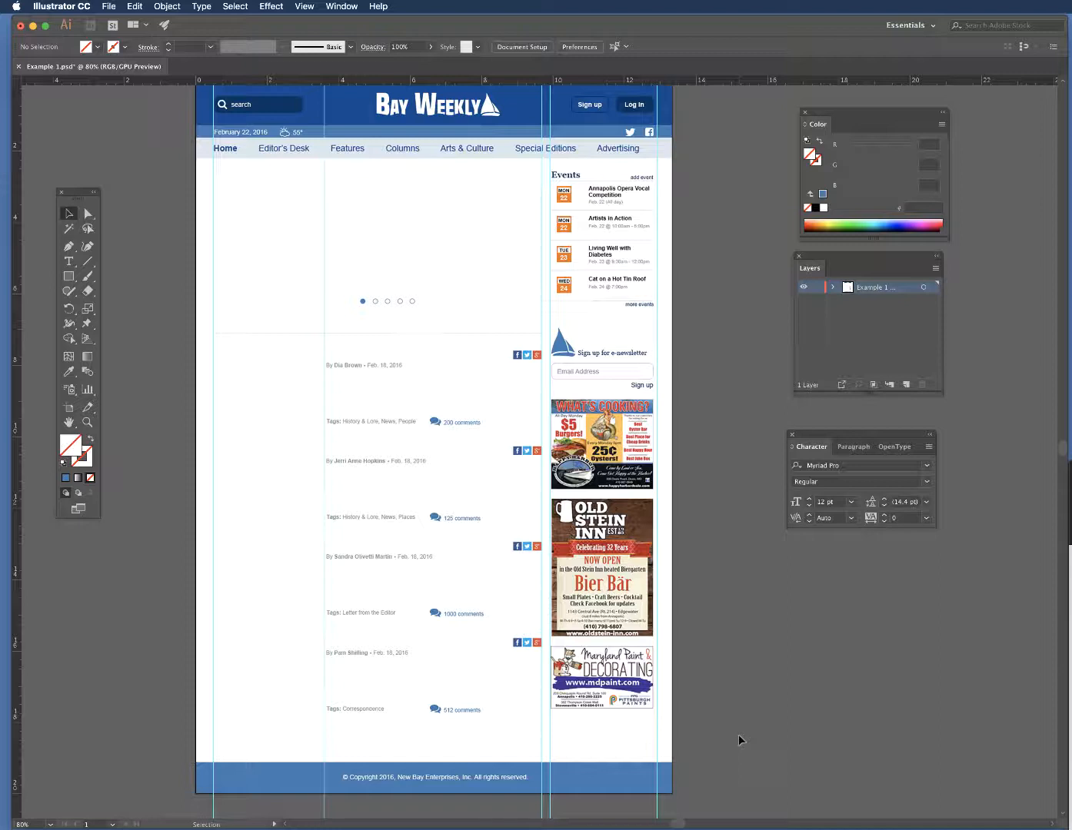
scroll(738, 736, "up", 1)
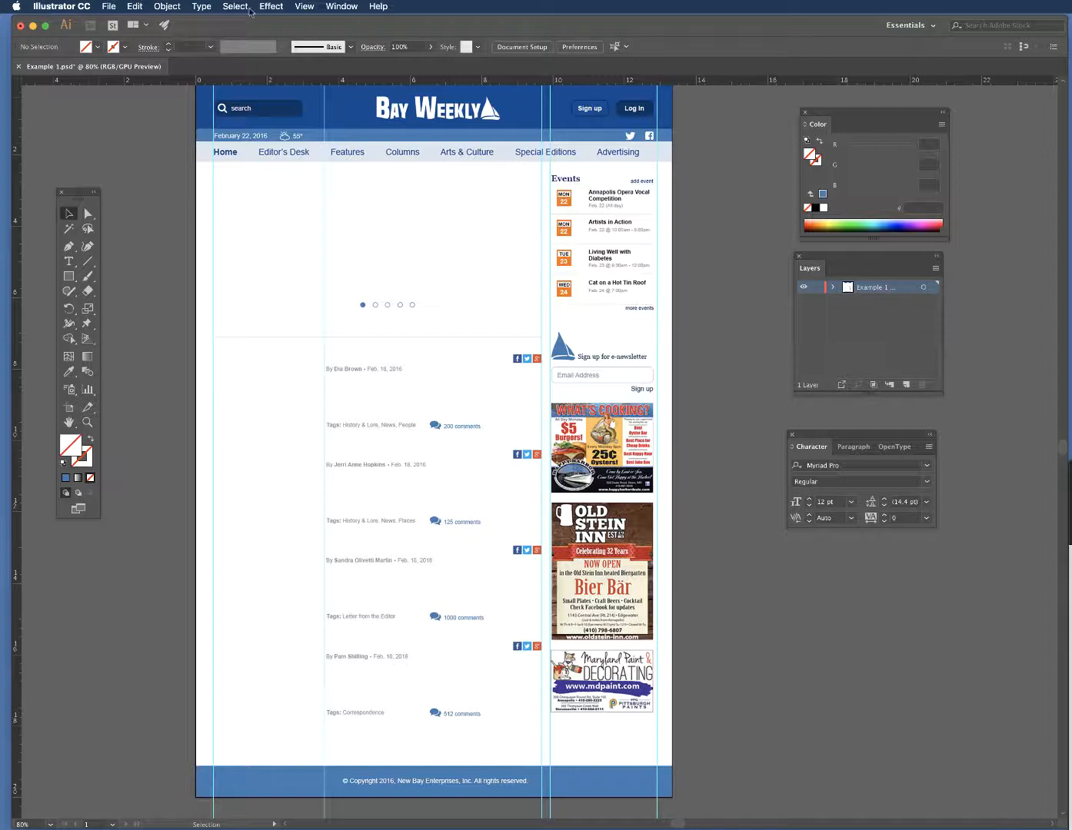
left_click(338, 7)
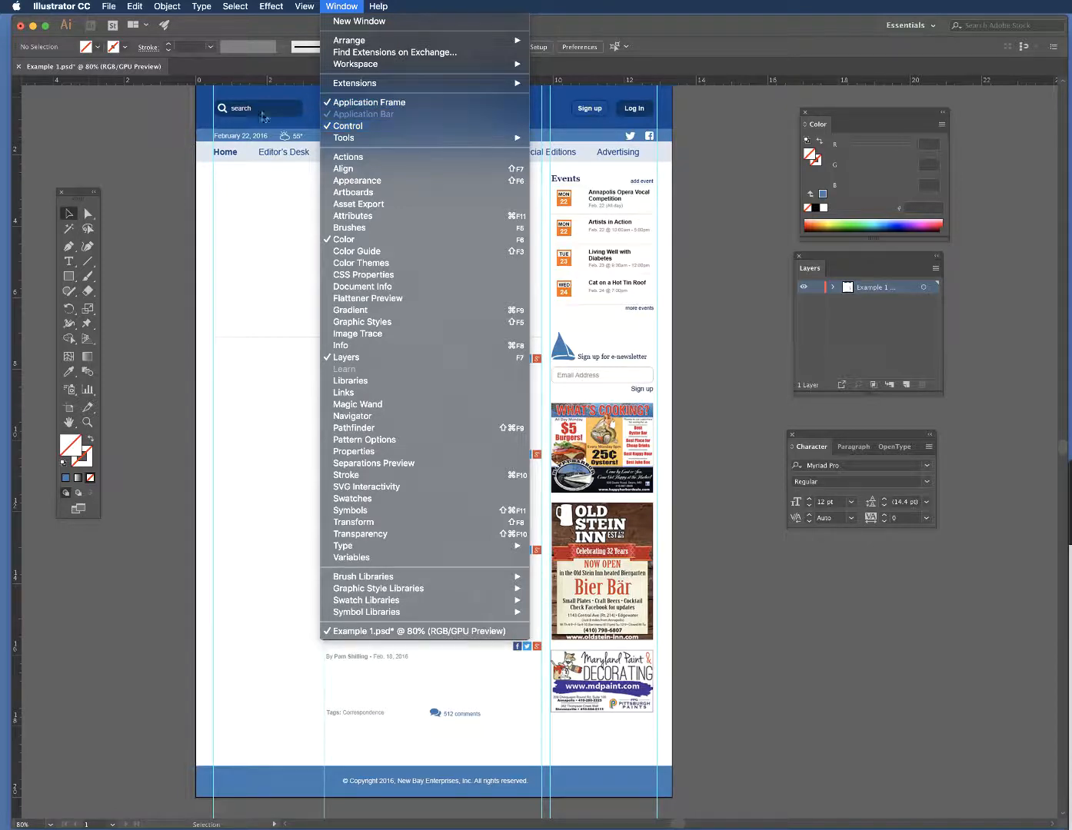
left_click(201, 33)
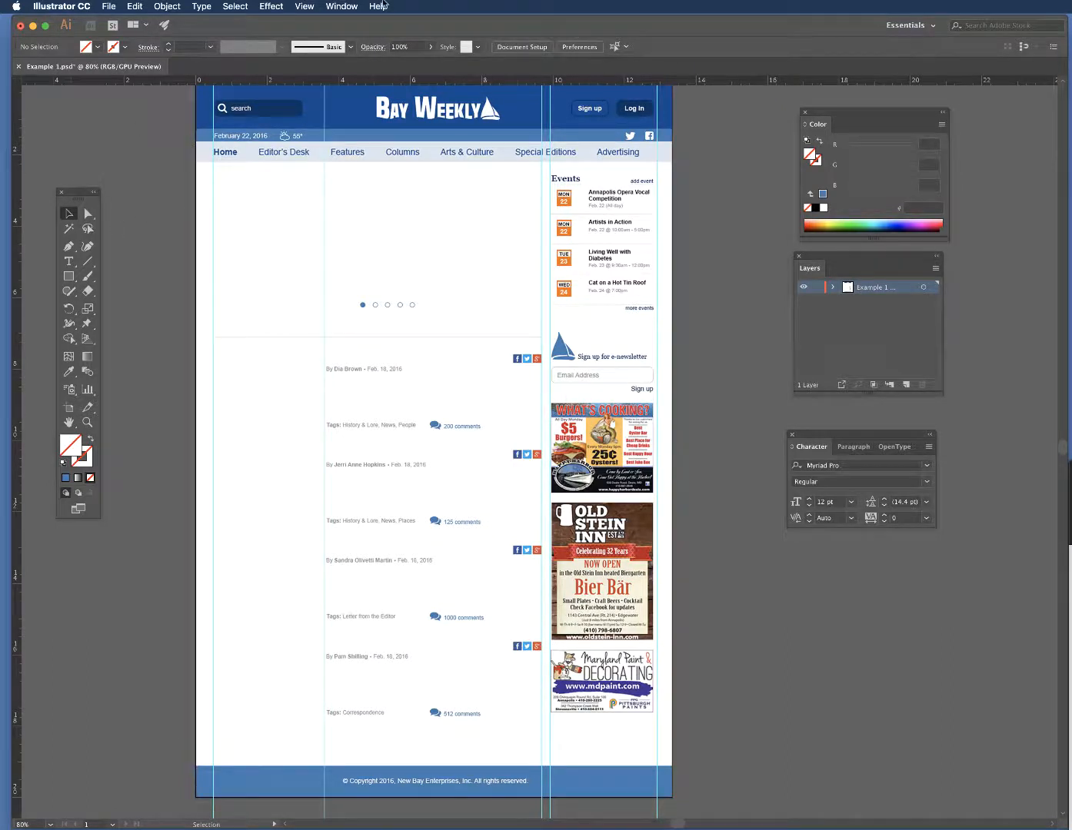
left_click(340, 8)
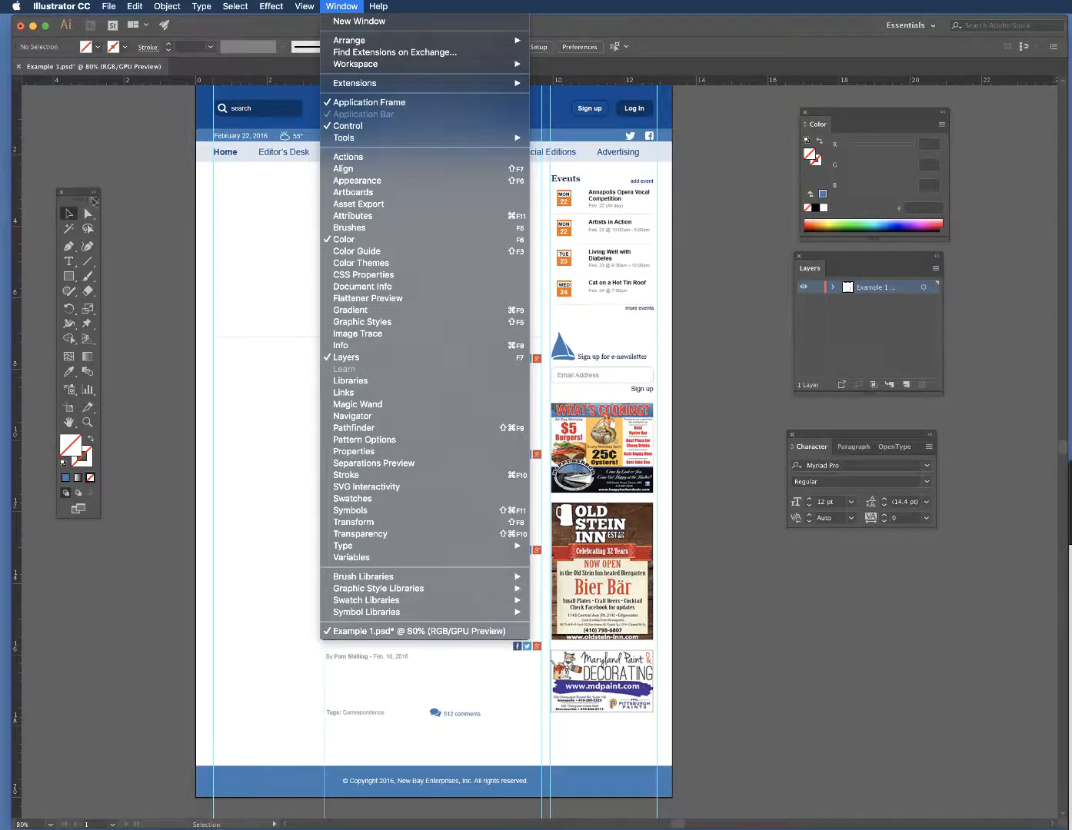
left_click(86, 197)
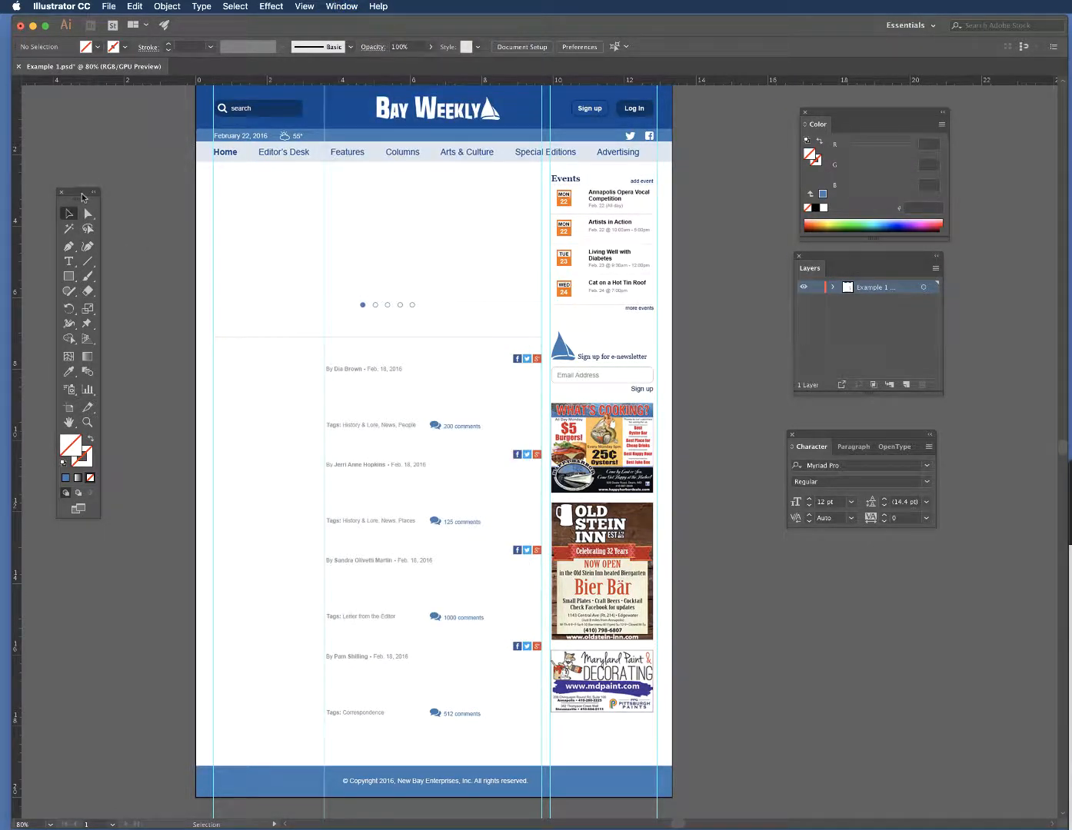
Step: Collapse the Tools panel to a single column, and restore its two-column layout
left_click_drag(78, 193, 82, 192)
left_click(97, 191)
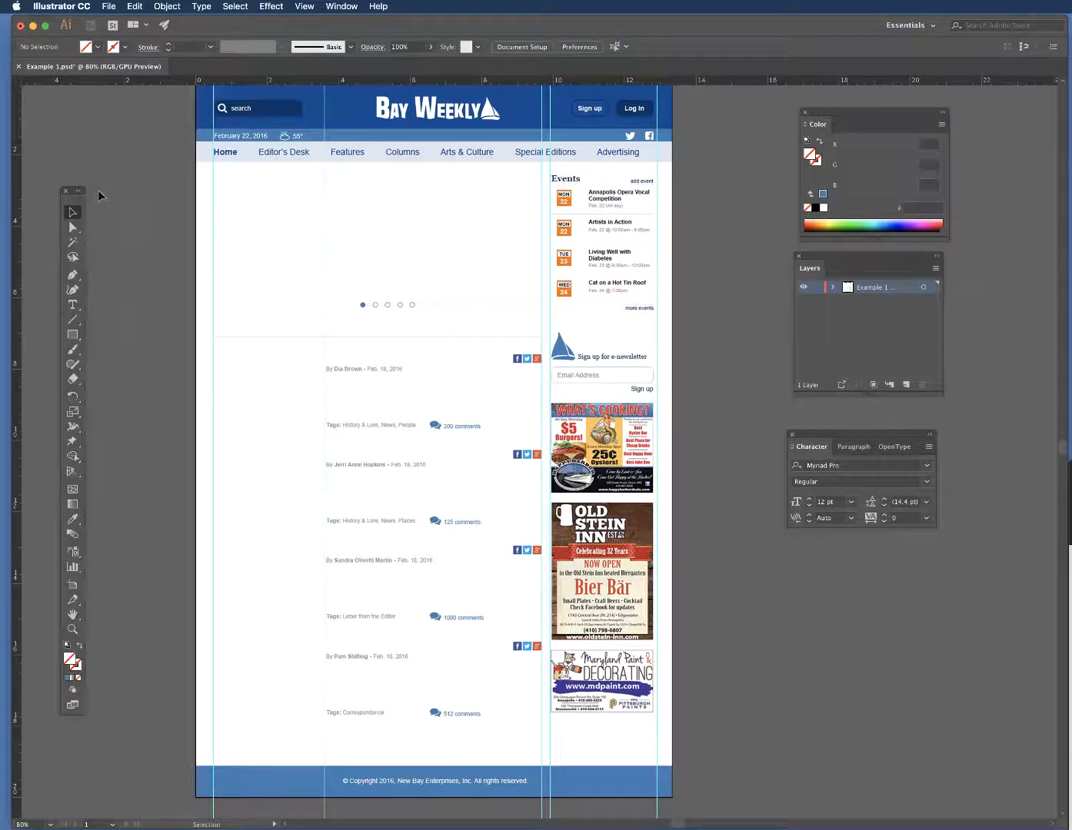
left_click(77, 192)
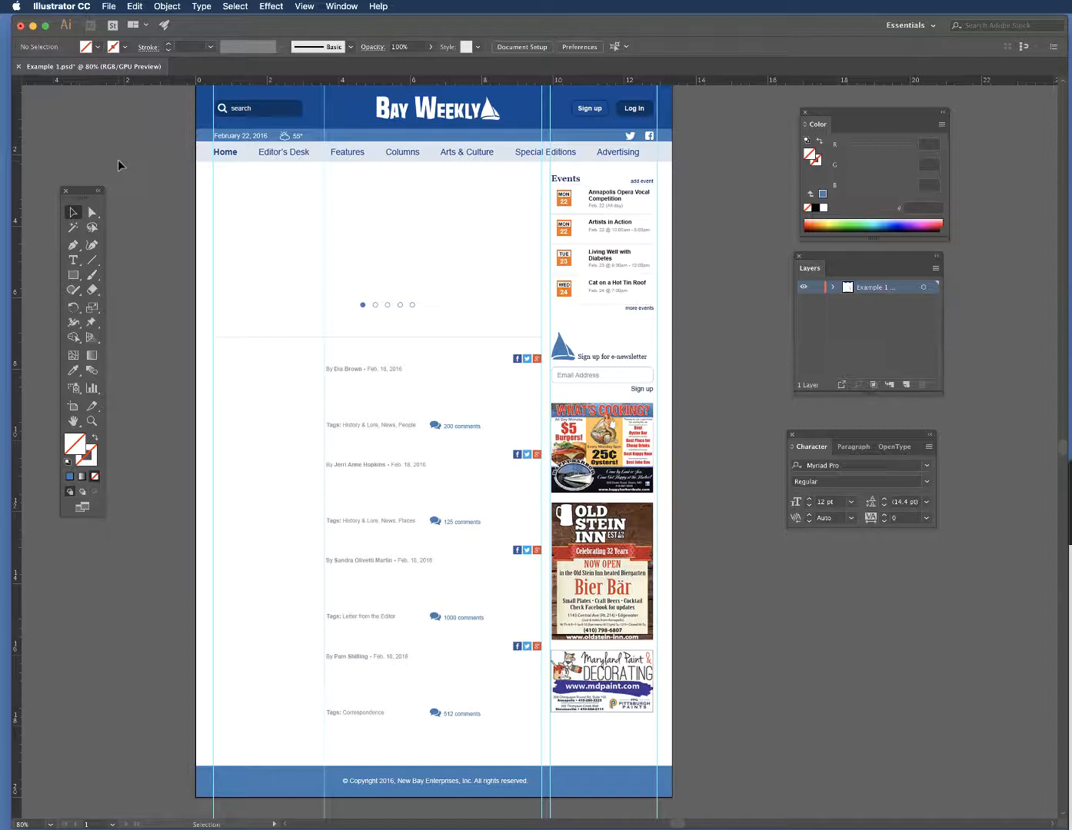
left_click(344, 9)
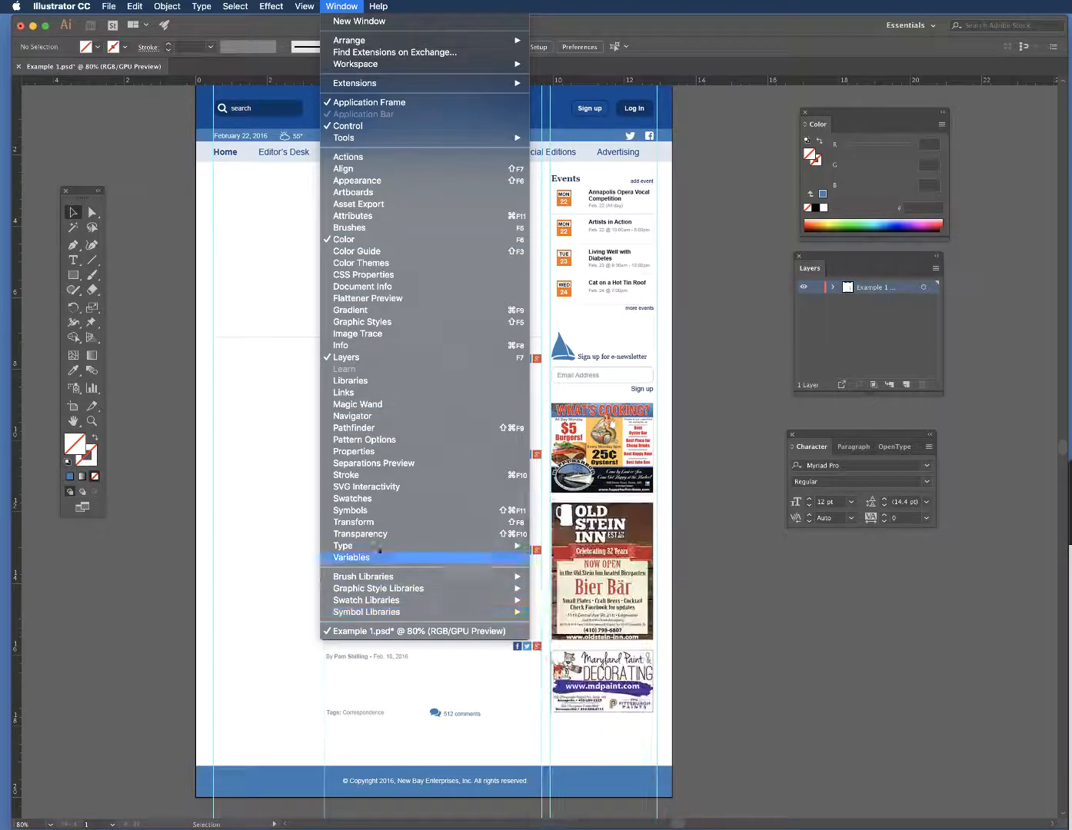
mouse_move(372, 550)
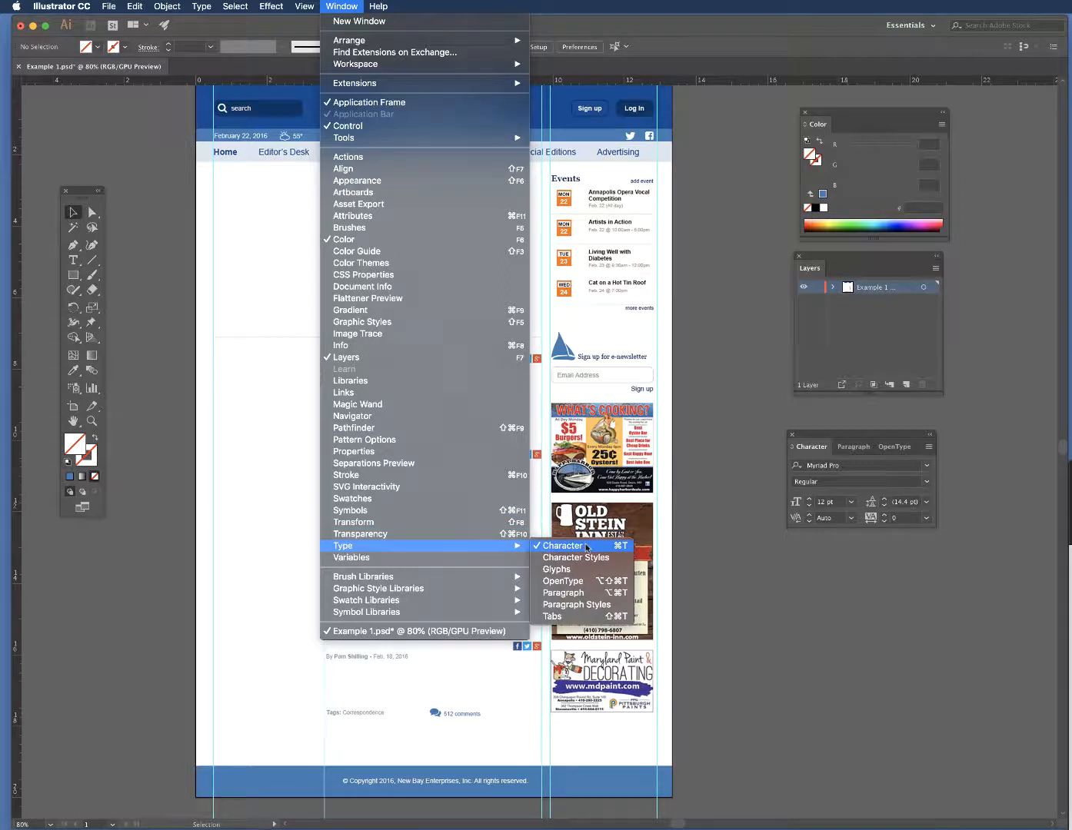
left_click(821, 571)
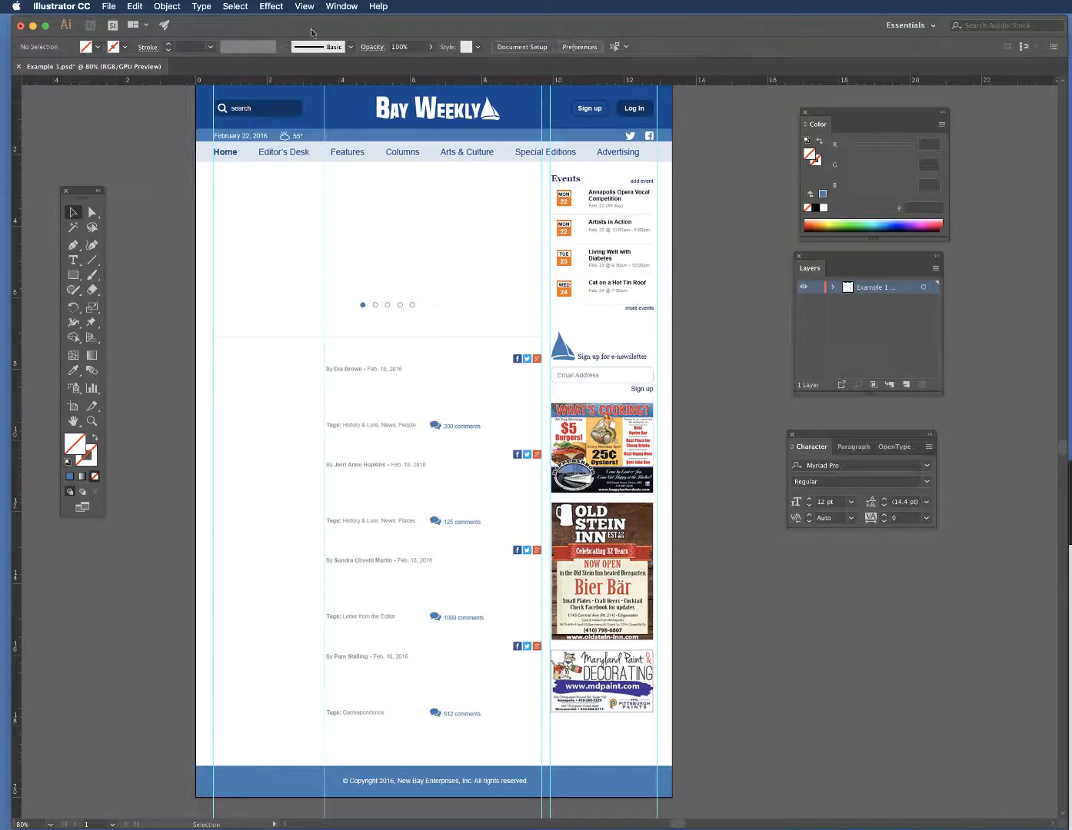
left_click(341, 7)
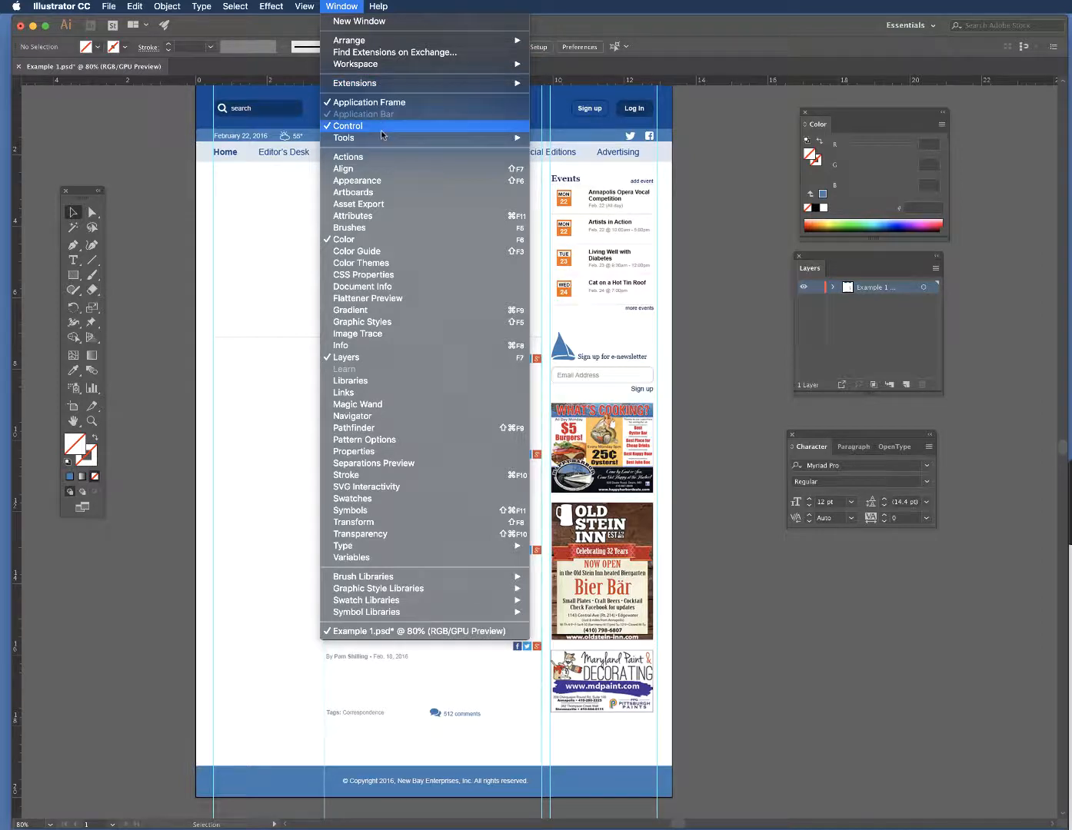
left_click(723, 54)
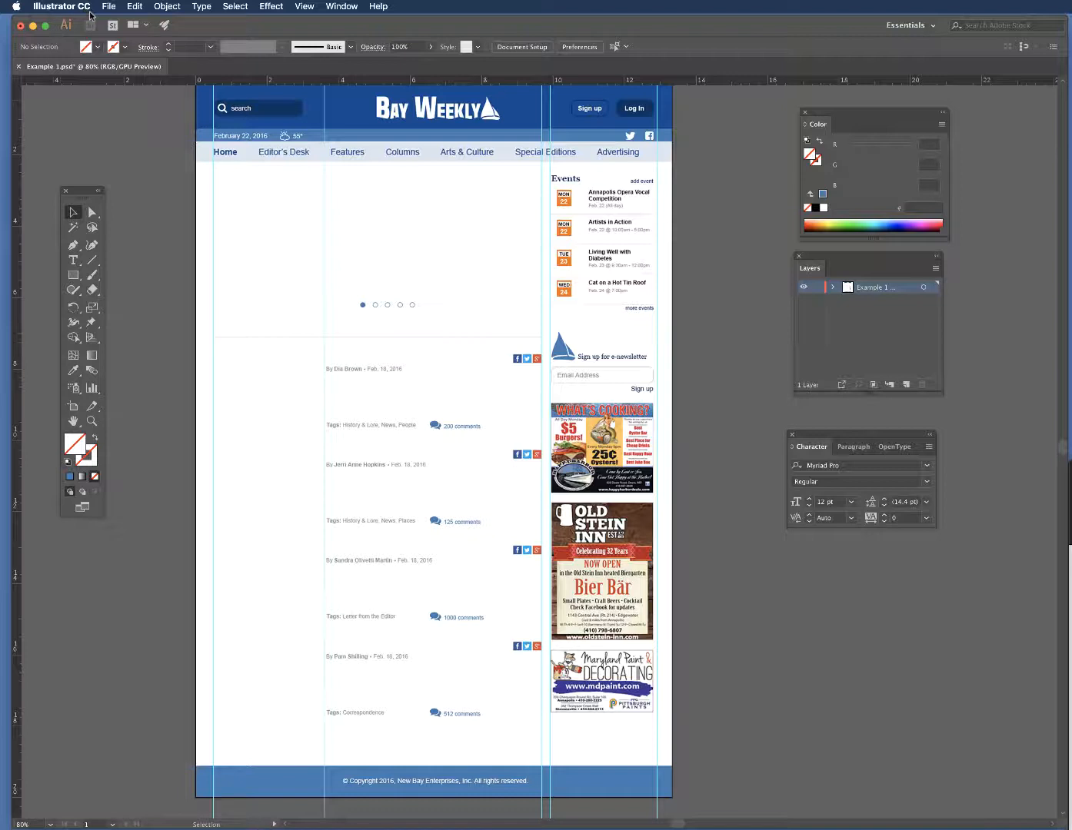
Step: Review the preference categories, including Performance, Appearance of Black, Hyphenation, Guides & Grid and General, without changing any settings
left_click(58, 7)
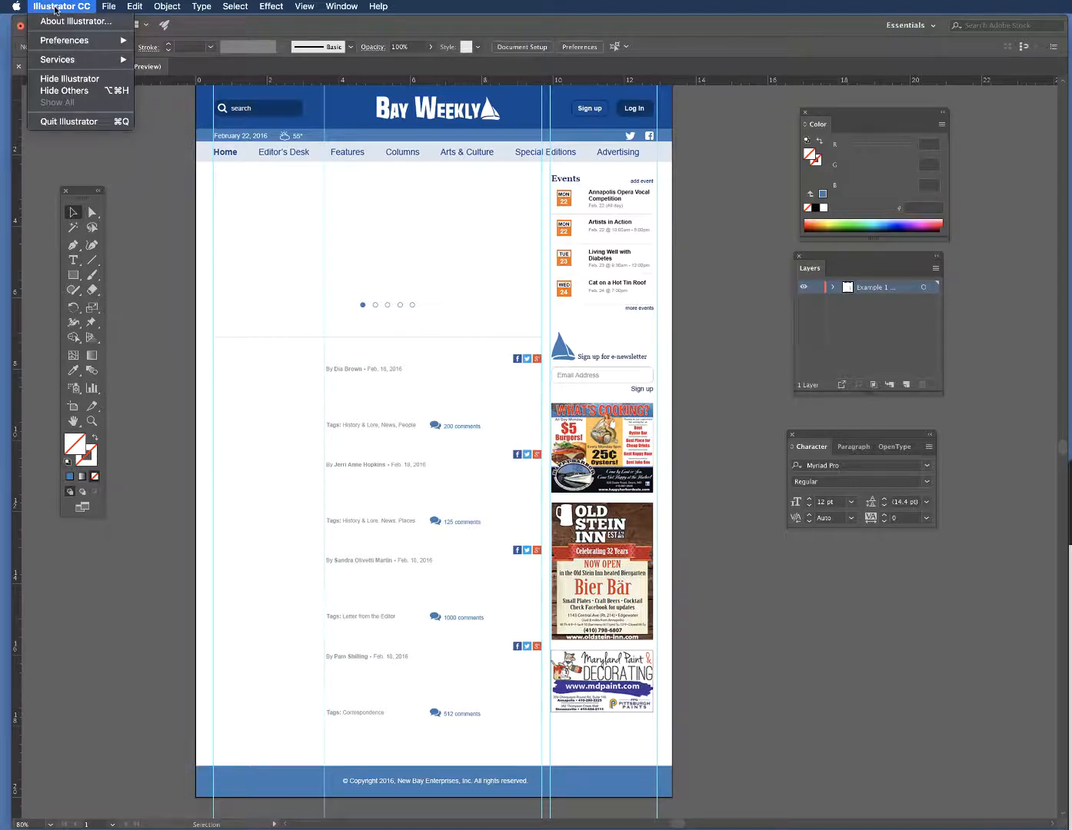
mouse_move(65, 42)
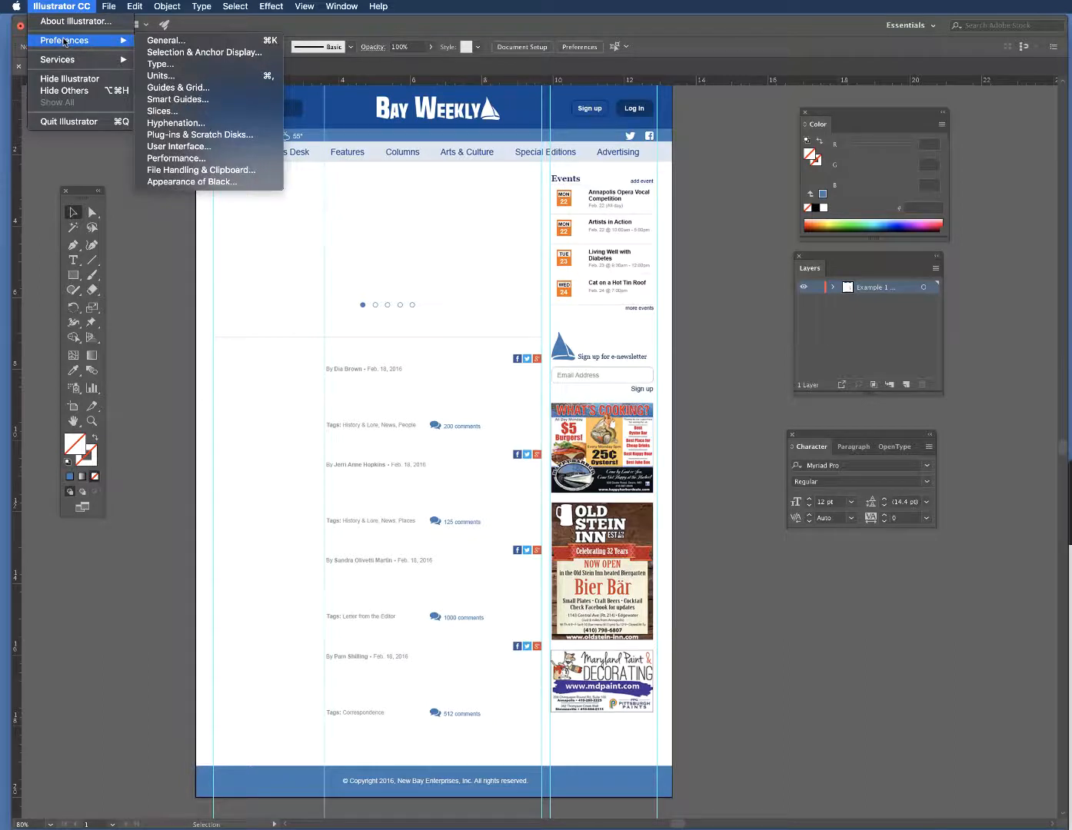
left_click(176, 158)
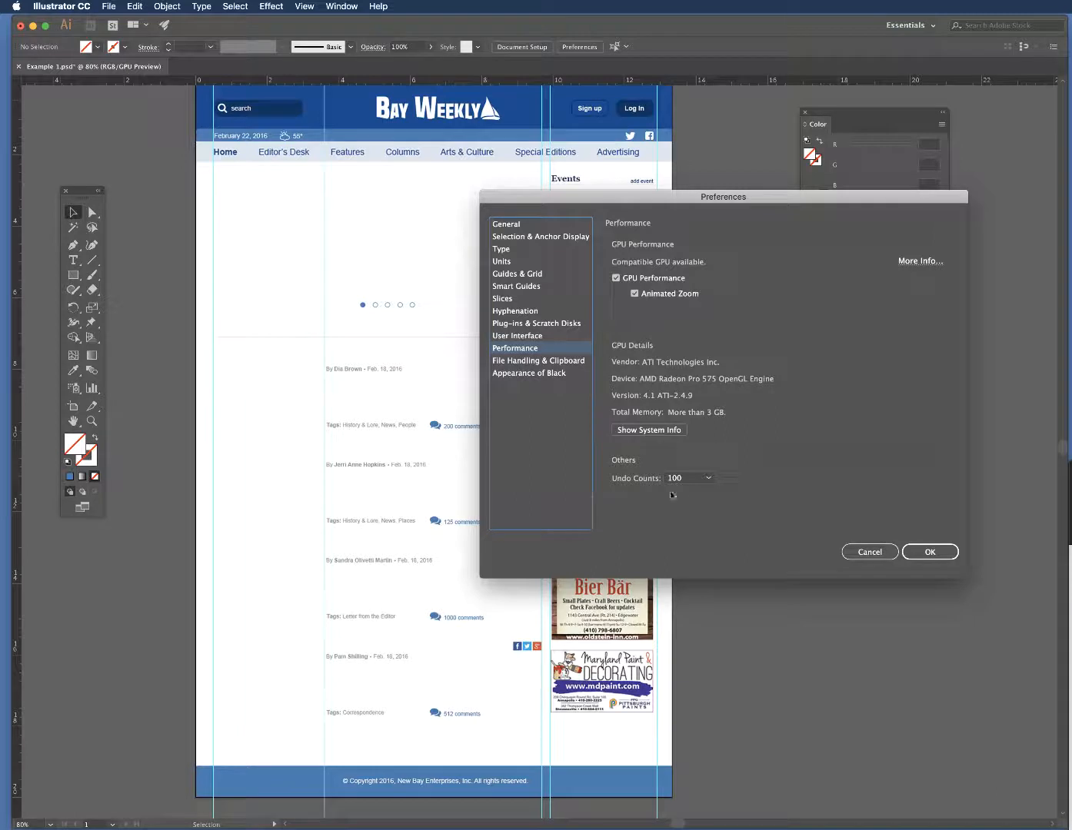
left_click(548, 378)
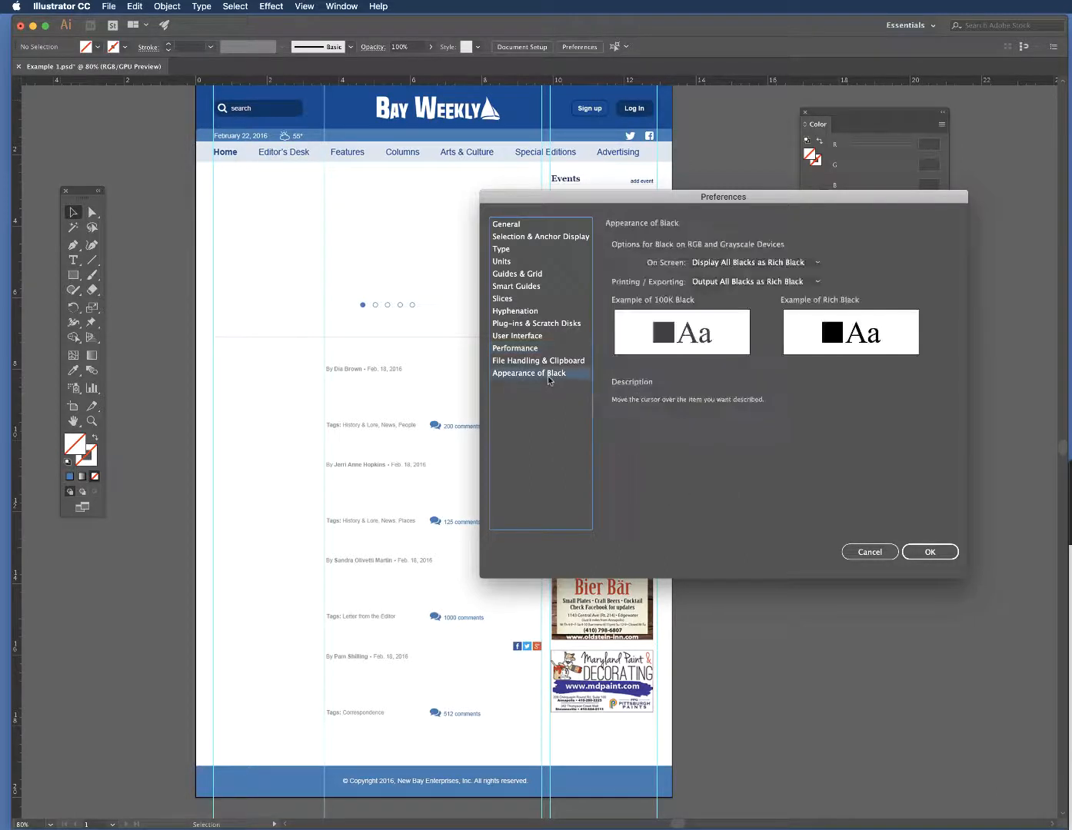
left_click(542, 362)
left_click(530, 348)
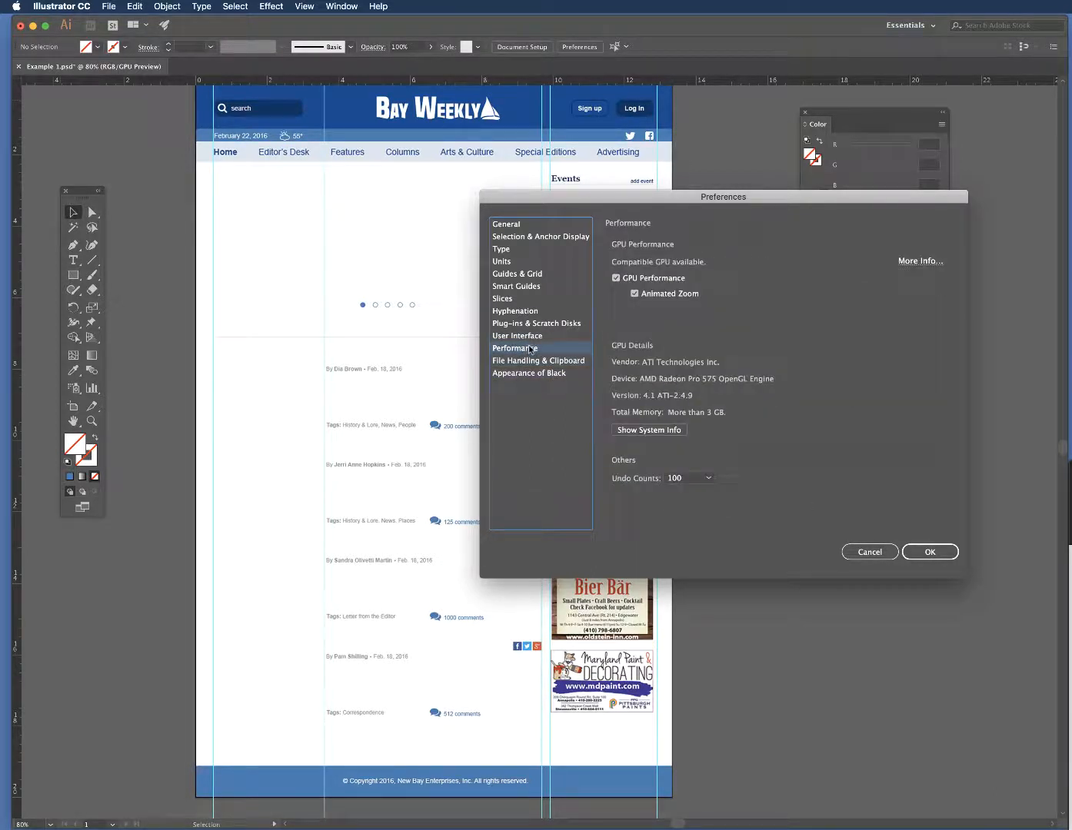
left_click(541, 324)
left_click(521, 312)
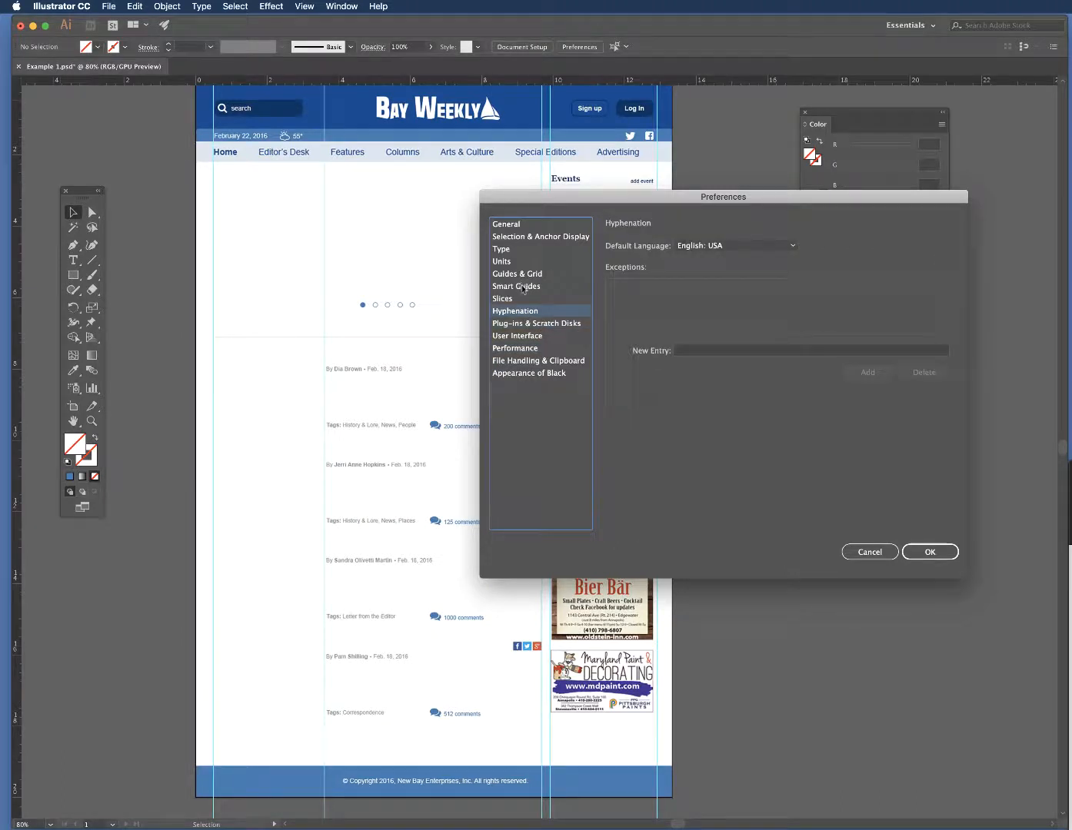
left_click(522, 286)
left_click(514, 274)
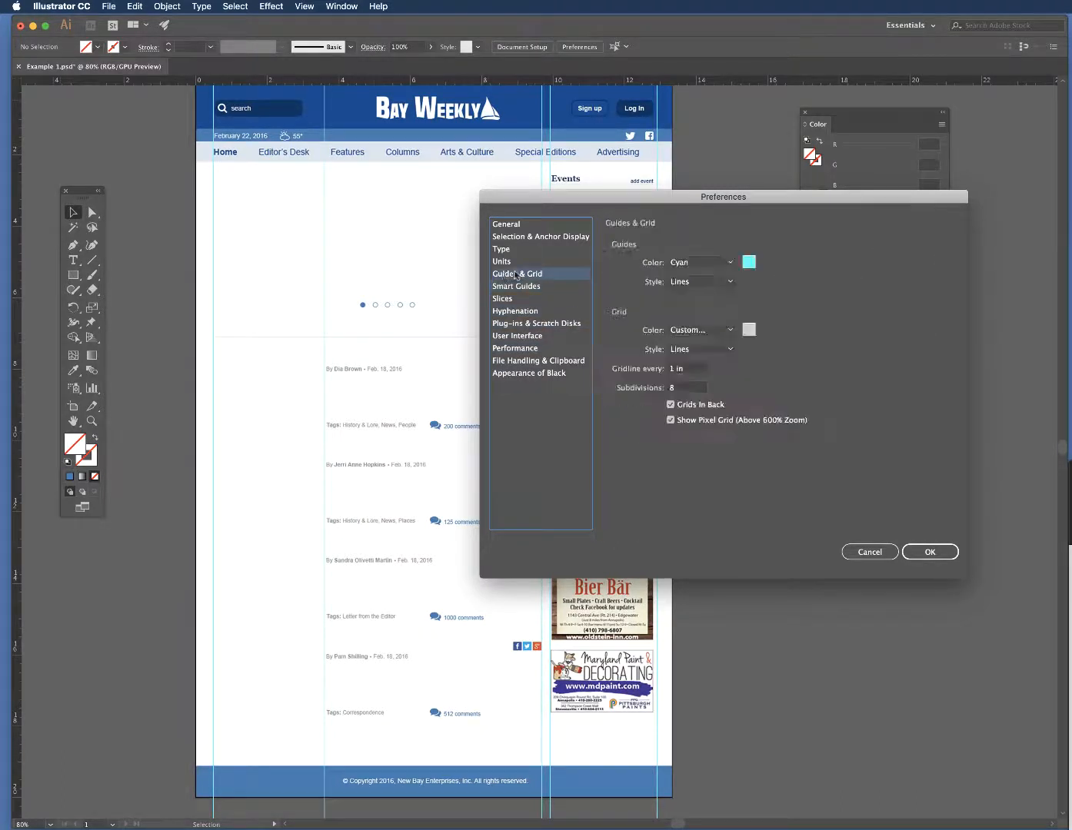
left_click(506, 224)
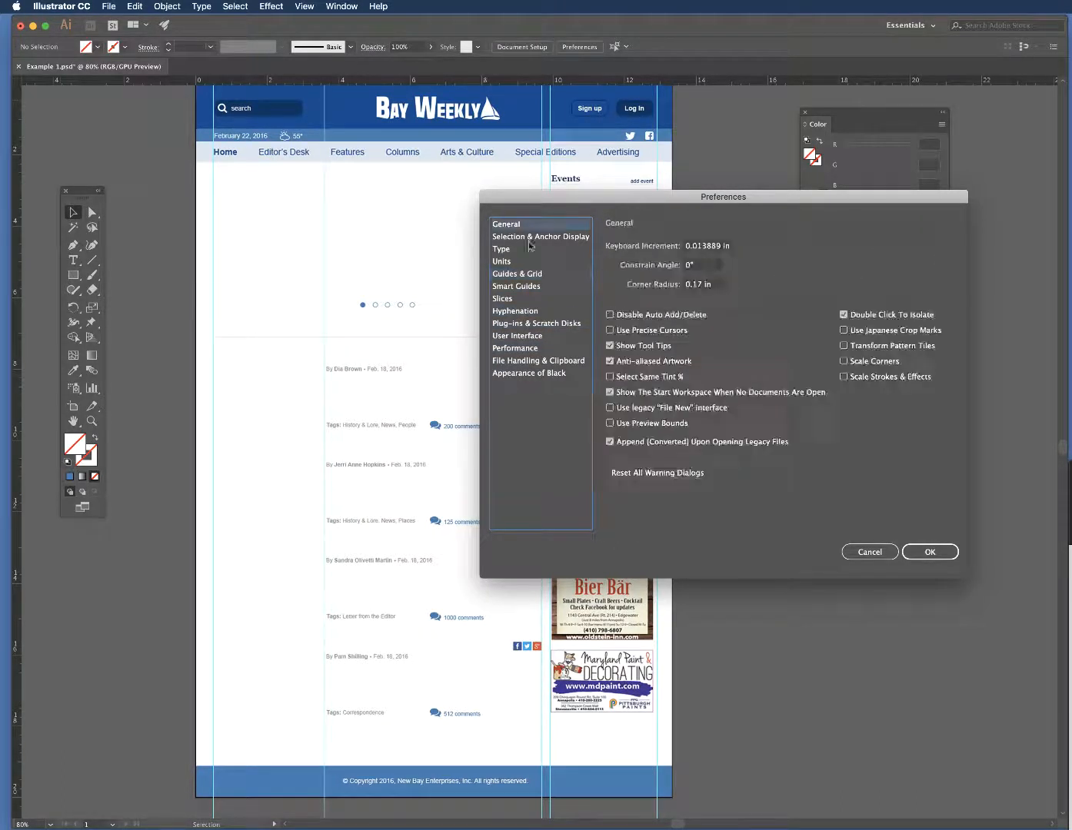
left_click(870, 552)
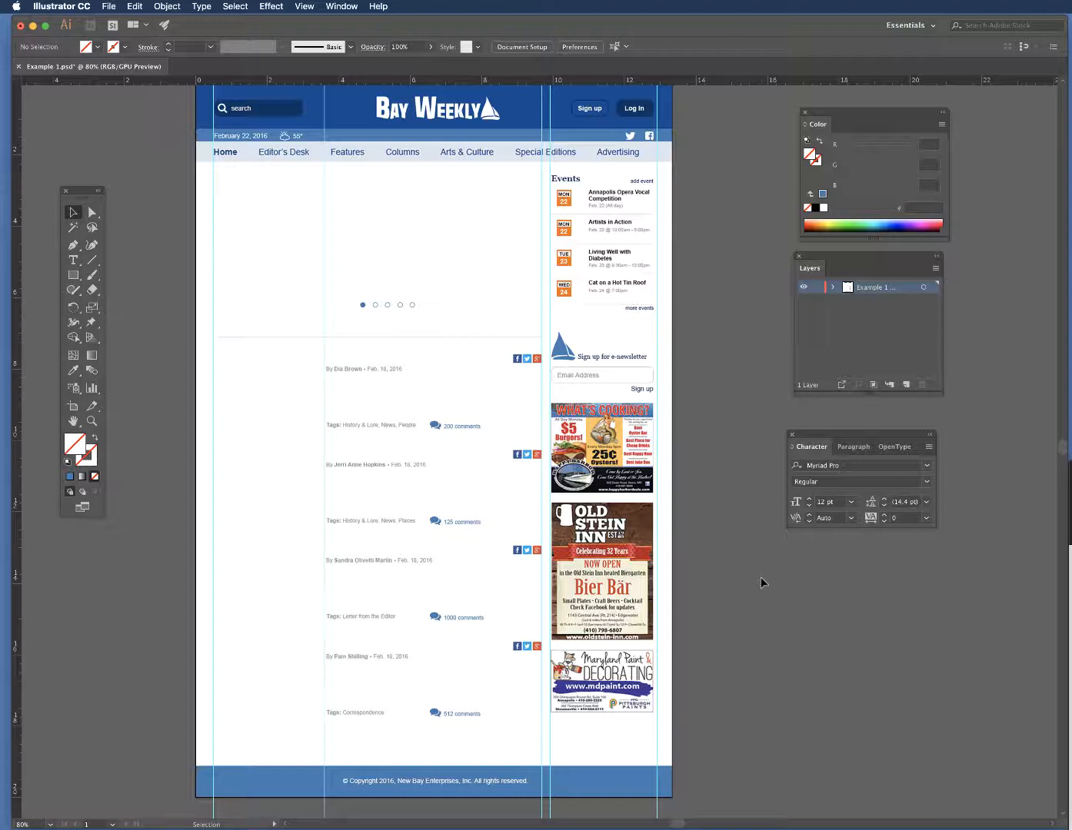
Step: Create a new 14 x 20 in document from the recent custom preset
left_click(108, 6)
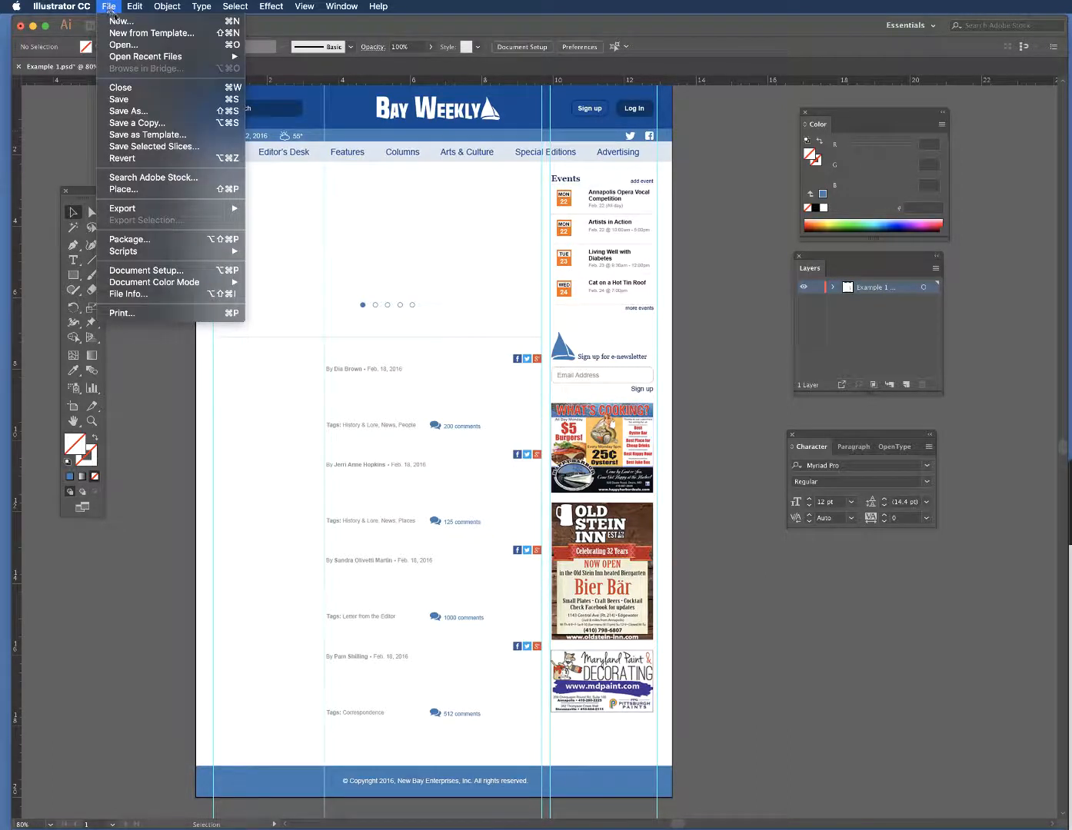
left_click(118, 21)
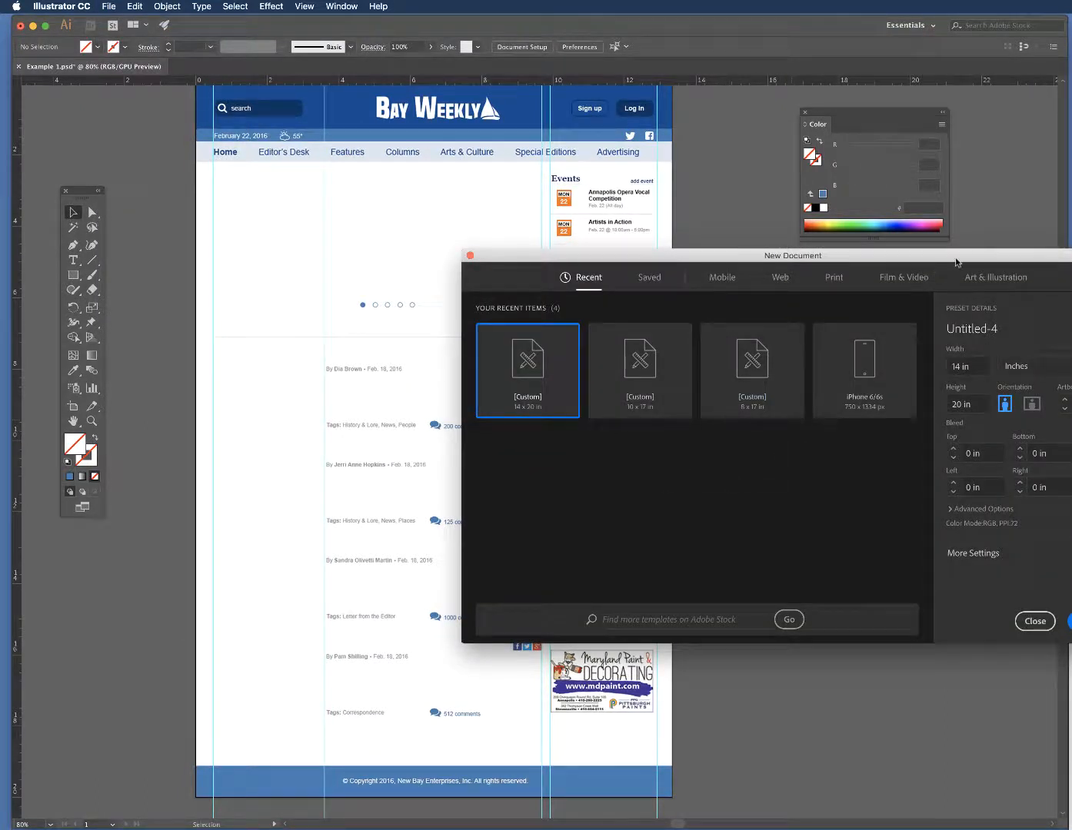
left_click_drag(956, 263, 790, 252)
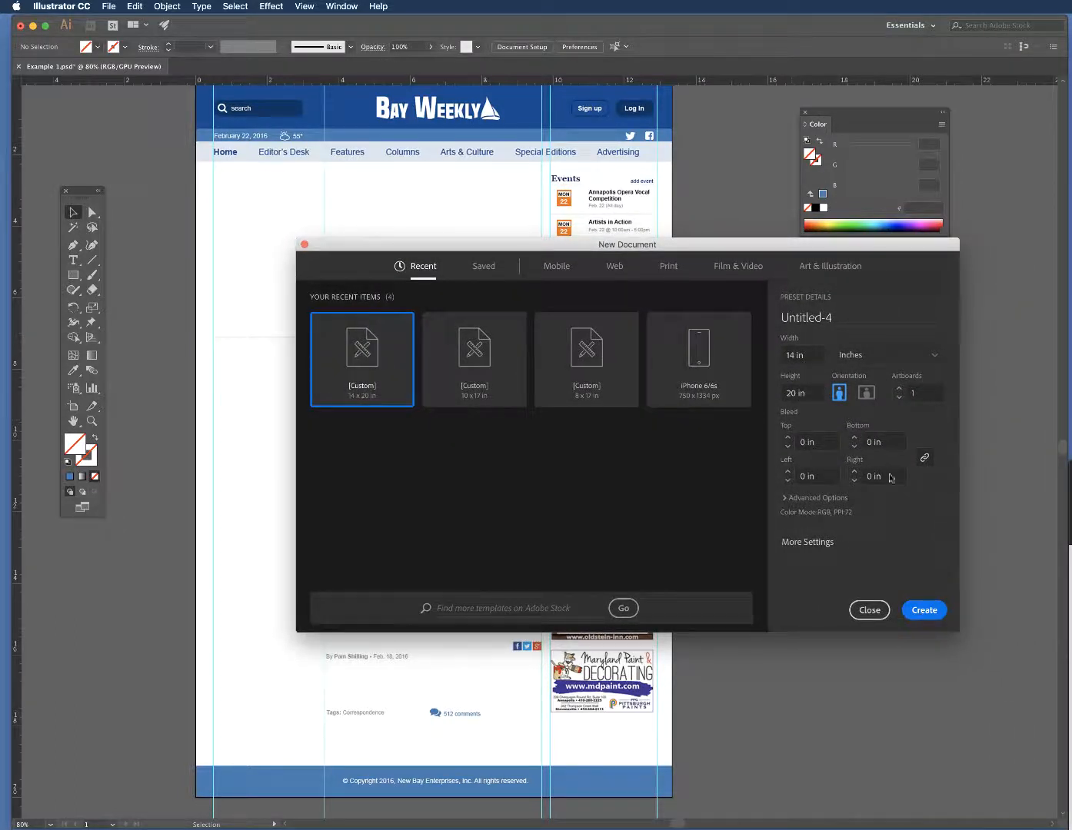
left_click(926, 610)
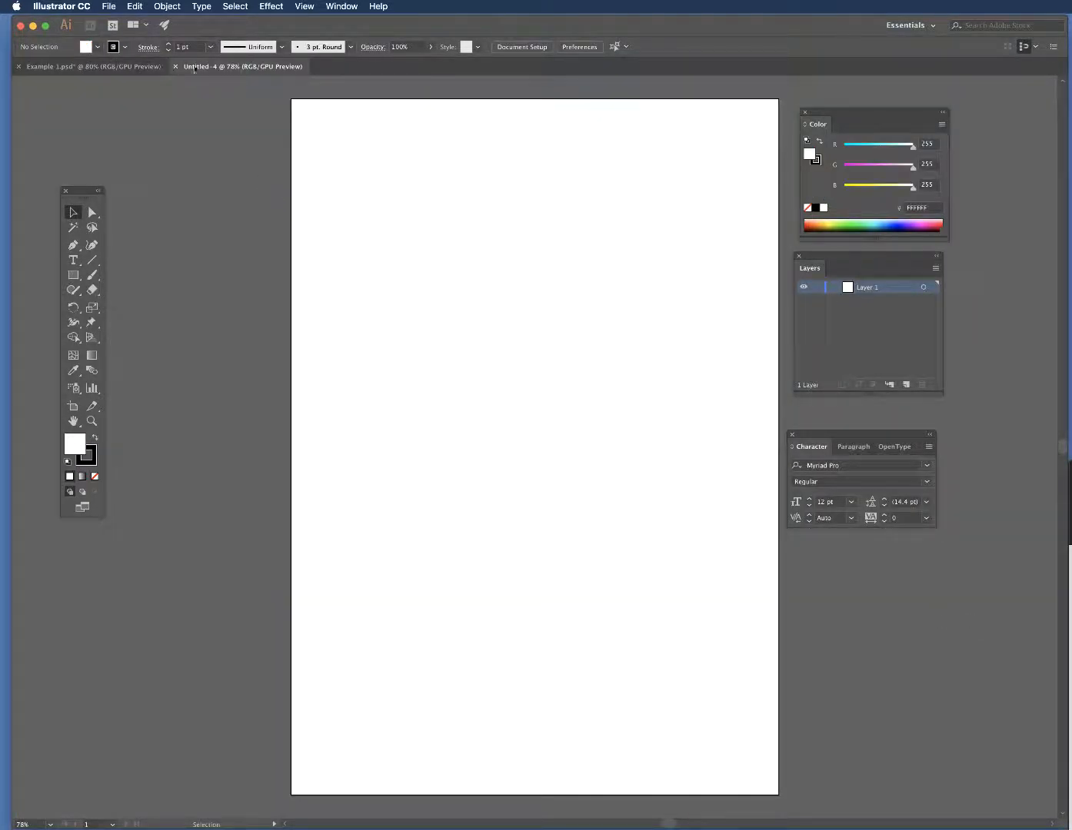
Step: Detach the new blank document into a floating window and close it
left_click_drag(220, 67, 284, 121)
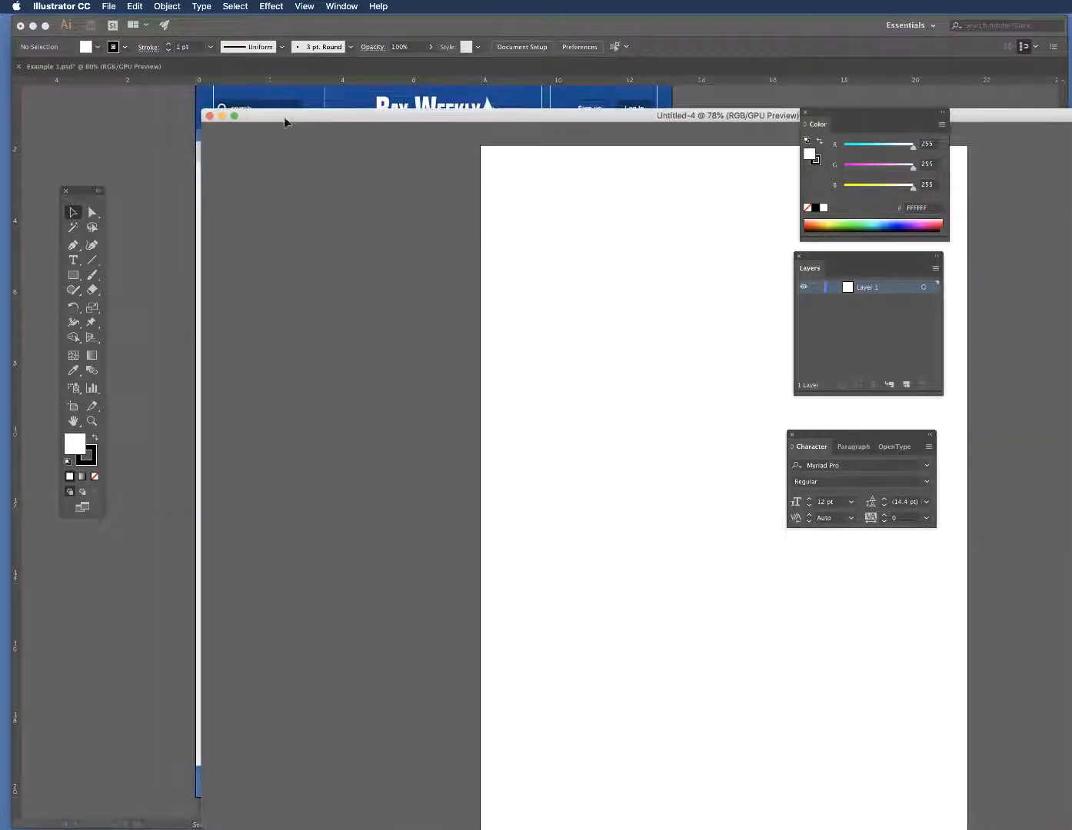
left_click(209, 117)
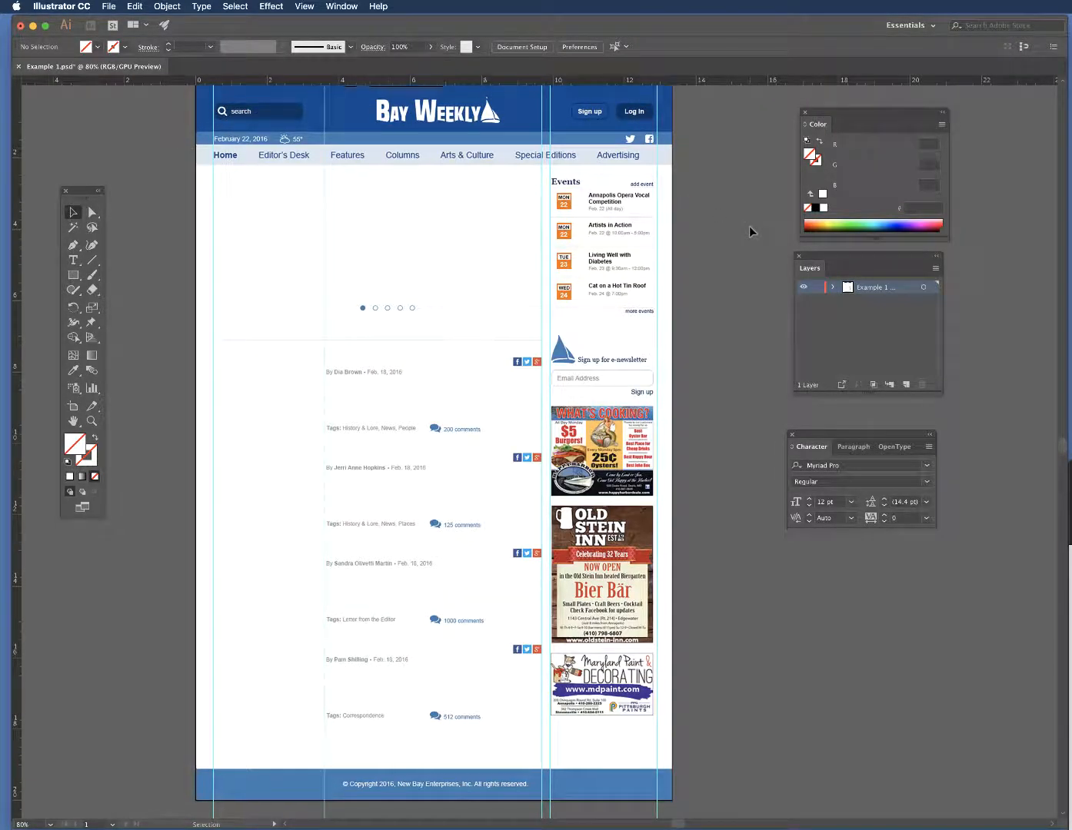
Step: Draw a rectangle about 13.33 x 1.13 in across the full page width, just below the navigation bar
scroll(748, 226, "up", 3)
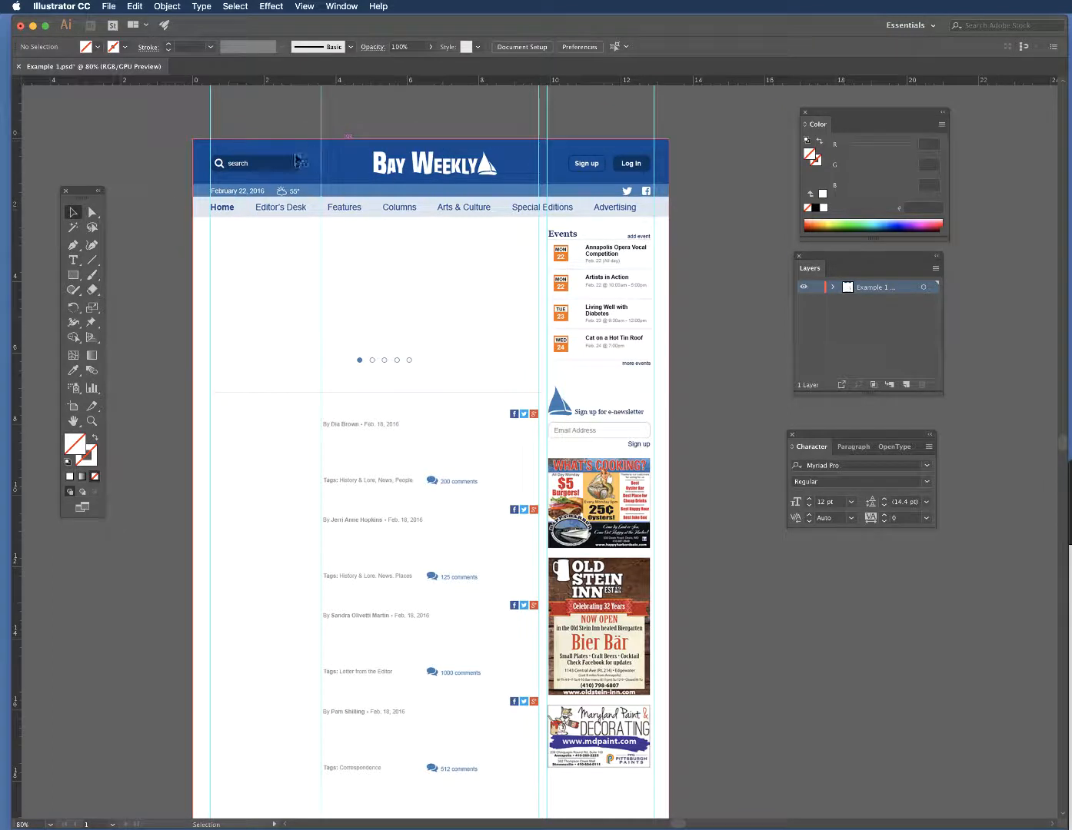
left_click(74, 276)
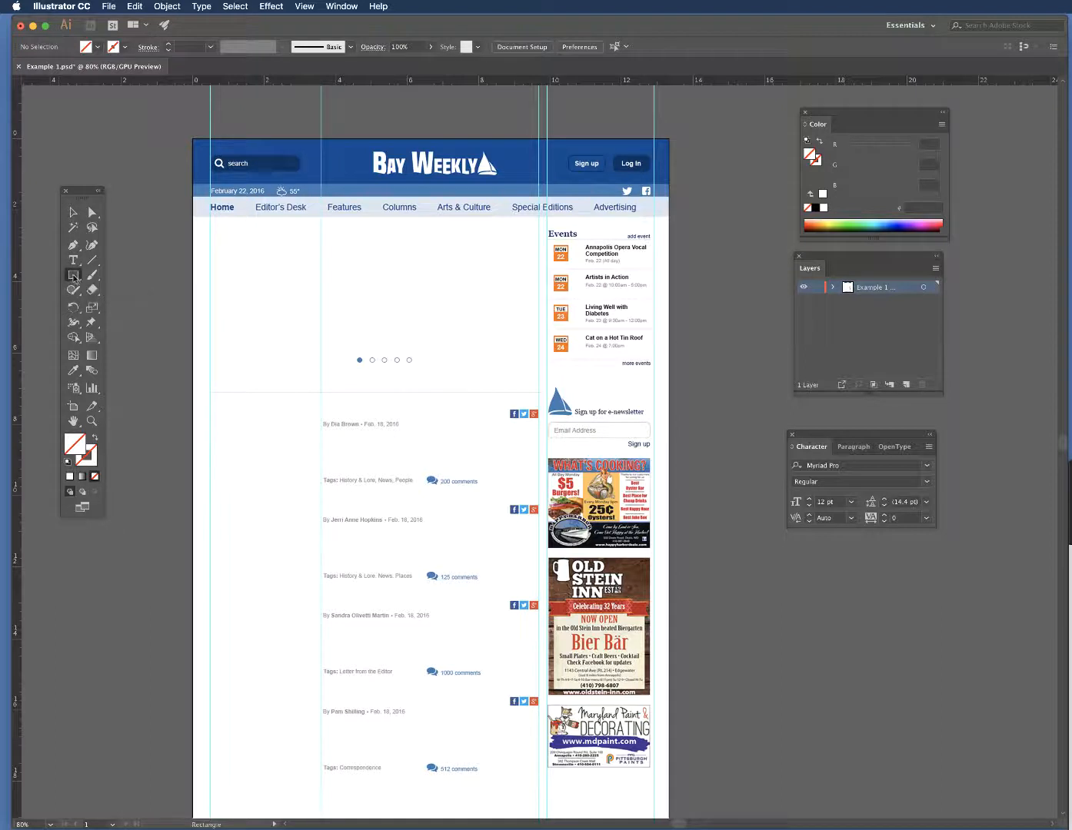
left_click(74, 277)
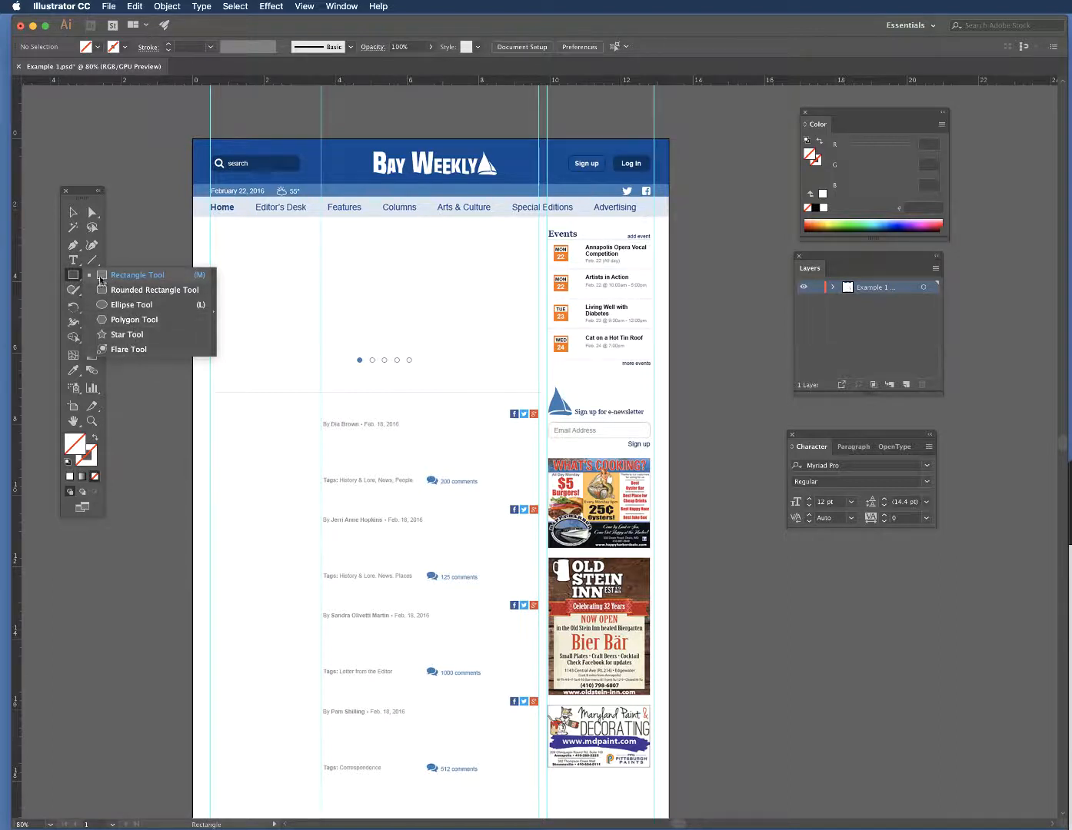
left_click(100, 277)
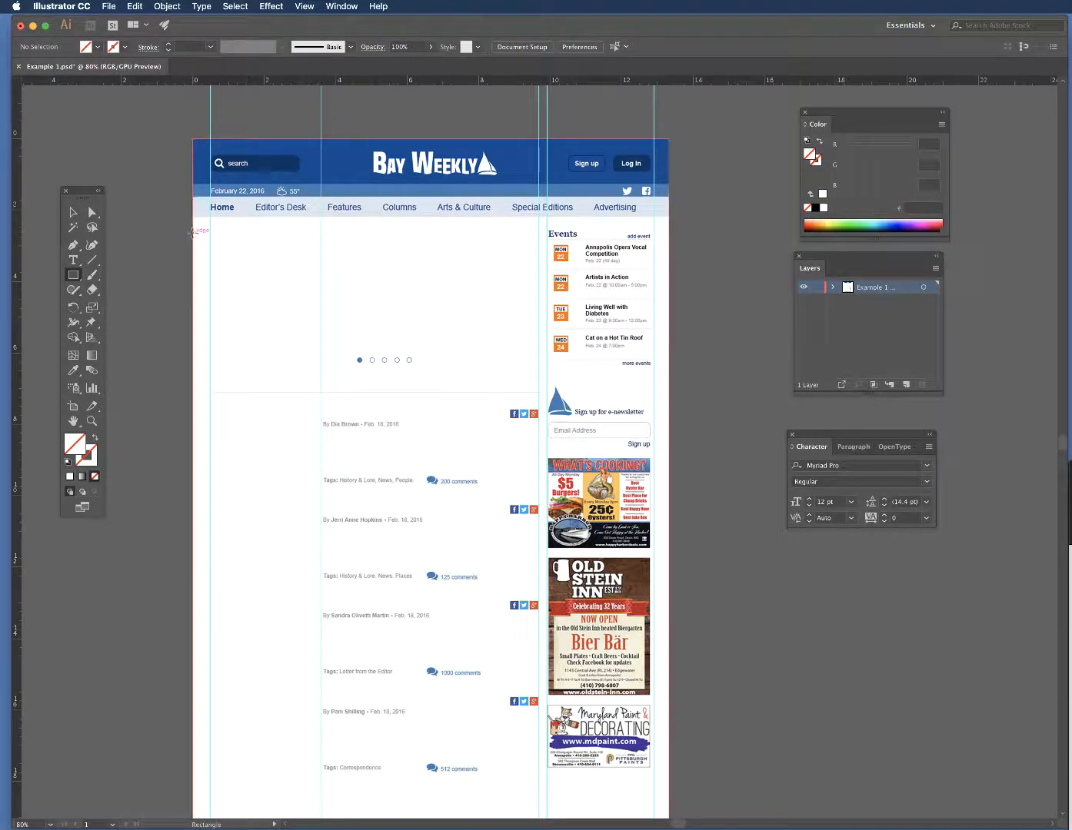
left_click_drag(193, 233, 668, 273)
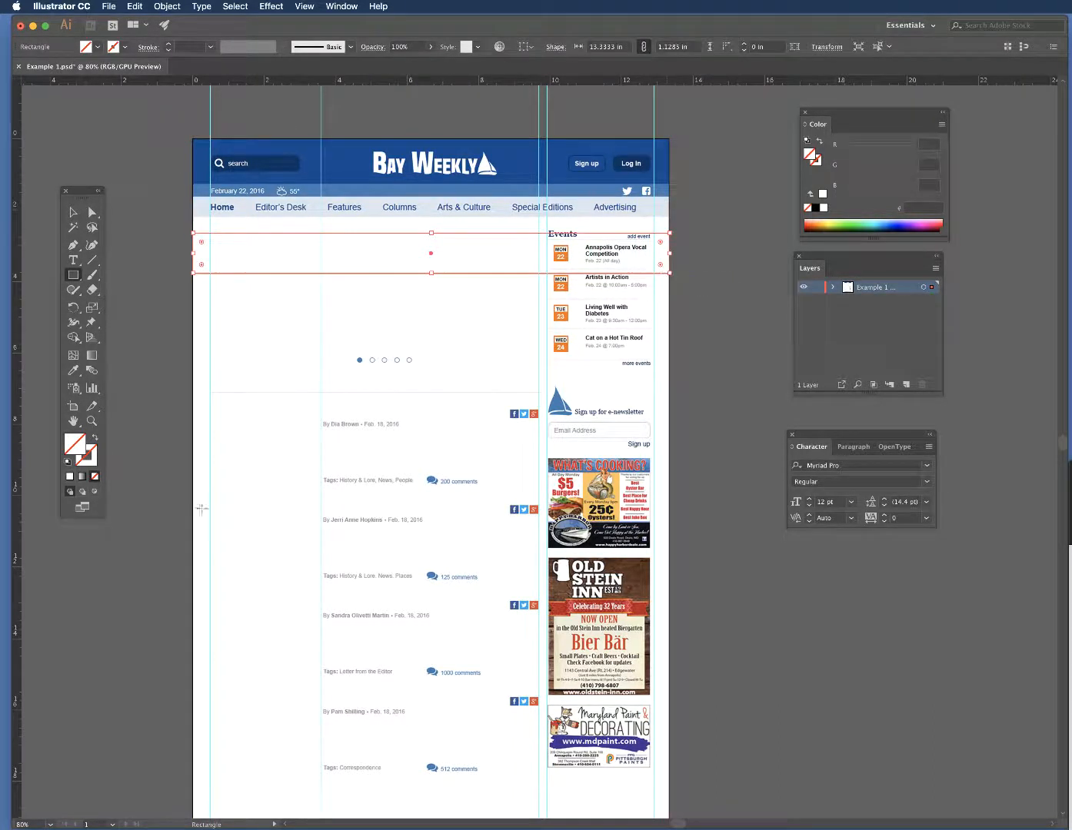
left_click(95, 454)
left_click(74, 444)
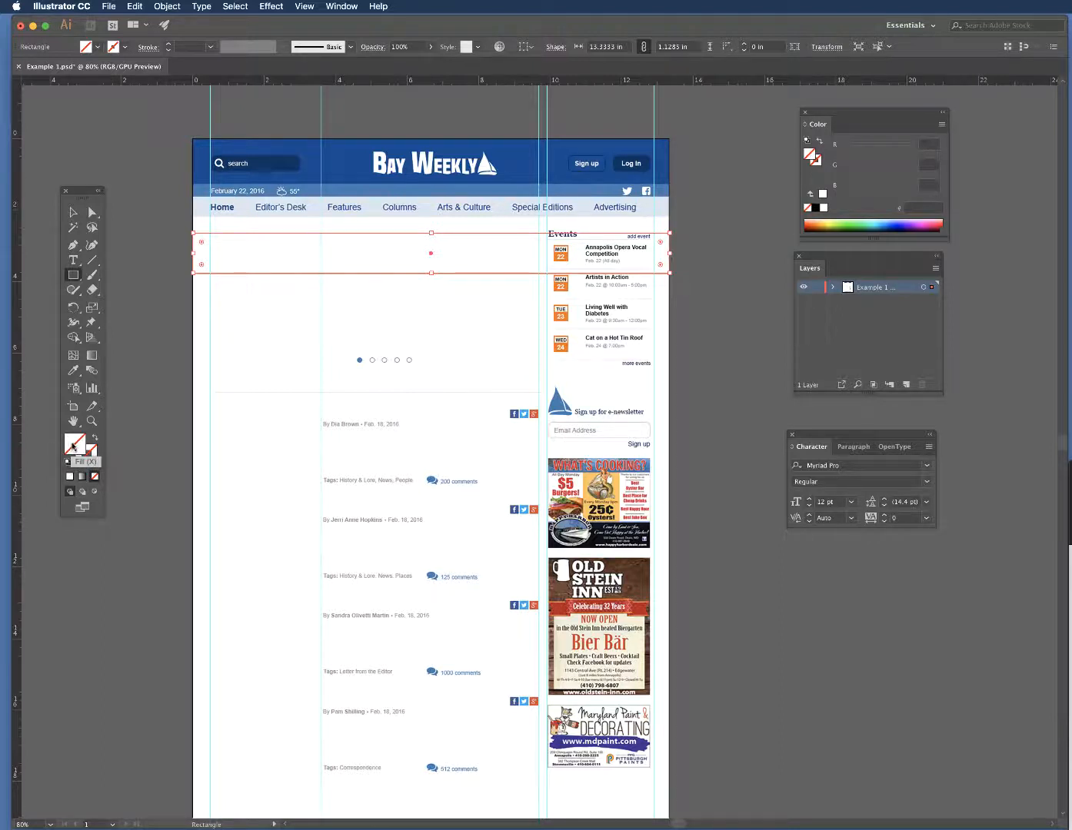
double_click(75, 445)
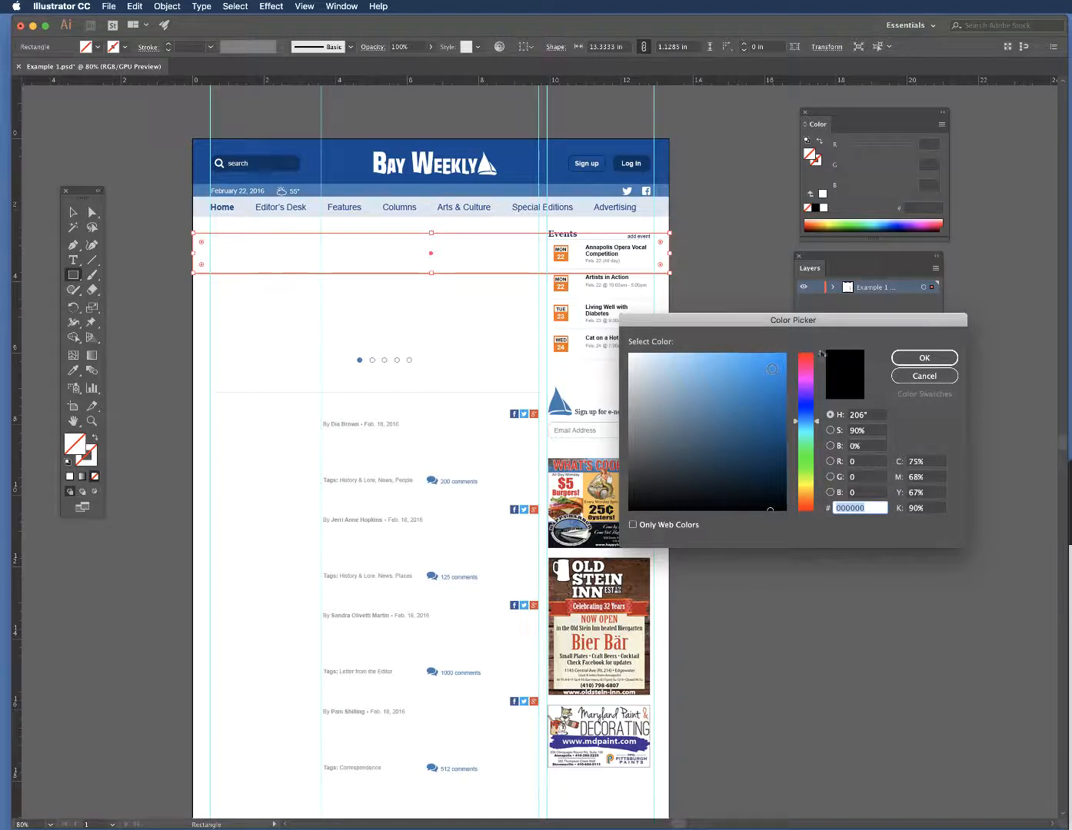
left_click(773, 405)
left_click(774, 373)
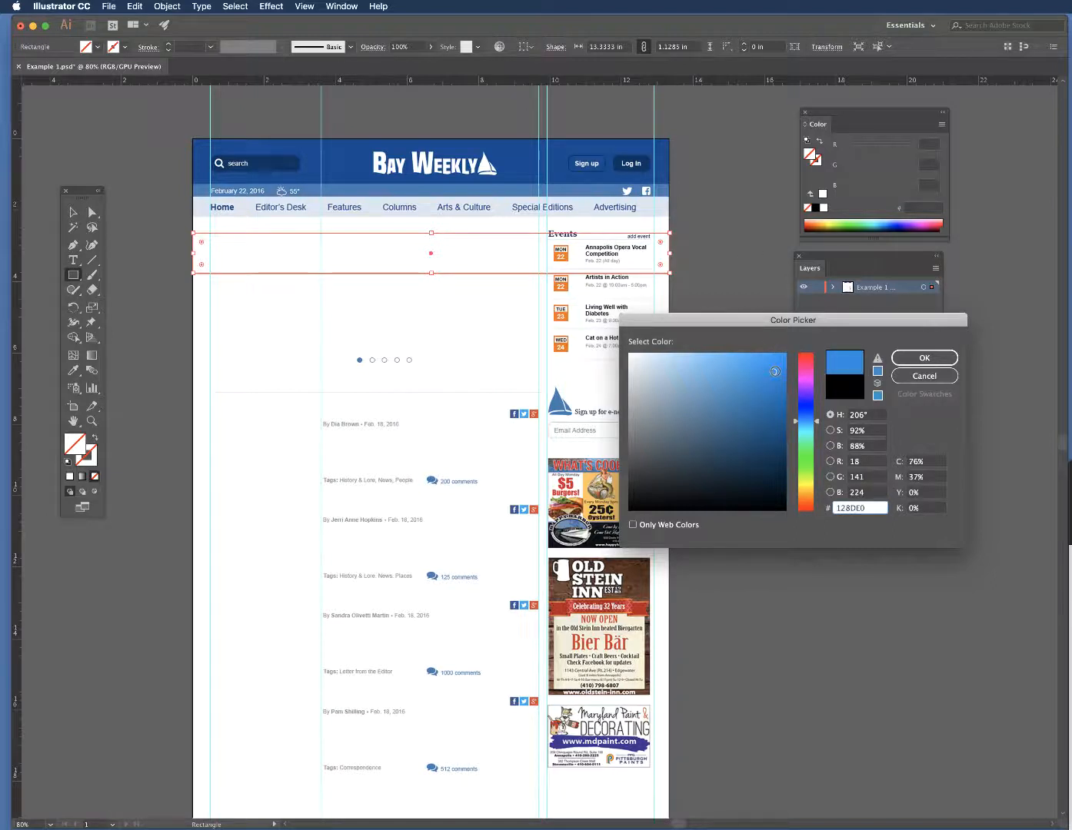
left_click(767, 403)
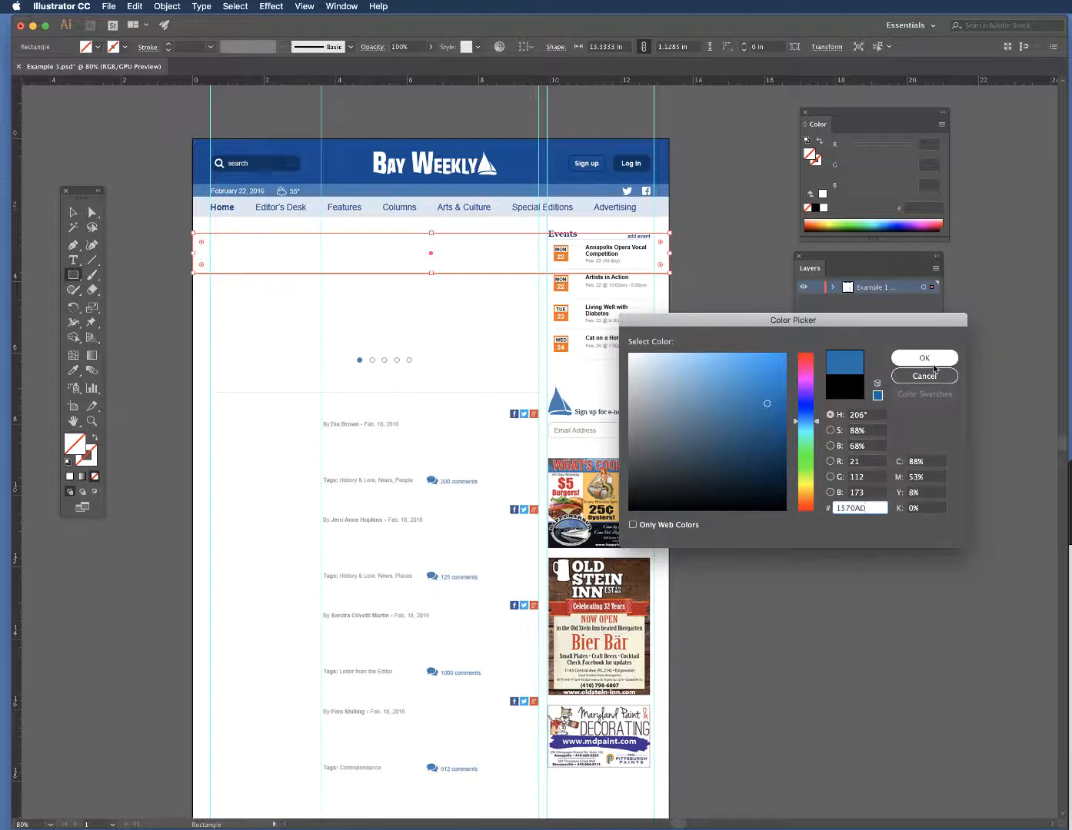
left_click(930, 375)
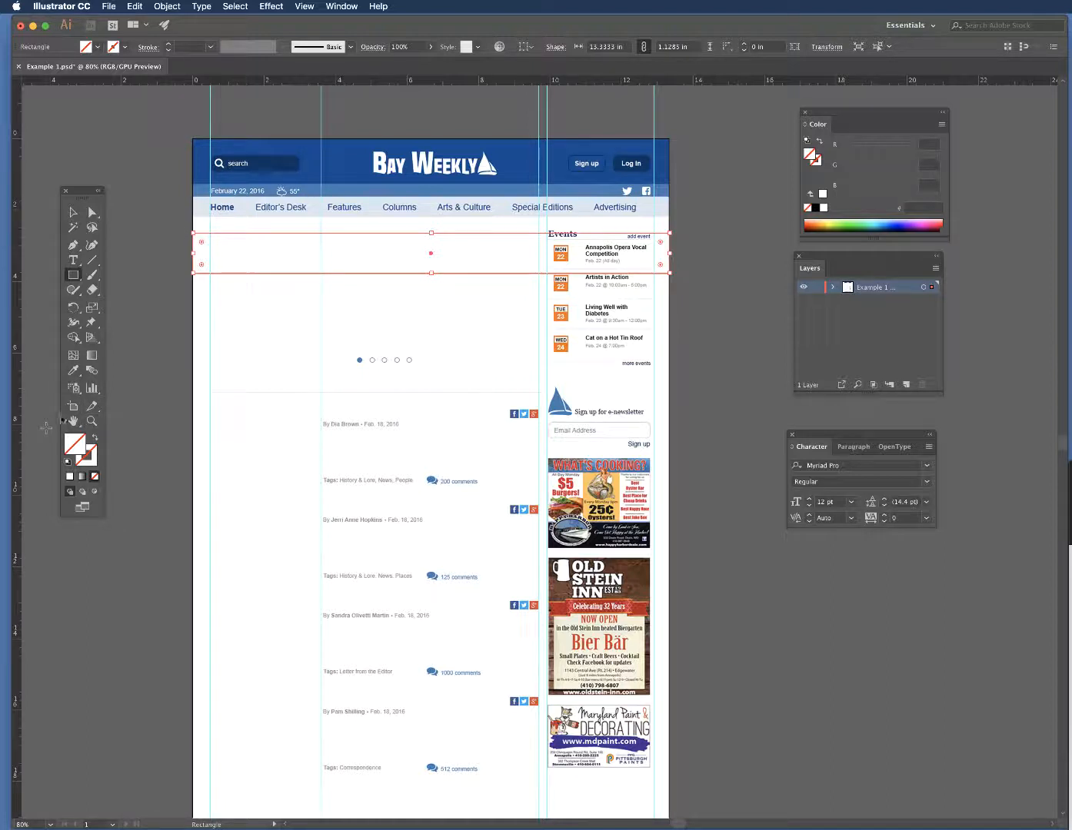
Step: Fill the full-width rectangle below the navigation bar with the header's dark blue, sampled with the Eyedropper
left_click(74, 371)
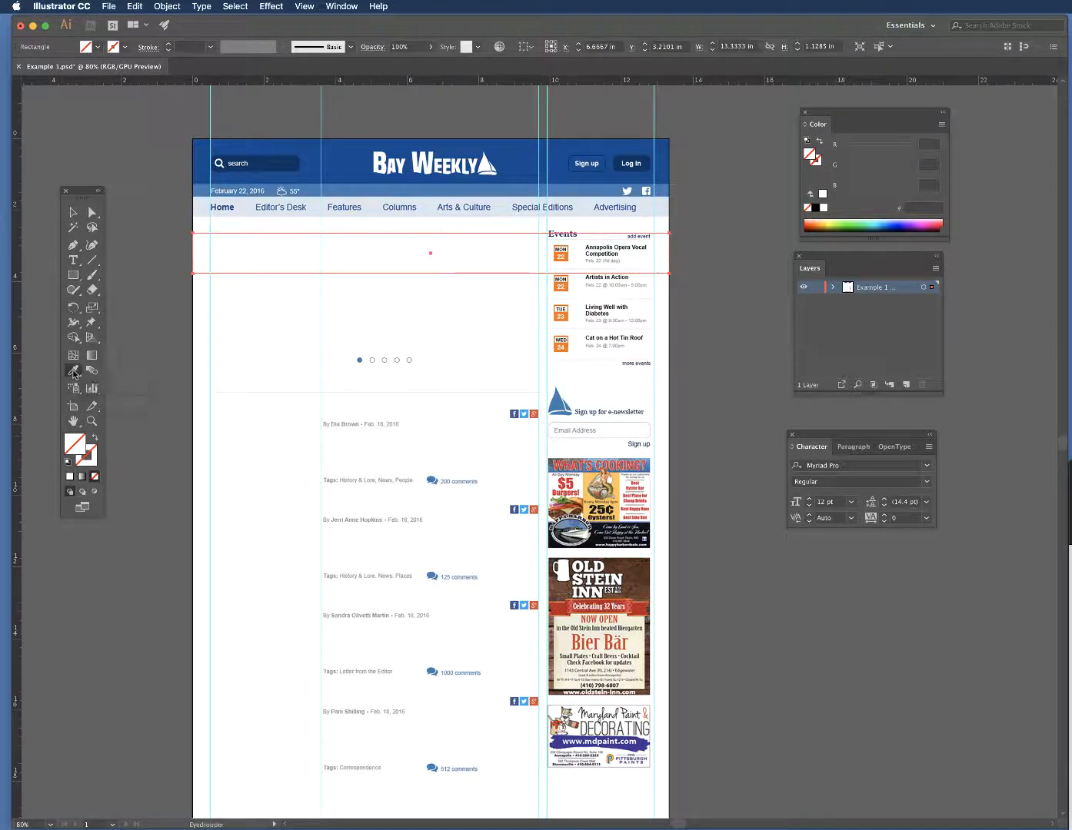
left_click(345, 157)
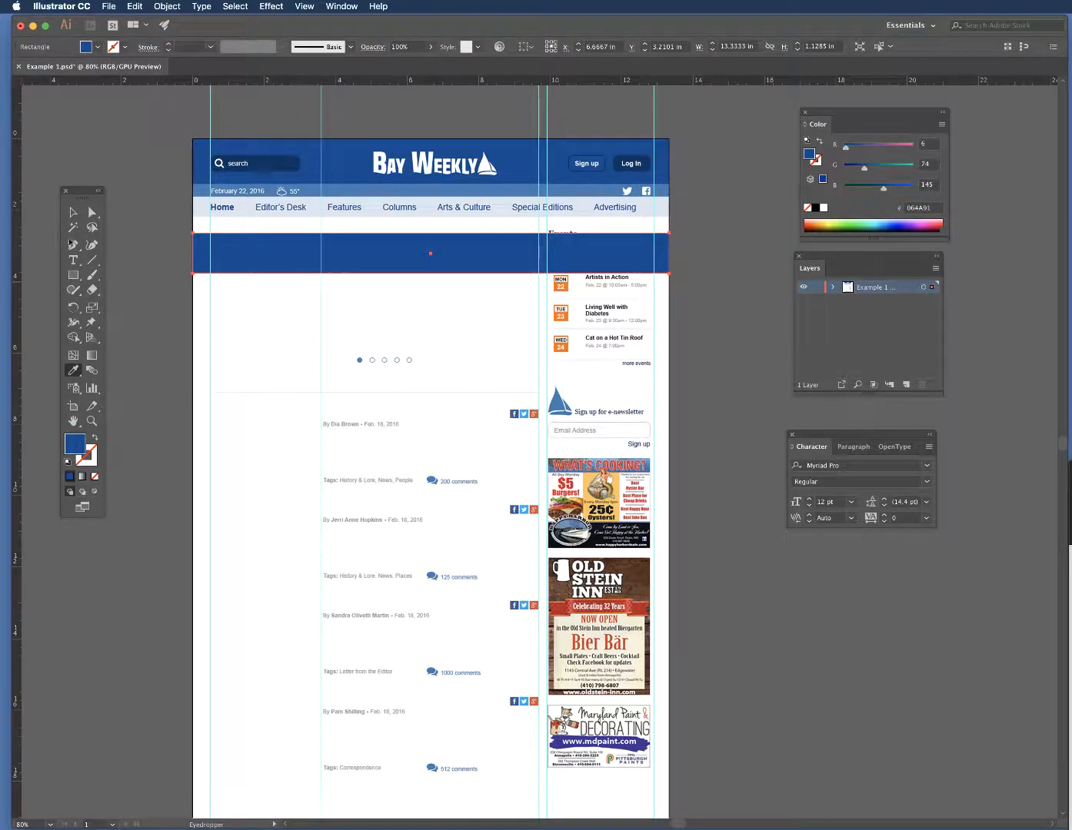
left_click(73, 213)
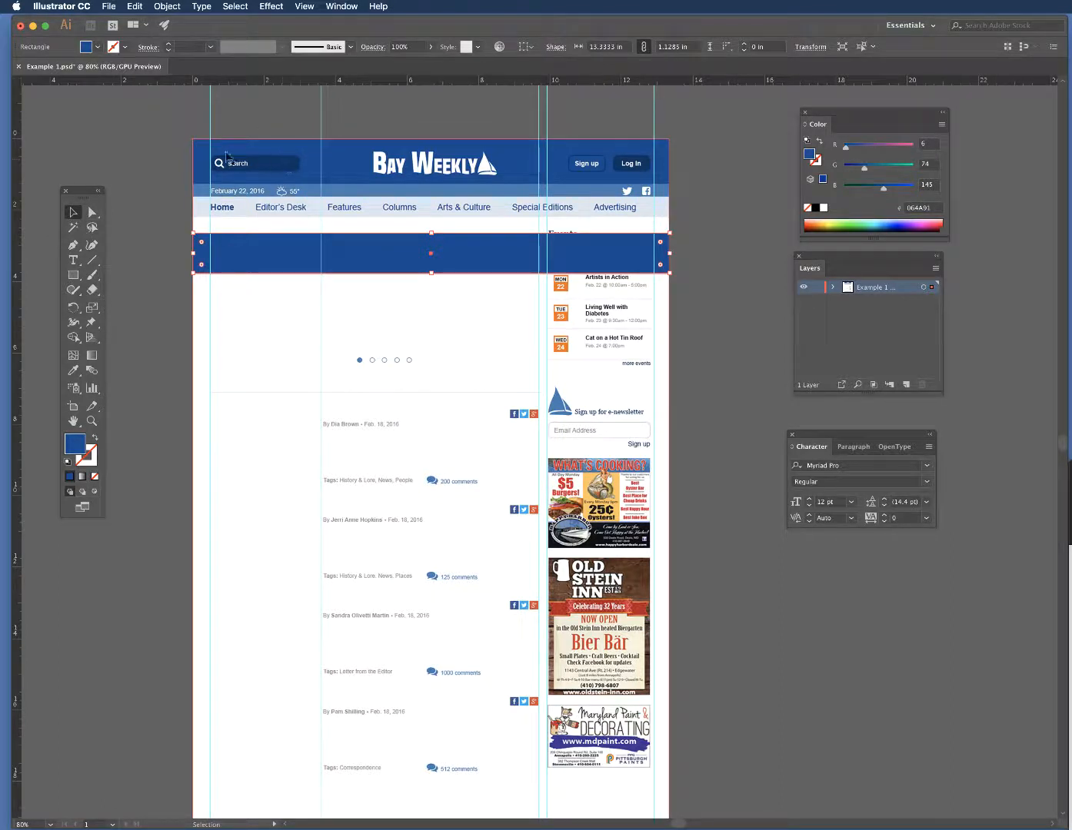
Step: Create a 13.3333 x 1.1285 in rounded rectangle with a 0.1667 in corner radius over the blue bar and delete it
left_click(73, 277)
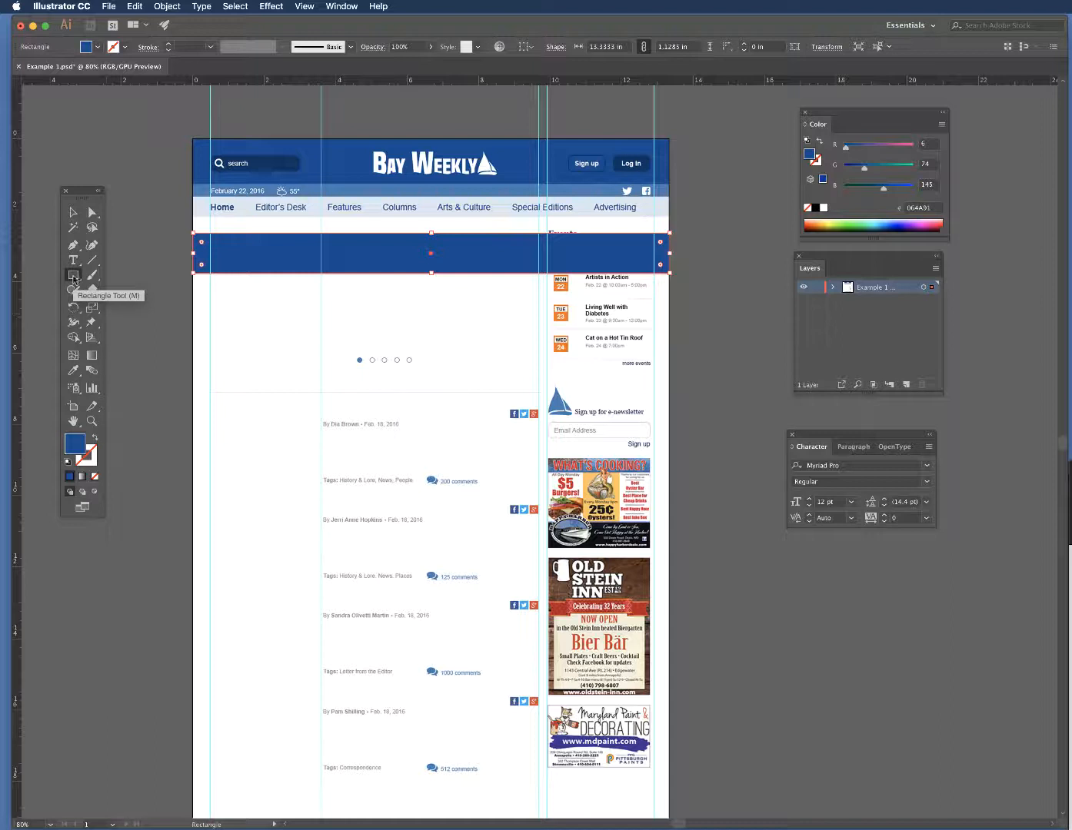
left_click(74, 277)
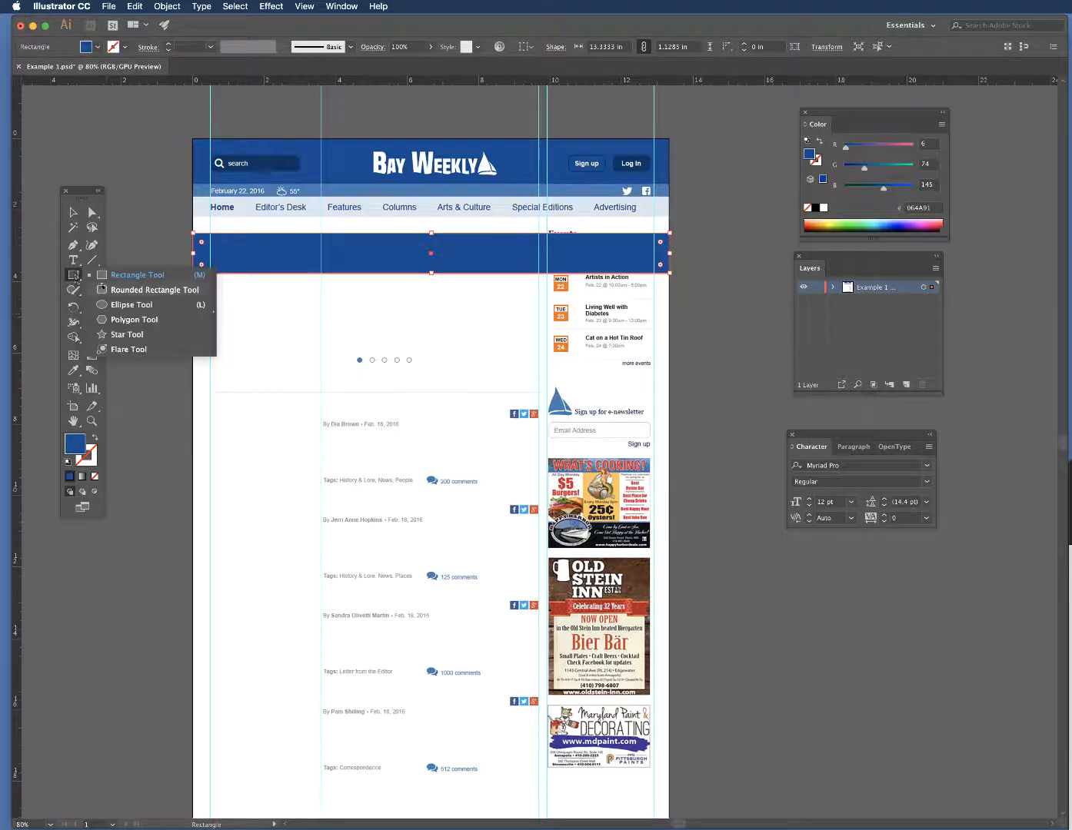
left_click(170, 295)
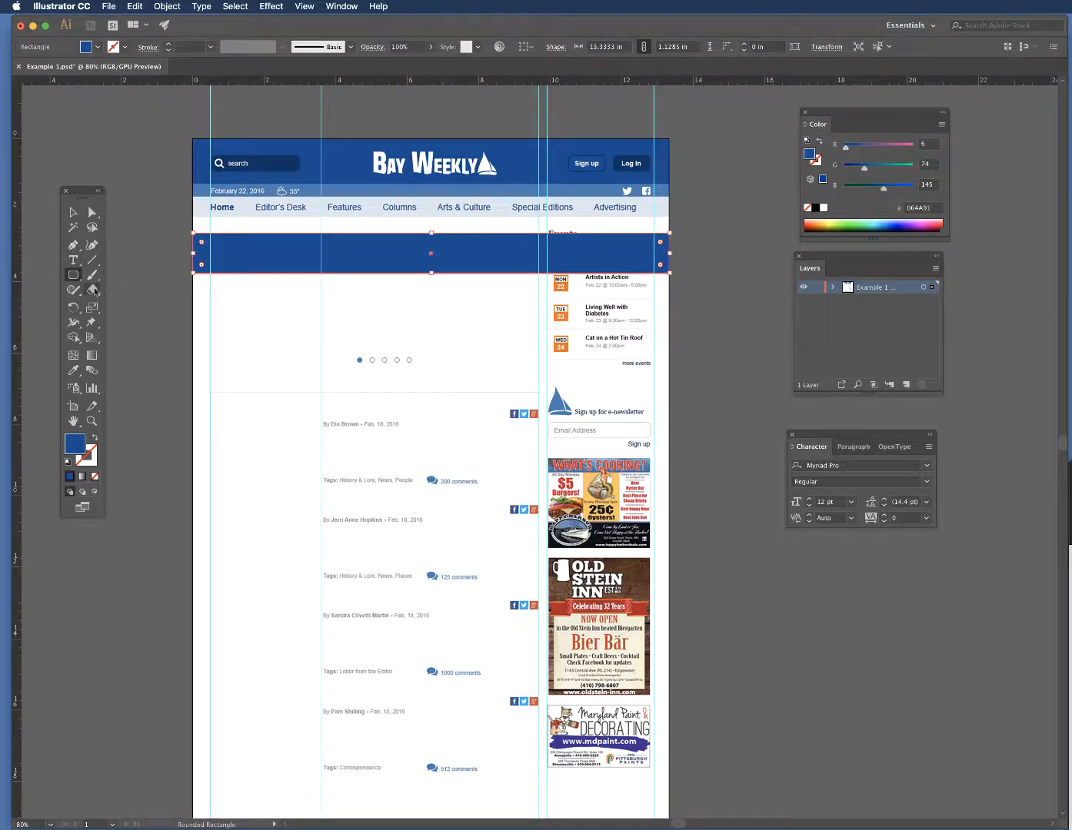
left_click(231, 244)
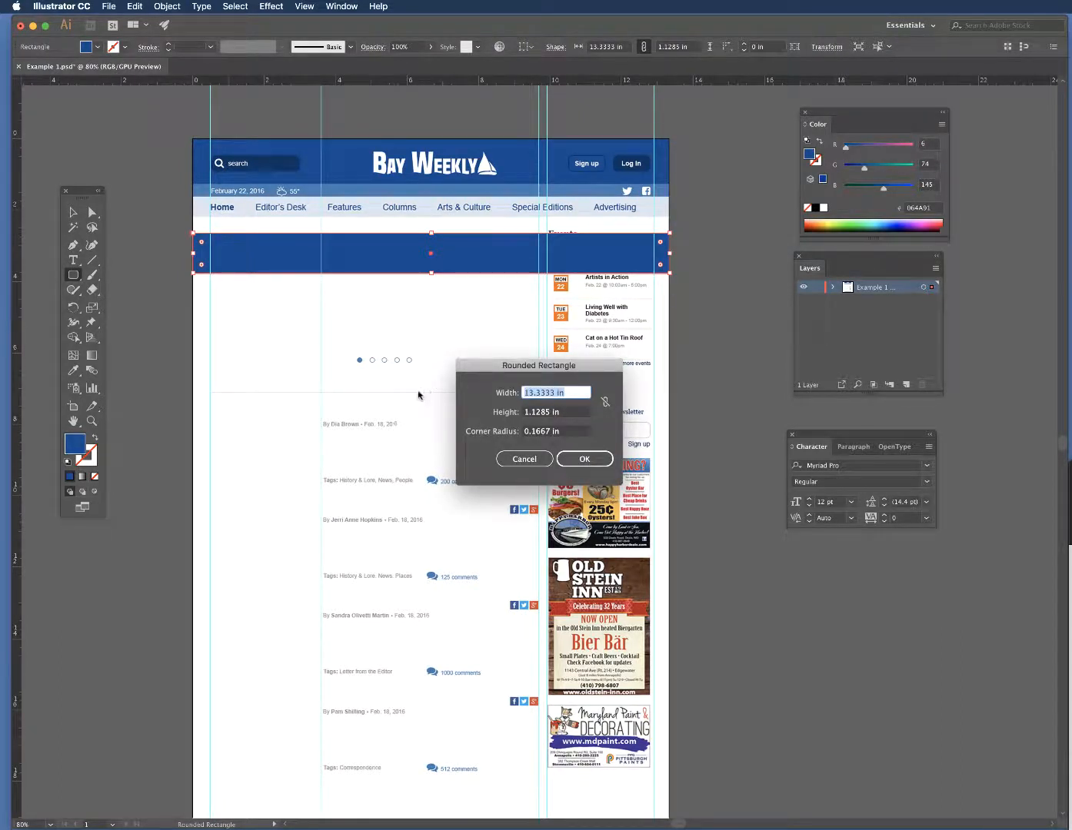
left_click(585, 459)
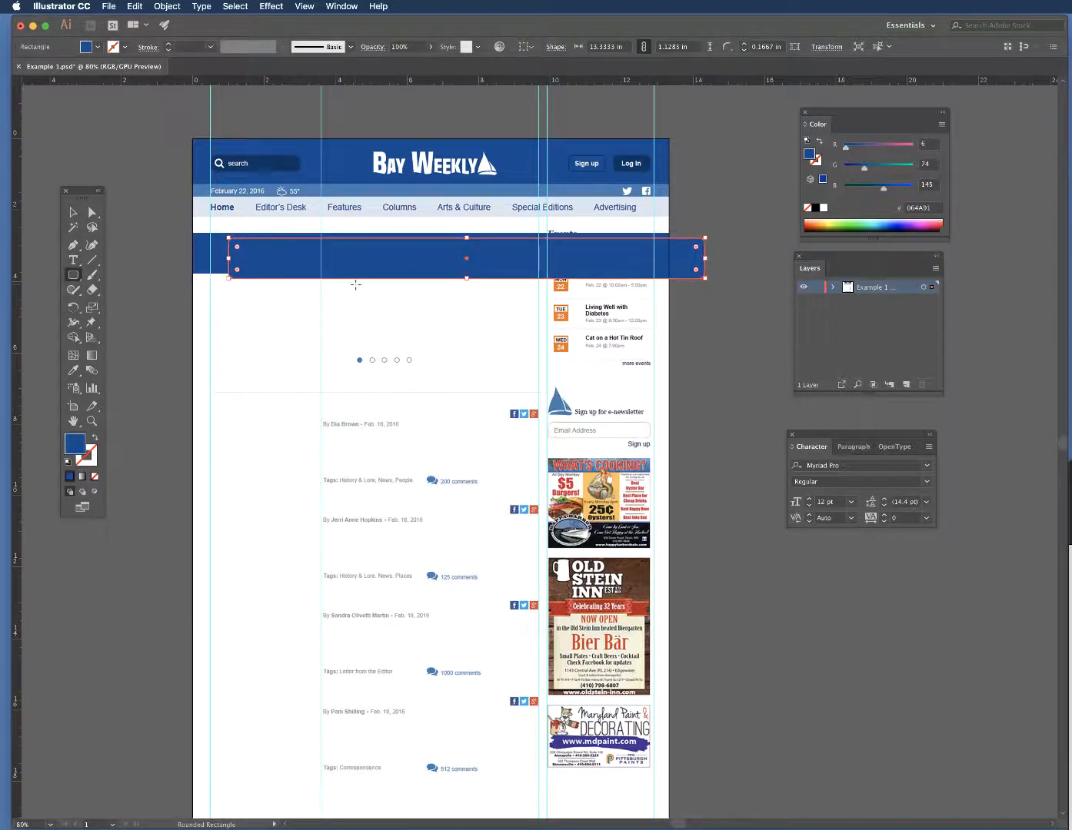
left_click(73, 212)
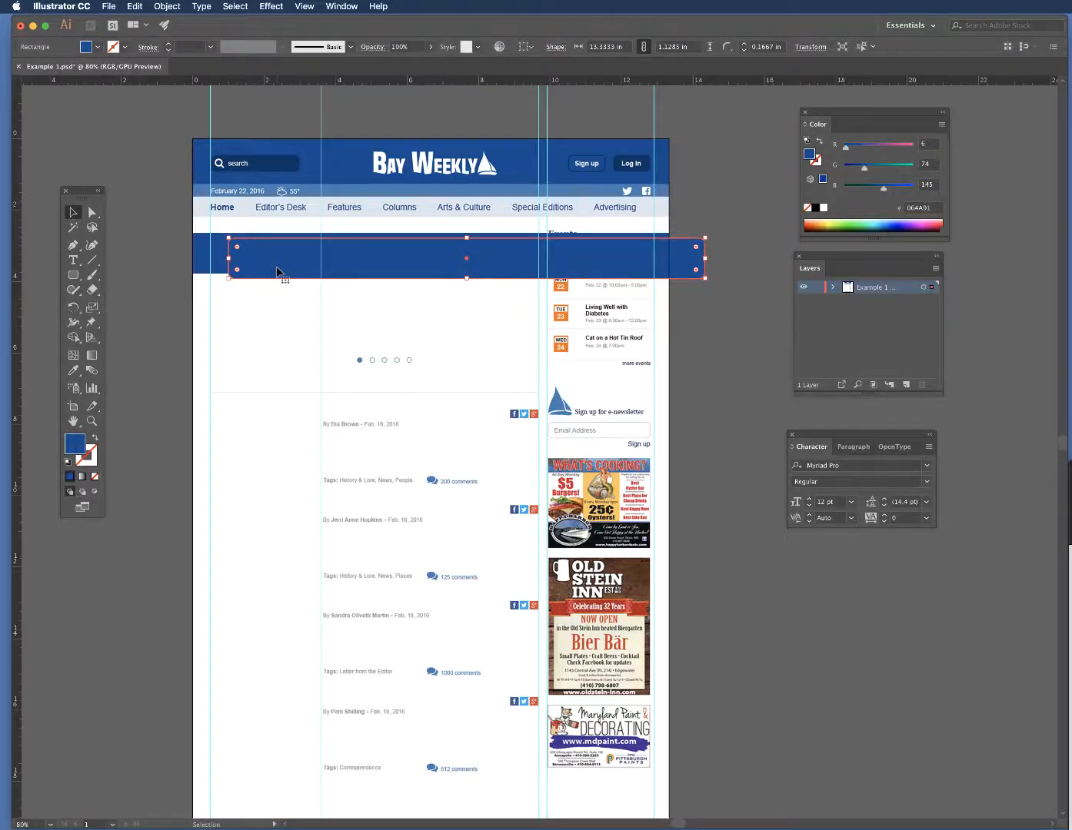
key("Delete")
Step: Draw a rounded rectangle about 2.95 x 0.69 in below the blue bar and fill it with the search box's sampled navy
left_click(72, 275)
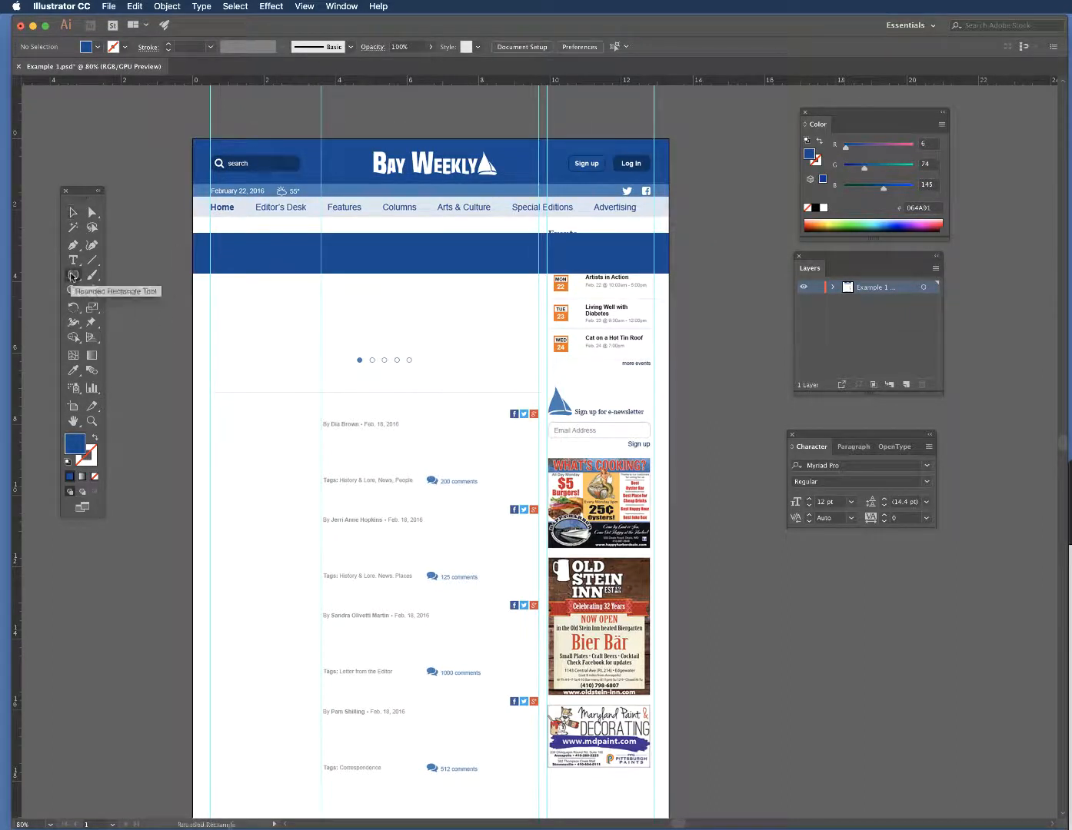
left_click_drag(258, 315, 365, 339)
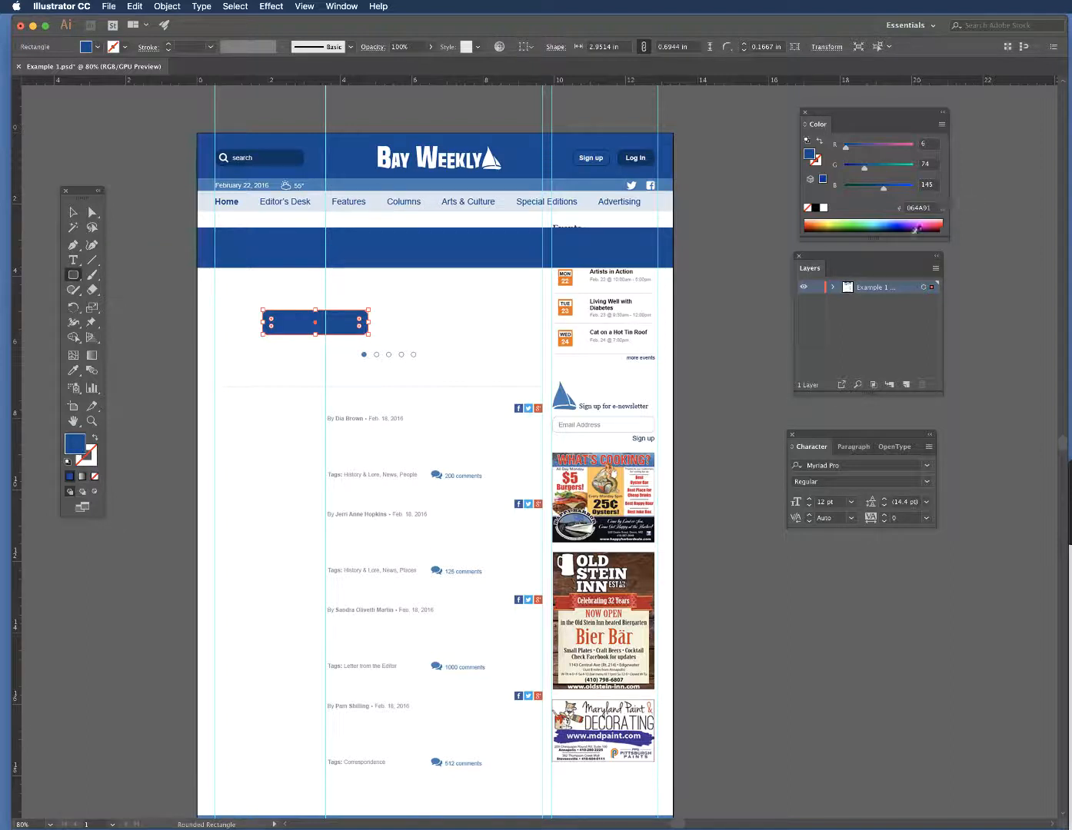
left_click(936, 223)
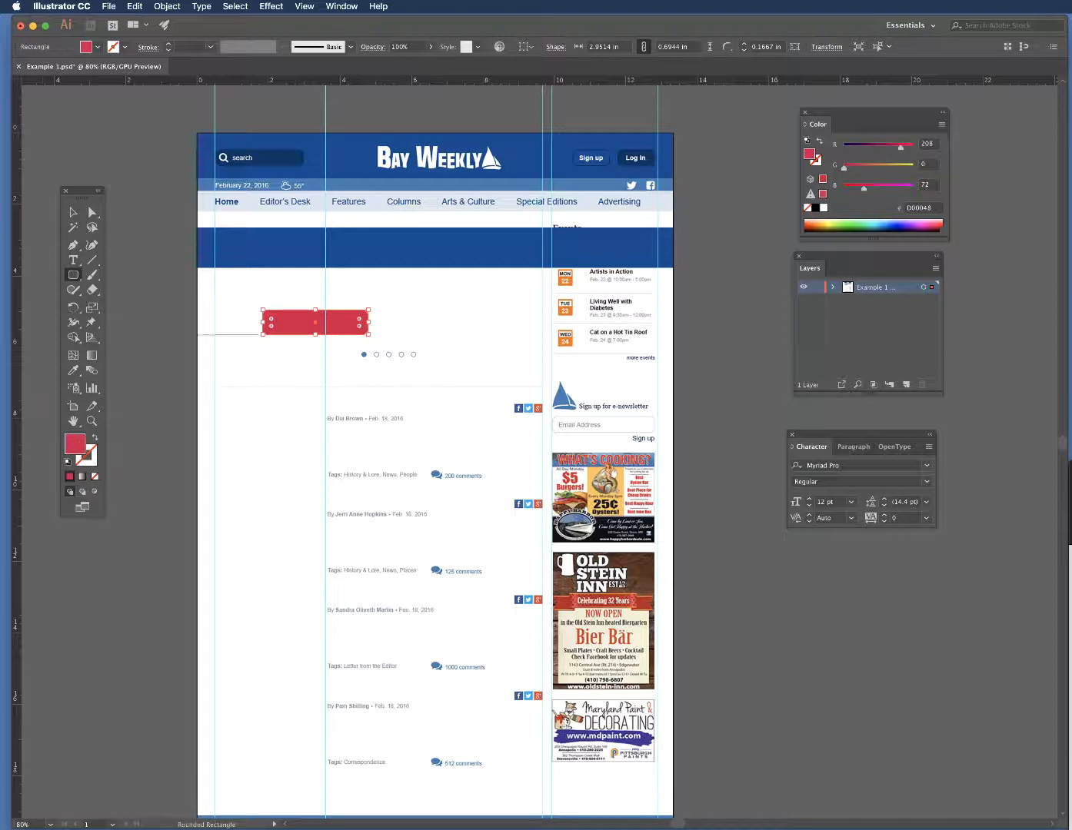
left_click(73, 370)
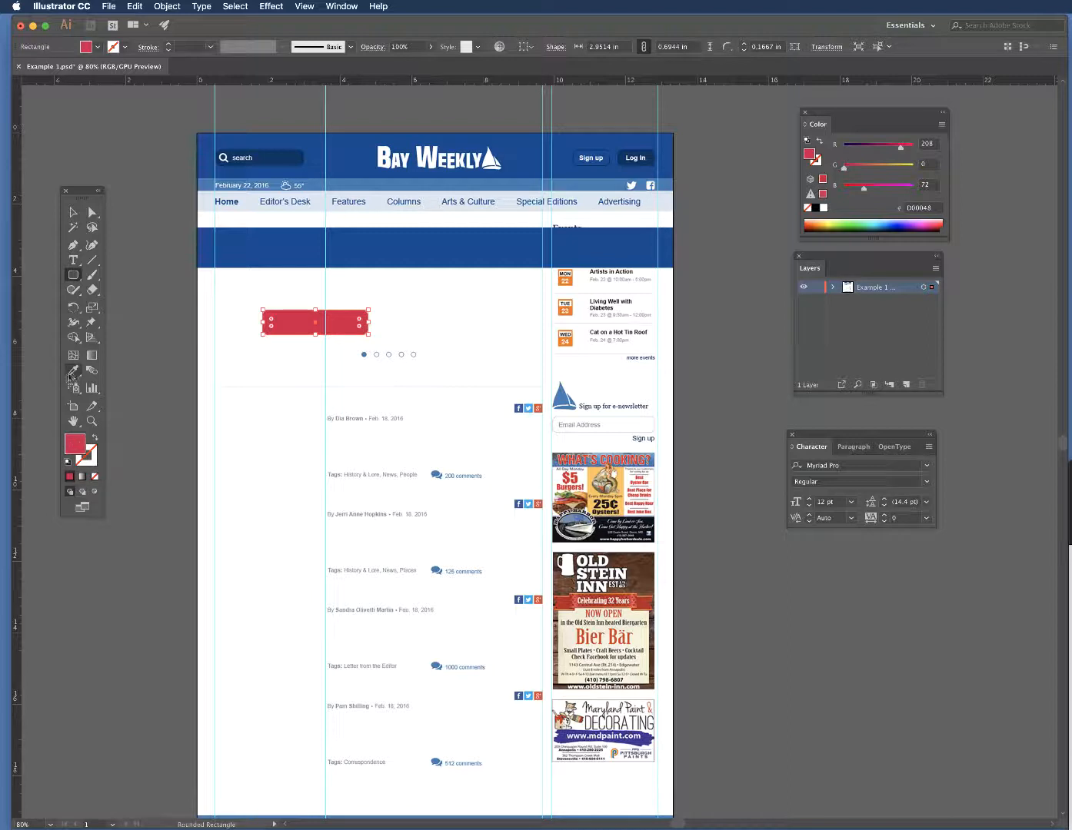
left_click(304, 141)
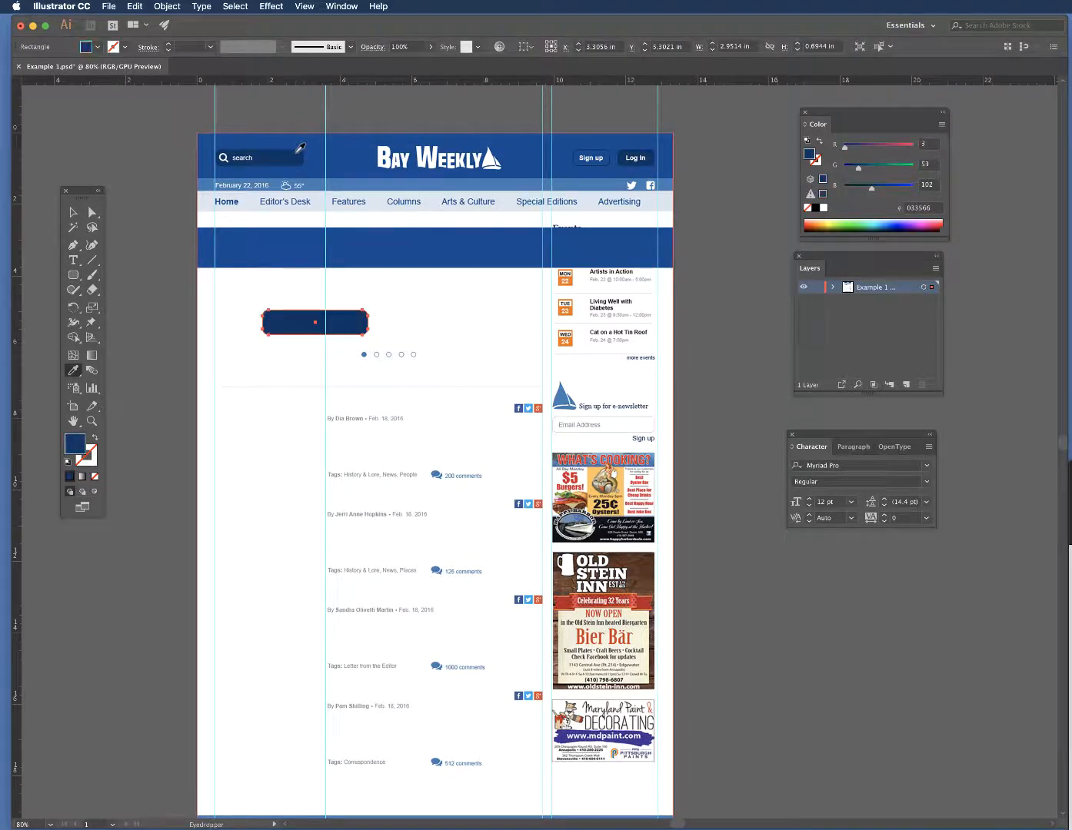
Step: Scale the rounded rectangle down to about 1.99 x 0.47 in and move it onto the blue bar's left end
left_click(73, 211)
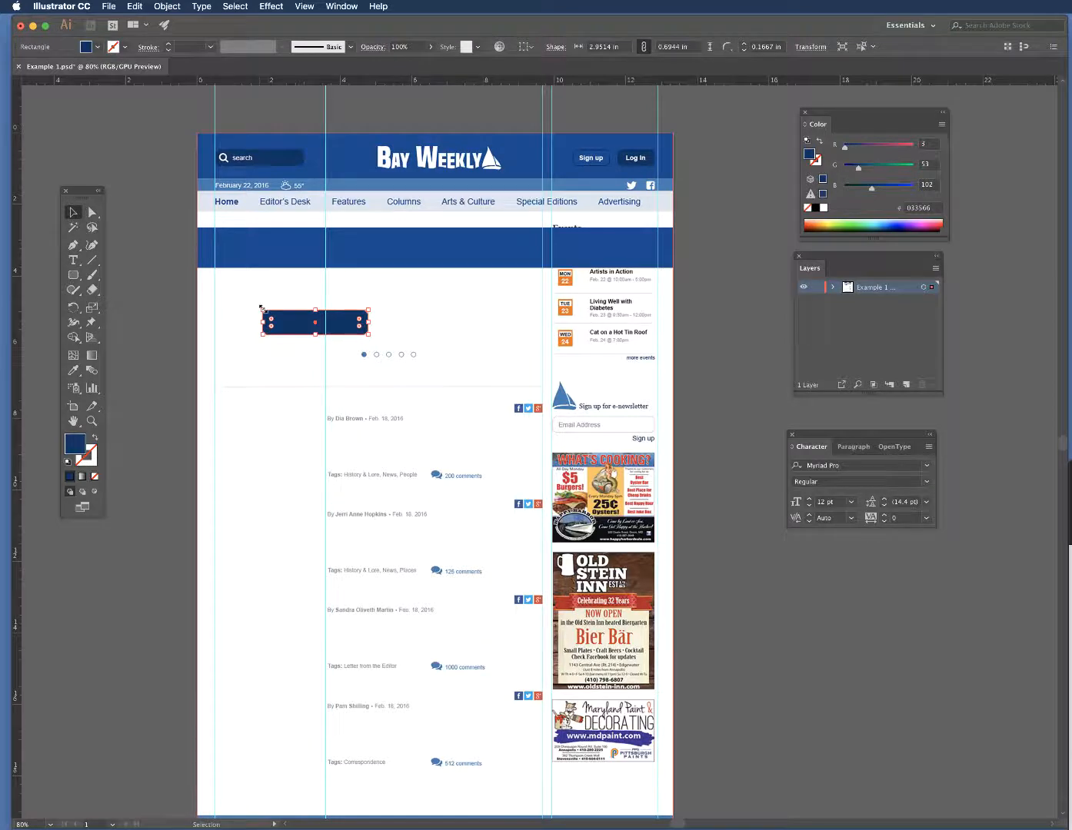
mouse_move(262, 310)
left_mouse_down()
mouse_move(292, 326)
mouse_move(274, 312)
mouse_move(277, 320)
left_mouse_up()
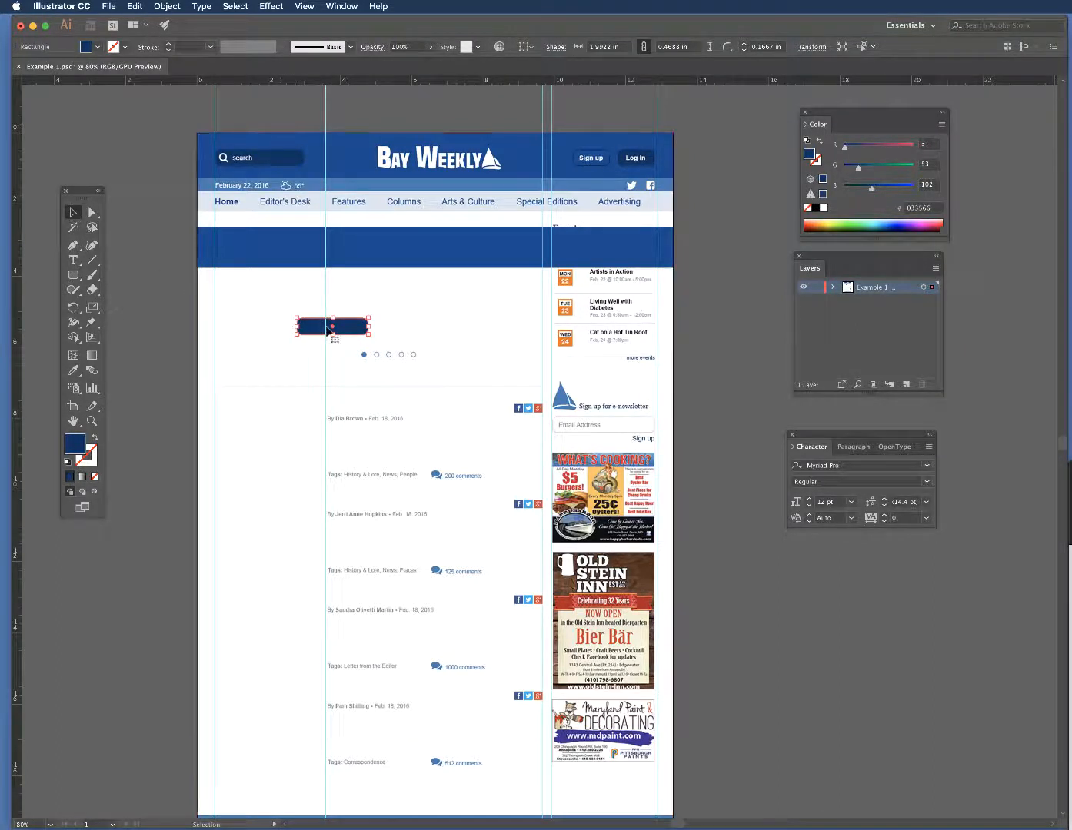
left_click_drag(355, 333, 282, 253)
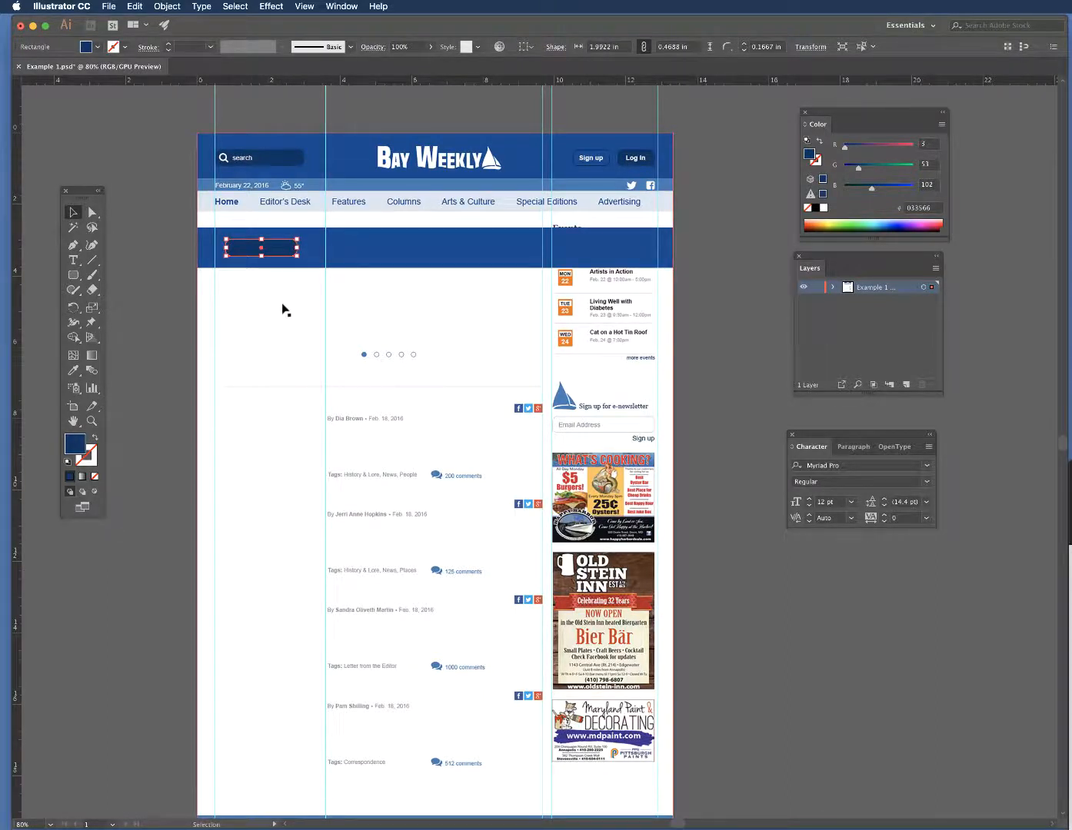
left_click(376, 309)
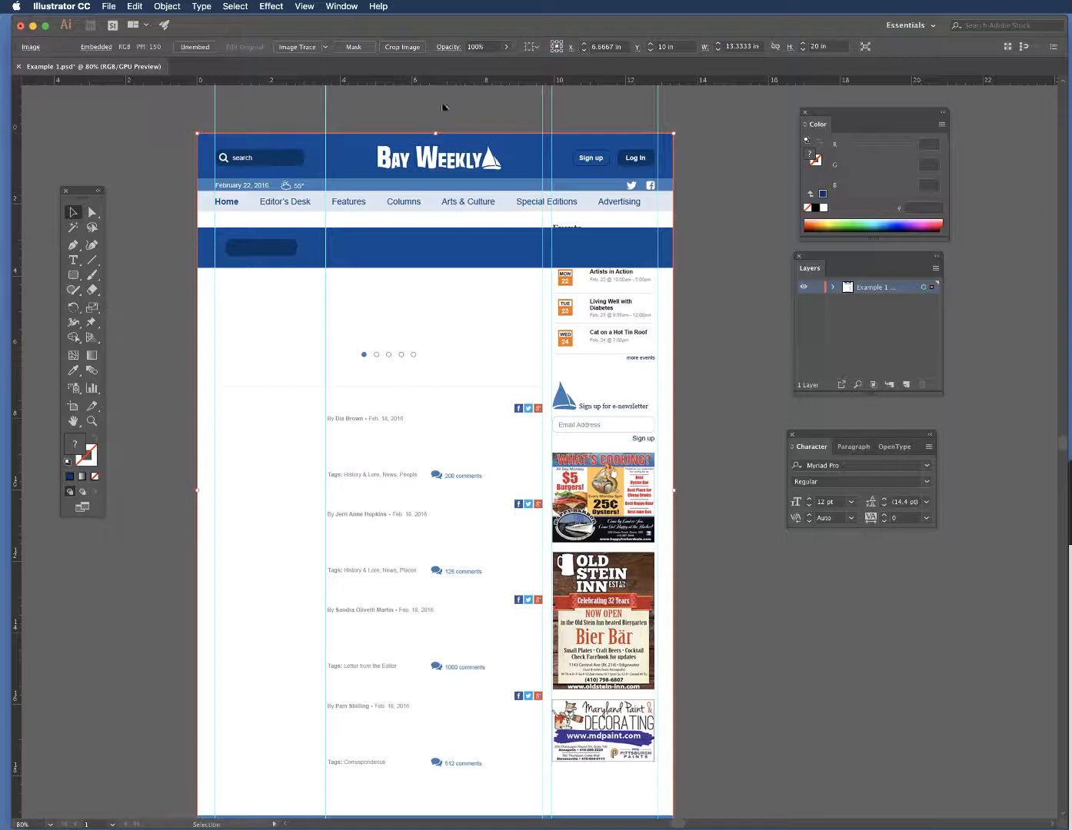
Step: Hide the document rulers and show them again
left_click(343, 7)
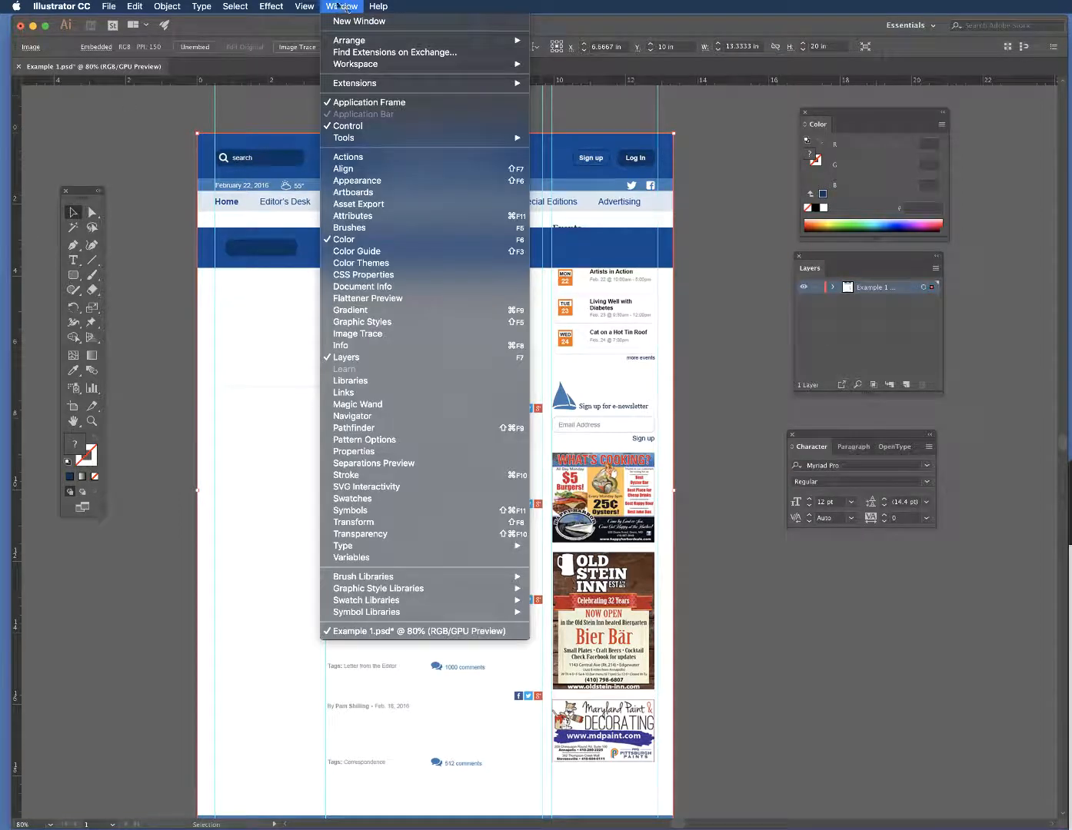
mouse_move(298, 7)
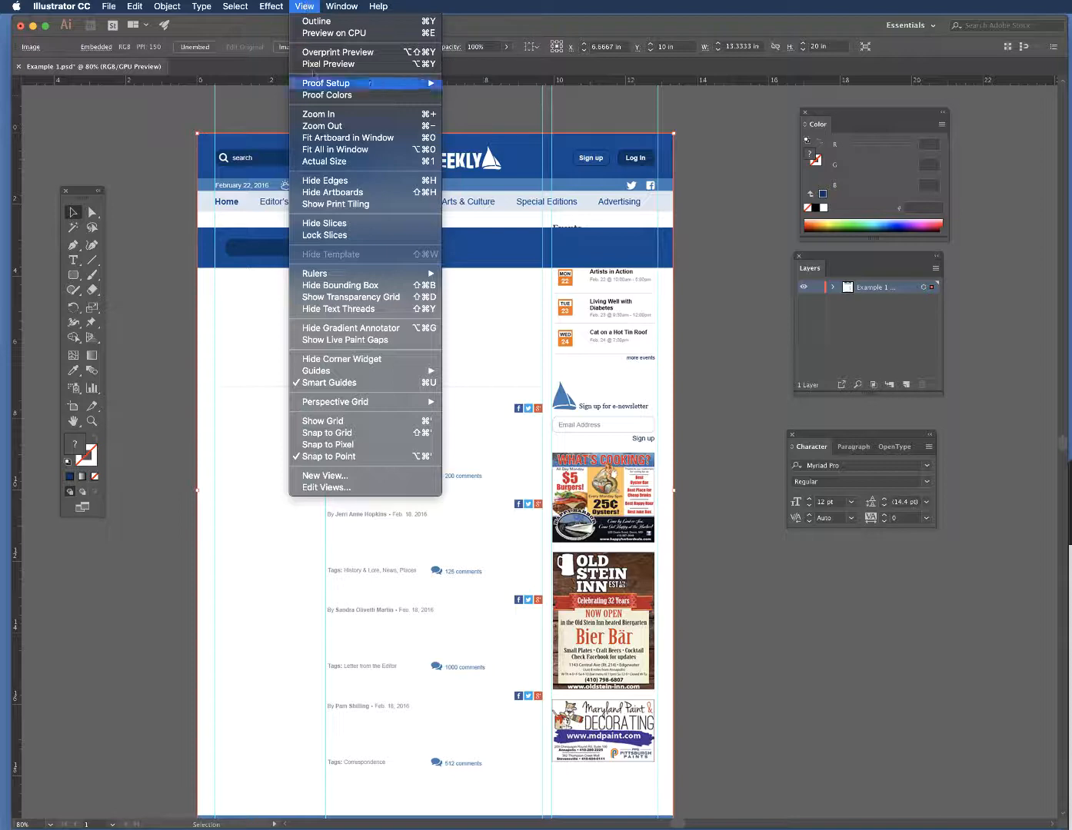
mouse_move(307, 278)
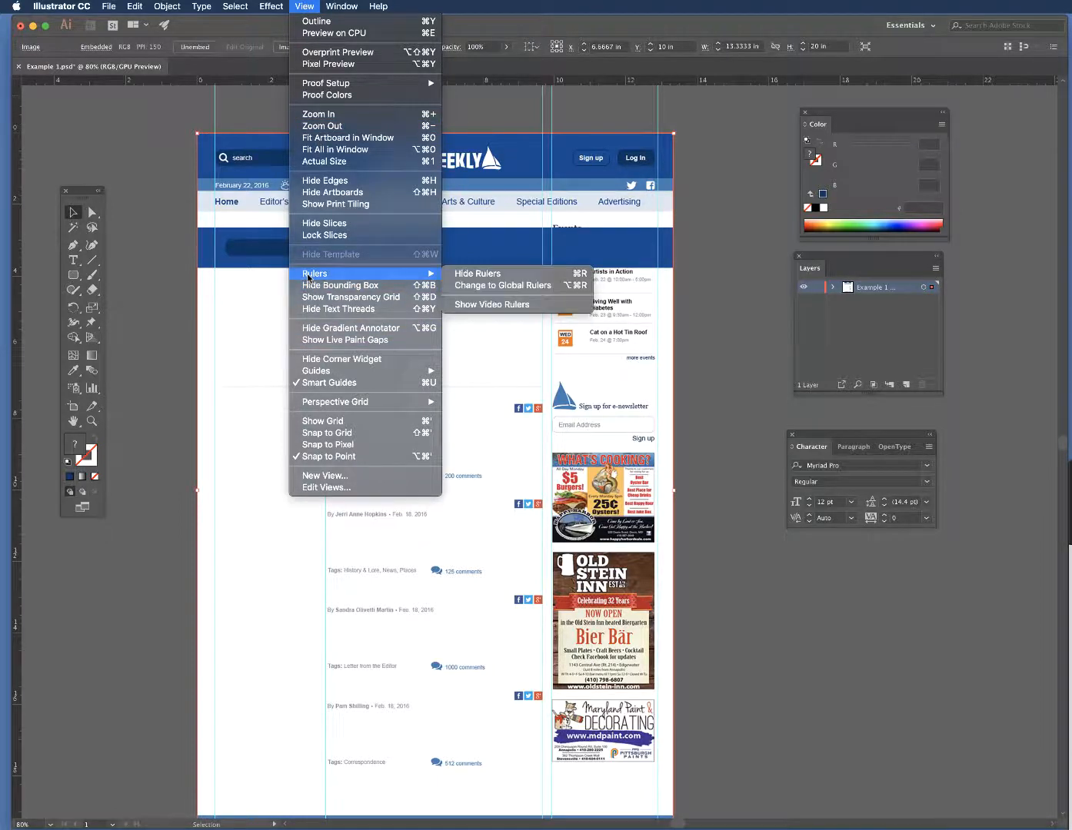
left_click(495, 277)
left_click(306, 7)
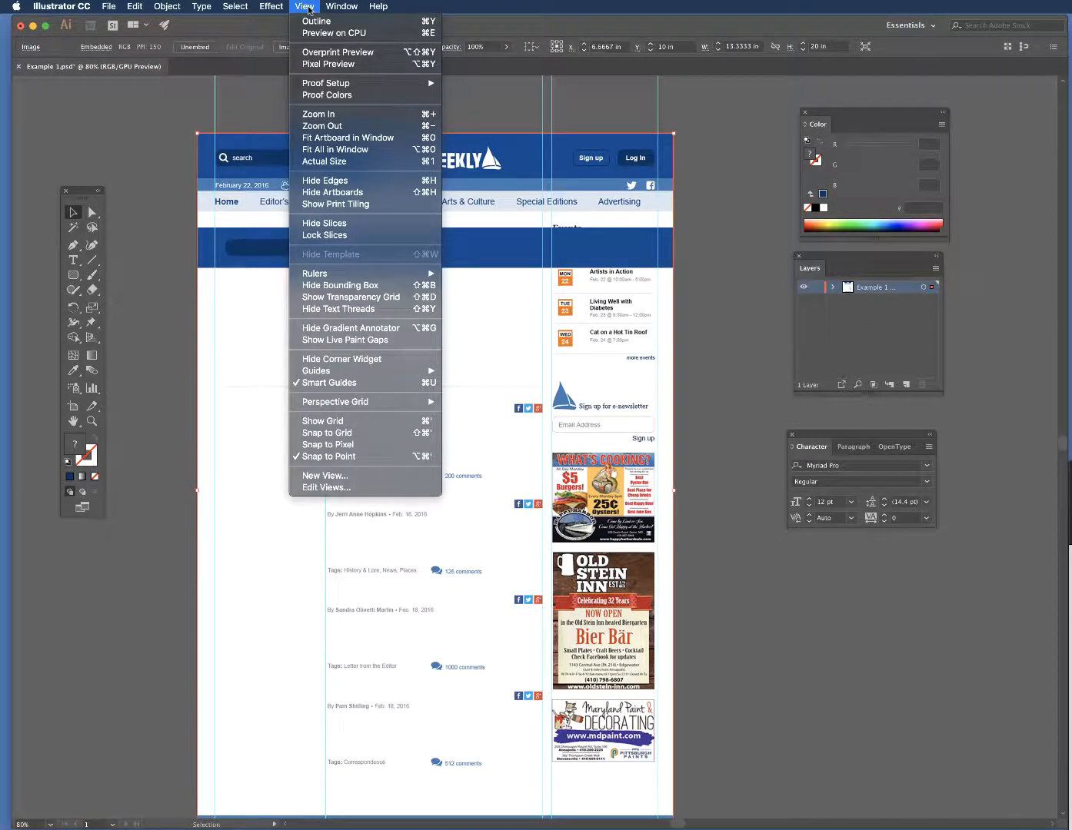
mouse_move(311, 275)
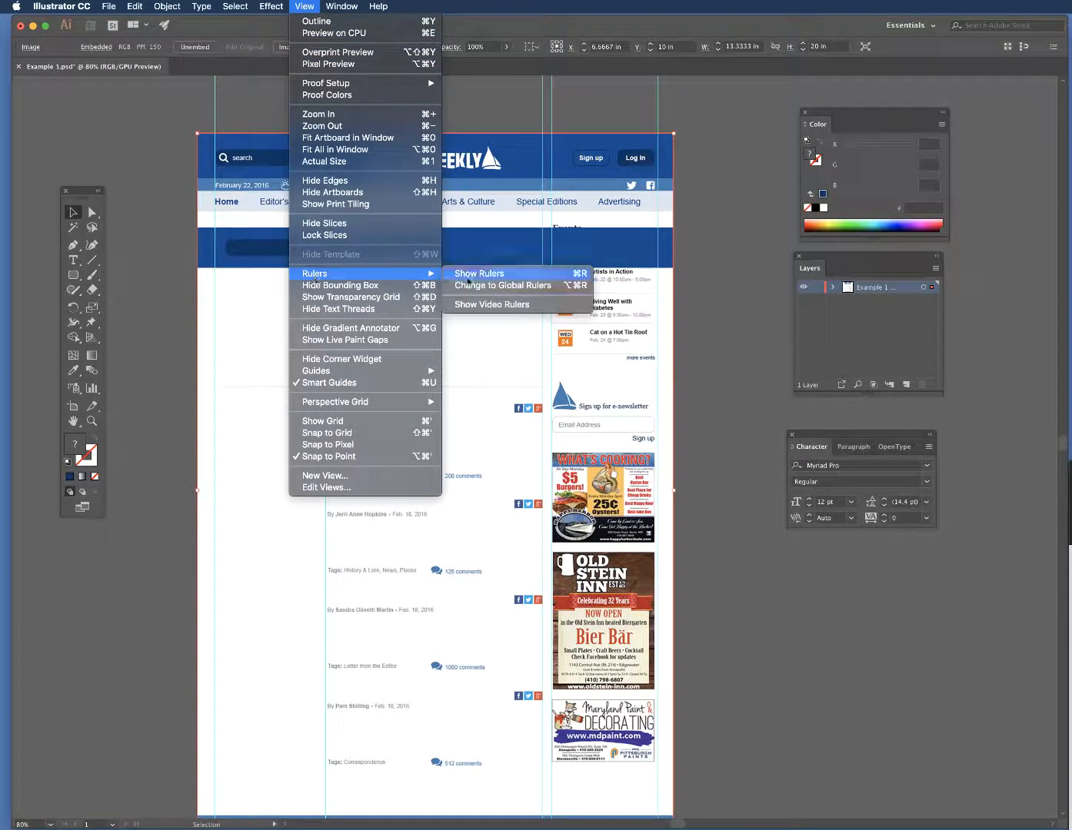
left_click(493, 273)
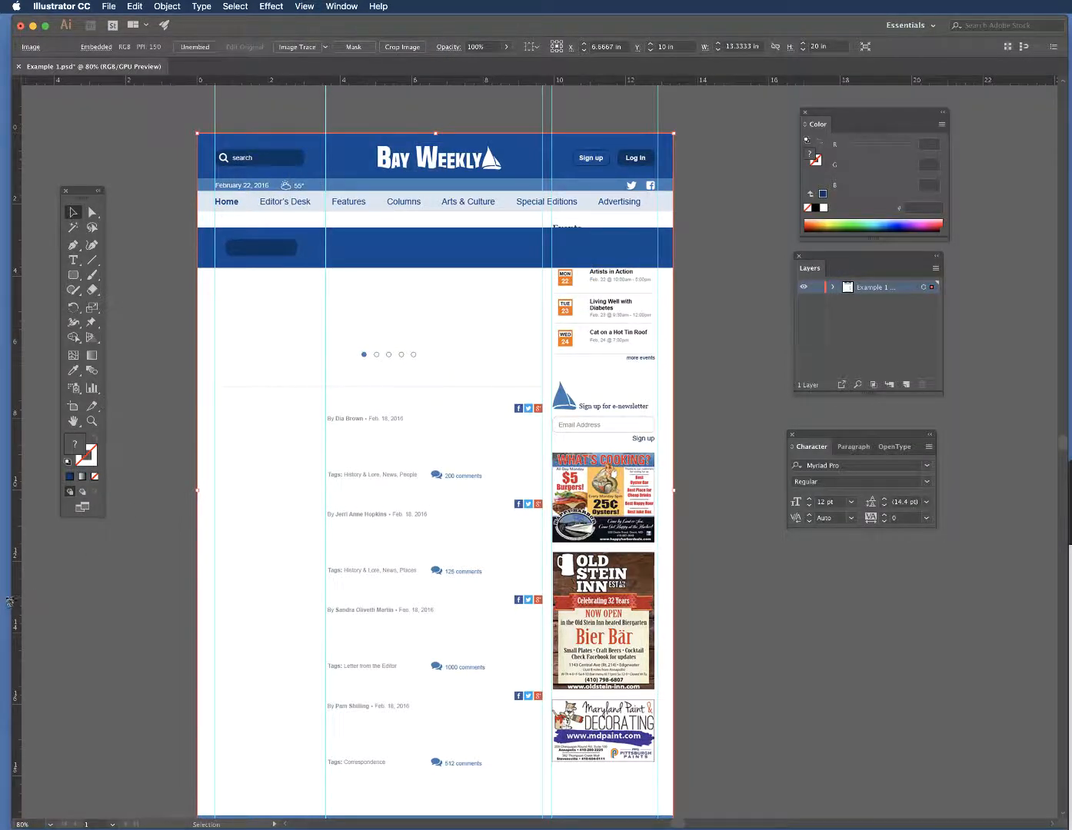
Step: Add vertical ruler guides at about -6.83 in, outside the page's left edge, and at 3.375 in, just left of the article text column
left_click_drag(16, 602, 96, 641)
scroll(493, 681, "right", 3)
scroll(491, 681, "right", 3)
scroll(493, 680, "down", 1)
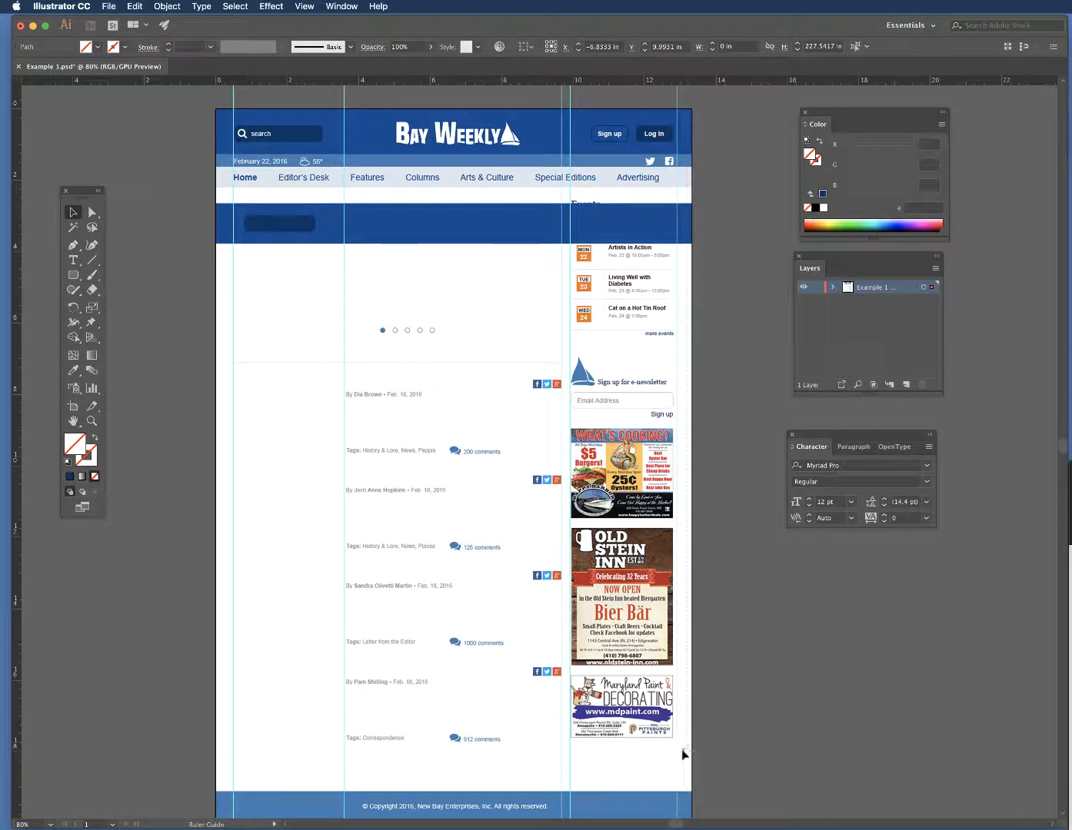
scroll(26, 672, "left", 3)
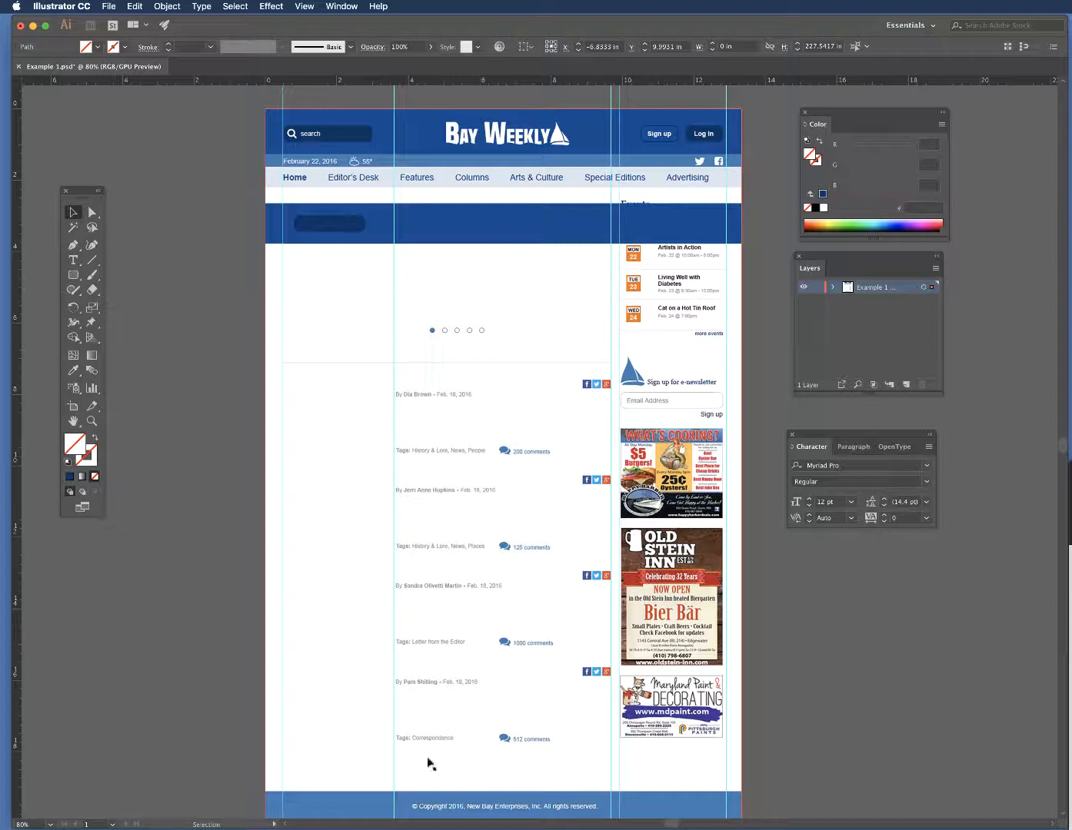
scroll(536, 565, "down", 3)
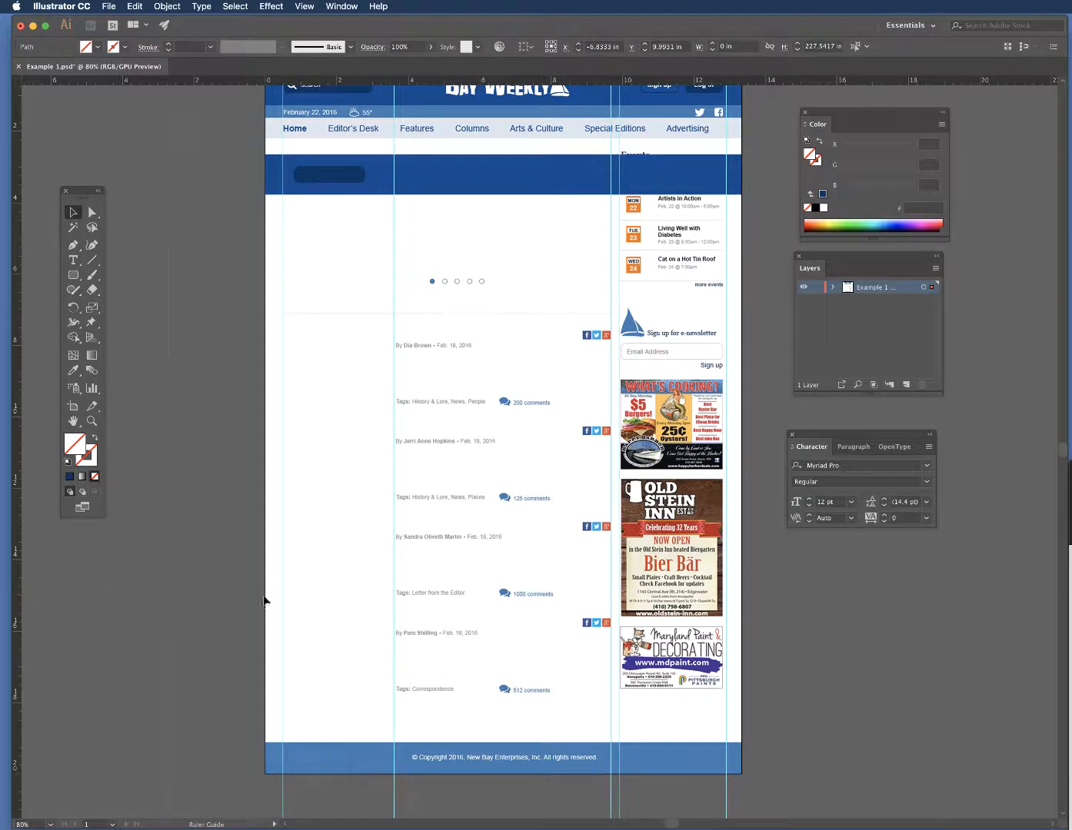
left_click_drag(263, 601, 385, 601)
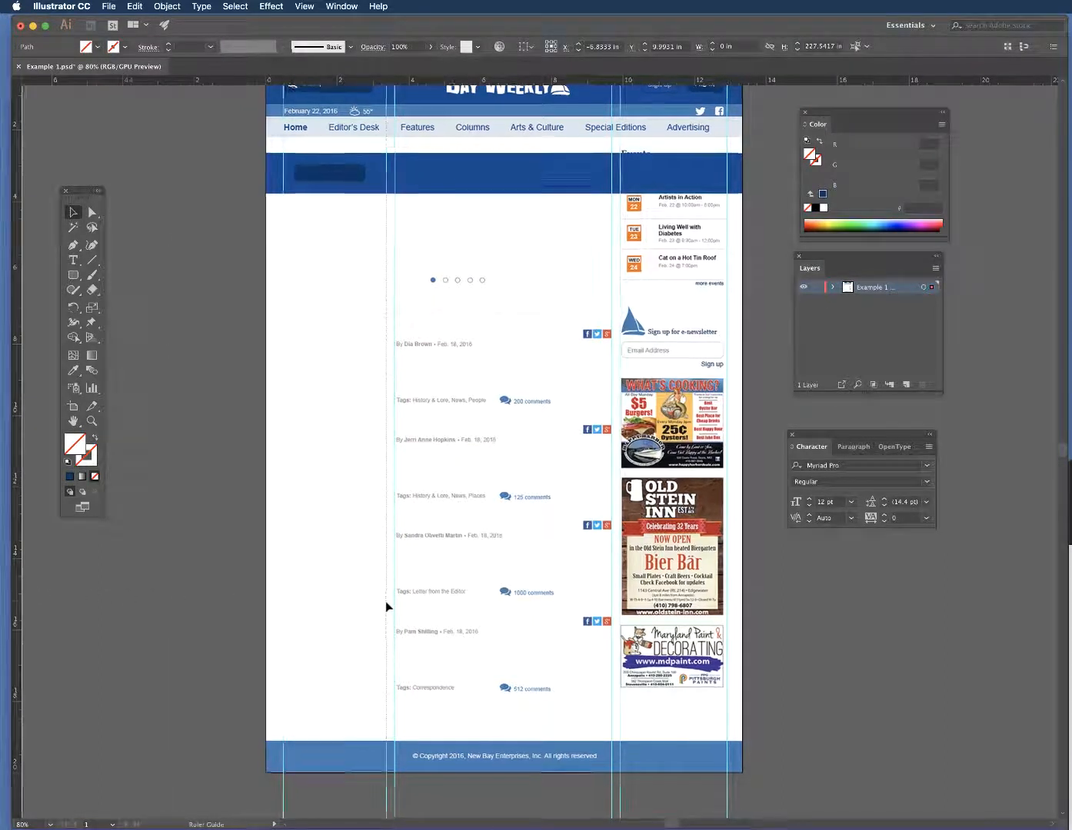
scroll(385, 601, "down", 1)
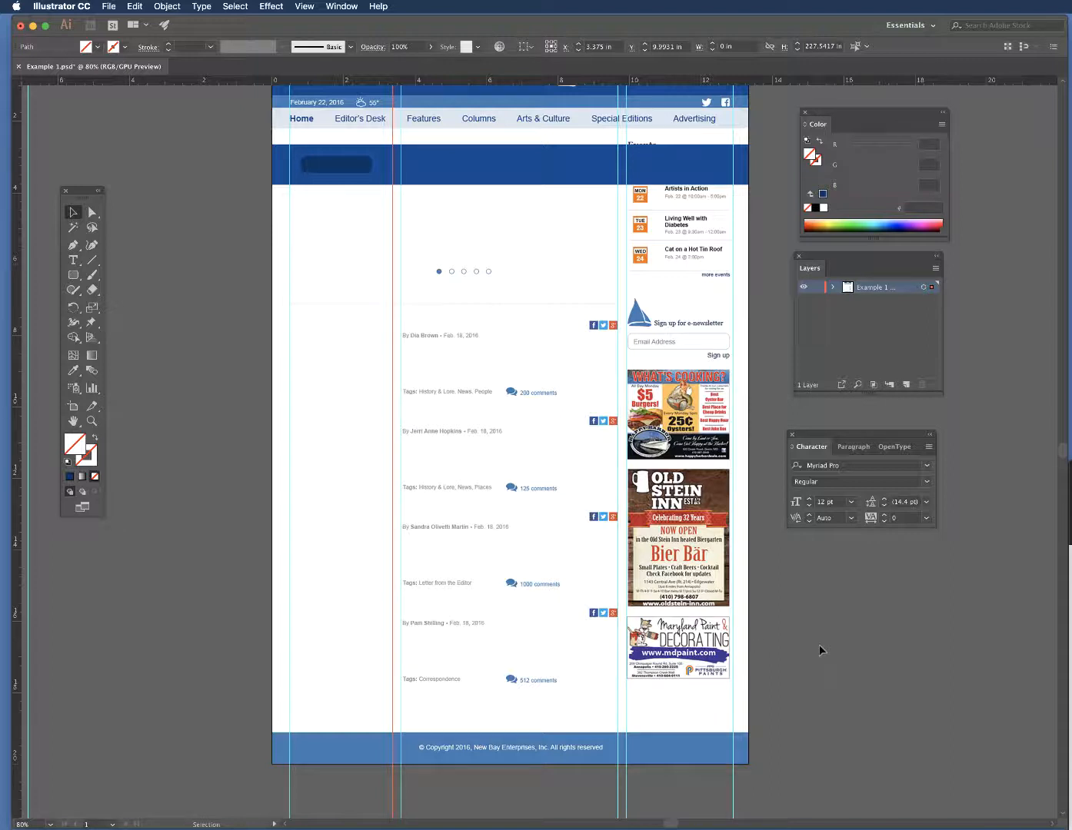
scroll(838, 651, "up", 3)
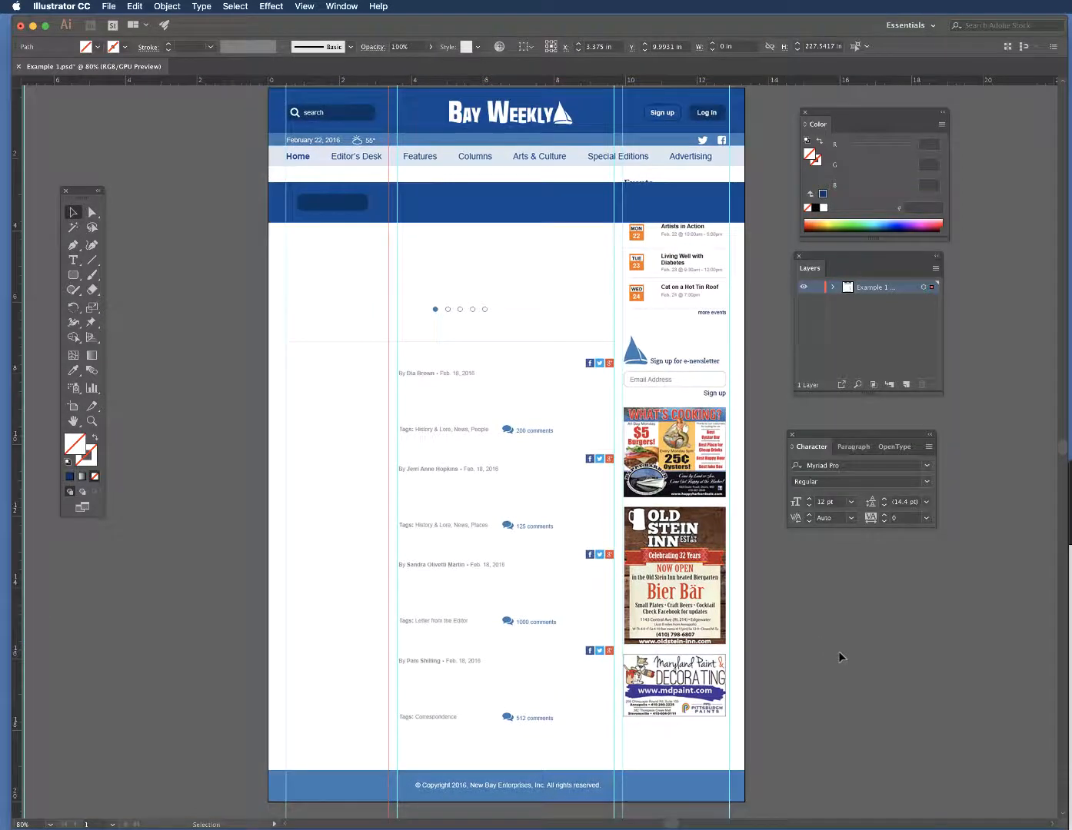
Step: Delete the blue bar below the navigation row and the navy rounded rectangle on it
left_click(208, 502)
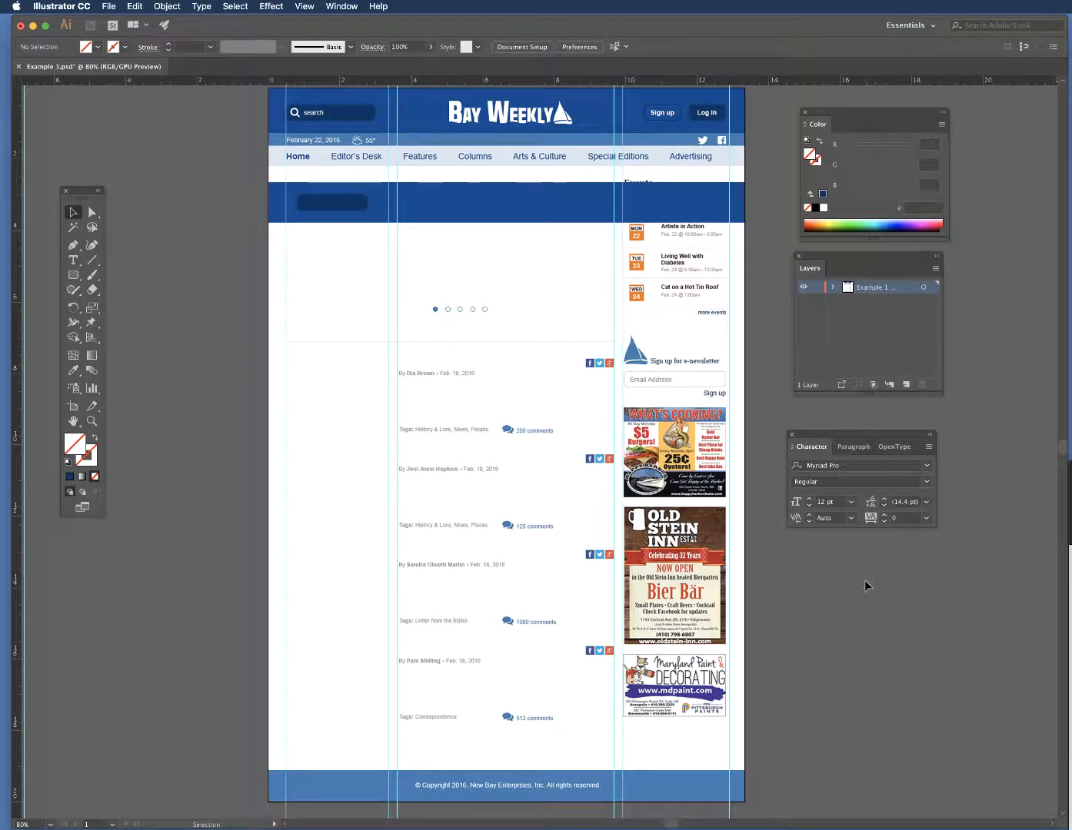
scroll(521, 217, "up", 1)
left_click(521, 216)
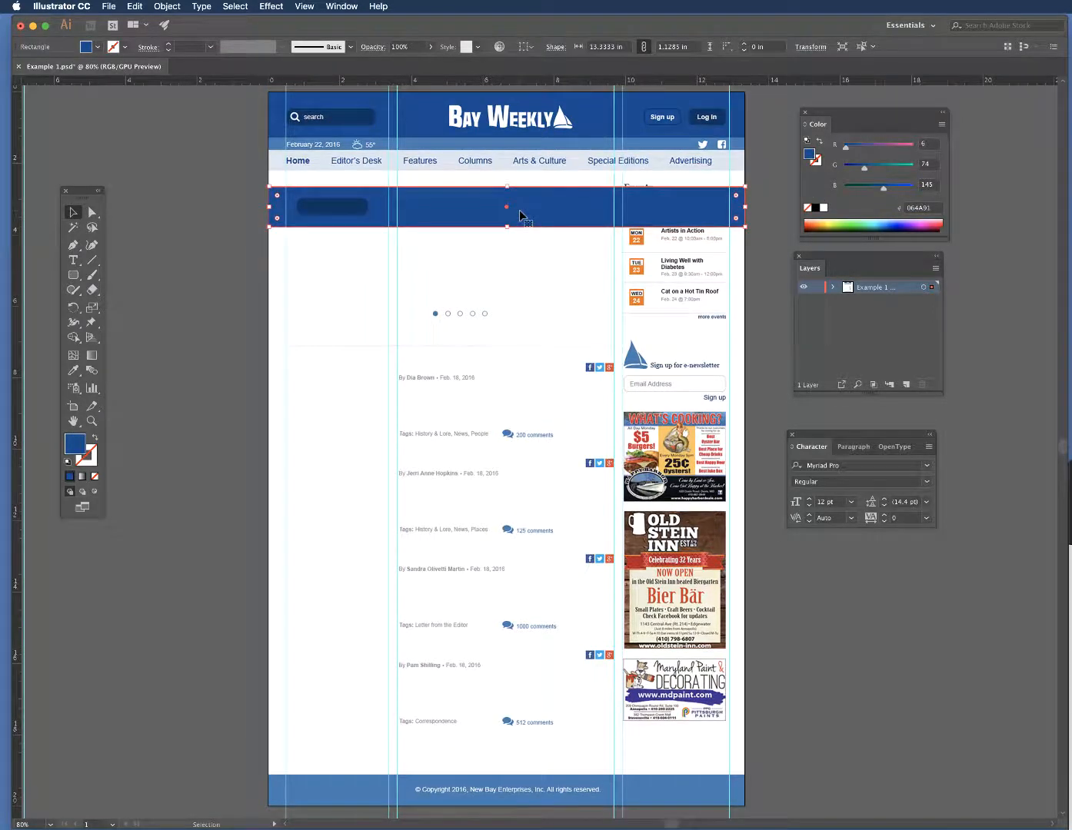
key("Delete")
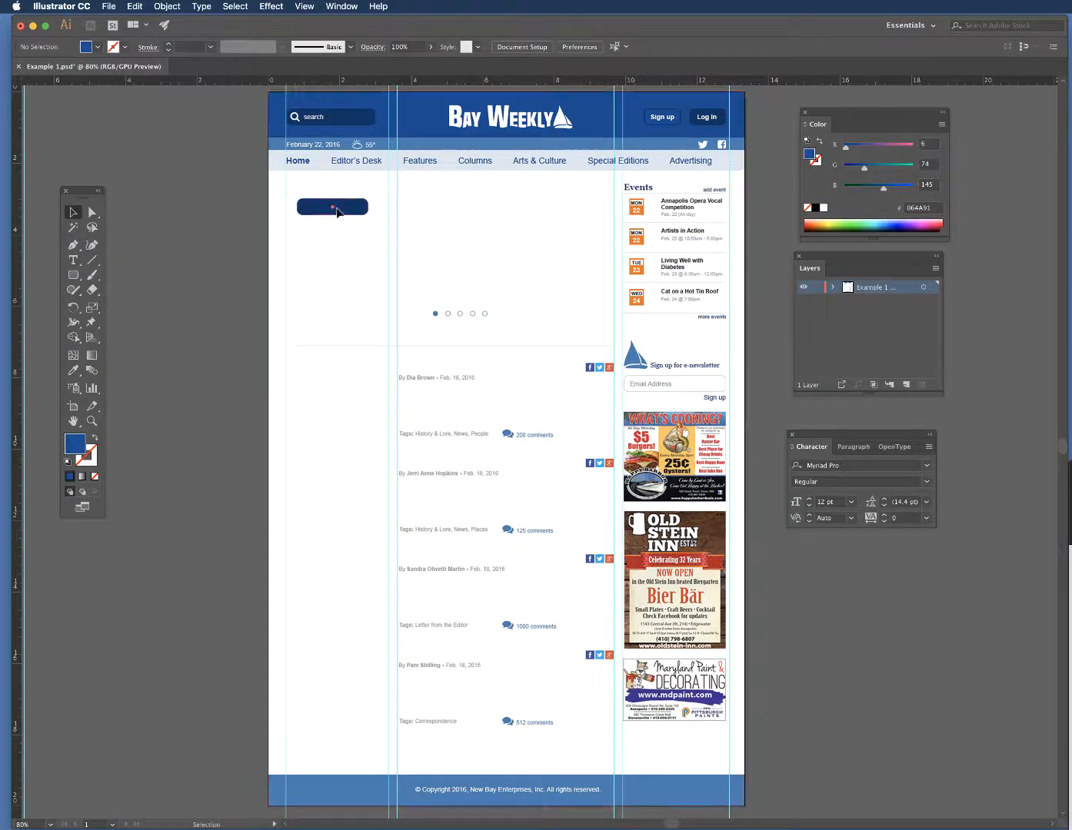
left_click(336, 210)
key("Delete")
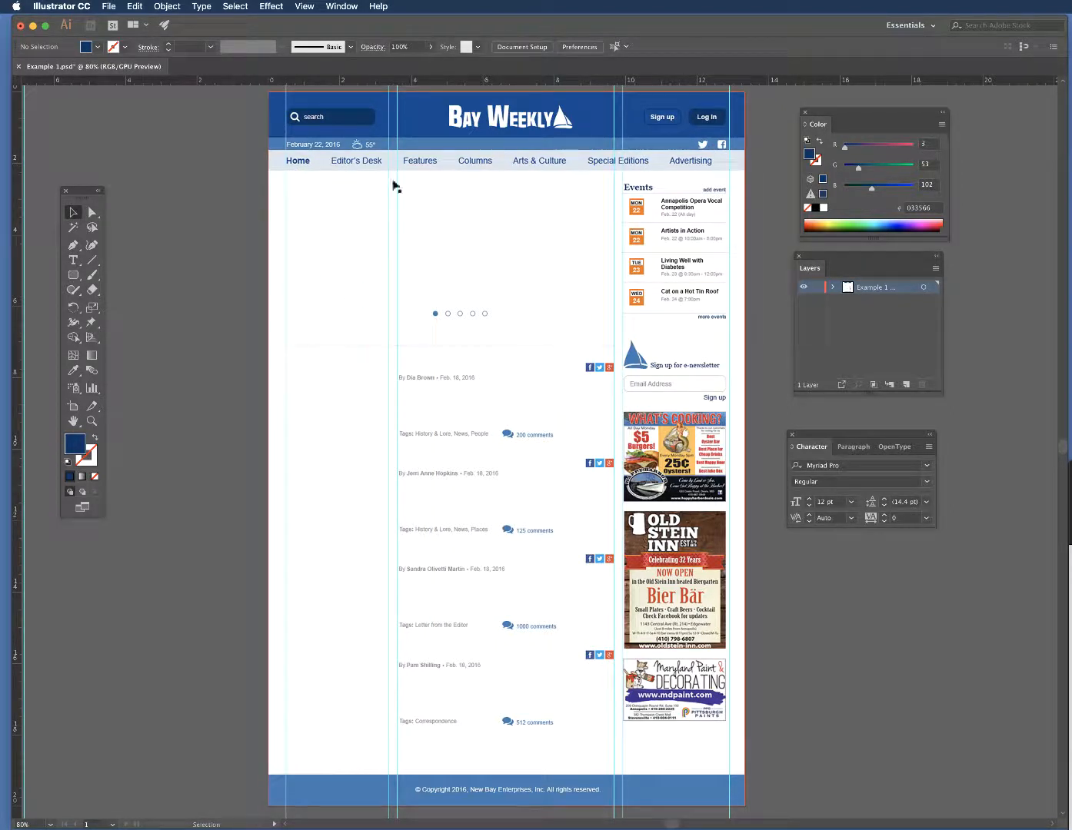
Step: Draw a navy rectangle about 2.88 x 0.63 in below the navigation row, spanning the left column between its vertical guides
left_click(72, 279)
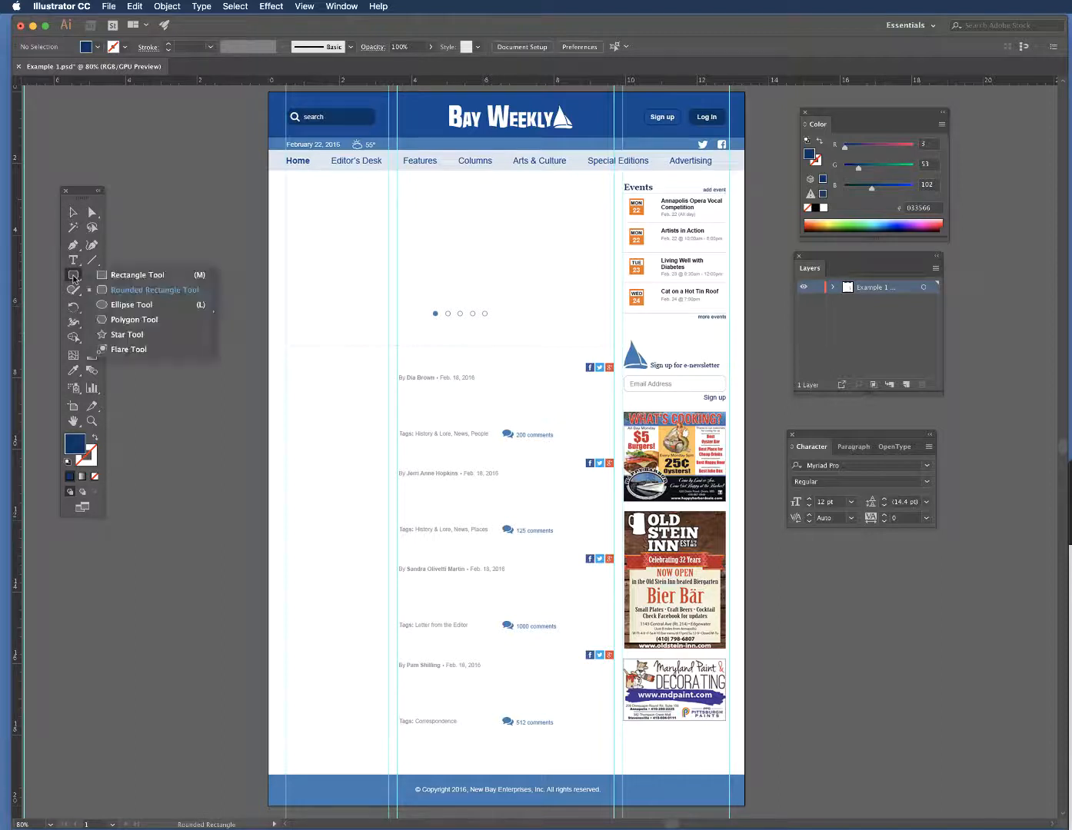
left_click_drag(73, 278, 108, 275)
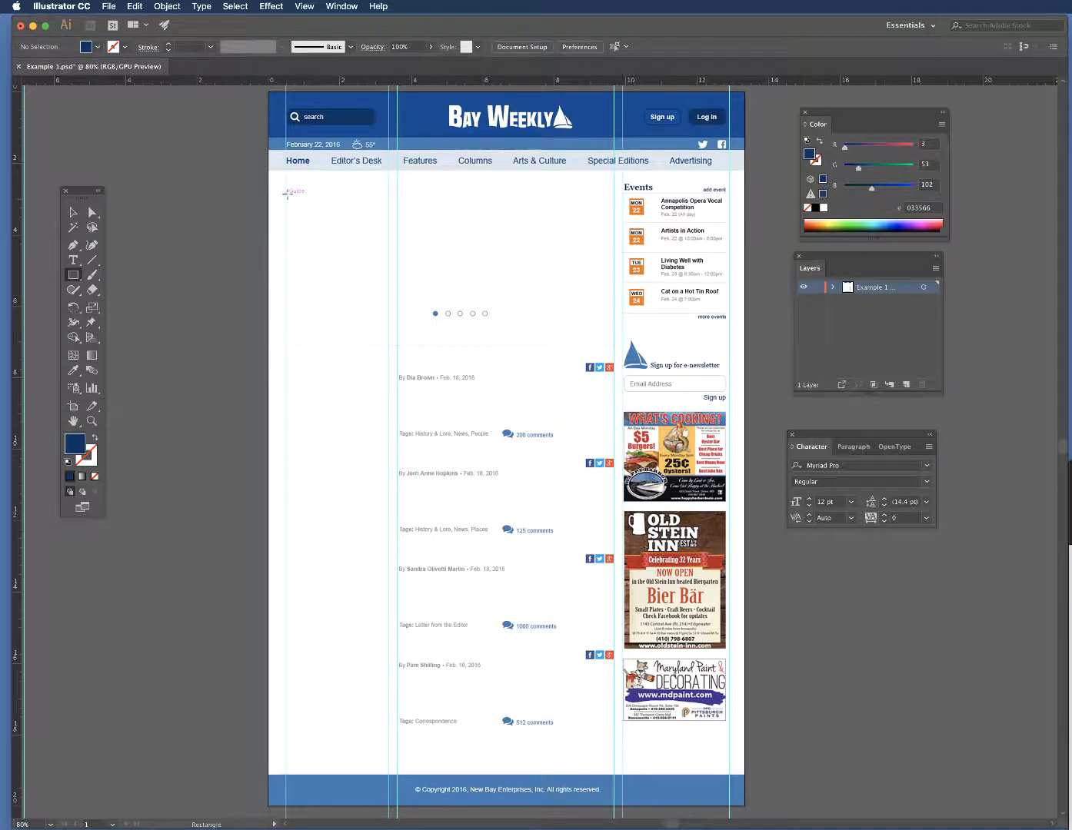
left_click_drag(287, 193, 390, 217)
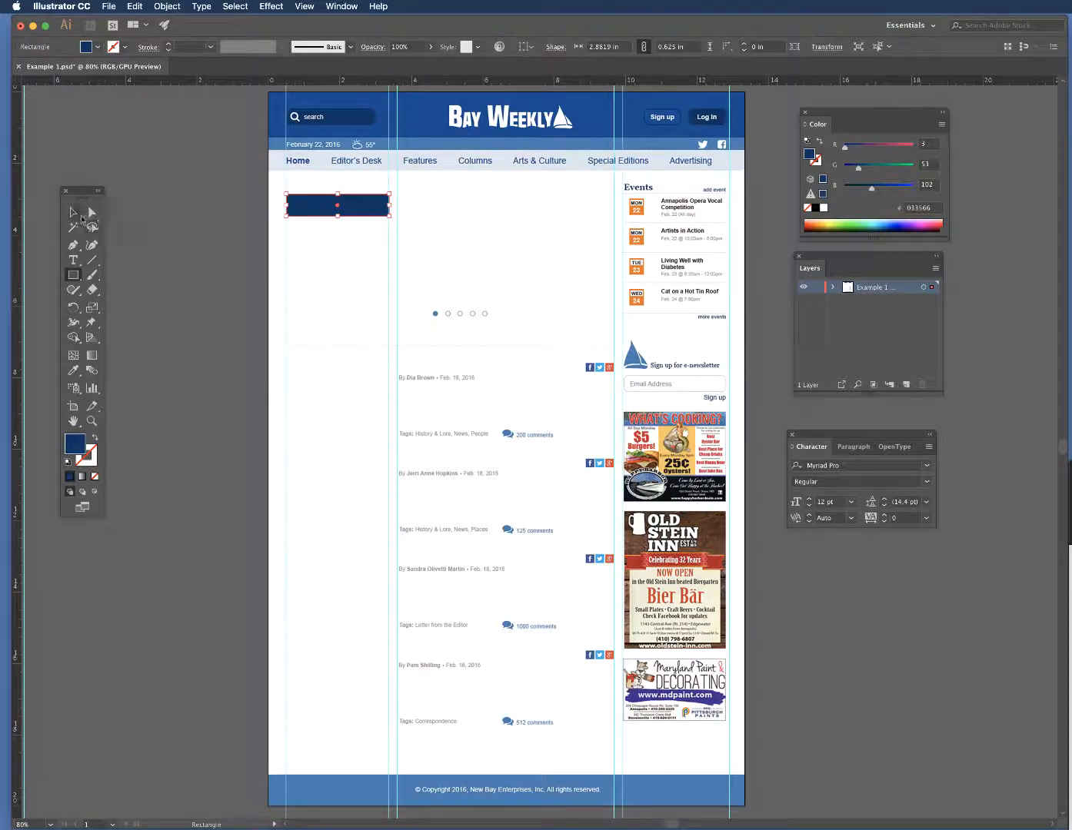
Step: Resize the navy rectangle to about 2.19 x 0.62 in and reposition it inside the left column guides
left_click(79, 216)
left_click_drag(285, 194, 310, 200)
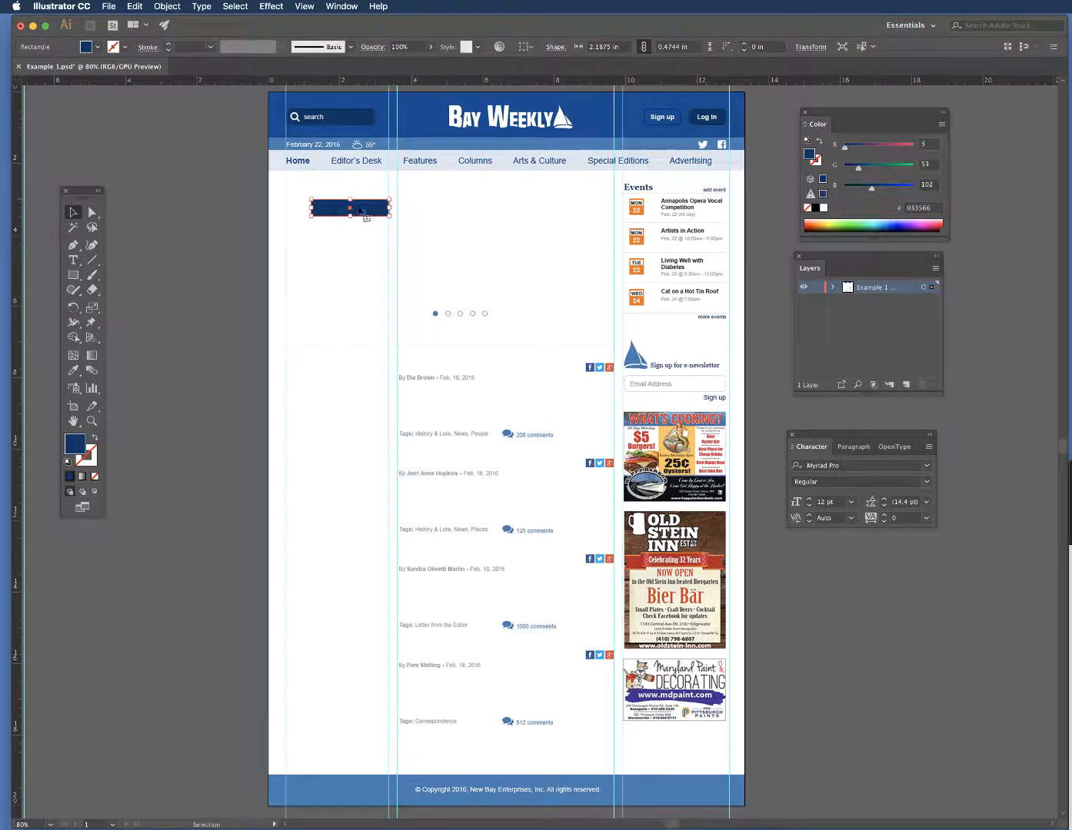
mouse_move(381, 211)
left_mouse_down()
mouse_move(355, 212)
mouse_move(363, 219)
left_mouse_up()
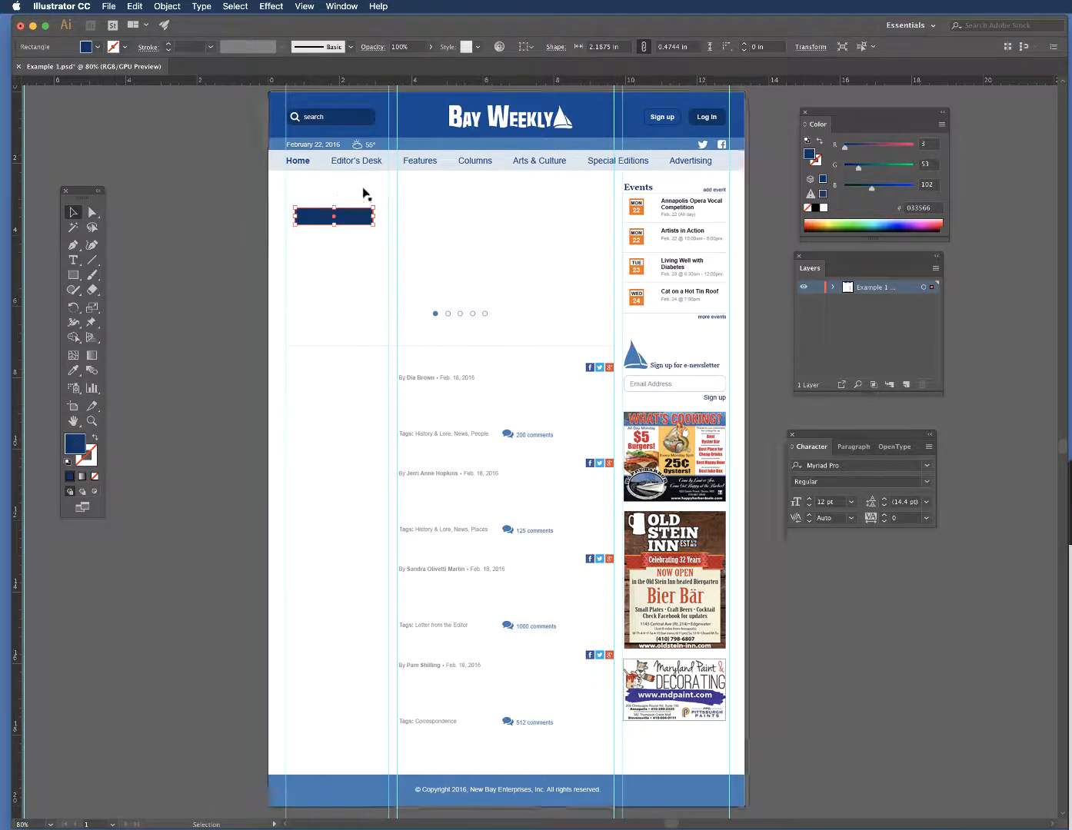
left_click_drag(374, 218, 379, 219)
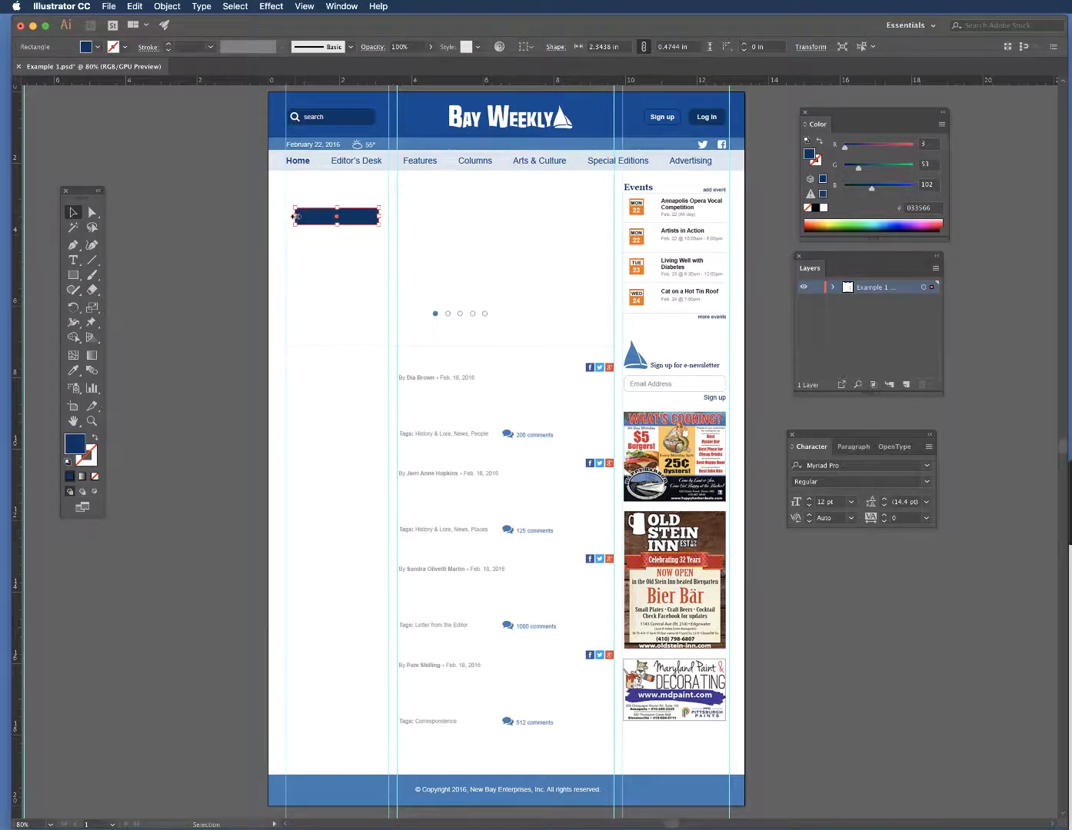
left_click_drag(294, 217, 298, 202)
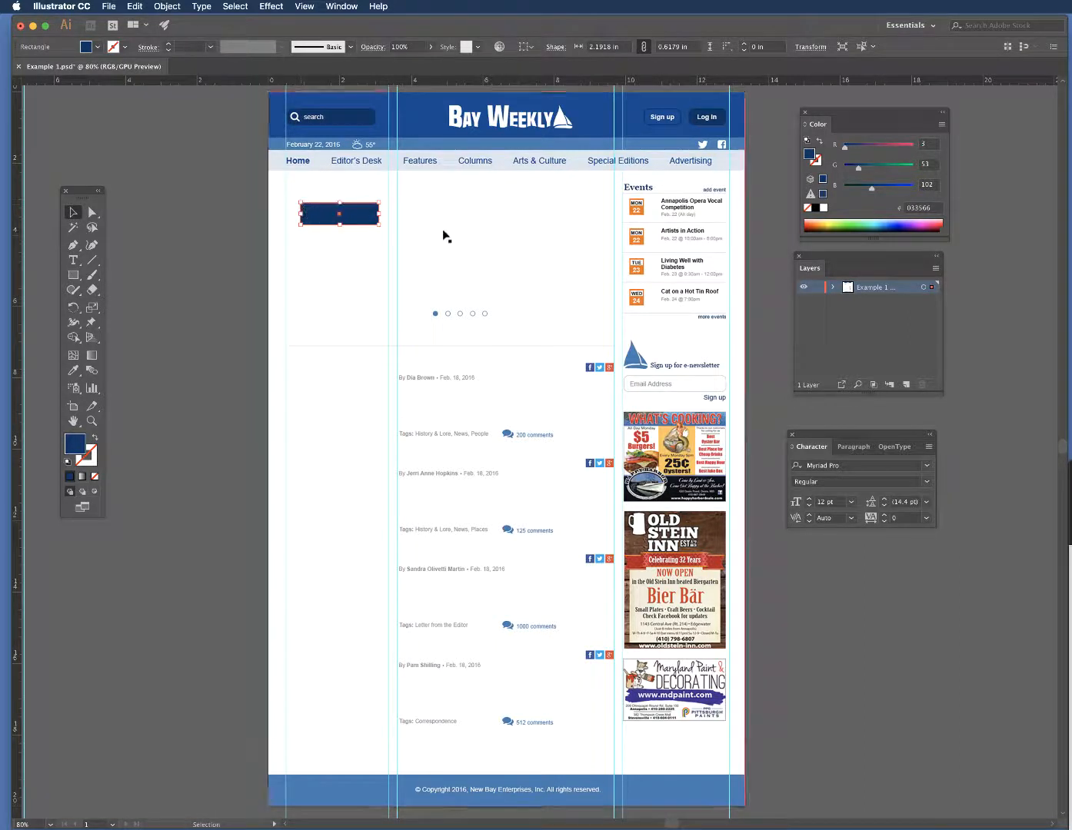
Step: Duplicate the navy rectangle and place the copy just to its right with a narrow gap
left_click(329, 236)
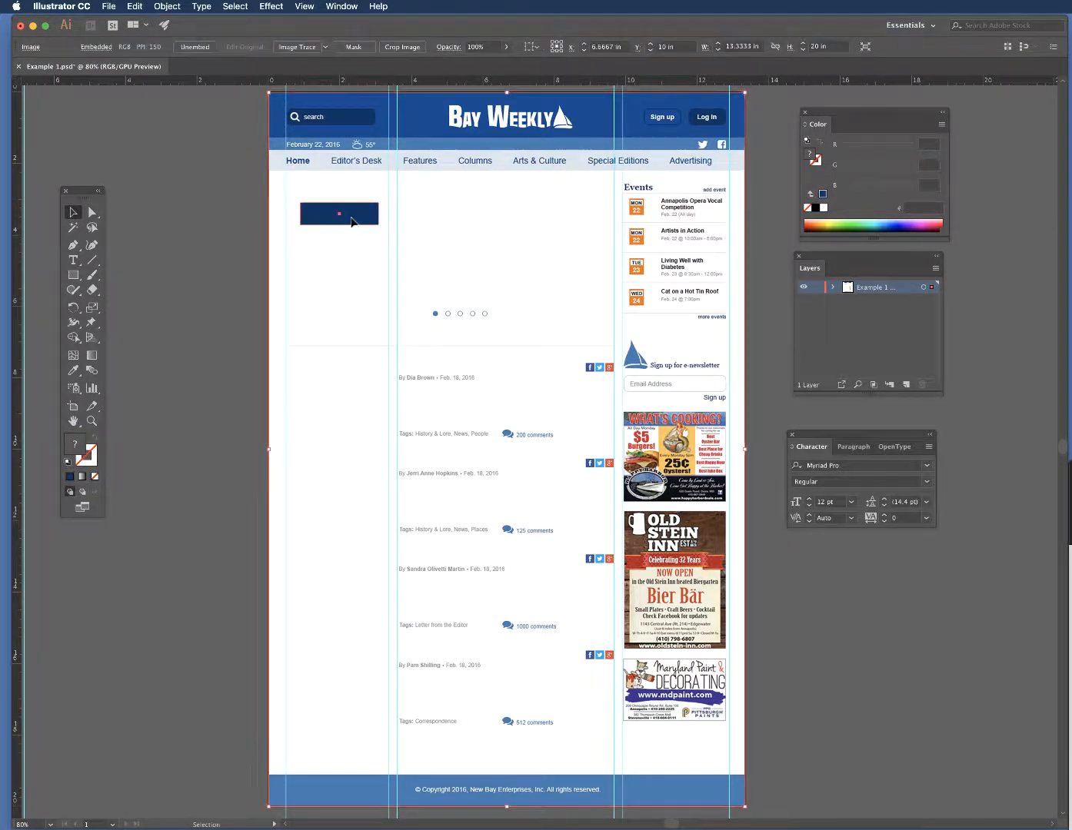
left_click(352, 222)
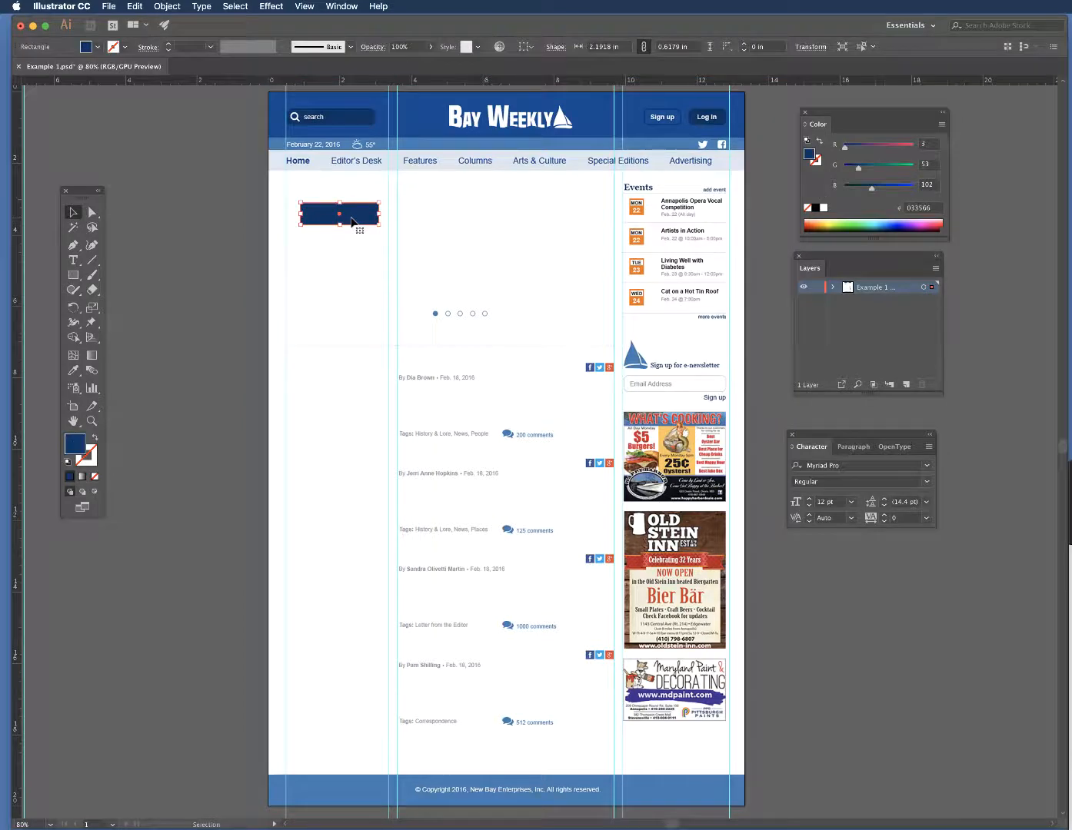
left_click_drag(352, 222, 434, 221)
Step: Add a horizontal ruler guide at about 3.08 in along the top edge of the two navy rectangles
scroll(434, 221, "up", 3)
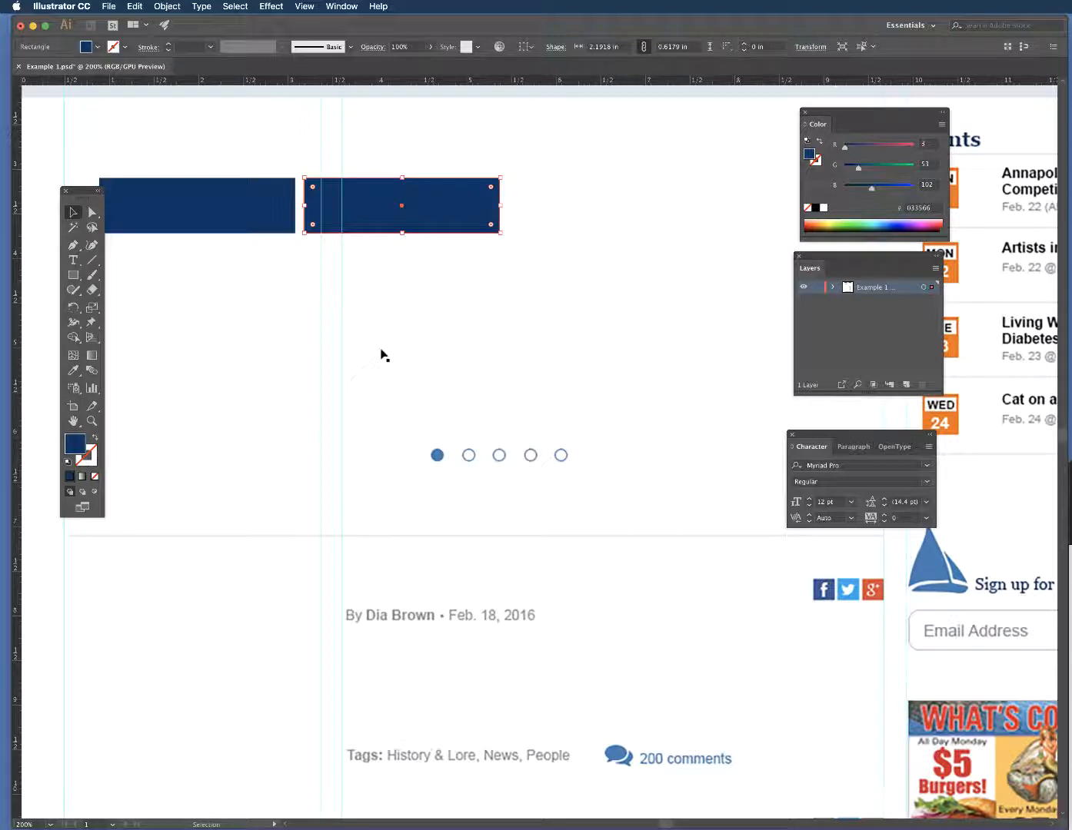
scroll(383, 355, "up", 3)
scroll(382, 355, "left", 2)
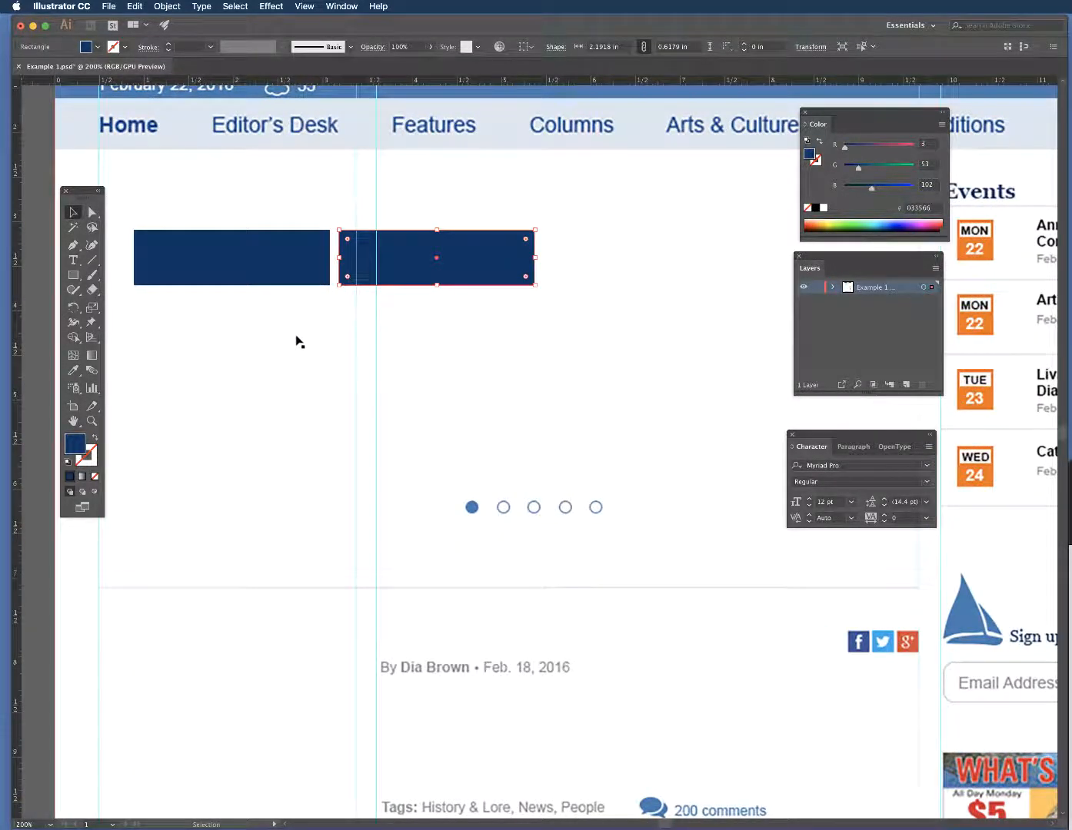
left_click(306, 7)
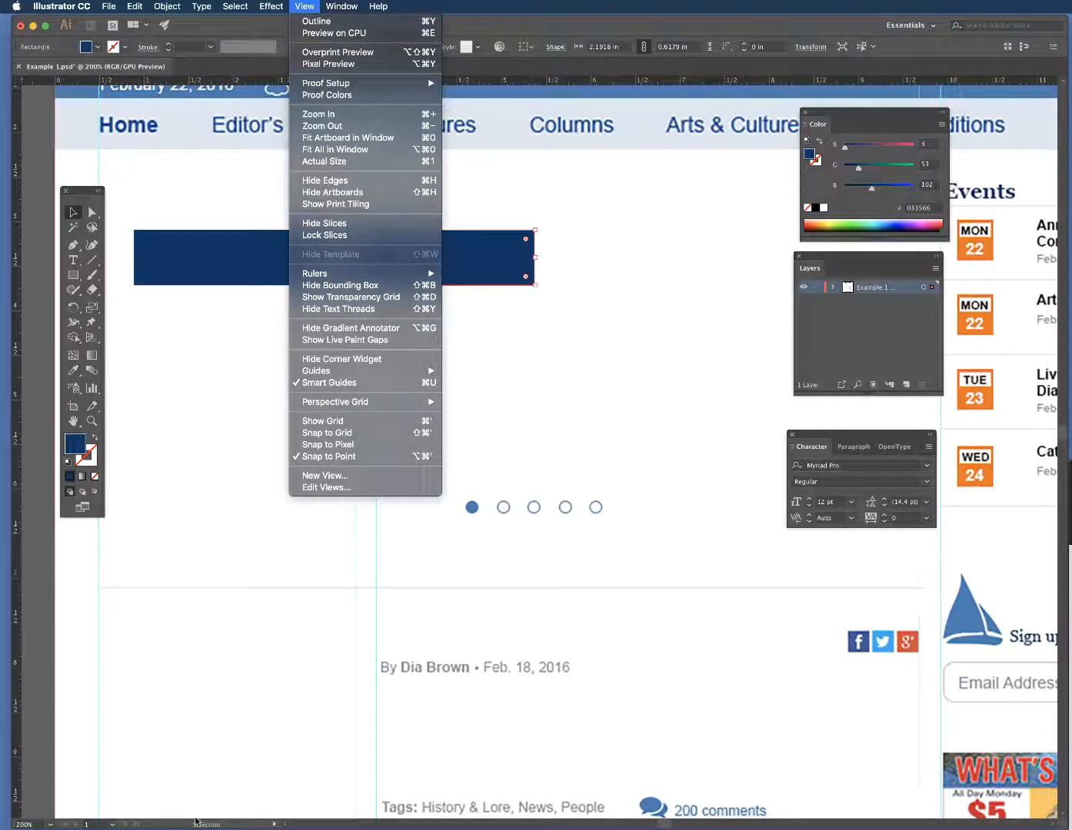
left_click(188, 721)
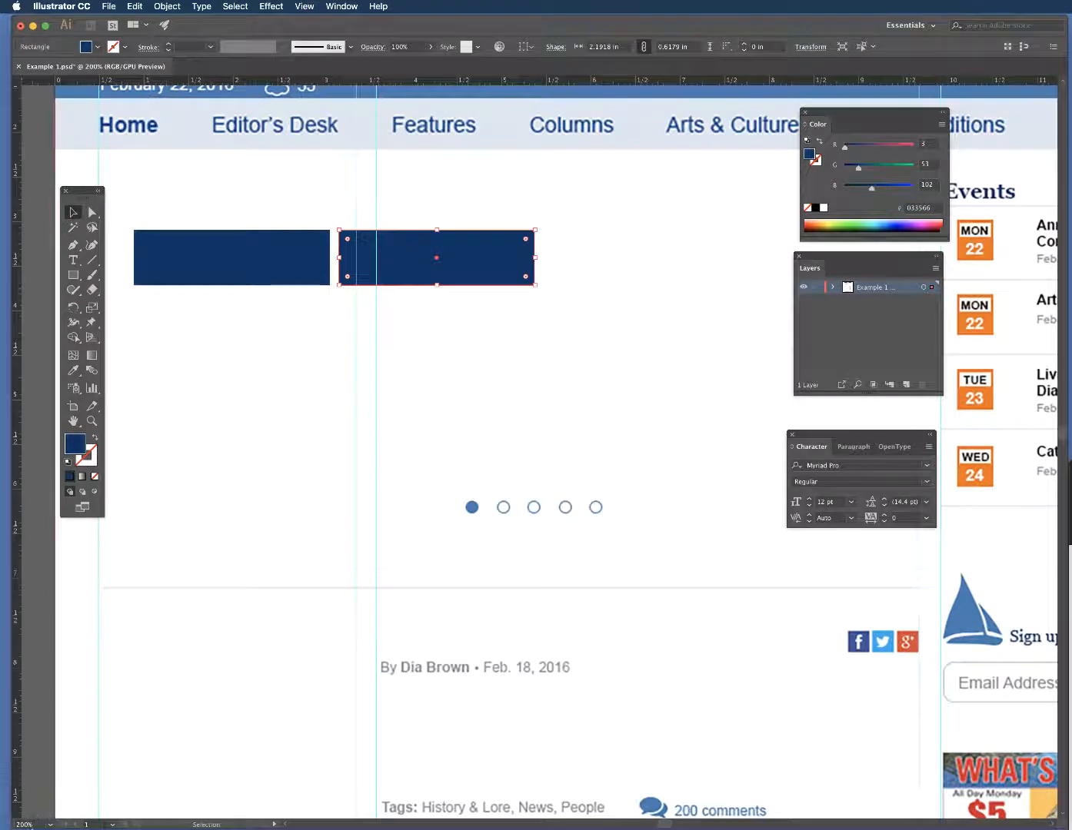
left_click(31, 824)
left_click(50, 824)
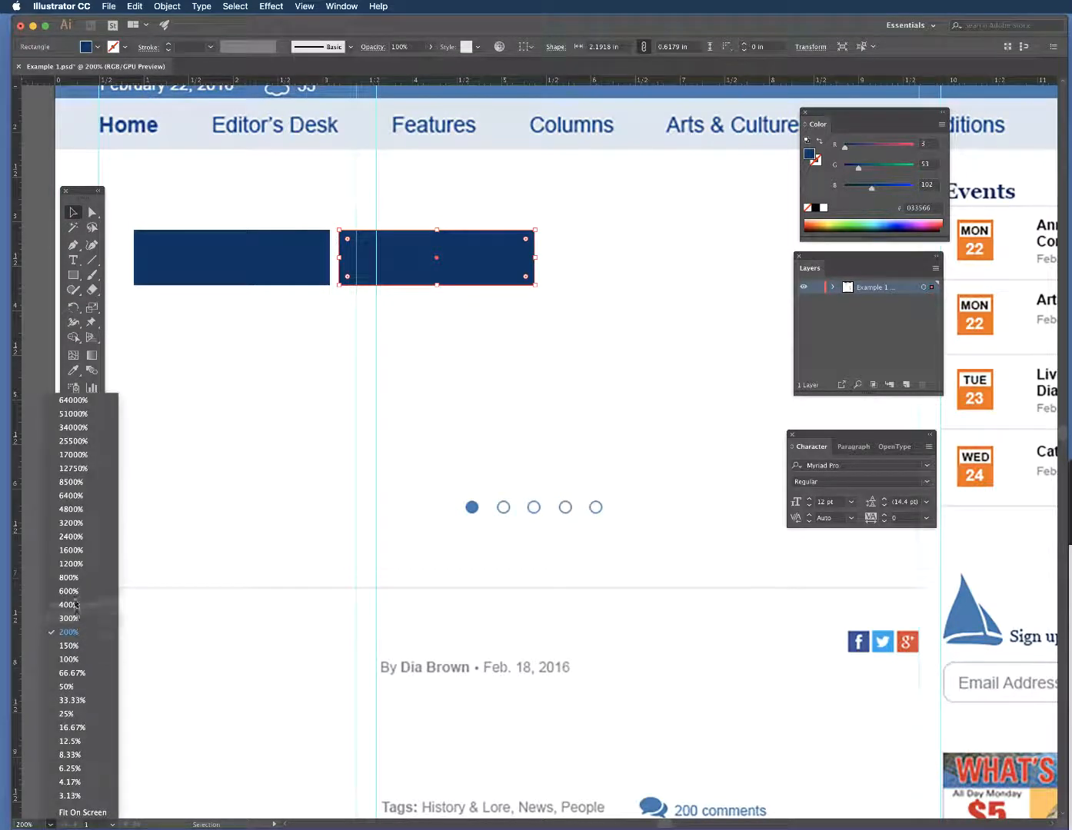
left_click(74, 645)
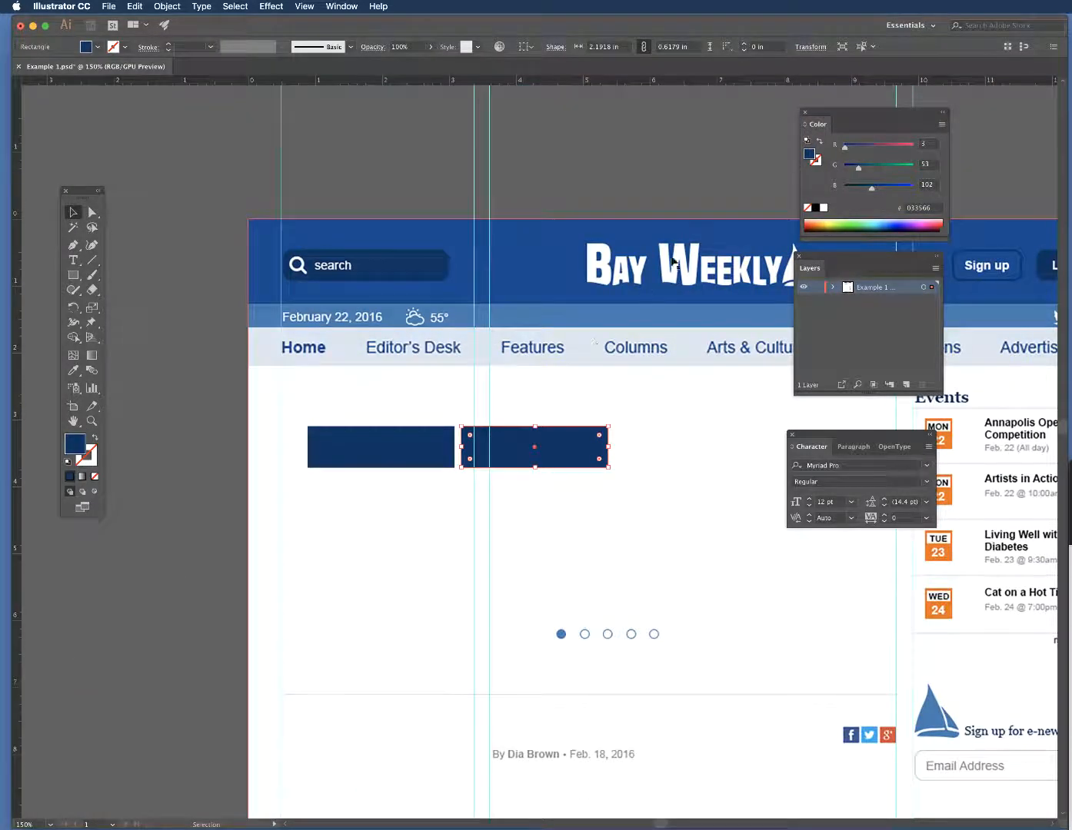
scroll(561, 510, "down", 3)
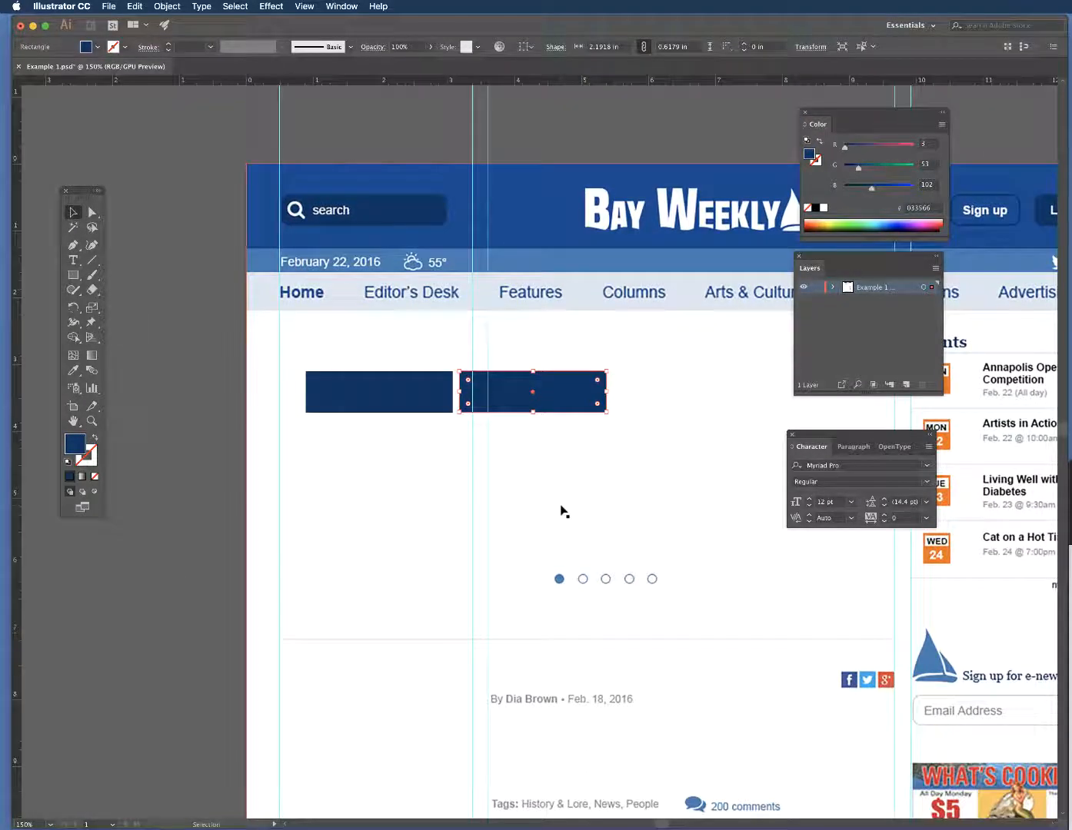
scroll(562, 509, "down", 1)
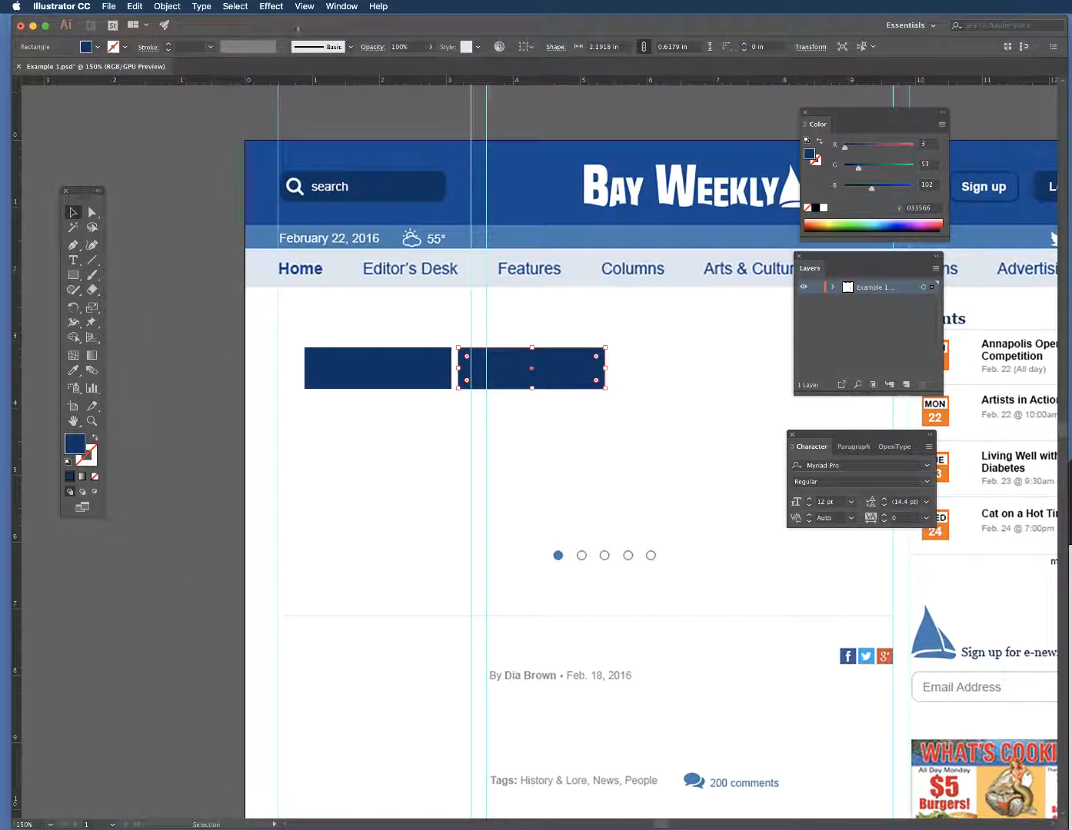
left_click_drag(236, 89, 273, 353)
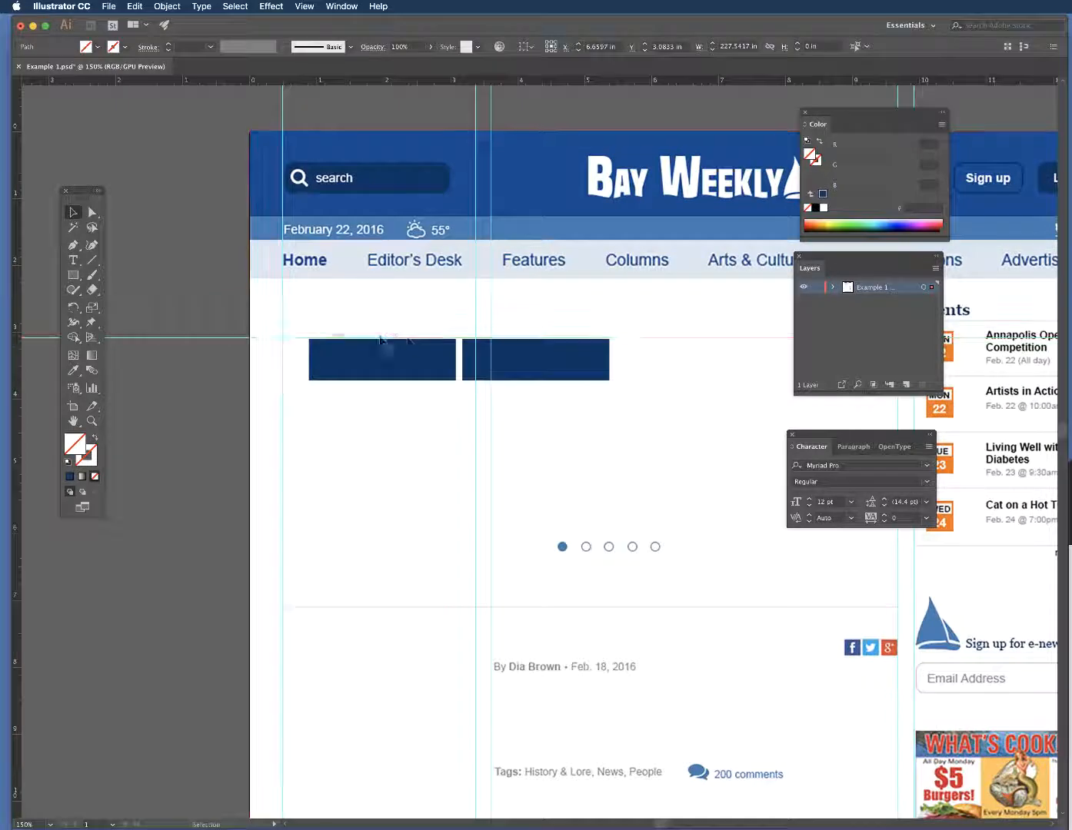
Step: Nudge the left rectangle up to the horizontal guide and slightly right toward its copy
left_click(577, 369)
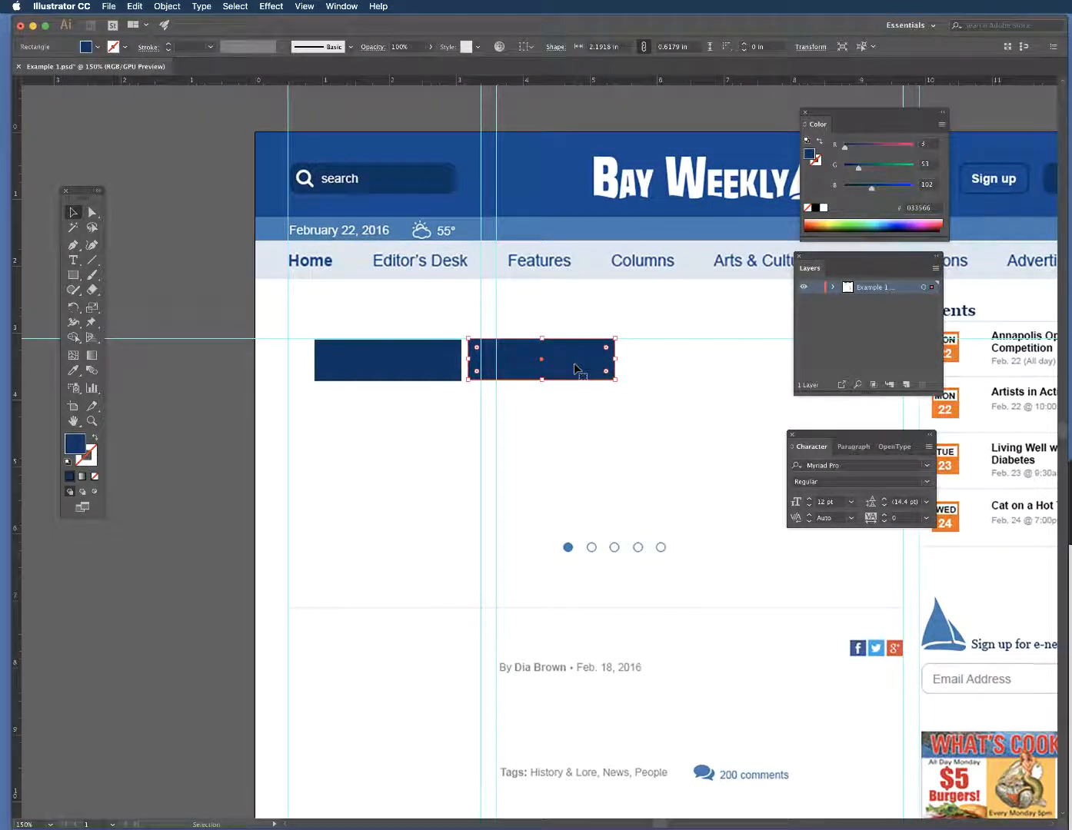
left_click(399, 375)
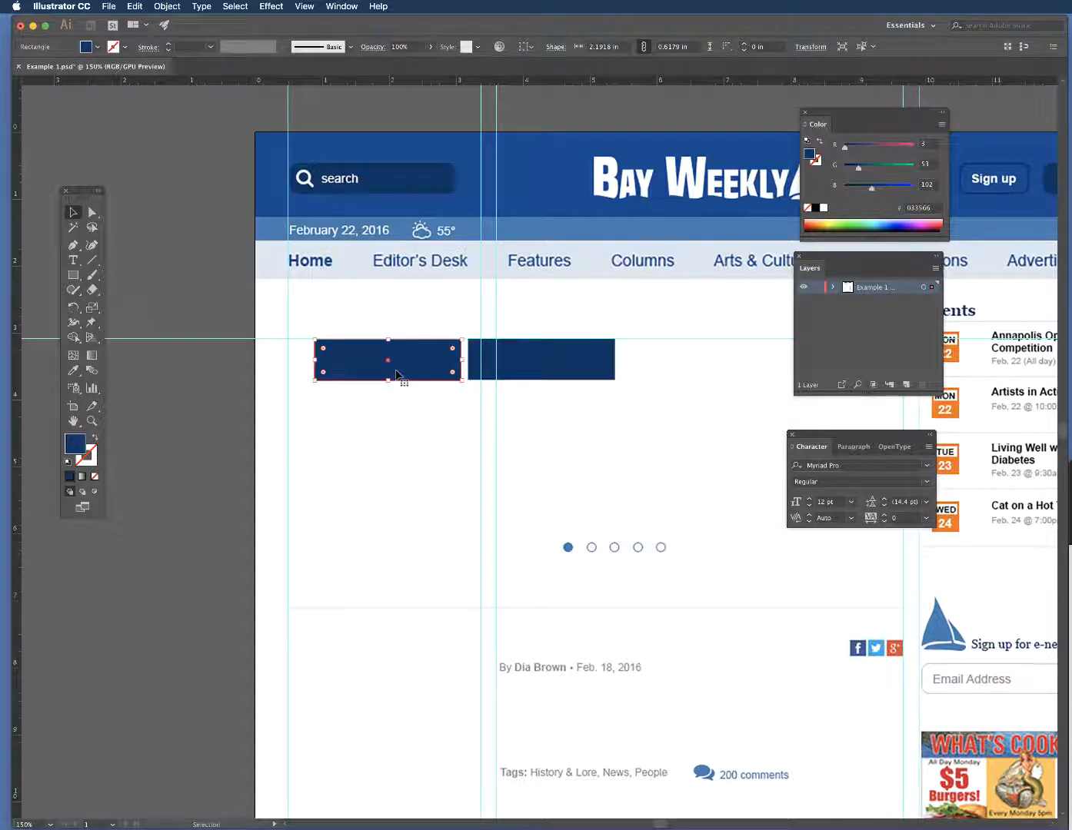
key("Up")
key("Right")
key("Right")
key("Right")
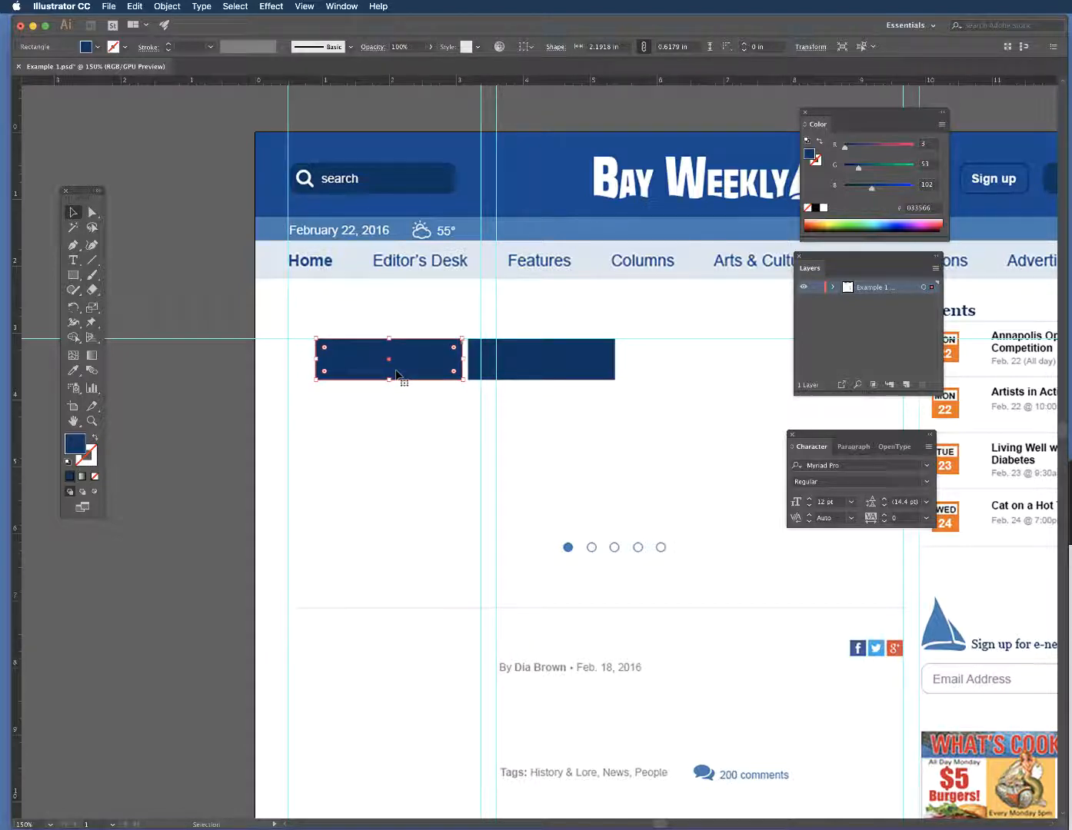
Step: Select both navy rectangles, move the pair right over the Events column, and place a duplicate pair to its left
scroll(517, 379, "right", 5)
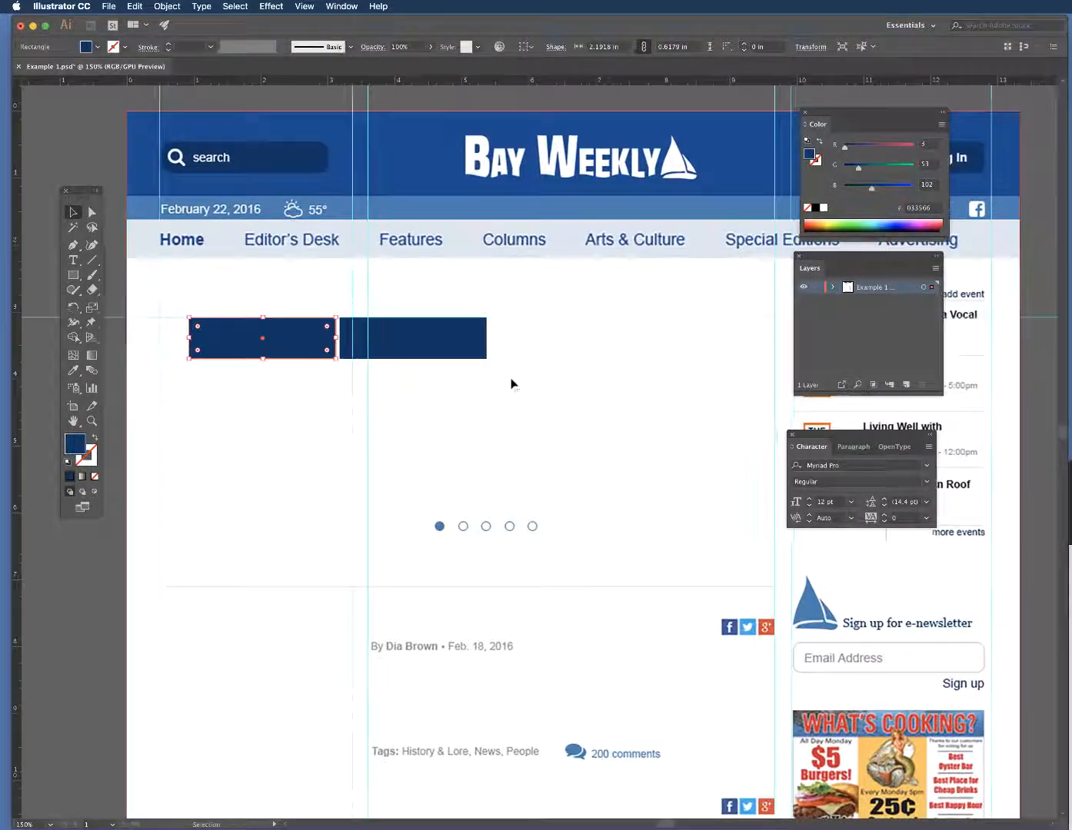
left_click_drag(509, 383, 407, 375)
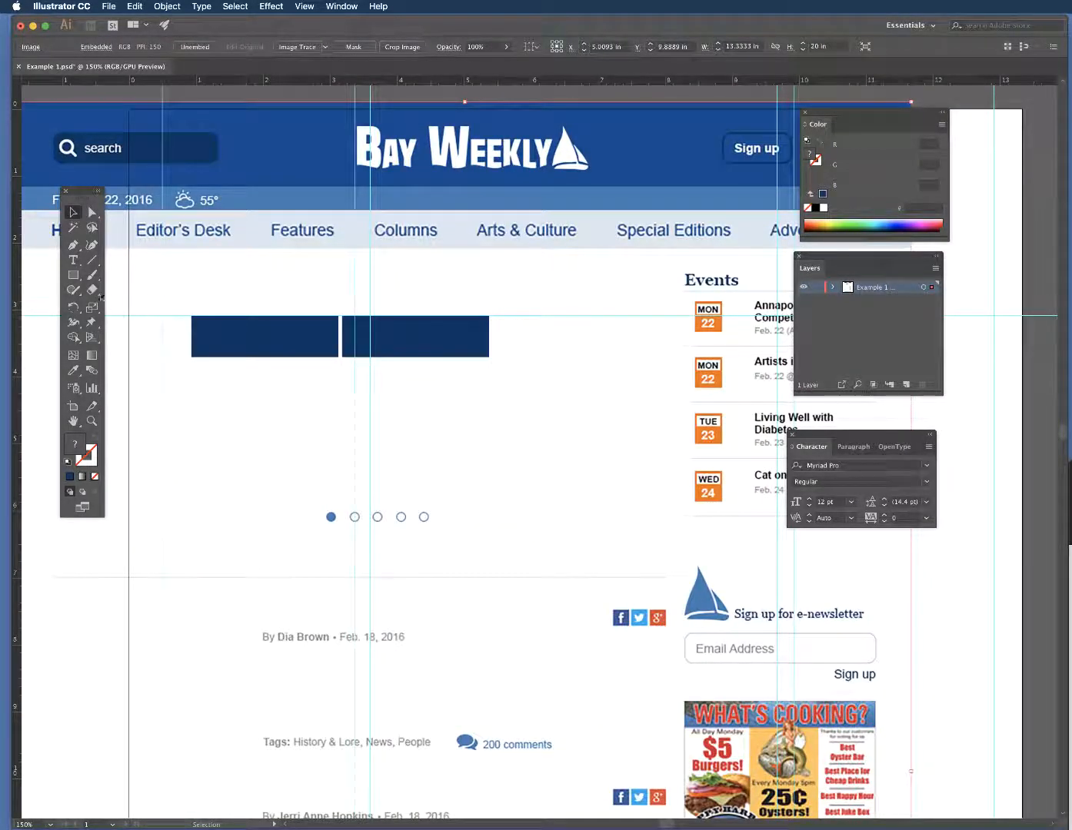
left_click(204, 324)
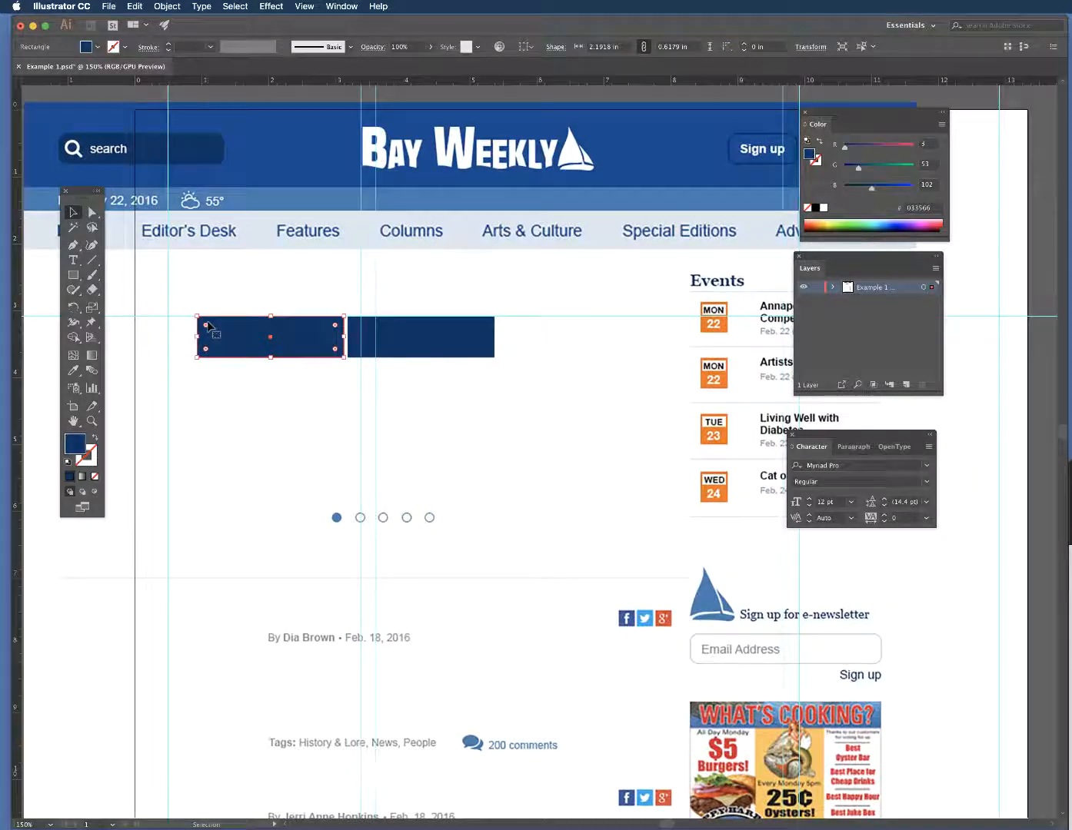
left_click(412, 343, "shift")
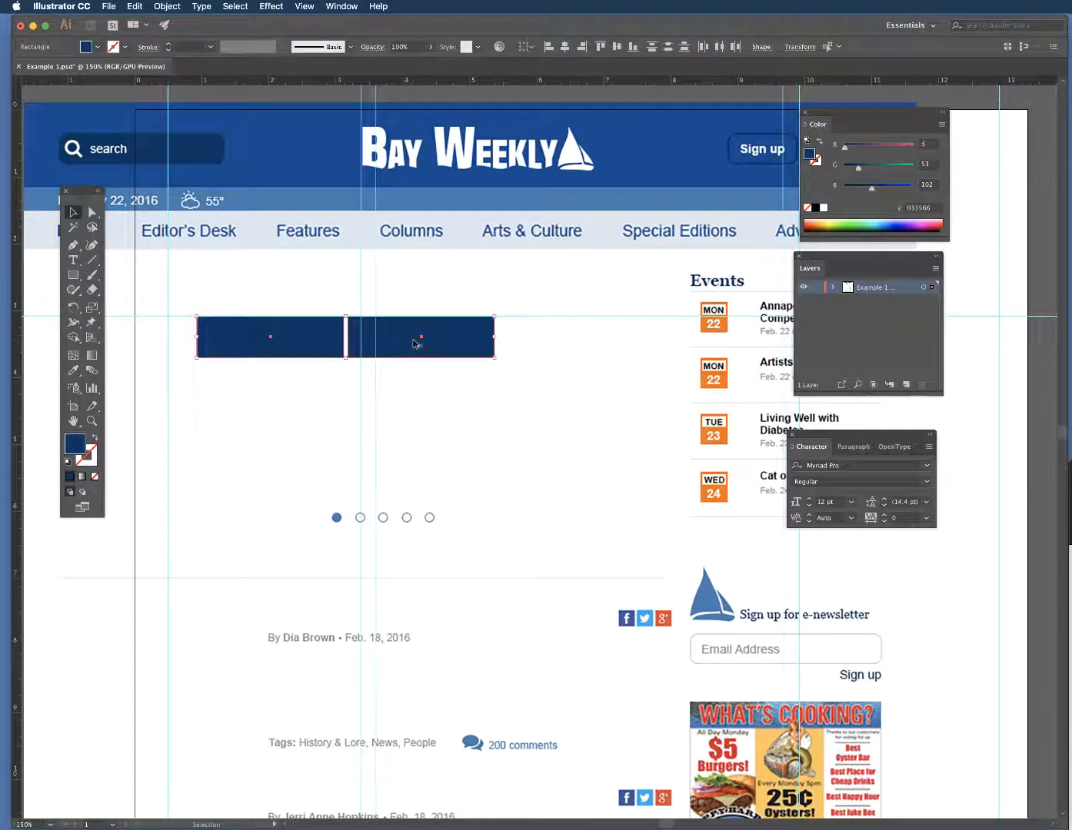
left_click_drag(412, 343, 718, 345)
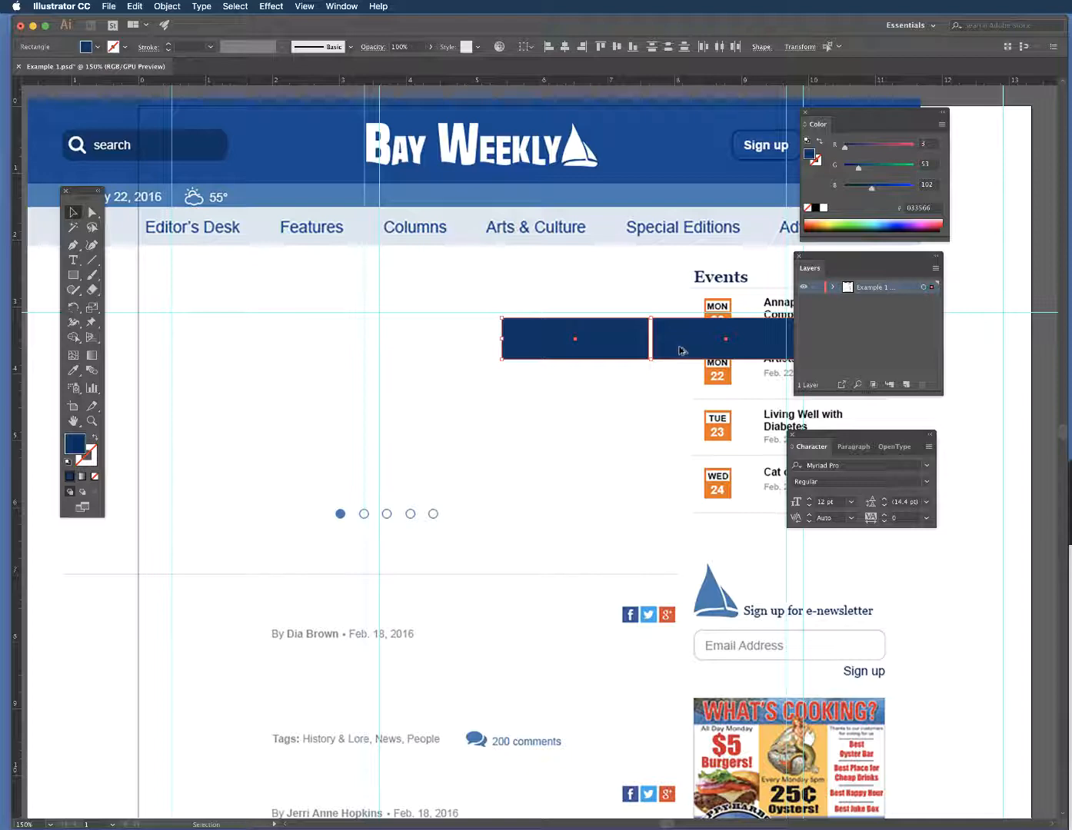
left_click_drag(680, 351, 381, 351)
key("super+minus")
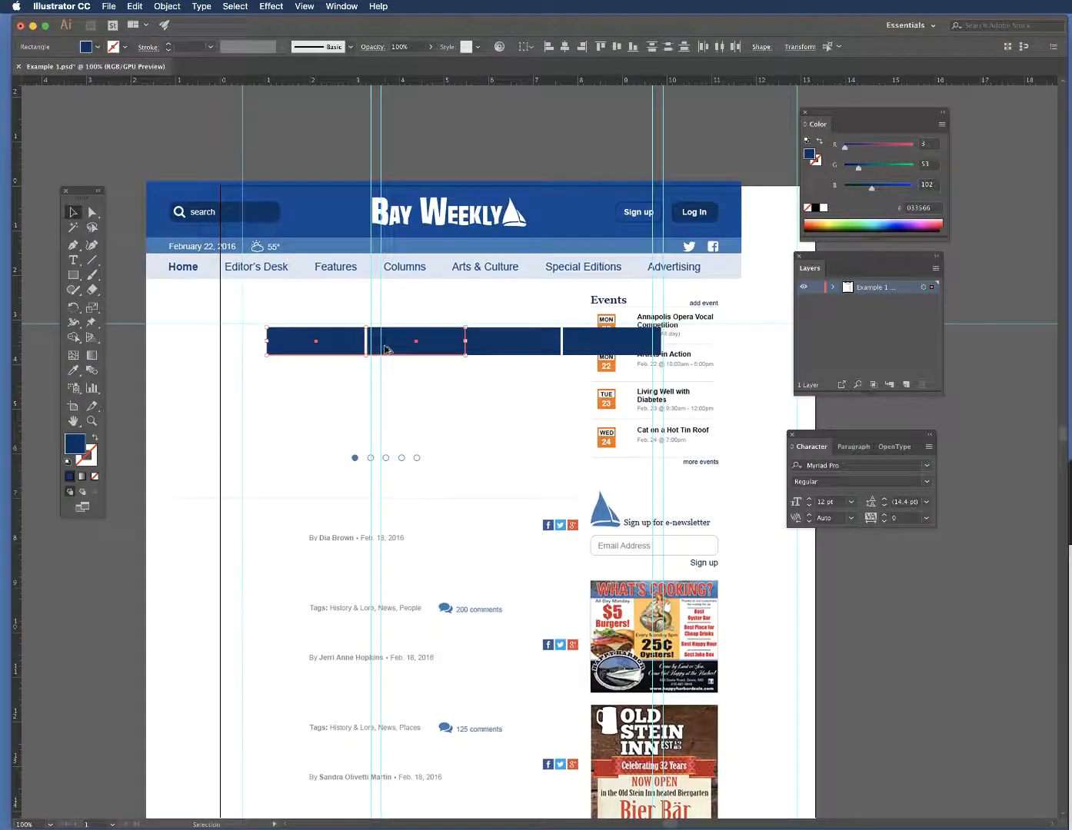
Step: Nudge the two leftmost navy rectangles left until their gap from the other pair matches the existing narrow gaps
left_click(443, 390)
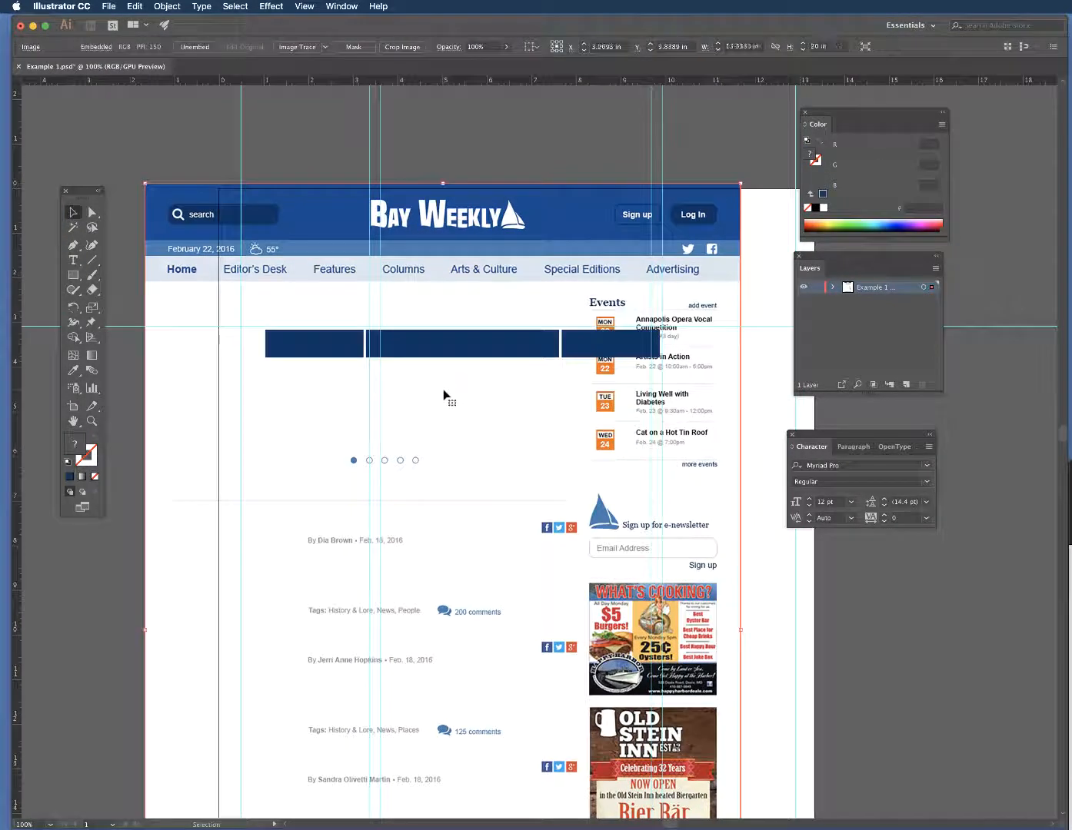
left_click(485, 353)
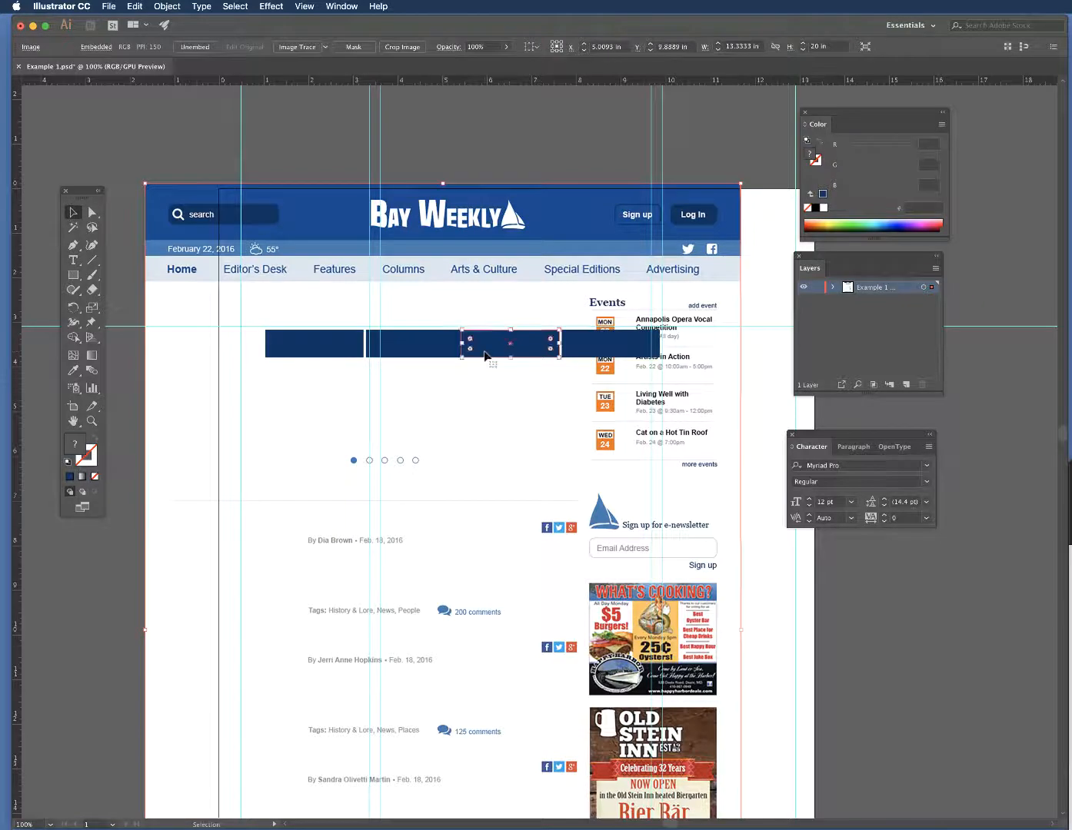
left_click(317, 349)
scroll(381, 352, "left", 2)
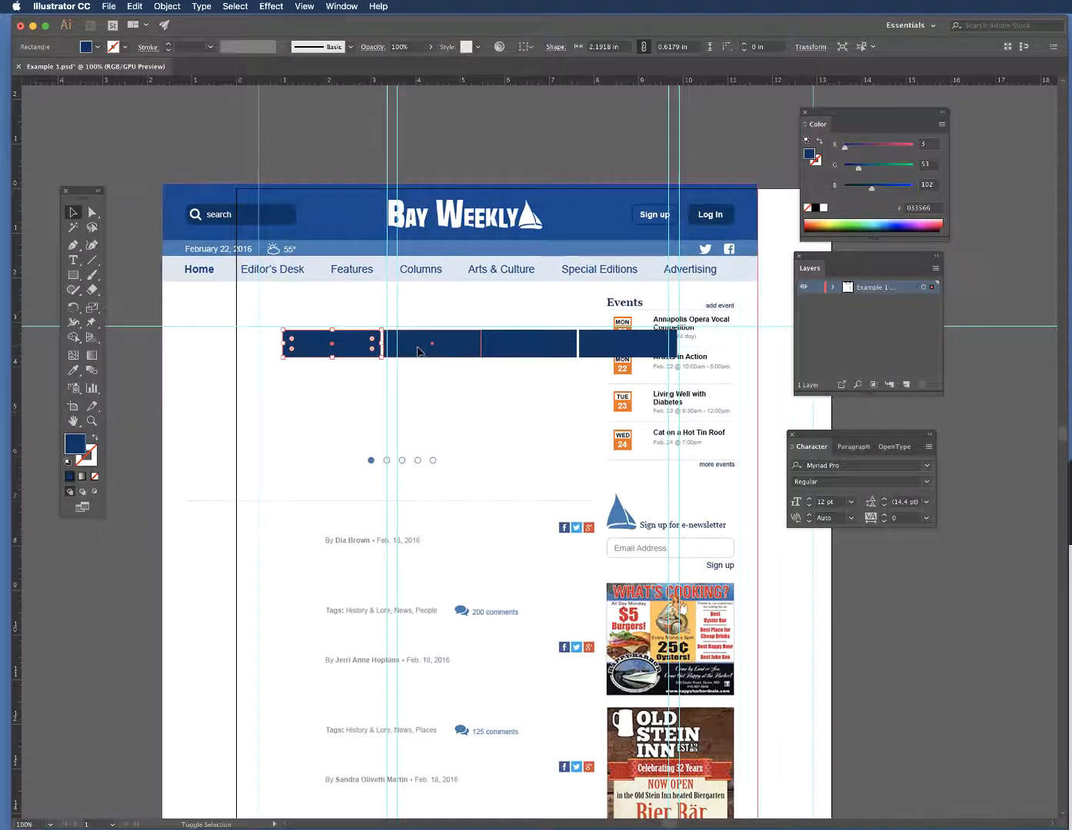
left_click(417, 353, "shift")
key("Left")
key("Left")
key("Left")
key("Left")
key("Left")
key("Left")
key("Left")
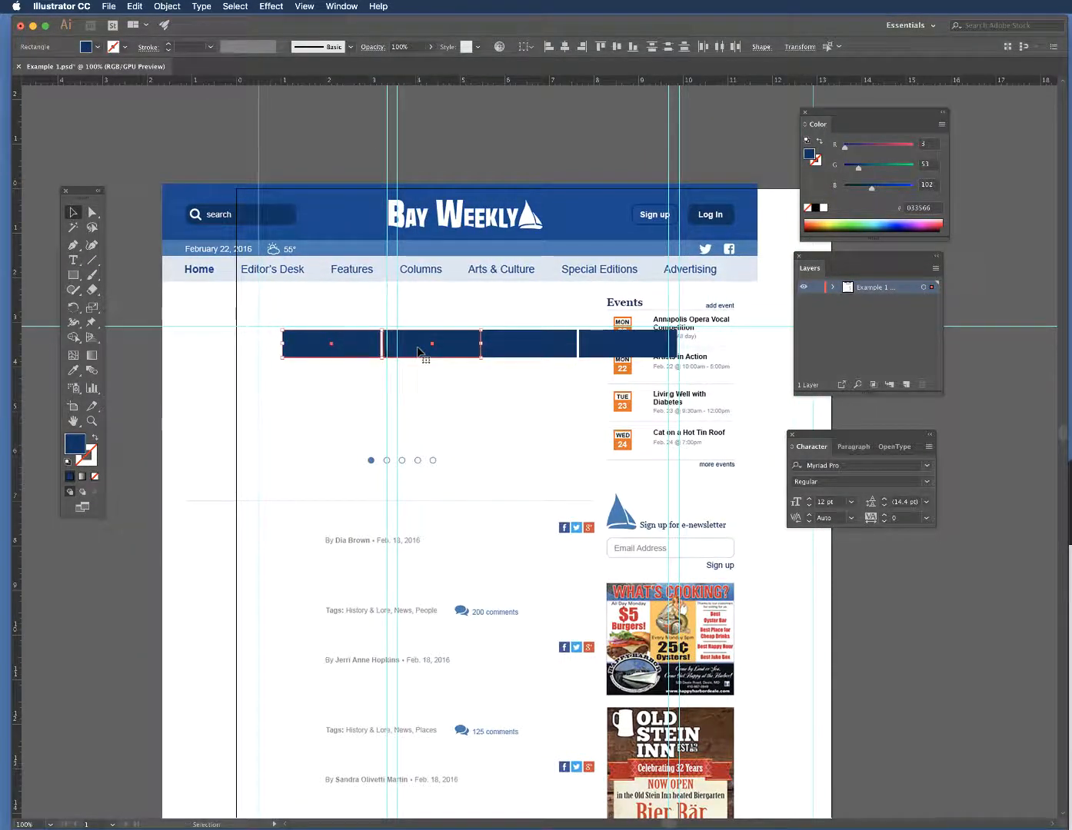
key("Left")
key("Left")
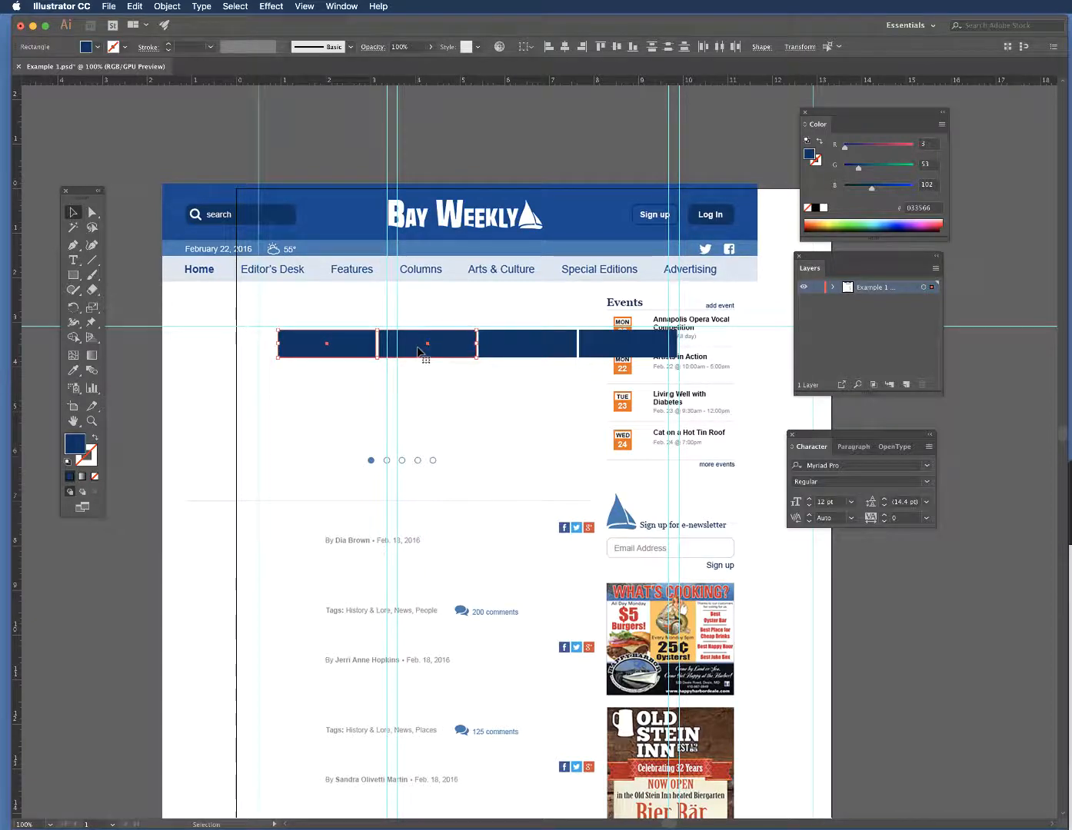
left_click(517, 387)
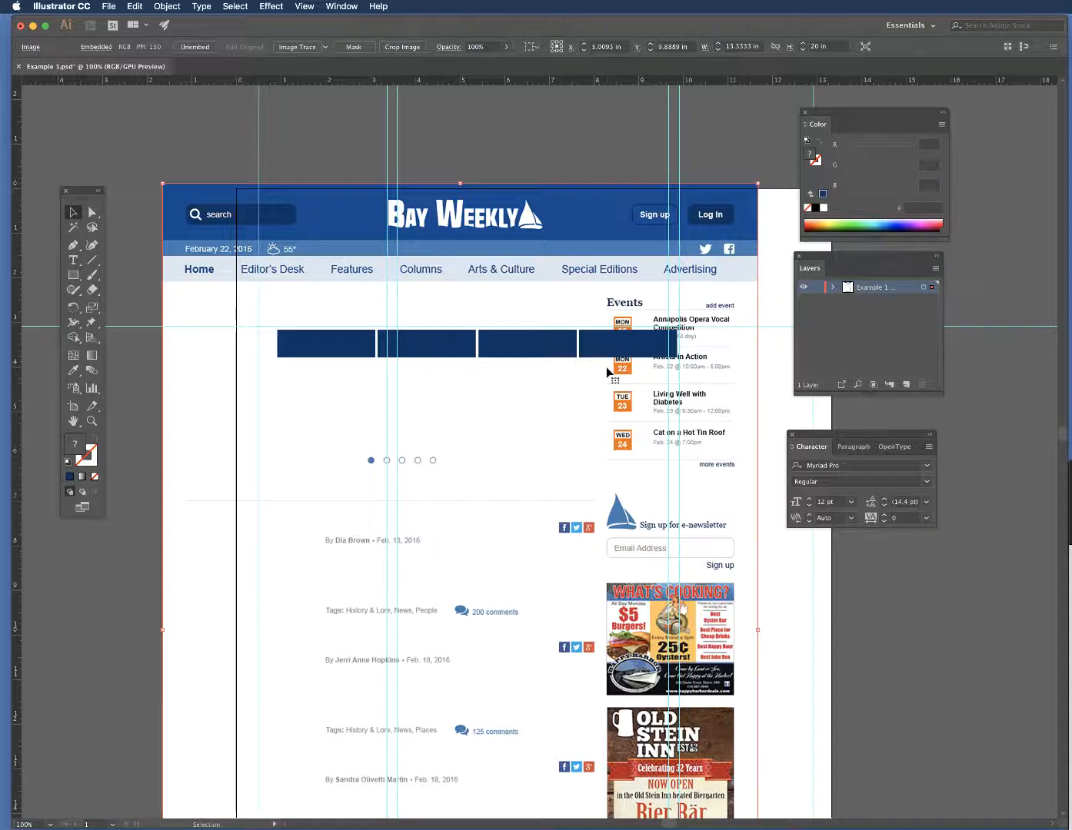
left_click(937, 566)
Step: Move the Bay Weekly mockup image right so its side edges line up with the artboard
scroll(936, 566, "left", 1)
scroll(861, 565, "right", 3)
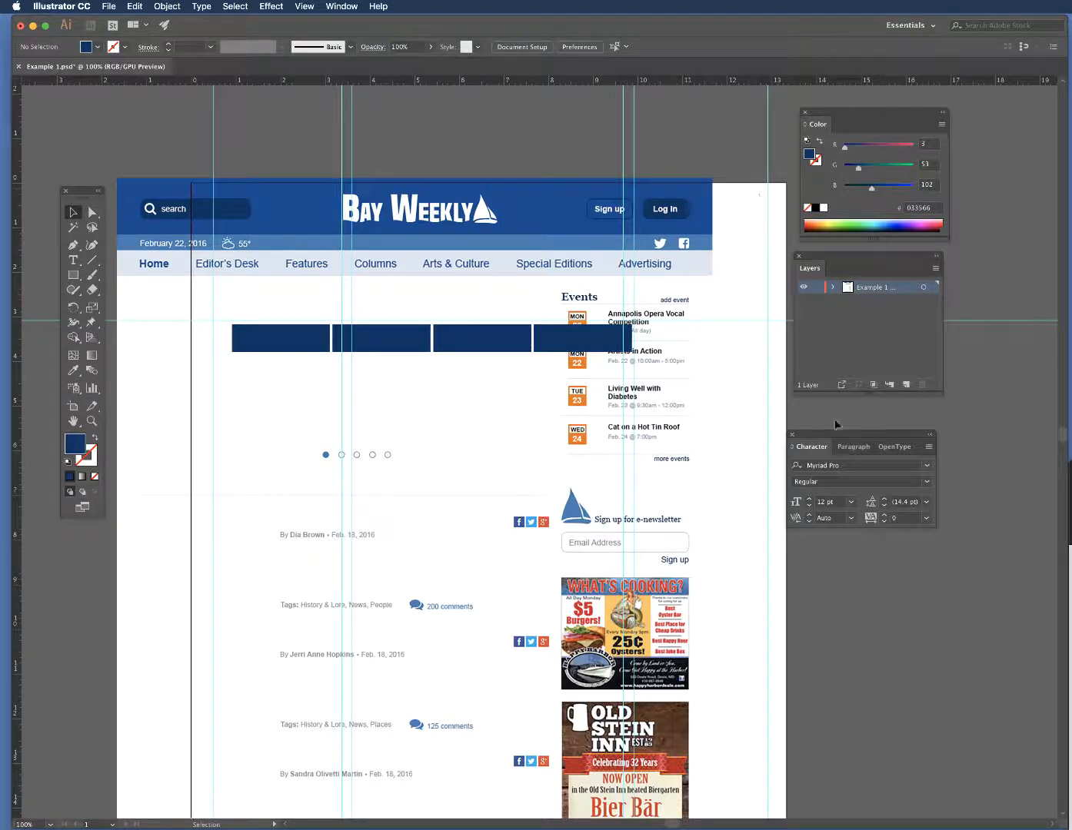
scroll(836, 424, "down", 10)
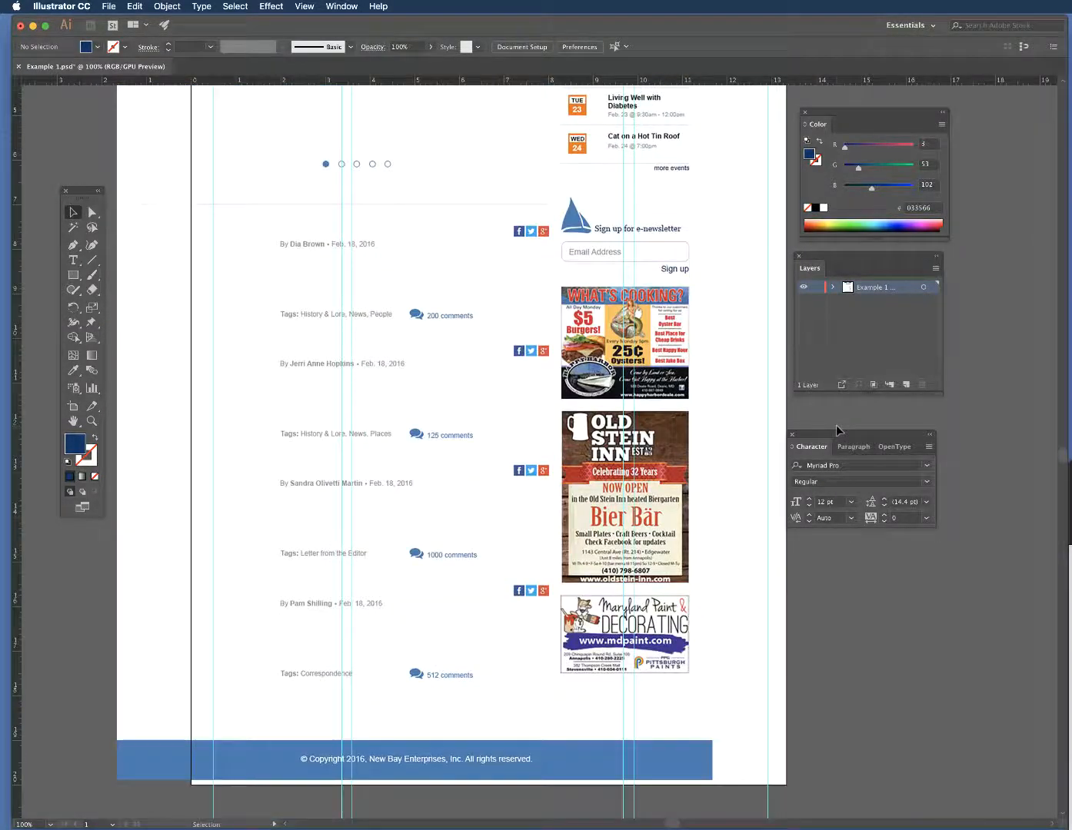
scroll(838, 430, "down", 4)
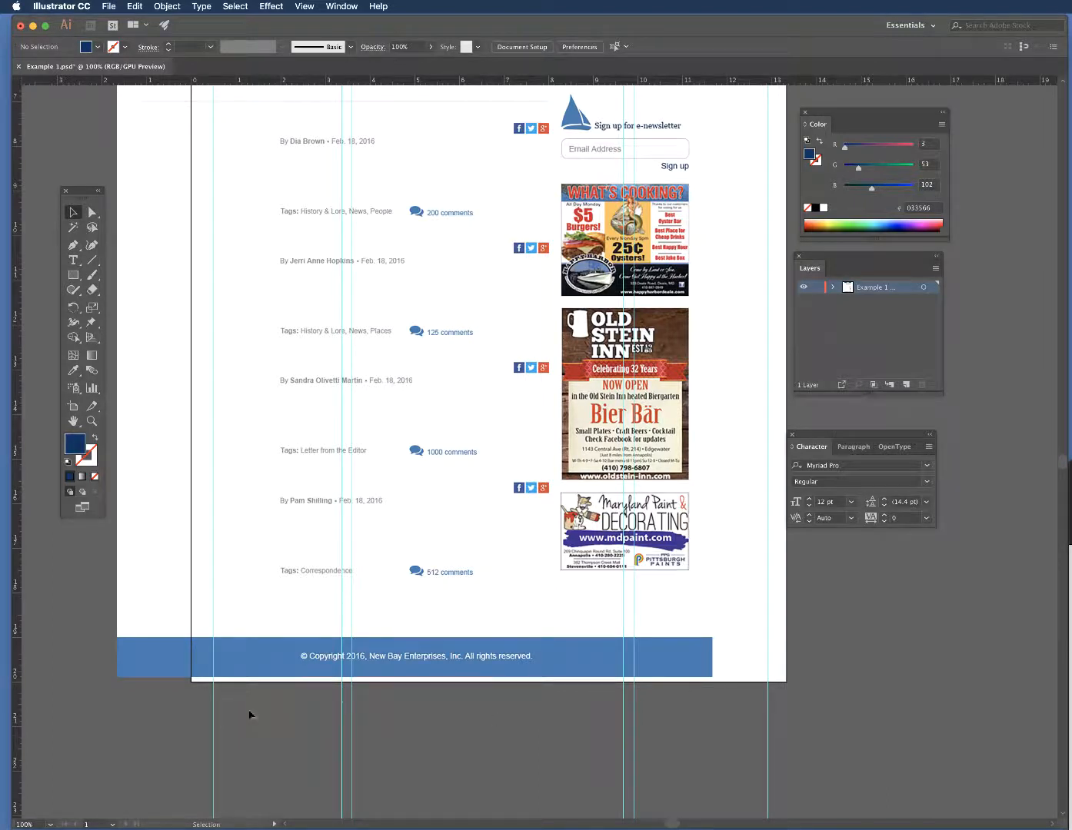
scroll(264, 649, "right", 1)
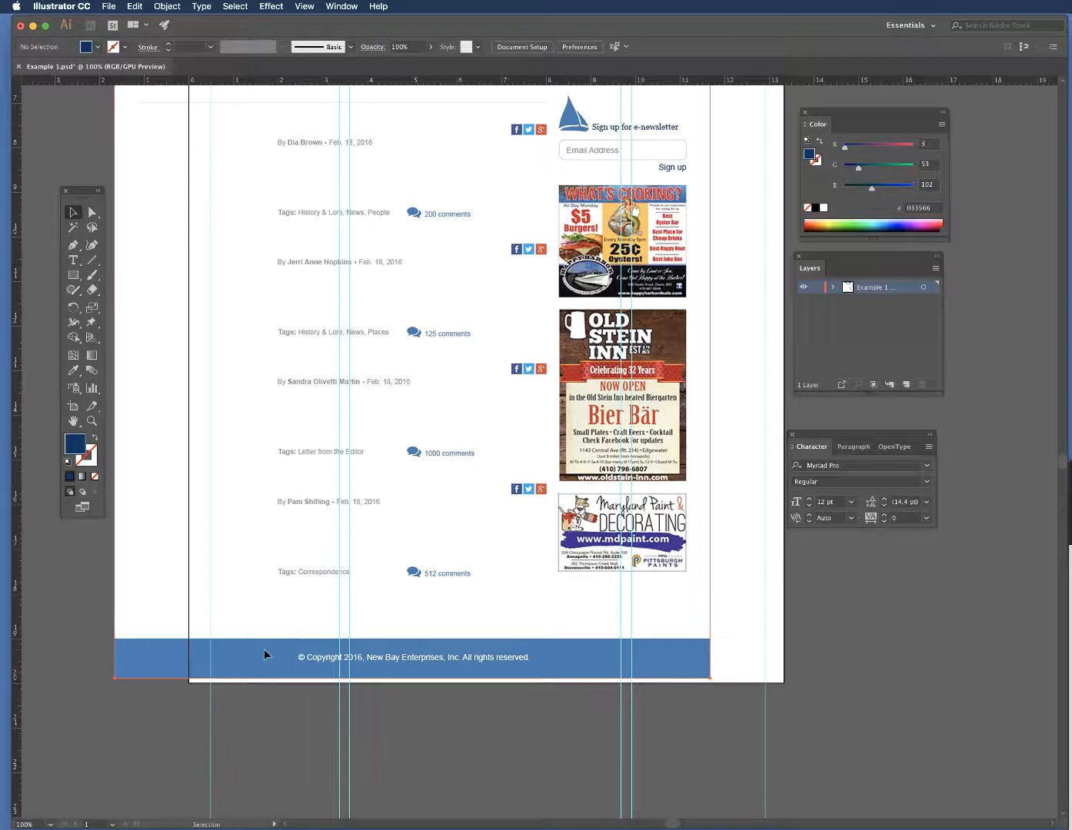
left_click_drag(264, 648, 342, 658)
scroll(805, 692, "up", 7)
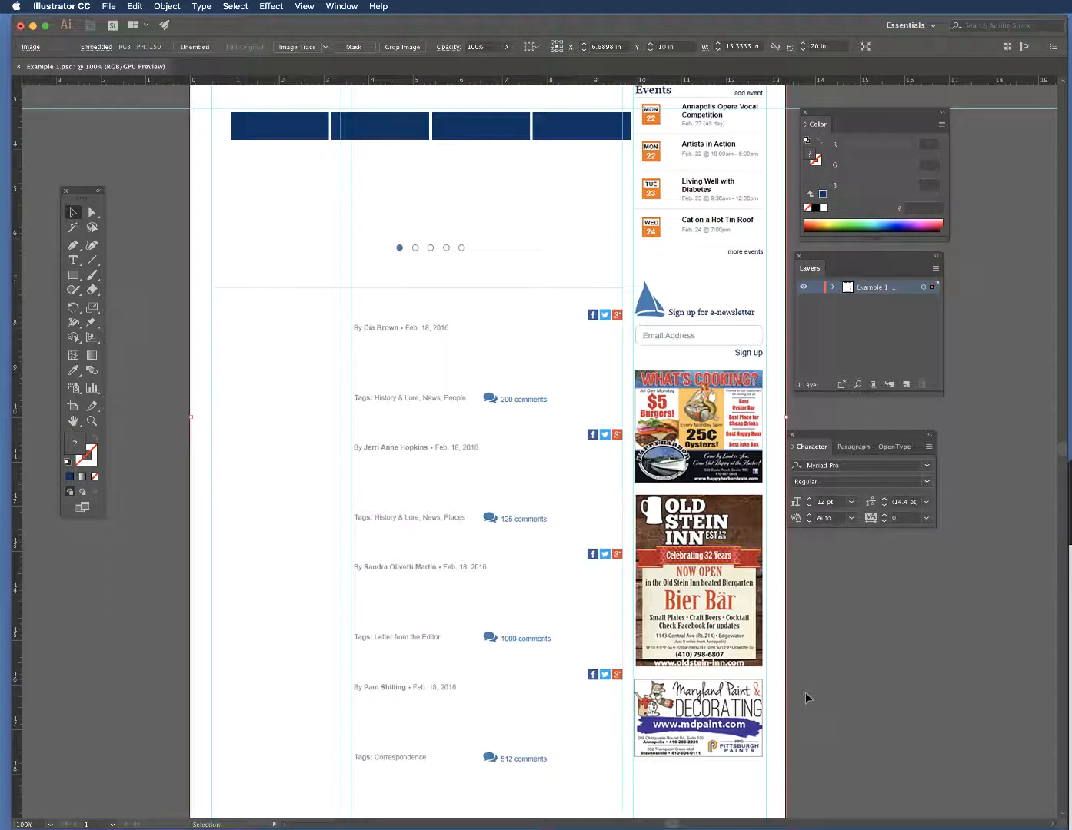
scroll(804, 692, "up", 5)
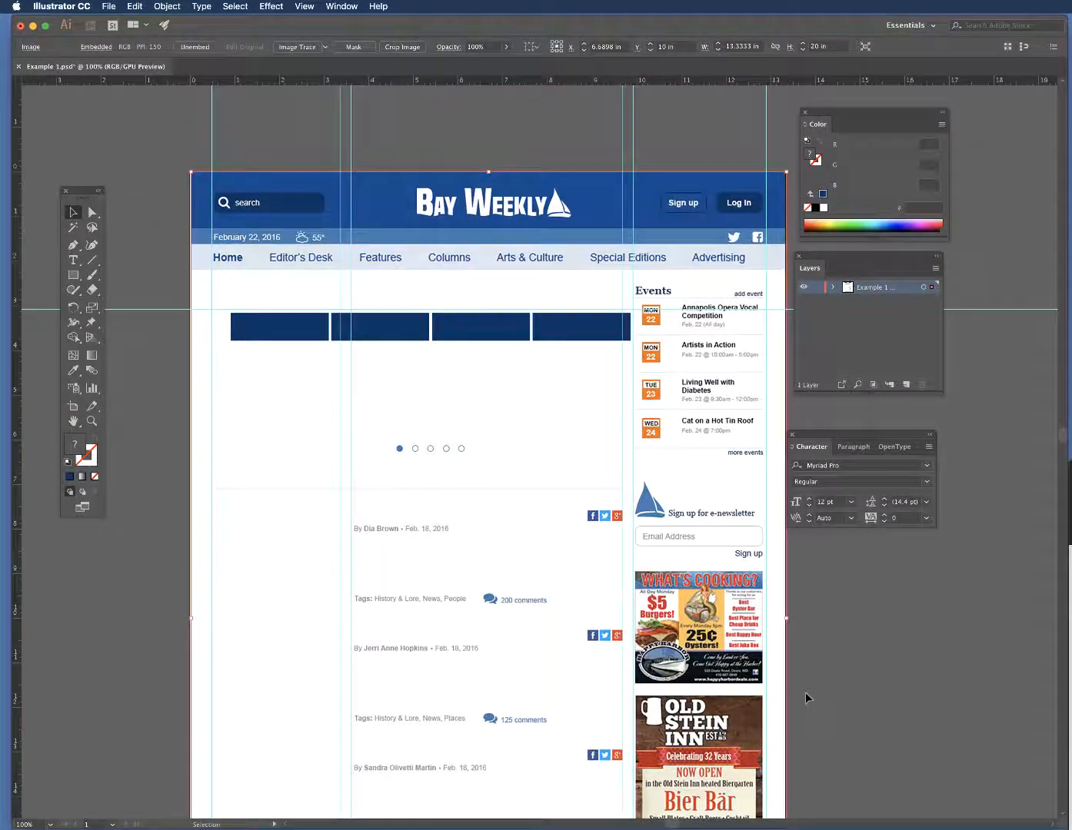
Step: Lock the selected mockup image in place
scroll(805, 692, "down", 2)
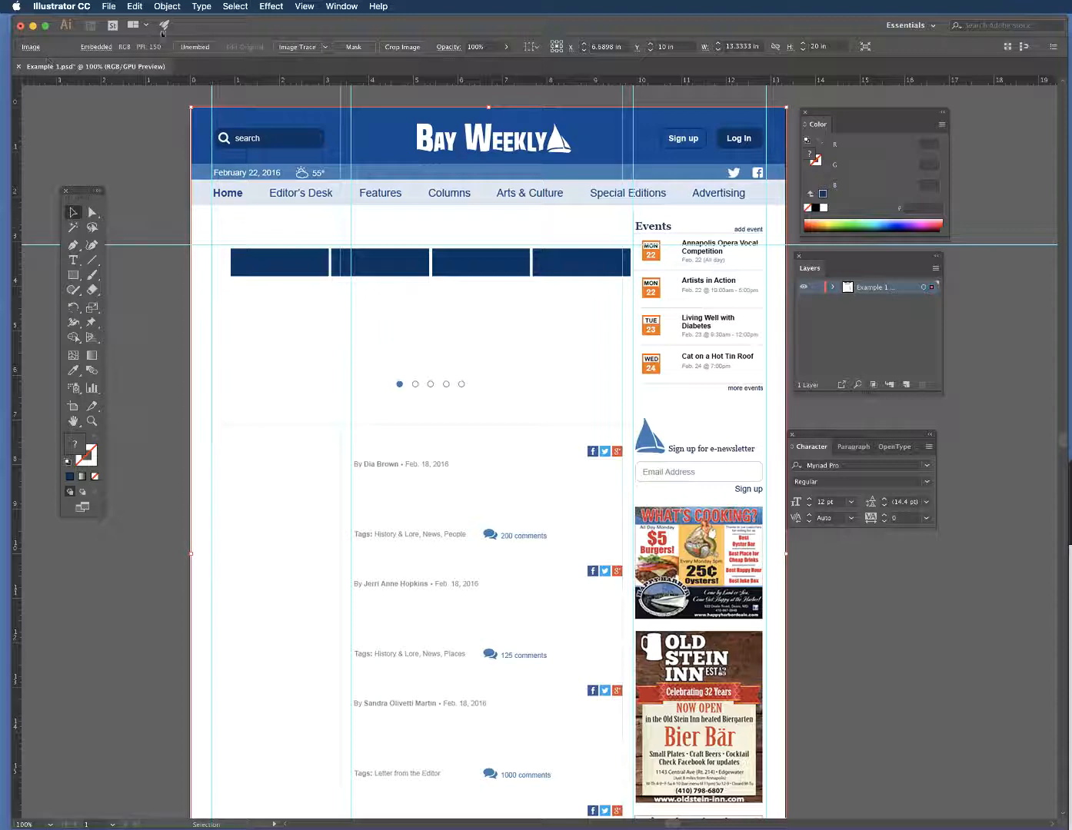
left_click(167, 6)
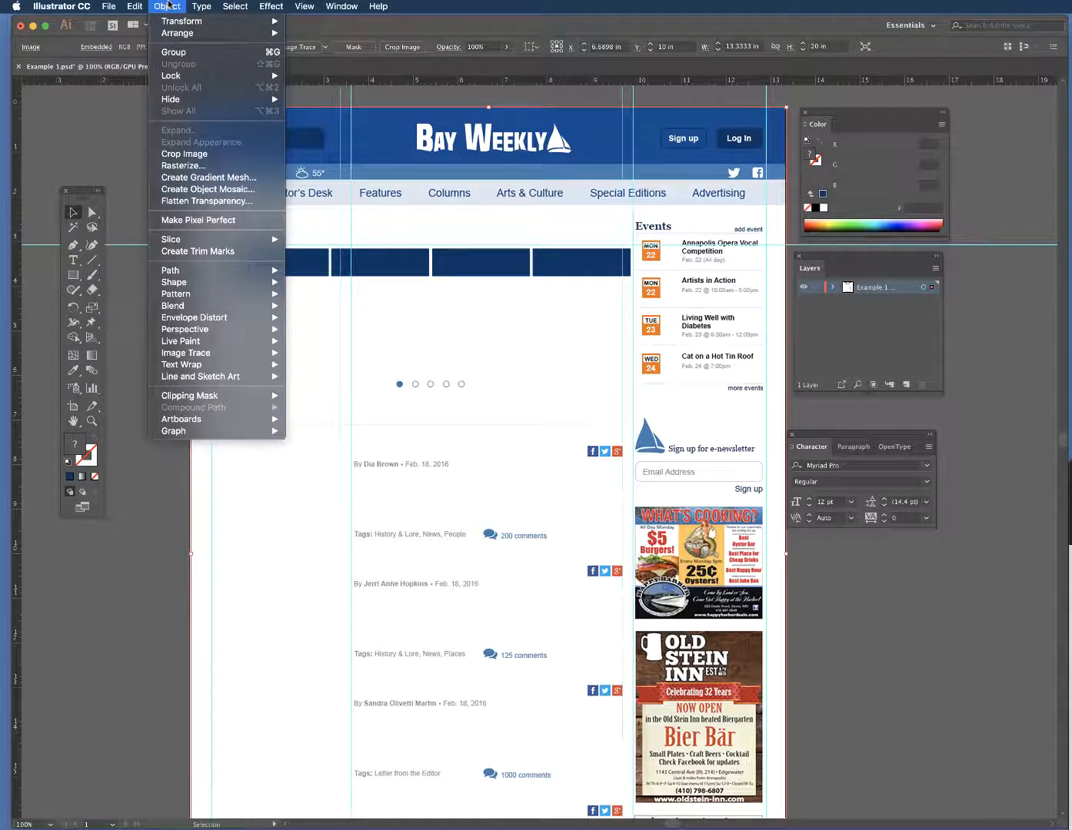
mouse_move(189, 78)
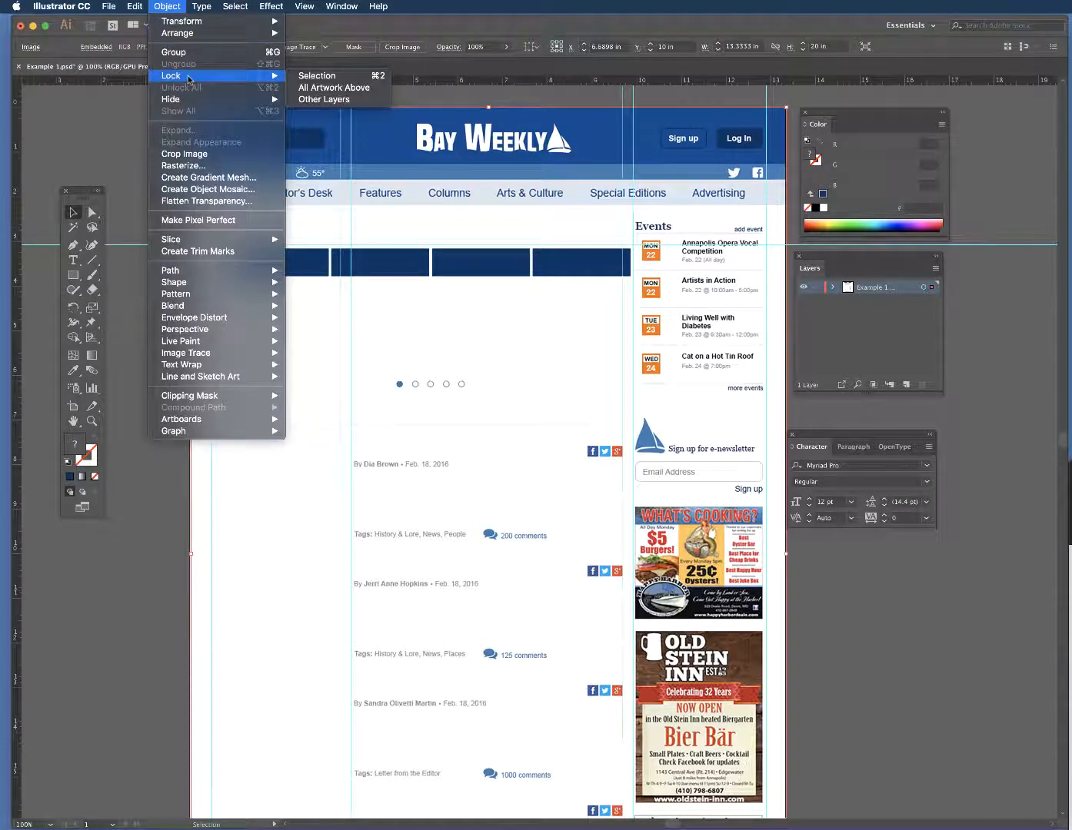
left_click(323, 77)
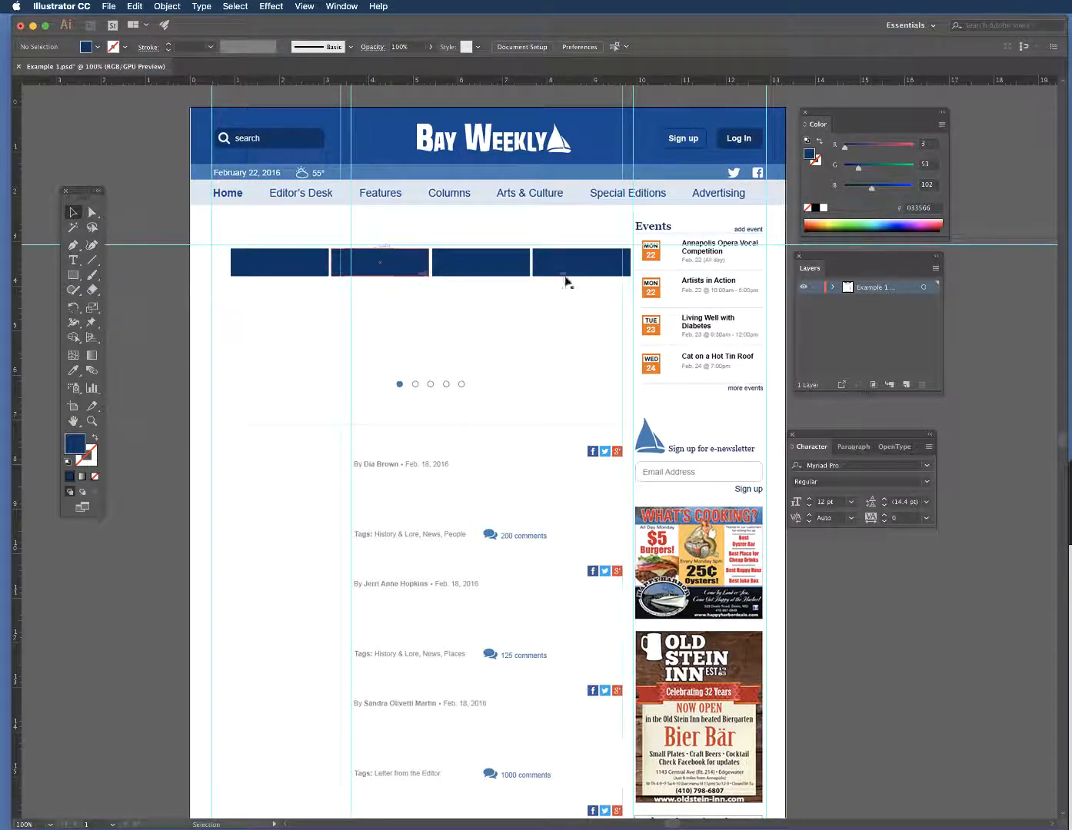
Step: Select all four navy rectangles and move the row up and left to just below the navigation bar
left_click_drag(615, 289, 238, 238)
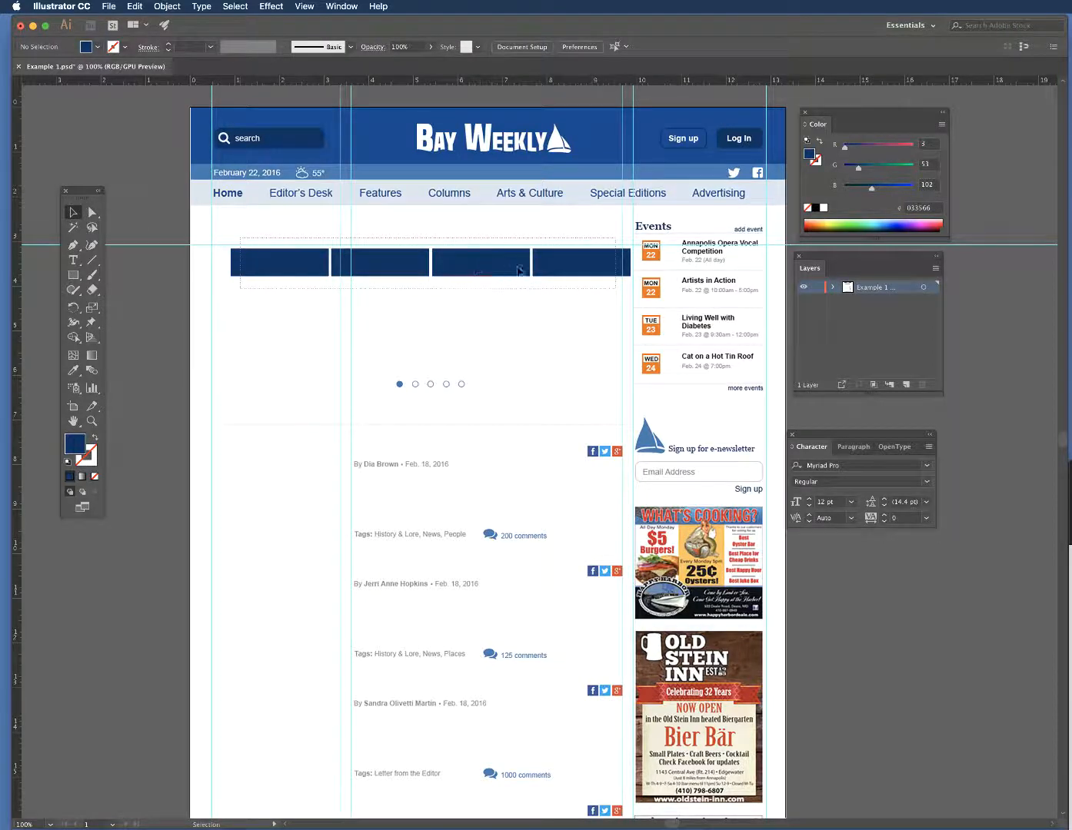
left_click_drag(511, 264, 476, 229)
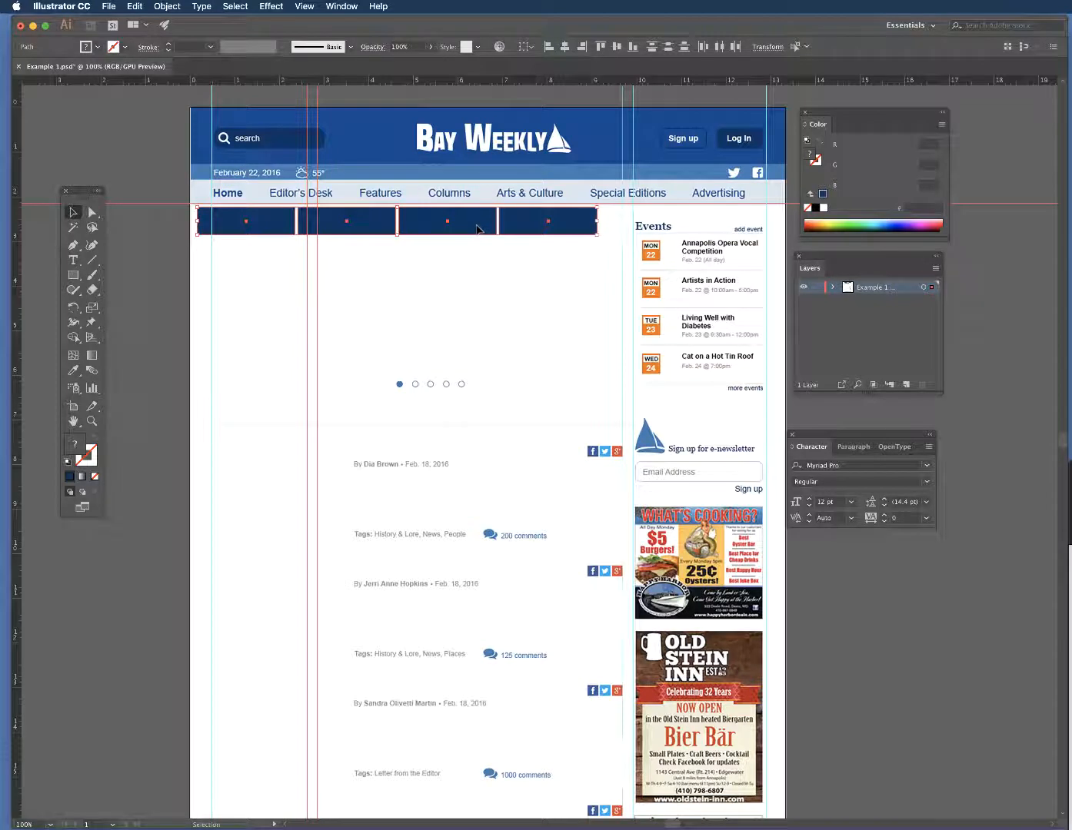
left_click(386, 276)
left_click(246, 224)
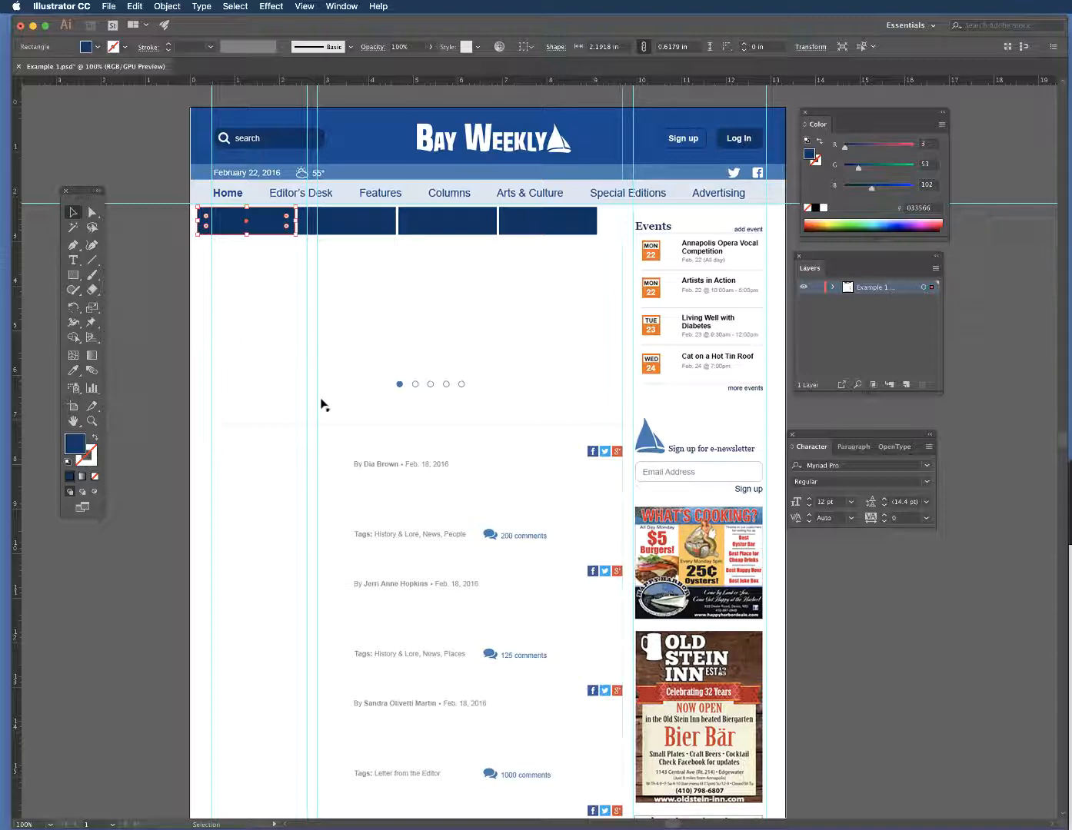
Step: Move the two displaced vertical guides right to the article column's left edge, one at about 3.32 in, and lock all guides
left_click_drag(316, 400, 353, 406)
left_click_drag(316, 409, 344, 414)
scroll(345, 414, "down", 1)
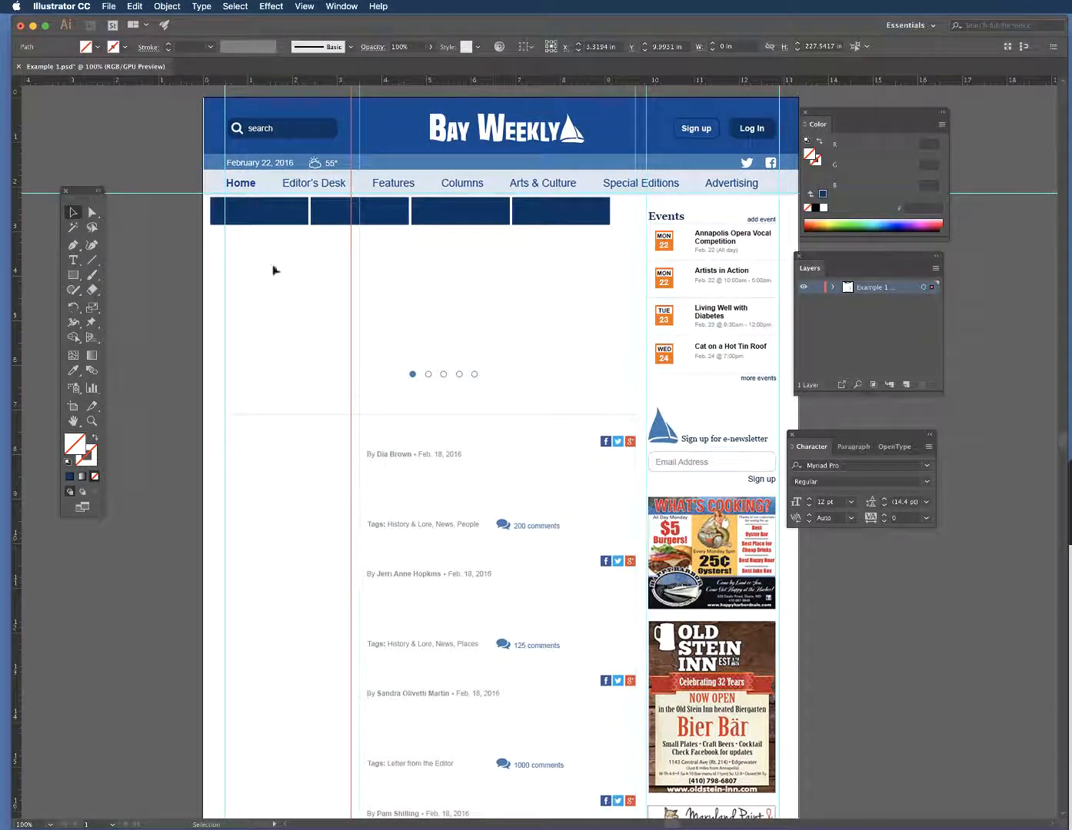
left_click(306, 7)
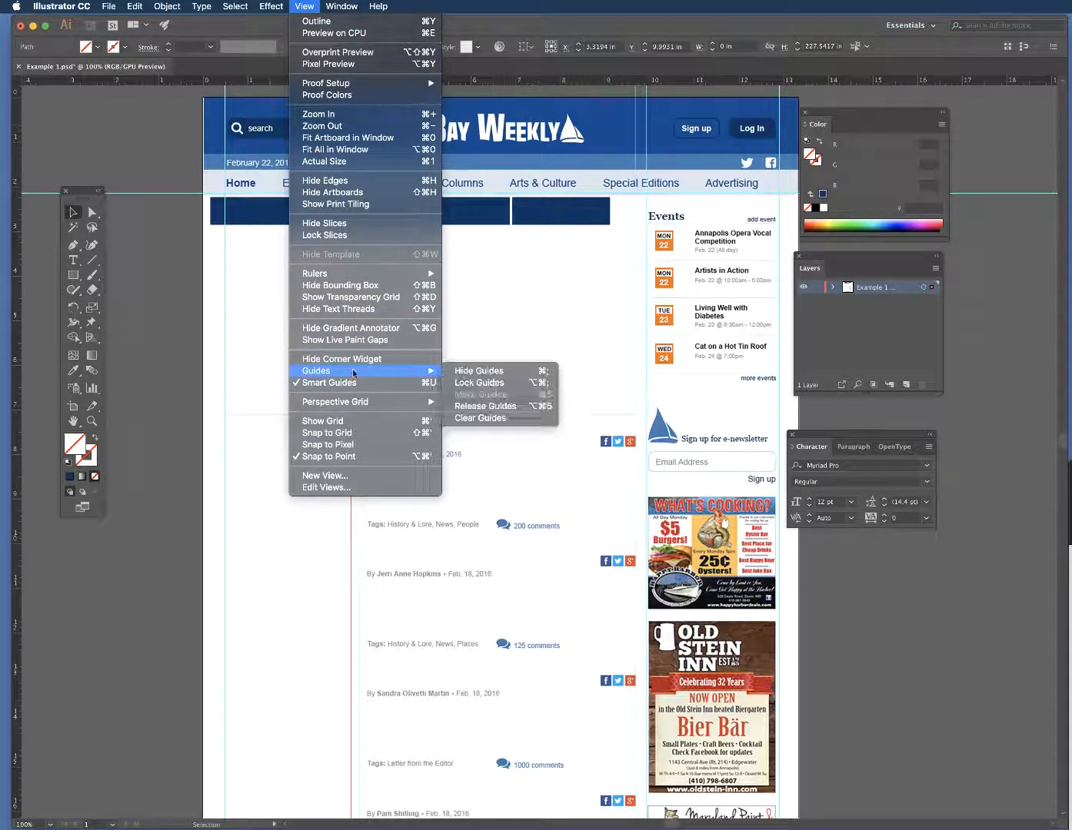
mouse_move(427, 372)
left_click(477, 382)
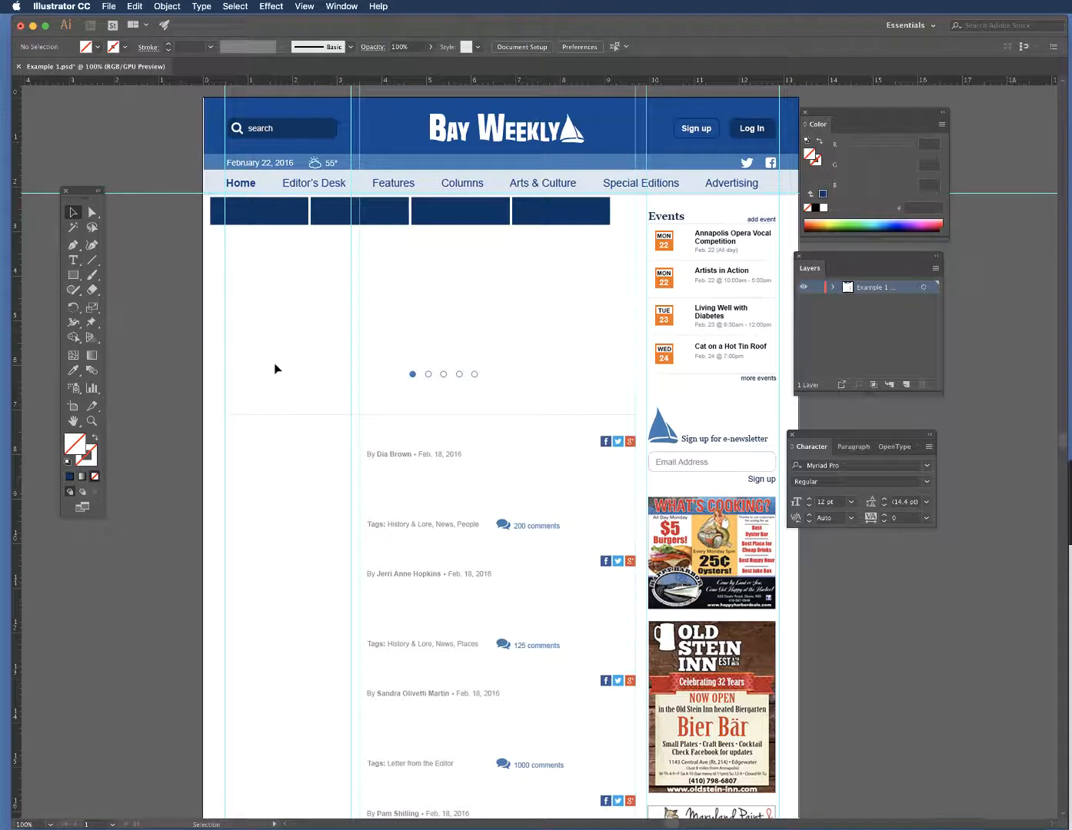
Step: Reset the fill and stroke to their defaults and add the text "Home" on the leftmost navy rectangle
left_click(226, 204)
left_click(422, 290)
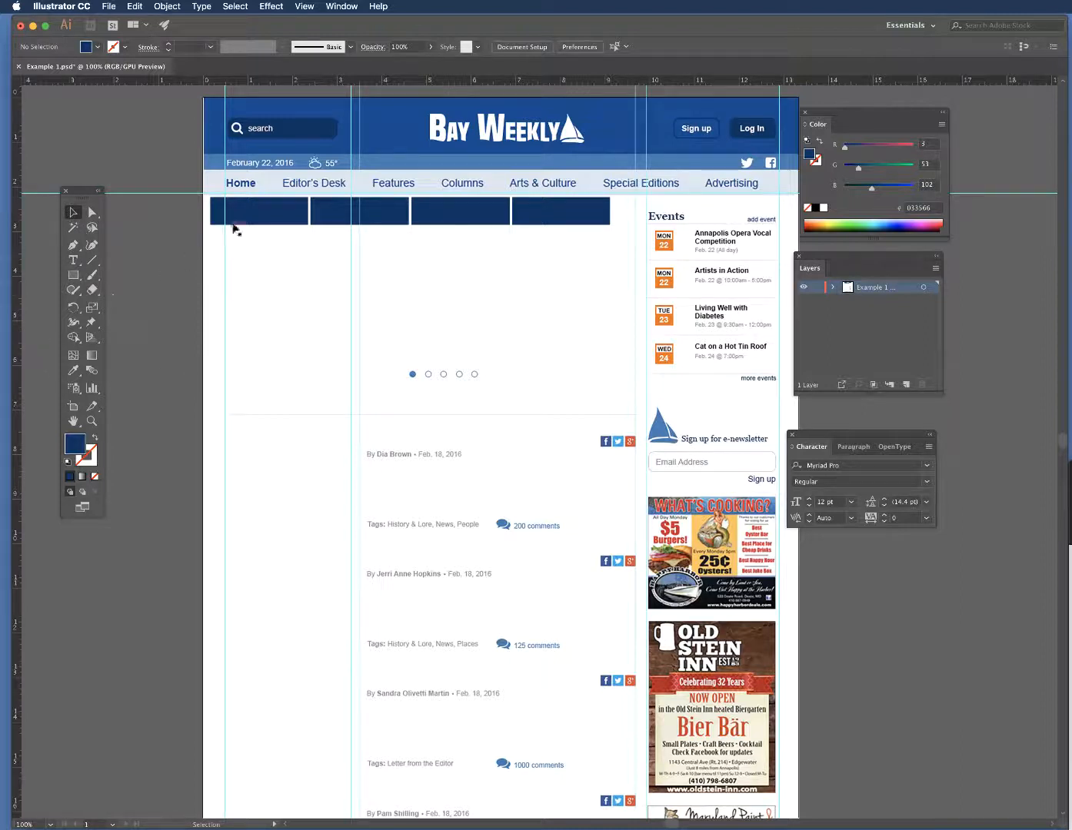
left_click(67, 462)
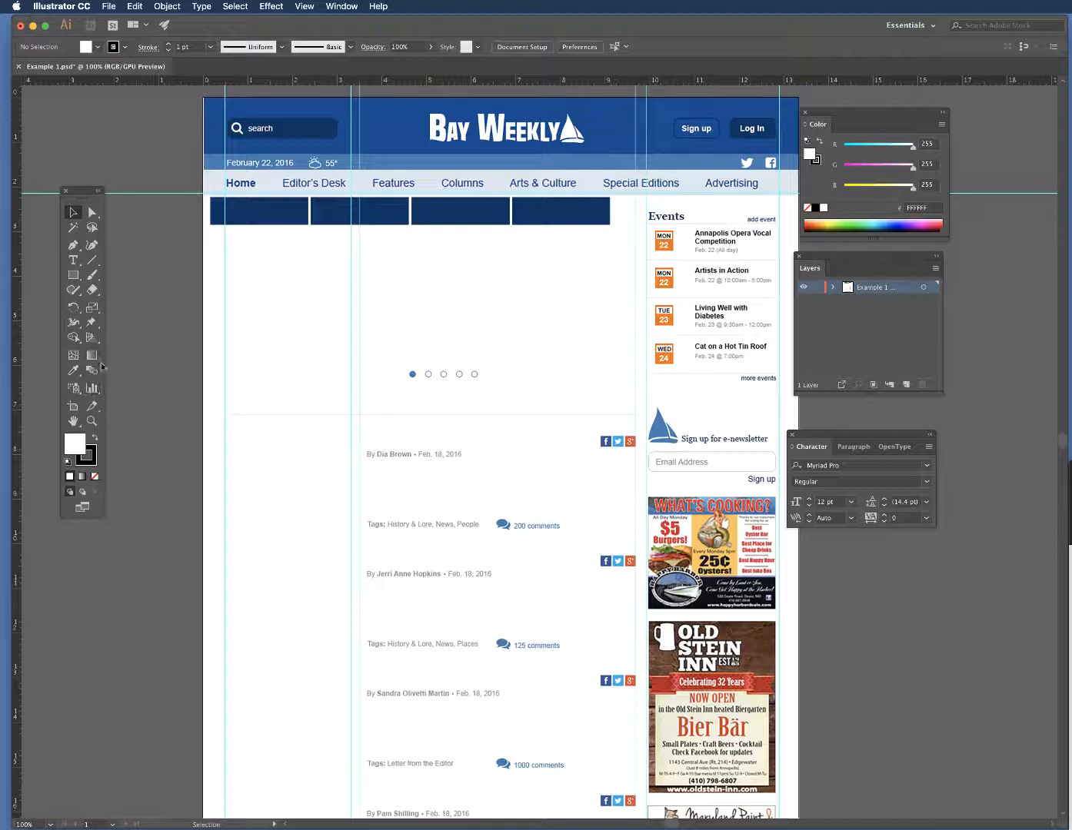
left_click(72, 261)
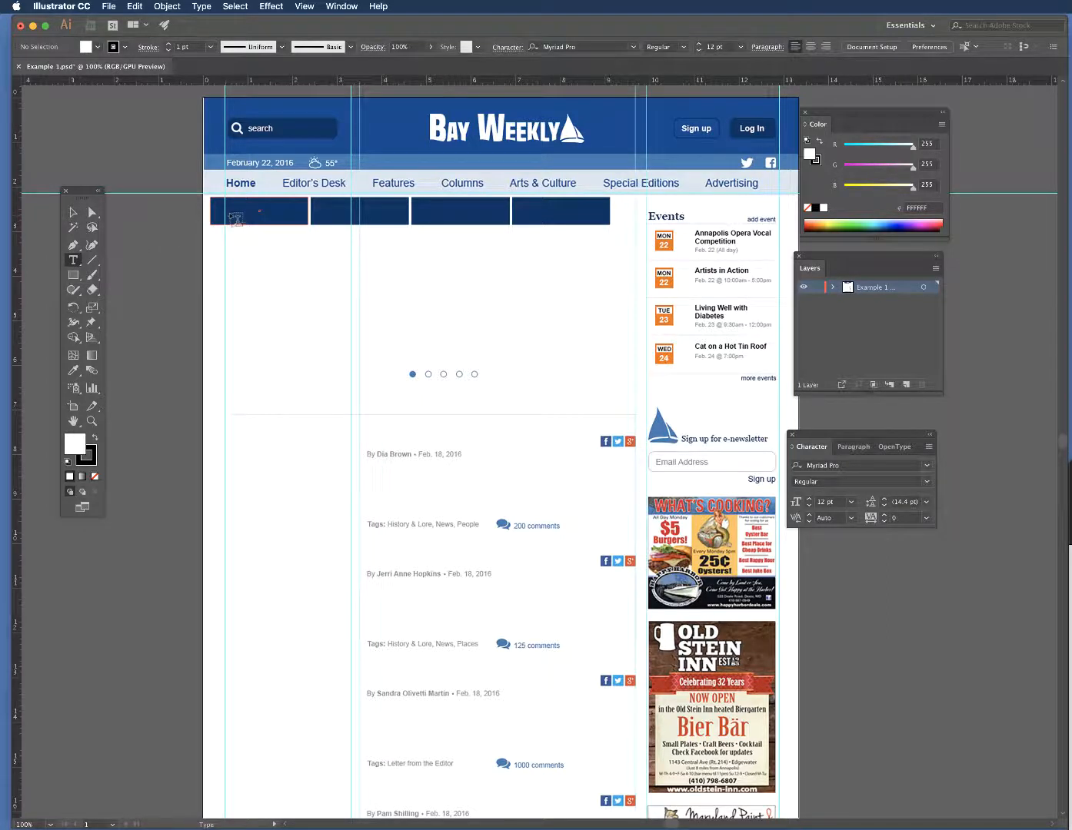
left_click(232, 208)
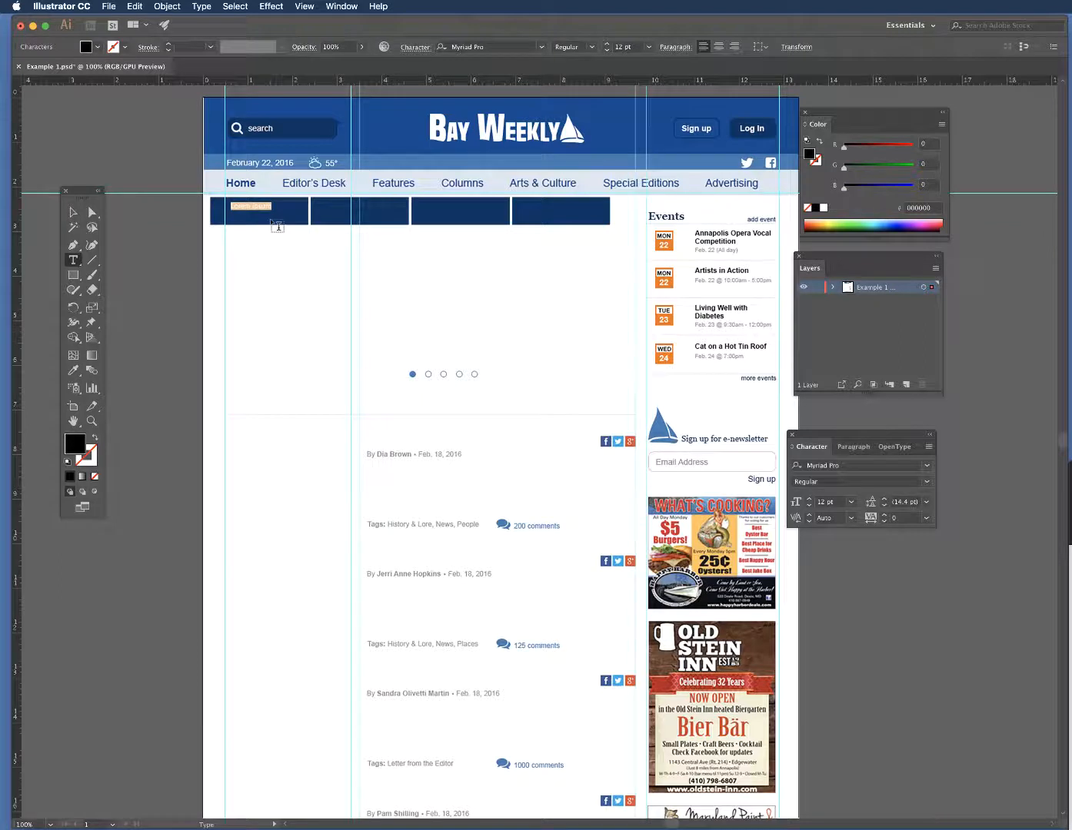
key("BackSpace")
type("Home")
Step: Change the fill colour of the "Home" text on the navy rectangle to near-white FCFCFC
scroll(277, 226, "down", 1)
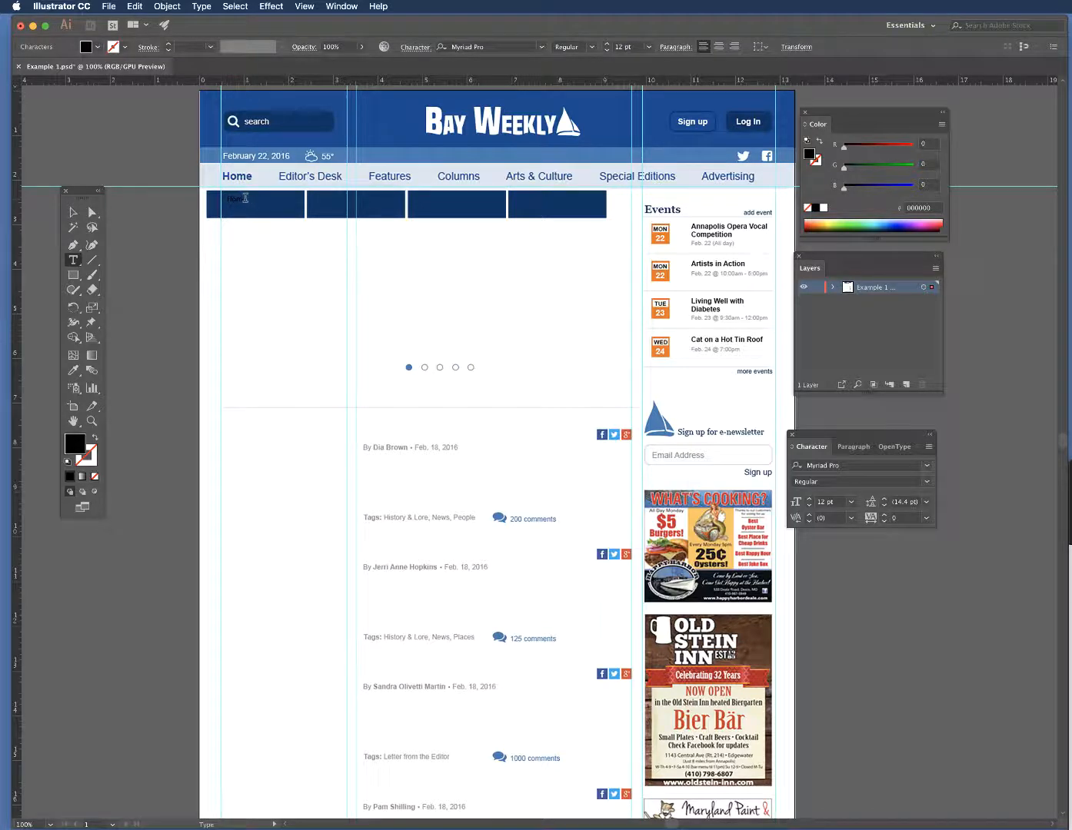
double_click(245, 198)
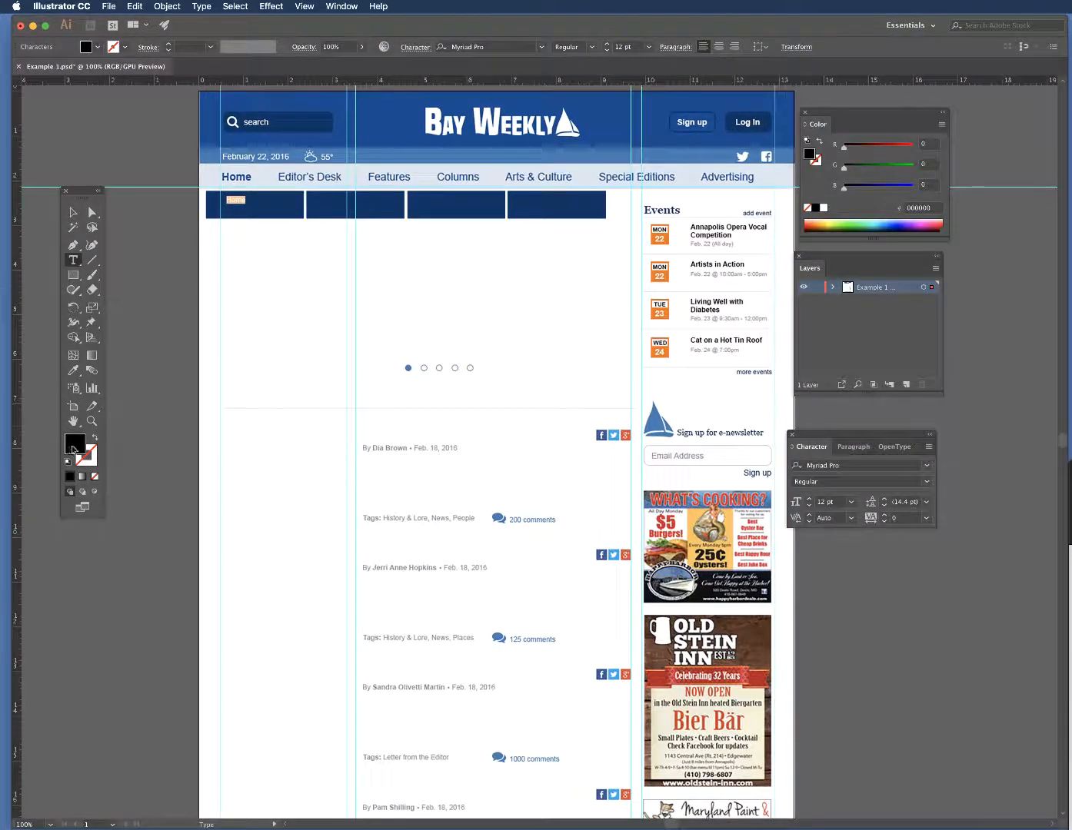
double_click(74, 447)
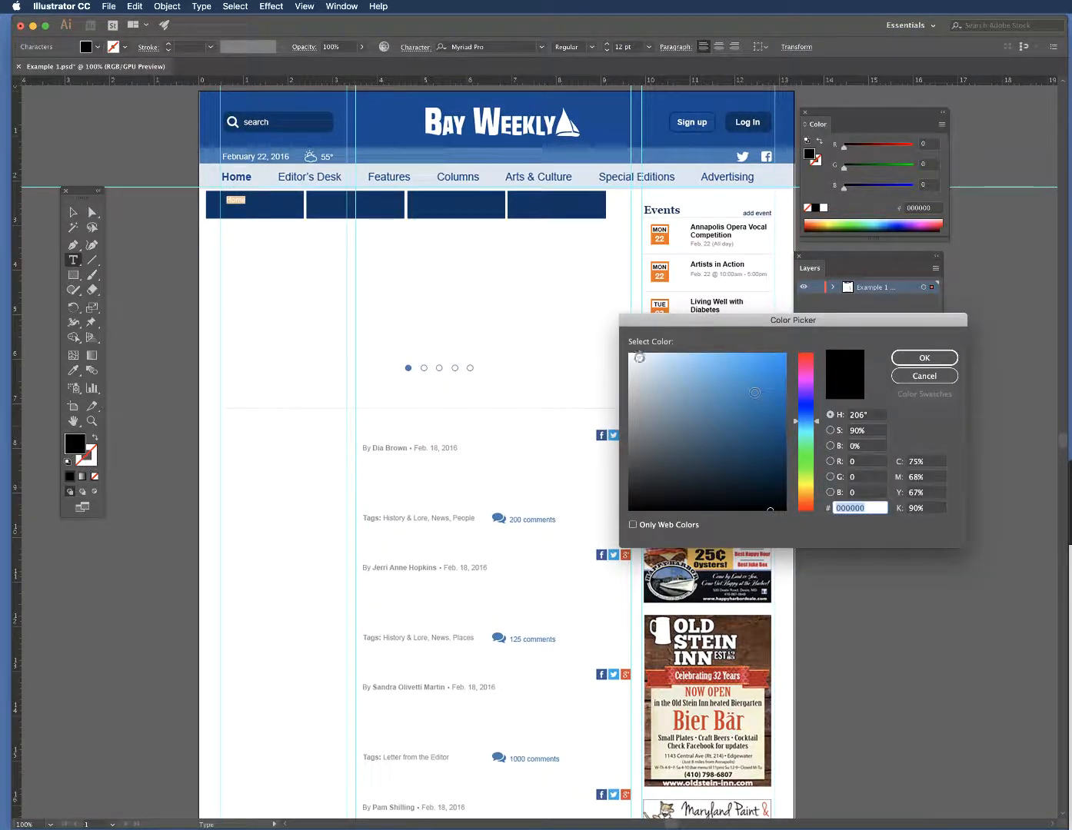
left_click(629, 353)
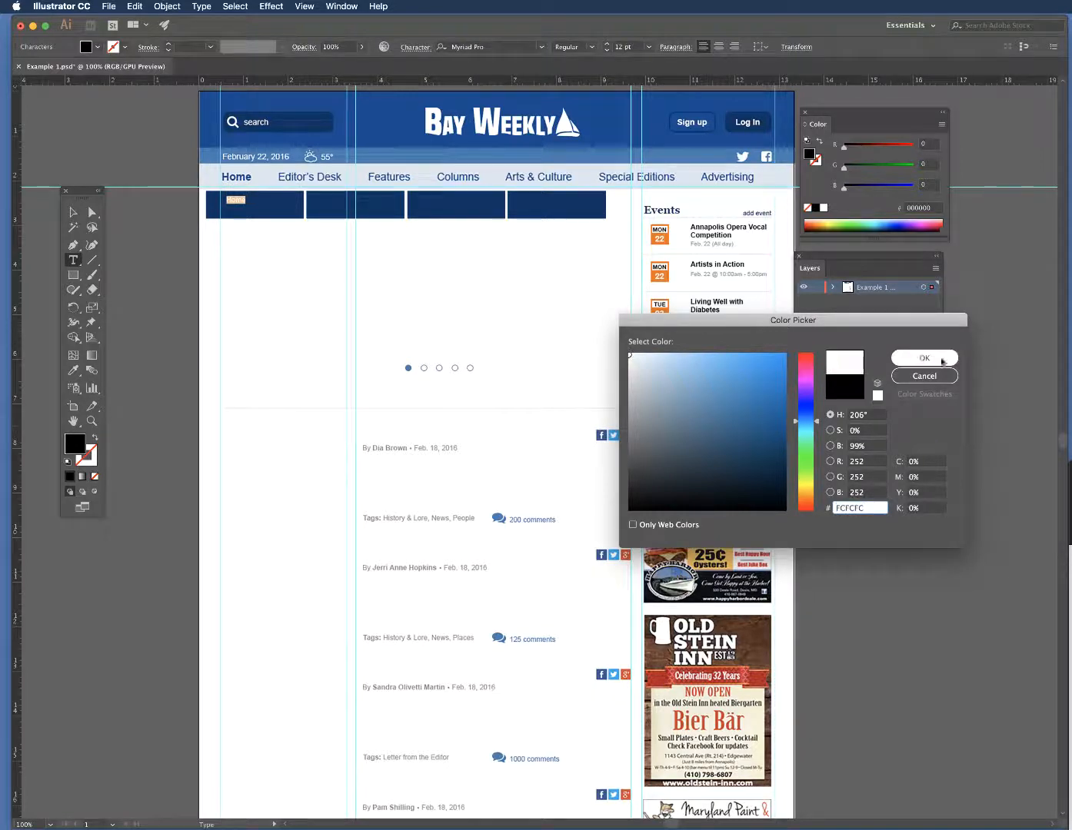
left_click(941, 359)
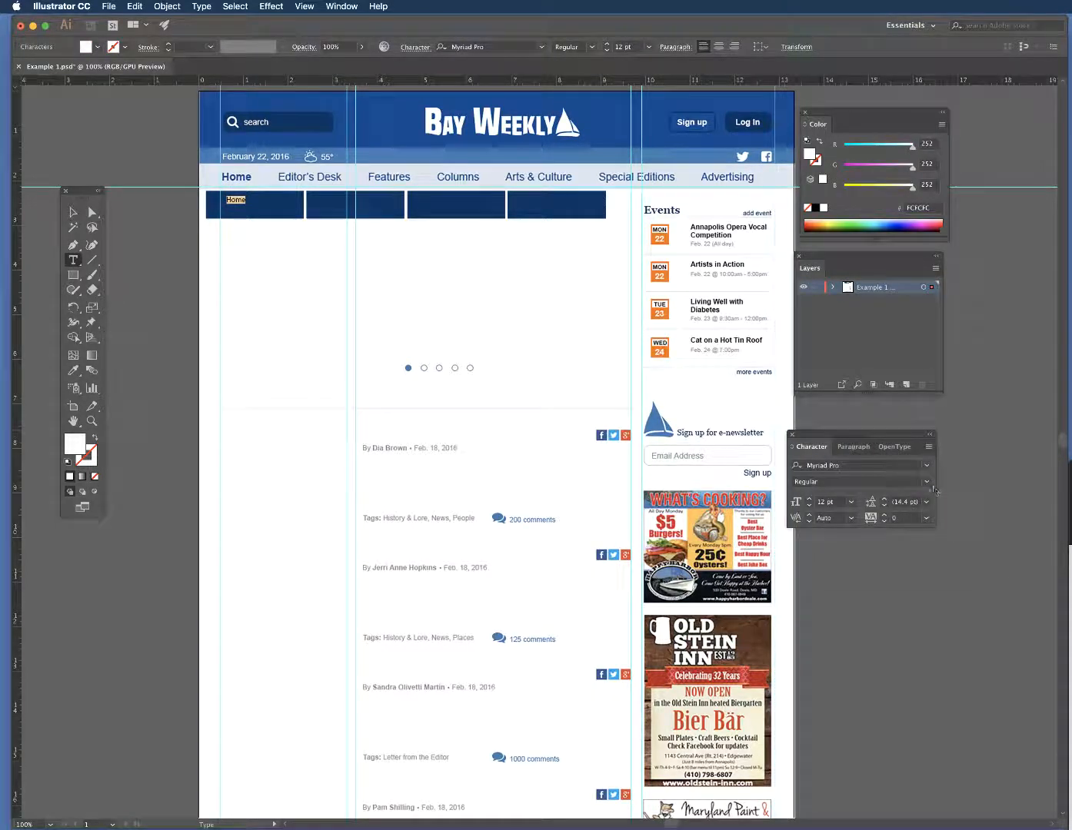
Step: Set the font size of the "Home" text on the navy rectangle to 26 pt
left_click(808, 499)
left_click(809, 499)
left_click(808, 498)
left_click(810, 499)
left_click(809, 499)
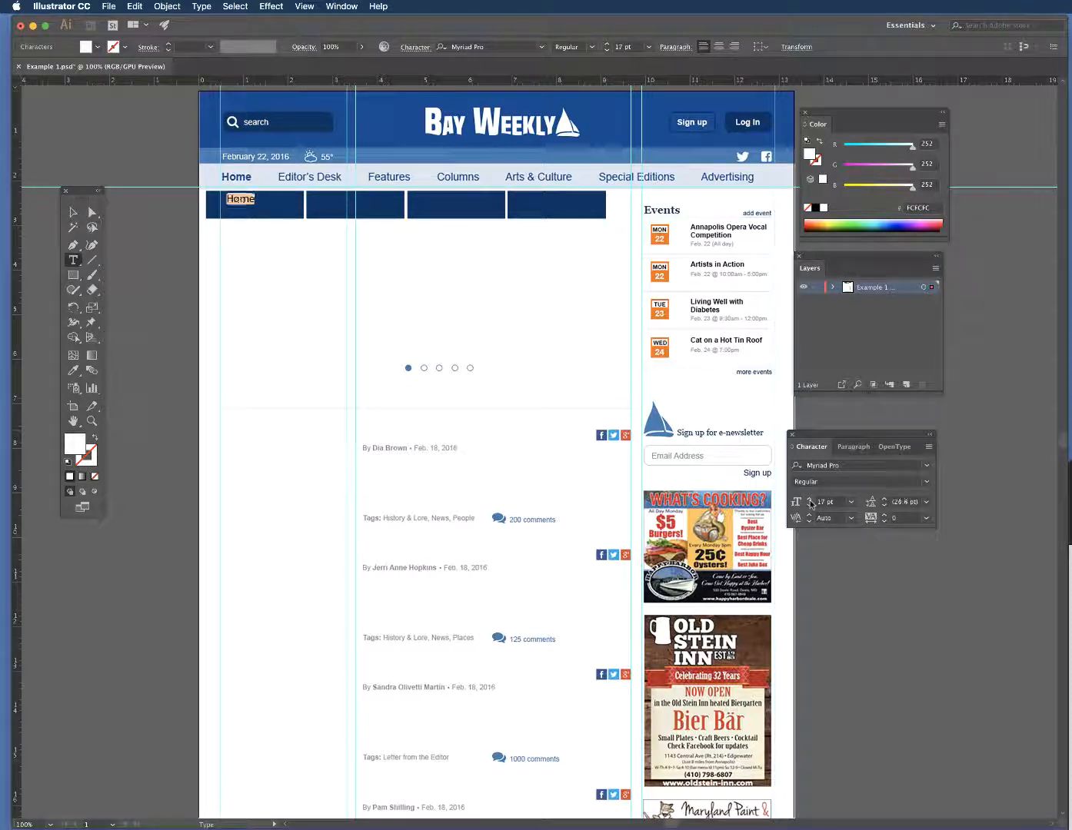
left_click(809, 500)
left_click(809, 499)
left_click(809, 499)
left_click(809, 500)
left_click(809, 499)
left_click(809, 499)
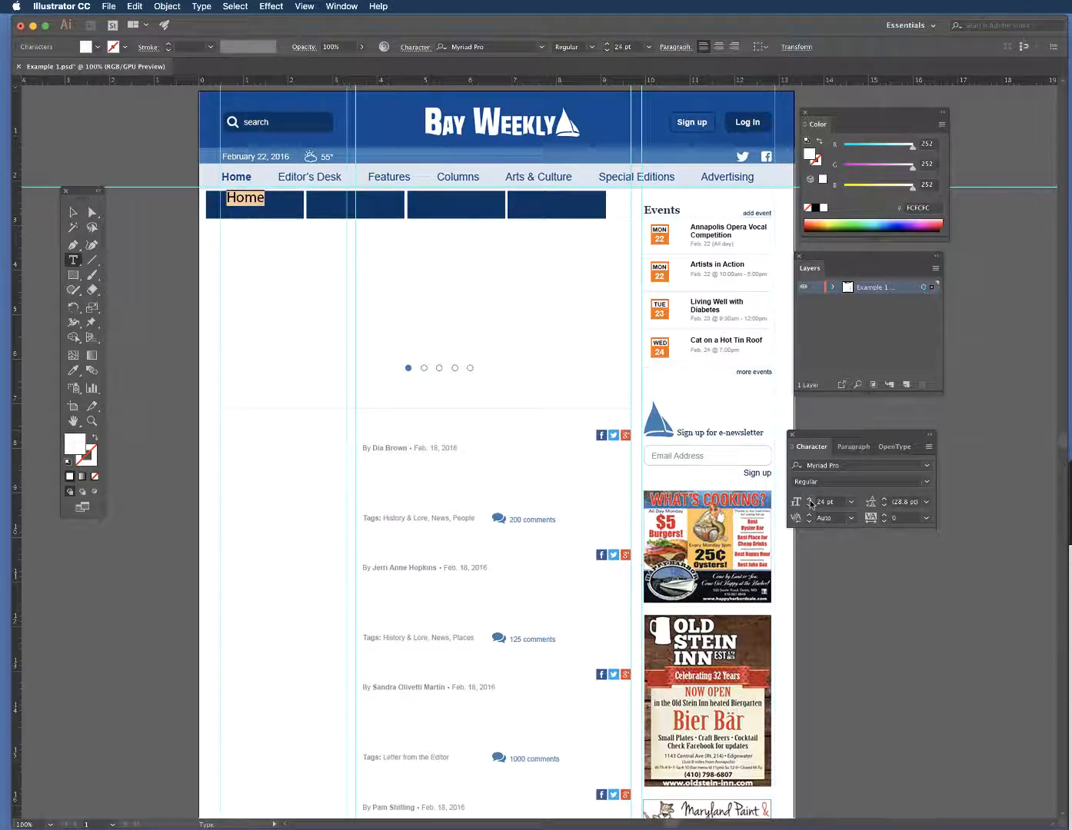
left_click(809, 501)
left_click(808, 500)
left_click(809, 499)
left_click(808, 500)
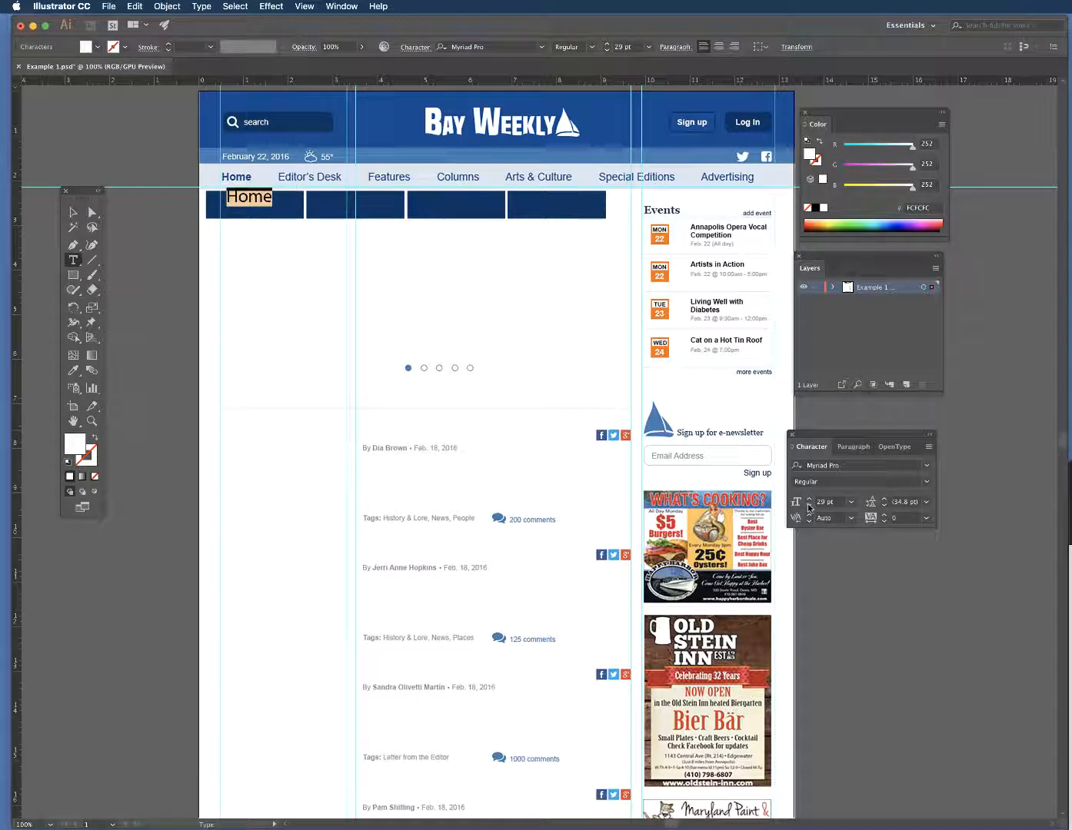
left_click(808, 507)
left_click(809, 506)
left_click(809, 506)
key("Right")
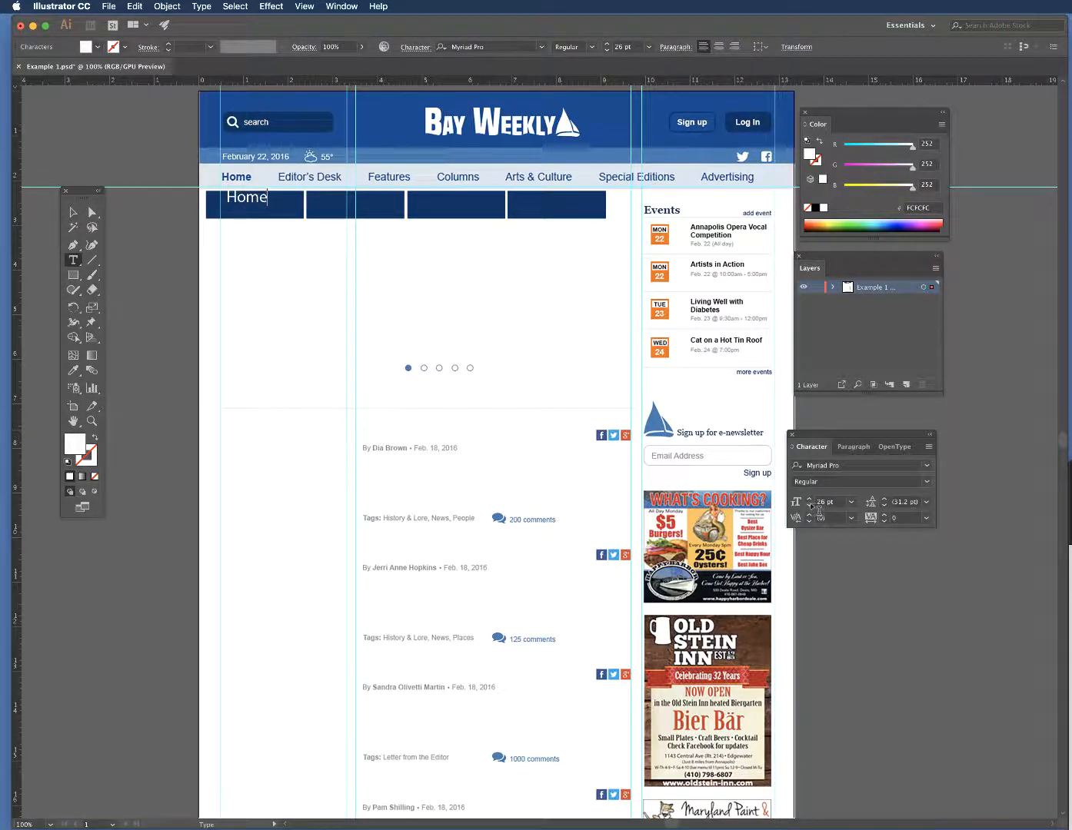
Step: Nudge the "Home" text down and to the right so it sits centred on the leftmost navy rectangle
left_click(72, 211)
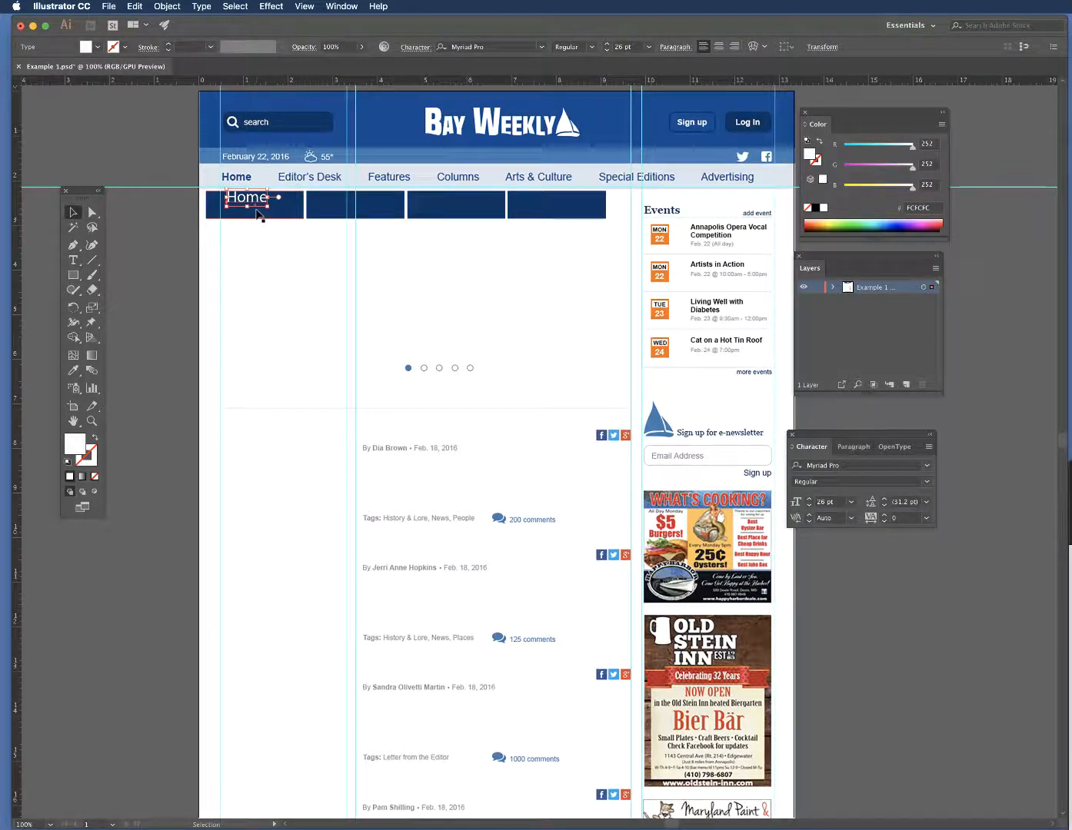
key("Down")
key("Down")
key("Down")
key("Down")
key("Down")
key("Down")
key("Down")
key("Down")
key("Down")
key("Down")
key("Right")
key("Right")
key("Right")
key("Right")
key("Right")
key("Right")
key("Right")
key("Right")
key("Right")
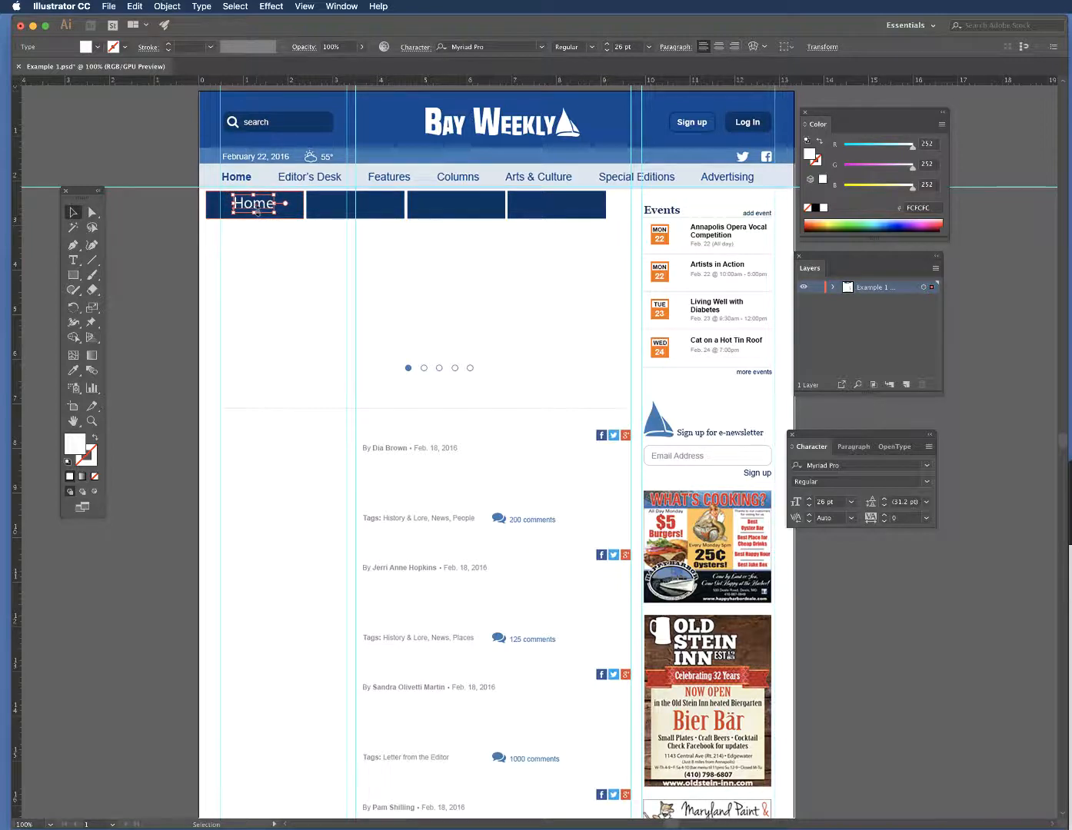
key("Right")
key("Right")
key("Right")
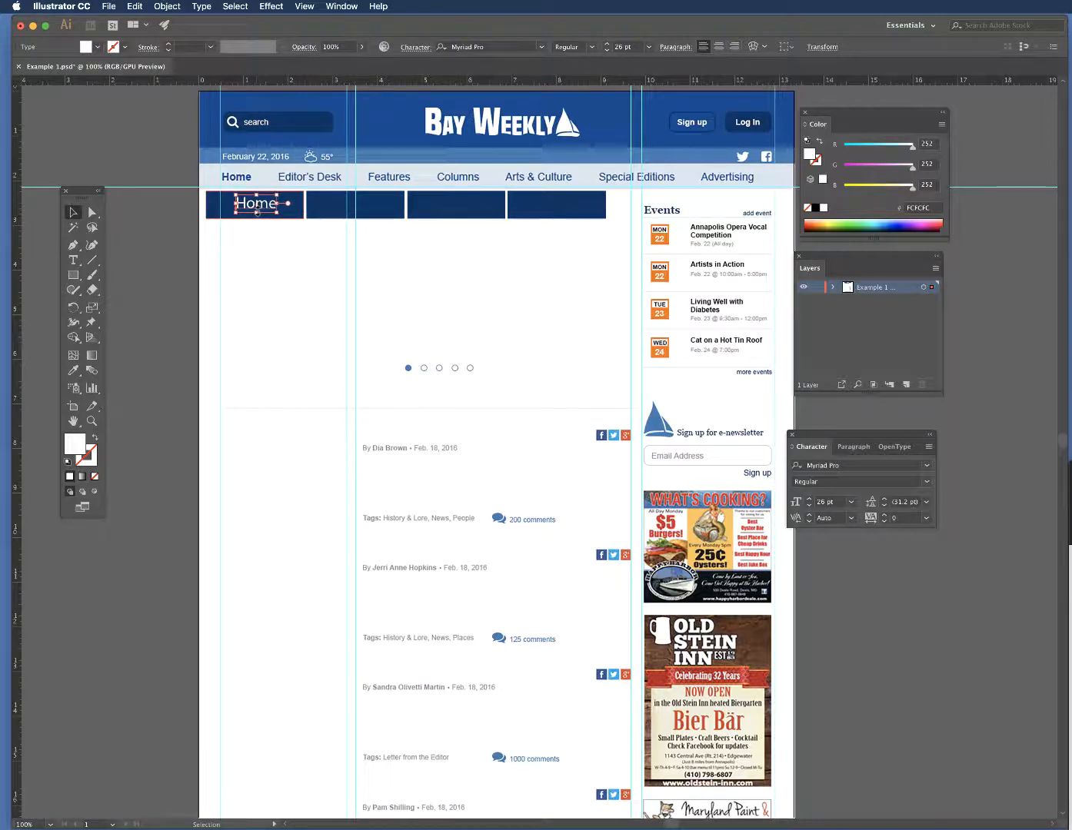
key("Down")
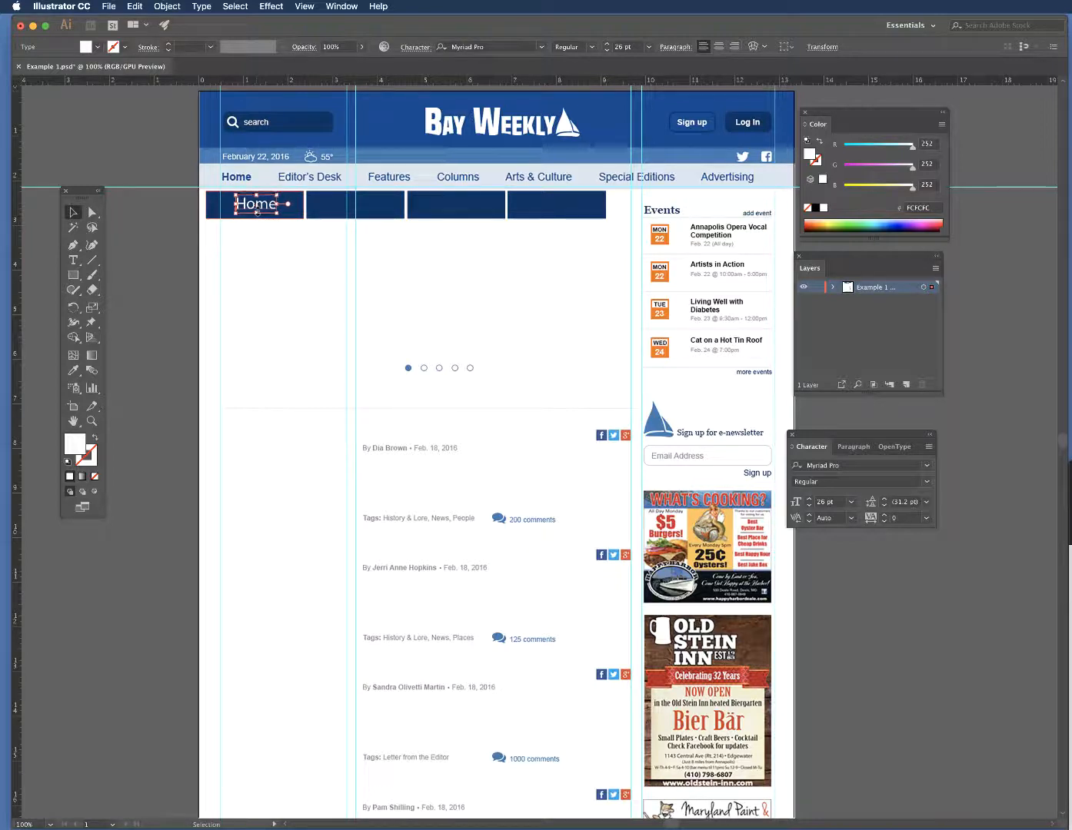
Step: Add a vertical guide through the centre of the leftmost navy rectangle, at about 1.3 in
left_click(296, 207)
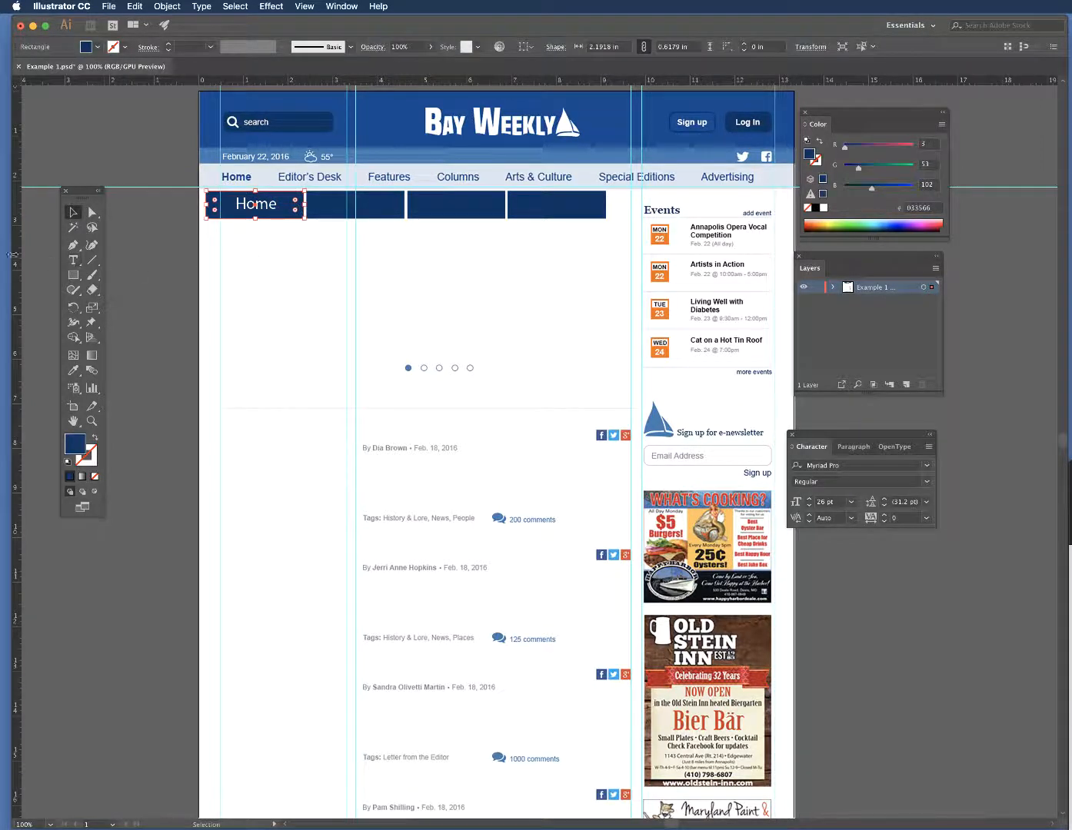
left_click_drag(14, 254, 255, 239)
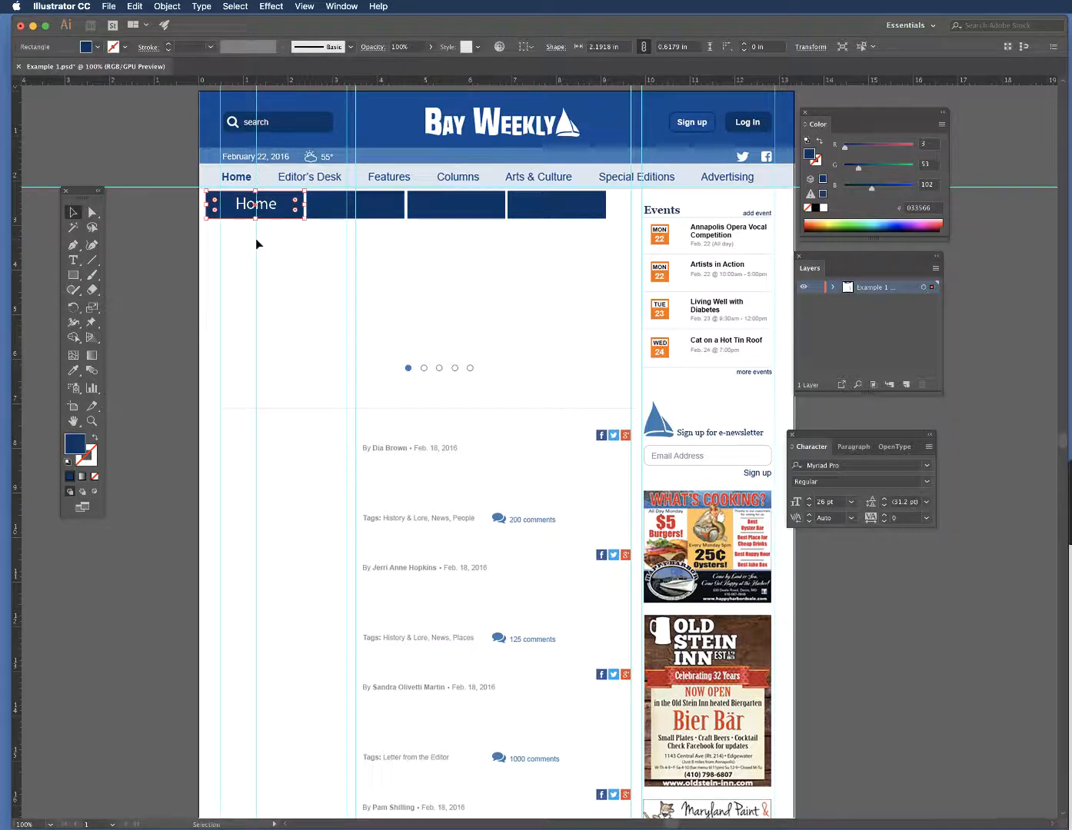
left_click(258, 233)
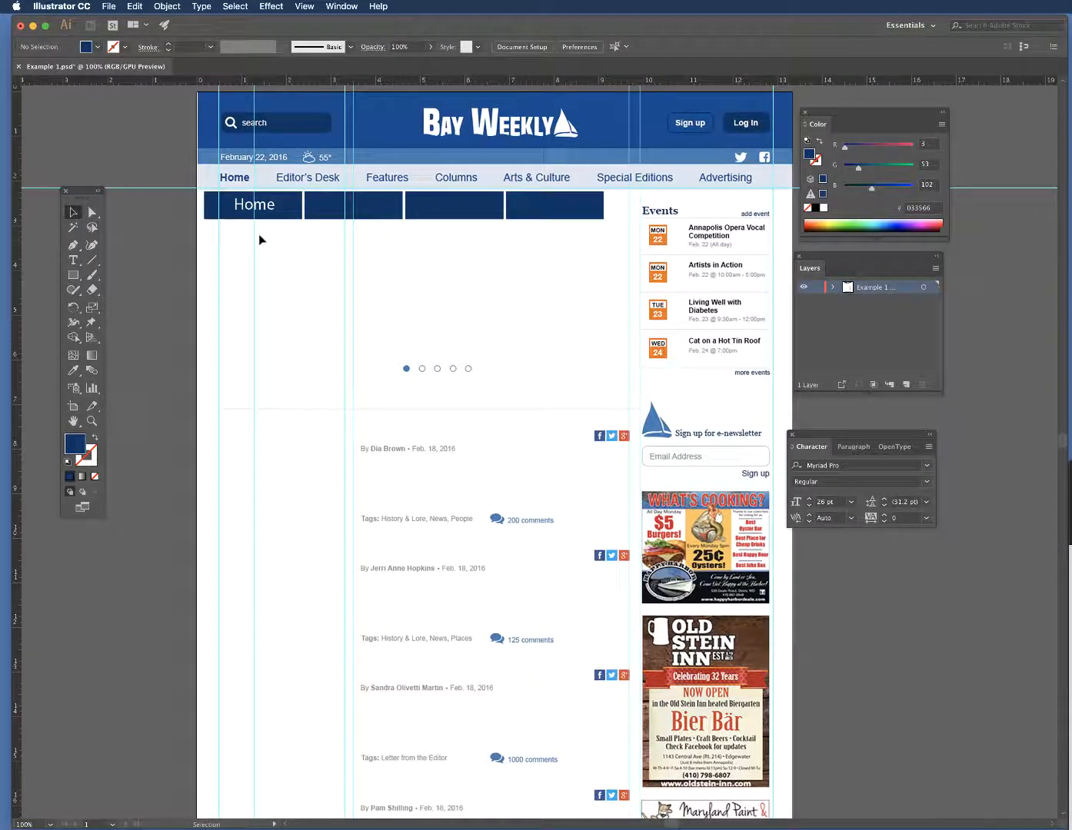
Step: Lock the leftmost navy rectangle behind the "Home" text
left_click(265, 205)
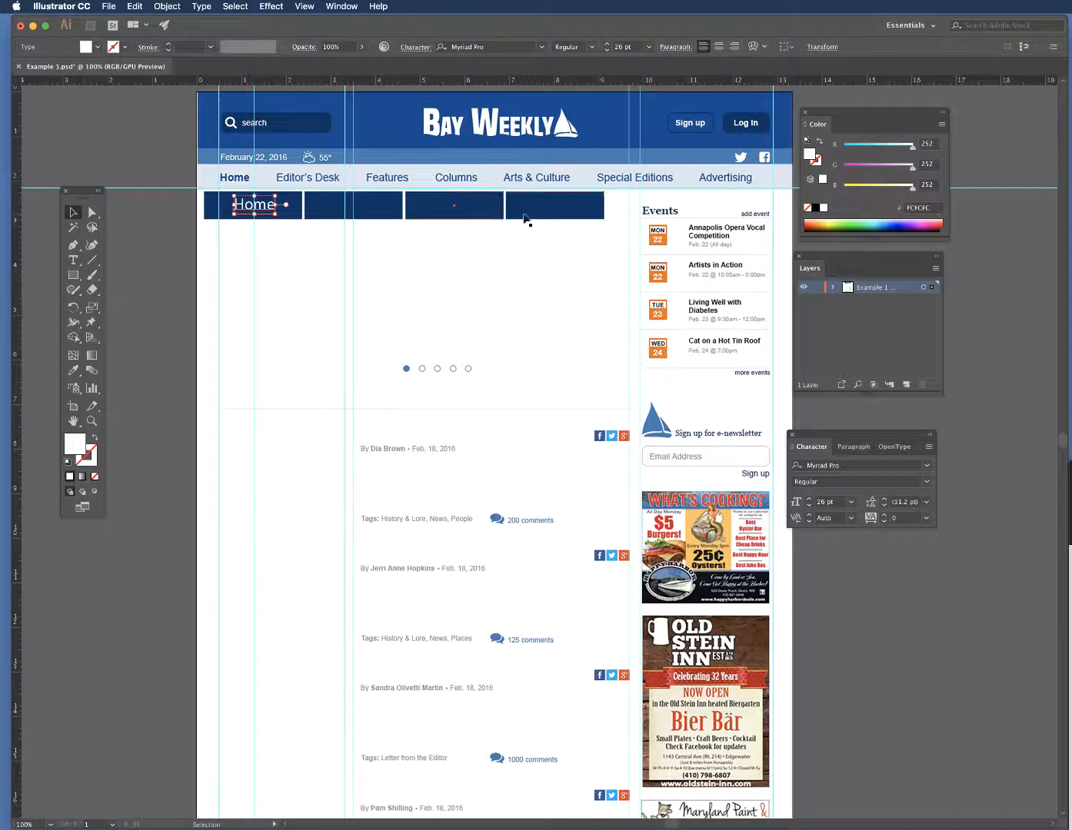
left_click(224, 214)
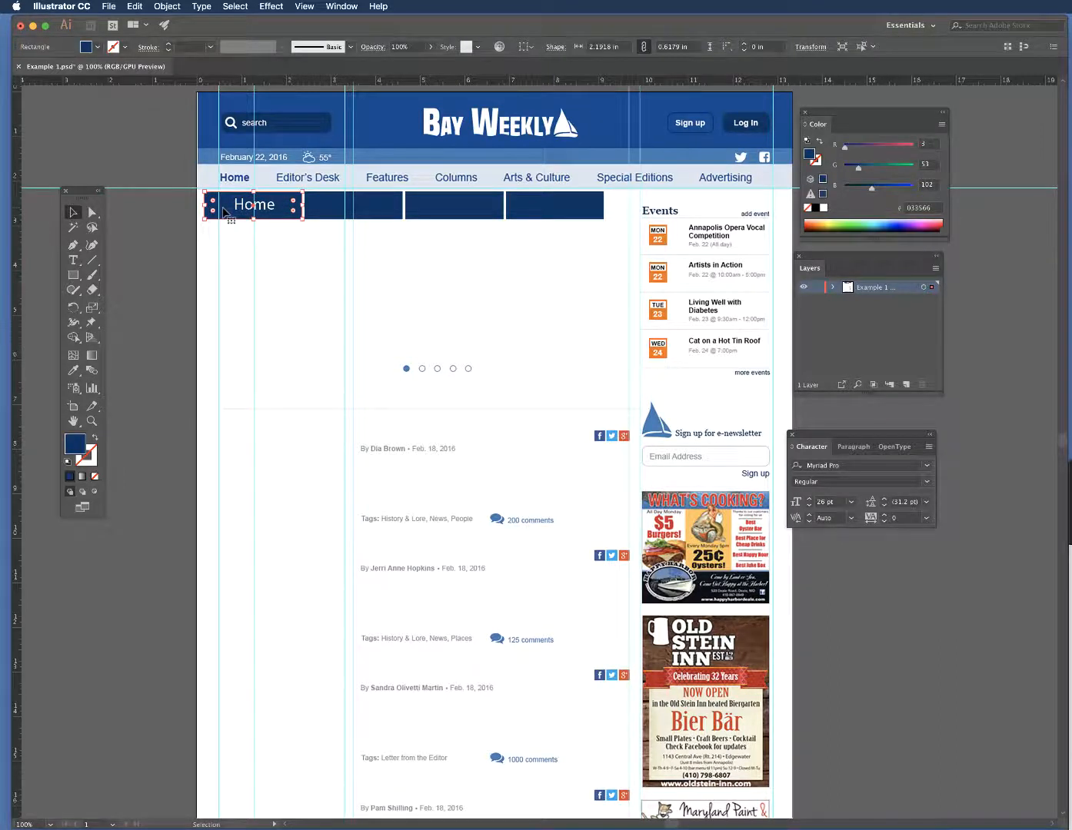
left_click(176, 7)
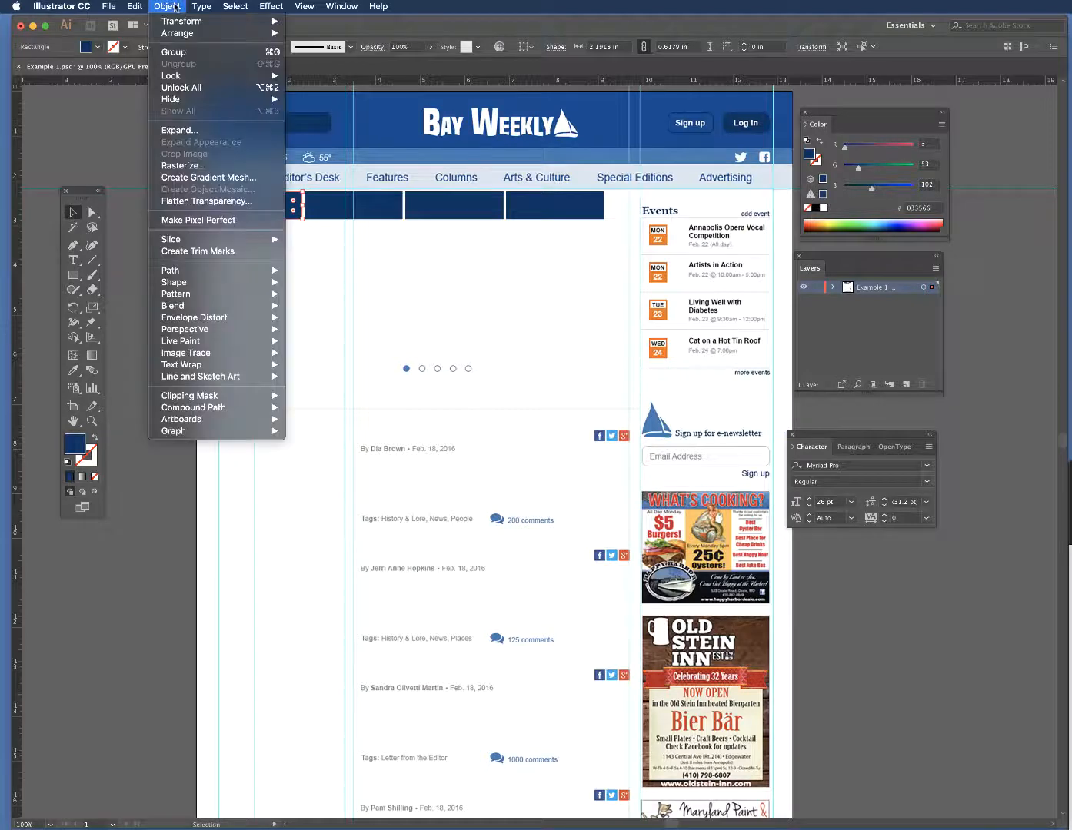
mouse_move(183, 80)
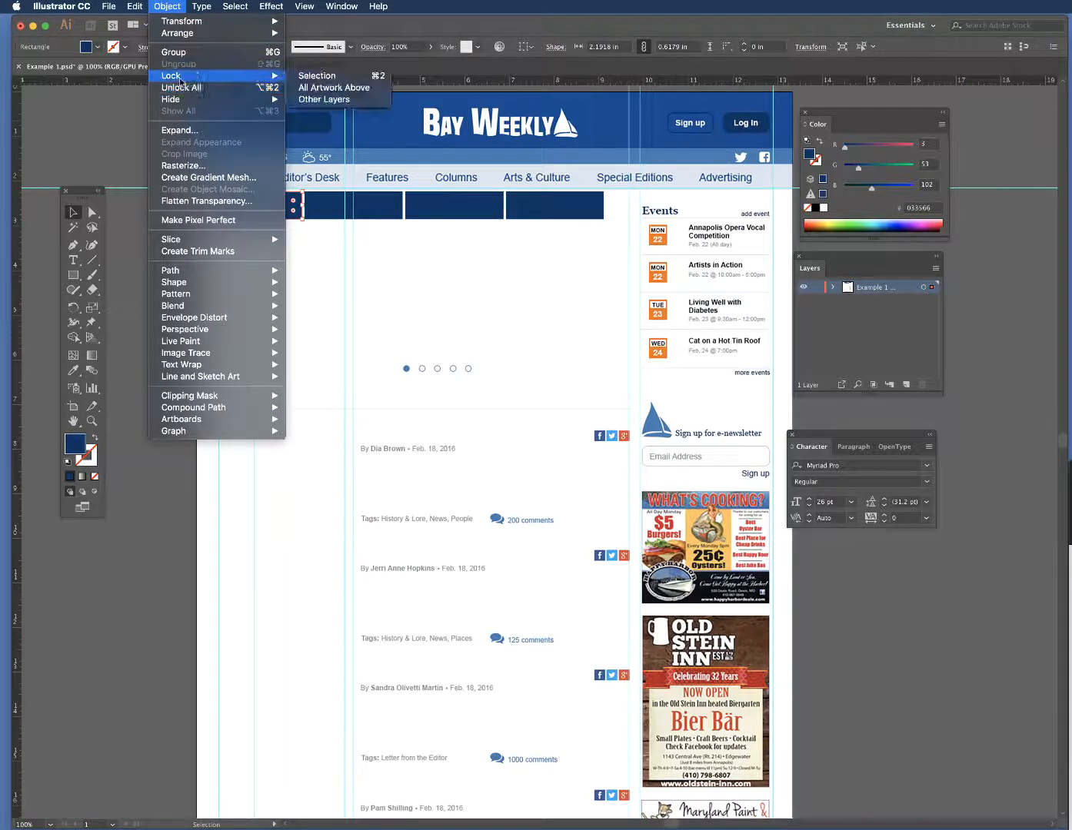
left_click(311, 76)
Step: Try to place a copy of the "Home" text on the second navy rectangle, and undo it
left_click(264, 214)
scroll(264, 214, "left", 1)
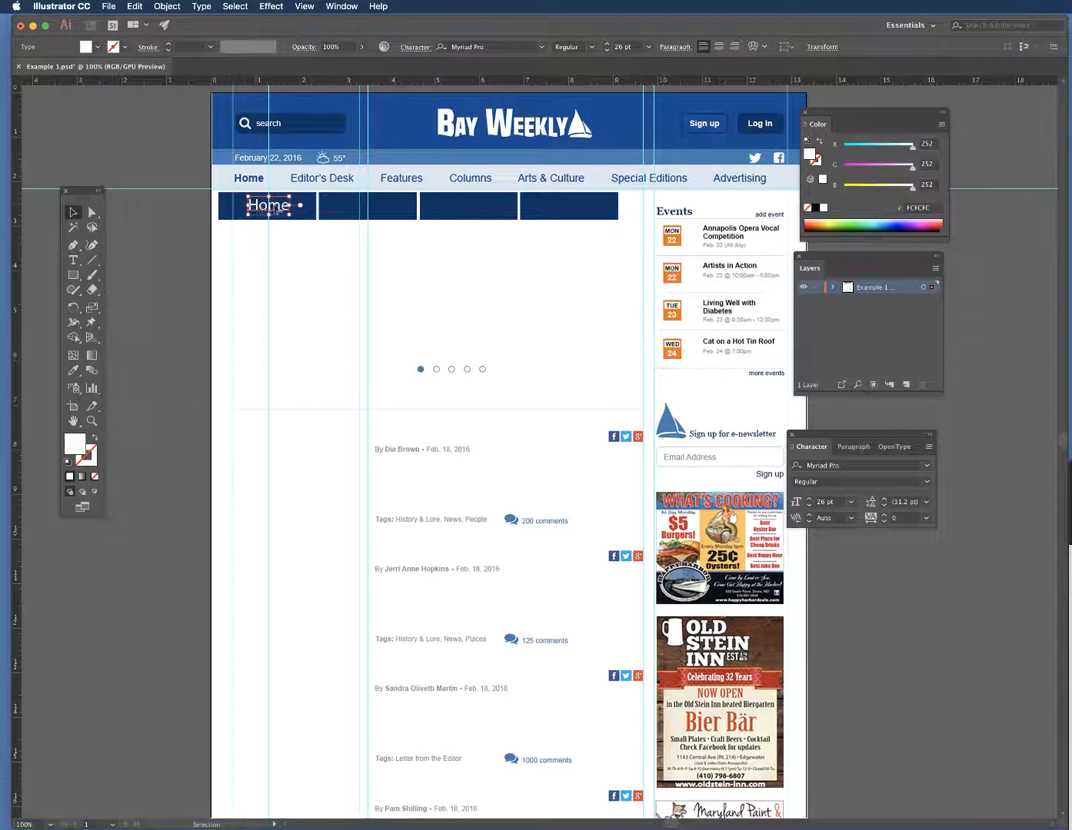
left_click_drag(277, 207, 340, 206)
scroll(279, 207, "down", 1)
scroll(340, 206, "down", 1)
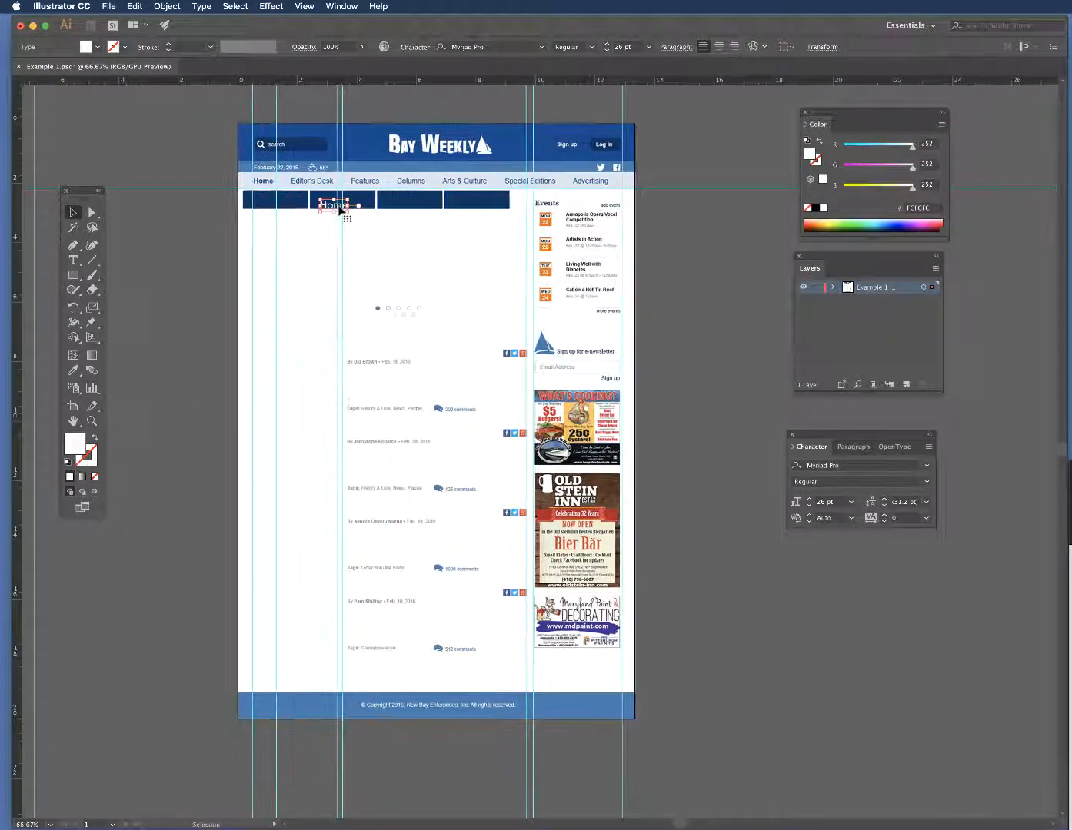
scroll(340, 207, "down", 1)
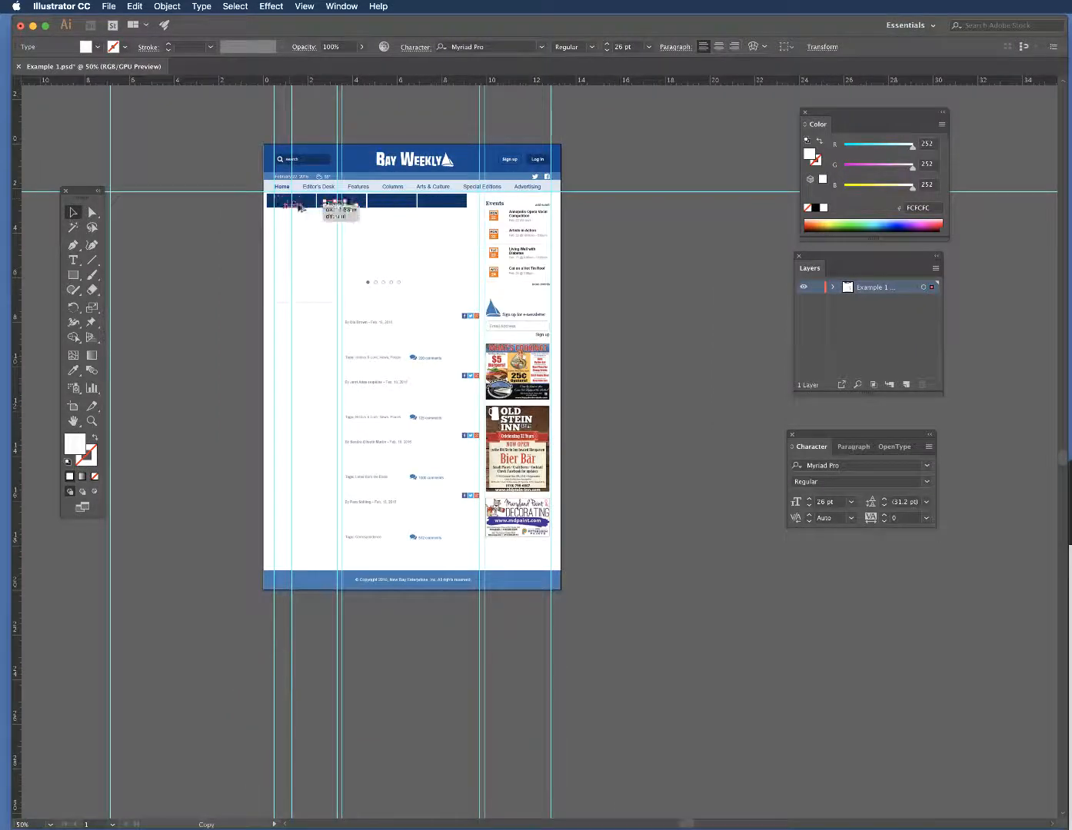
key("super+z")
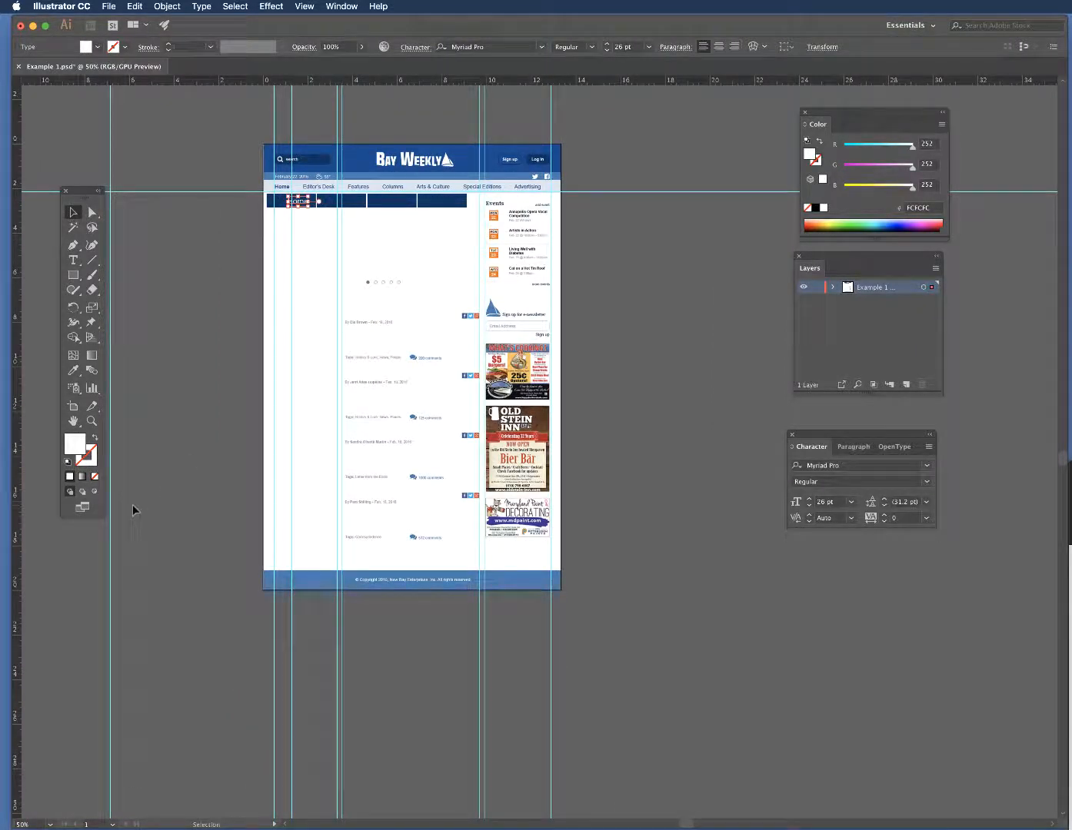
Step: Place a copy of the leftmost "Home" text on the third navy rectangle
key("z")
left_click(371, 260)
scroll(461, 419, "down", 3)
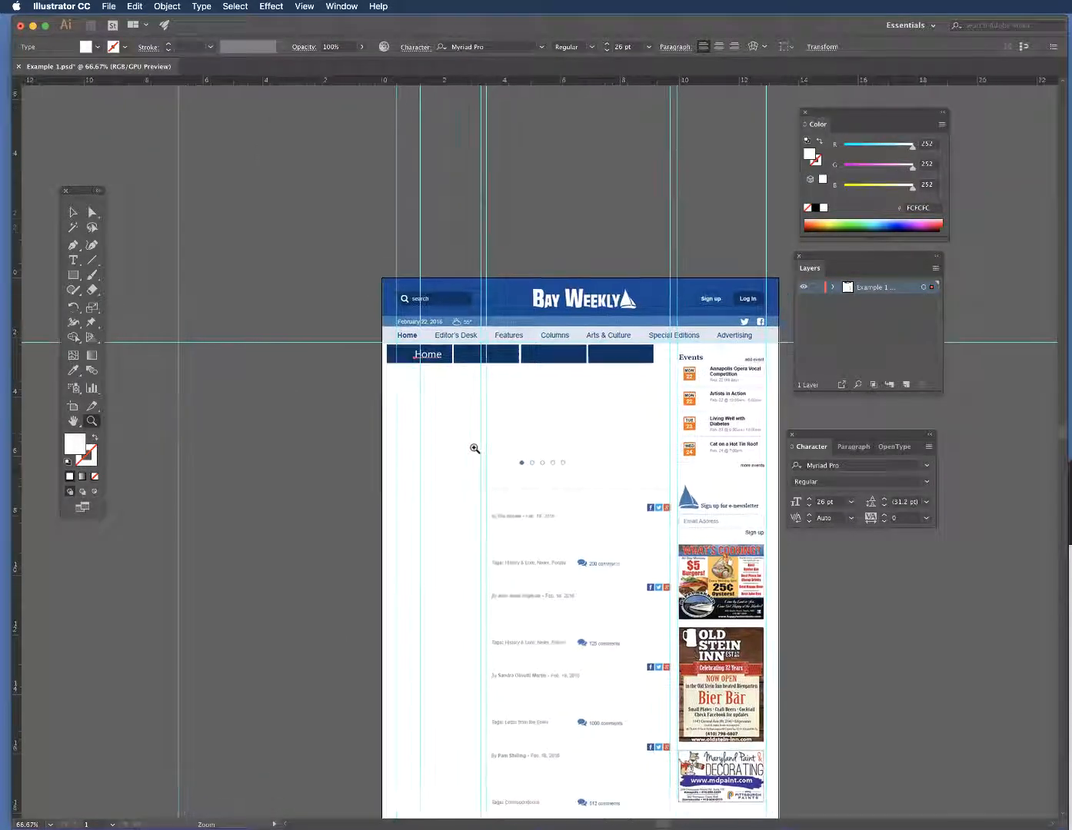
left_click(569, 413)
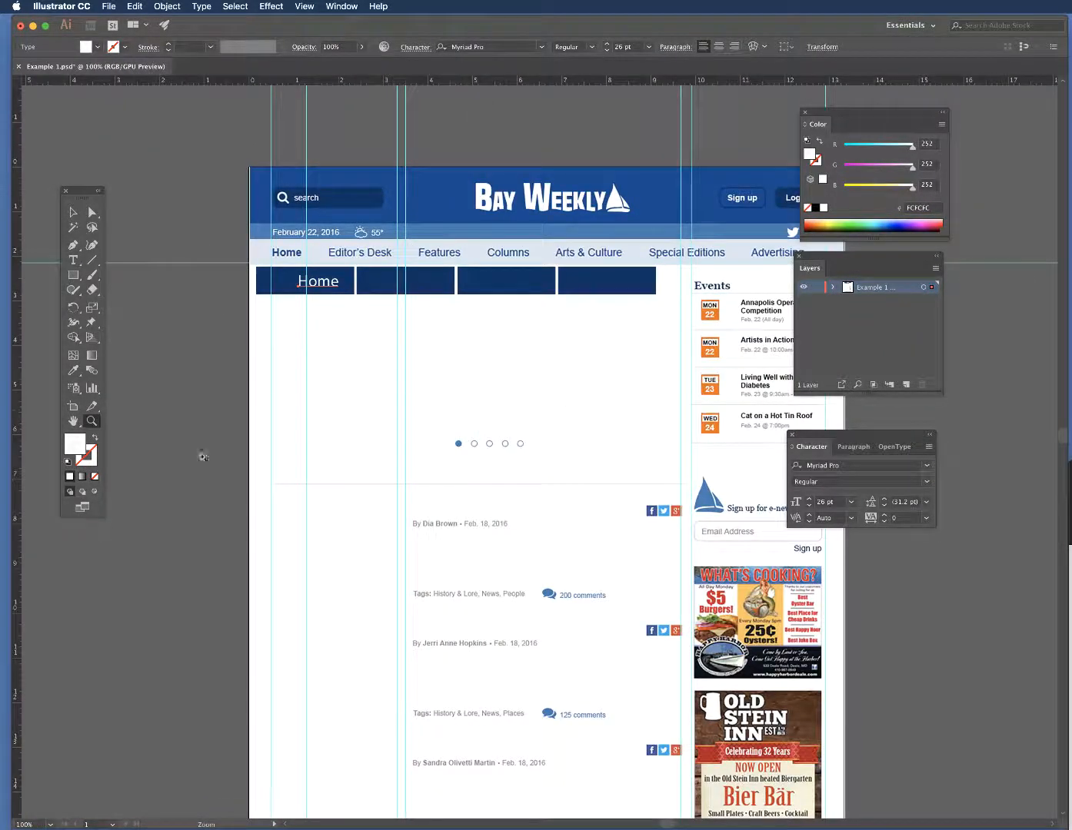
key("v")
left_click(320, 282)
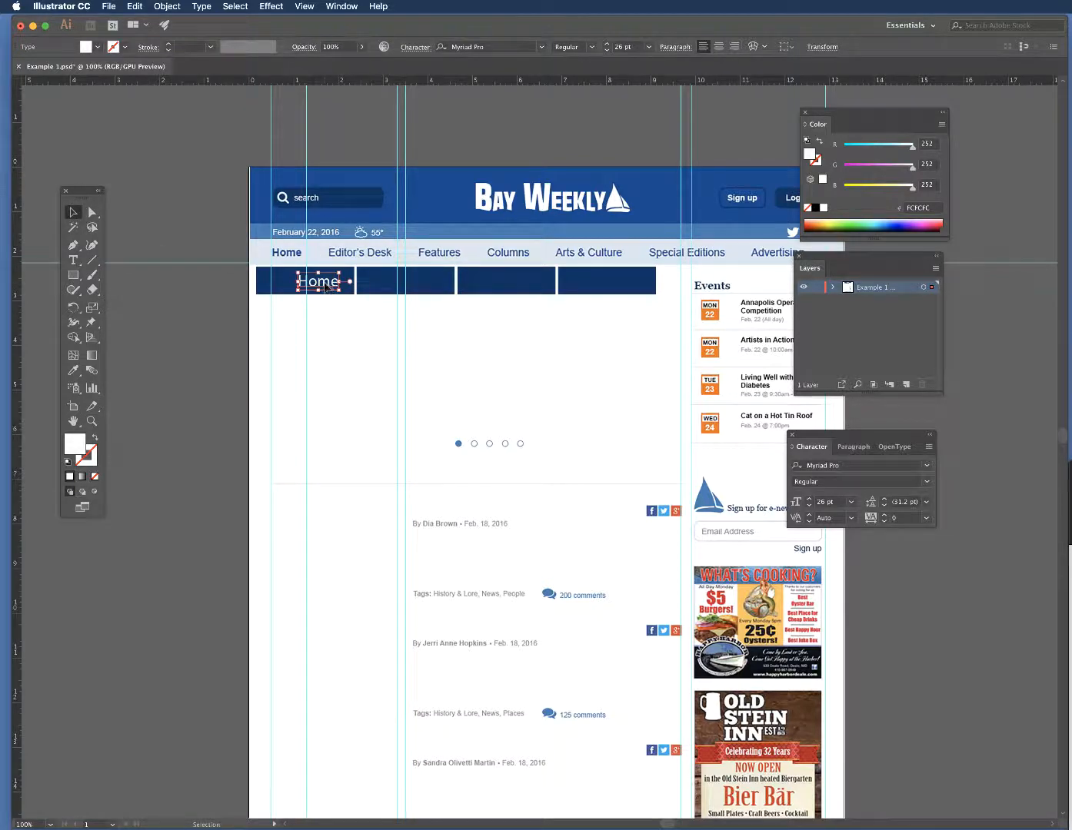
left_click_drag(324, 283, 518, 286)
scroll(325, 284, "up", 1)
scroll(441, 284, "down", 1)
scroll(457, 287, "down", 1)
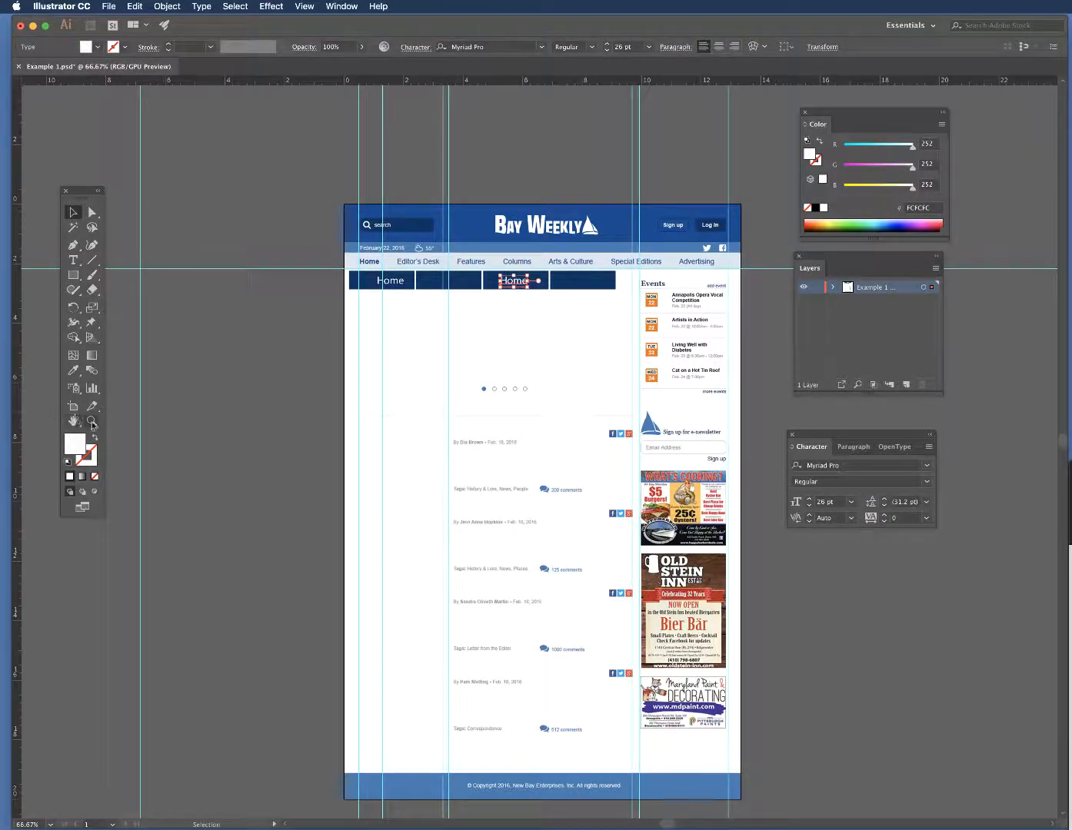
Step: Copy the third rectangle's "Home" text onto the second navy rectangle at the same height
left_click(92, 421)
left_click(547, 364)
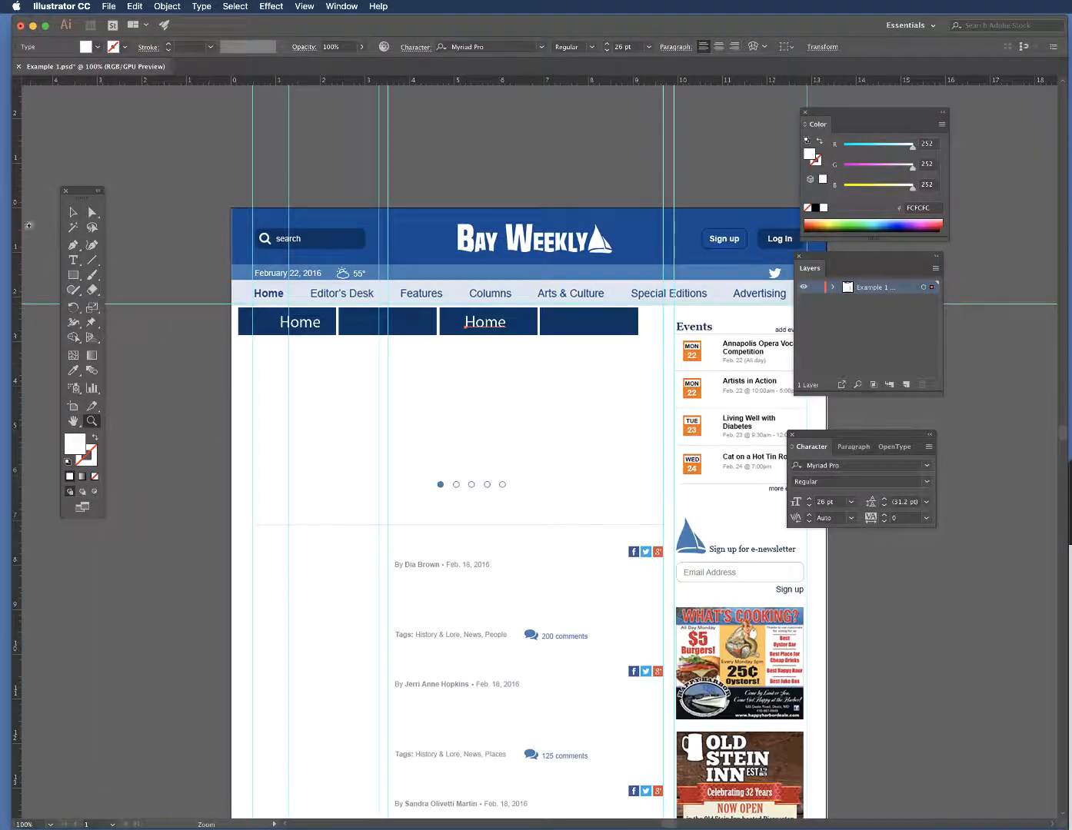
left_click(73, 212)
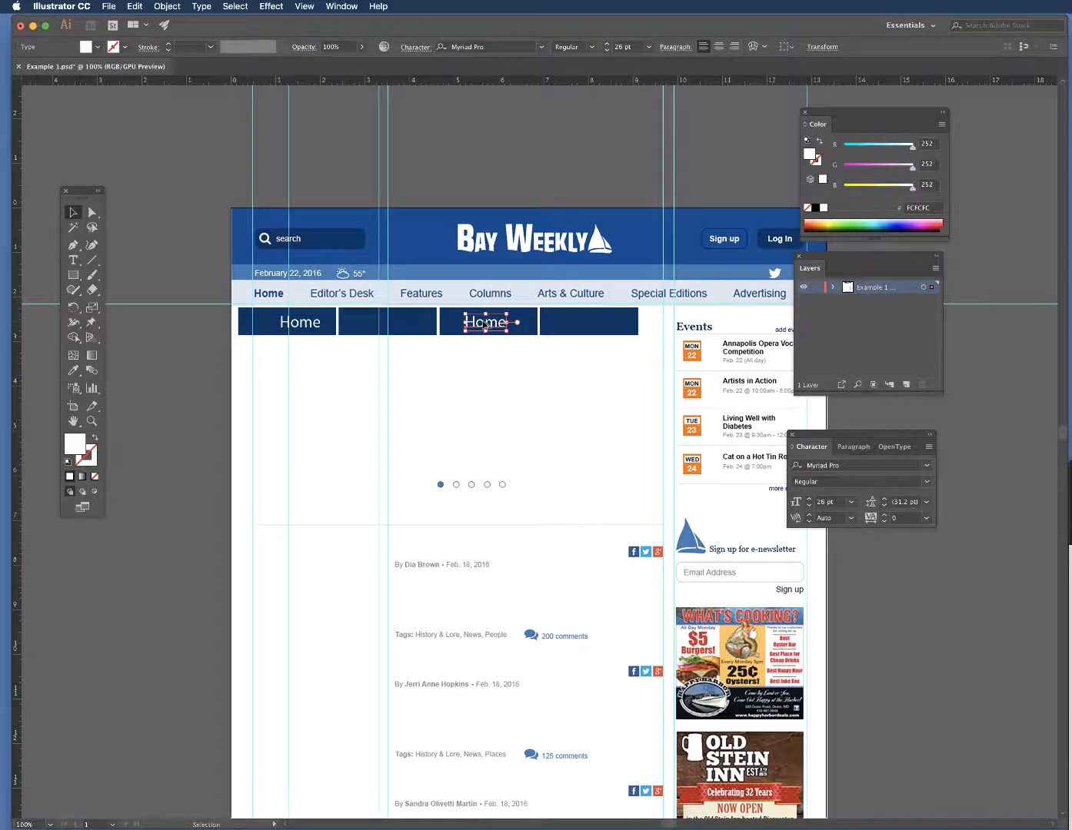
left_click_drag(483, 325, 391, 329)
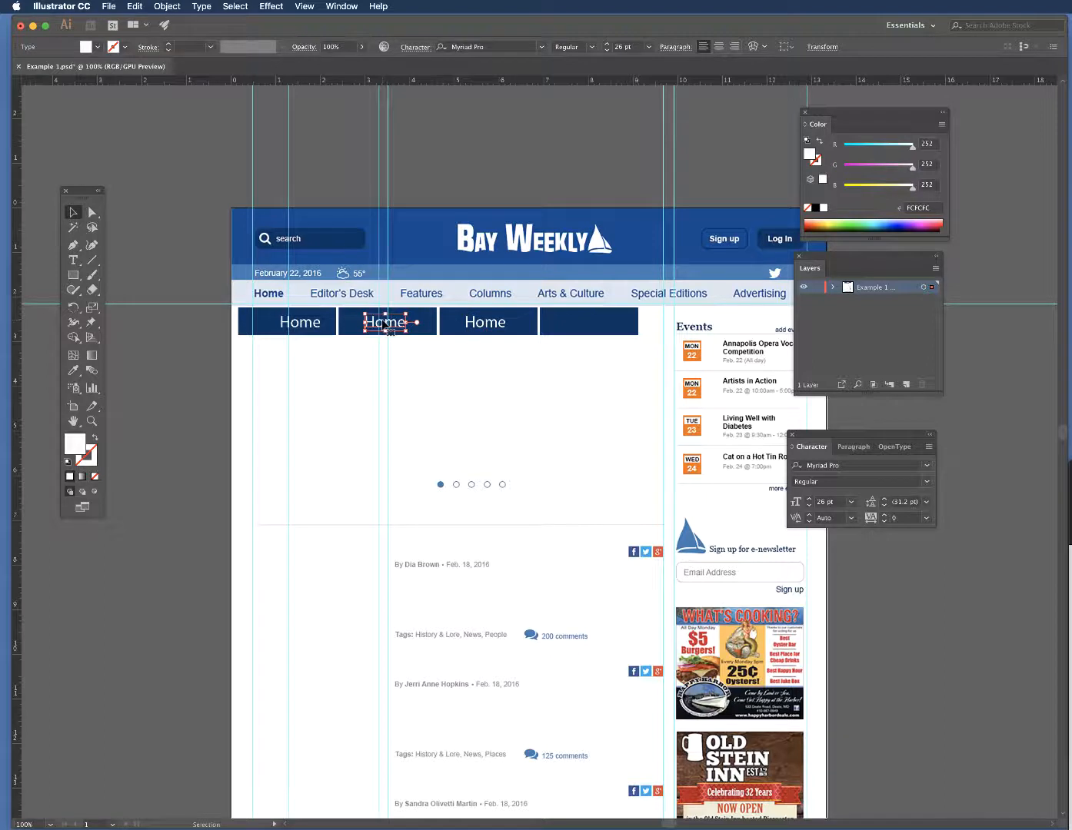
Step: Move the third rectangle's "Home" text onto the fourth rectangle and place a copy of it back on the third
left_click(486, 325)
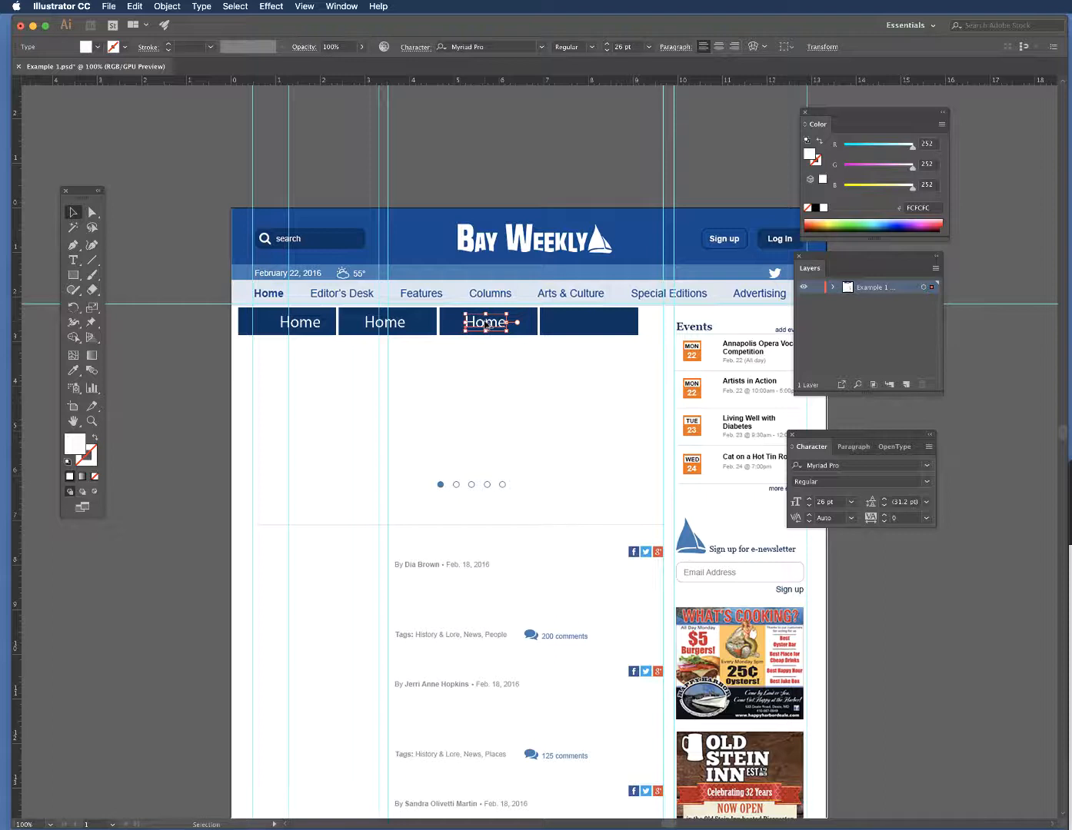
left_click_drag(484, 326, 591, 324)
scroll(590, 323, "up", 2)
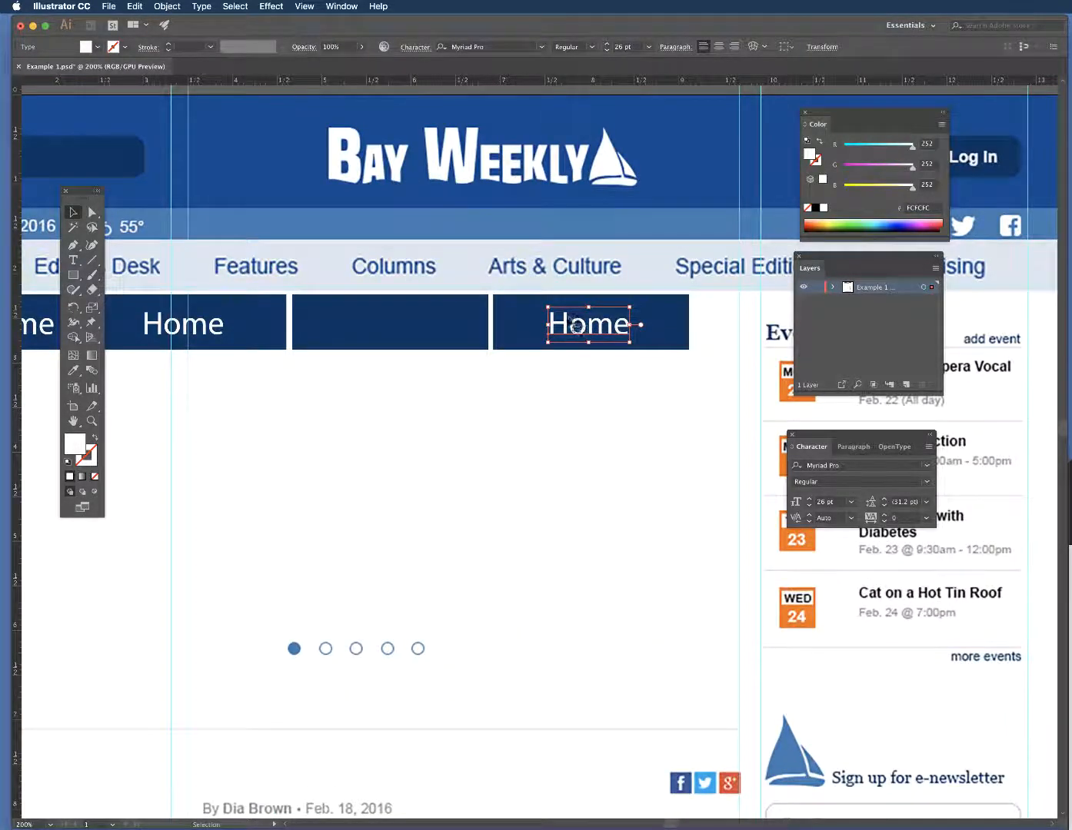
left_click_drag(605, 332, 394, 328)
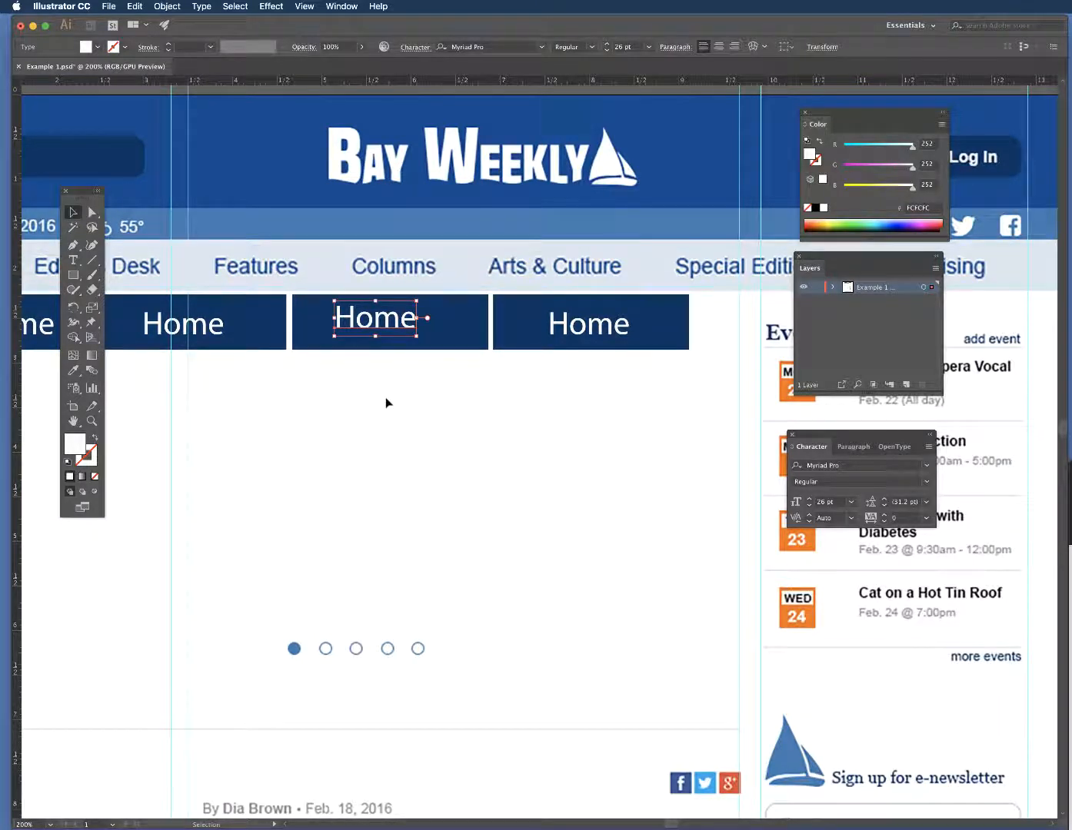
Step: Delete the second, third and fourth navy rectangles together with their "Home" texts
left_click(92, 422)
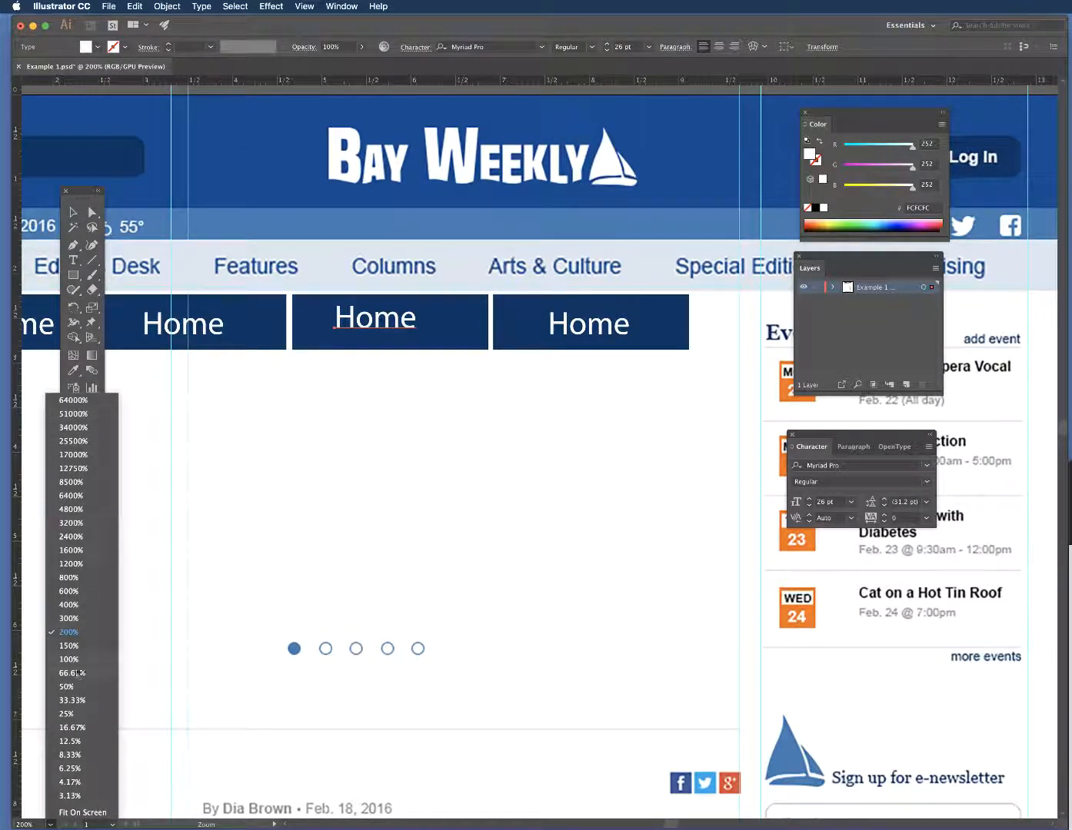
left_click(69, 645)
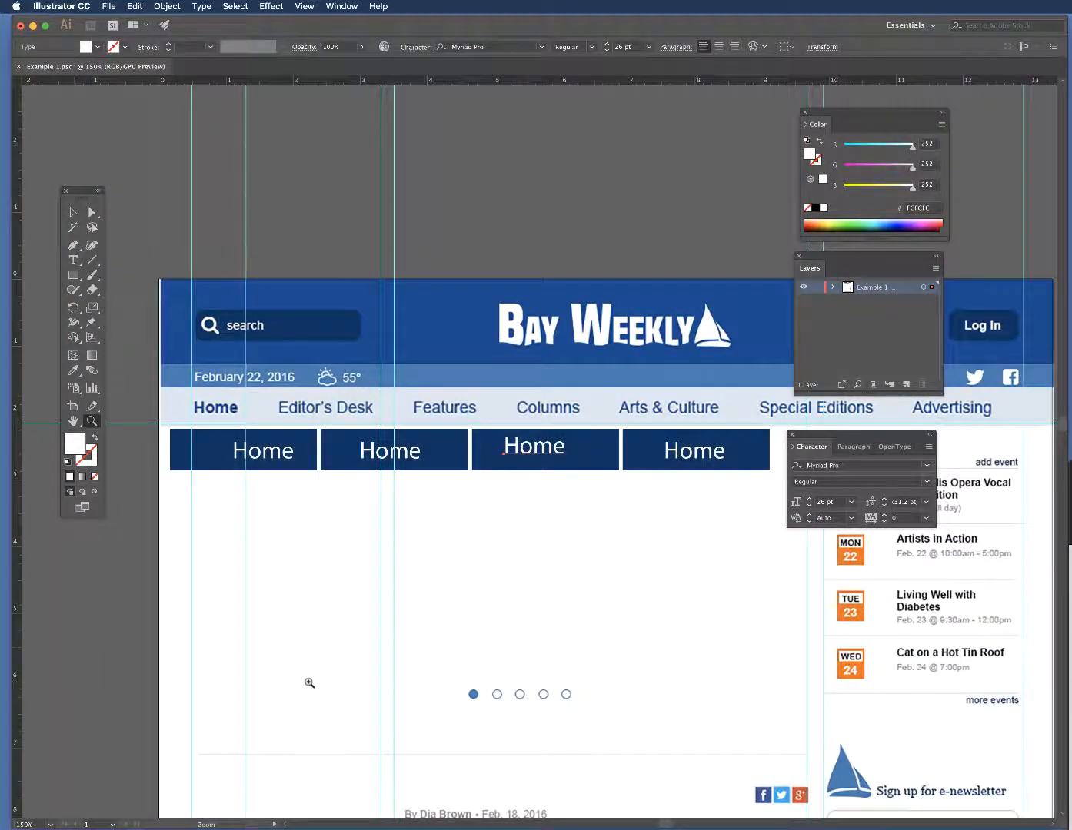
scroll(311, 681, "down", 3)
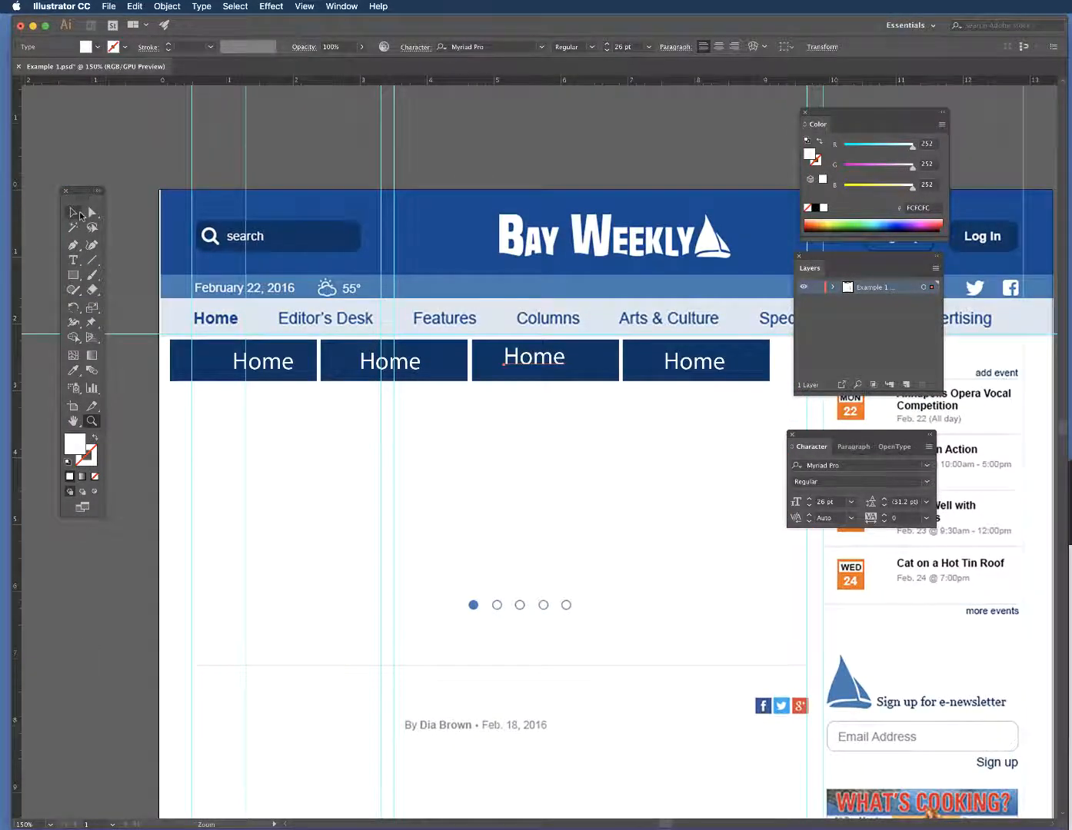
left_click(73, 212)
left_click(534, 358)
left_click(722, 376)
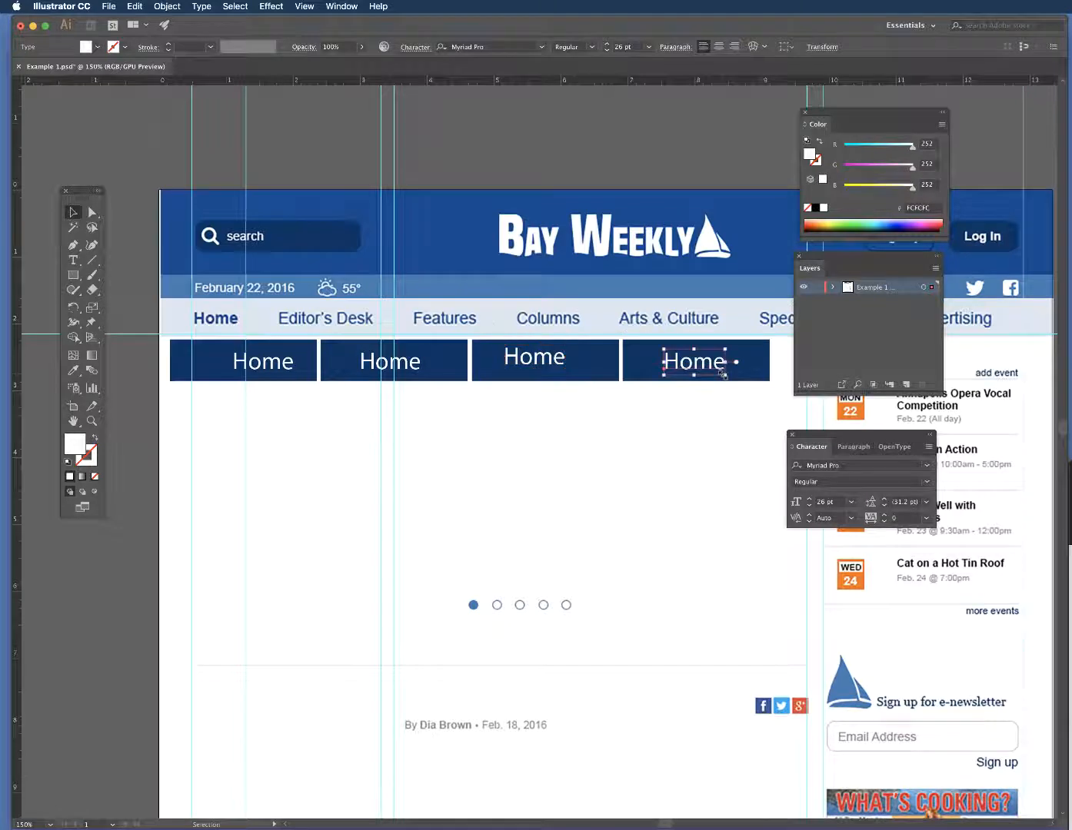
key("Delete")
left_click(741, 383)
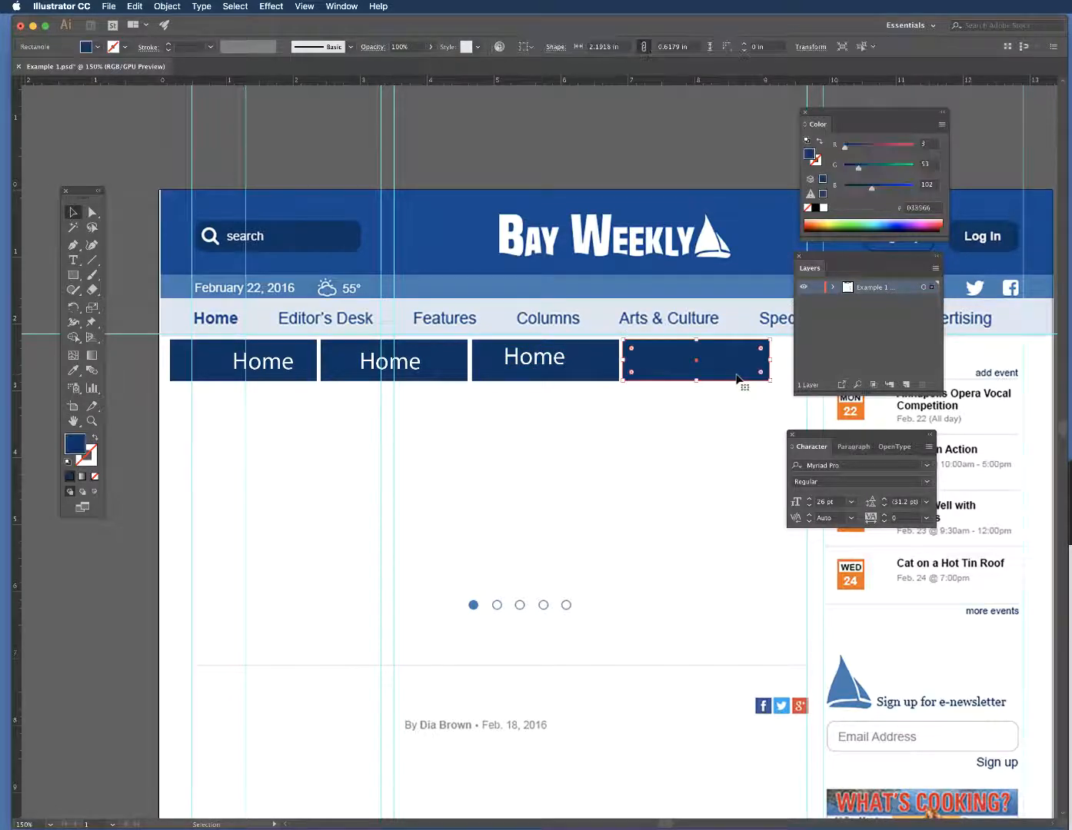
key("Delete")
left_click(565, 368)
key("Delete")
left_click(587, 372)
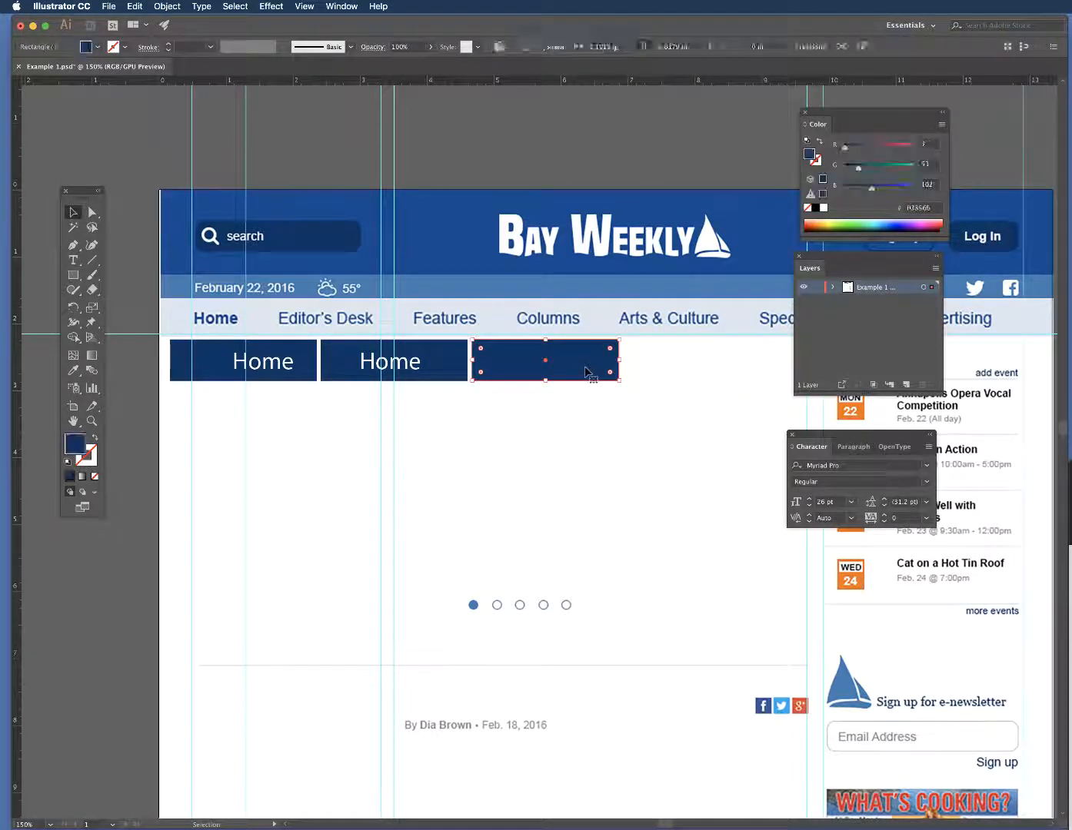
key("Delete")
left_click(460, 371)
key("Delete")
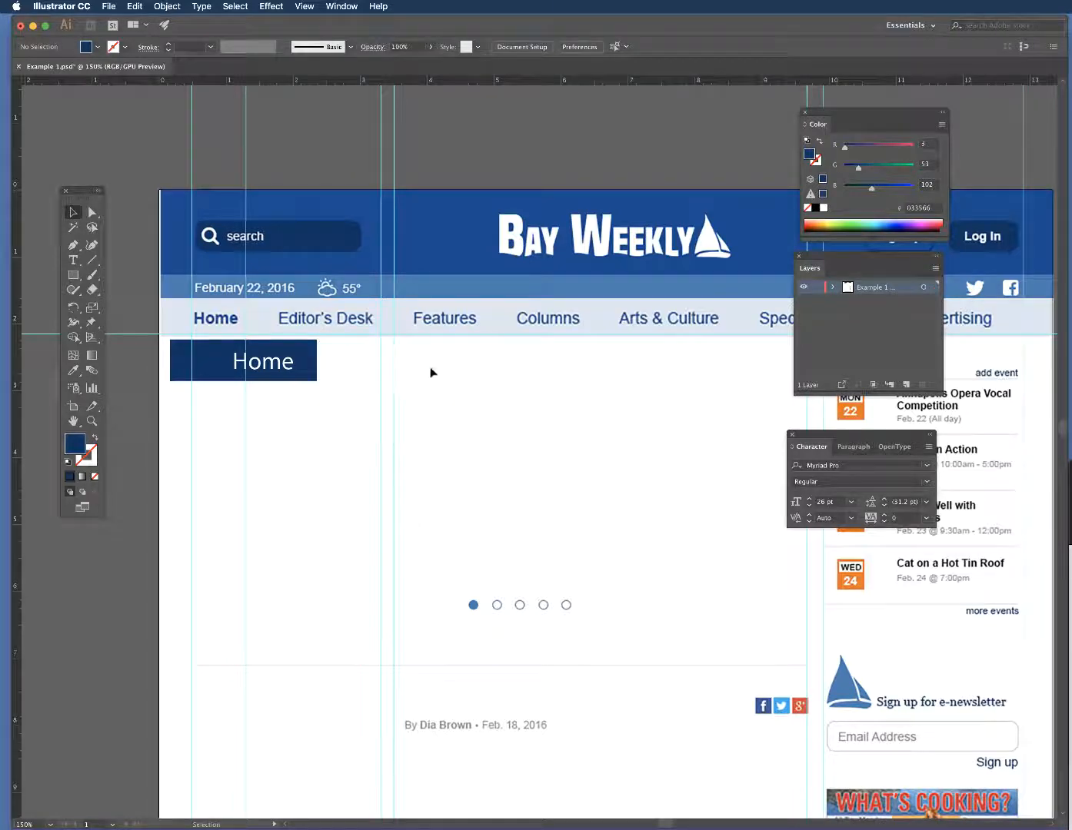
Step: Delete the "Home" text on the remaining navy rectangle and unlock all objects
left_click(268, 364)
key("Delete")
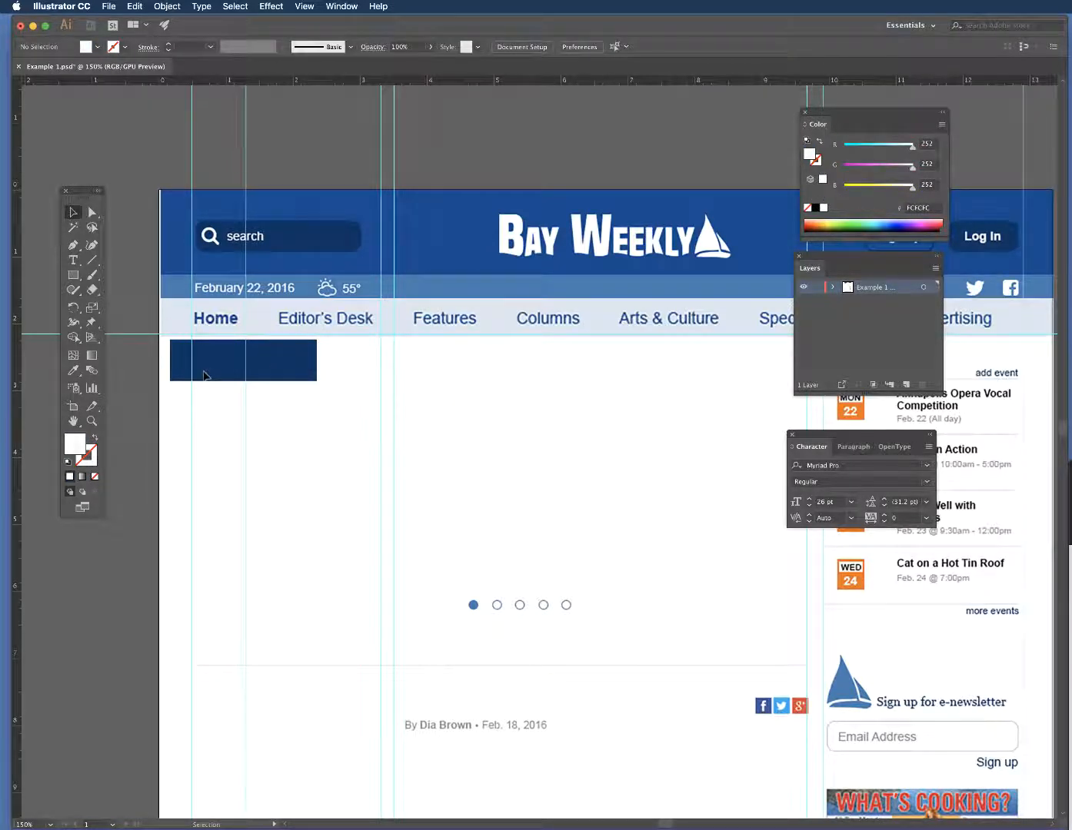
left_click(168, 6)
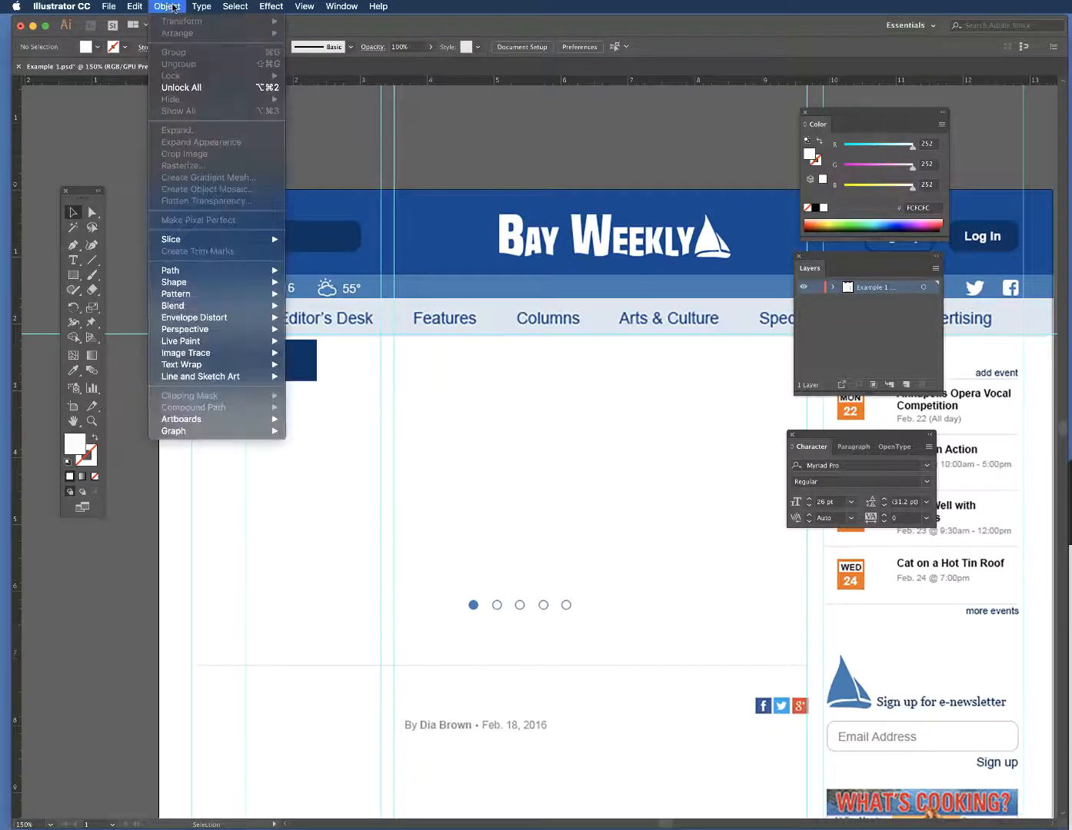
left_click(178, 89)
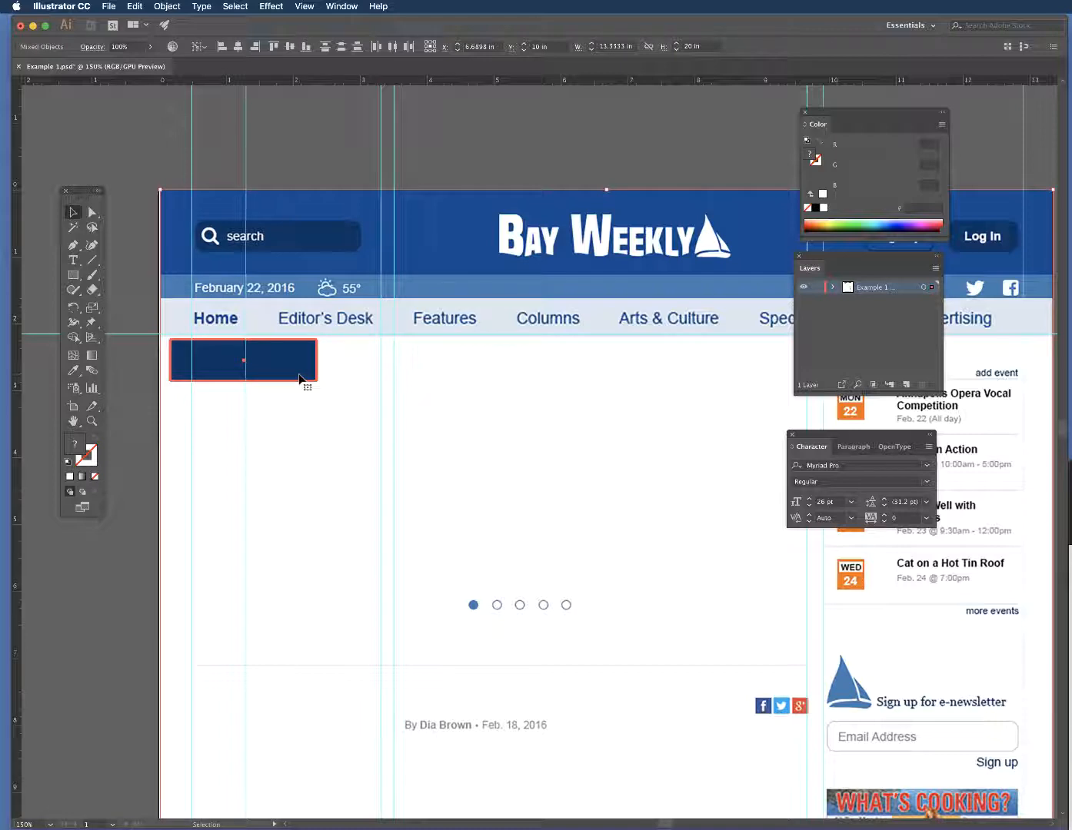
key("Delete")
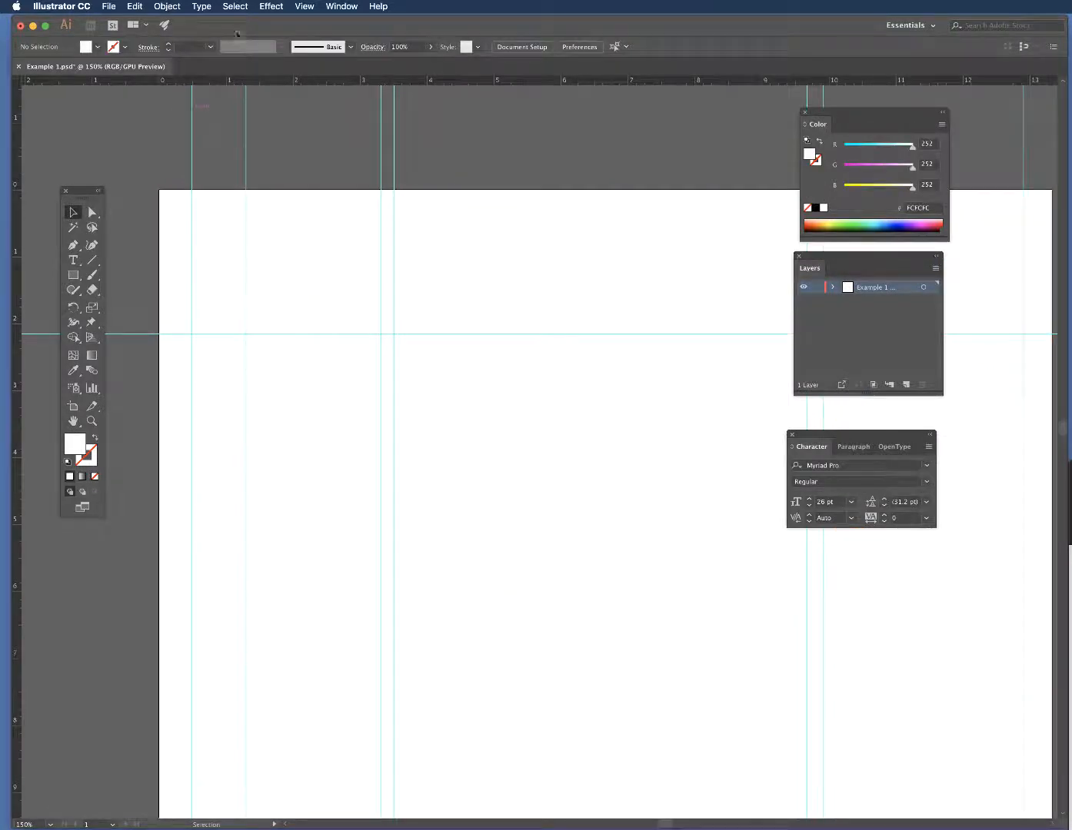
left_click(134, 6)
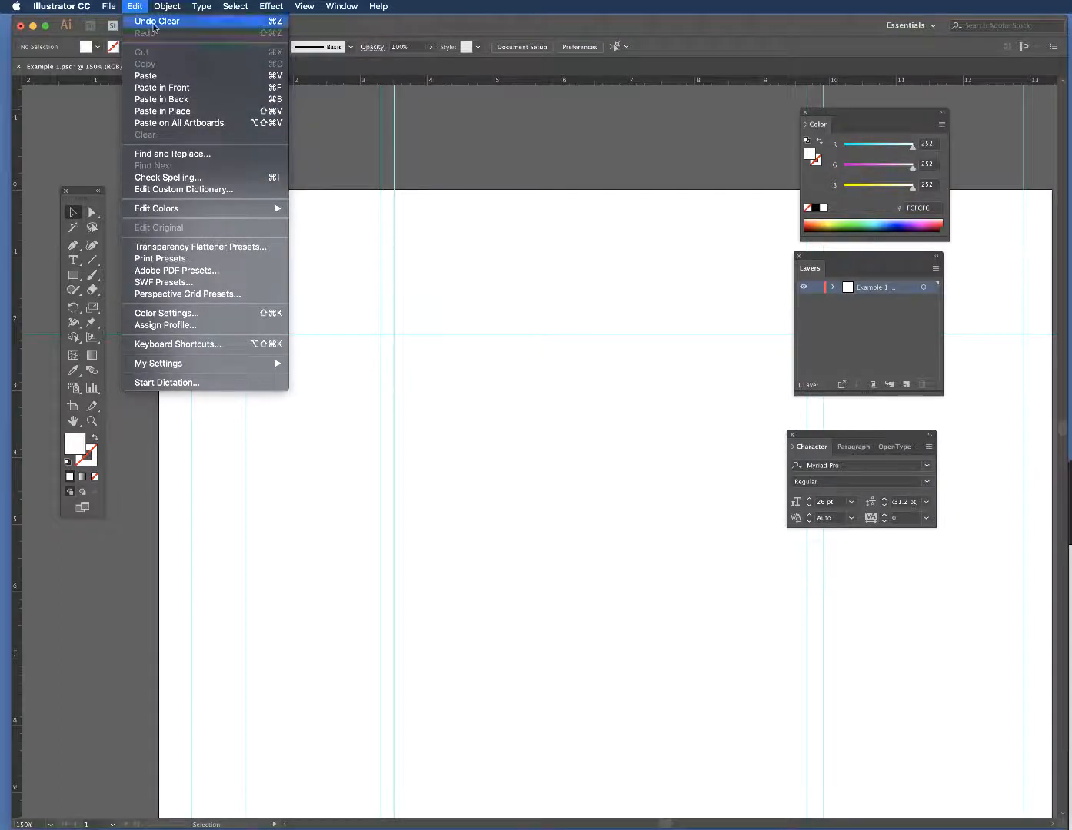
left_click(142, 21)
left_click(123, 225)
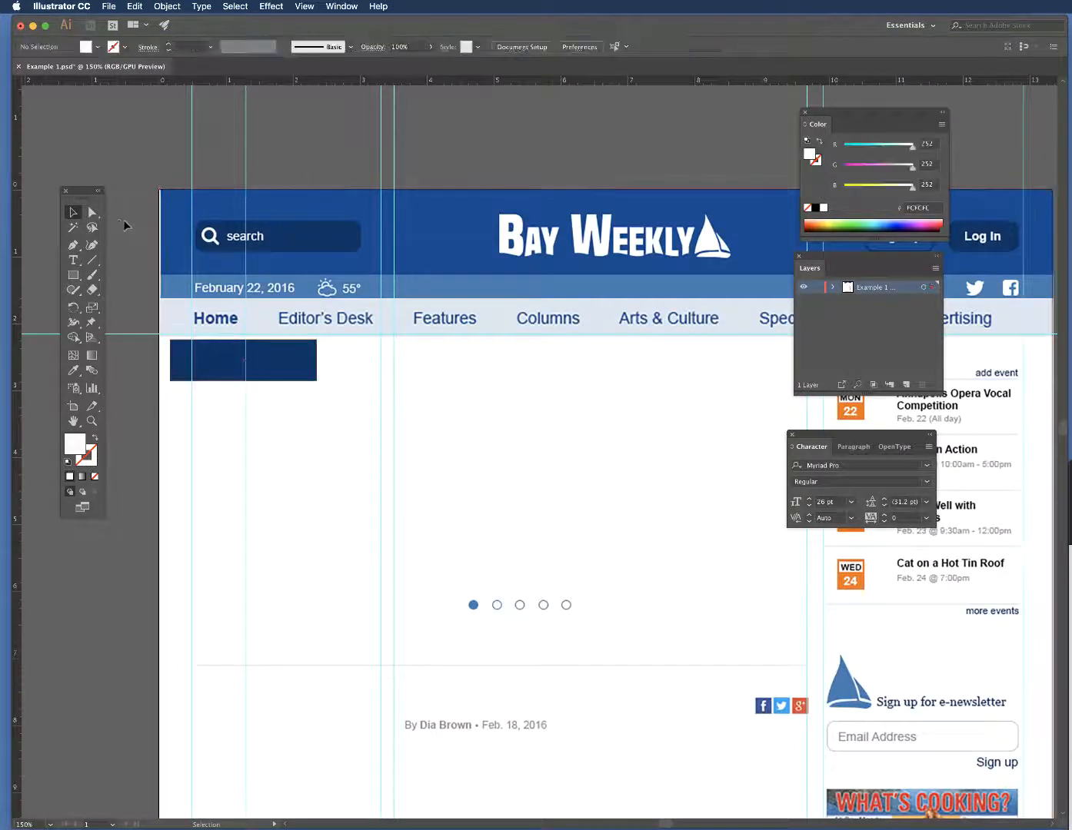
Step: Delete the remaining navy rectangle and nudge the mockup image one increment left to meet the artboard edge
left_click(299, 373)
key("Delete")
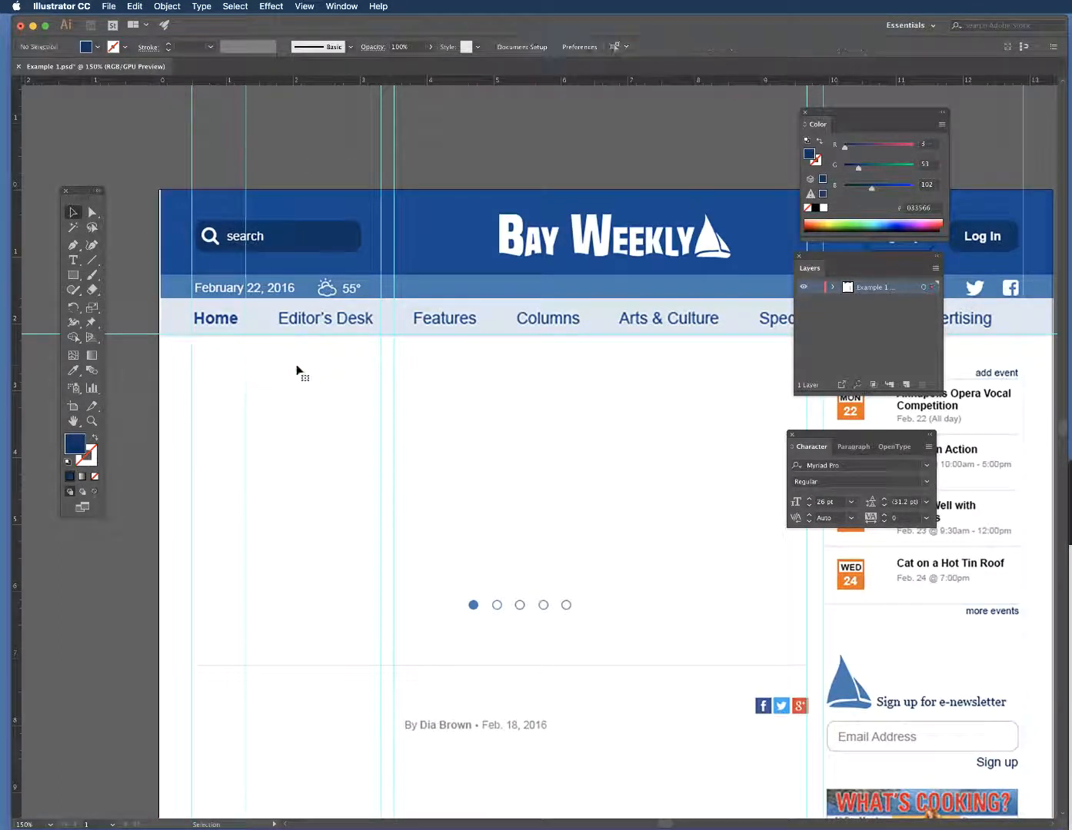
left_click(249, 222)
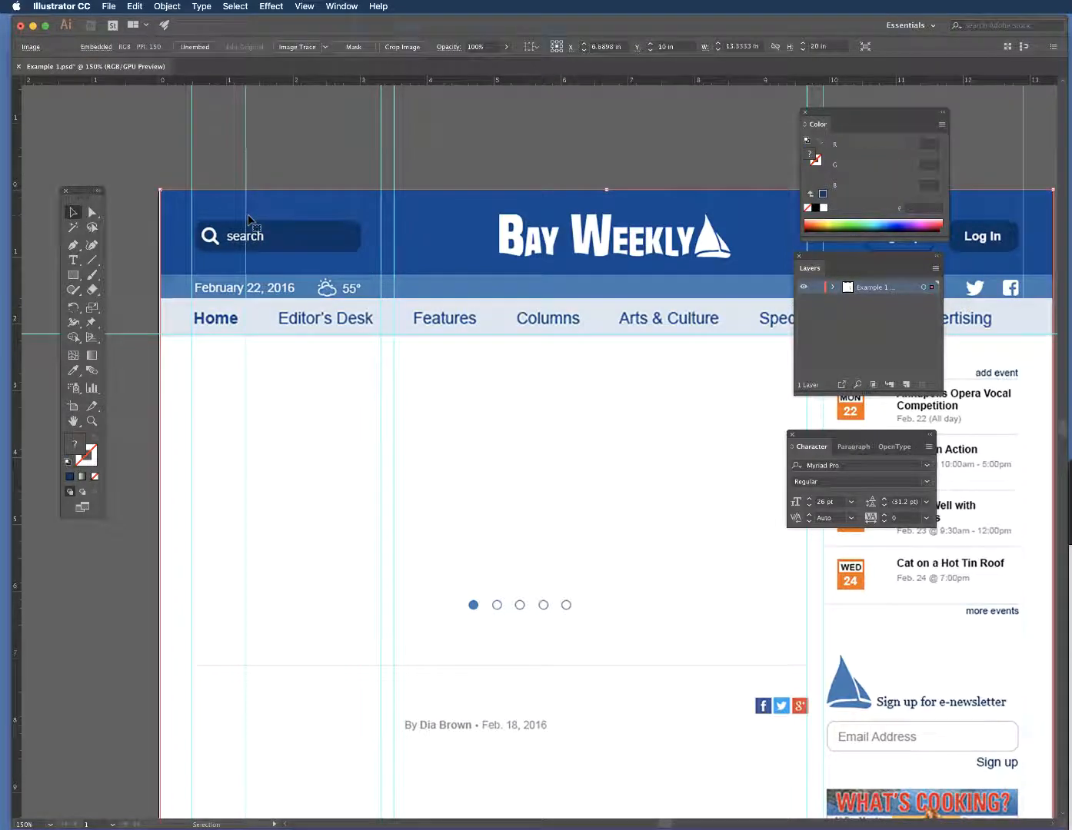
key("Left")
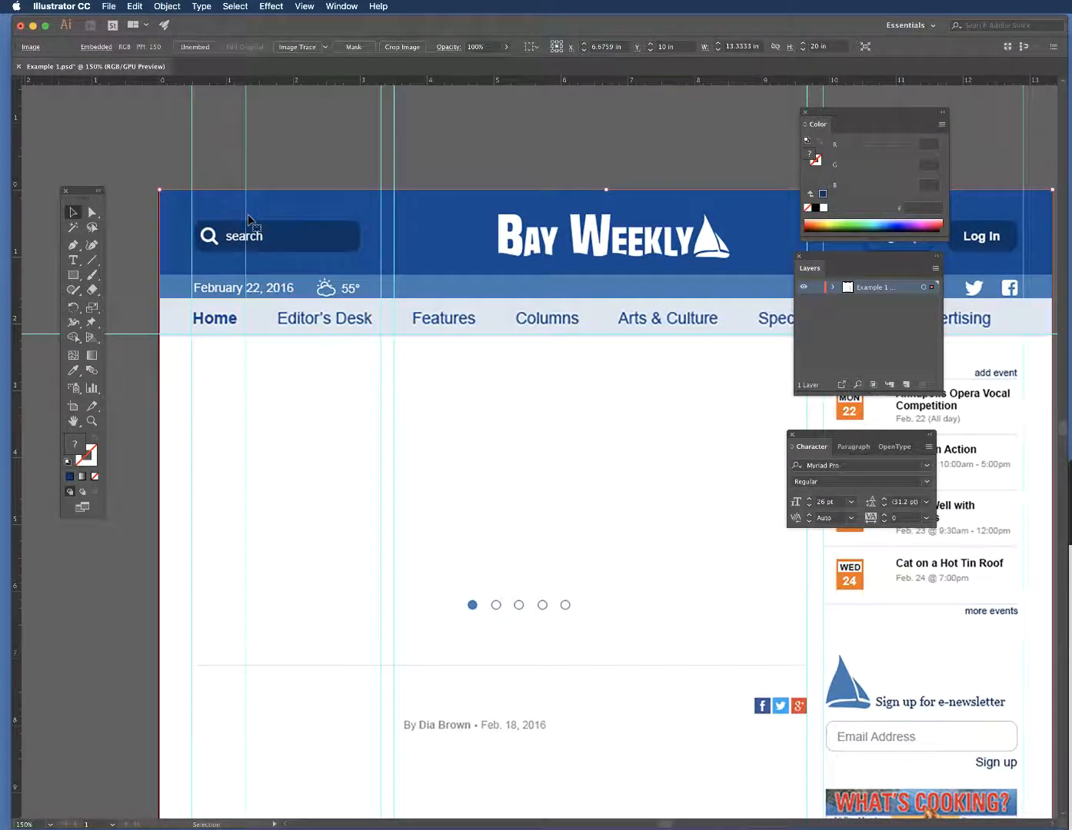
Step: Lock the mockup image and move the Color panel further aside from the page header
scroll(224, 148, "down", 1)
left_click(167, 7)
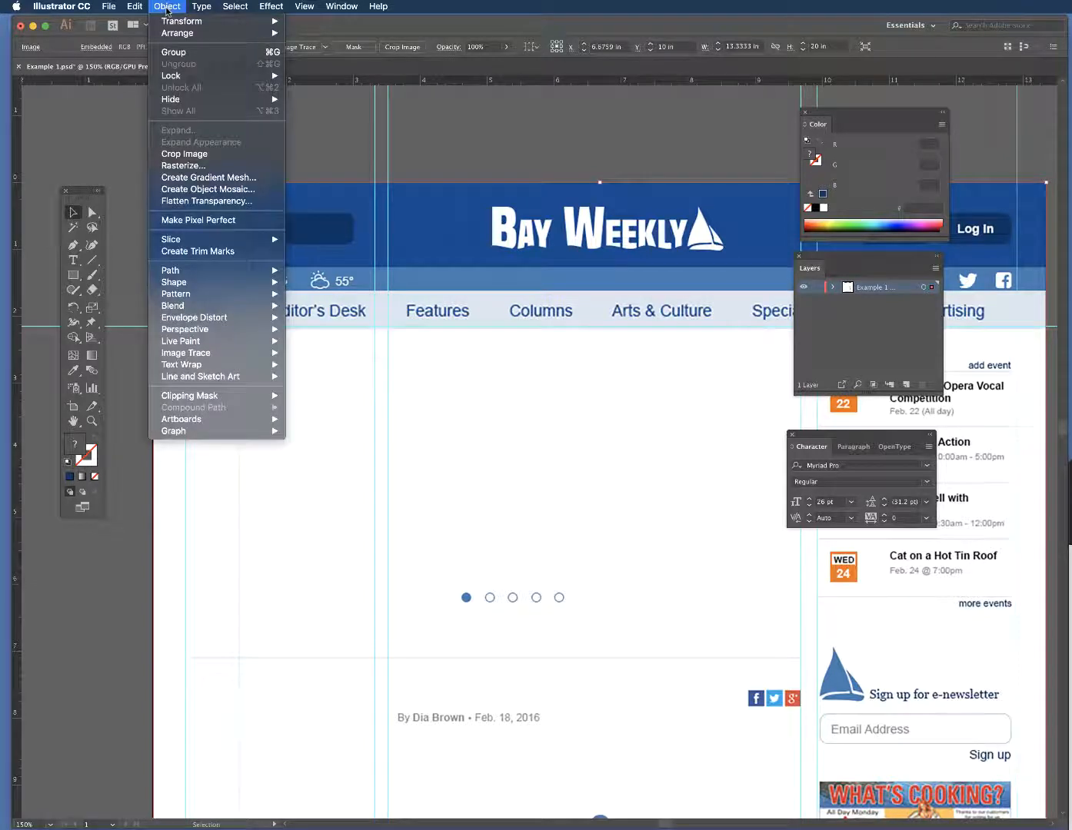
mouse_move(175, 77)
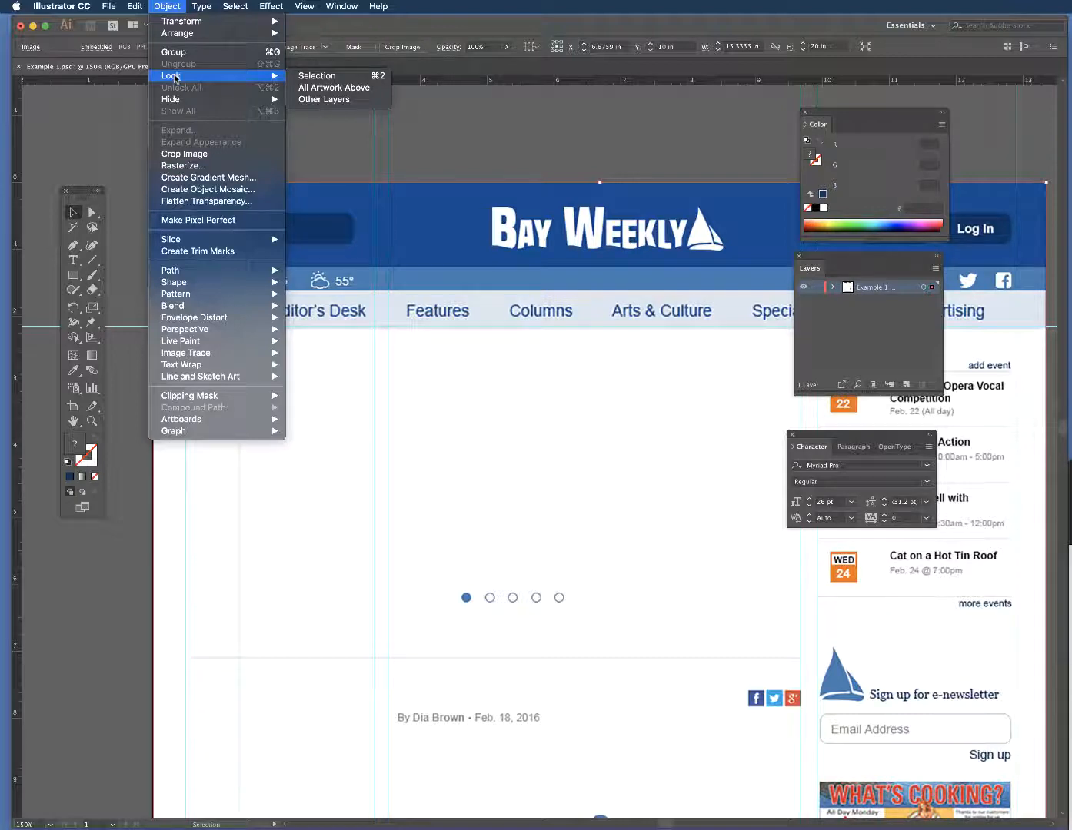
left_click(332, 76)
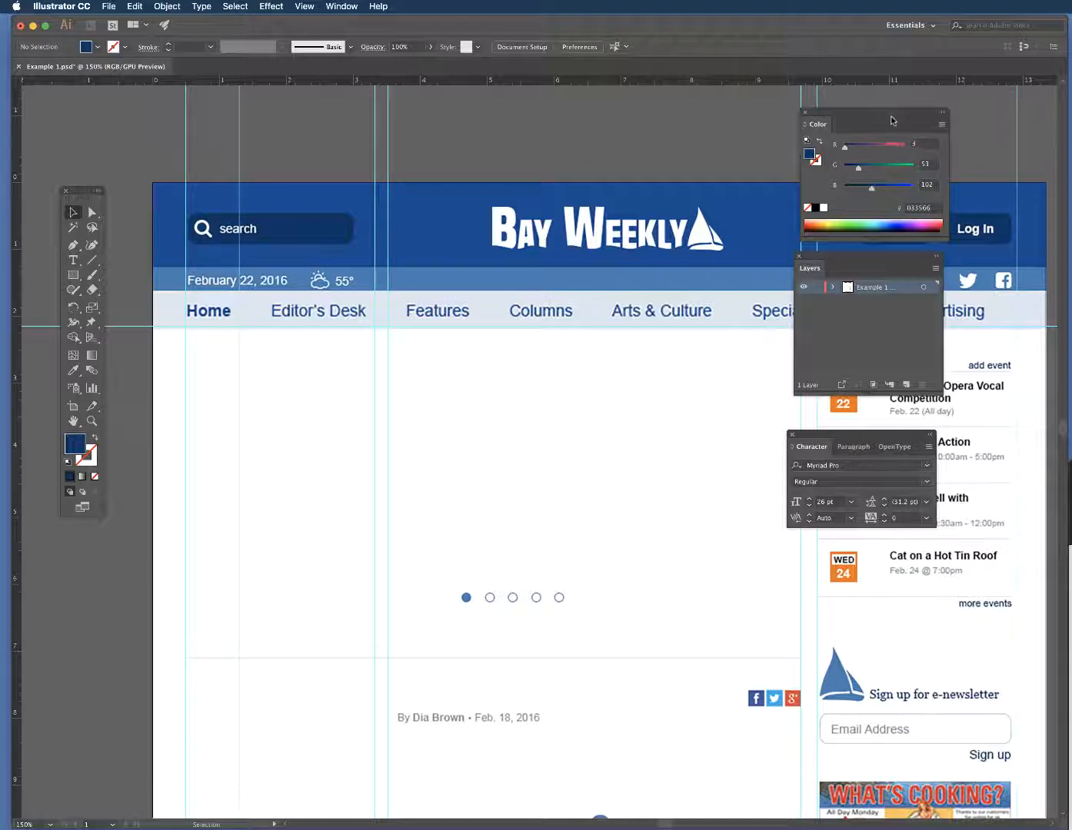
left_click_drag(867, 112, 938, 121)
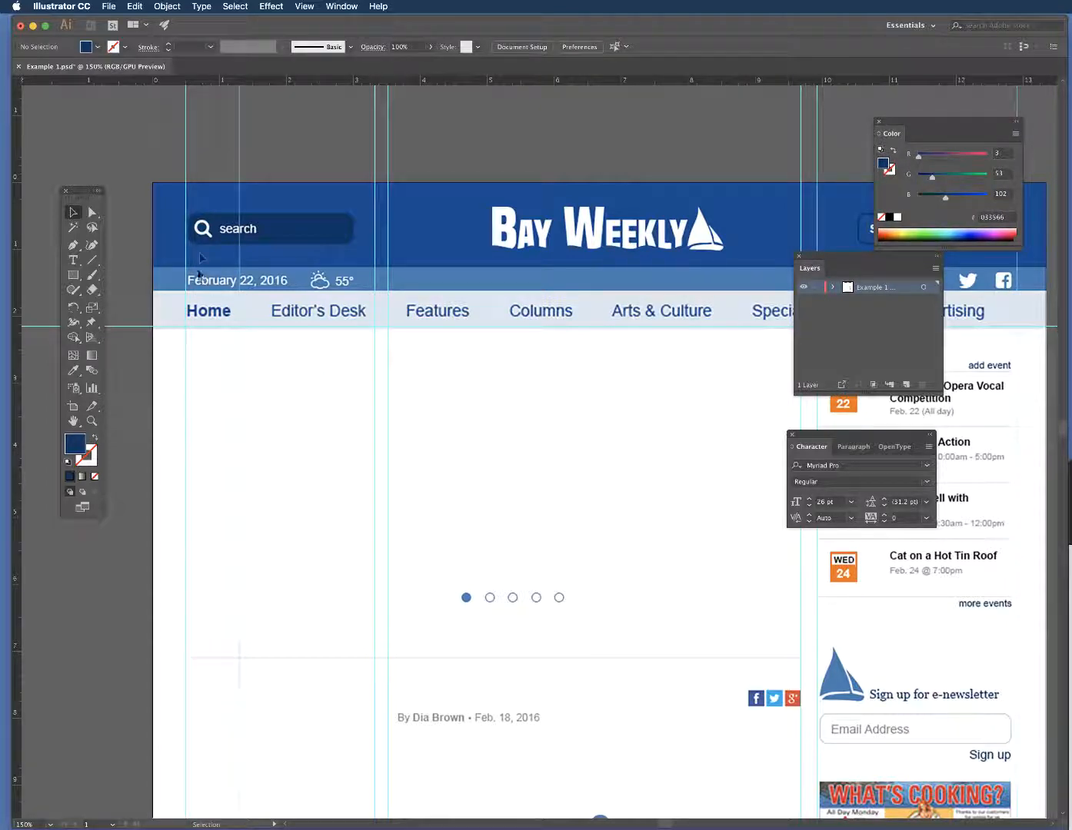
Step: Open slider01.jpg from the images folder inside Mock up Tutorial
left_click(108, 6)
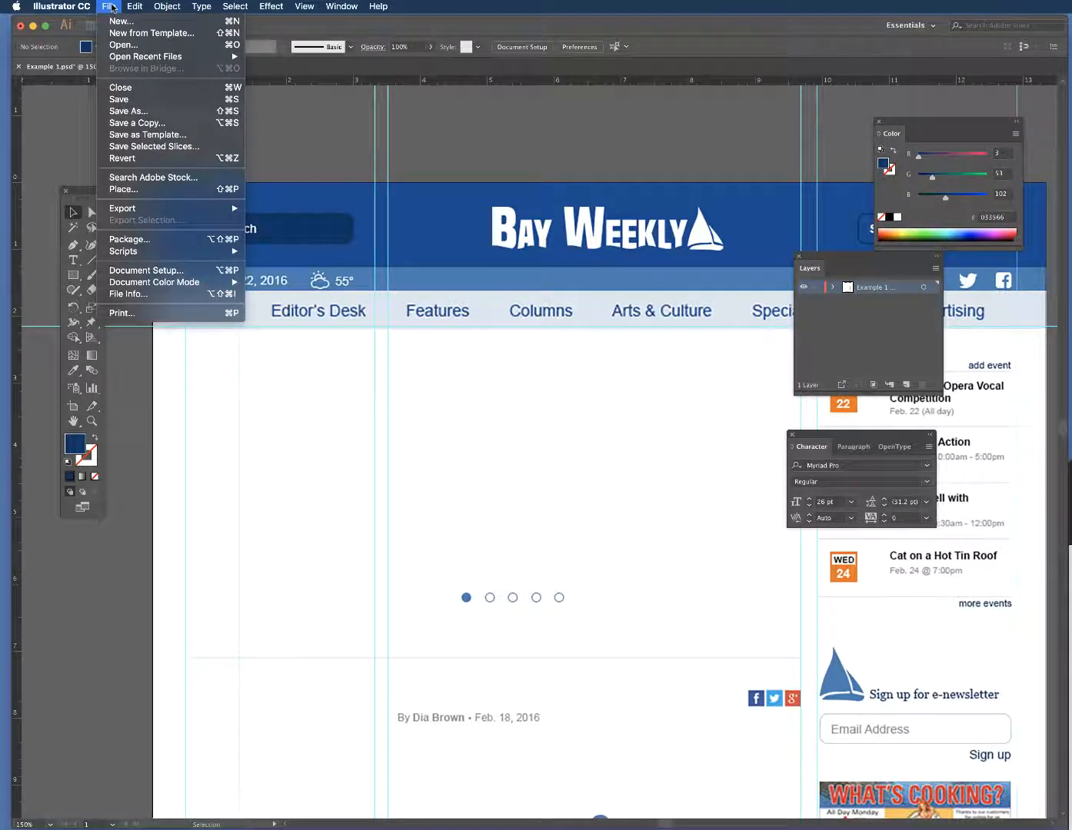
left_click(125, 46)
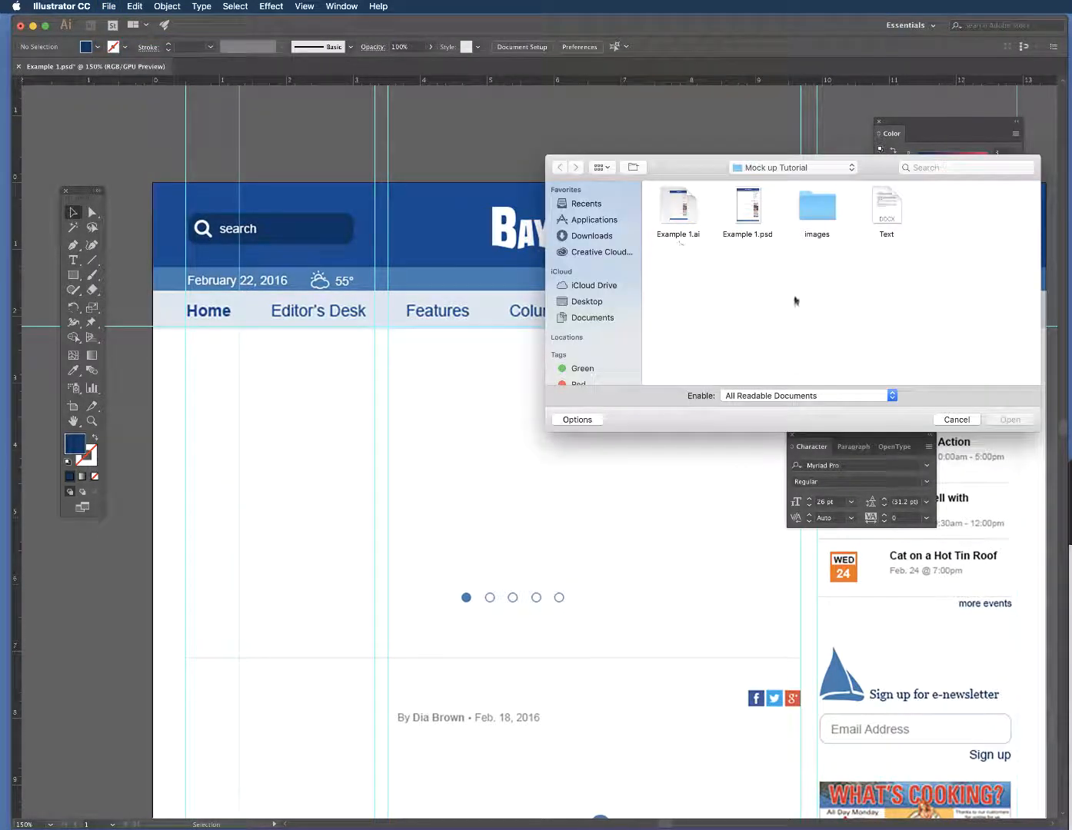
left_click(823, 215)
double_click(823, 215)
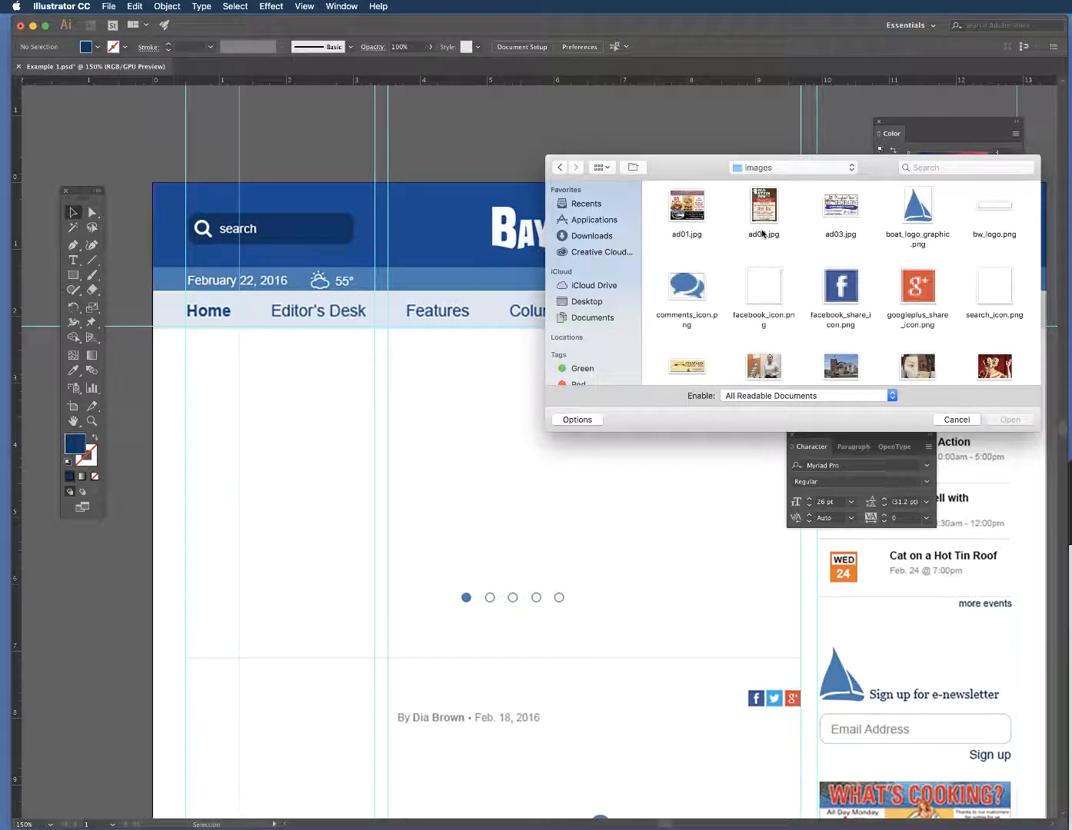
scroll(877, 248, "down", 2)
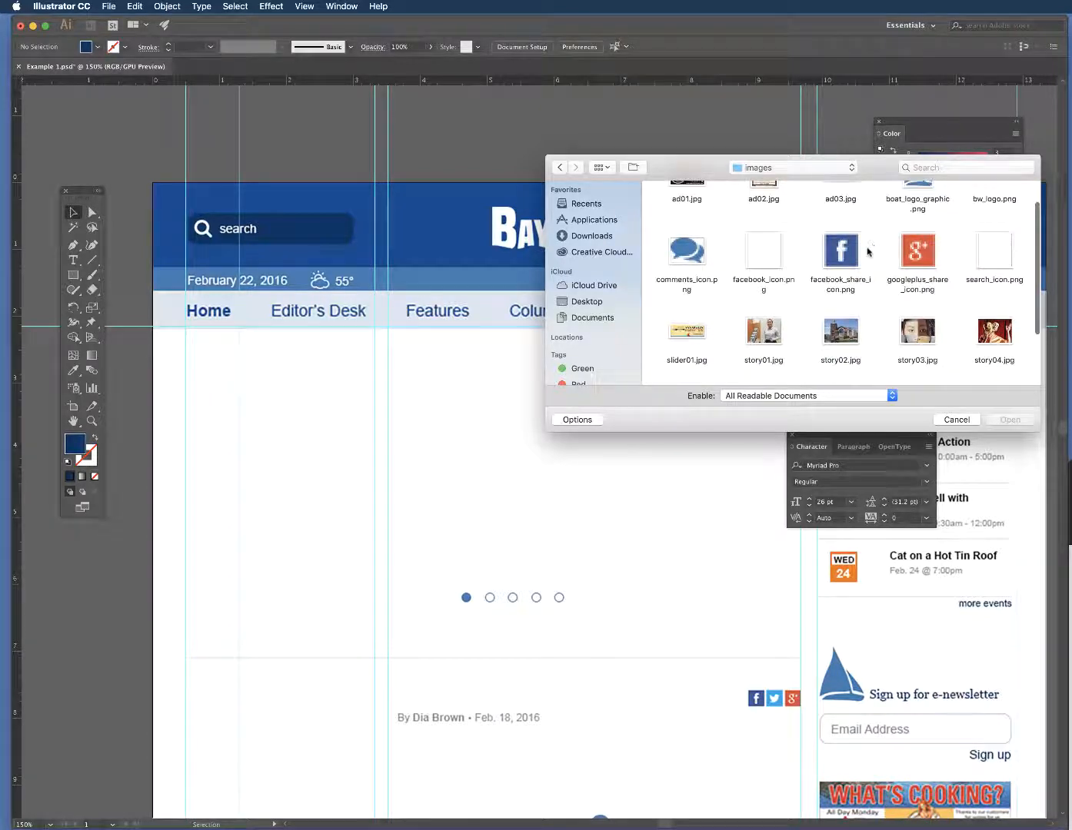
left_click(693, 336)
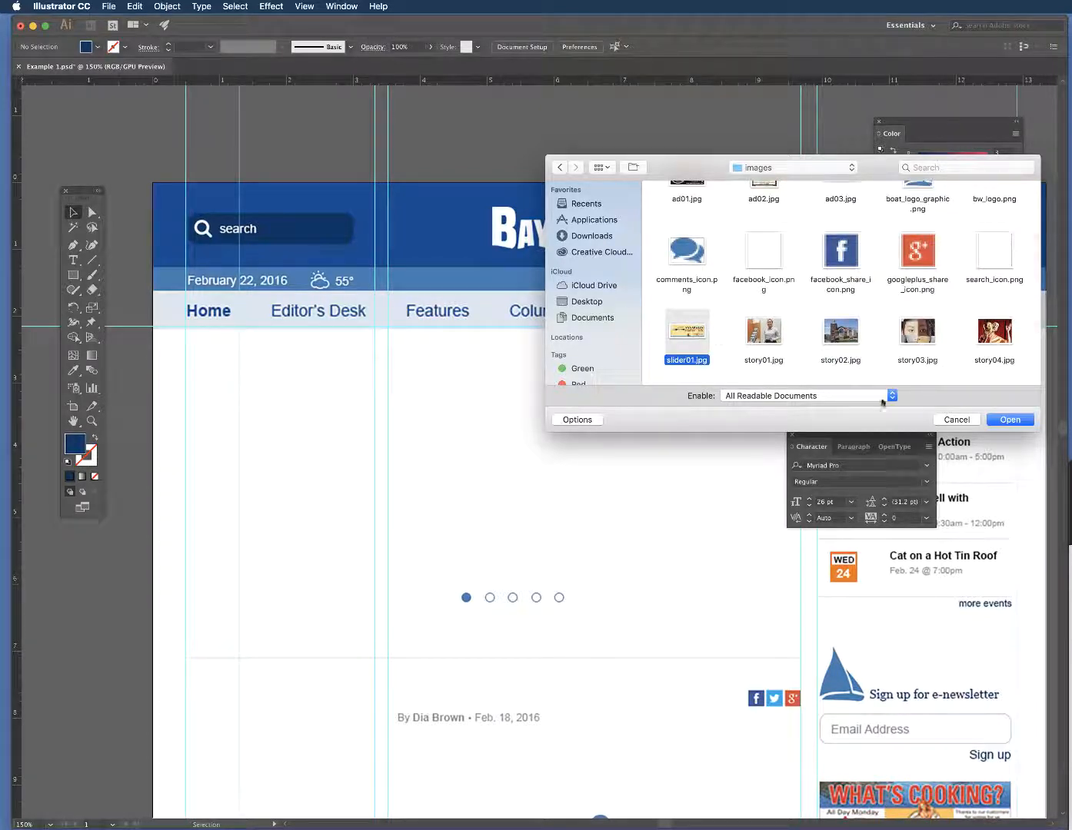
left_click(1015, 422)
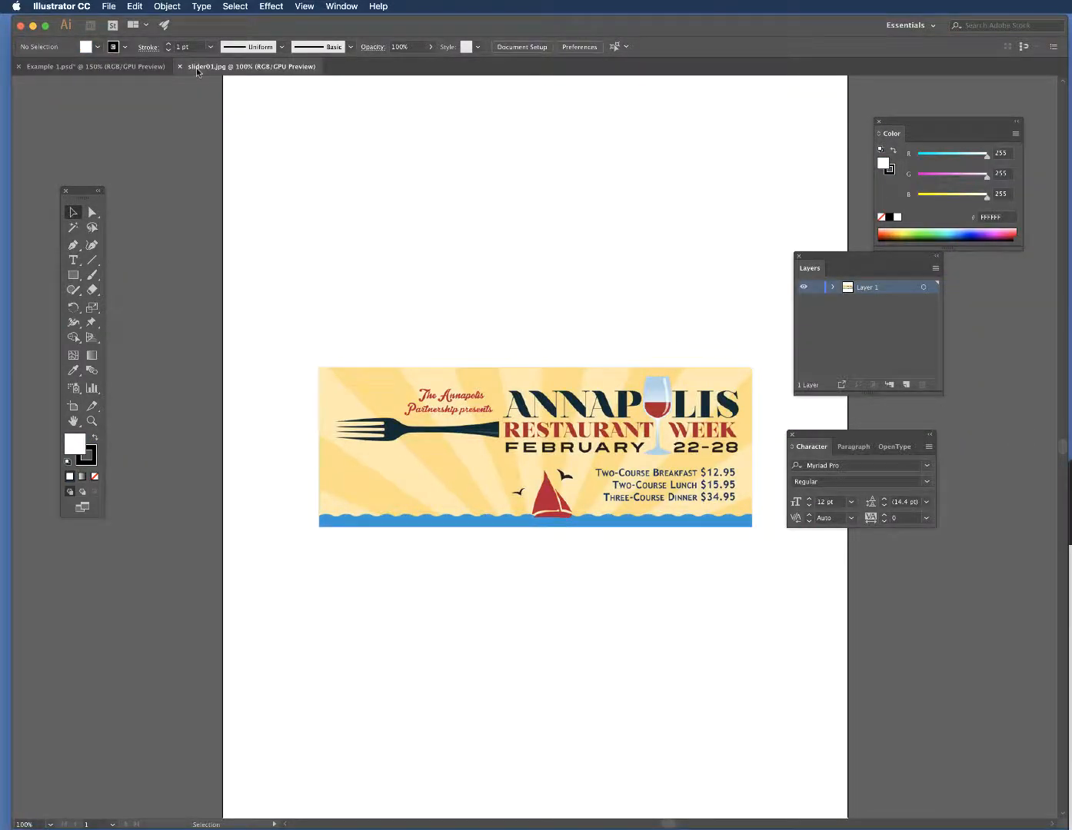
Step: Float the slider01.jpg document in its own window and copy its banner image into the Example 1 mockup below the navigation bar
left_click_drag(197, 71, 567, 166)
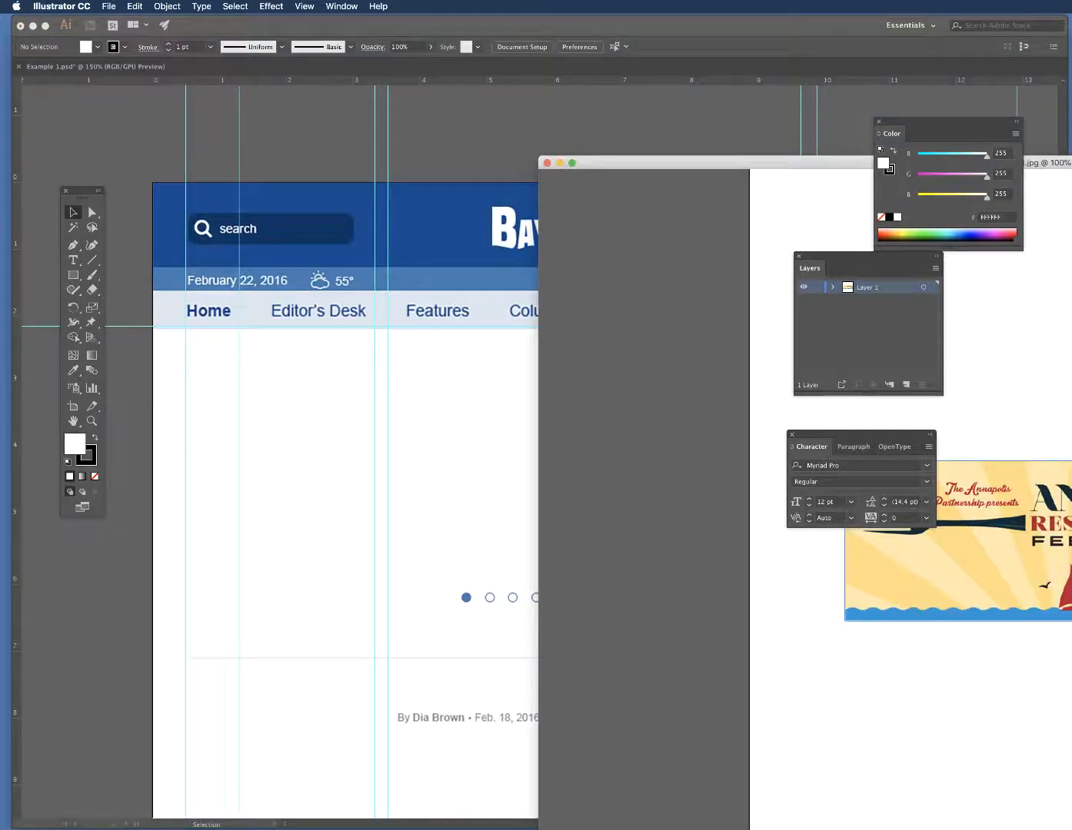
left_click_drag(1015, 483, 365, 439)
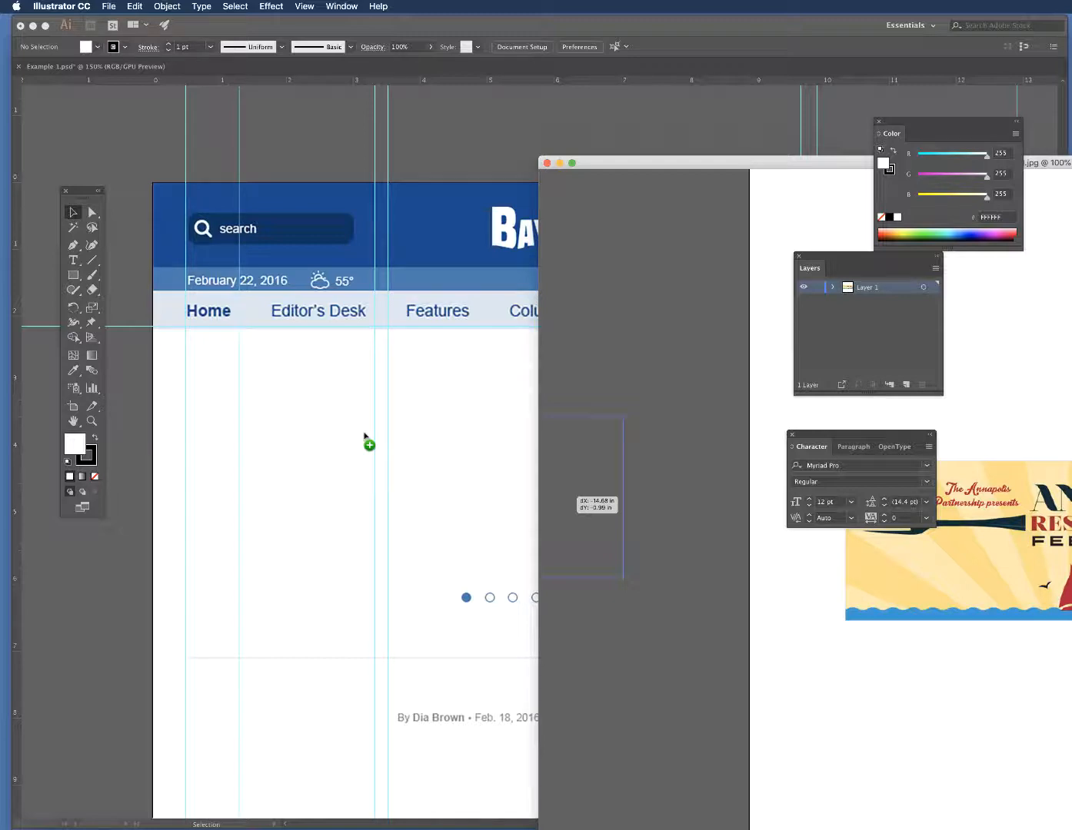
left_click_drag(365, 438, 691, 484)
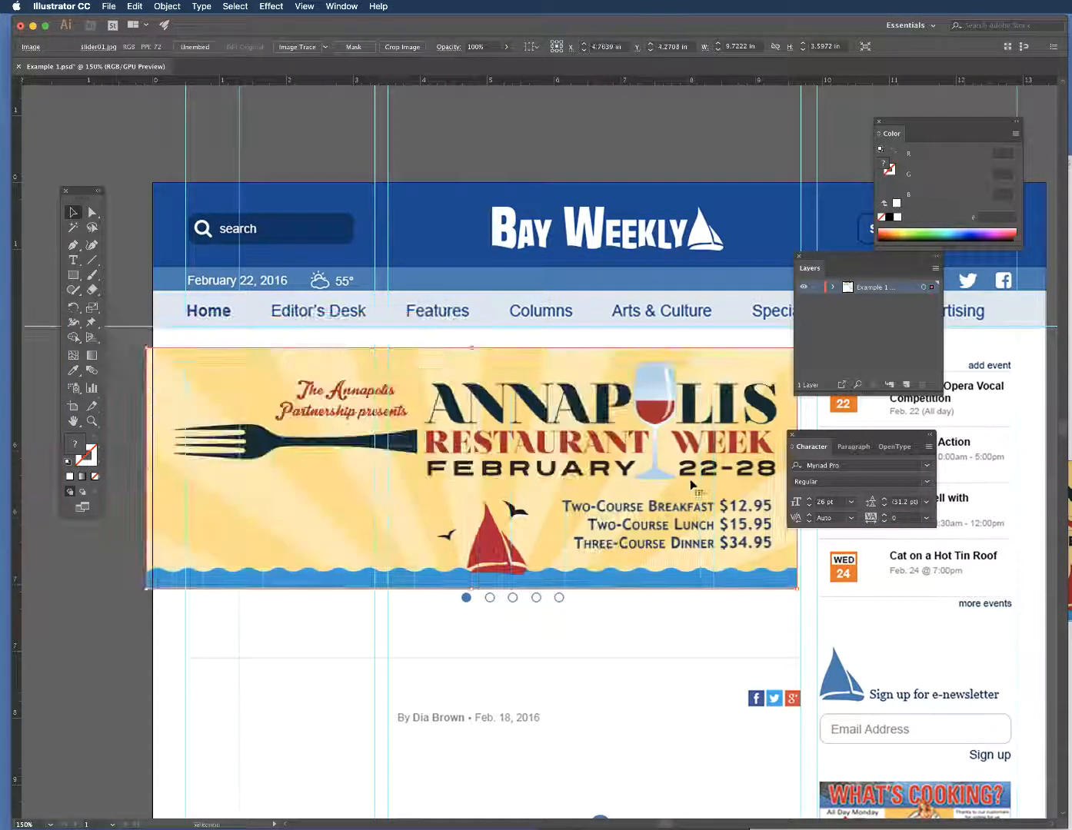
Step: Scale the banner down to about 9.02 × 3.34 in and align its left edge with the left content guide
left_click_drag(409, 479, 447, 475)
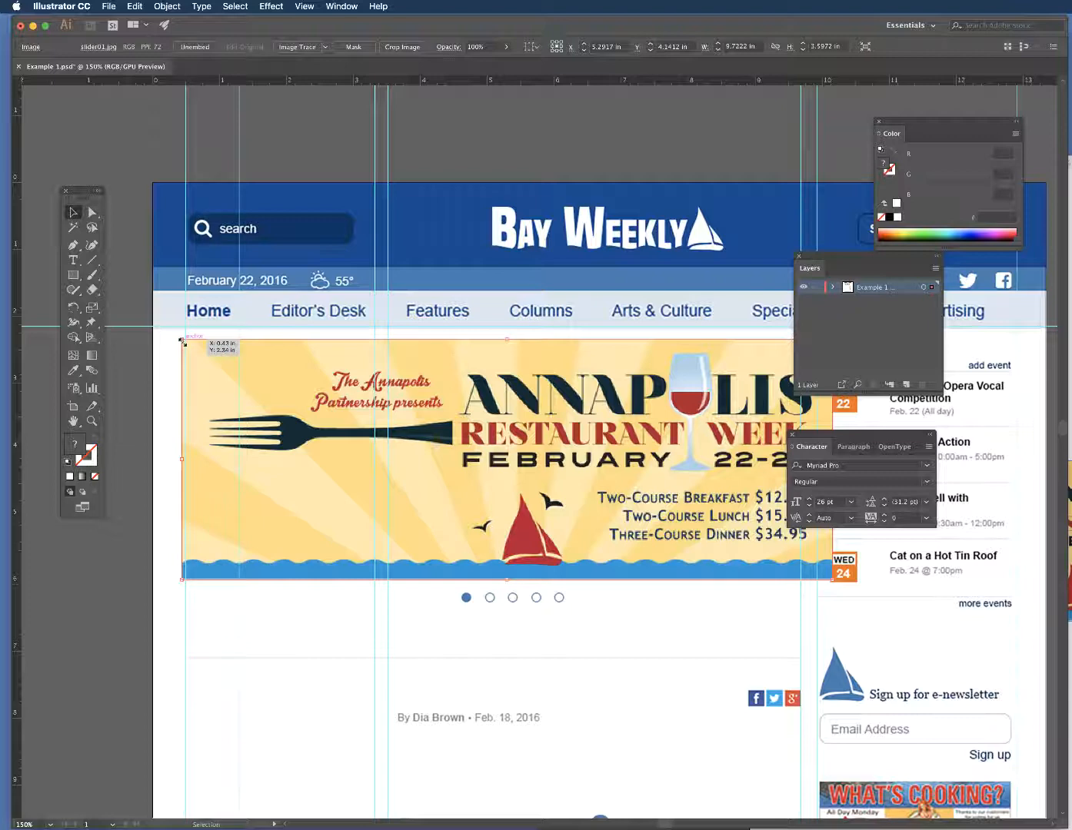
left_click_drag(183, 341, 198, 356)
scroll(198, 356, "down", 1)
scroll(198, 355, "left", 1)
left_click_drag(550, 458, 508, 450)
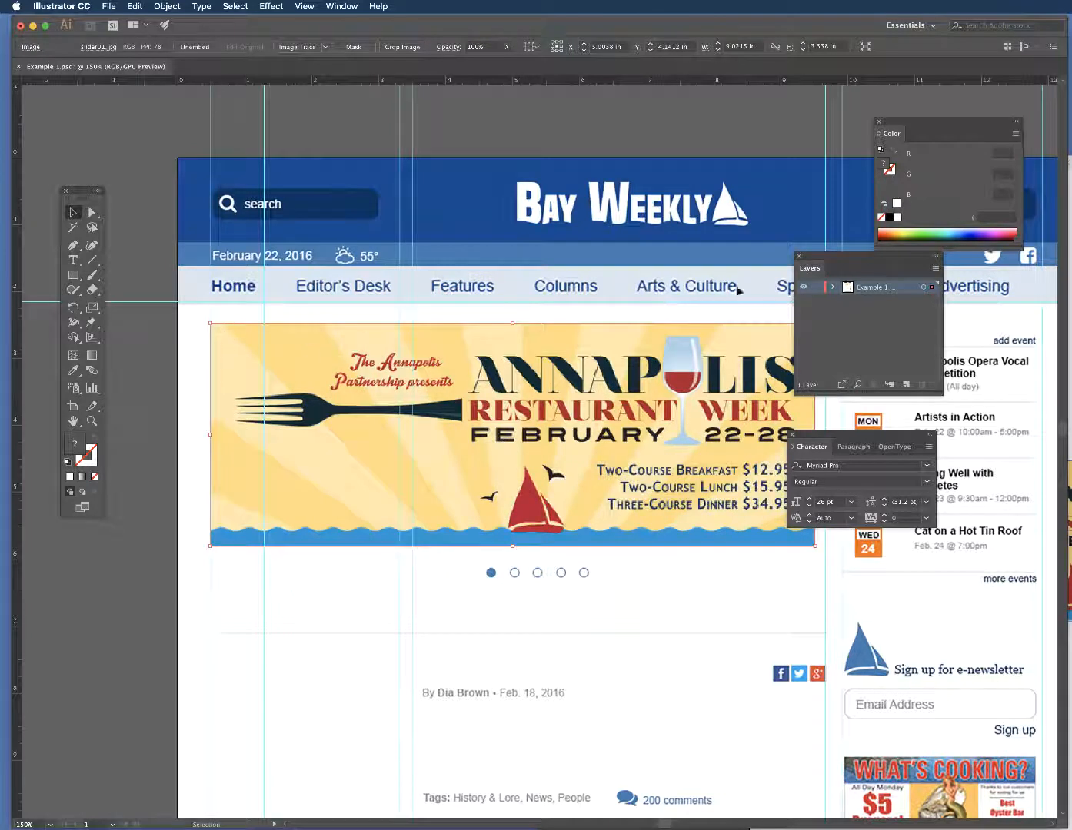
Step: Move the Layers and Character panels clear of the banner and nudge it slightly down and right to about X 5.03, Y 4.18 in
left_click_drag(841, 260, 991, 284)
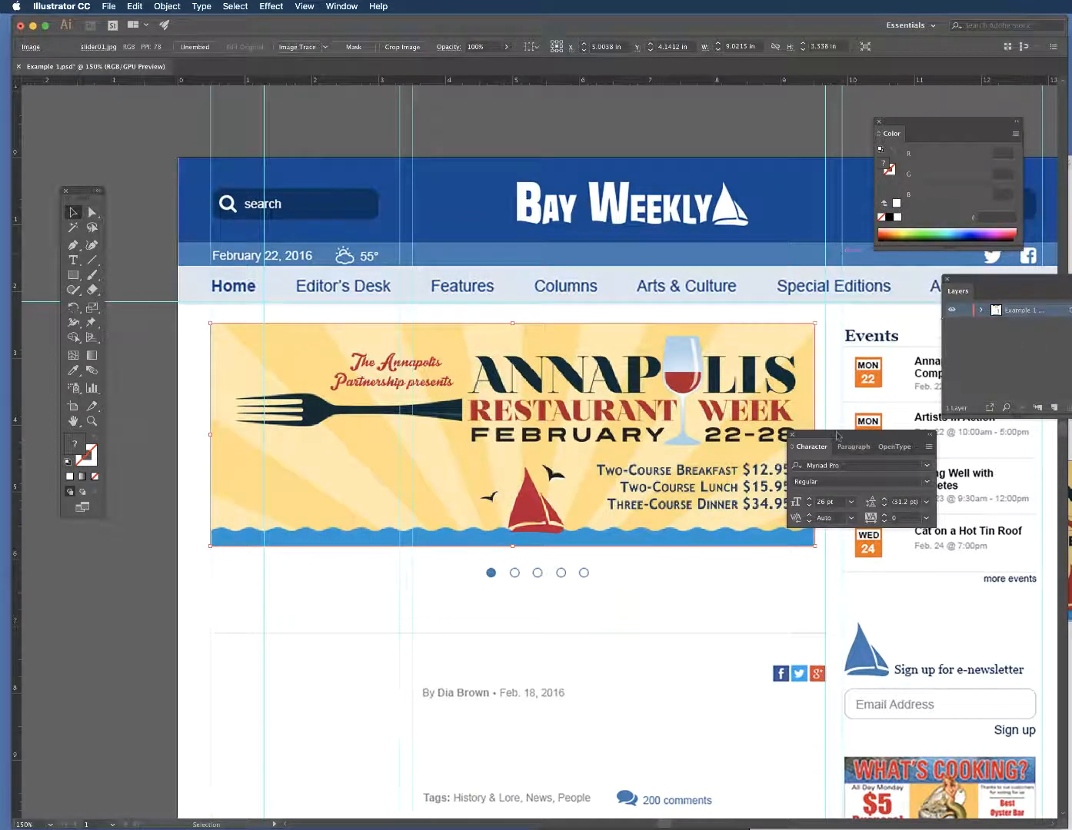
left_click_drag(835, 432, 995, 468)
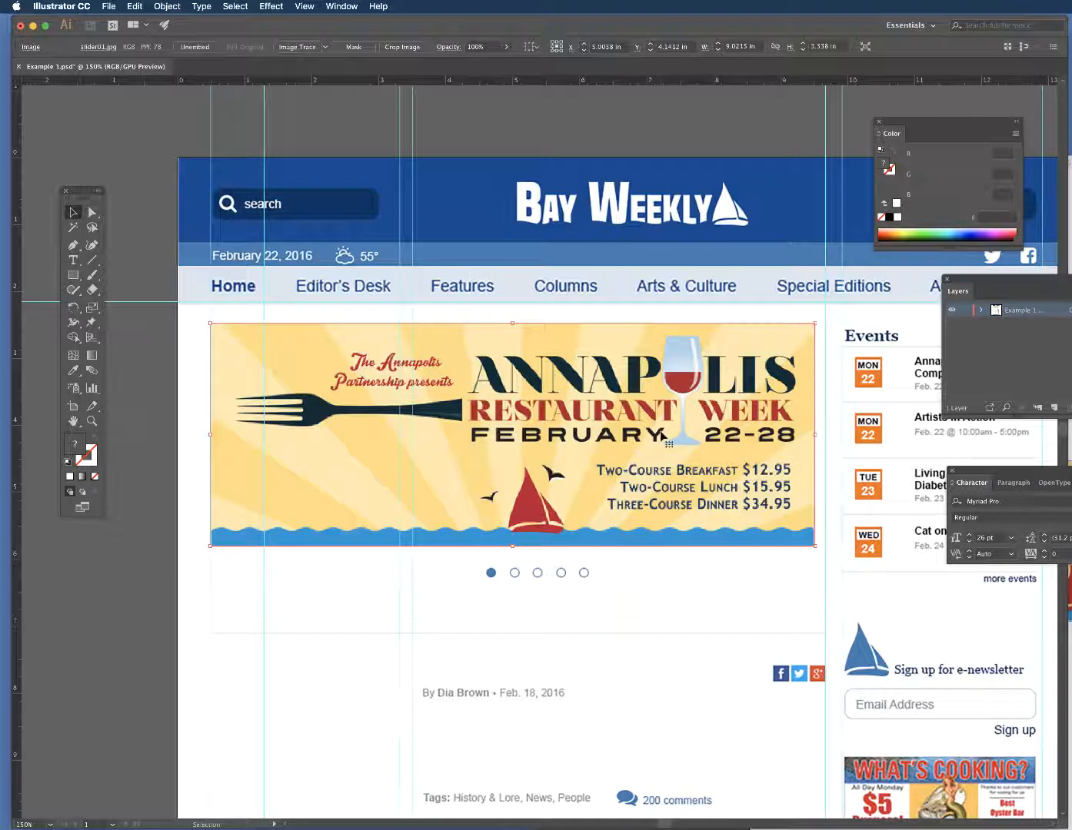
key("Down")
key("Down")
key("Down")
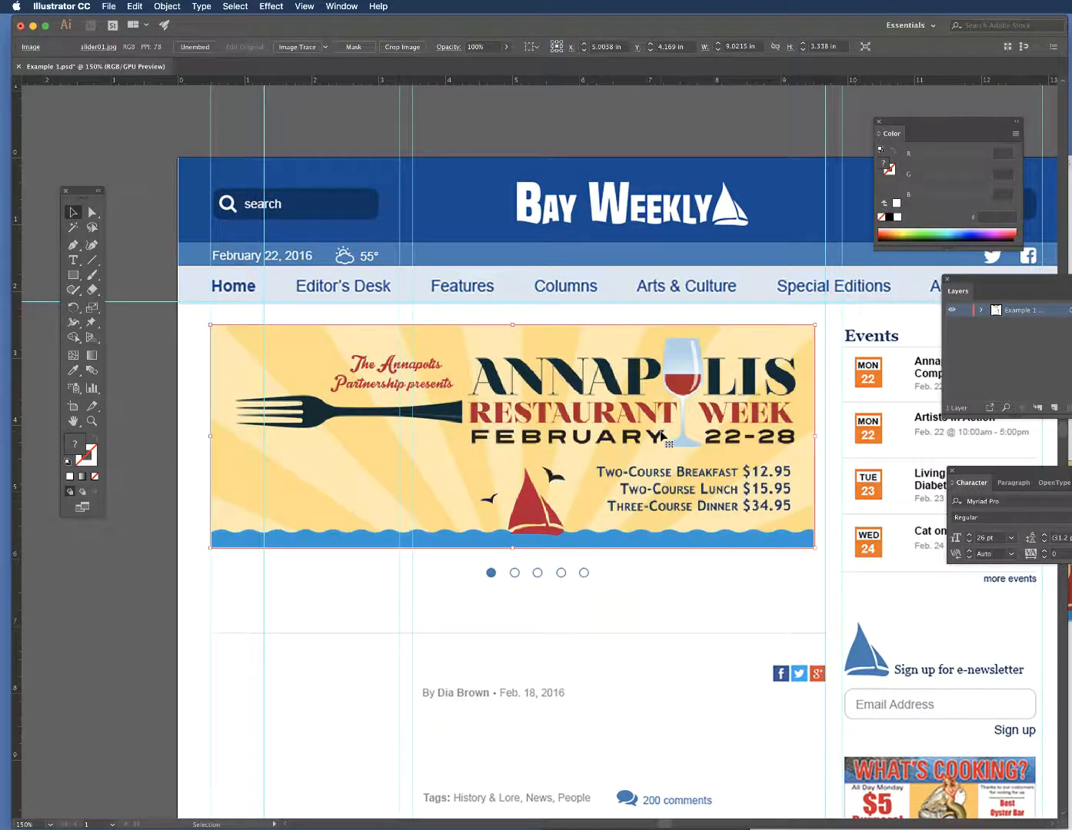
key("Right")
key("Right")
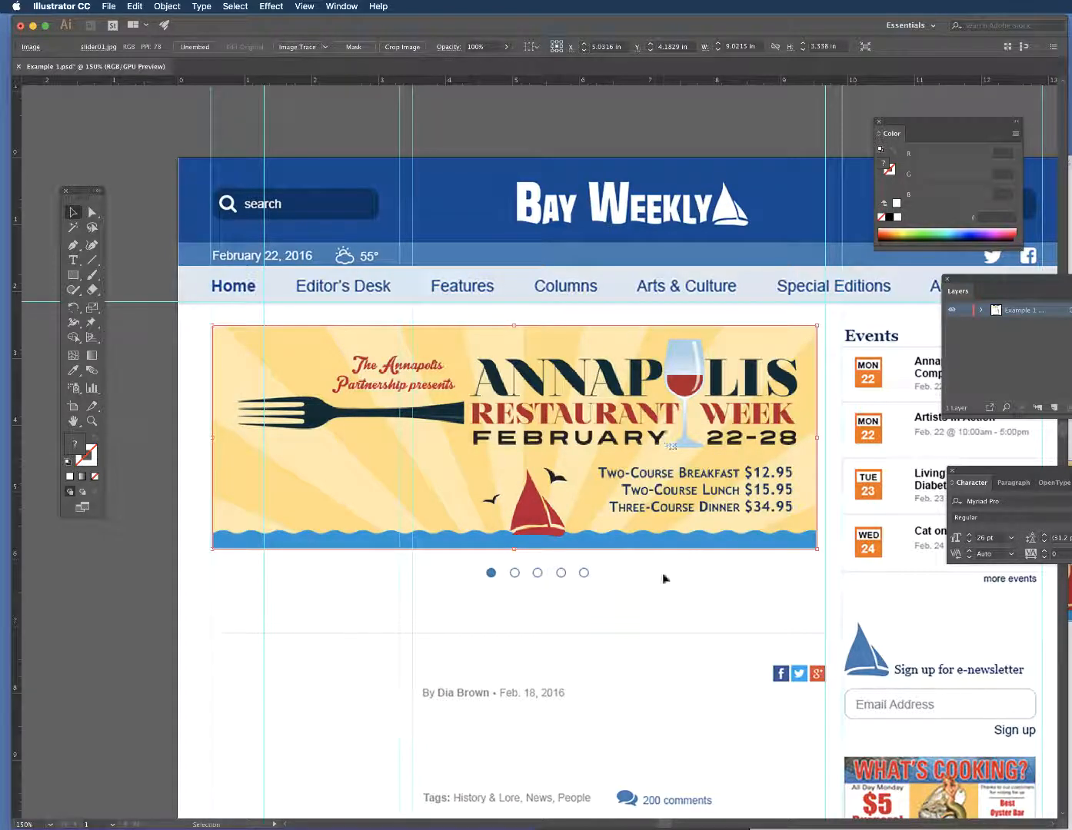
Step: Open story01.jpg from the images folder and float its document window beside the mockup's empty story area
key("super+Tab")
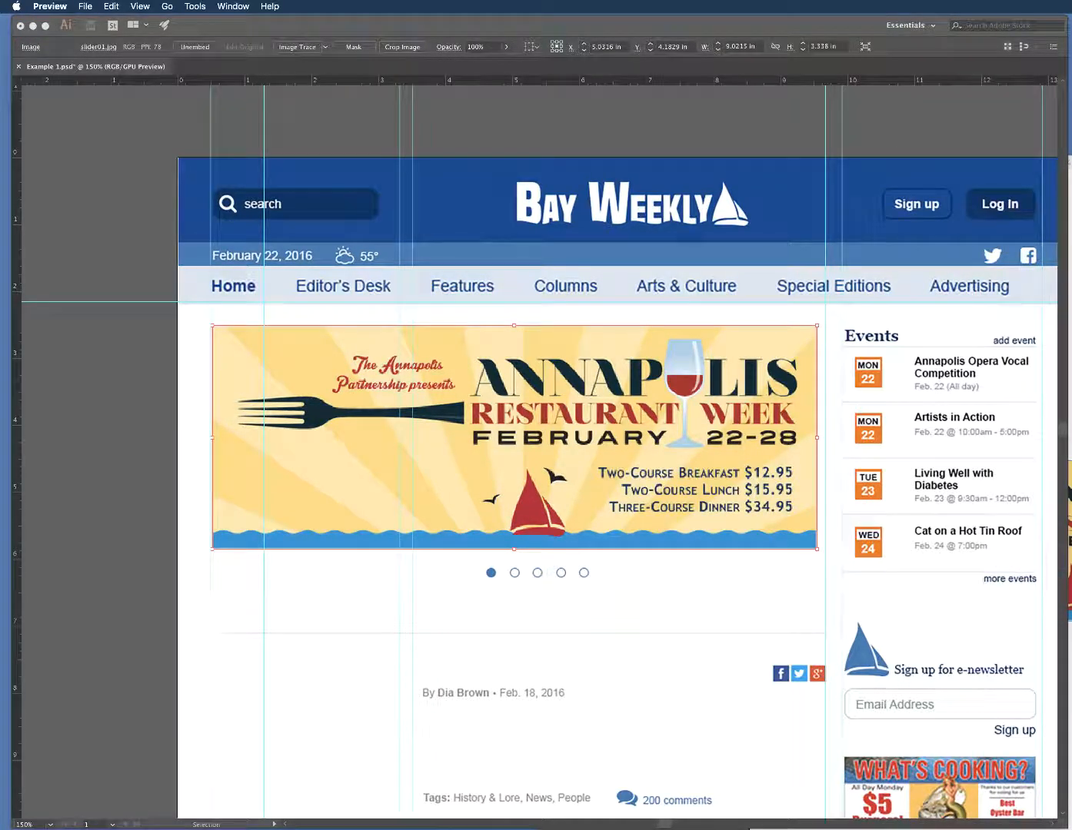
scroll(542, 448, "down", 5)
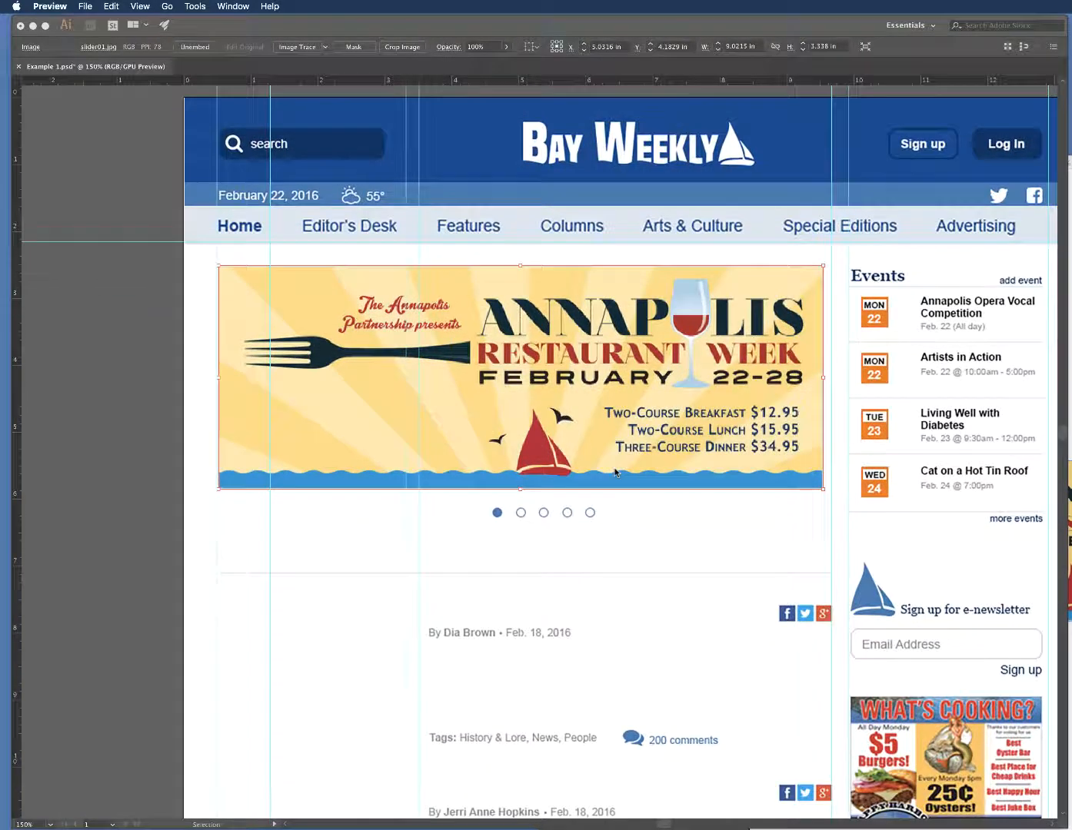
scroll(614, 473, "down", 3)
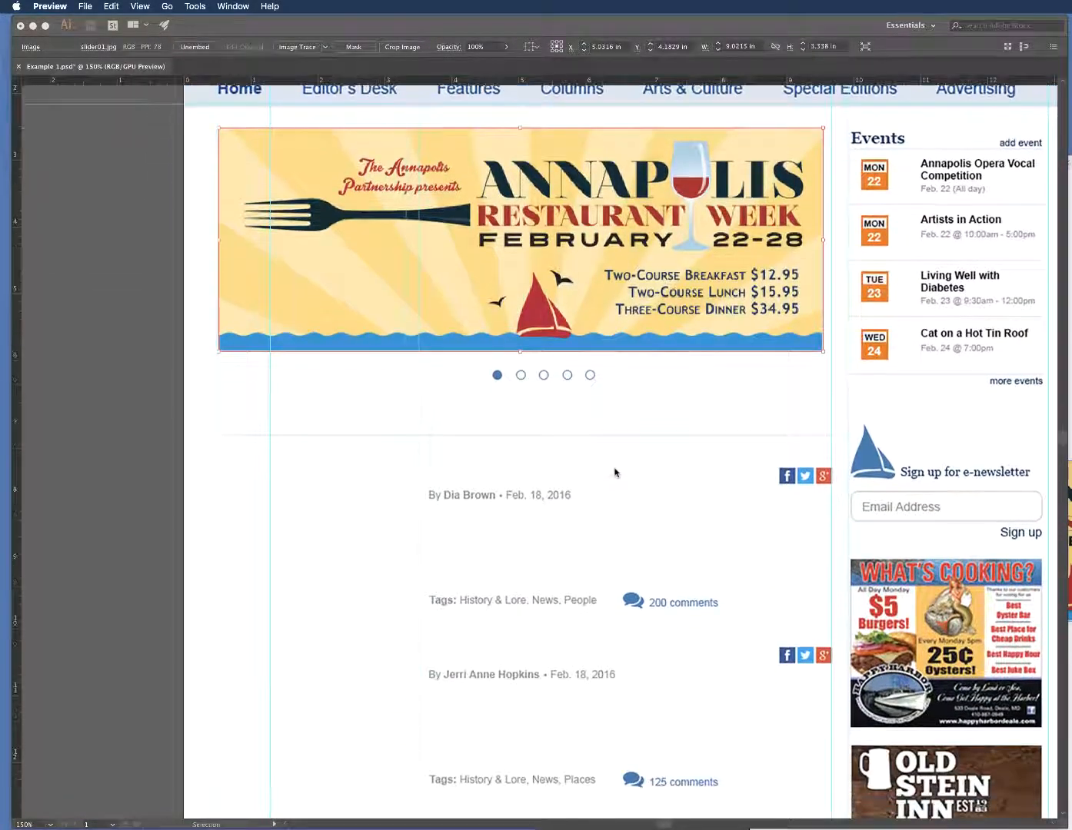
scroll(614, 472, "down", 2)
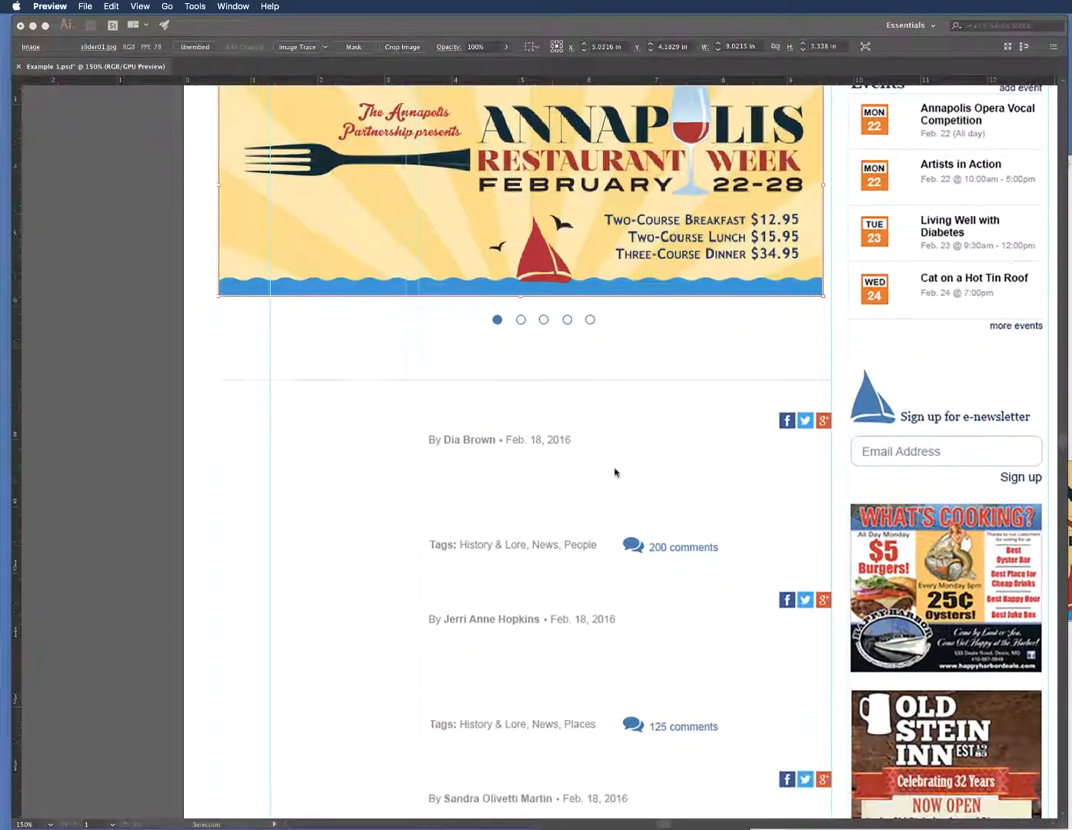
scroll(615, 472, "down", 1)
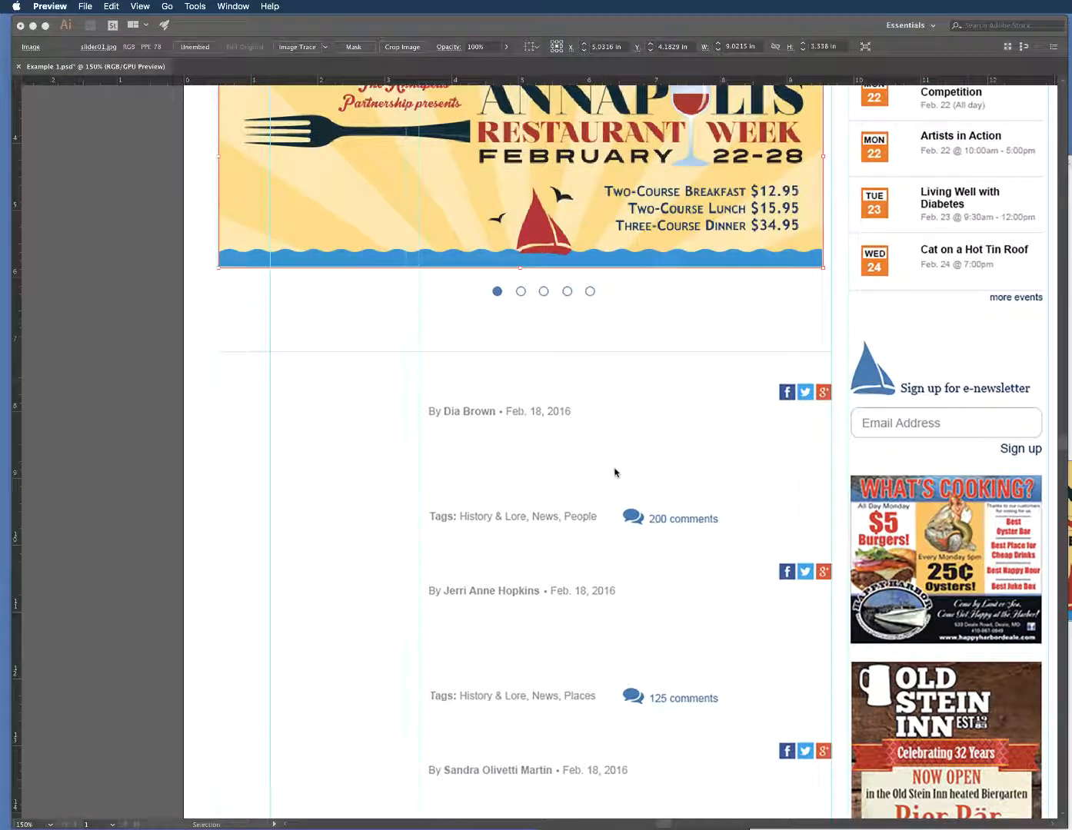
left_click(265, 32)
left_click(110, 9)
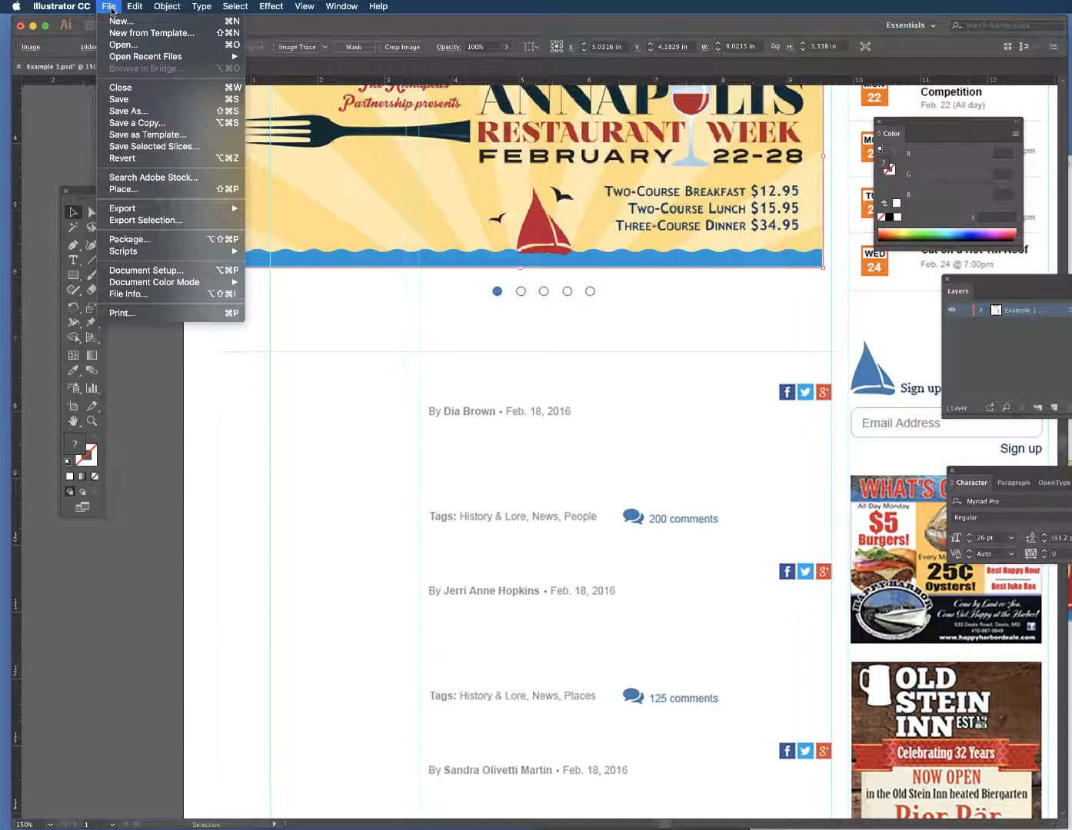
left_click(116, 46)
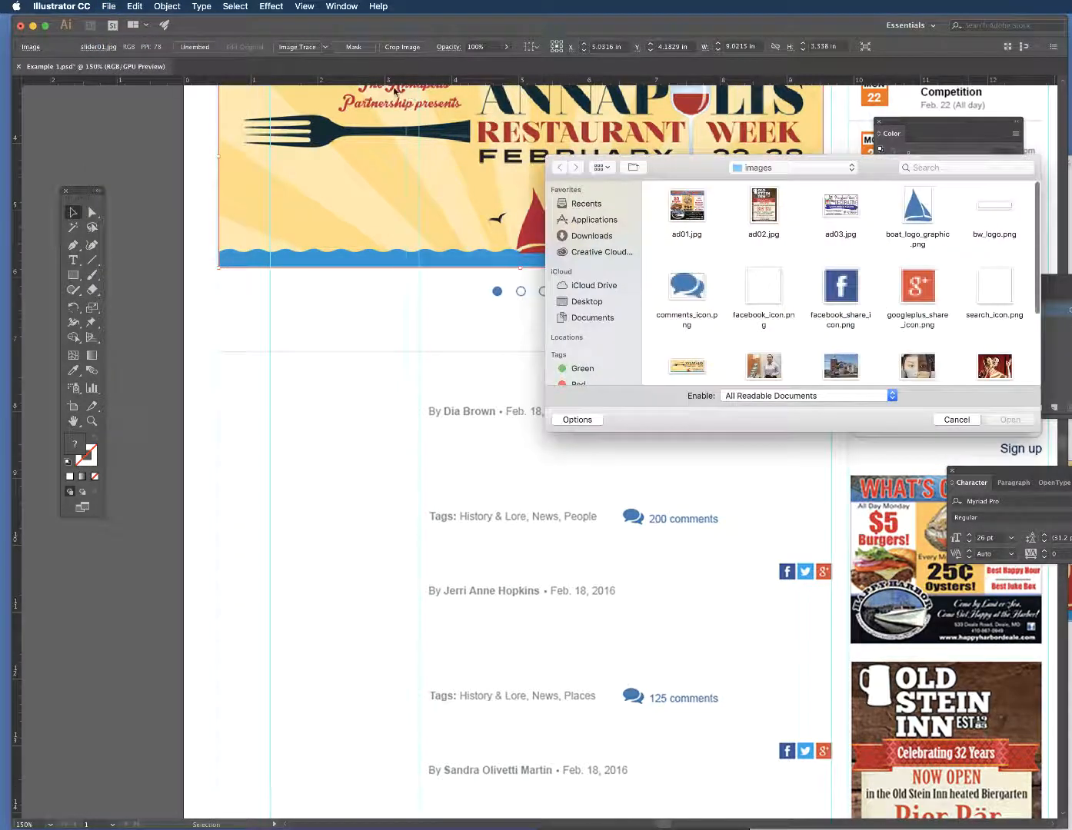
left_click(763, 366)
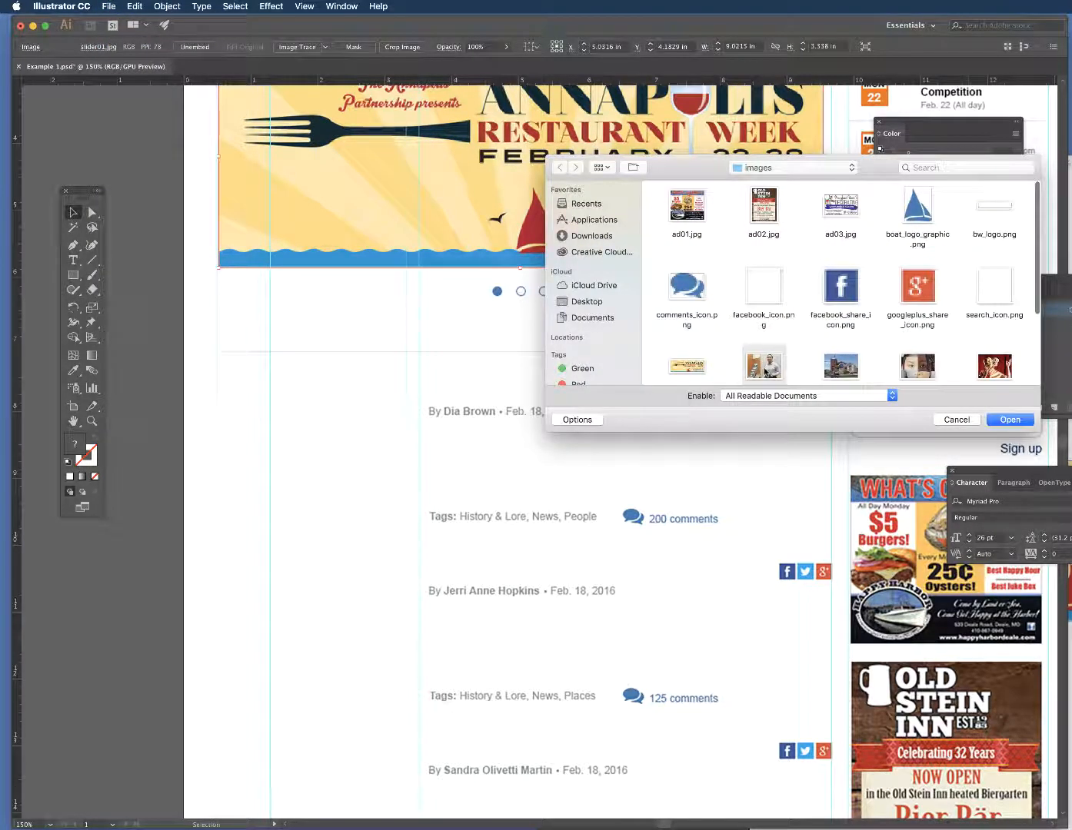
left_click(1013, 420)
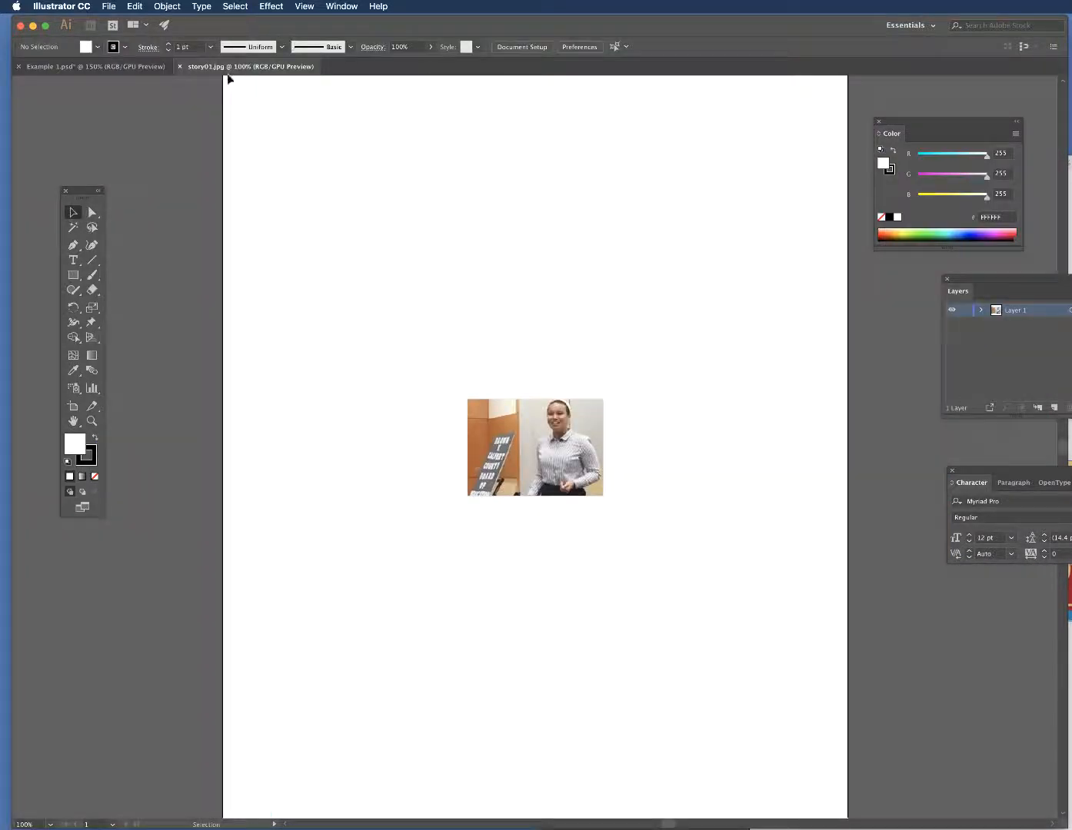
left_click_drag(202, 67, 773, 169)
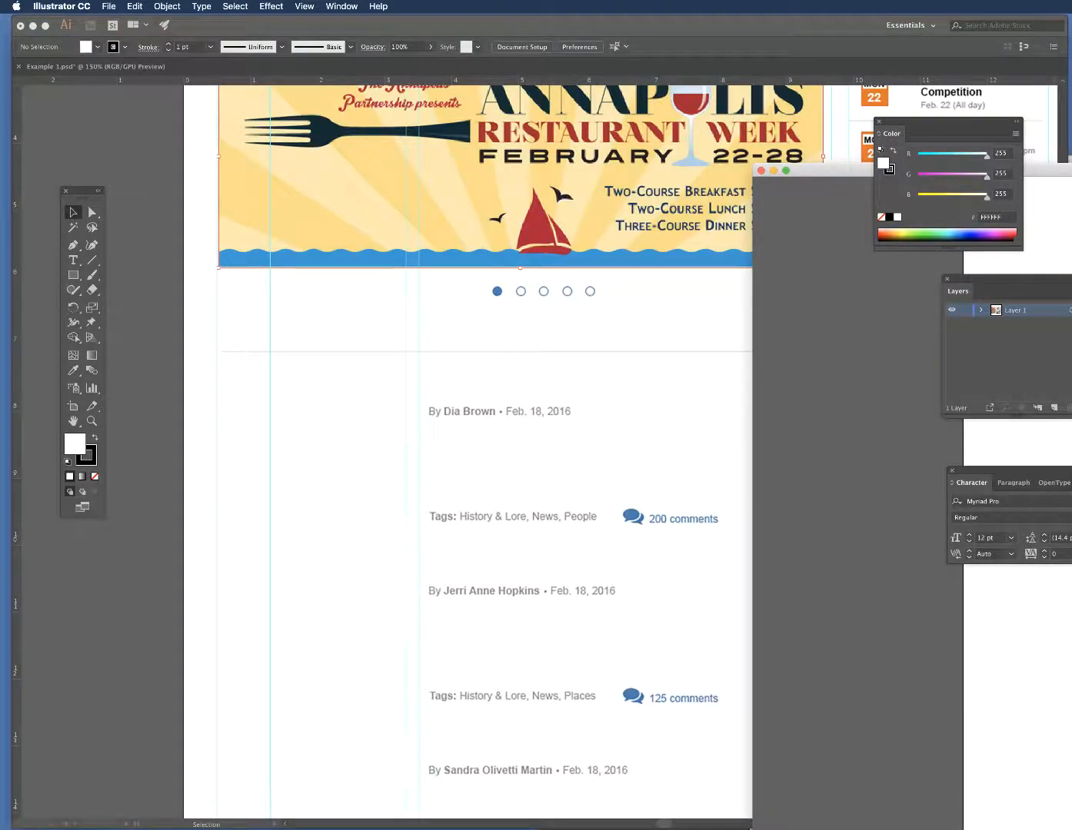
Step: Copy the story01.jpg image from its floating document into the mockup beside the first story's byline and select it
left_click_drag(1069, 508, 337, 453)
scroll(315, 441, "right", 1)
left_click(1069, 215)
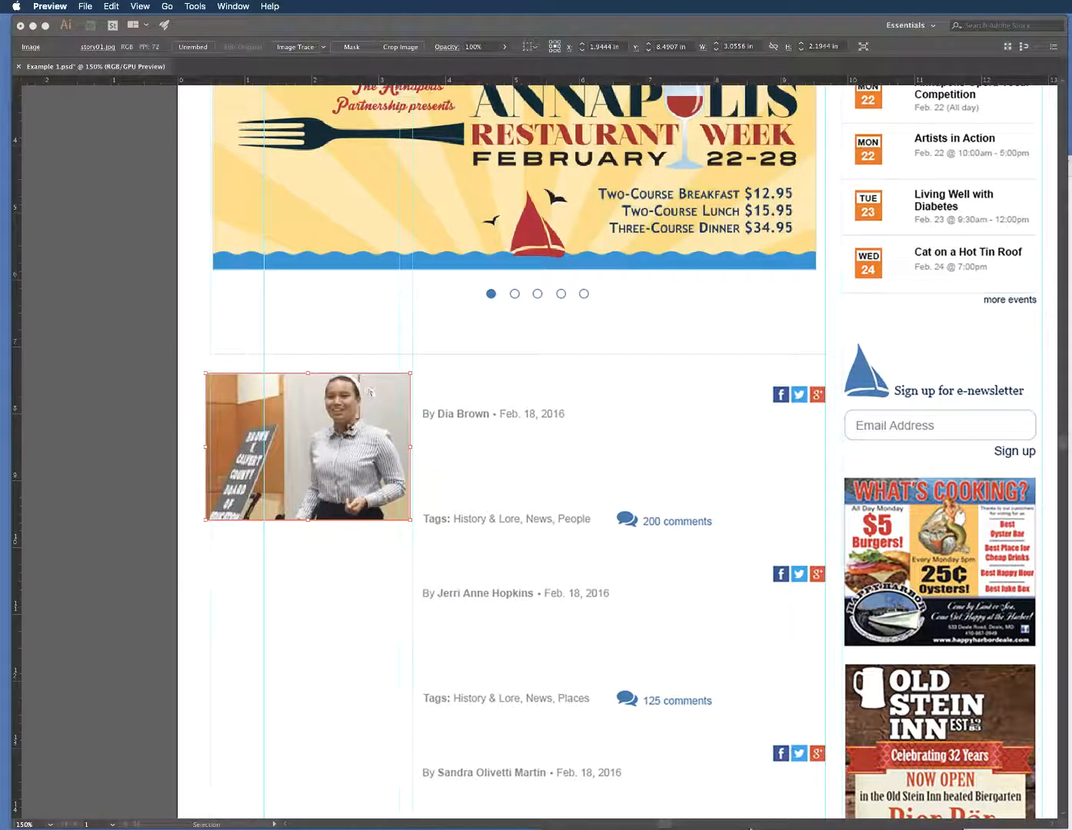
left_click(351, 442)
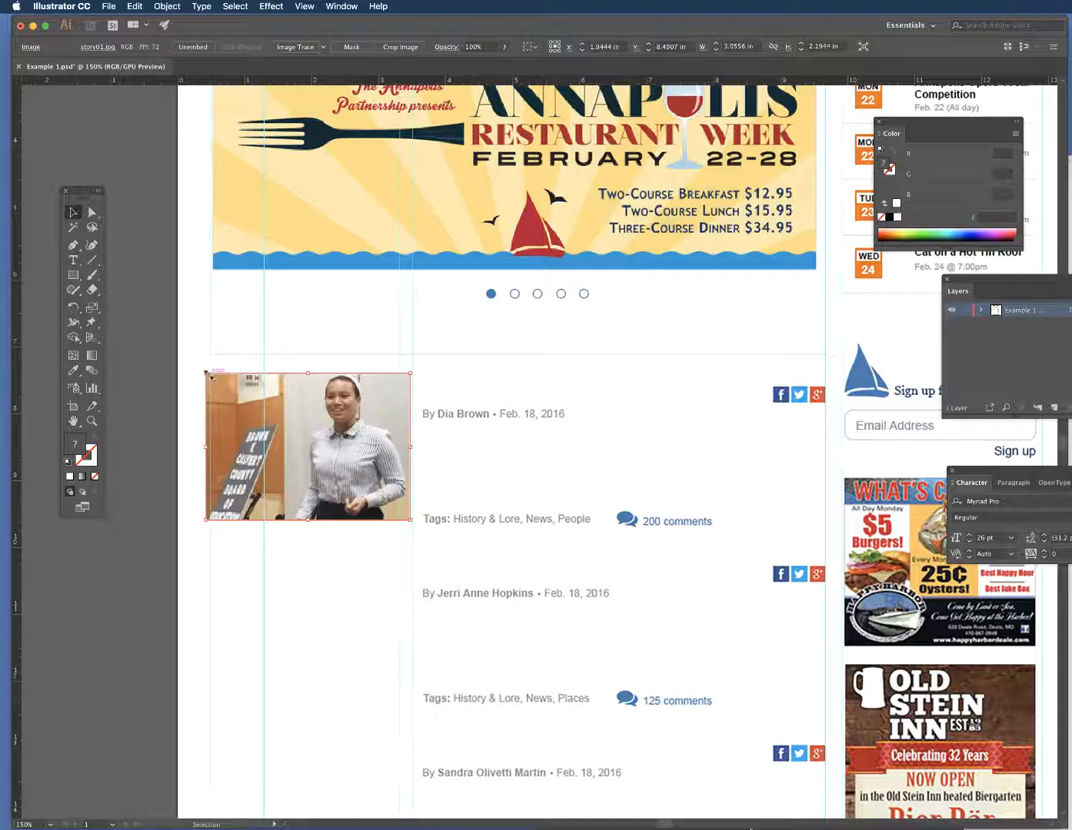
Step: Scale the first story image to about 2.77 × 1.99 in and nudge it left to about X 1.91 in, between the column guides
left_click_drag(206, 373, 214, 379)
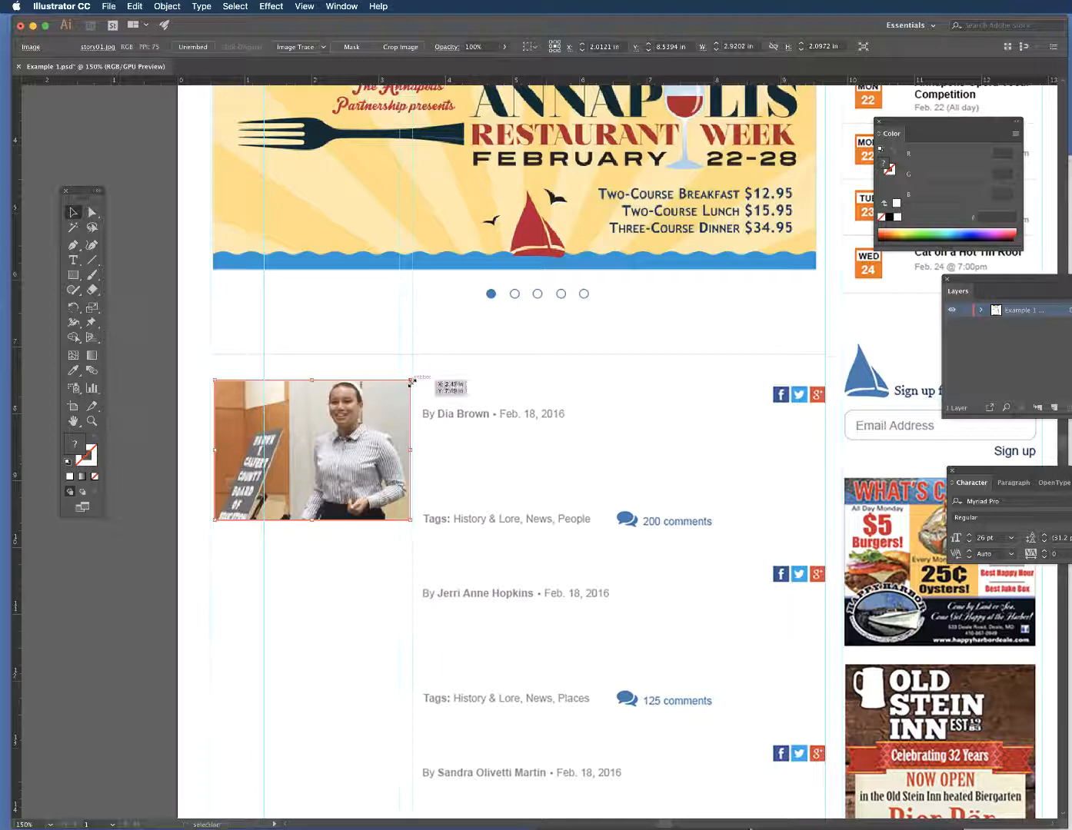
left_click_drag(409, 382, 400, 388)
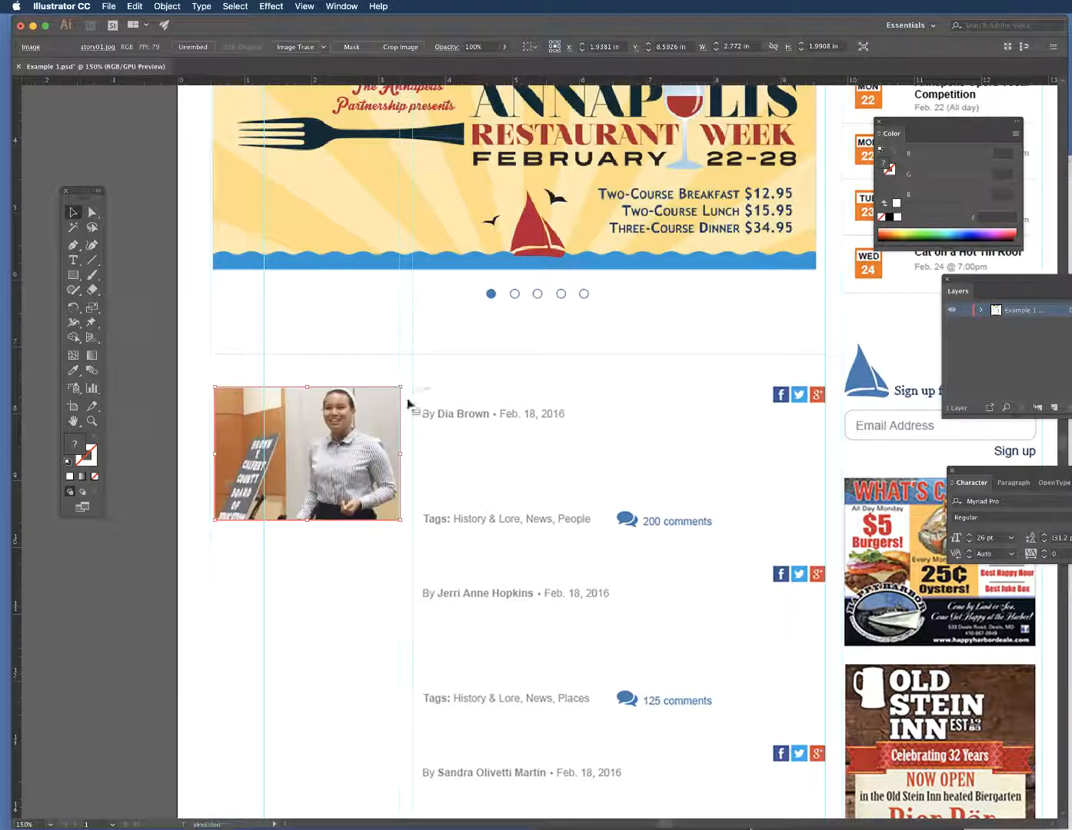
scroll(376, 429, "down", 1)
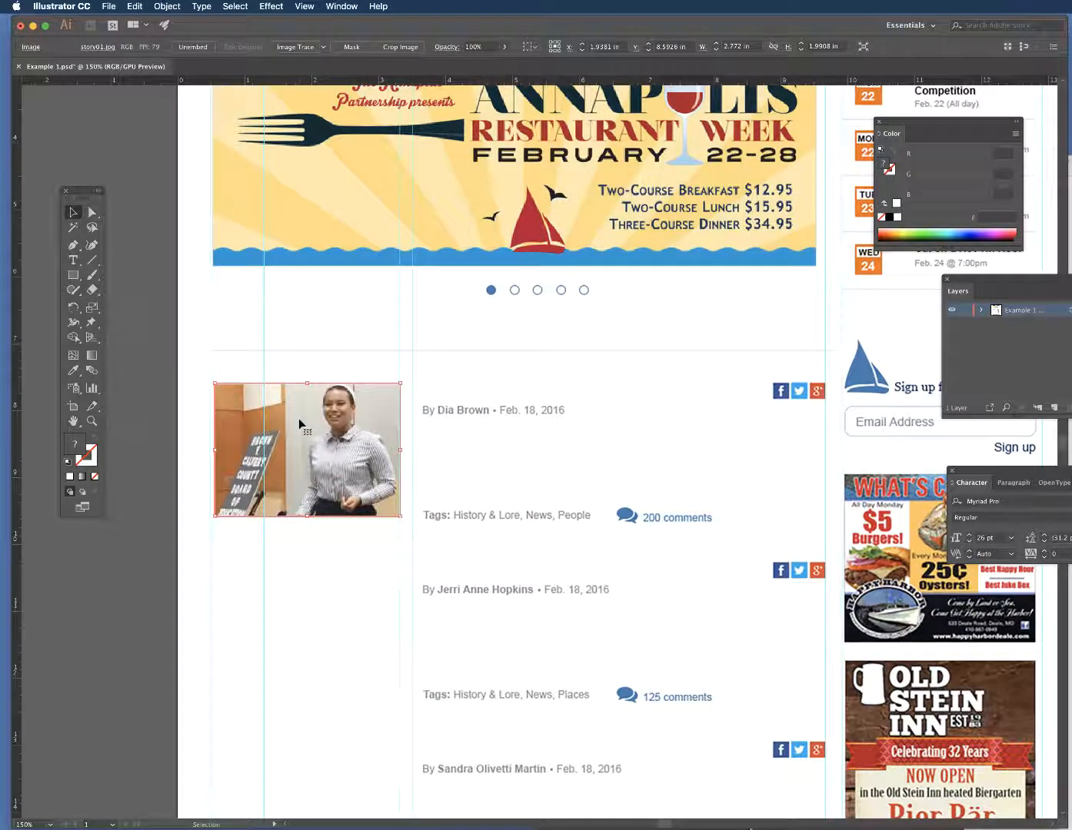
key("Left")
key("Left")
key("Left")
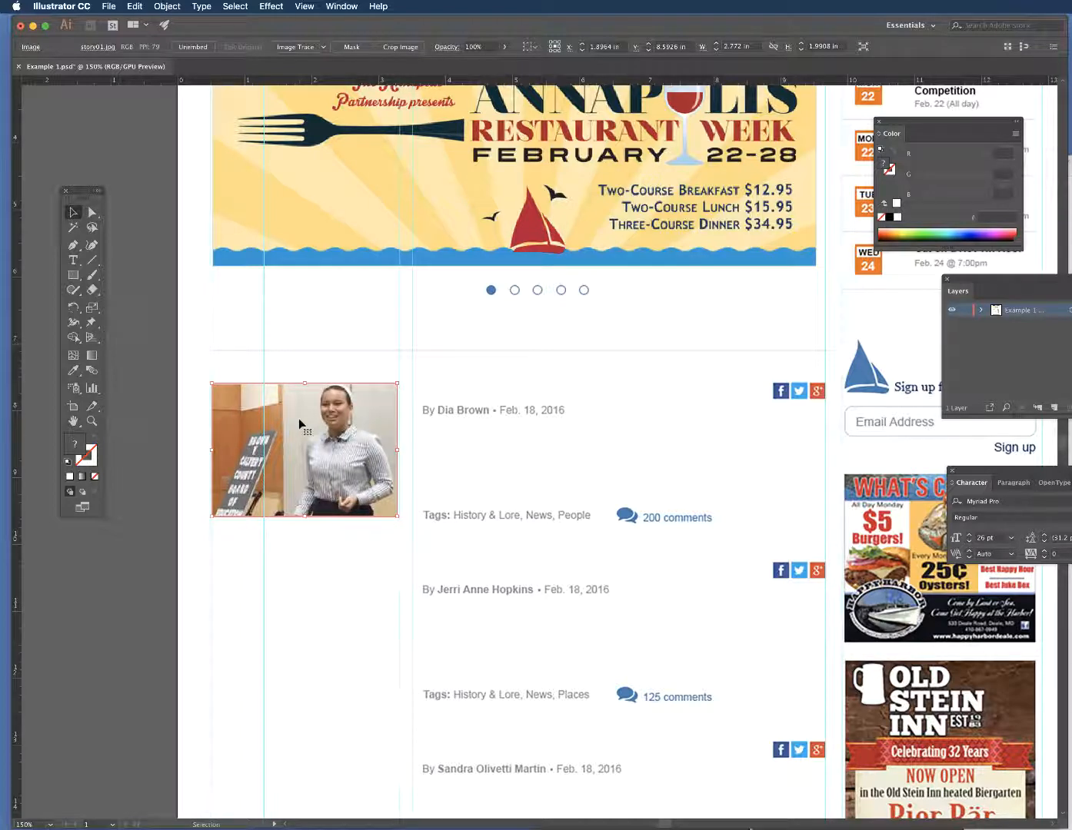
key("Right")
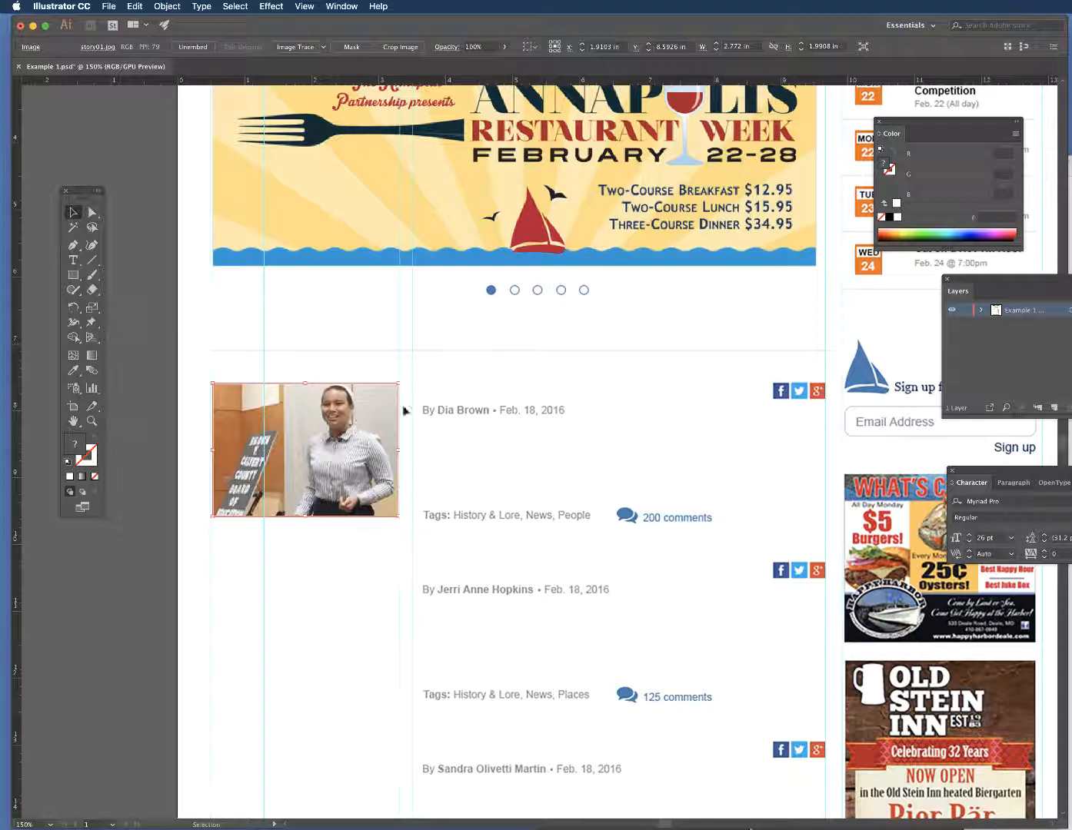
Step: Open story02.jpg from the images folder and float its document window beside the mockup's story area
left_click_drag(699, 21, 666, 22)
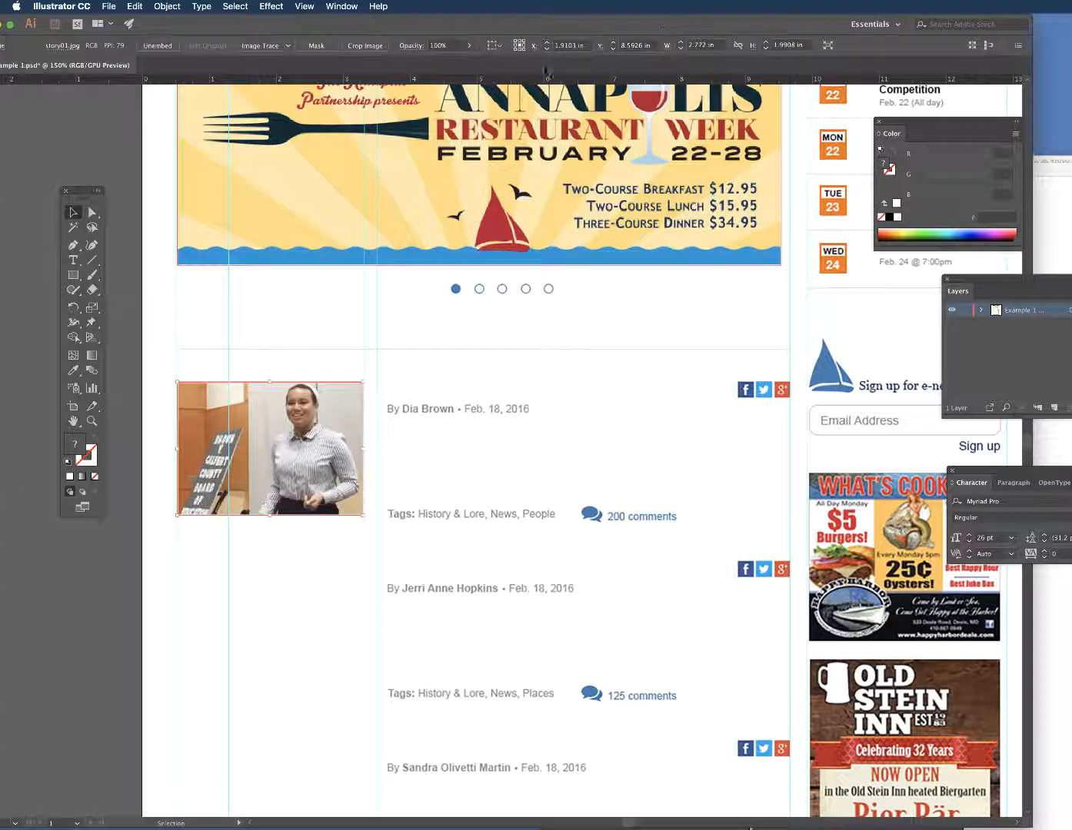
left_click(108, 5)
left_click(123, 45)
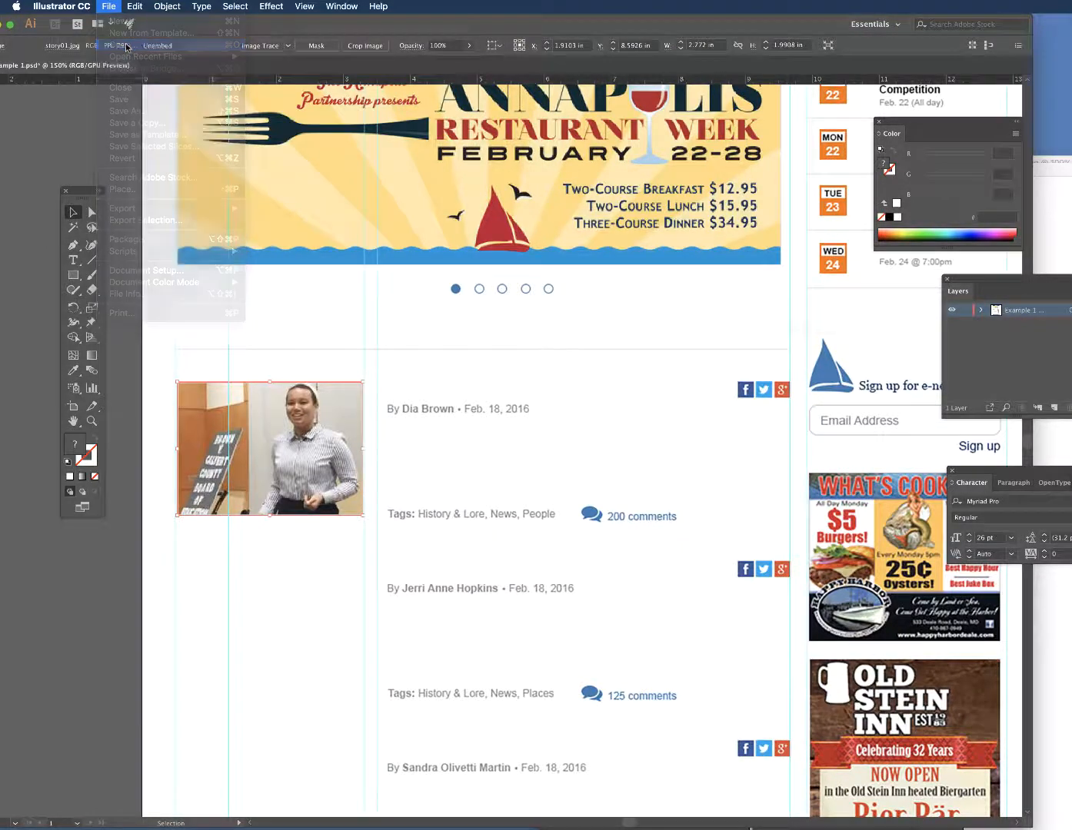
scroll(831, 293, "down", 3)
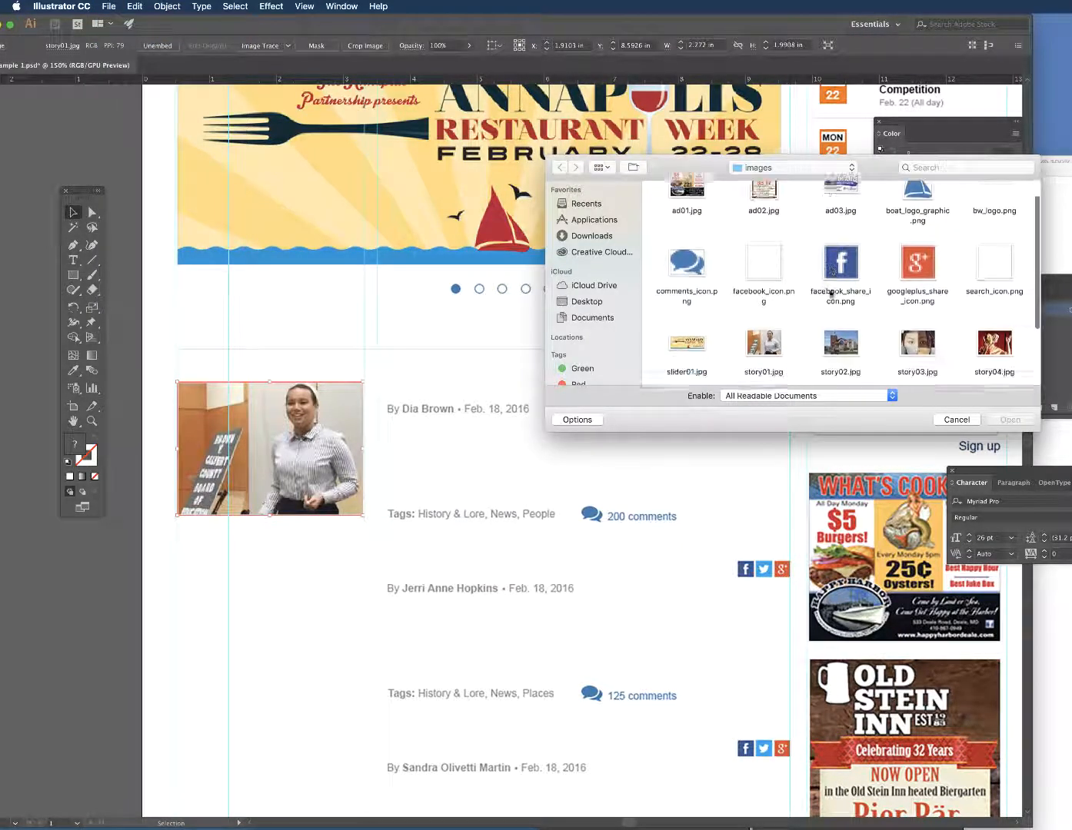
left_click(840, 317)
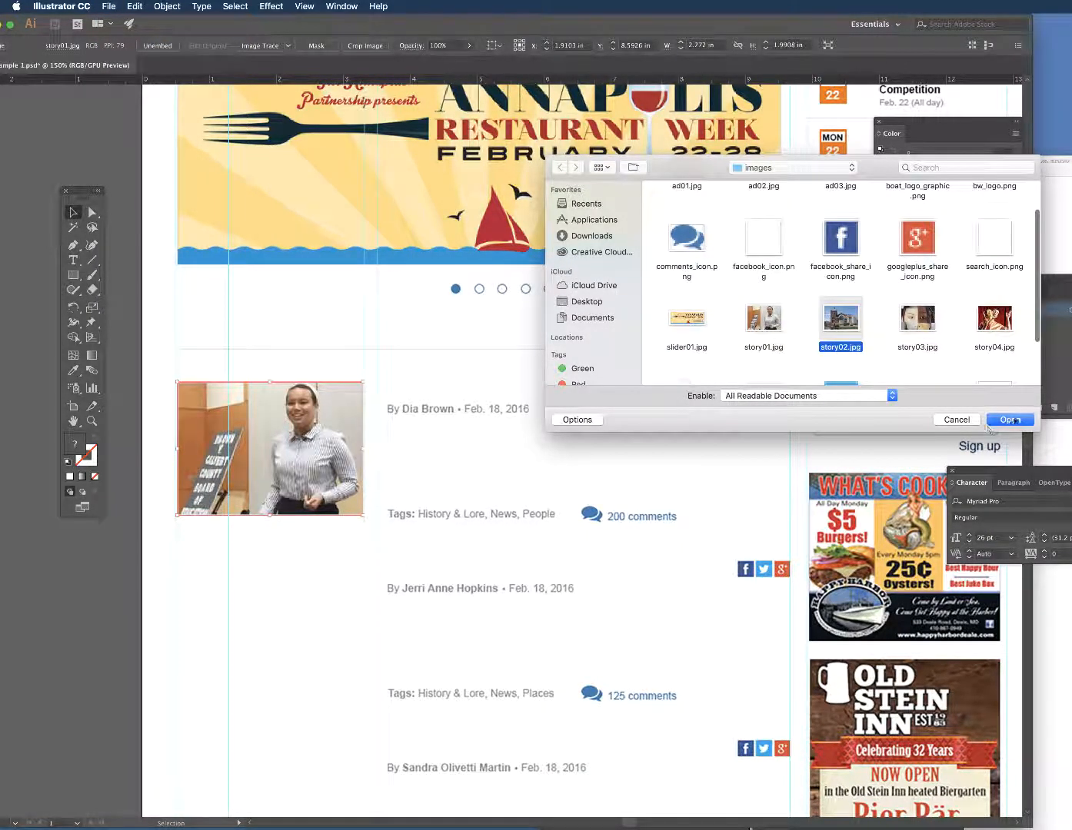
left_click(1010, 419)
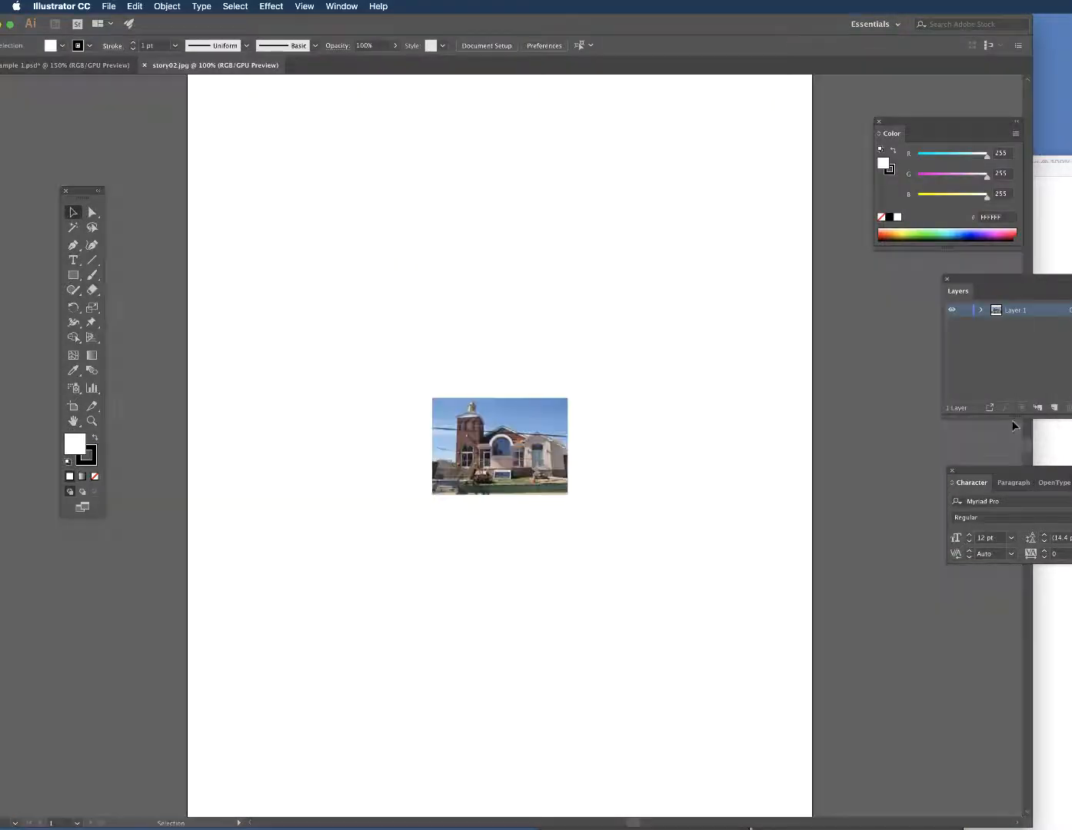
left_click_drag(225, 66, 771, 169)
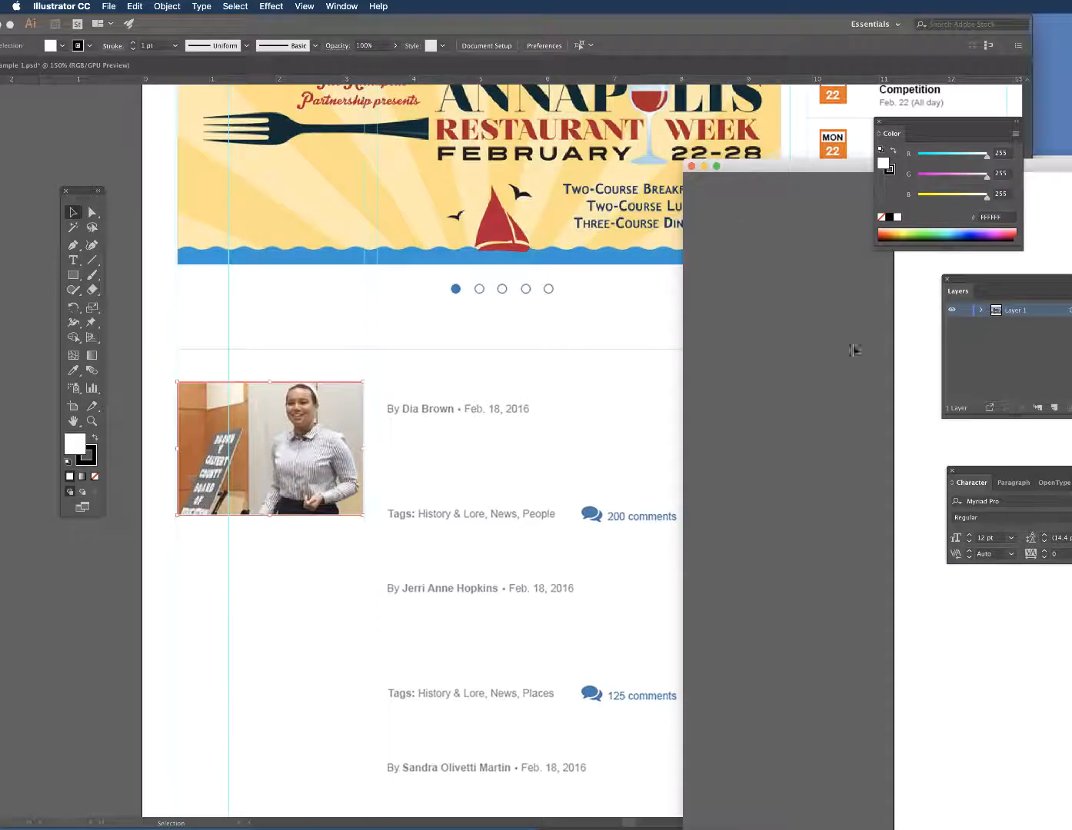
Step: Copy the story02.jpg church image into the mockup below the first story image and close its source document
left_click_drag(782, 602, 260, 618)
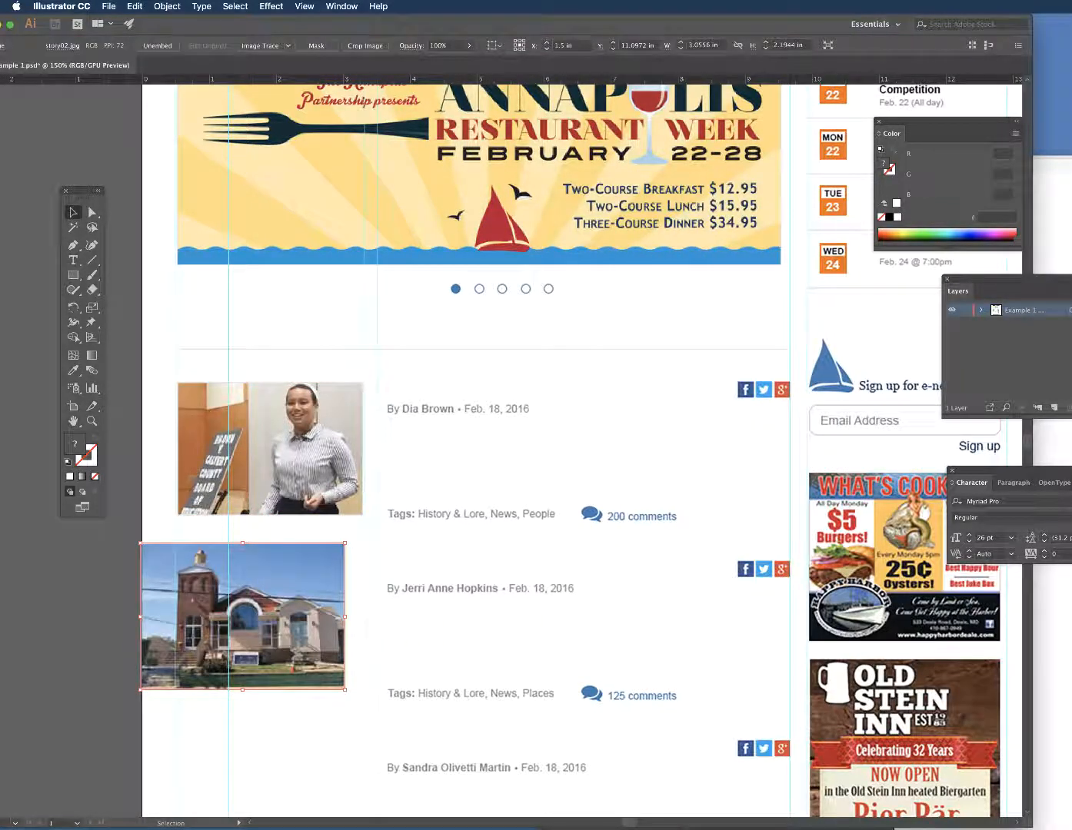
left_click(1049, 166)
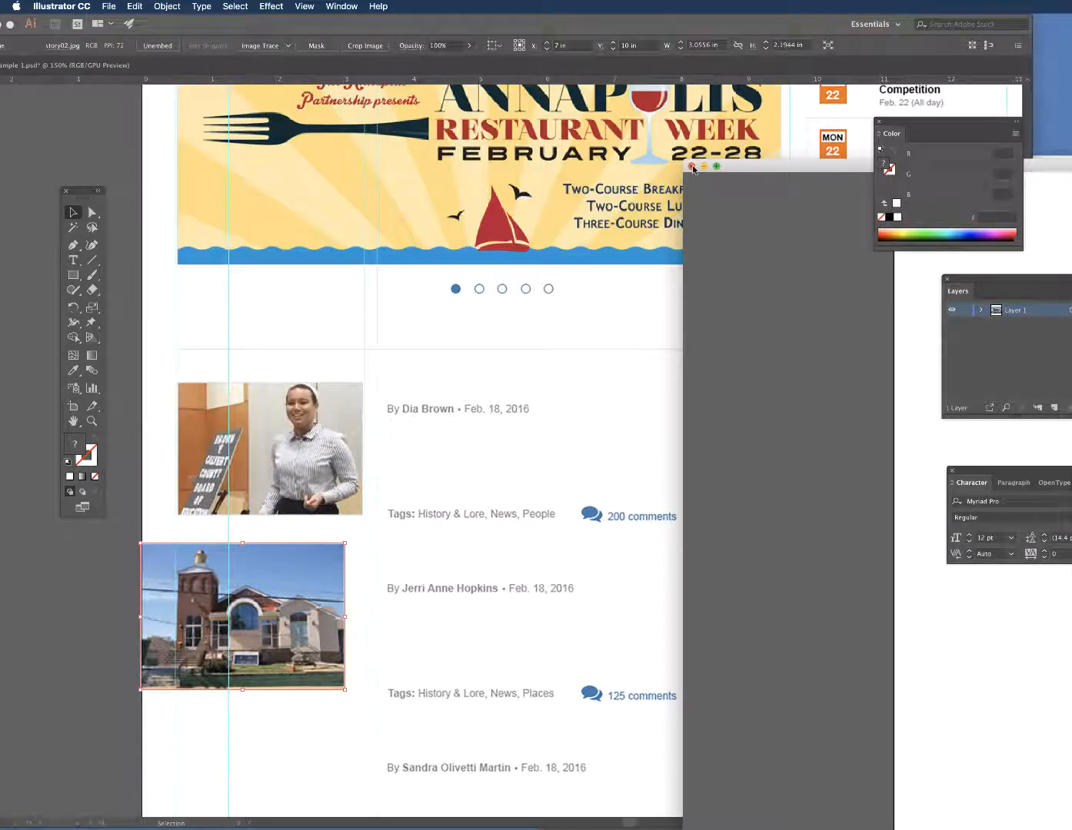
left_click(692, 166)
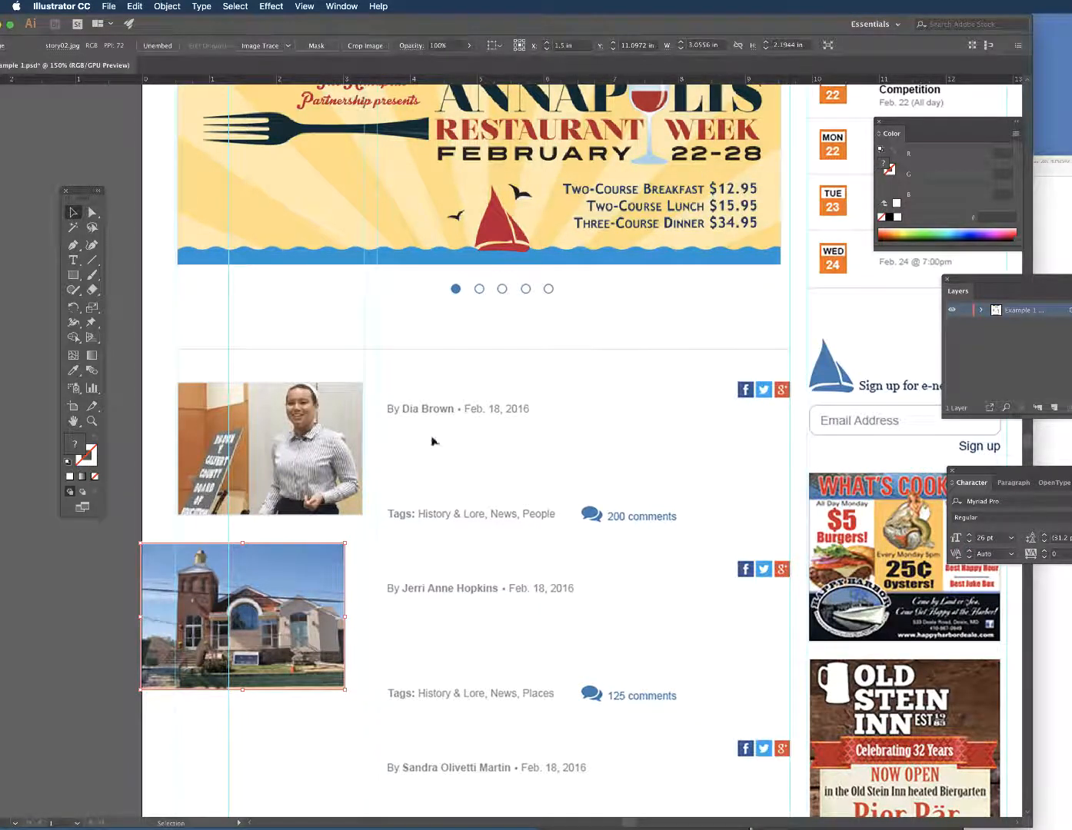
Step: Scale the church image to about 2.84 × 2.04 in and position it between the column guides at about X 1.91, Y 11.18 in
mouse_move(275, 606)
left_mouse_down()
mouse_move(302, 607)
mouse_move(287, 601)
left_mouse_up()
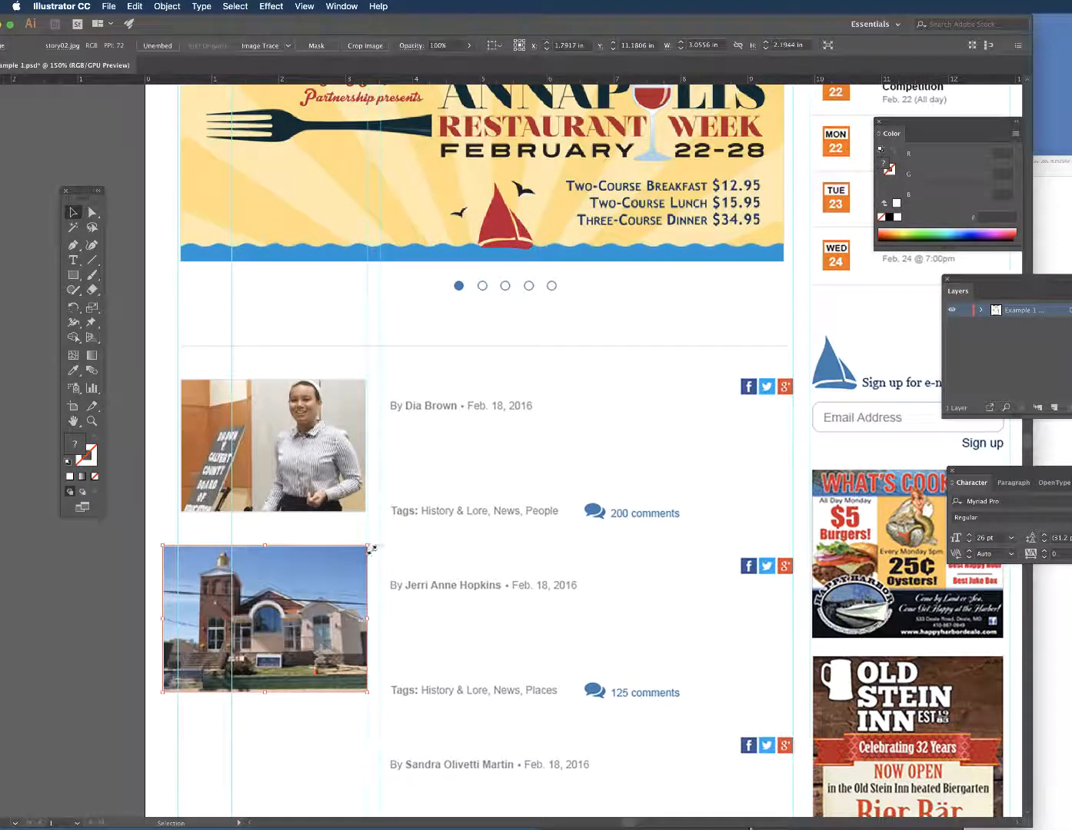
left_click_drag(364, 548, 321, 600)
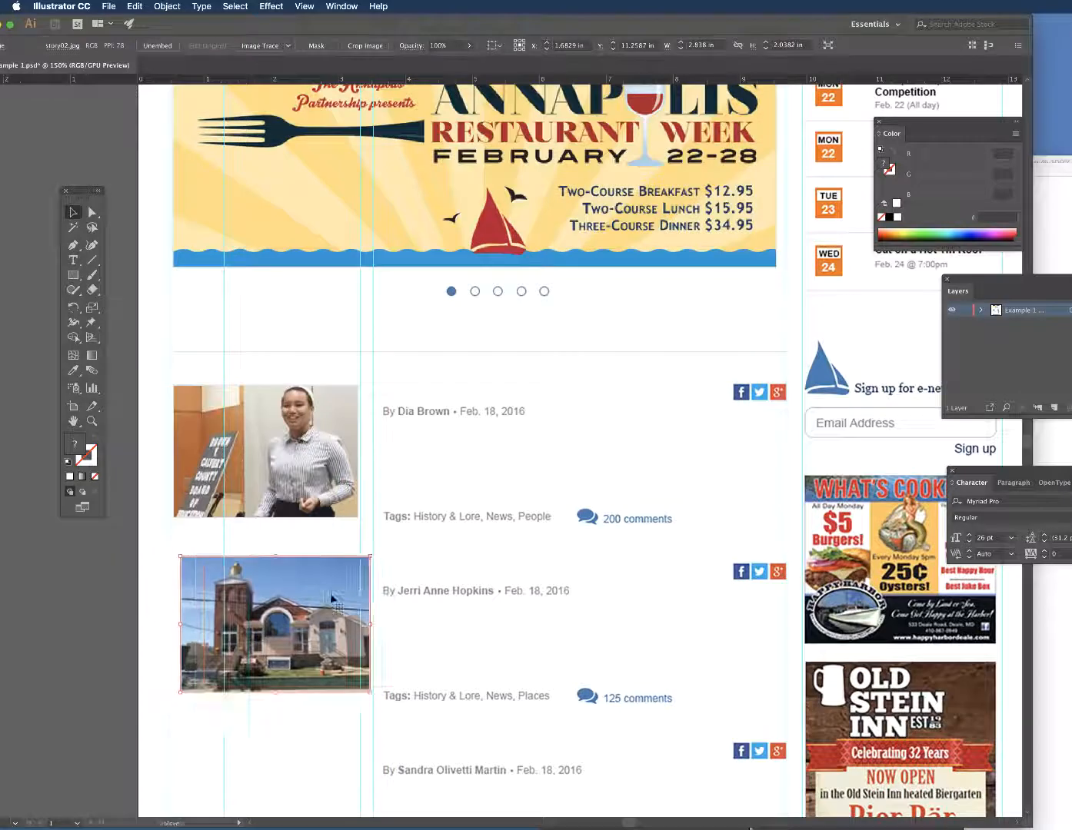
key("Left")
key("Left")
key("Left")
key("Left")
key("Left")
key("Left")
key("Left")
key("Left")
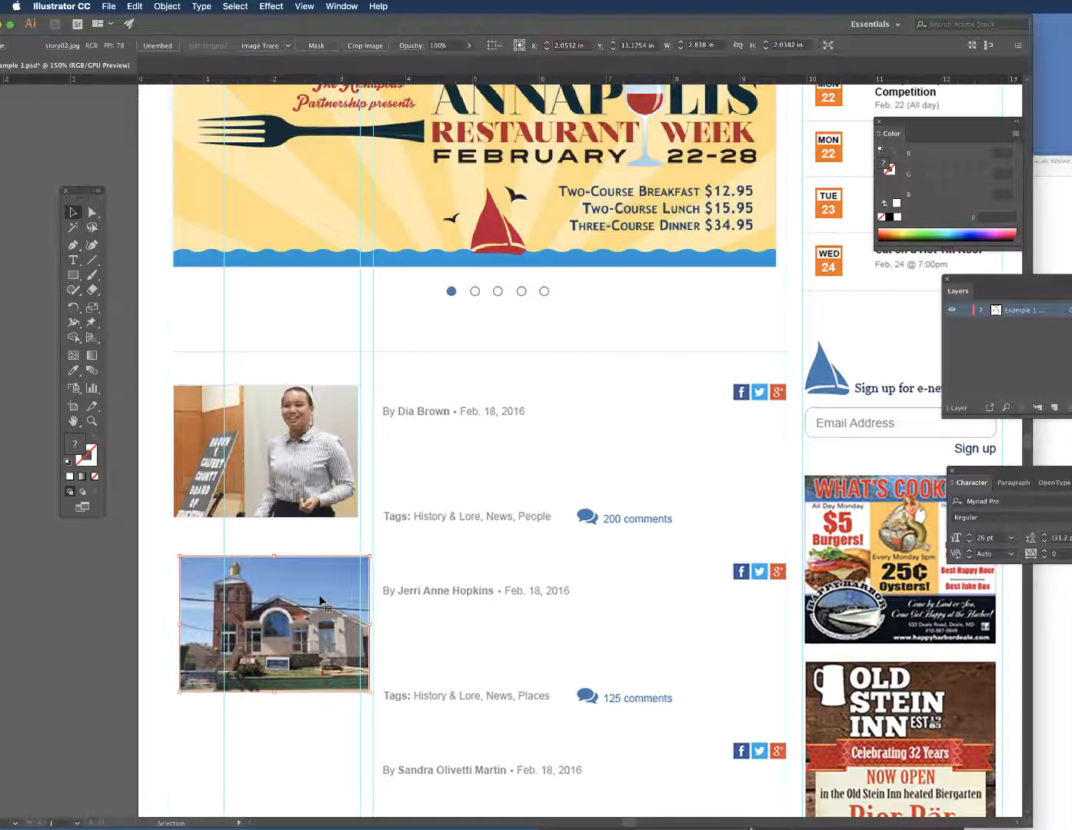
key("Left")
key("Left")
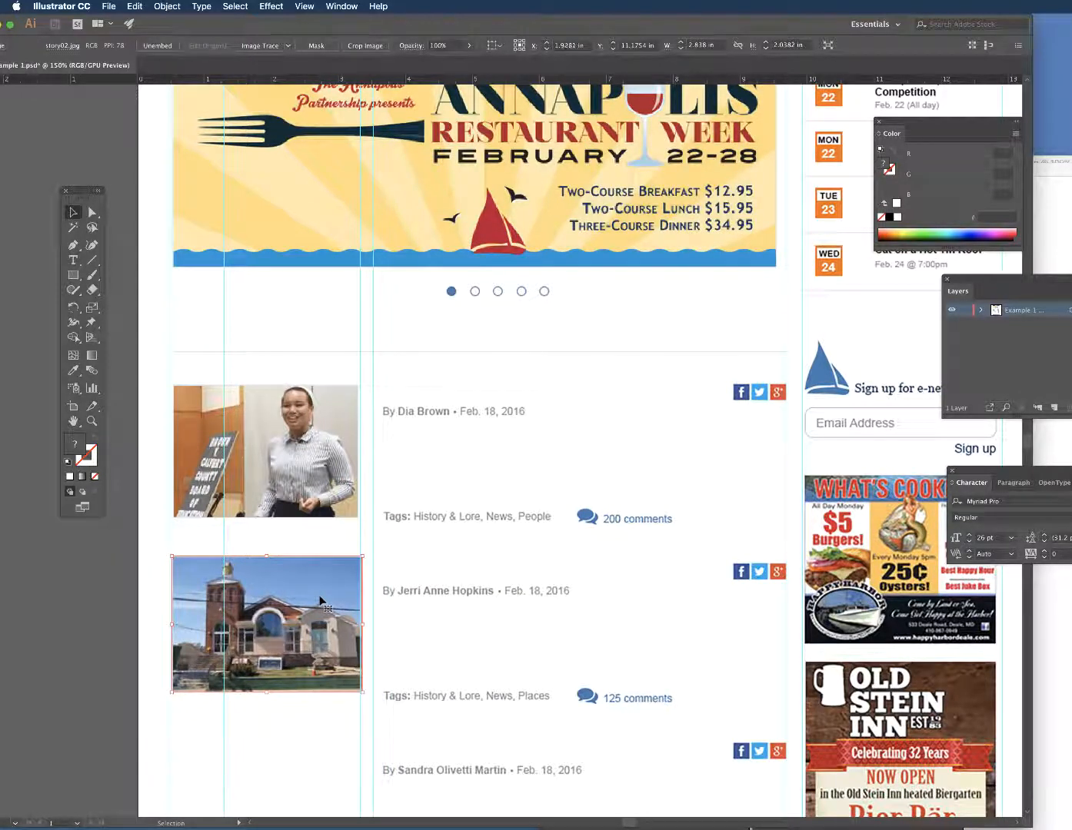
Step: Open story03.jpg and story04.jpg together from the images folder
scroll(323, 601, "down", 1)
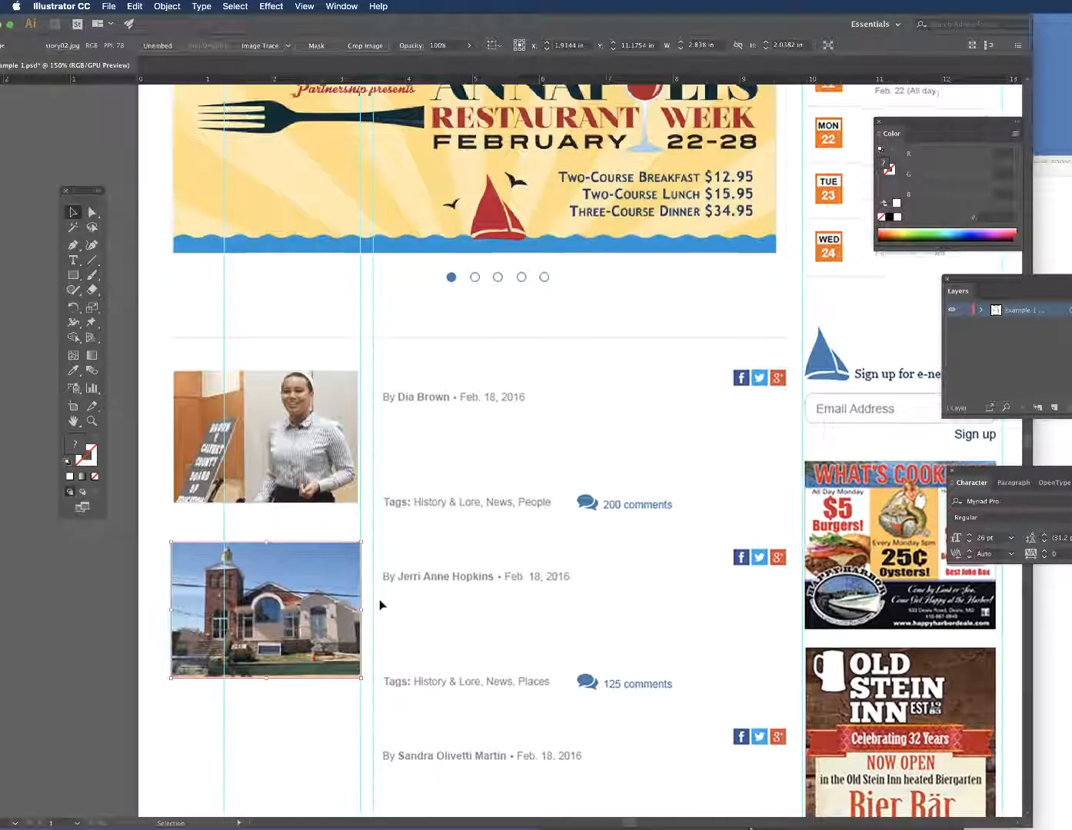
scroll(381, 604, "down", 5)
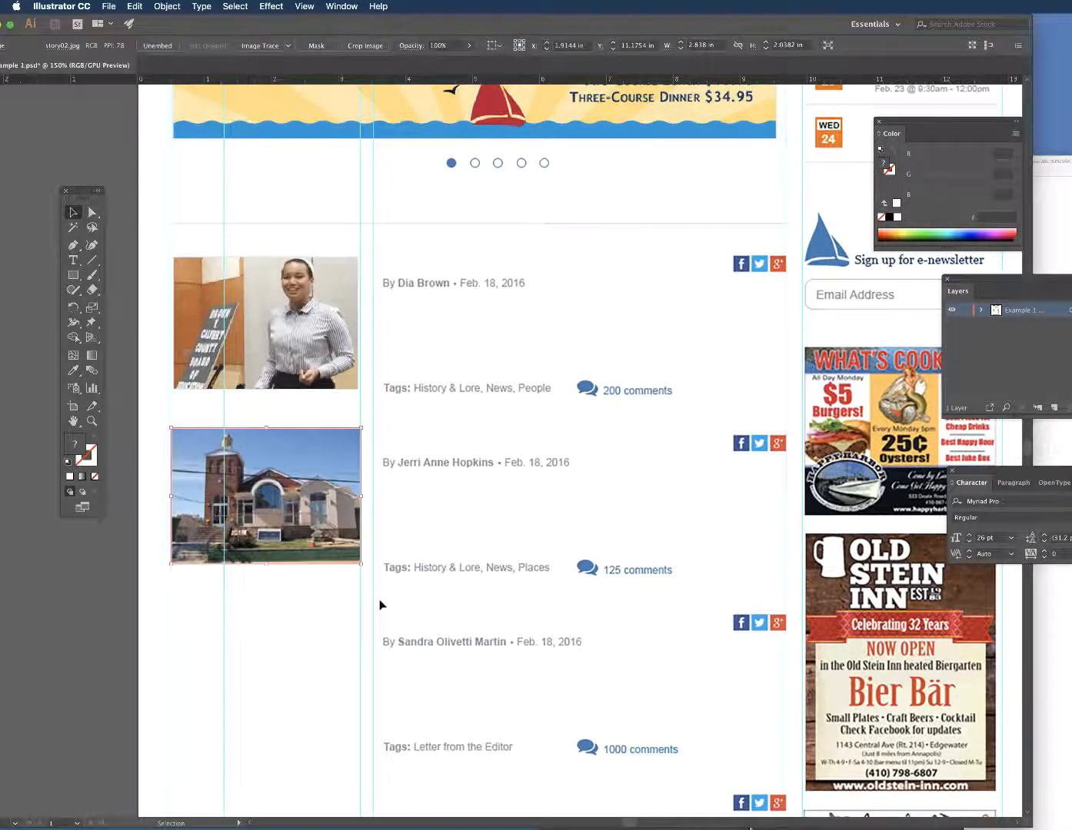
scroll(381, 605, "down", 3)
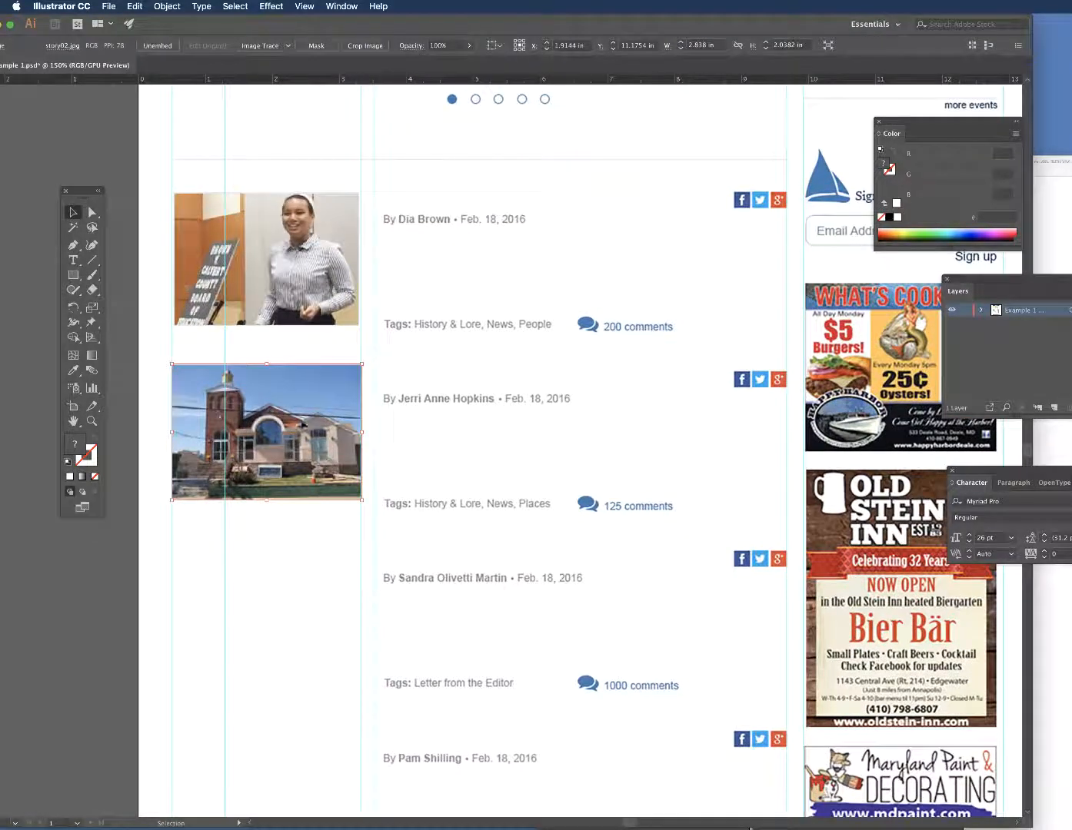
left_click(108, 6)
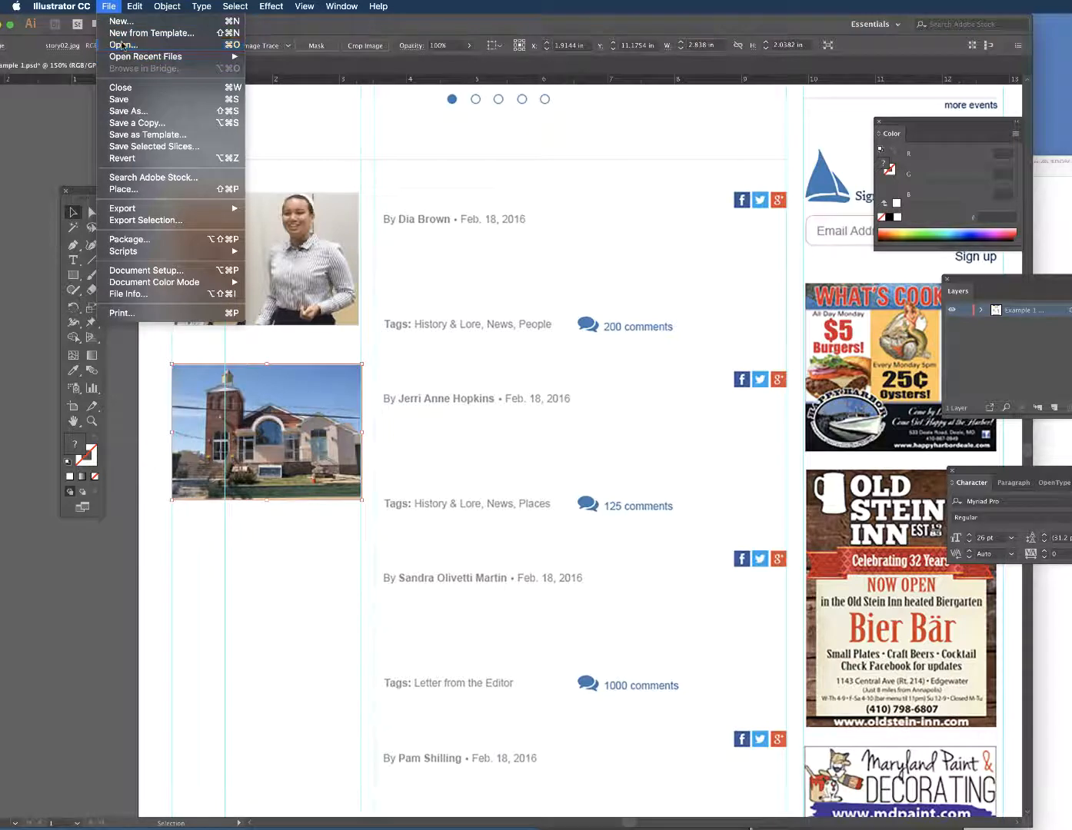
left_click(122, 45)
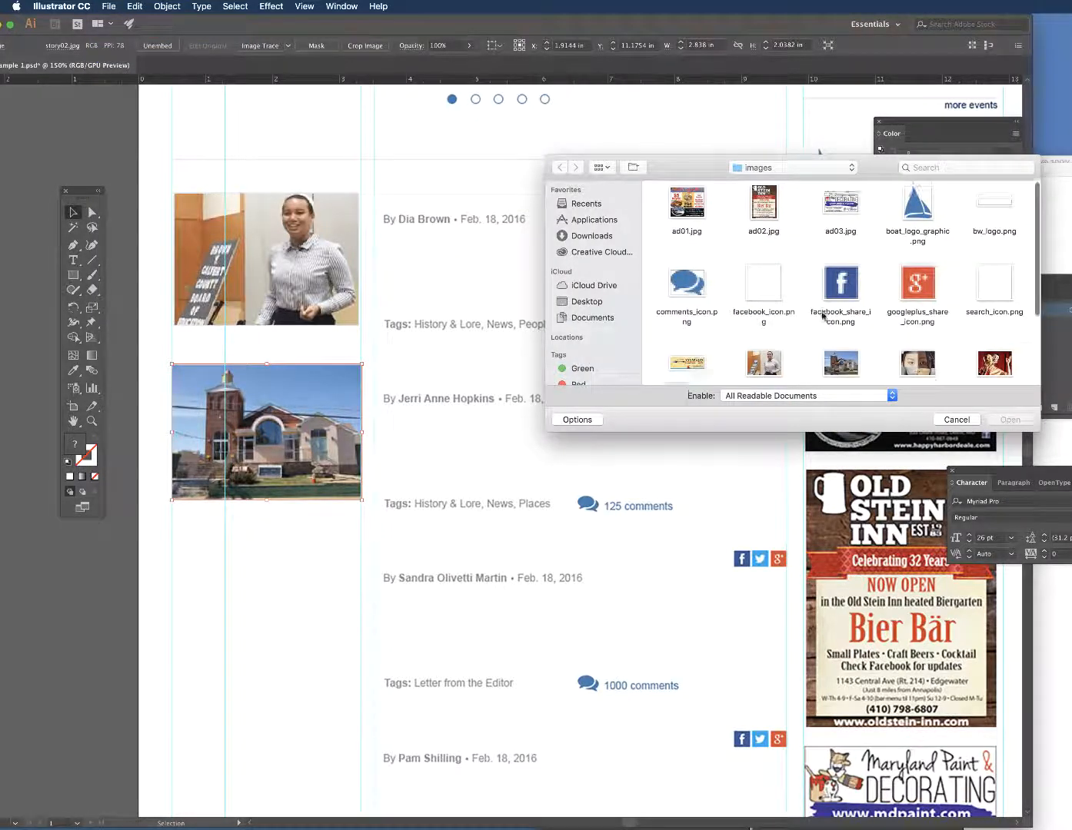
scroll(823, 314, "down", 3)
left_click(908, 306)
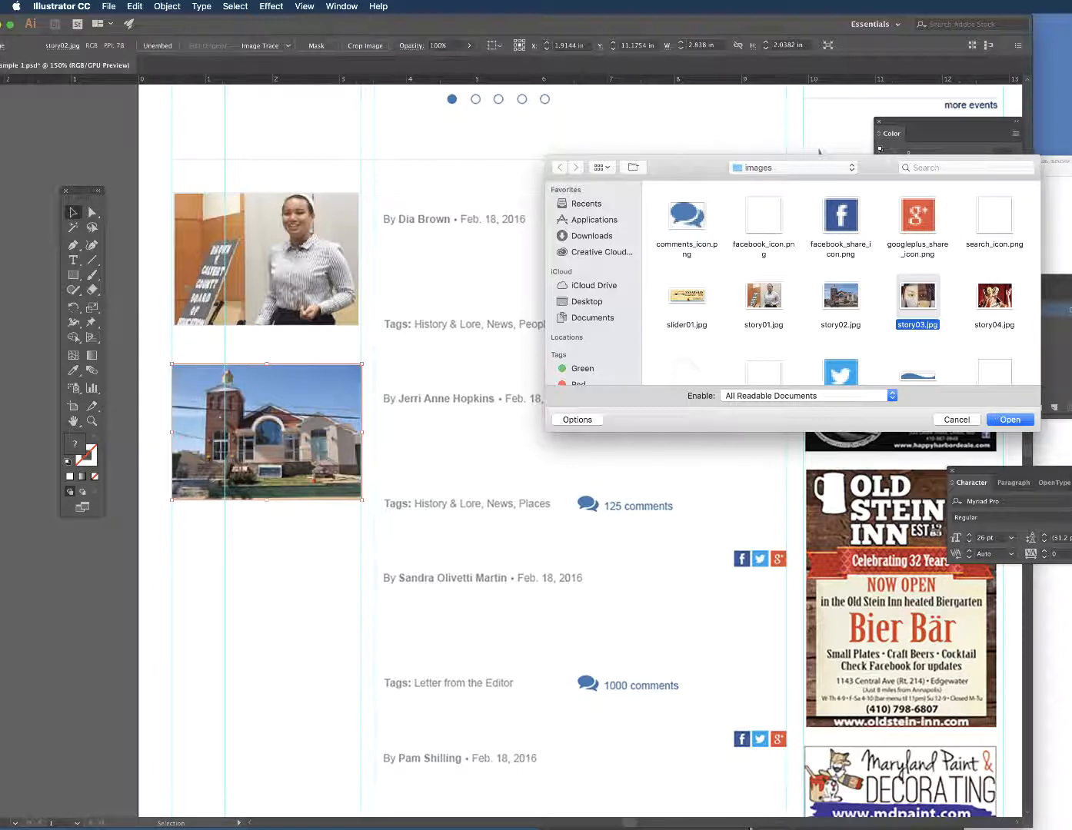
left_click(994, 300, "shift")
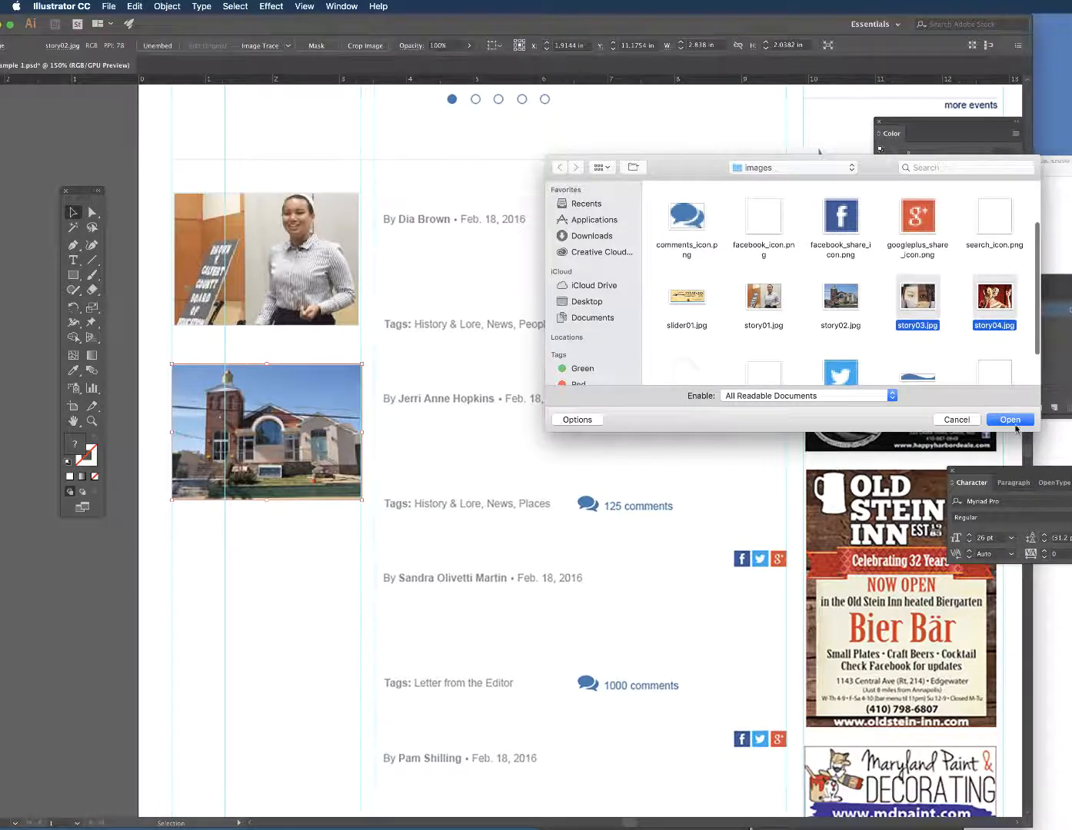
left_click(1010, 419)
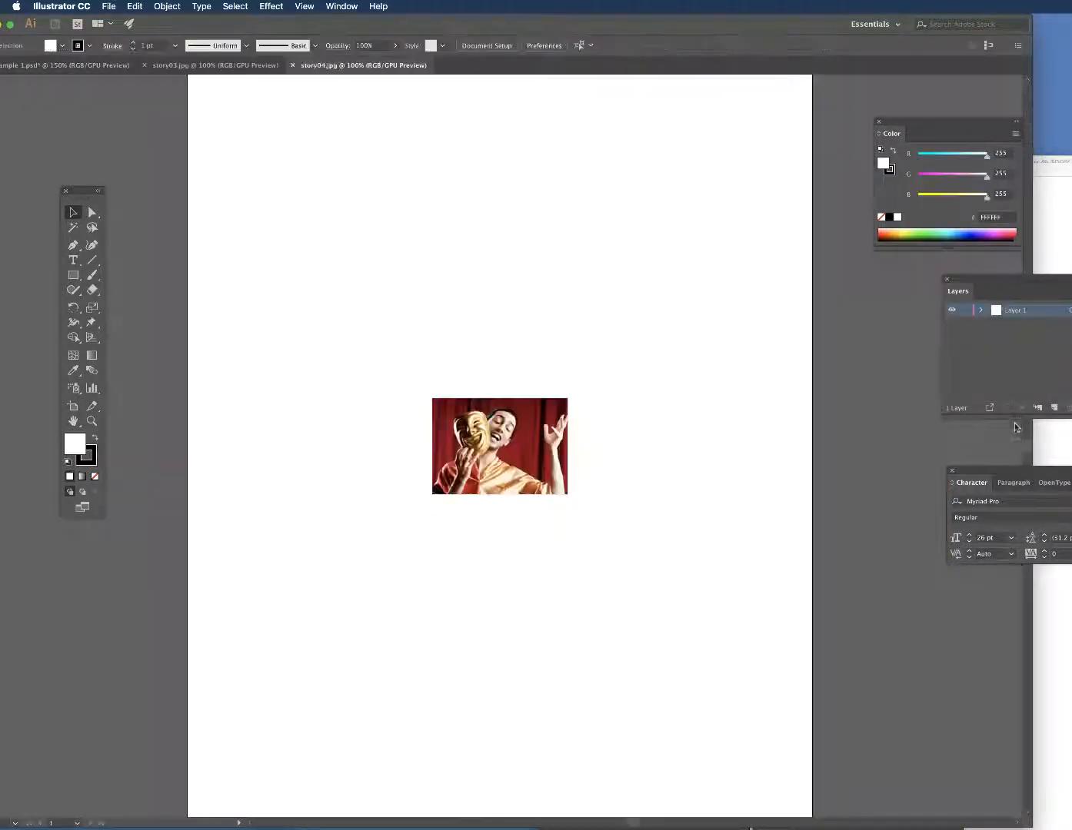
Step: Float the story04.jpg and story03.jpg documents in their own windows beside the mockup
mouse_move(259, 23)
left_mouse_down()
mouse_move(296, 40)
mouse_move(899, 104)
mouse_move(646, 66)
mouse_move(200, 55)
mouse_move(252, 46)
left_mouse_up()
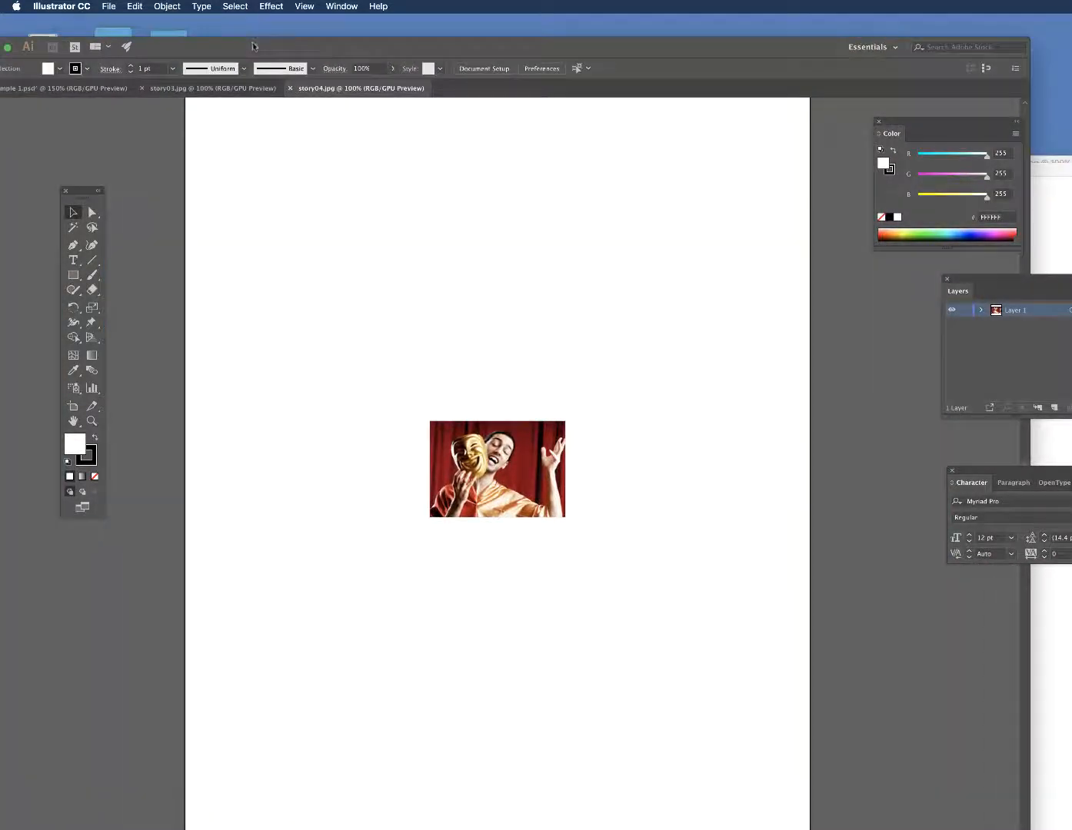
left_click_drag(314, 93, 867, 156)
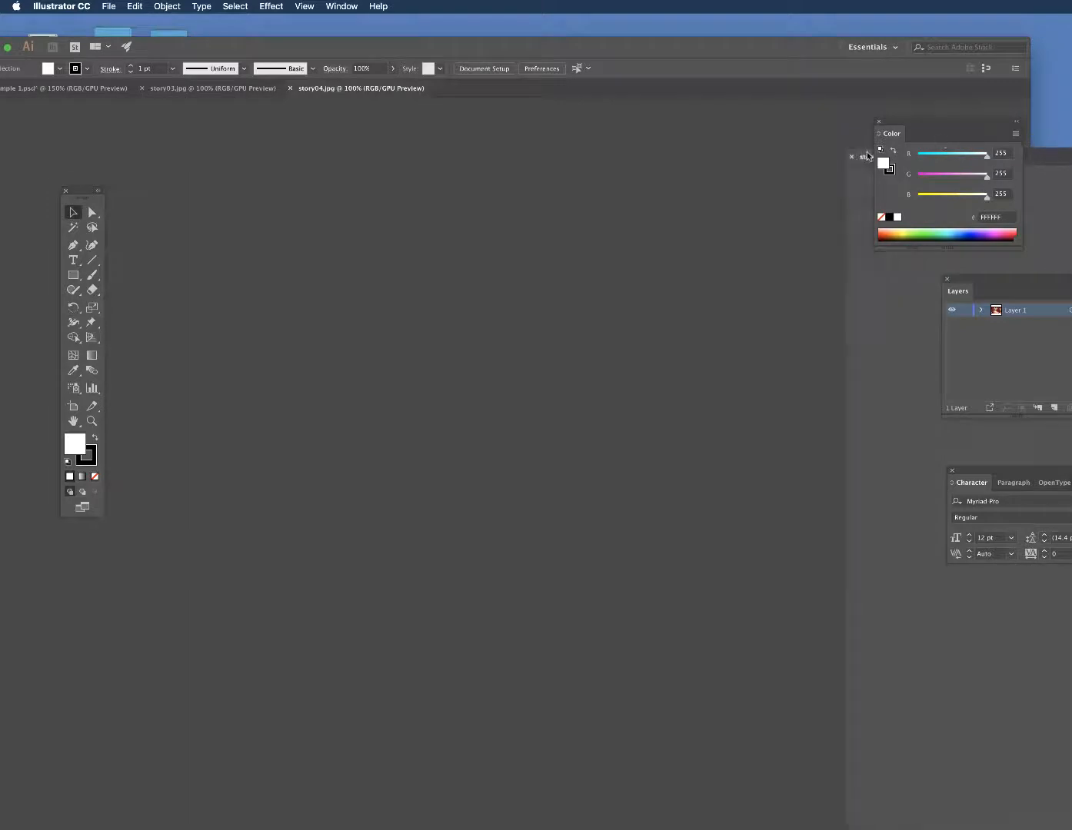
left_click_drag(634, 159, 546, 136)
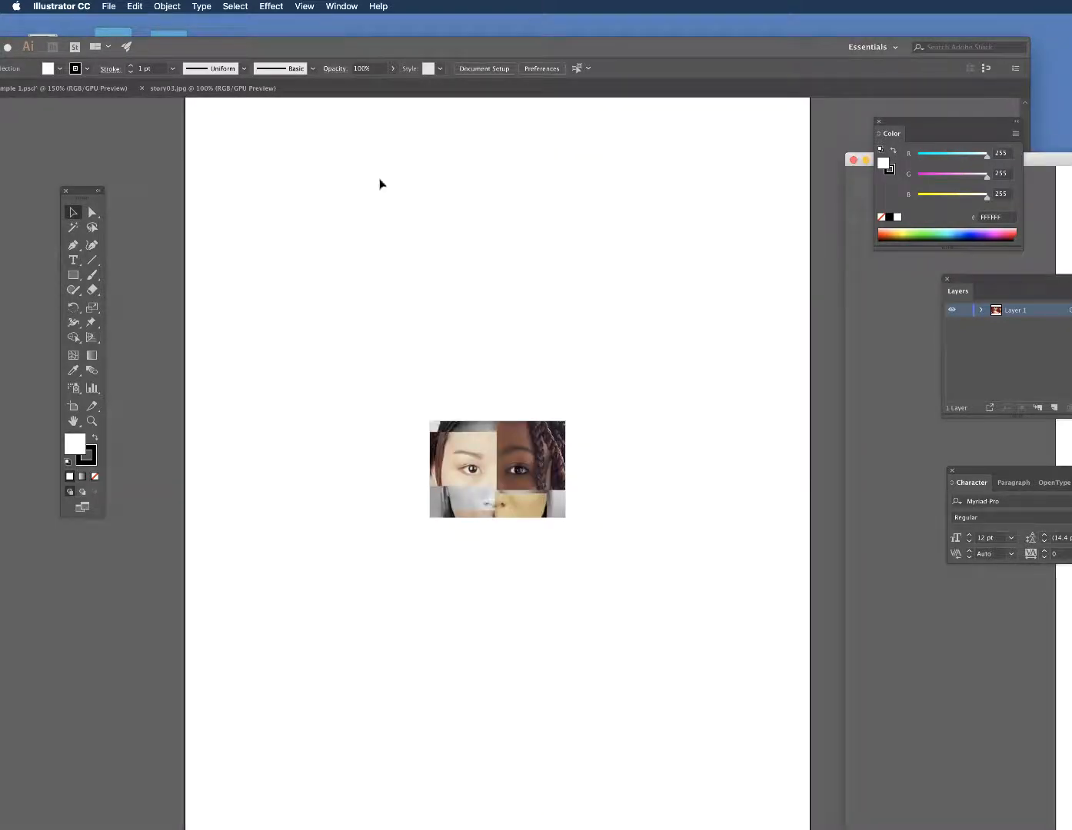
left_click_drag(210, 90, 797, 154)
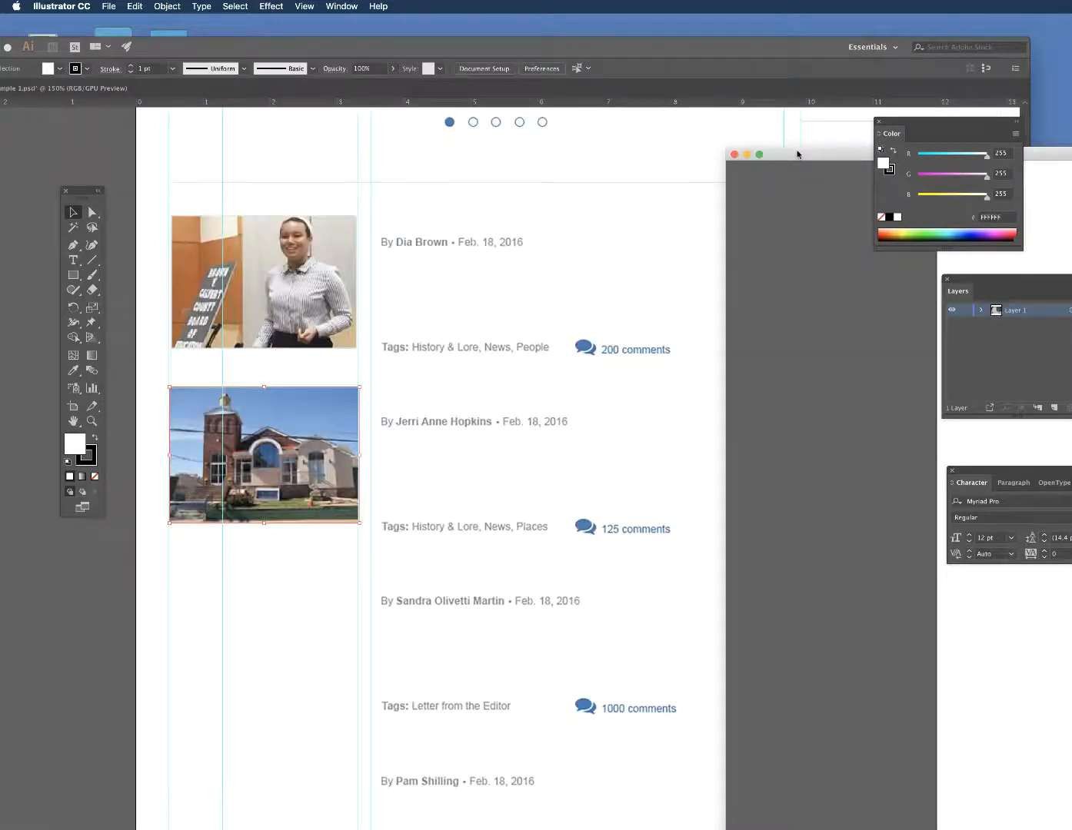
Step: Copy the story03.jpg image below the church image, scaled to about 2.80 × 2.01 in and positioned at about X 1.93, Y 13.77 in
left_click_drag(1069, 565, 267, 647)
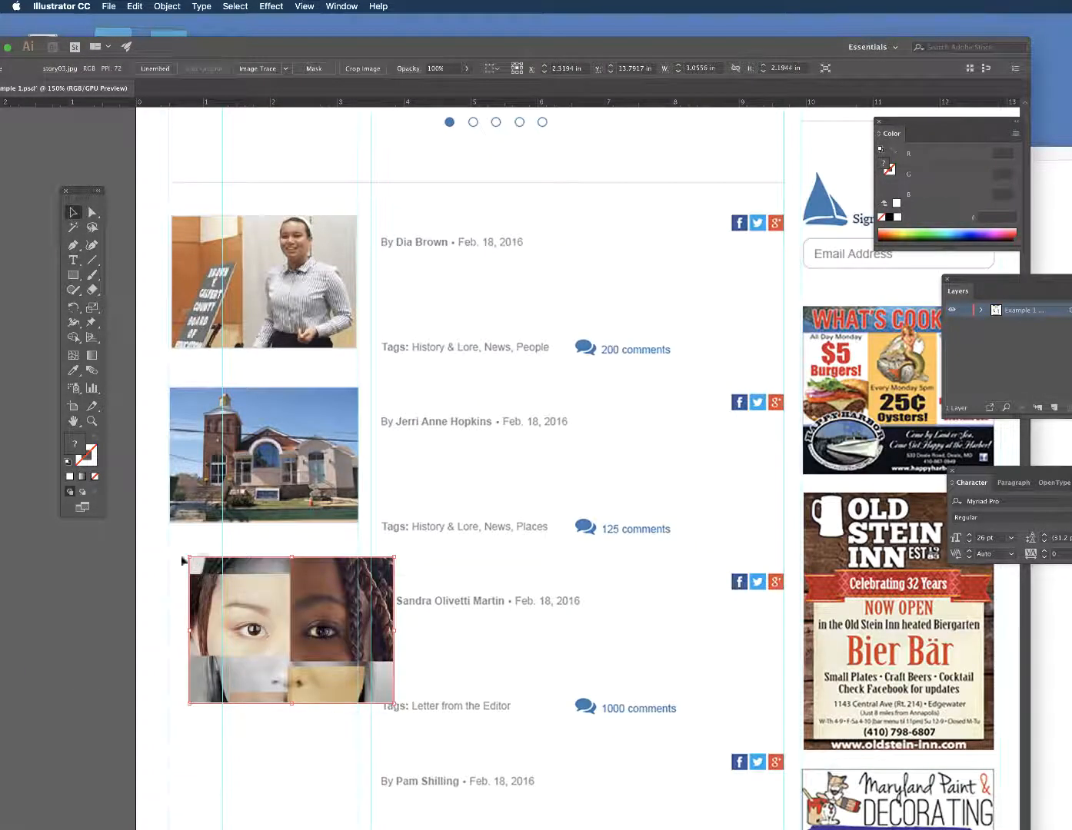
left_click_drag(189, 558, 206, 569)
left_click_drag(306, 634, 265, 625)
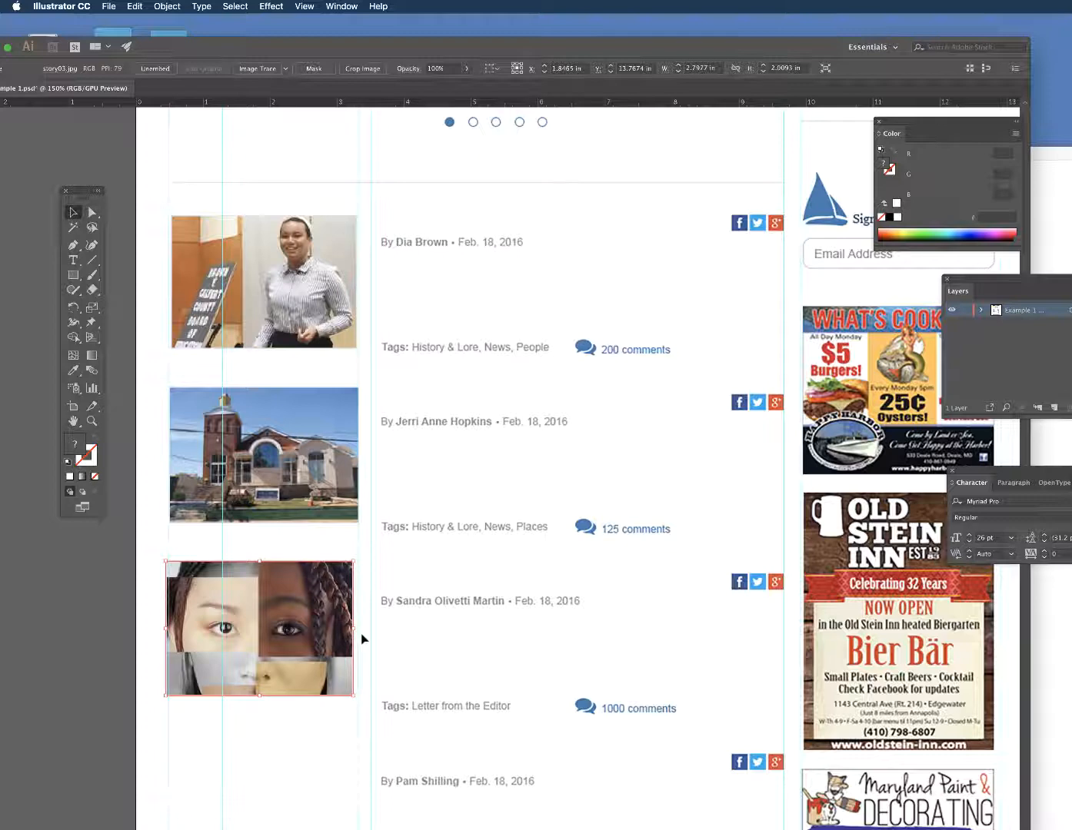
key("Right")
key("Right")
key("Right")
key("Right")
key("Right")
key("Right")
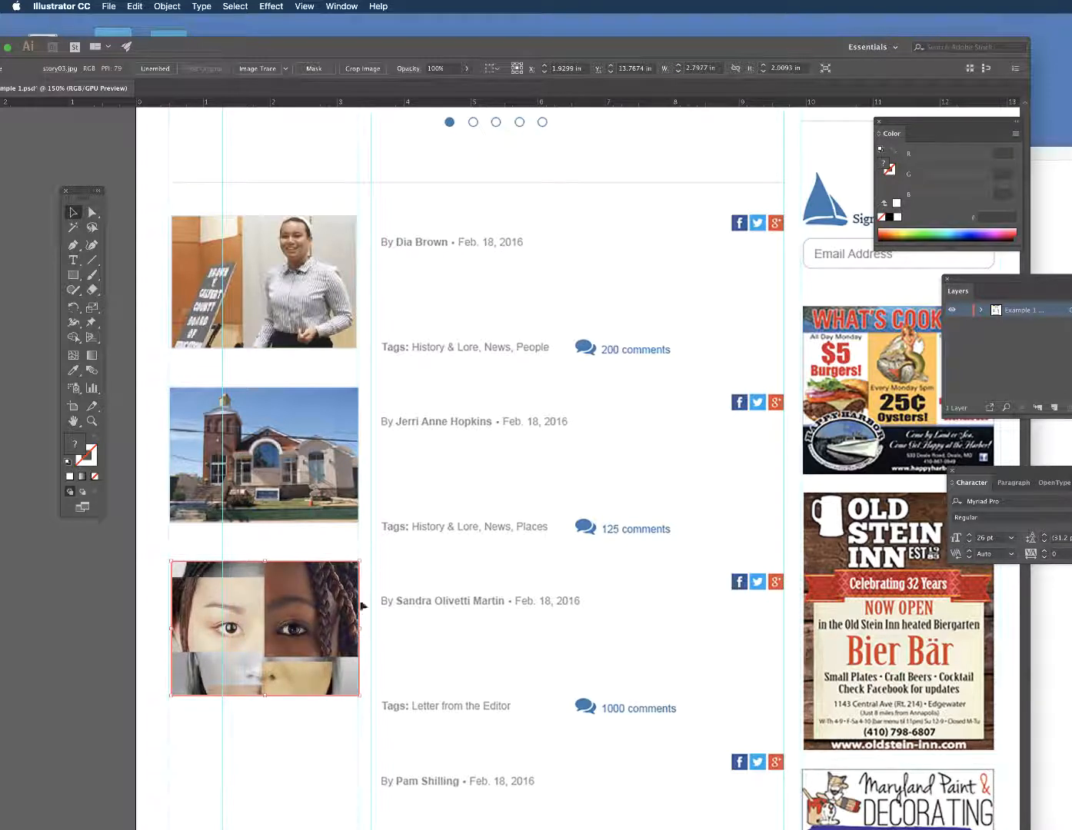
Step: Bring the floating story03.jpg source document forward and close it
left_click(1059, 154)
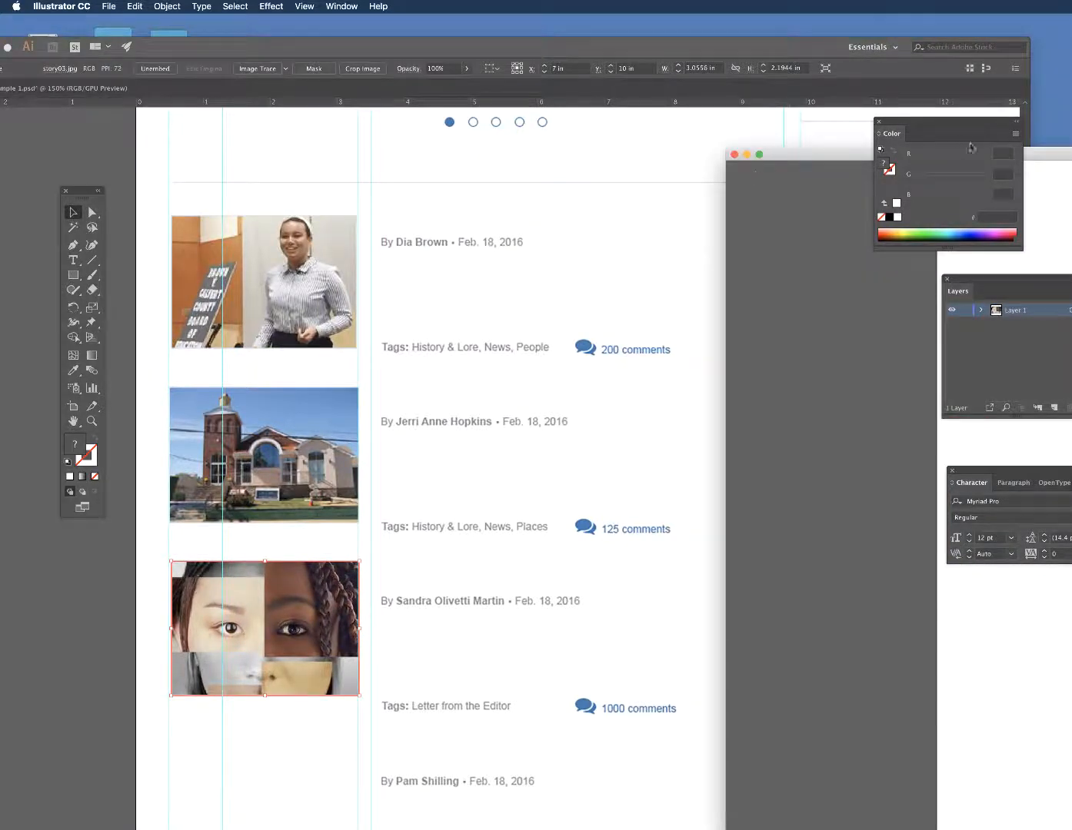
left_click_drag(1060, 154, 897, 216)
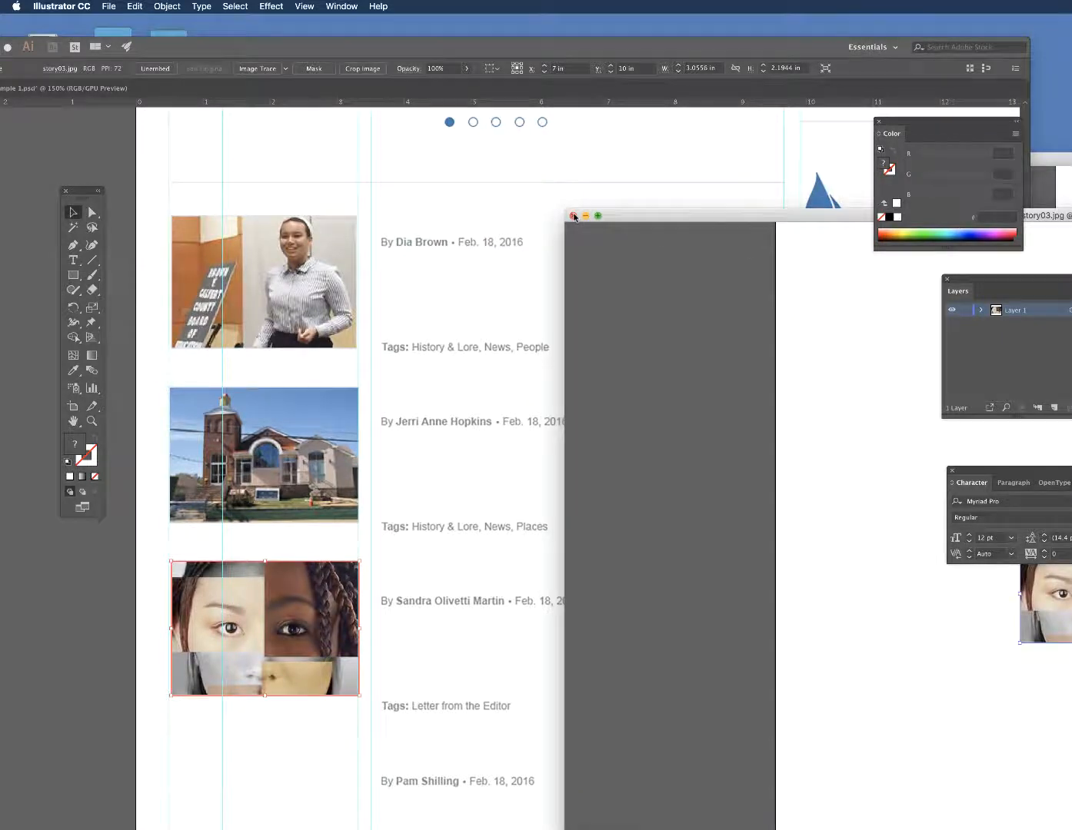
left_click(574, 217)
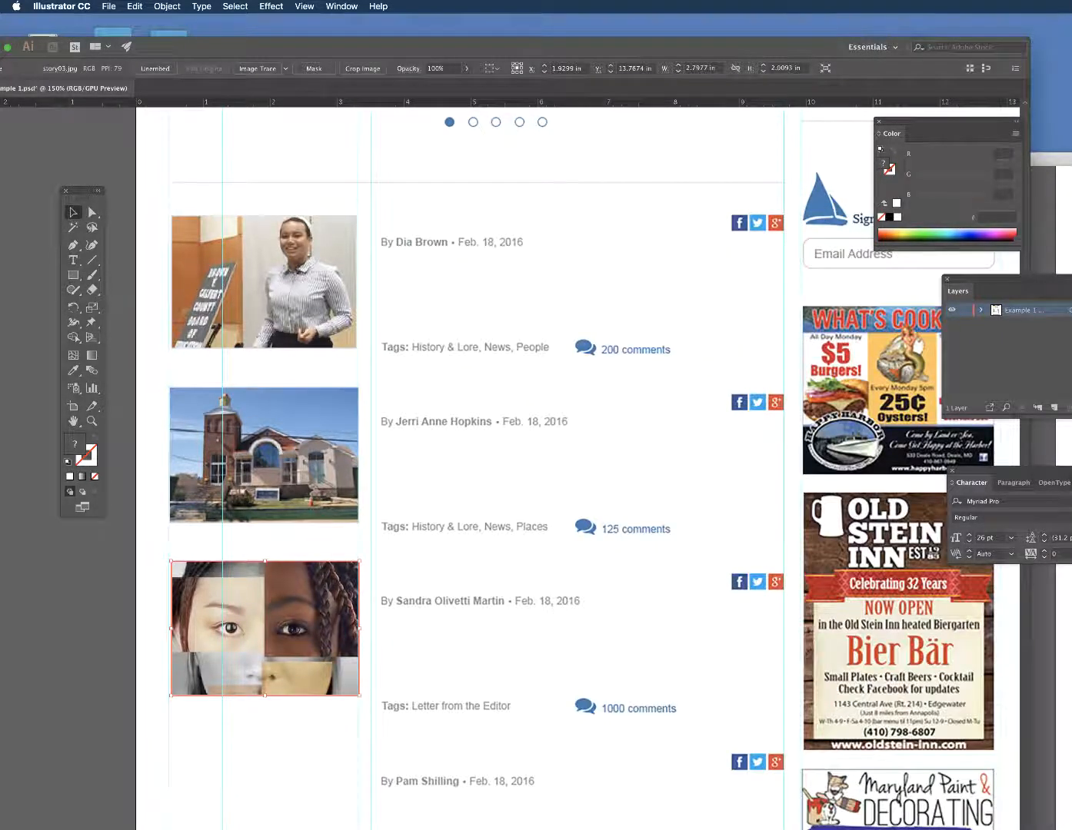
Step: Copy the story04.jpg image from its own document into the mockup, directly below the faces image
left_click(1060, 160)
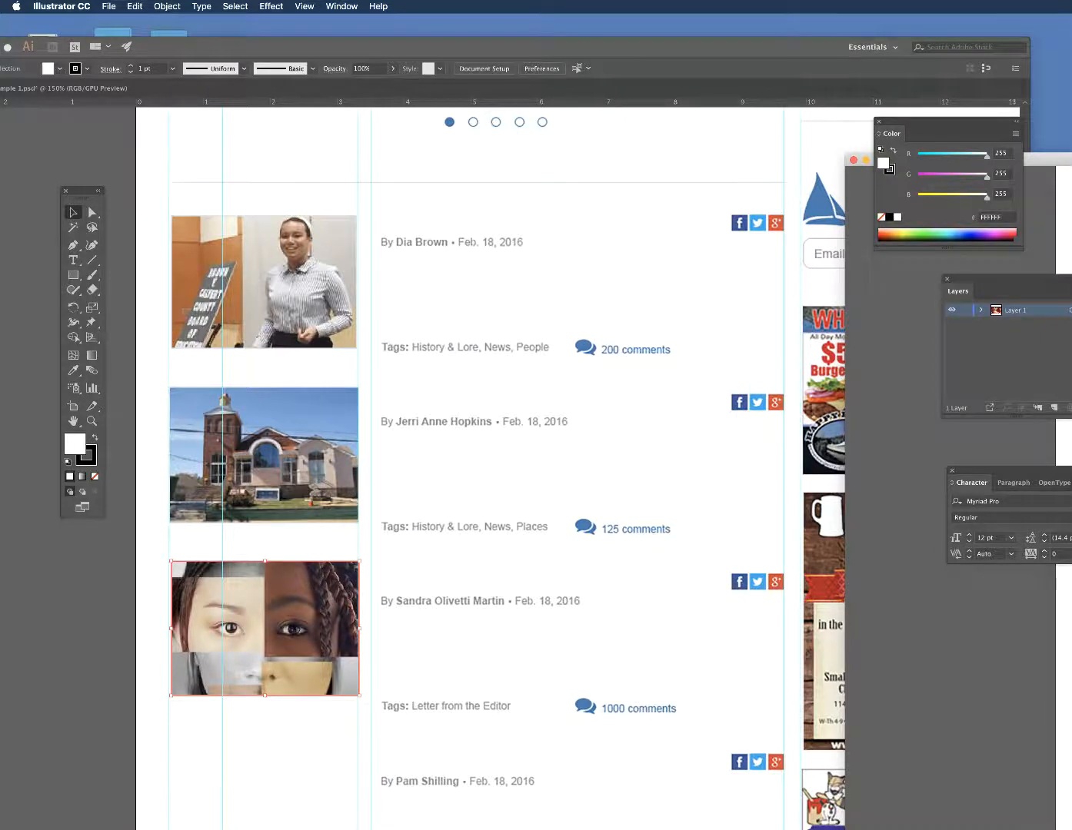
left_click_drag(1068, 592, 263, 768)
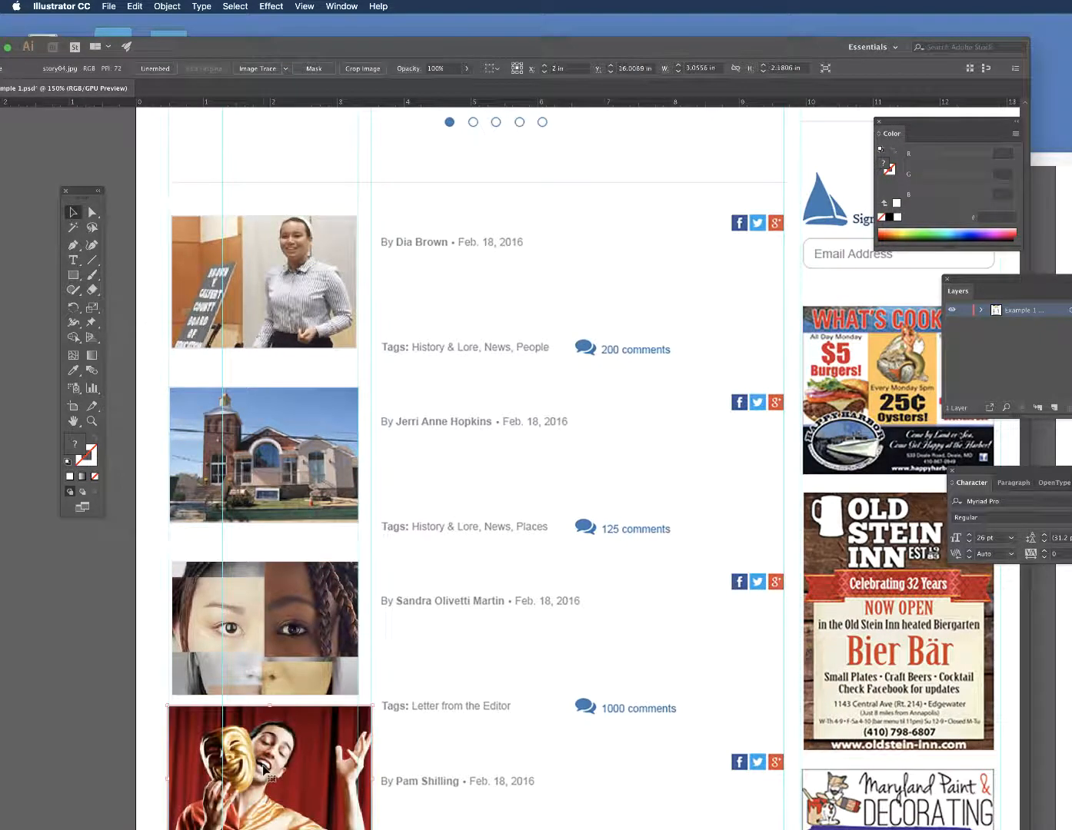
scroll(263, 768, "down", 2)
scroll(265, 768, "down", 2)
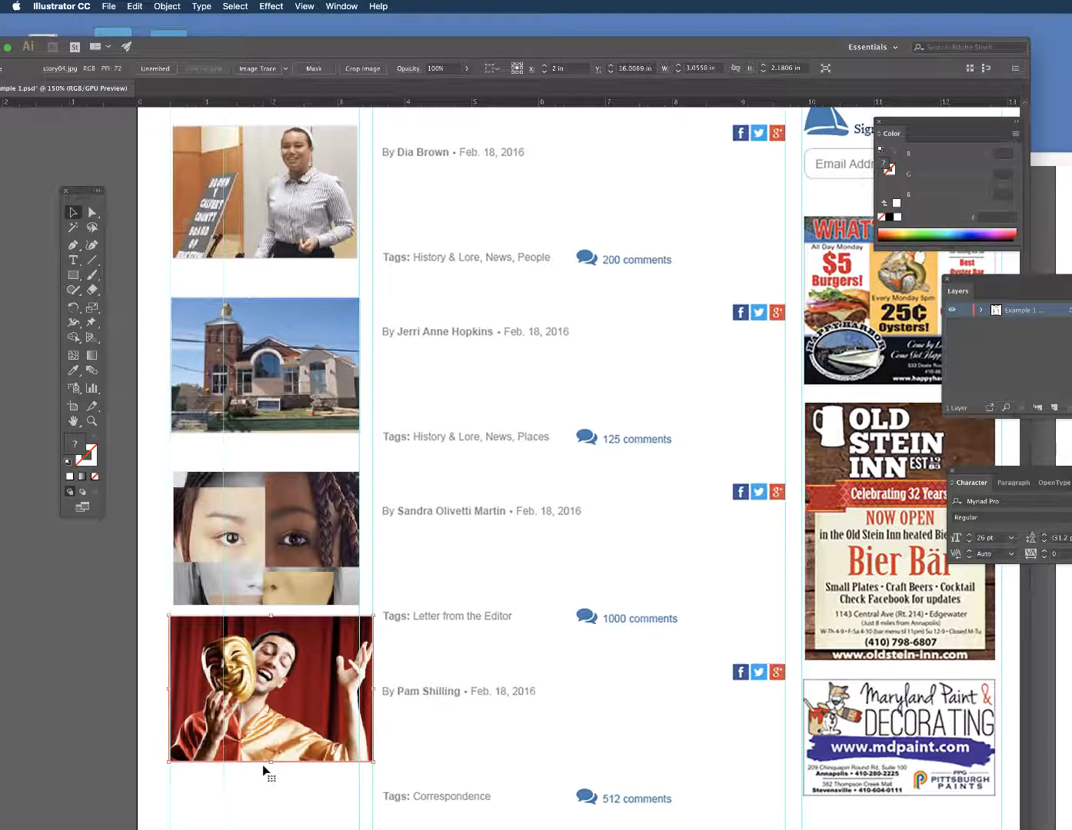
Step: Nudge the faces image up slightly and scale the story04.jpg image to about 2.87 × 2.05 in, positioned at about X 1.90, Y 16.41 in
left_click_drag(247, 564, 244, 553)
left_click_drag(277, 682, 264, 710)
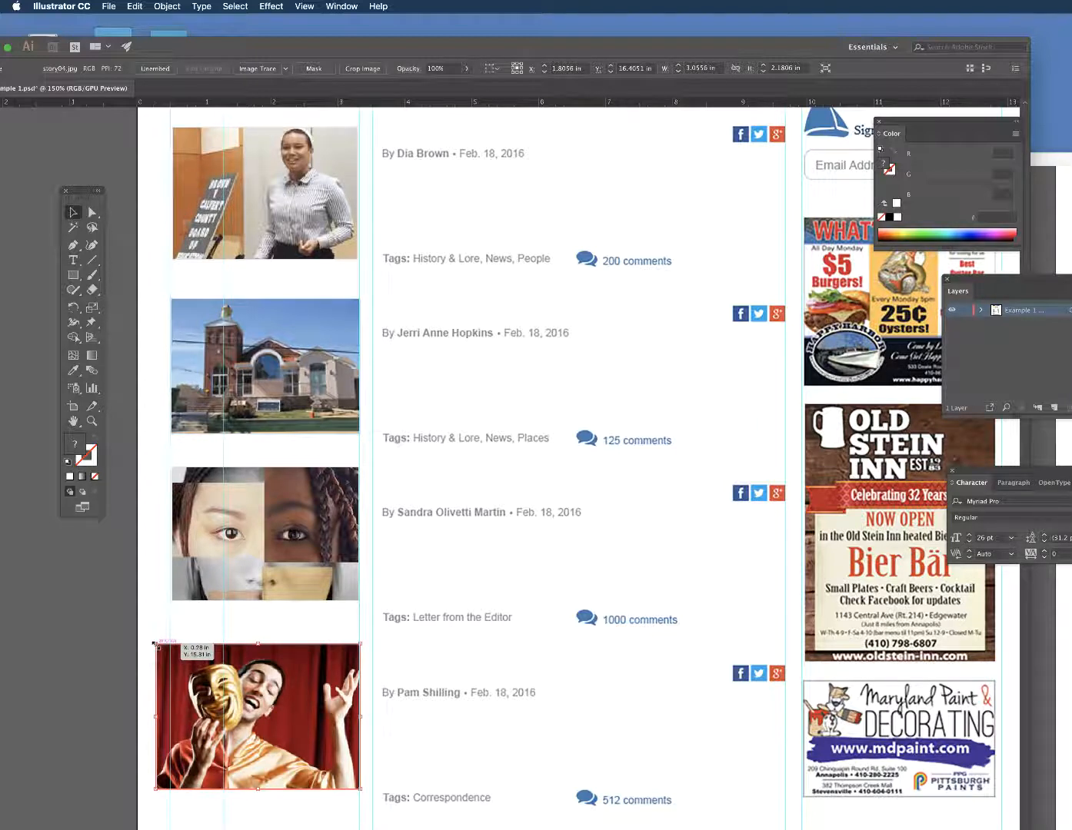
left_click_drag(155, 643, 166, 652)
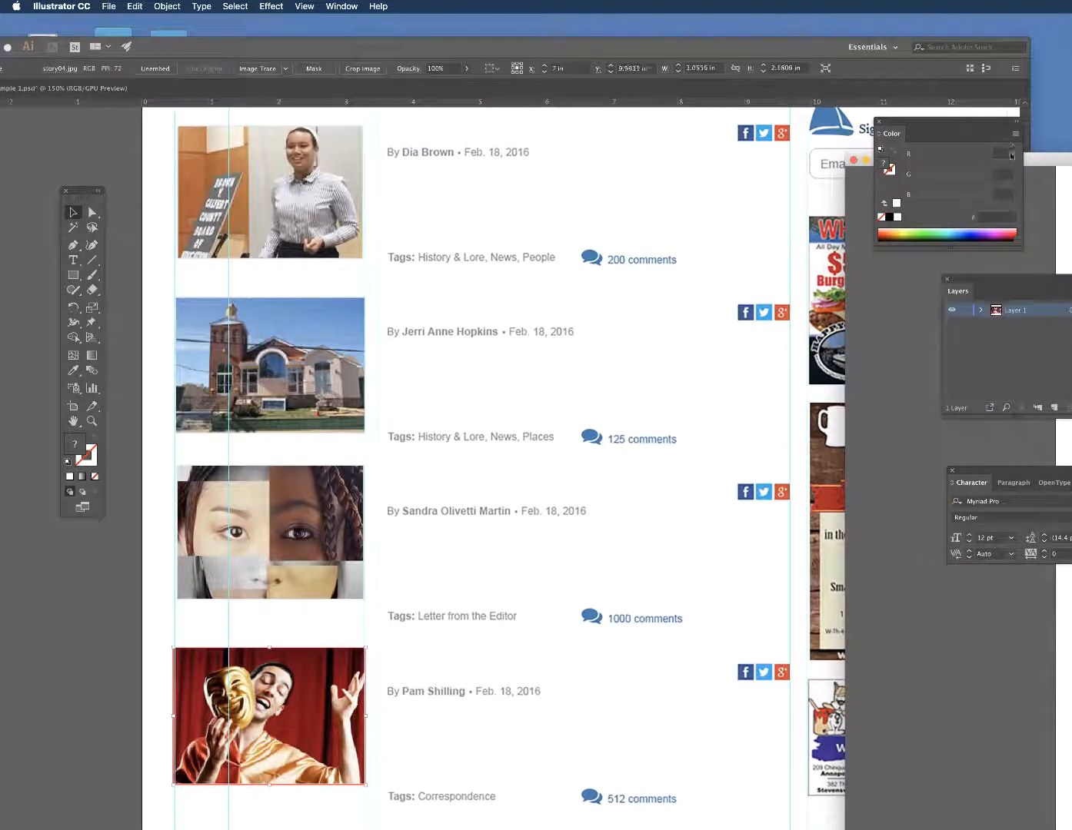
Step: Close the remaining source image documents story04.jpg, story01.jpg and slider01.jpg
left_click(854, 161)
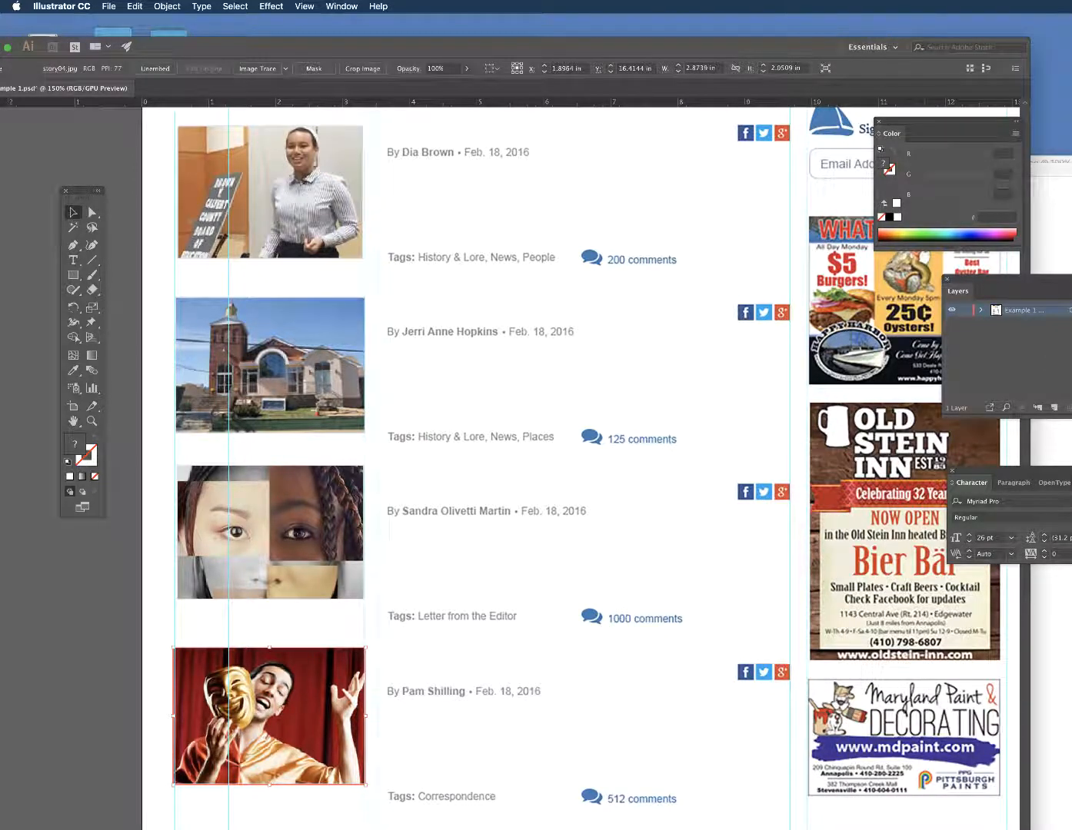
scroll(508, 415, "up", 1)
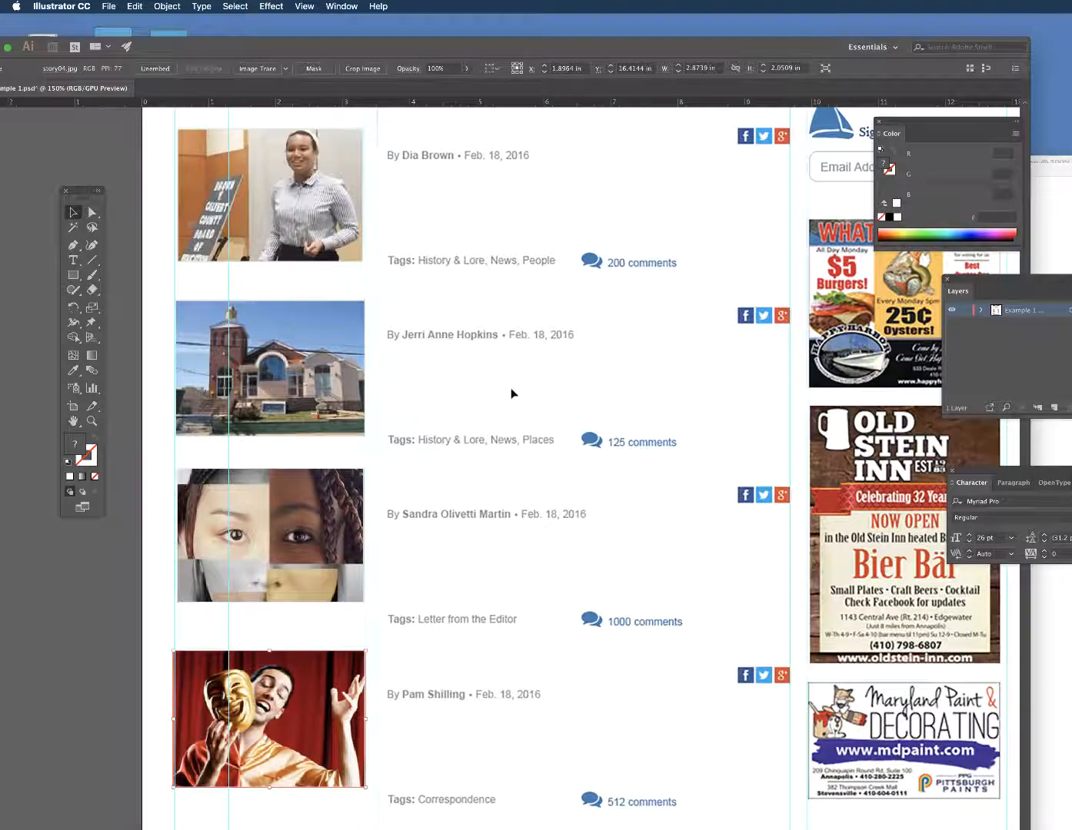
scroll(511, 393, "up", 10)
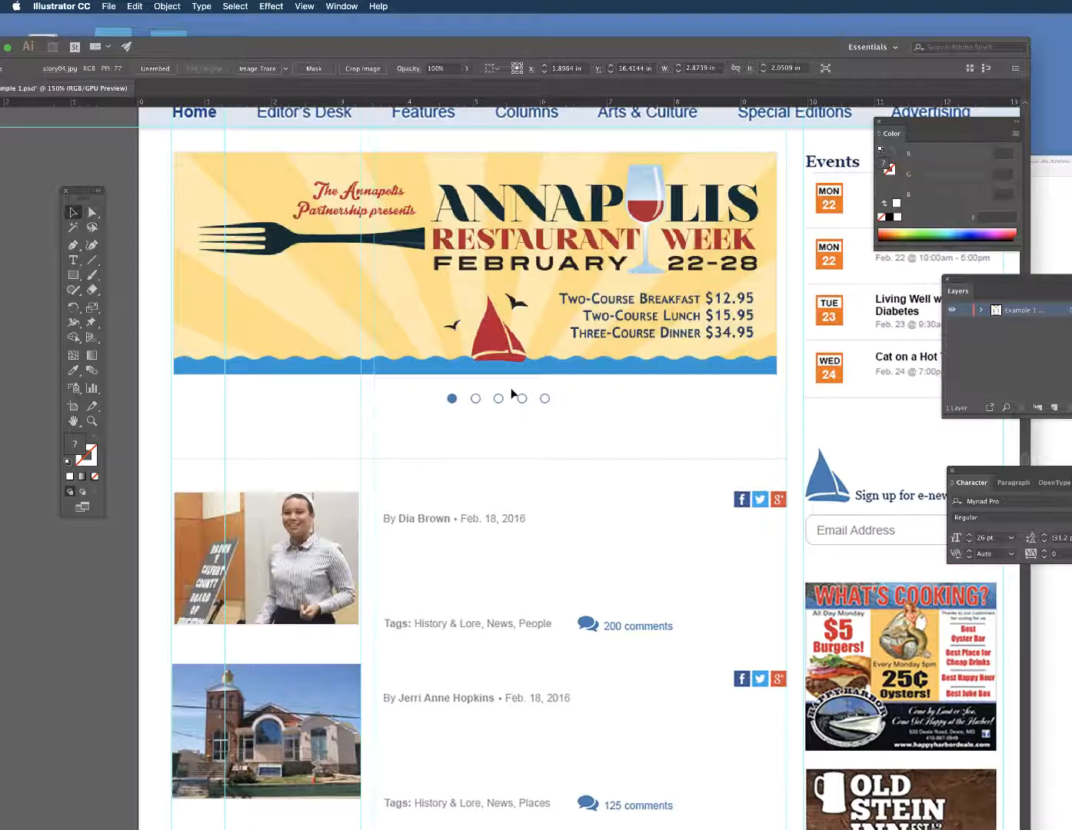
scroll(512, 394, "down", 1)
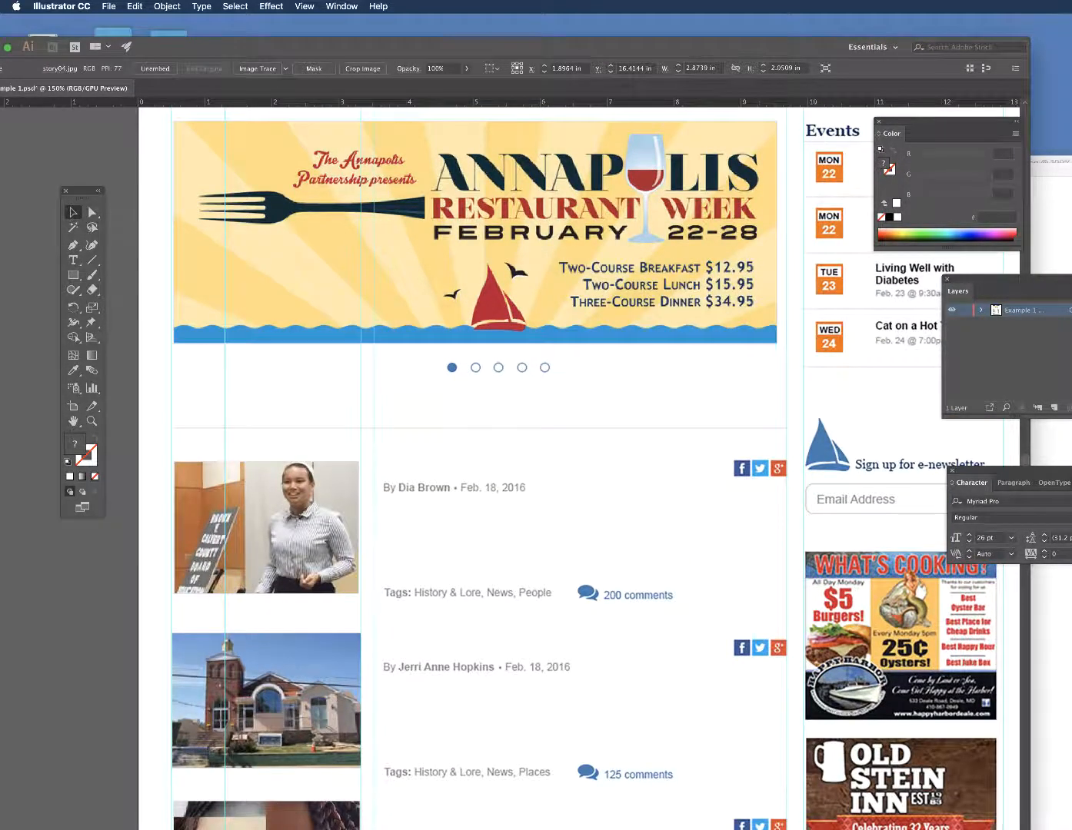
left_click(1055, 163)
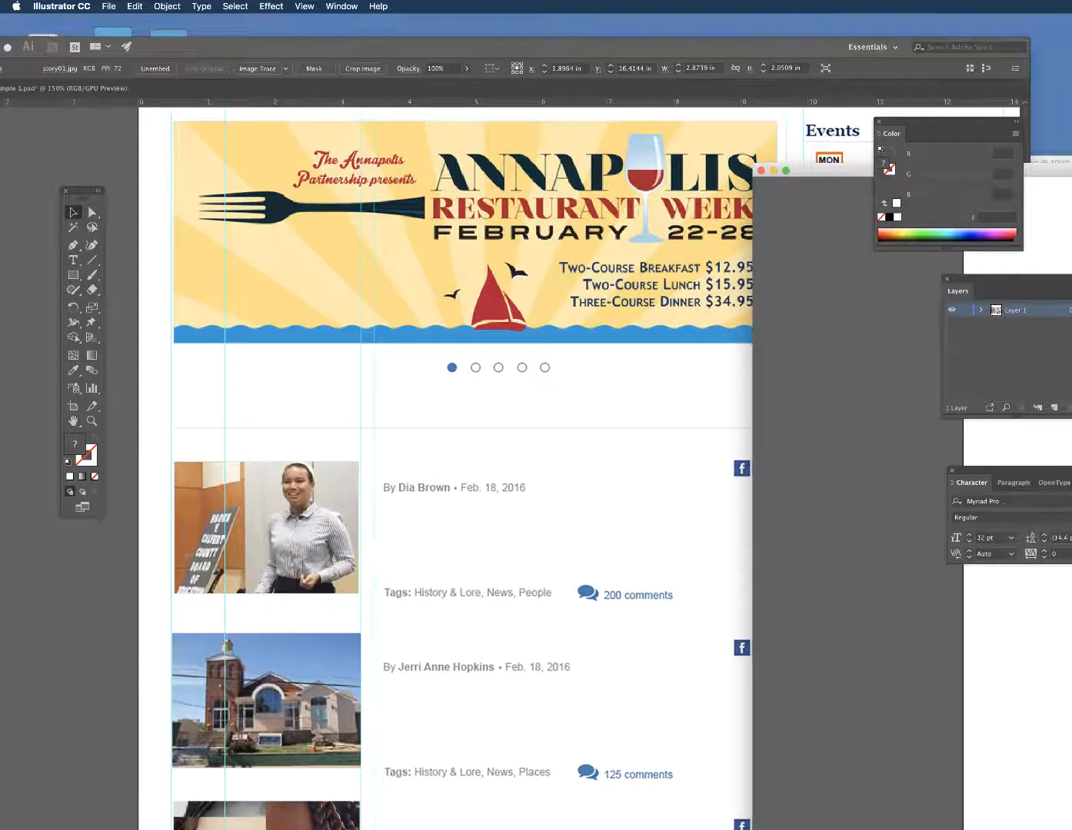
left_click(759, 170)
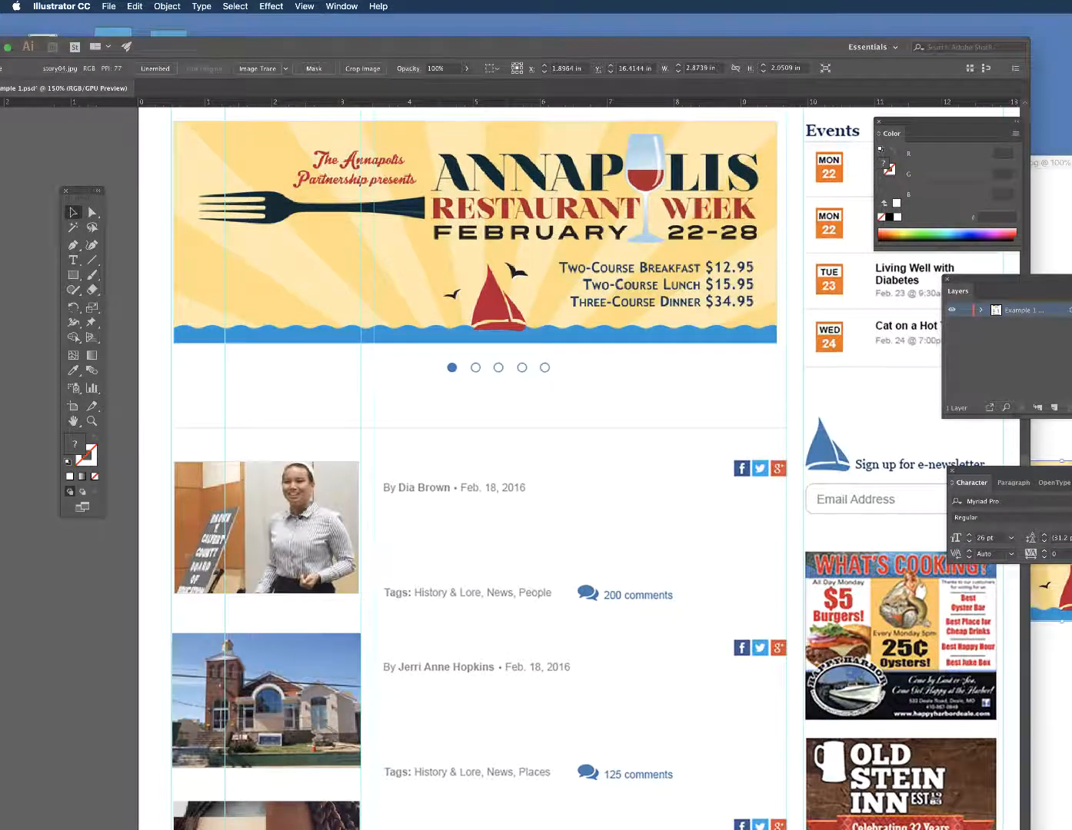
left_click(1055, 163)
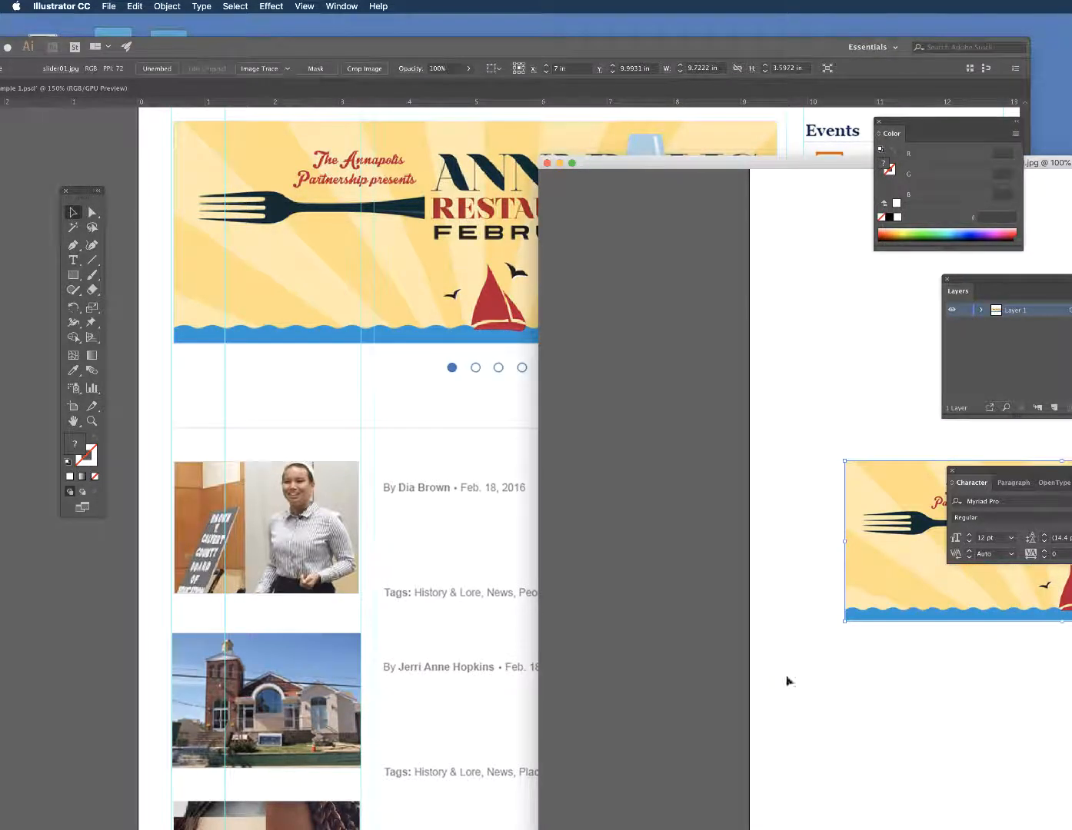
left_click(547, 163)
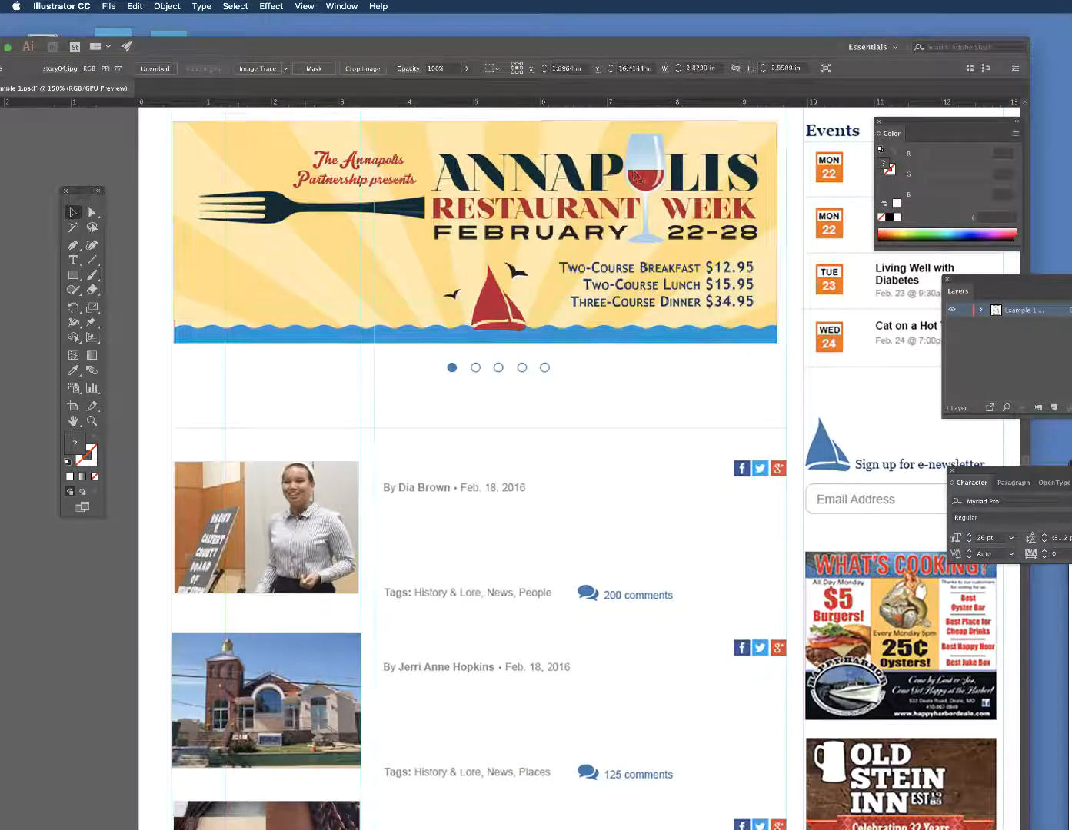
Step: Switch to the Word document DB inserts for class, read its Unit 2: DB 1 section, move it aside and return to Illustrator
left_click(1069, 616)
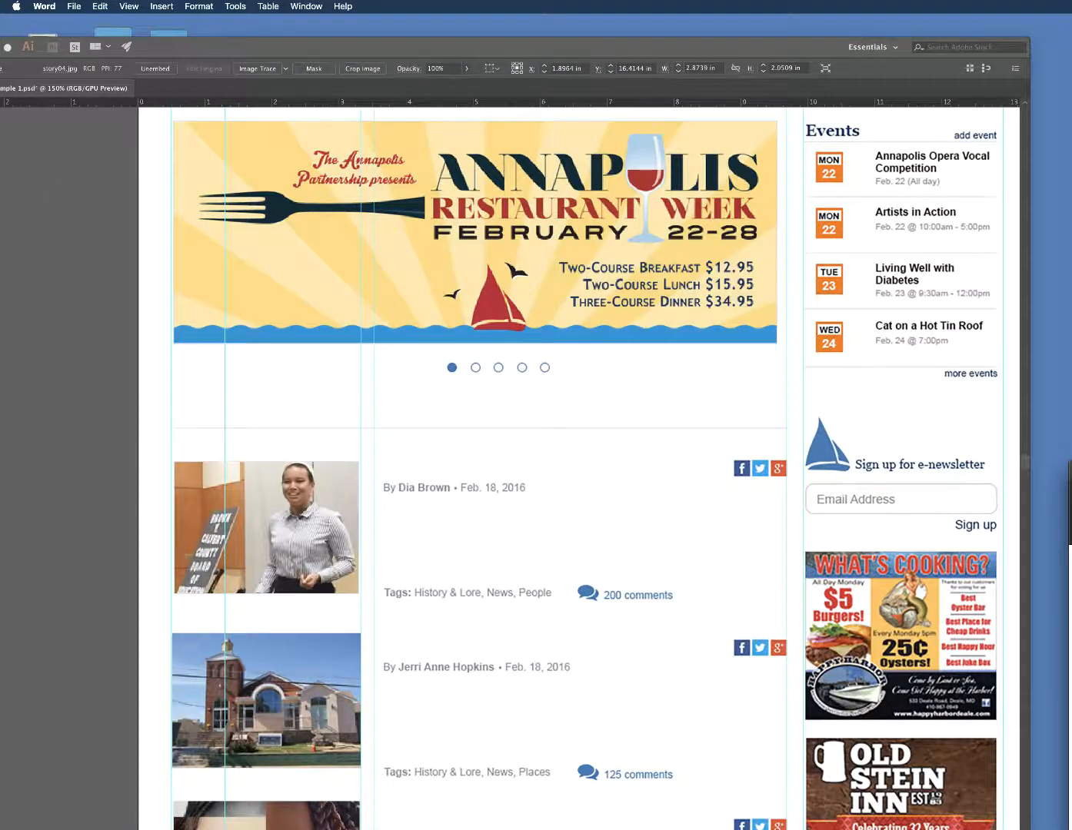
left_click_drag(1070, 470, 648, 279)
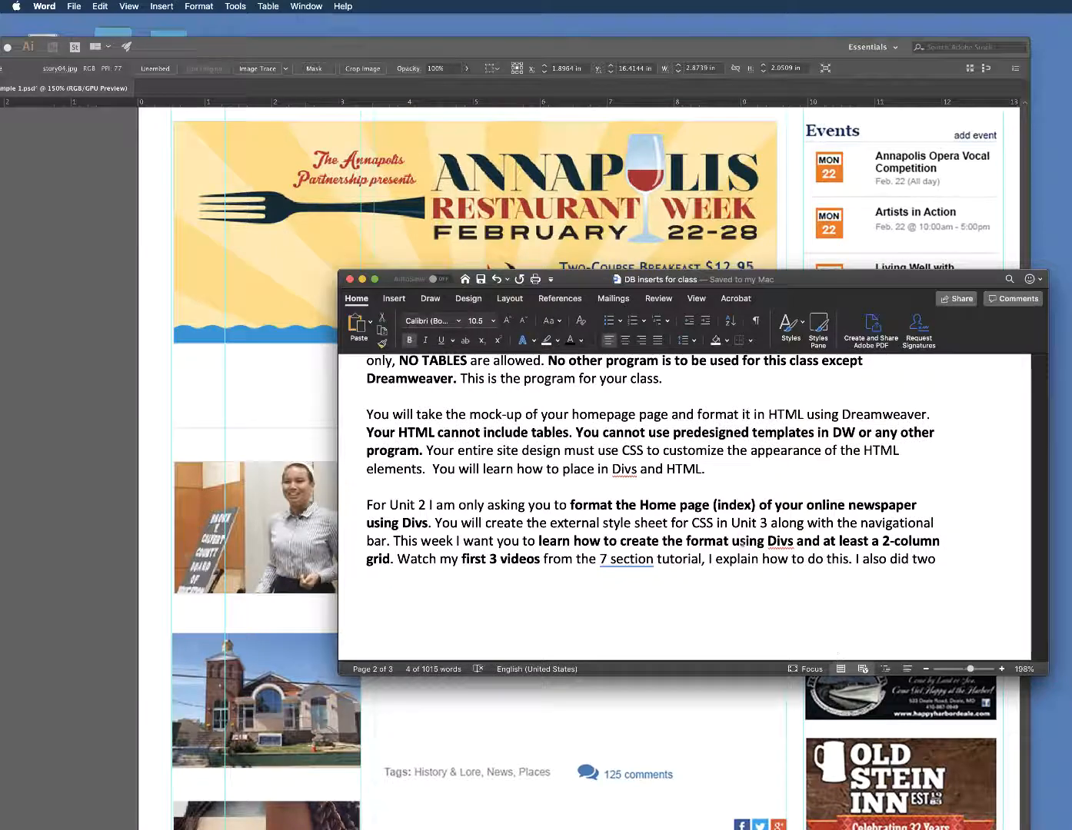
scroll(697, 545, "up", 10)
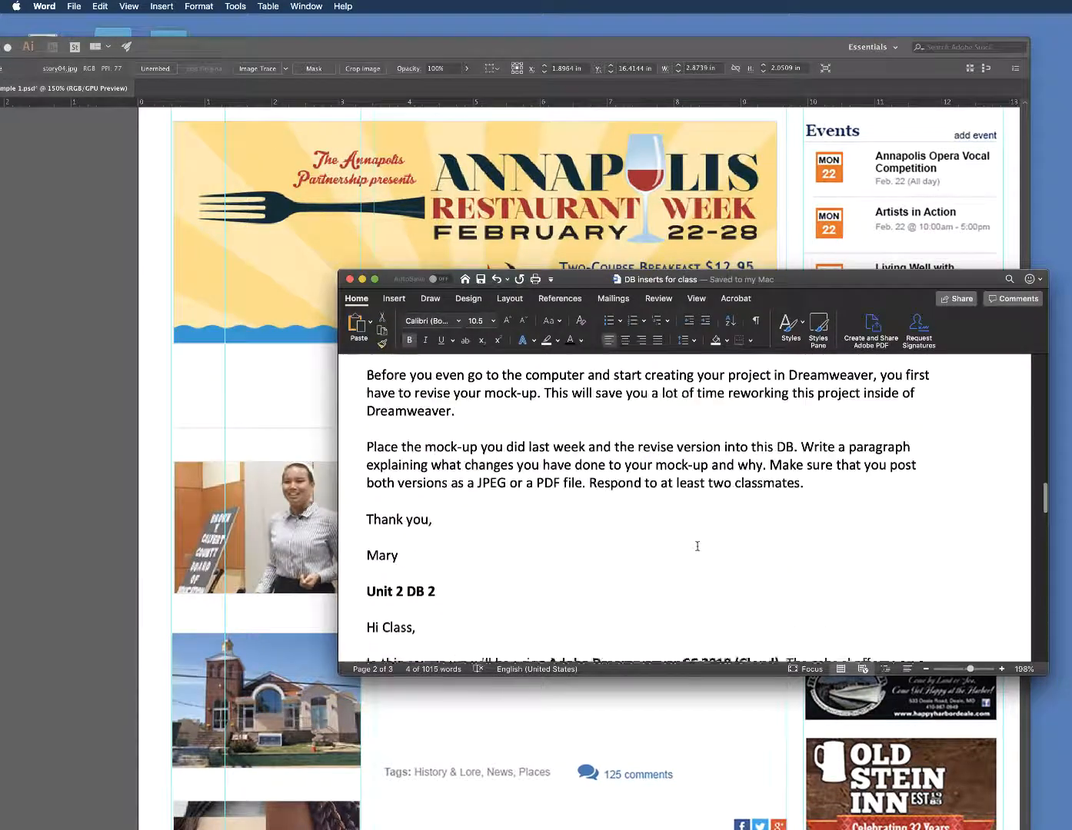
scroll(698, 546, "up", 4)
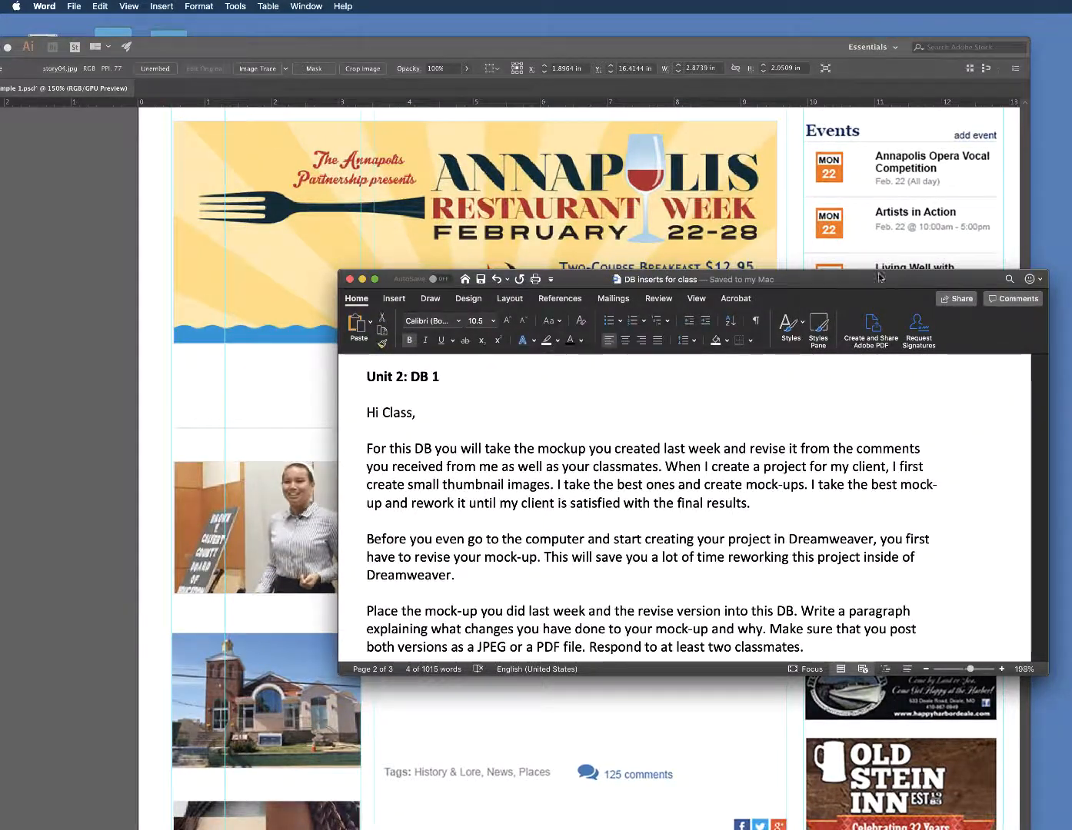
left_click_drag(880, 277, 1071, 277)
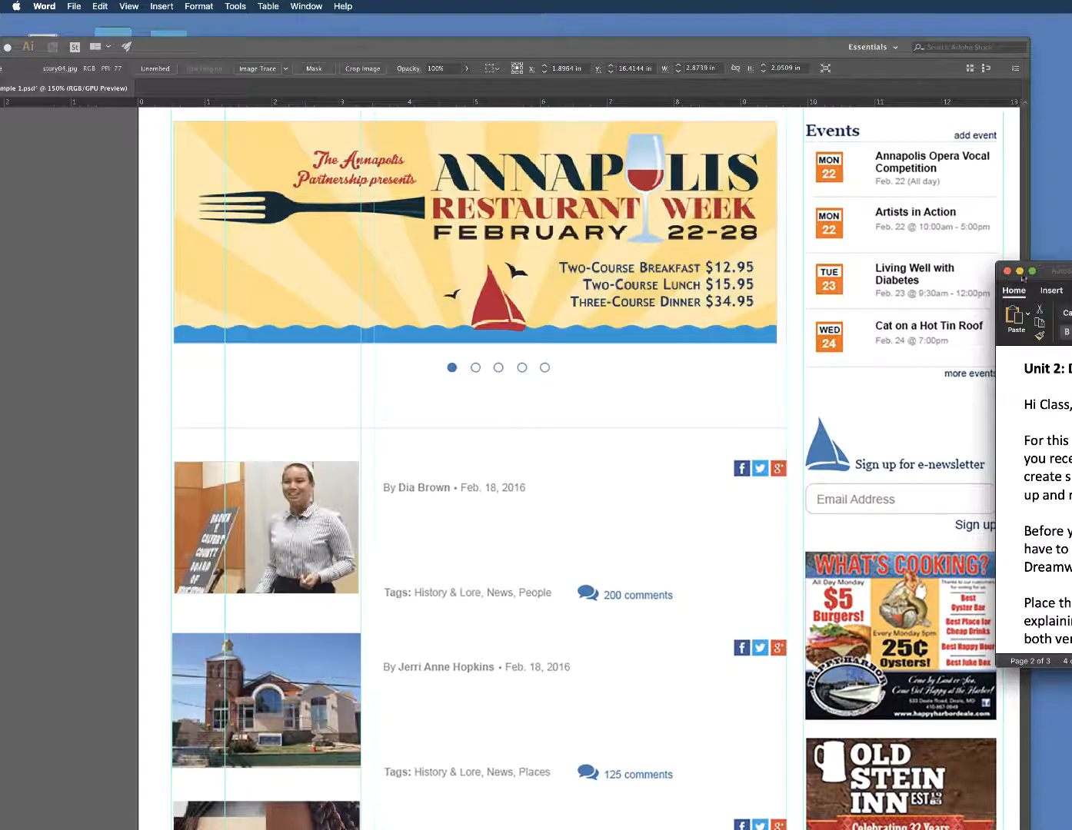
left_click_drag(1042, 270, 1071, 269)
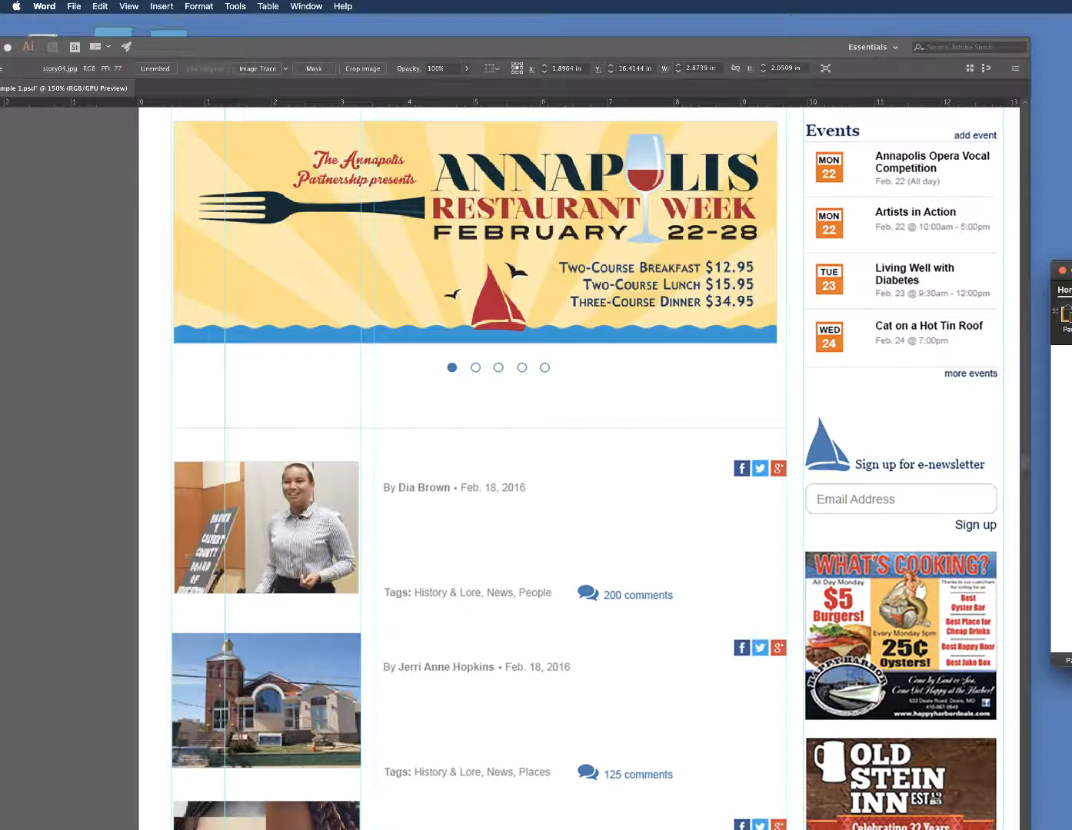
left_click(291, 43)
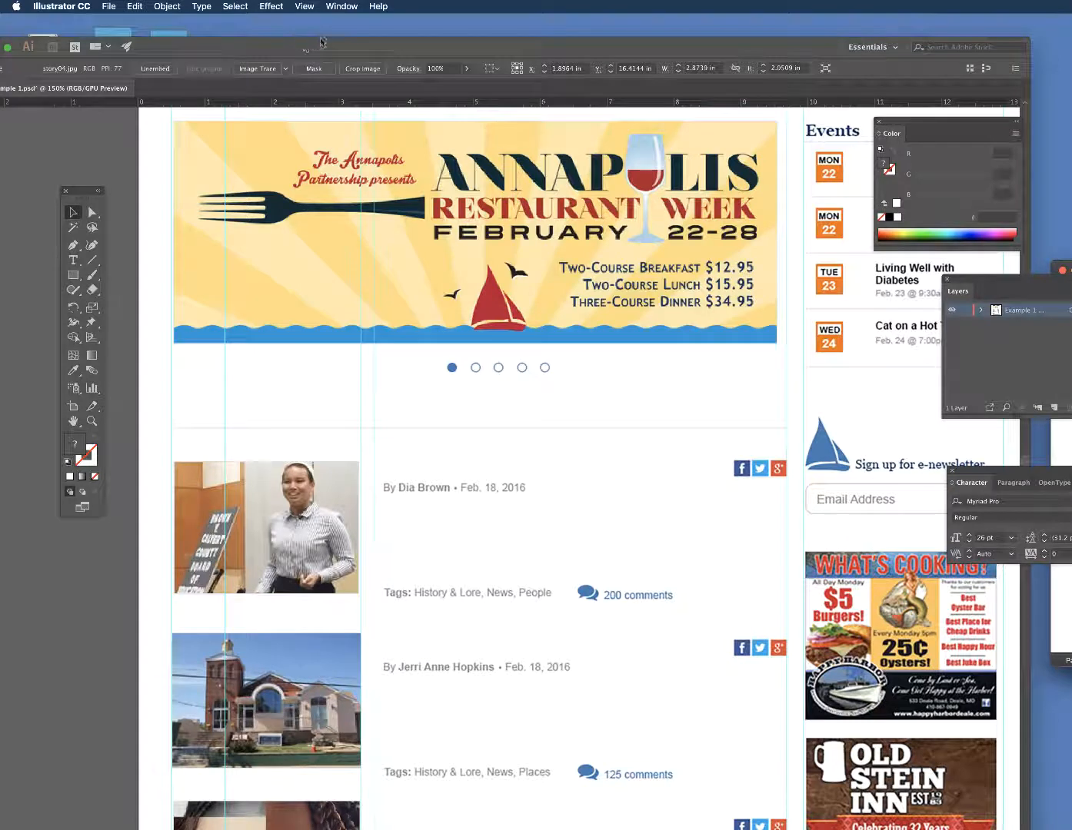
Step: Open the Word file Text from the Mock up Tutorial folder
left_click(108, 6)
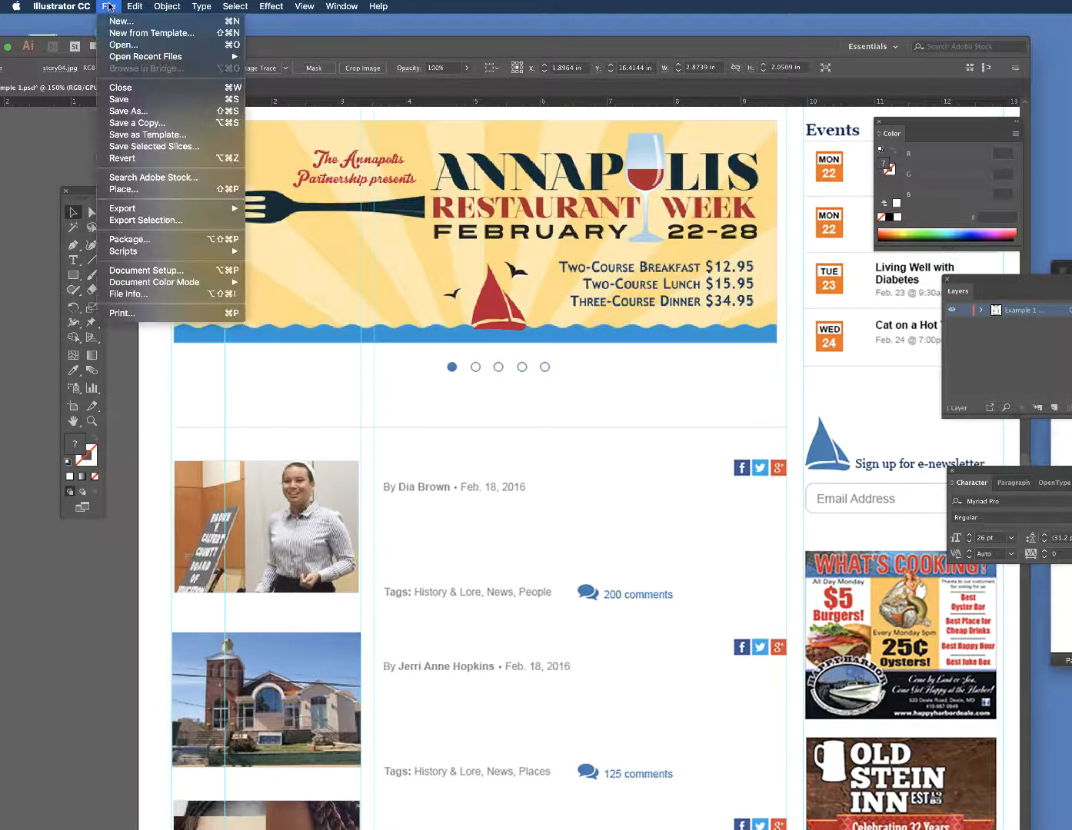
left_click(124, 44)
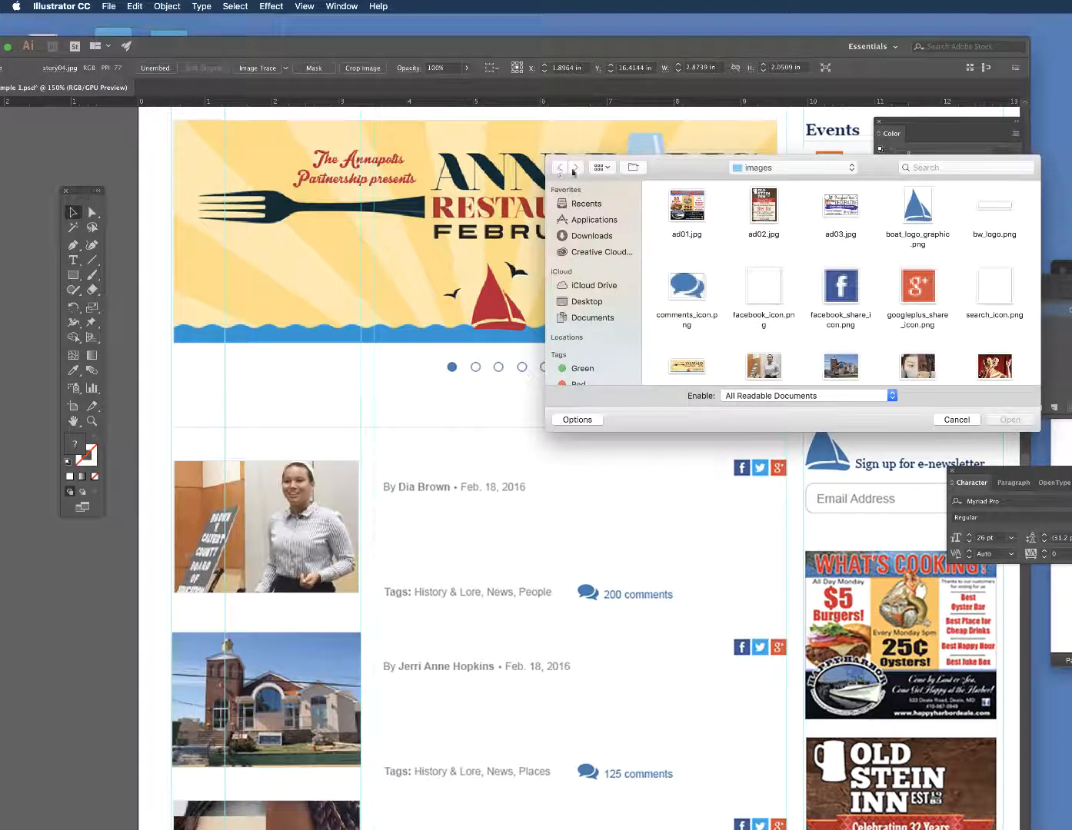
scroll(829, 268, "down", 3)
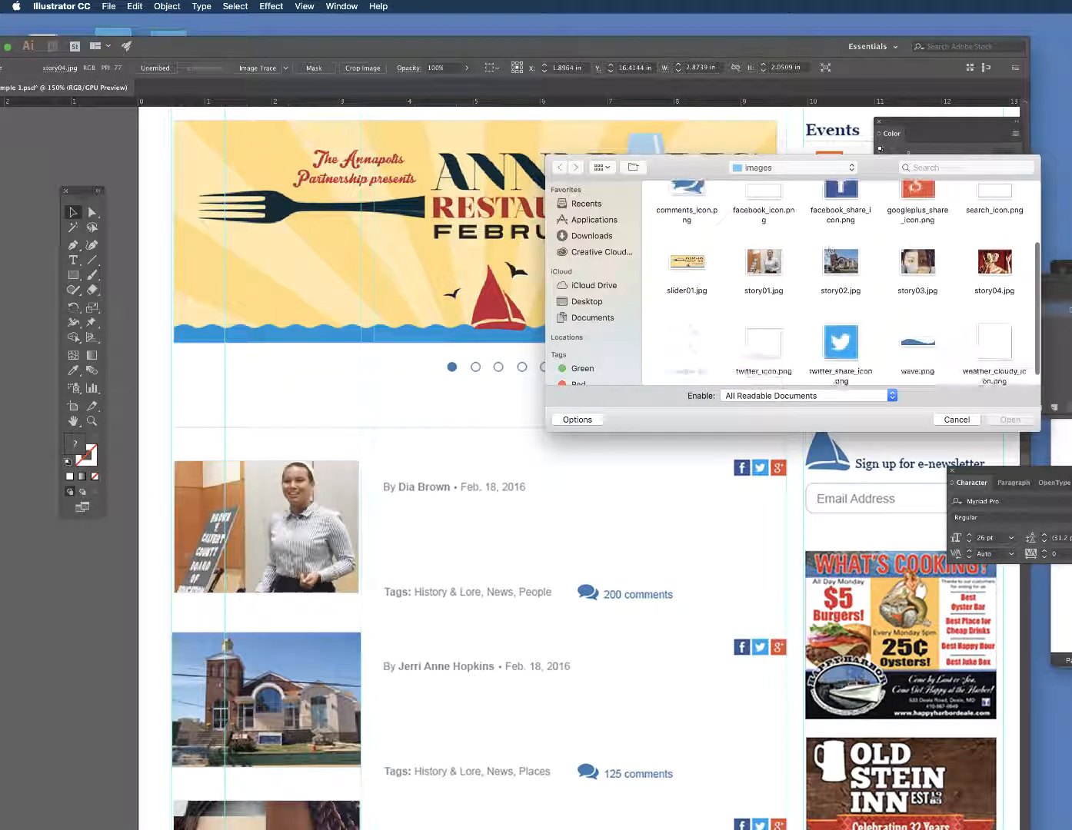
scroll(769, 247, "up", 3)
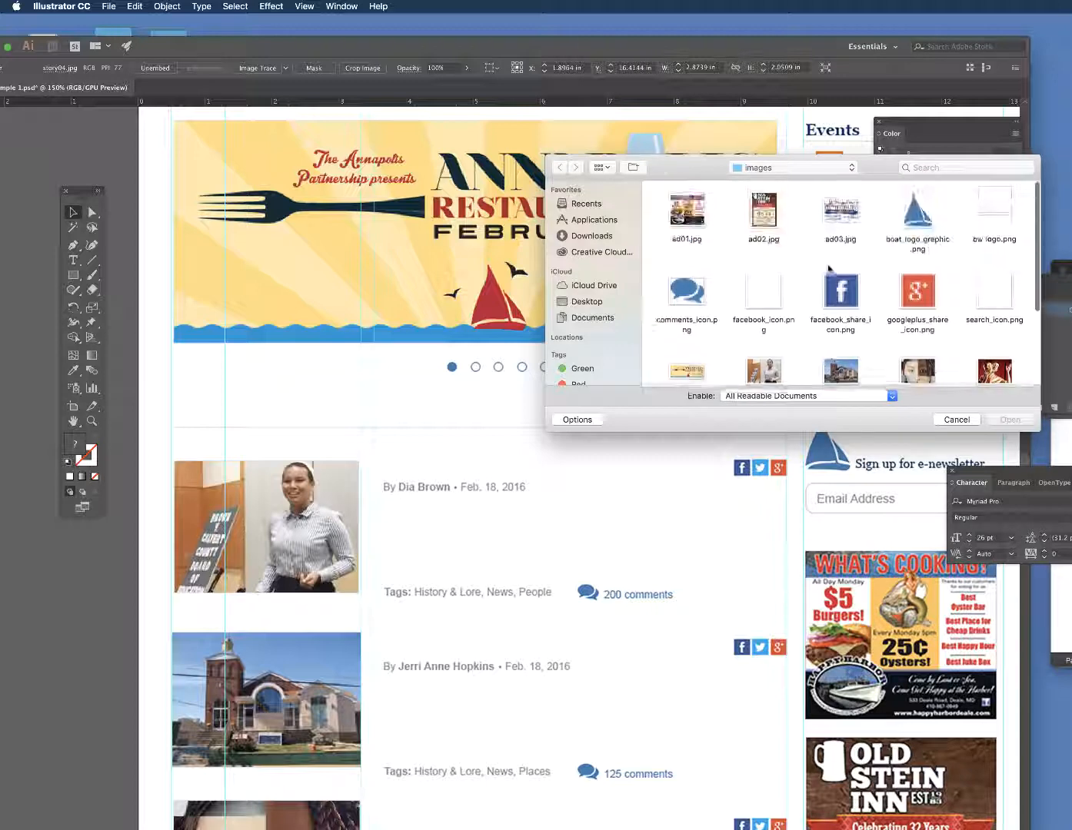
left_click(816, 173)
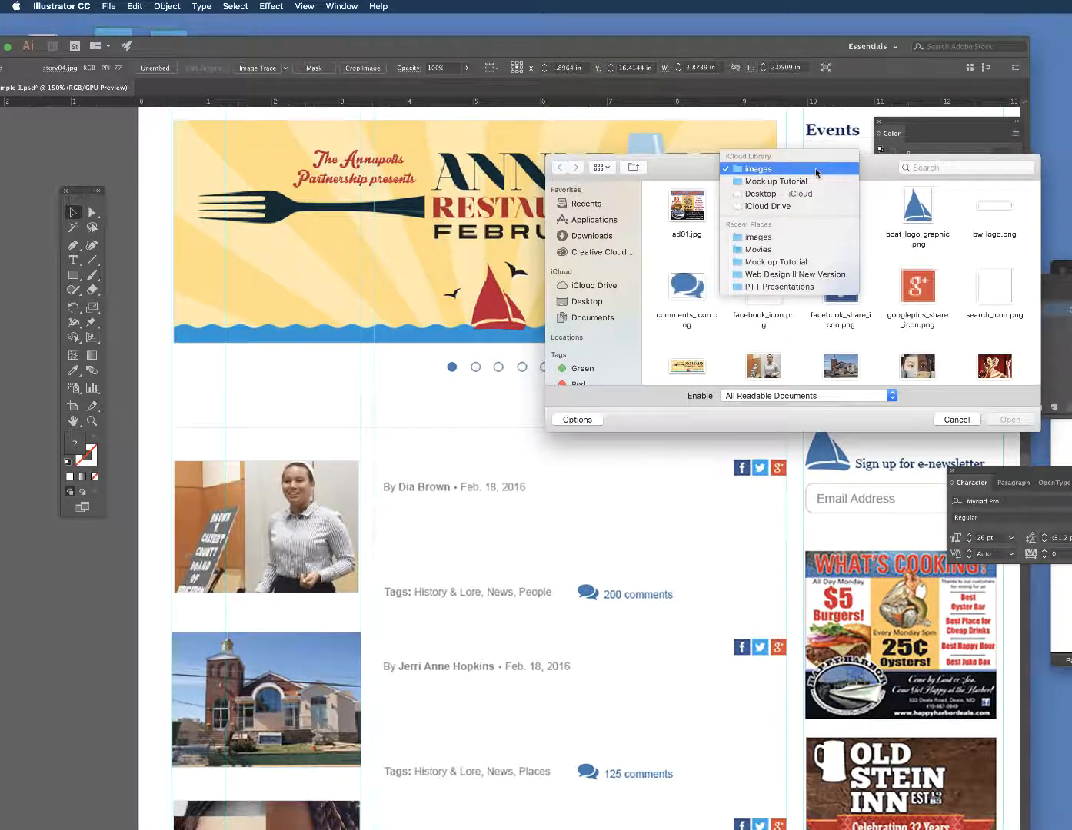
left_click(813, 263)
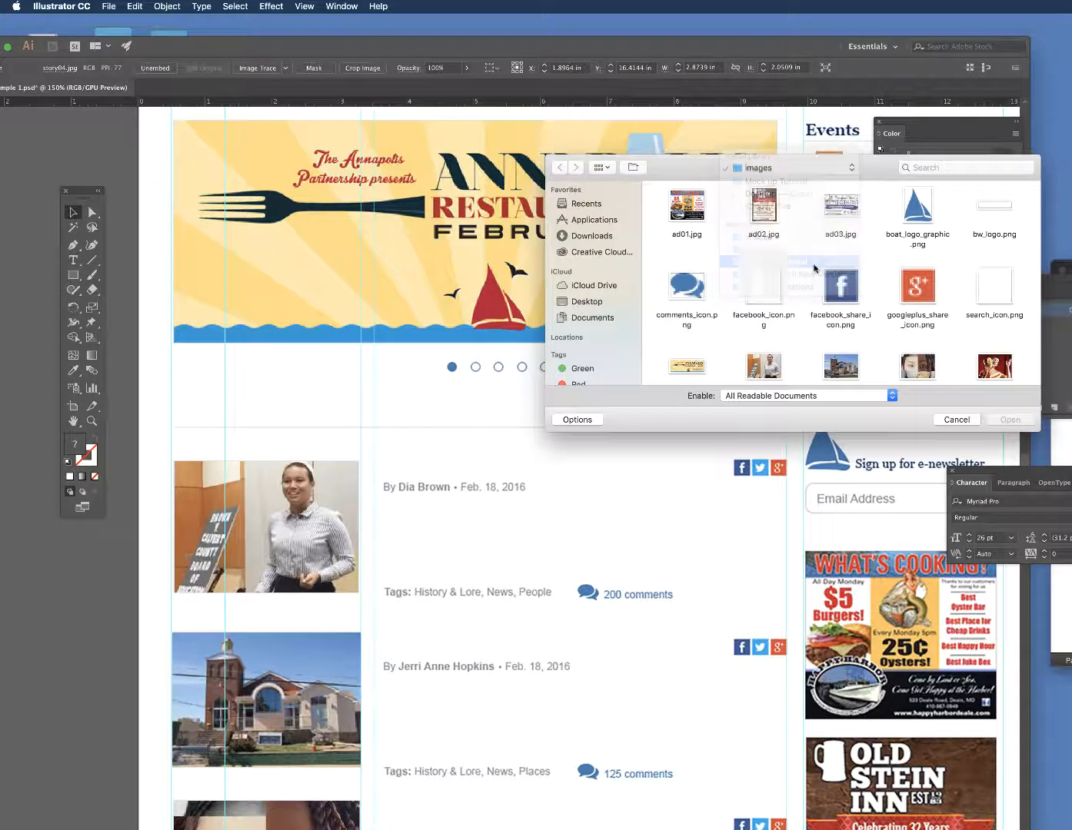
left_click(888, 210)
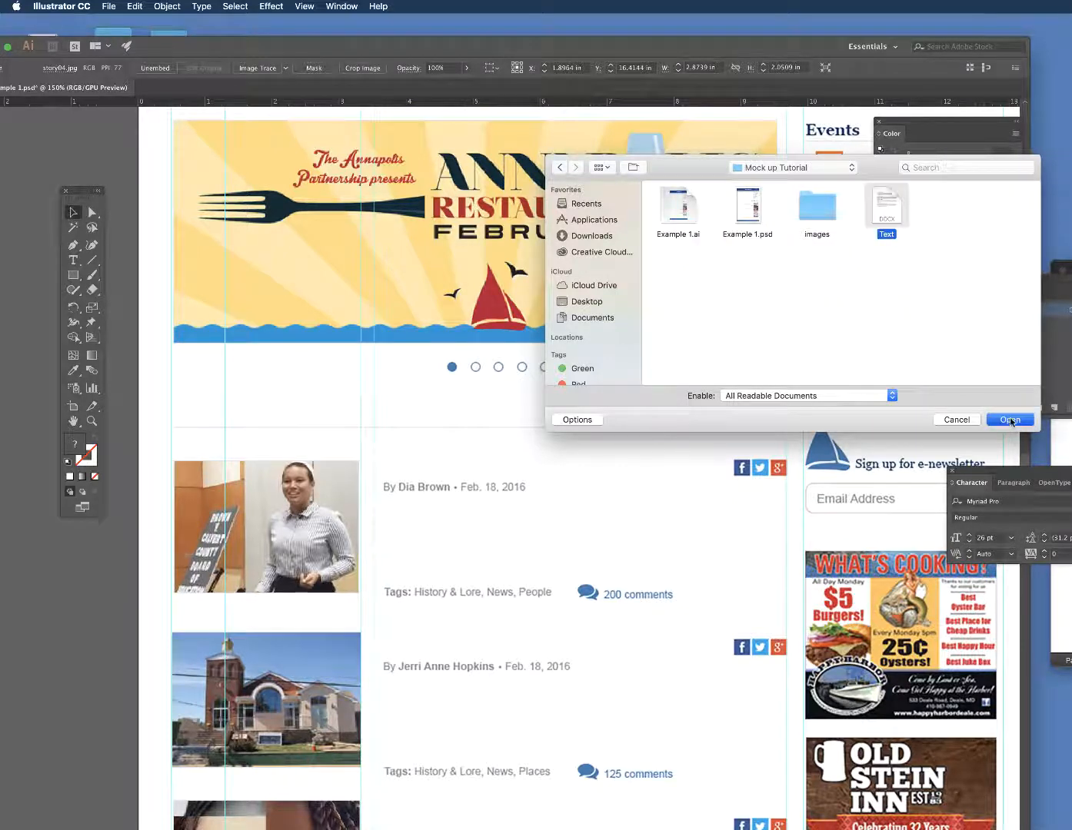
left_click(1010, 420)
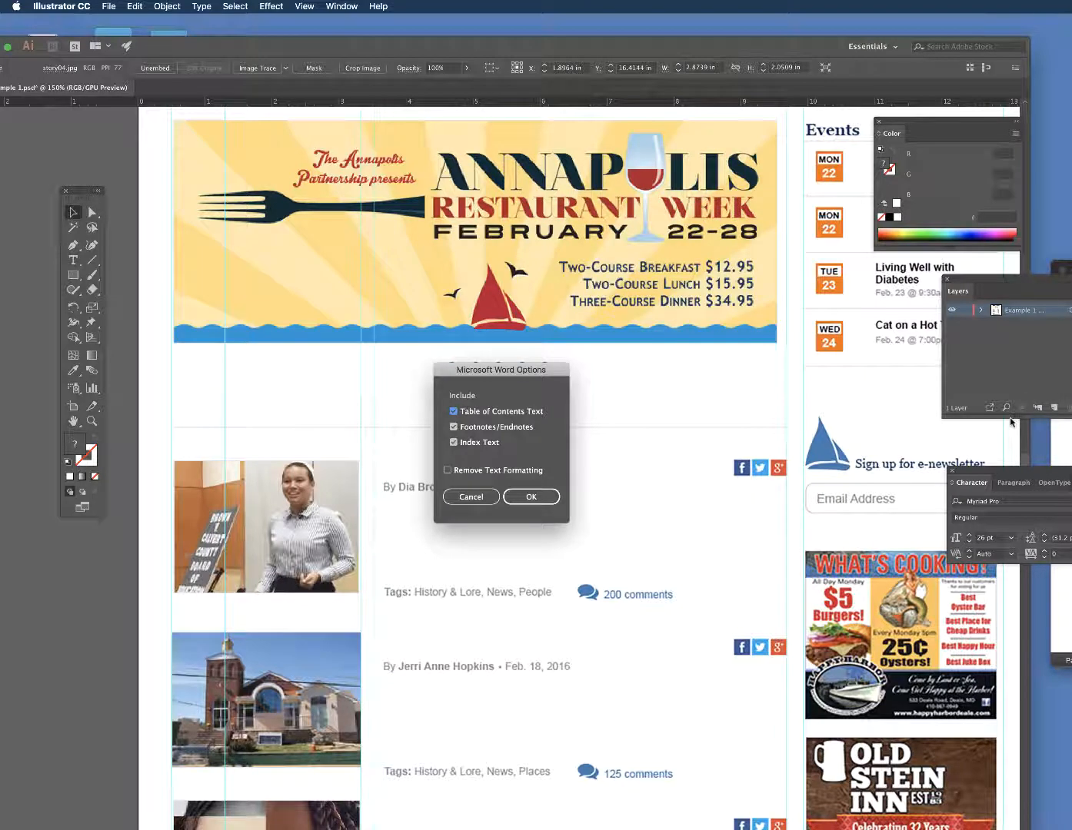
Step: Cancel the Microsoft Word import options and open the recent document "Text" in Word
left_click(470, 496)
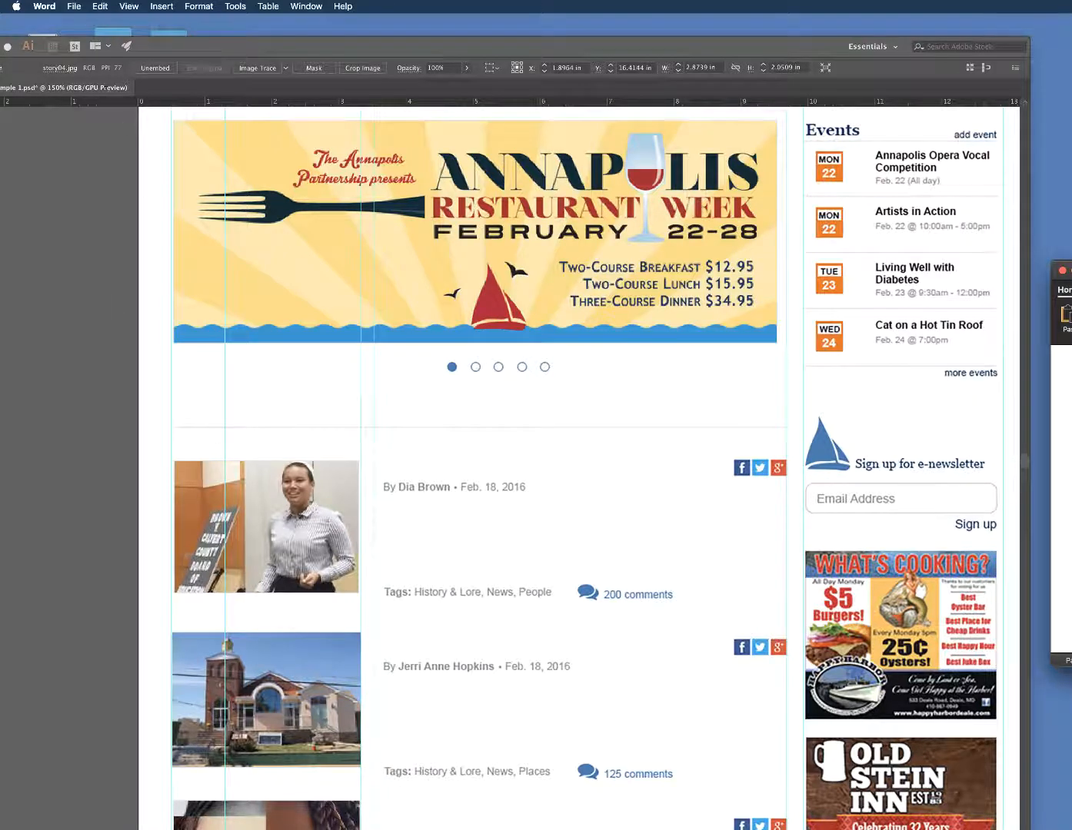
left_click(81, 9)
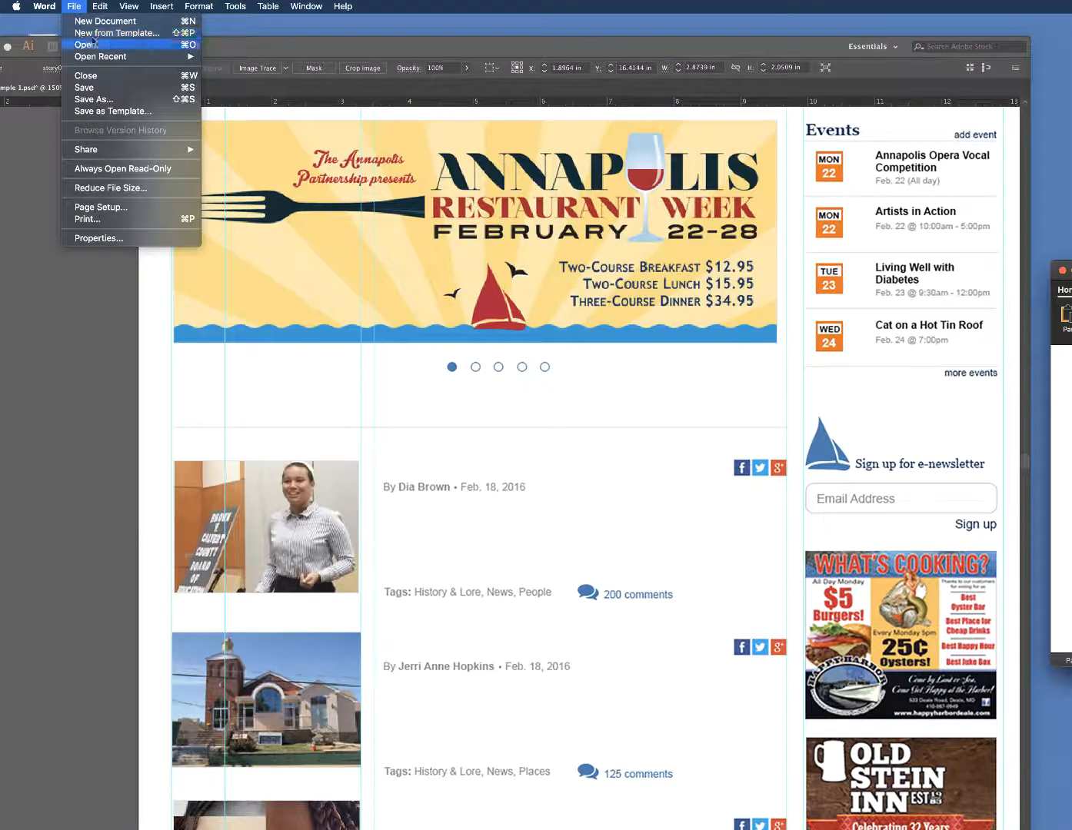
mouse_move(106, 56)
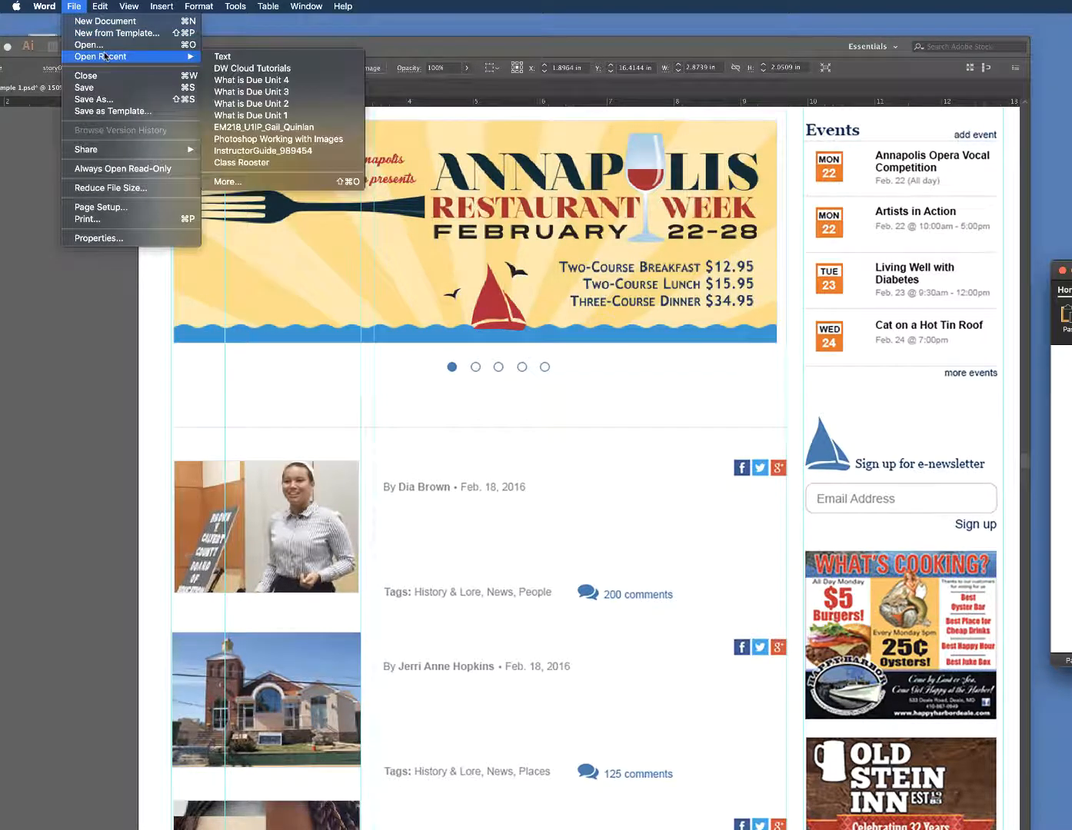
left_click(238, 58)
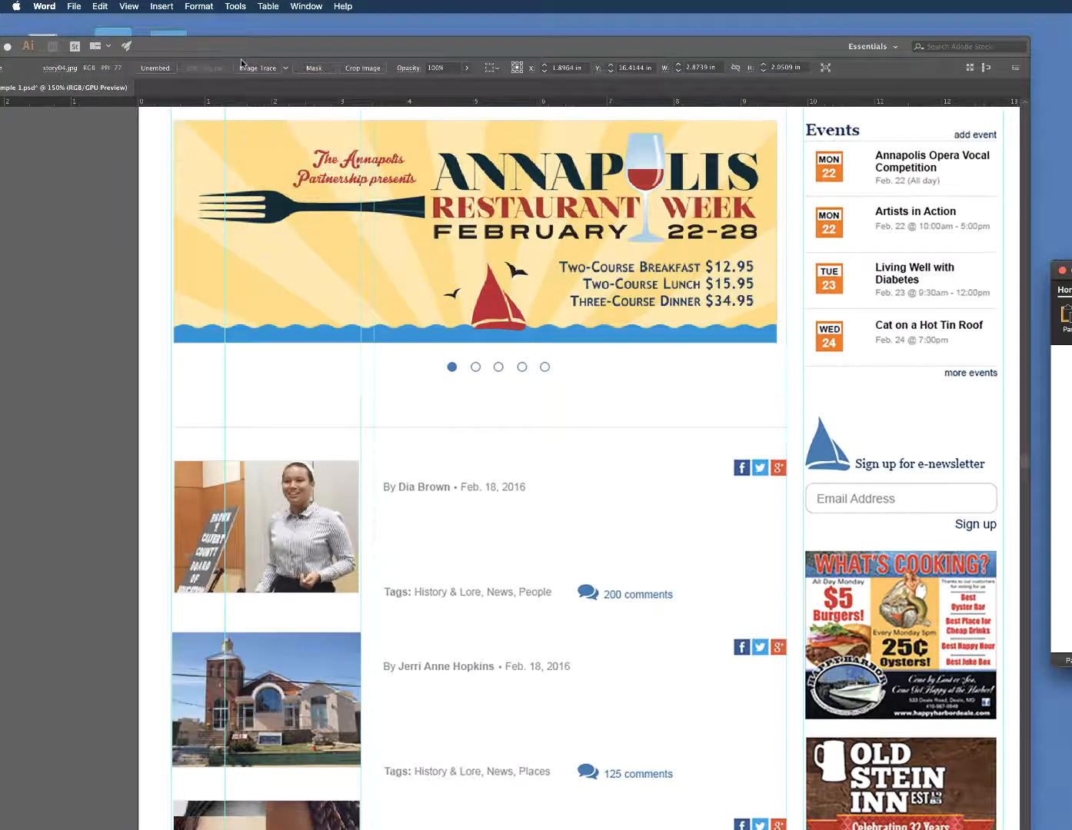
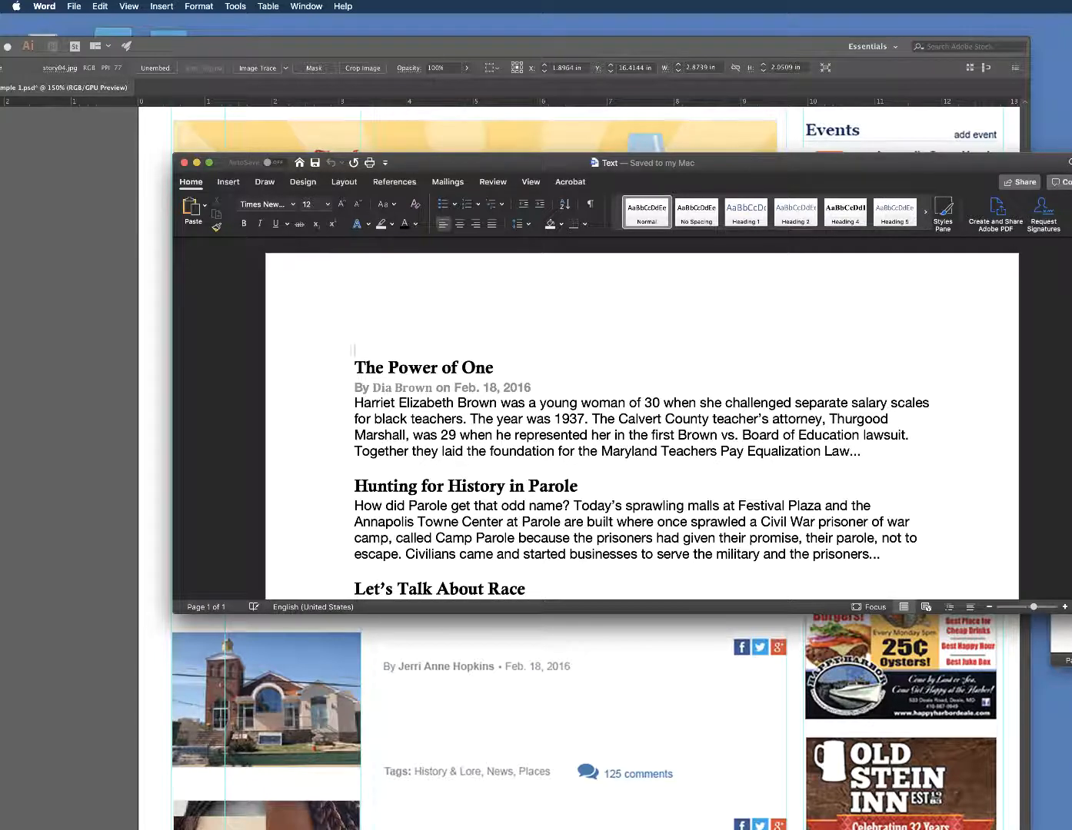
Step: Move the Word document window away from the web page layout and switch back to Illustrator
left_click_drag(942, 168, 1071, 505)
key("super+Tab")
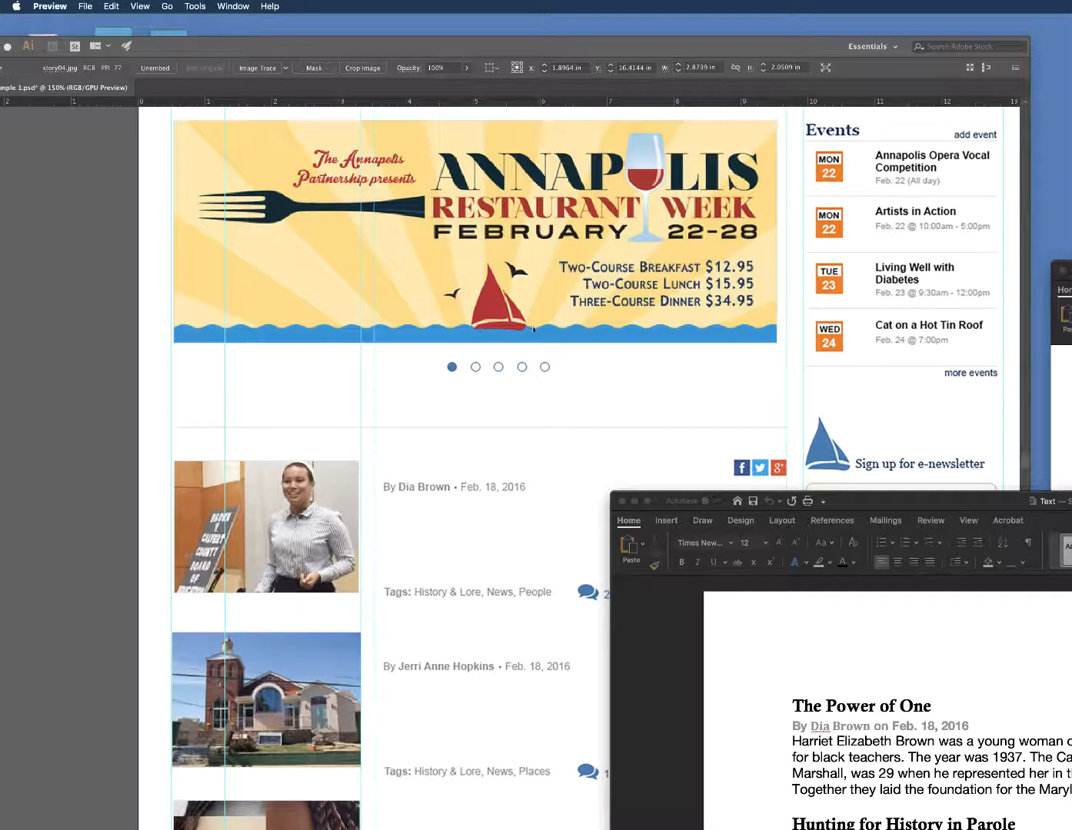
left_click(224, 437)
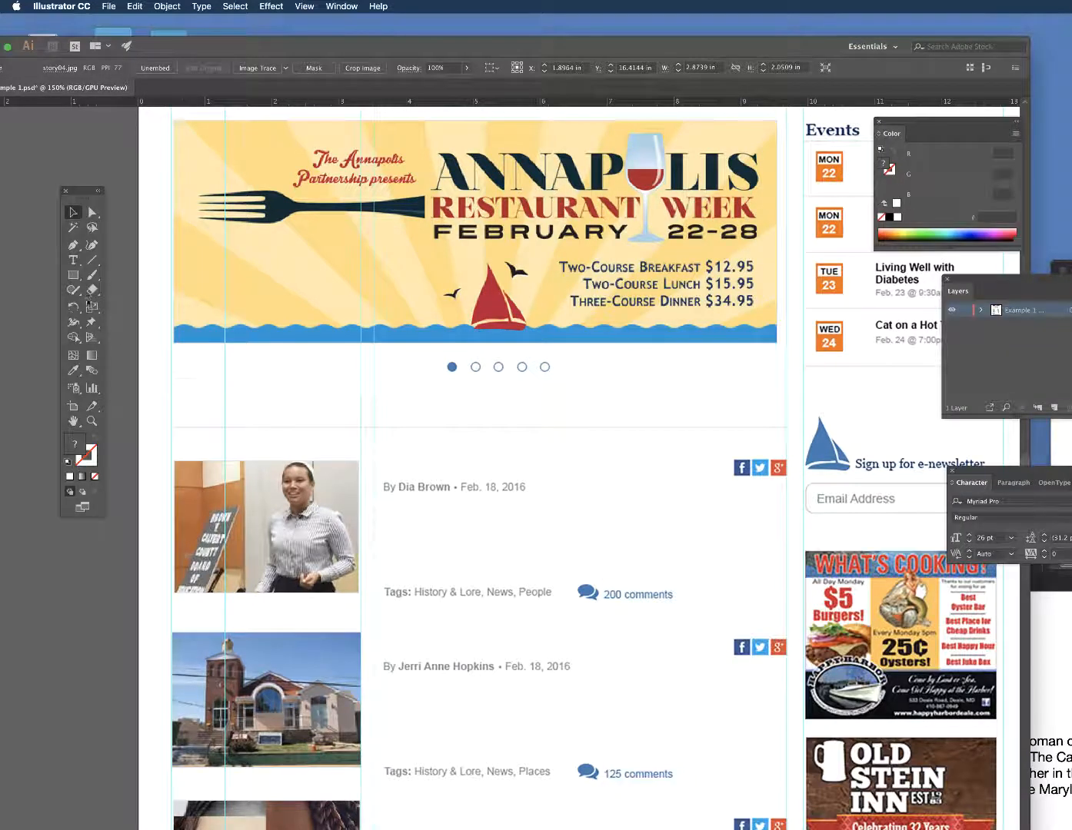
Step: Add the heading text "This Week's Top Stories" between the banner's slider dots and the horizontal divider line
left_click(73, 259)
left_click(180, 414)
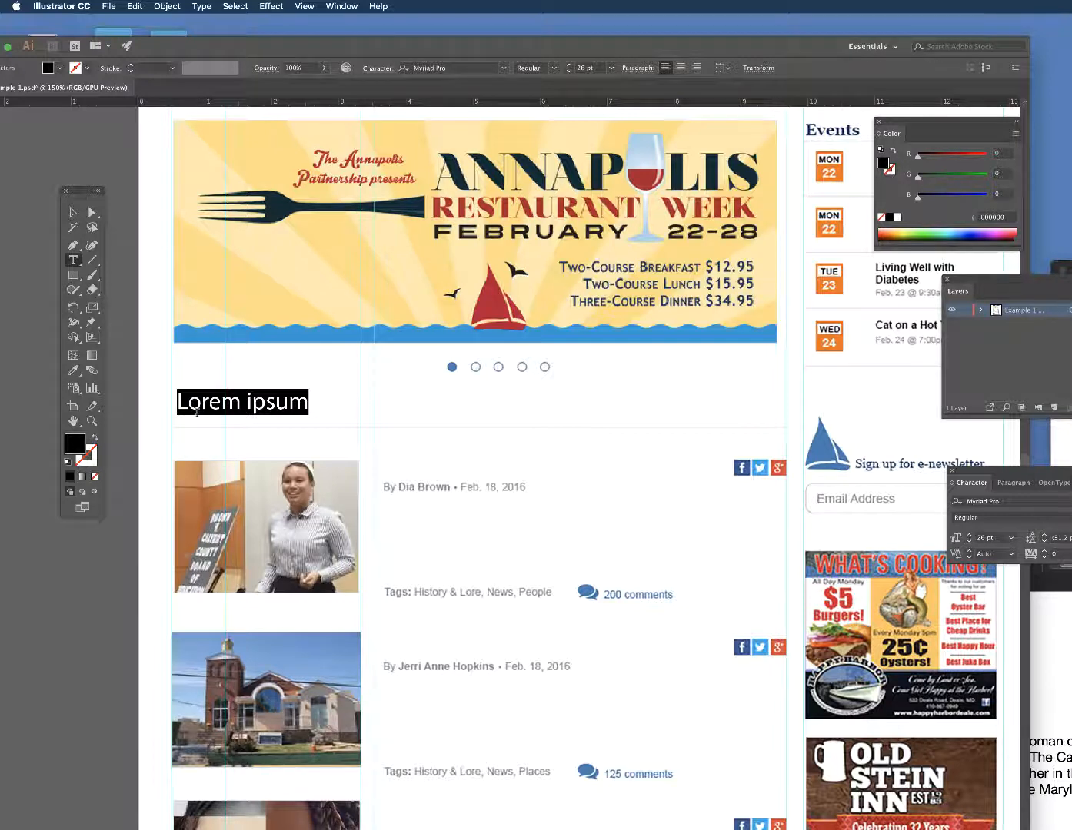
type("This Week’s")
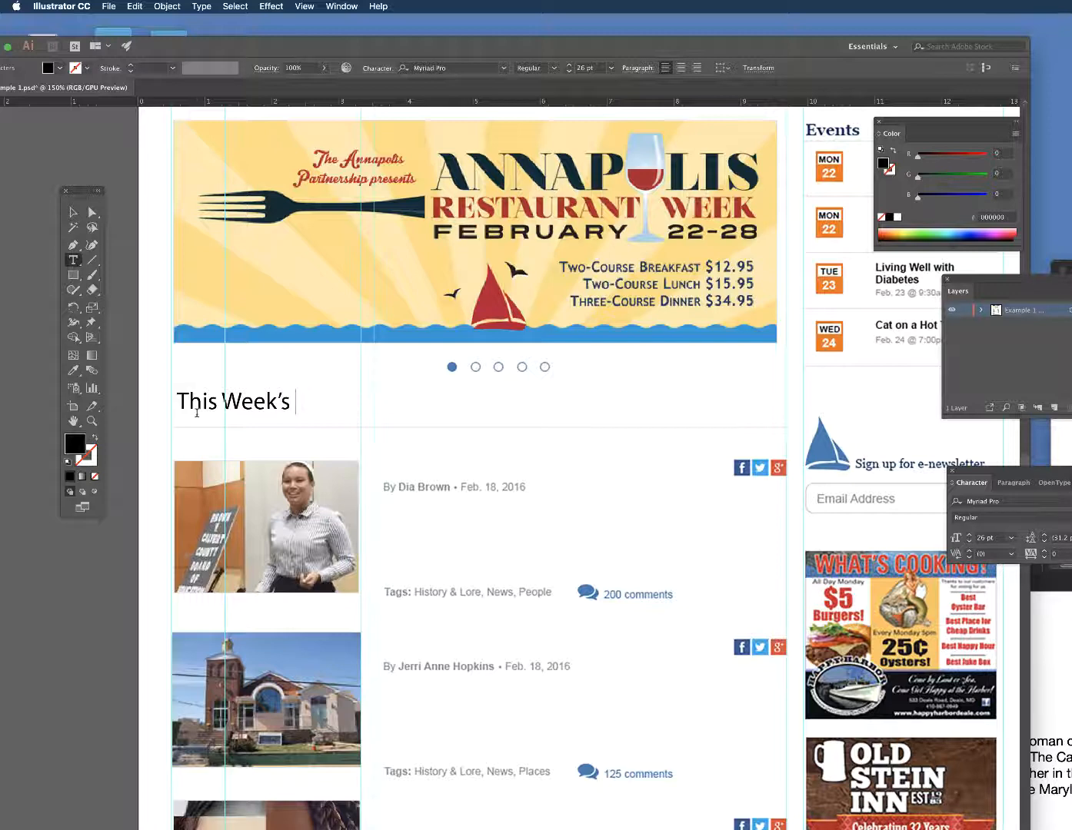
type("'s Top Stories")
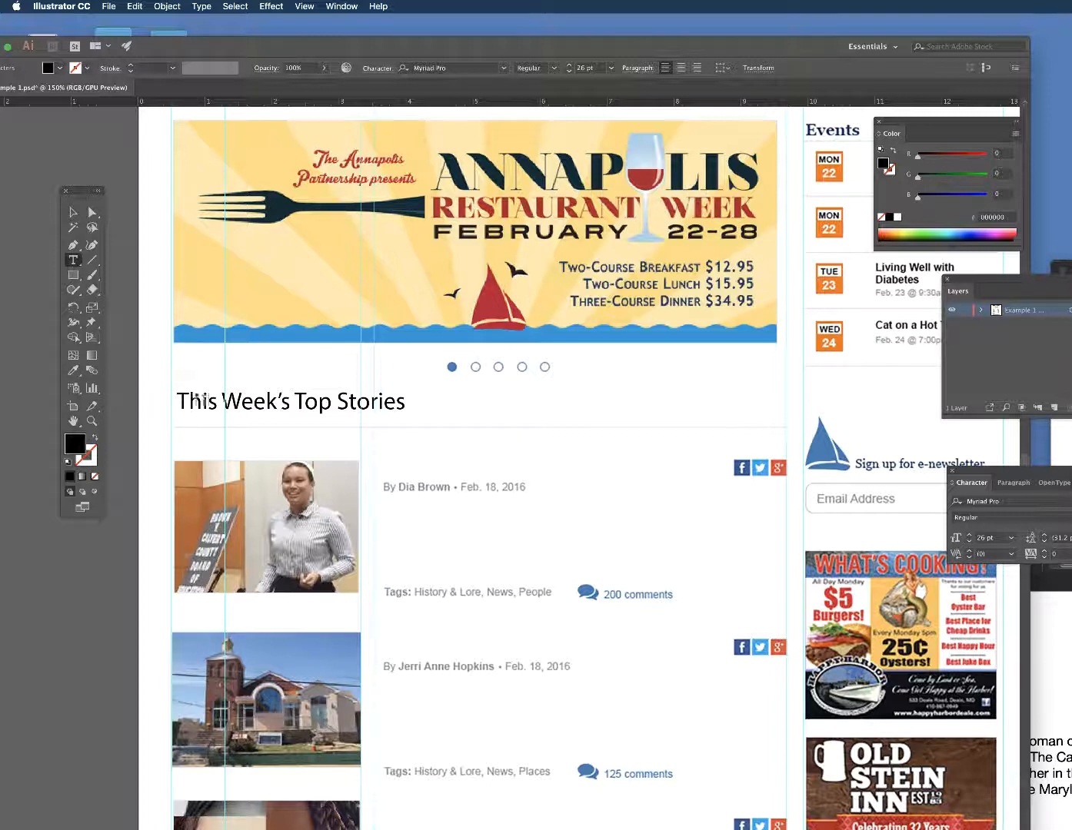
Step: Position the "This Week's Top Stories" heading just above the divider line, aligned with the left edge of the banner
left_click(73, 212)
left_click_drag(367, 406, 362, 416)
scroll(364, 416, "down", 1)
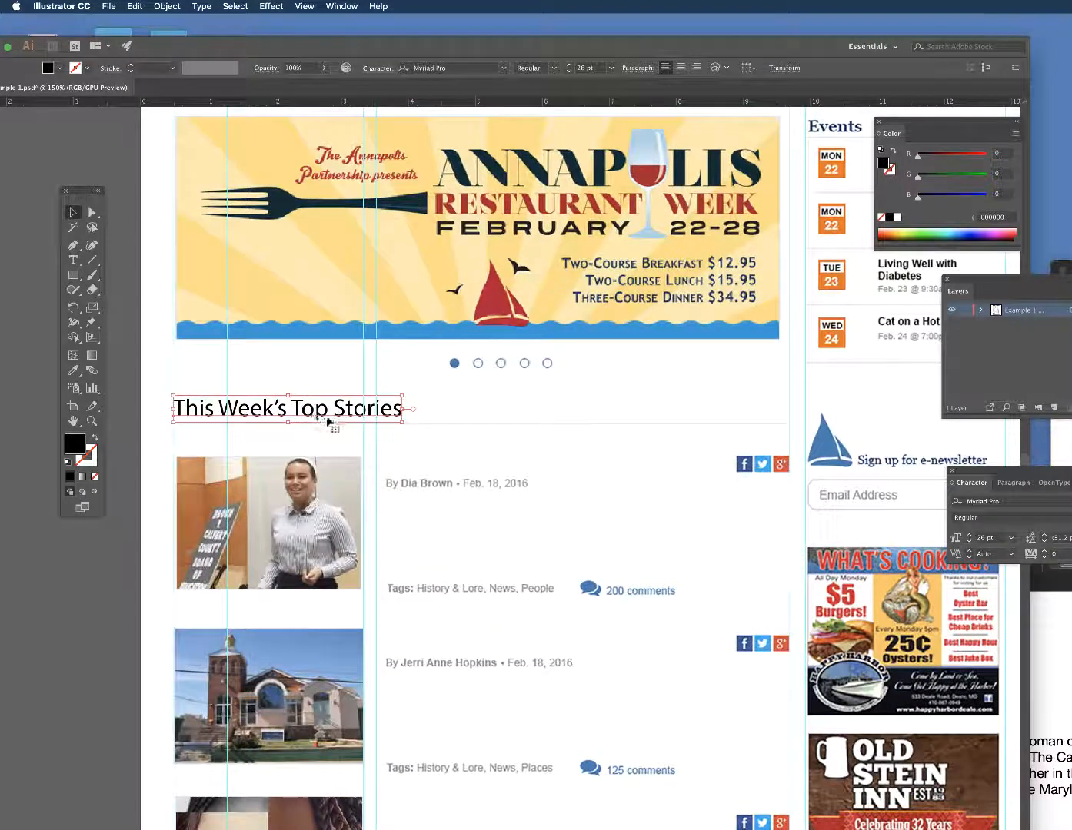
key("Right")
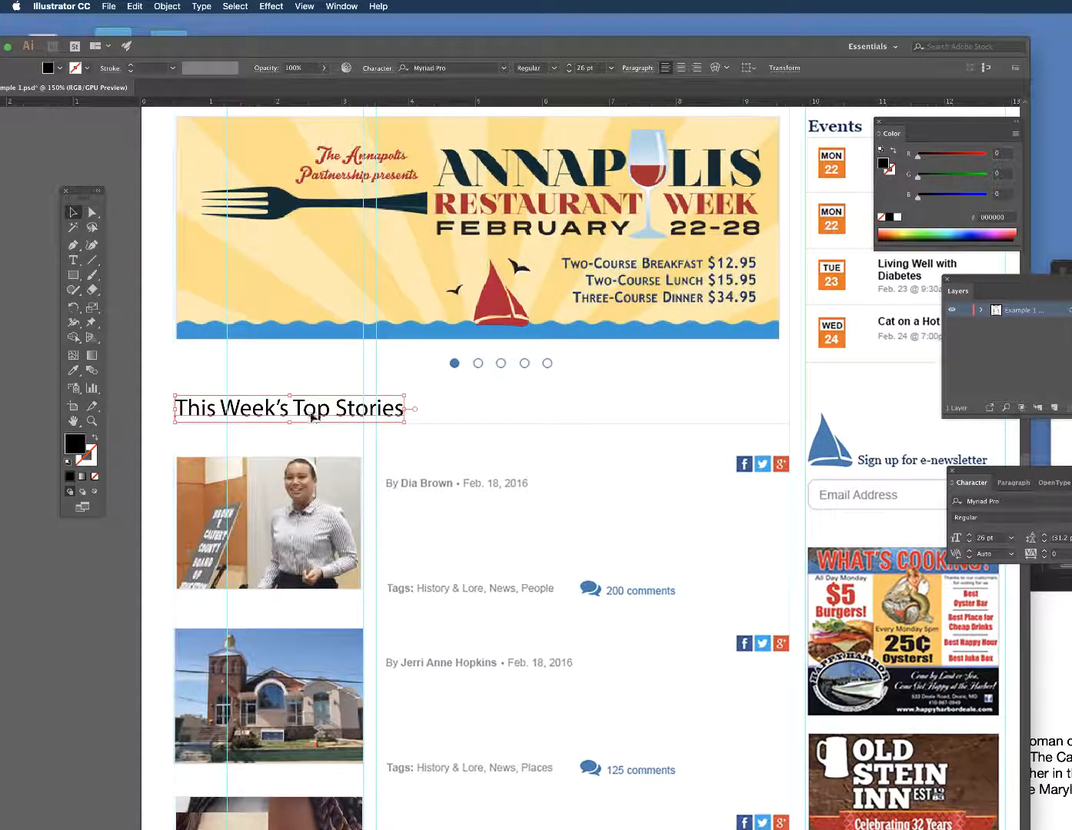
key("Up")
key("Up")
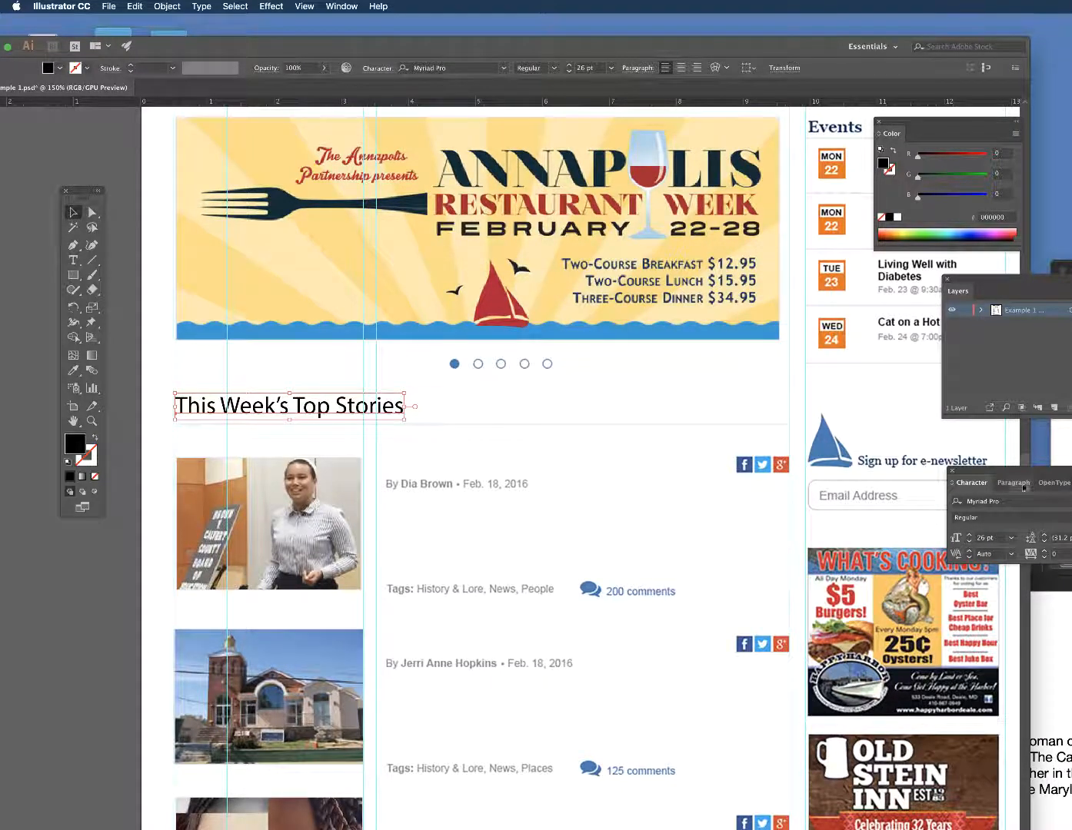
Step: Set the "This Week's Top Stories" heading's font to Bodoni 72 in the Bold style
left_click_drag(1000, 473, 684, 390)
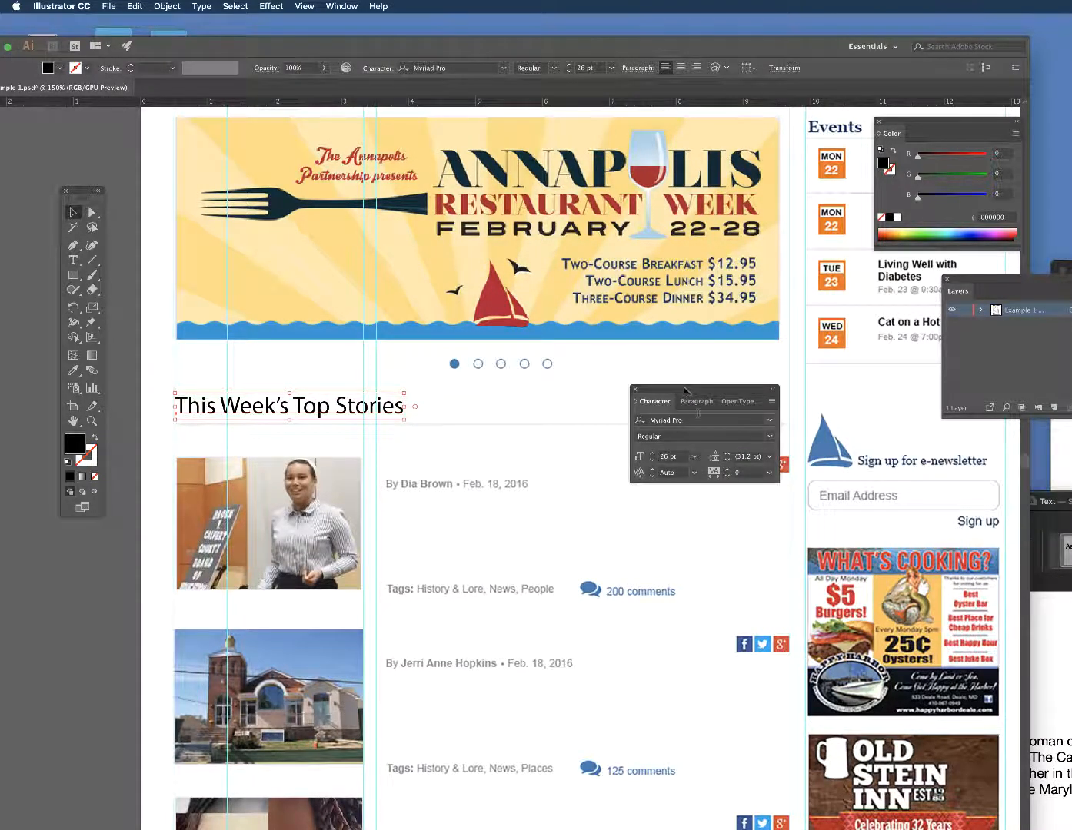
left_click(772, 423)
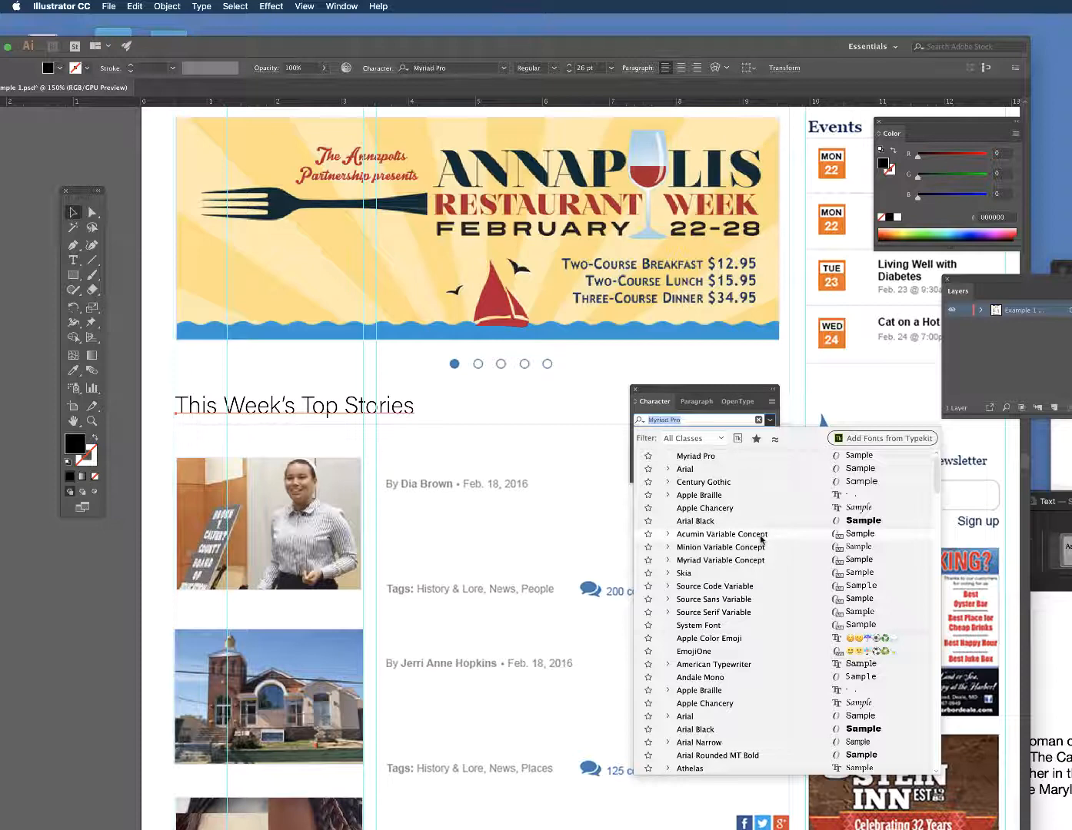
scroll(758, 550, "down", 5)
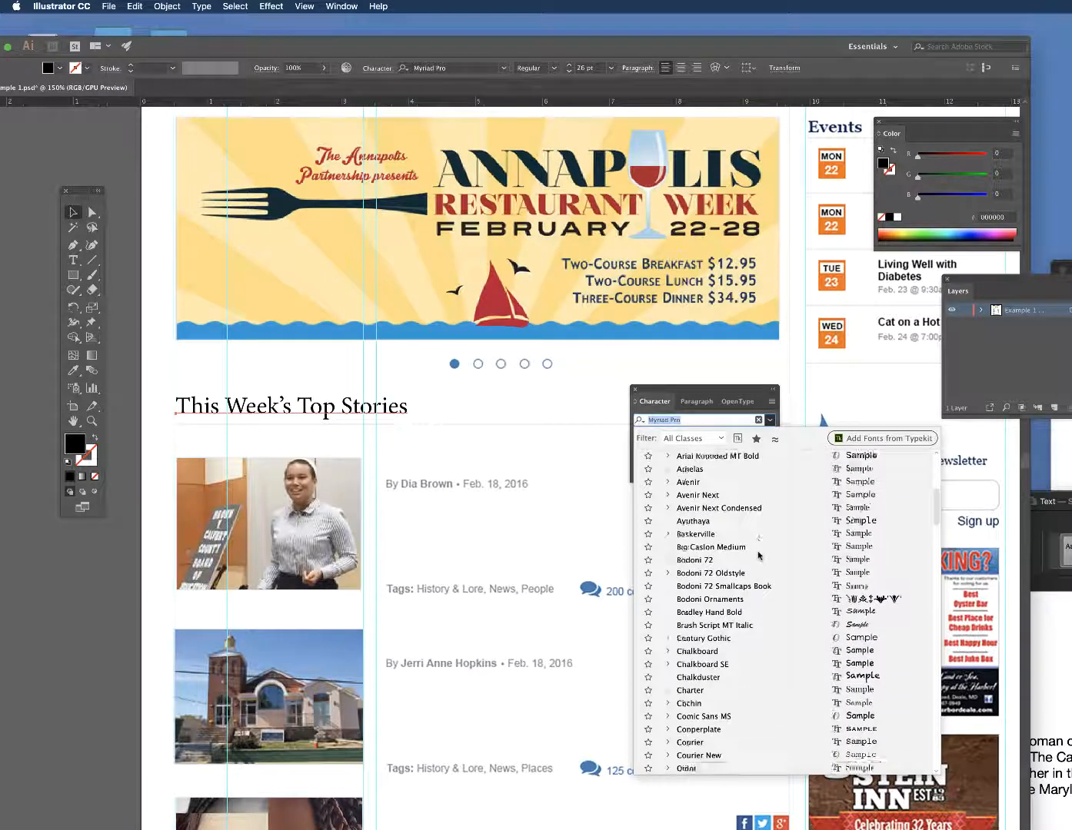
scroll(758, 554, "down", 1)
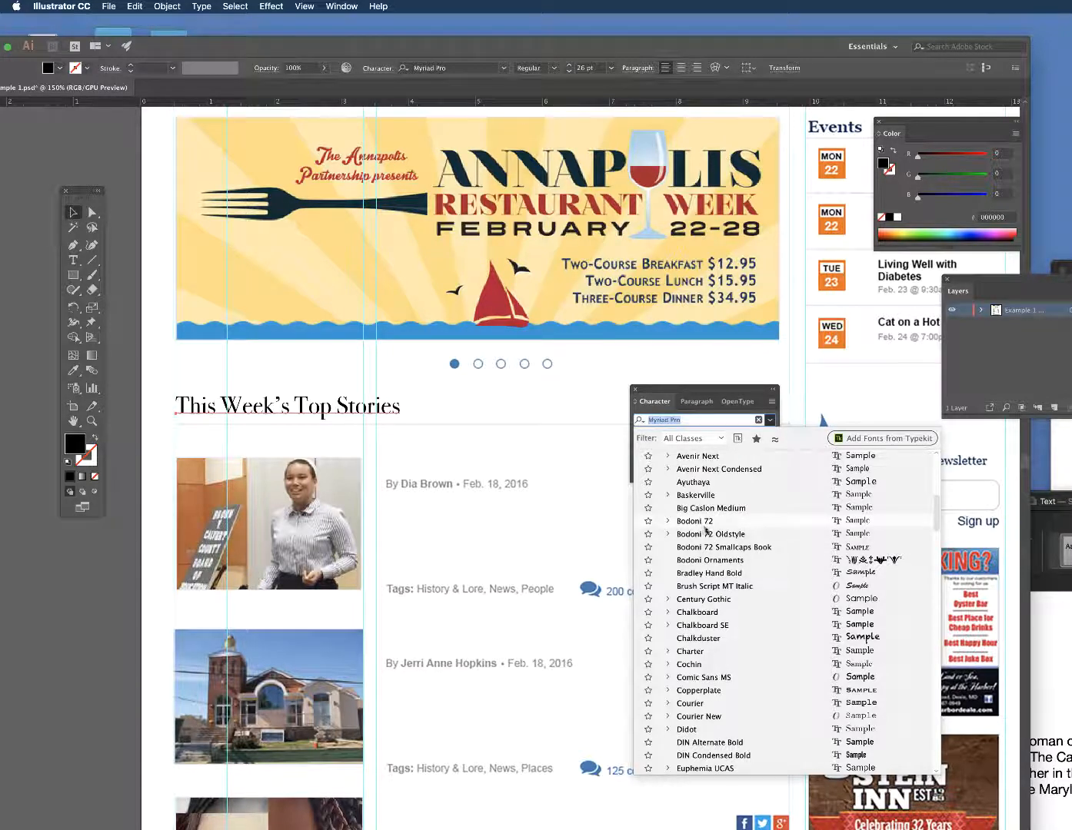
scroll(719, 541, "down", 4)
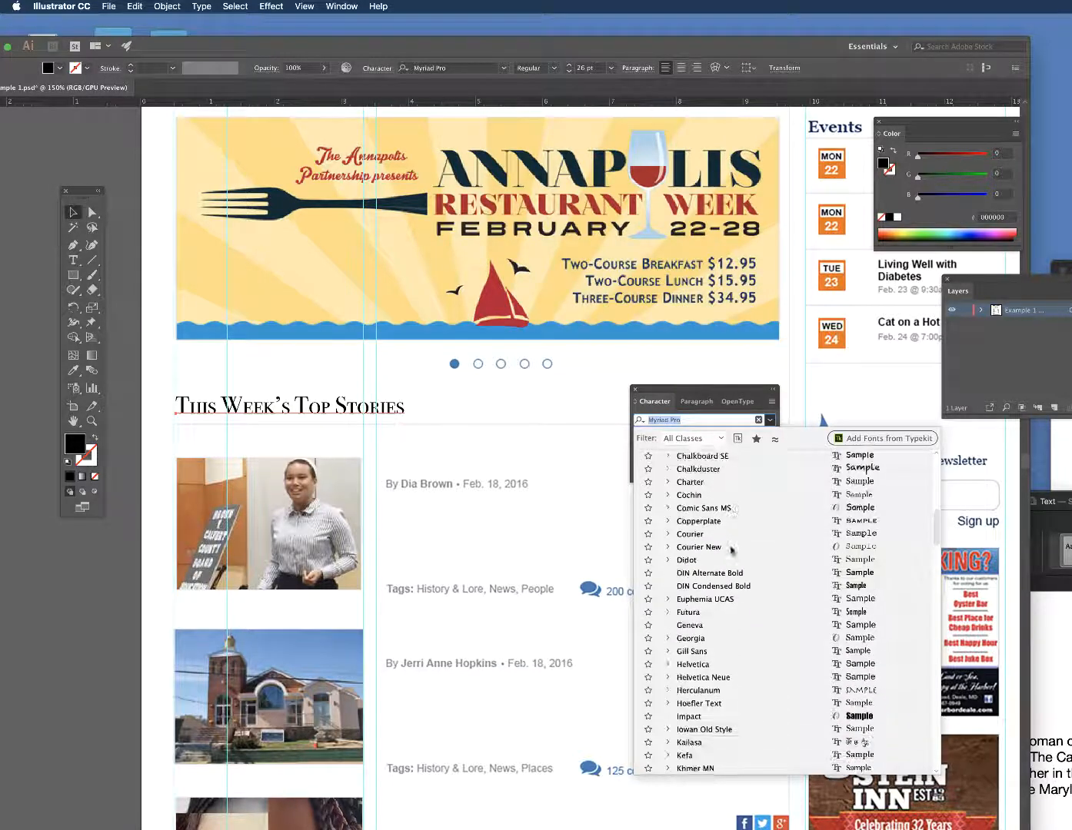
scroll(729, 550, "down", 5)
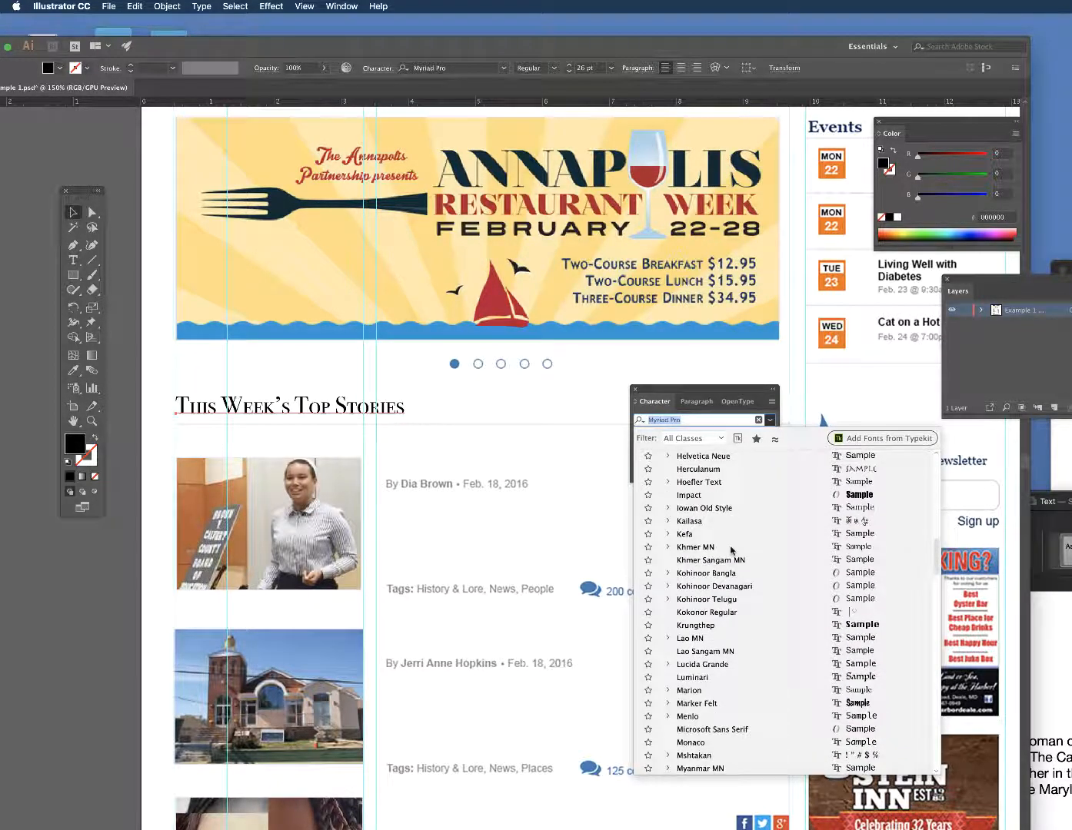
scroll(731, 548, "down", 8)
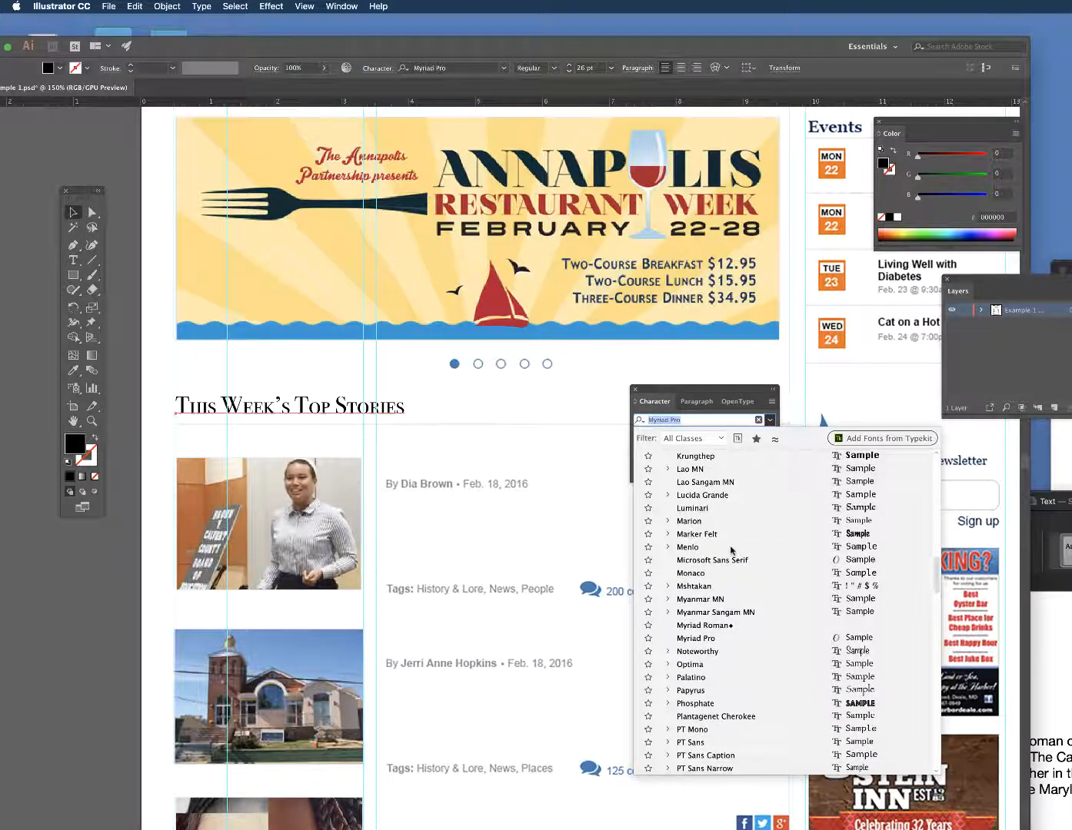
scroll(731, 550, "down", 2)
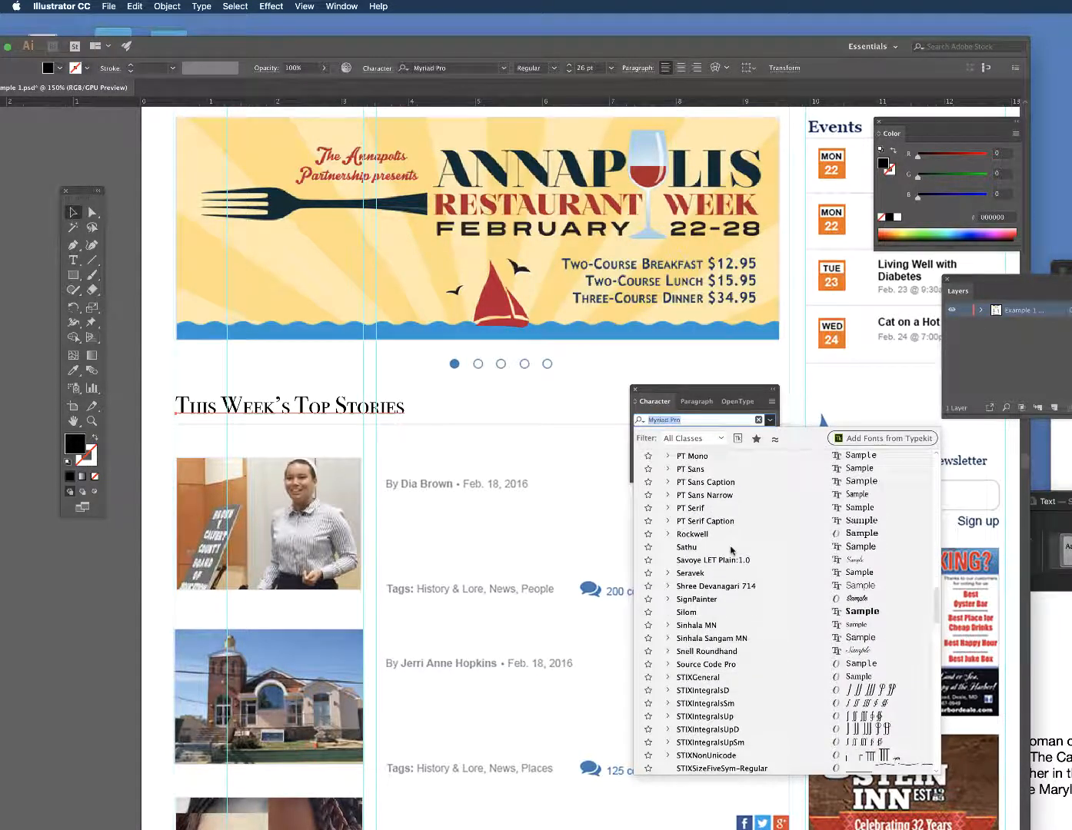
scroll(730, 549, "up", 5)
scroll(730, 548, "up", 7)
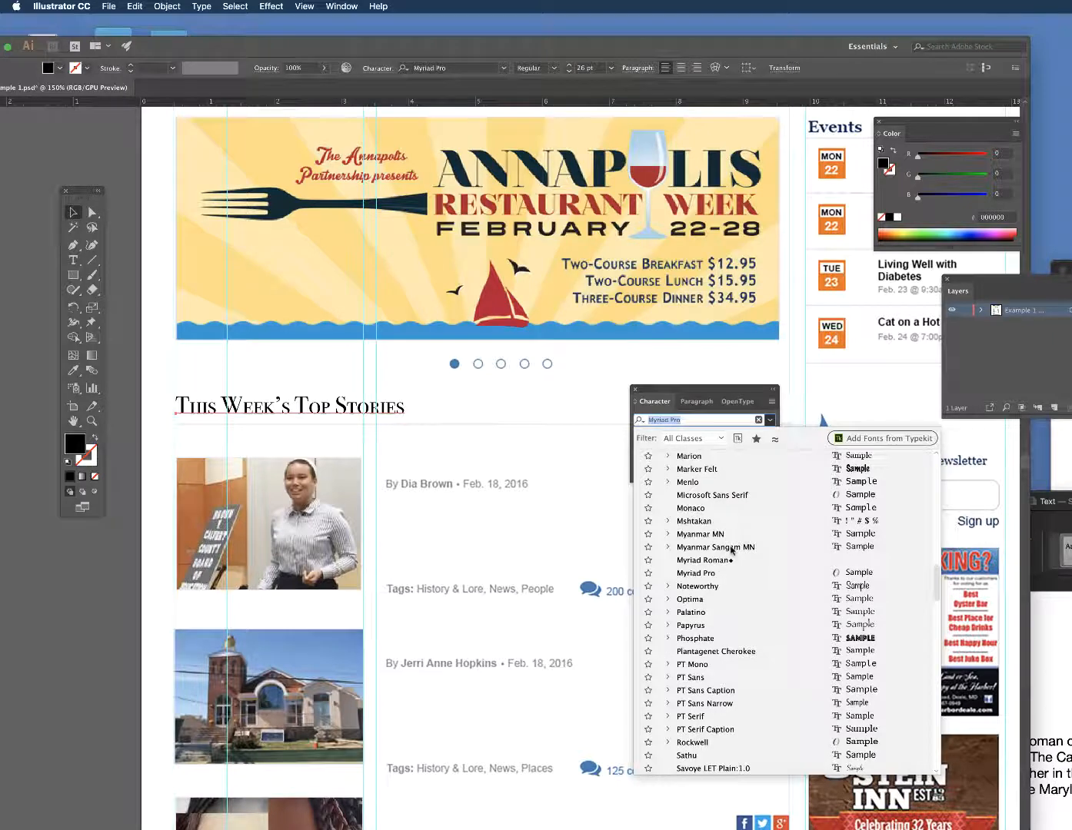
scroll(731, 550, "up", 4)
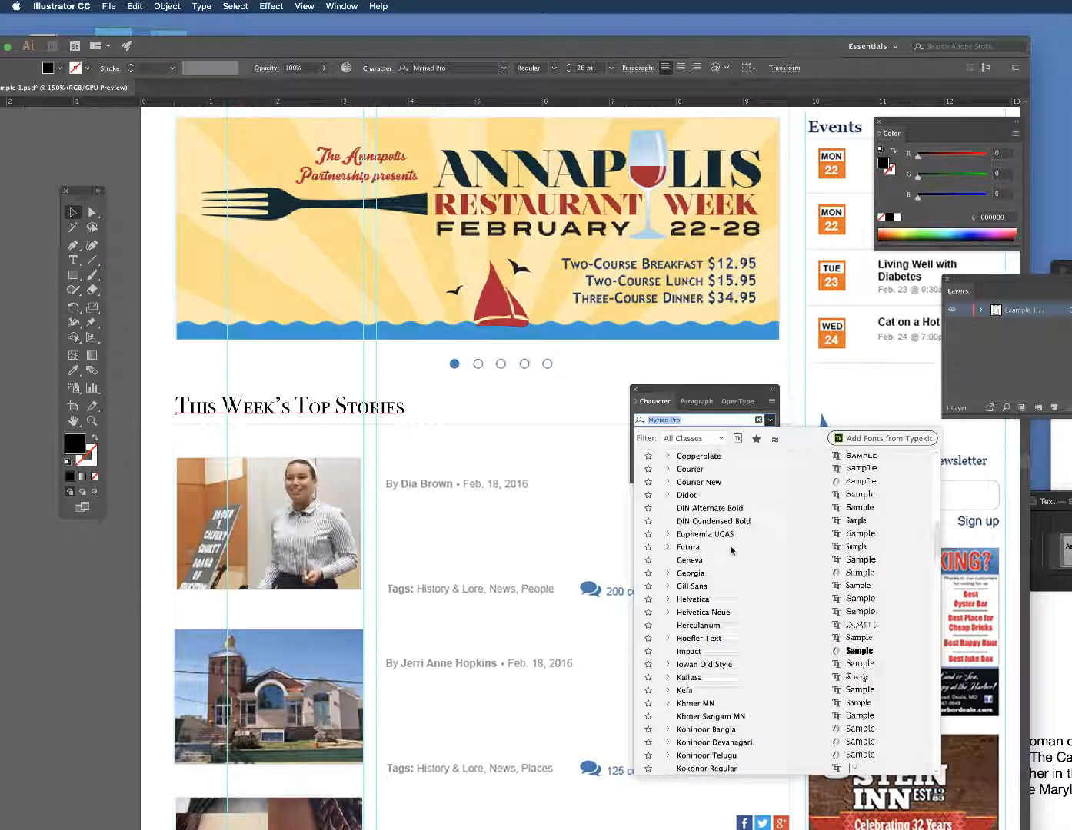
scroll(731, 549, "up", 1)
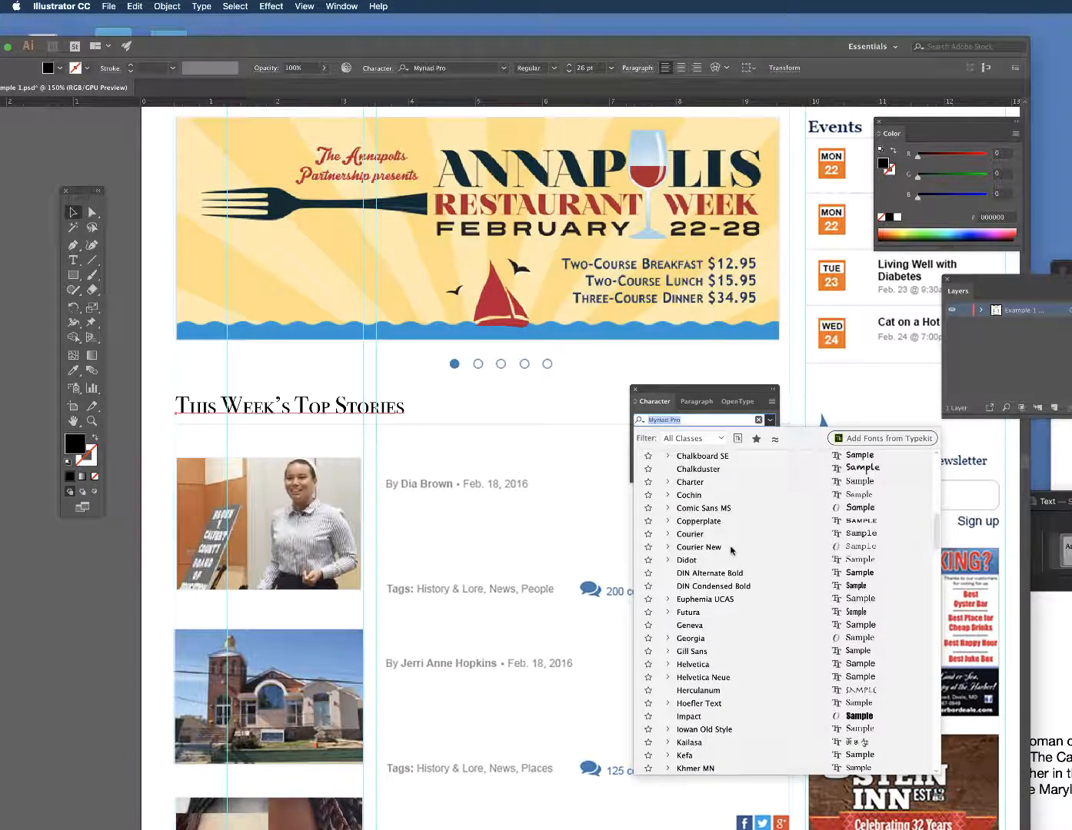
scroll(731, 549, "up", 2)
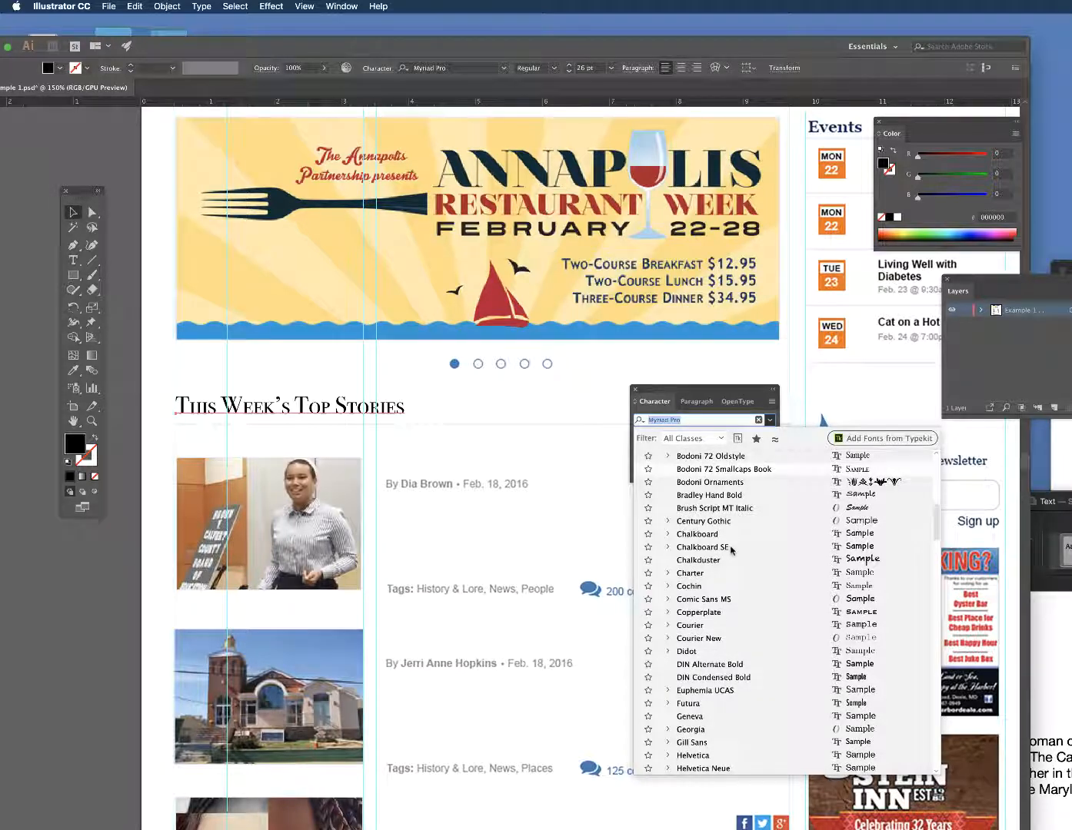
scroll(731, 549, "up", 3)
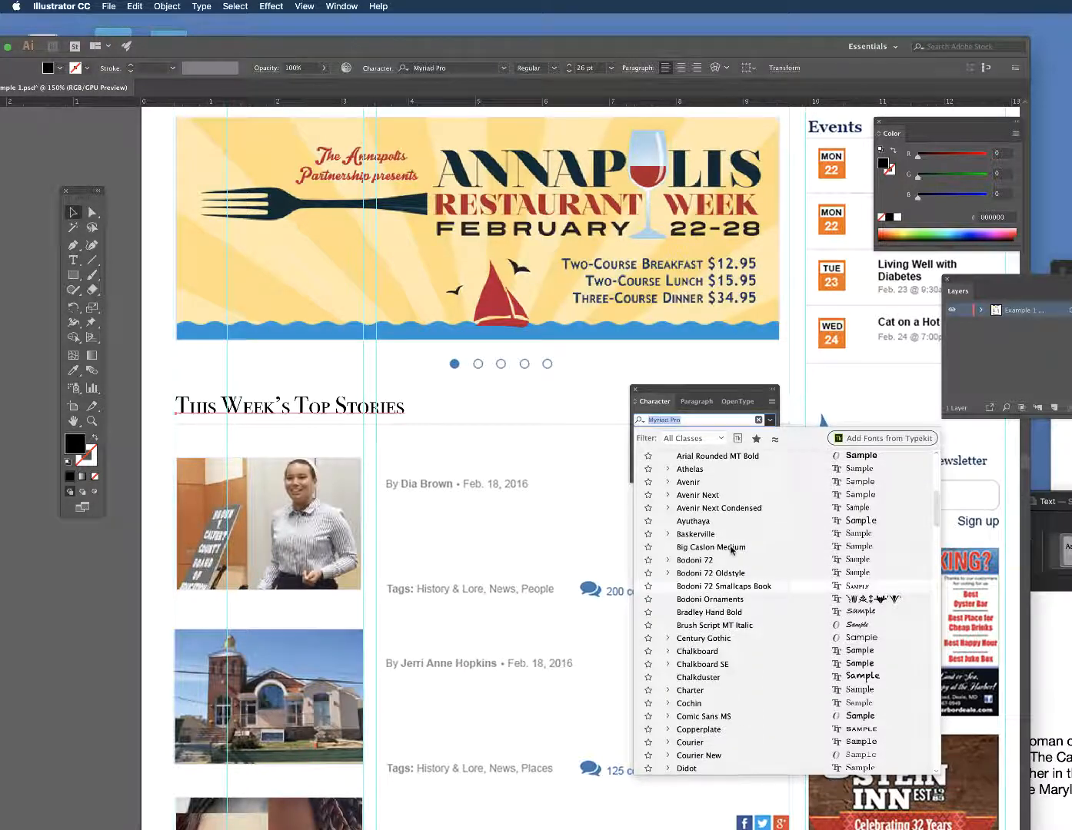
left_click(699, 562)
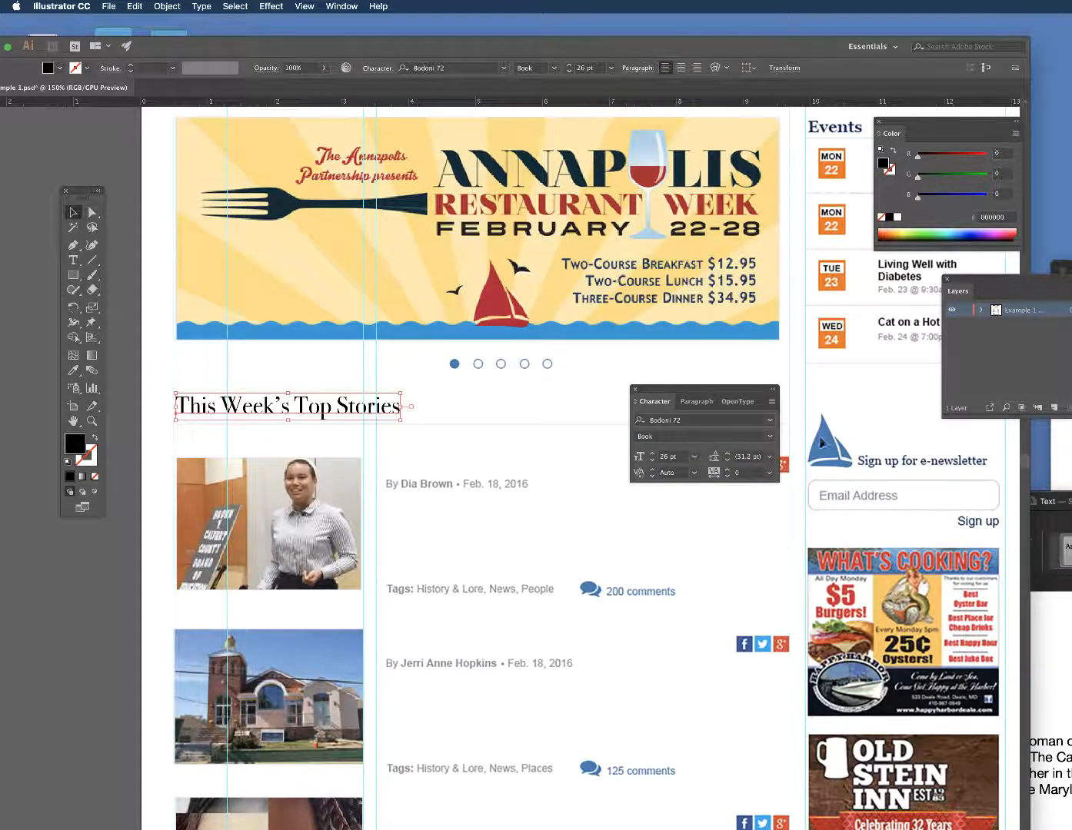
left_click(769, 436)
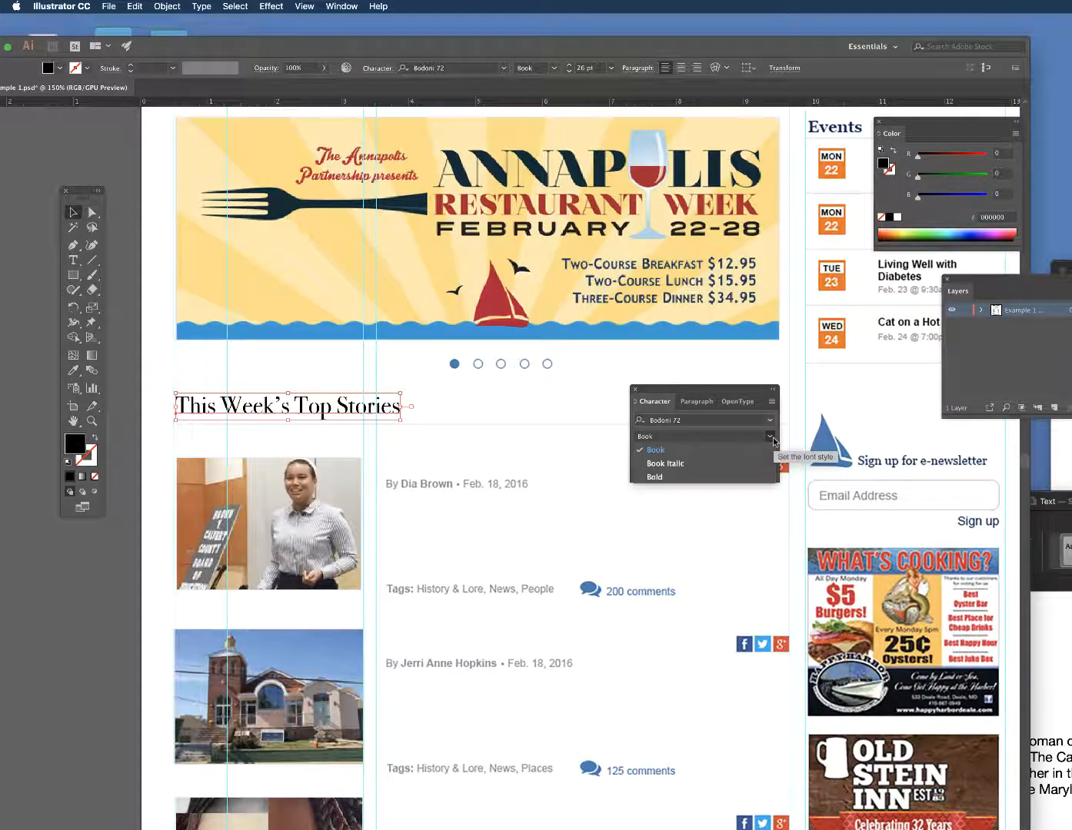
left_click(692, 476)
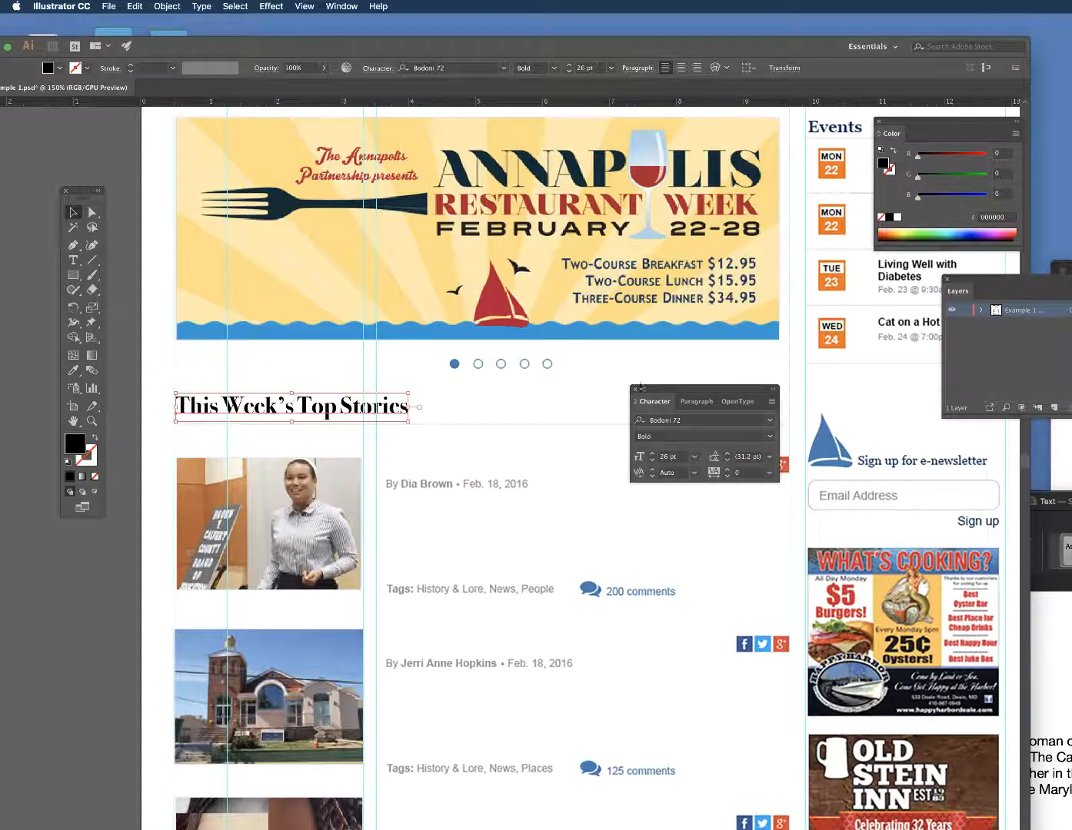
left_click(769, 428)
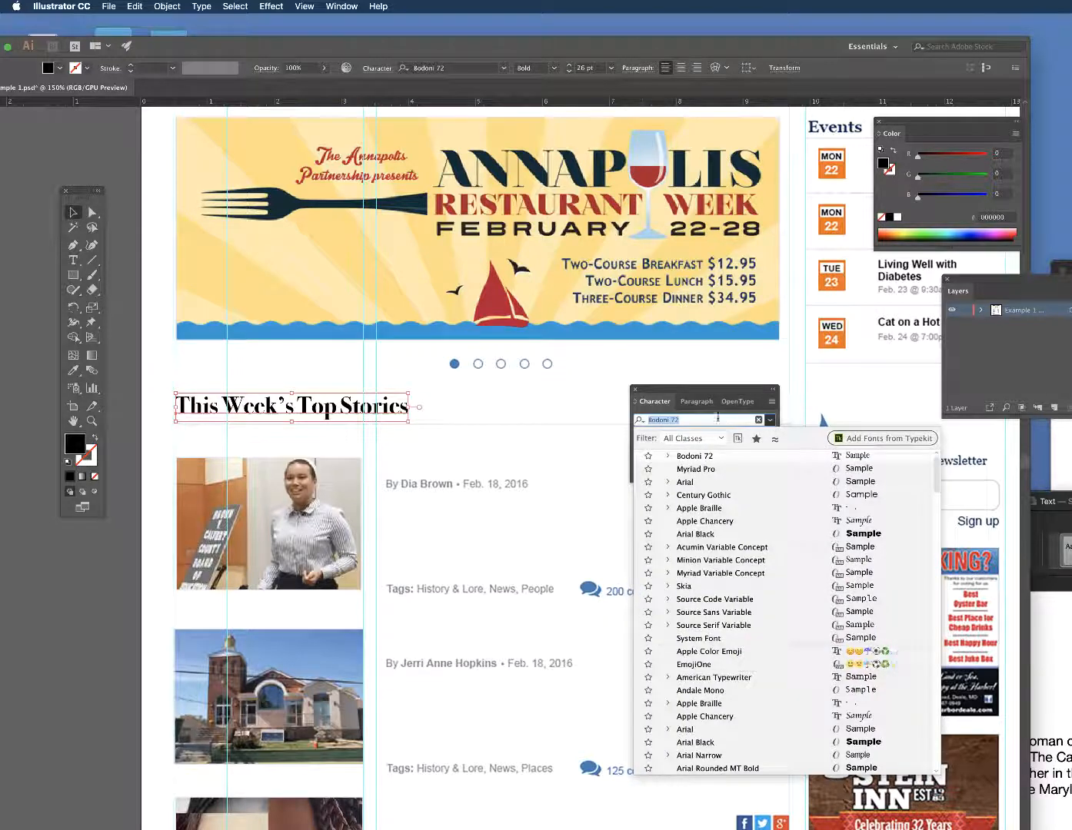
left_click(675, 393)
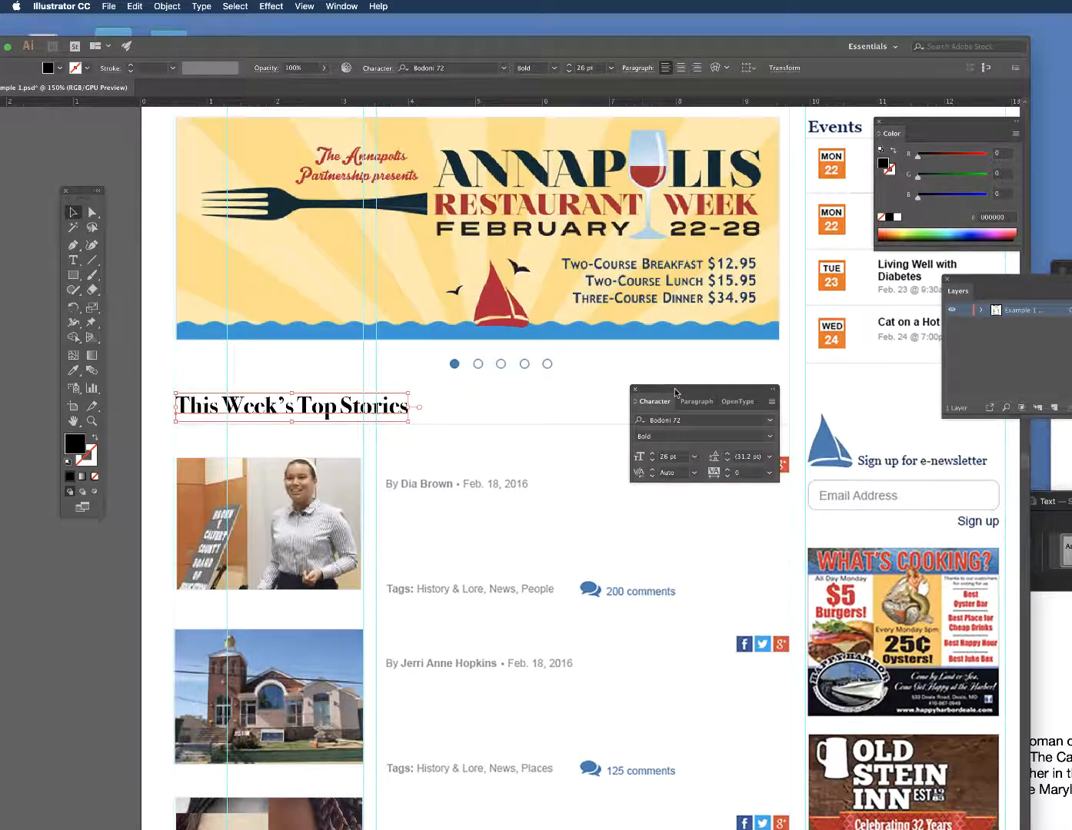
Step: Increase the "This Week's Top Stories" heading's font size to 34 pt
left_click(652, 455)
left_click(652, 455)
left_click(652, 455)
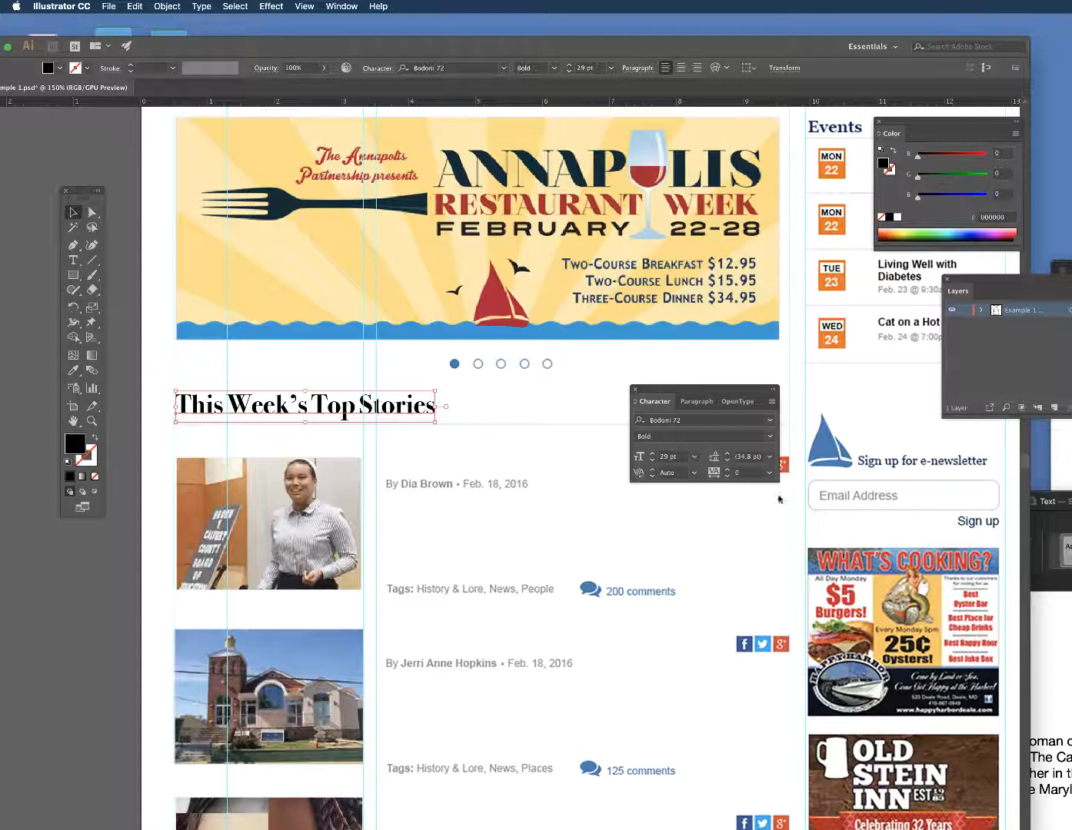
left_click(652, 455)
left_click(652, 455)
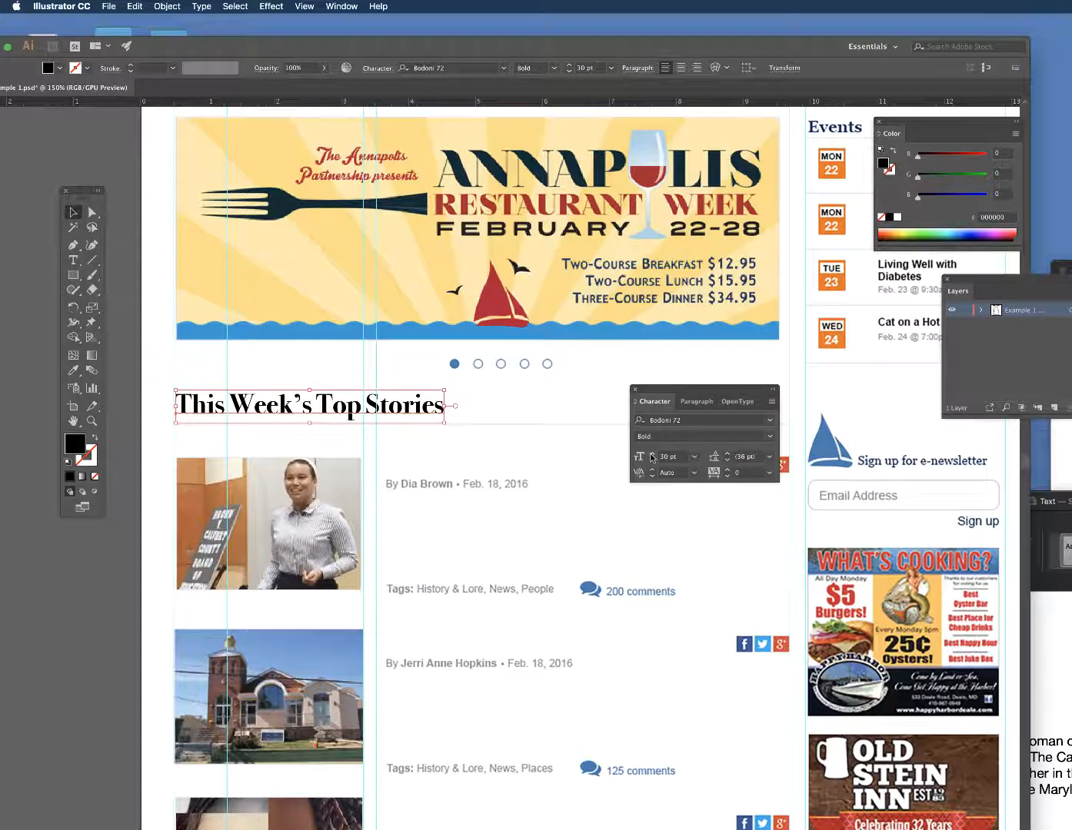
left_click(652, 455)
left_click(653, 455)
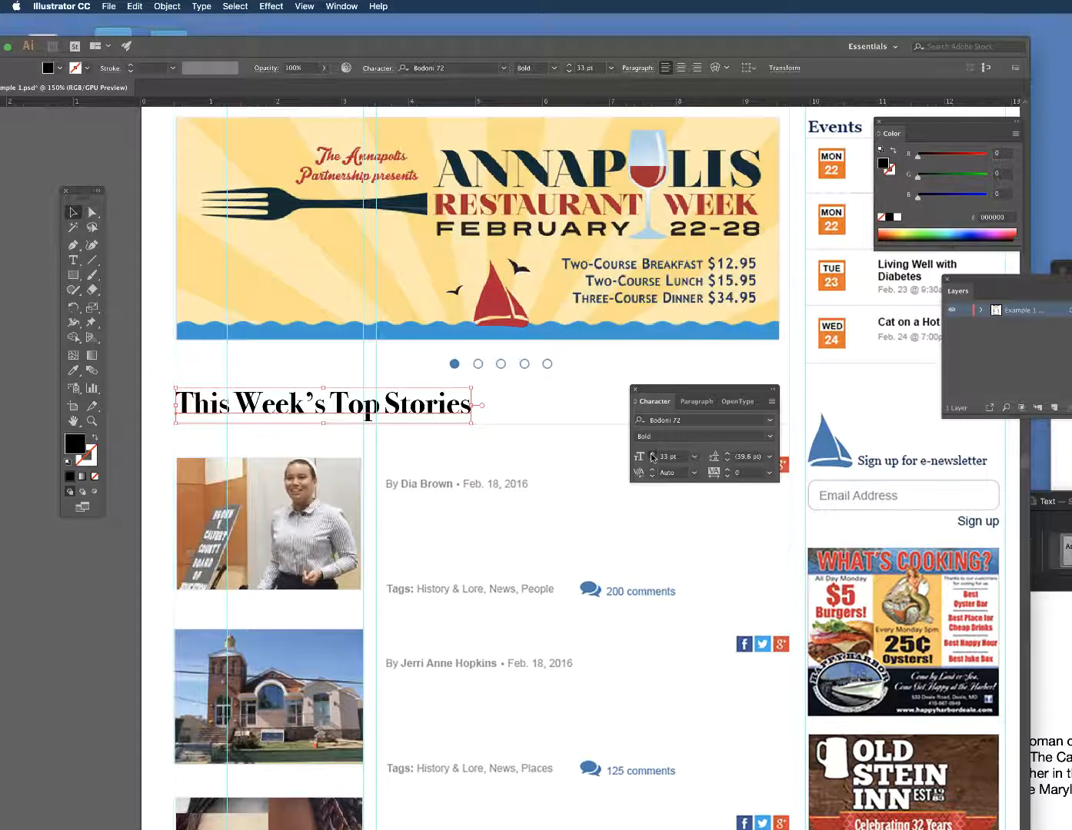
left_click(652, 454)
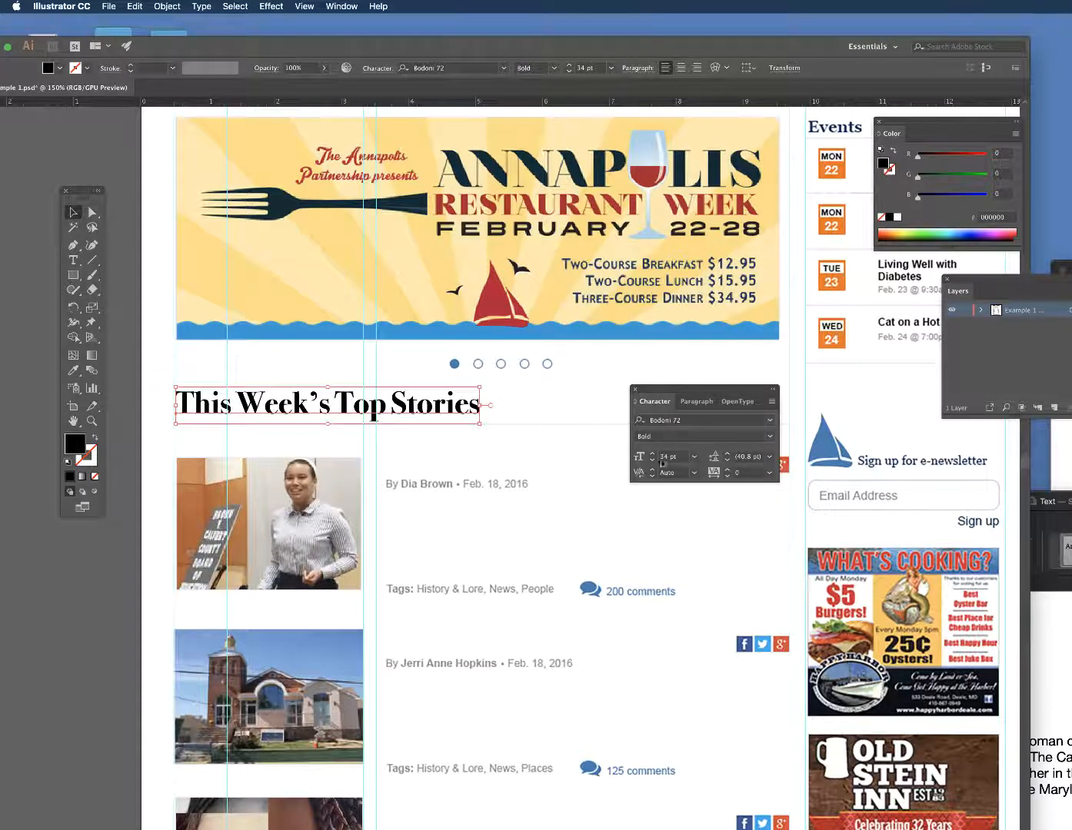
Step: Set the "This Week's Top Stories" heading's font size to 32 pt and move the Character panel clear of the story area
left_click(651, 461)
left_click(652, 461)
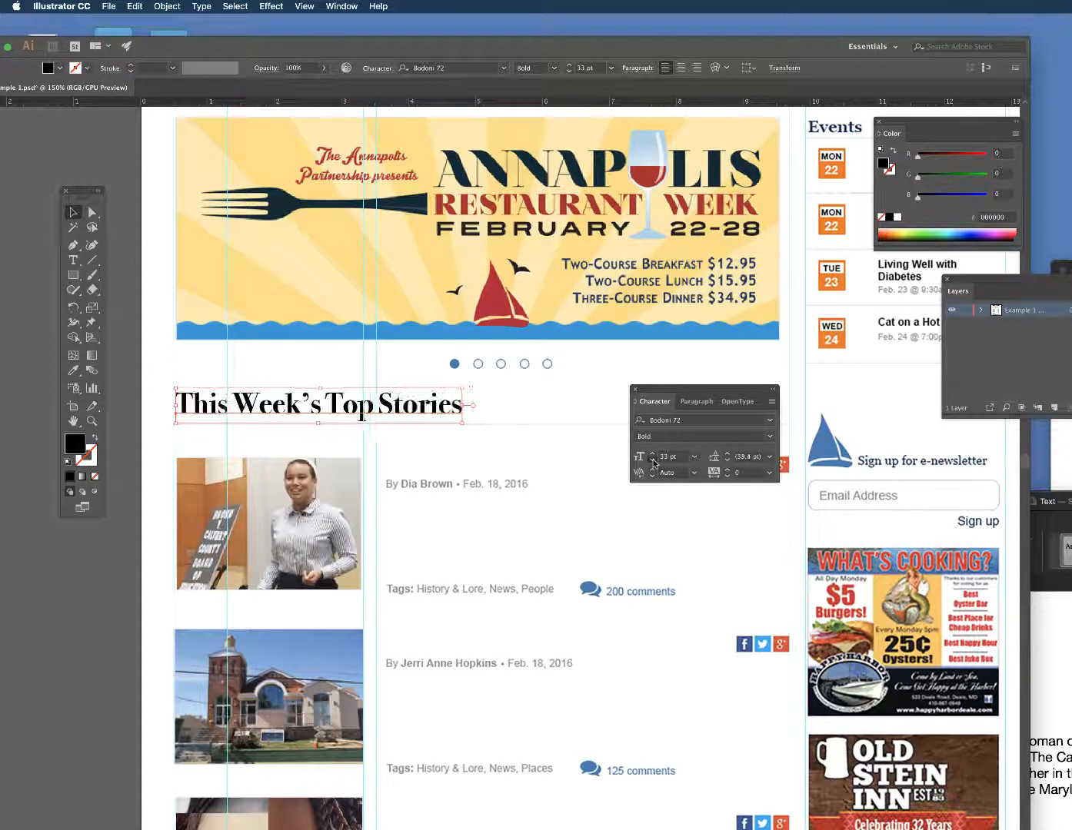
left_click(652, 460)
left_click_drag(657, 392, 700, 402)
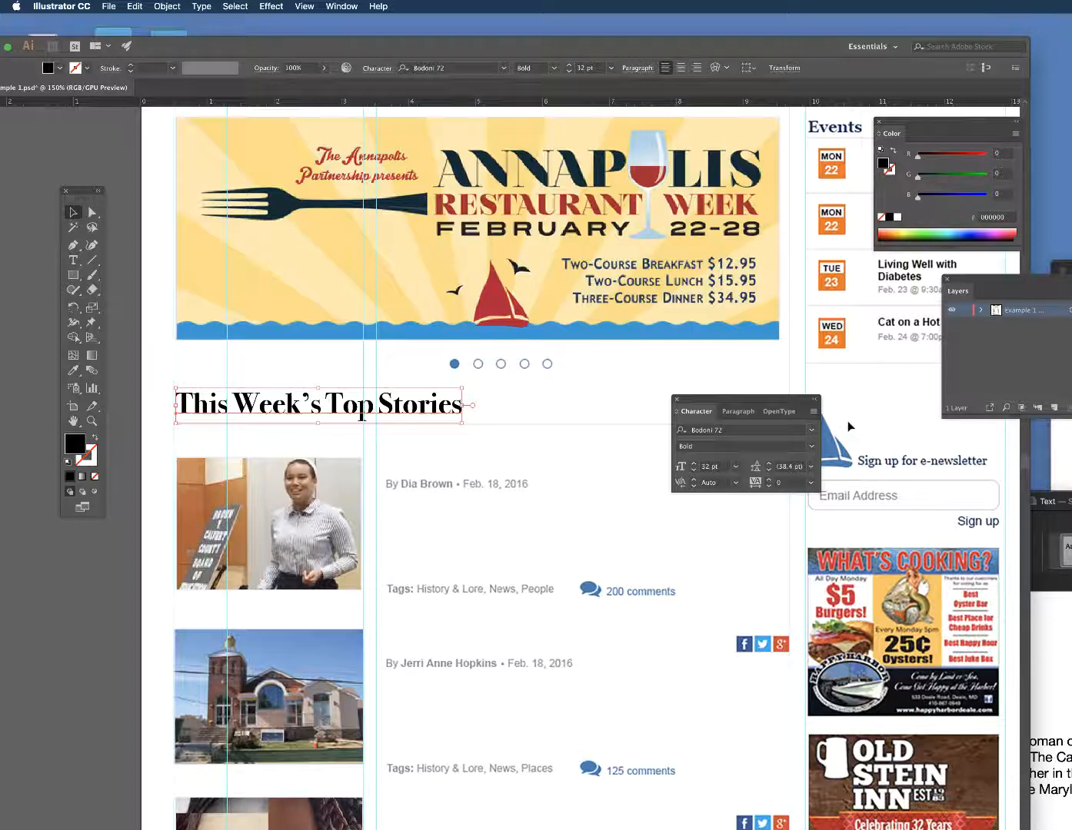
left_click(532, 421)
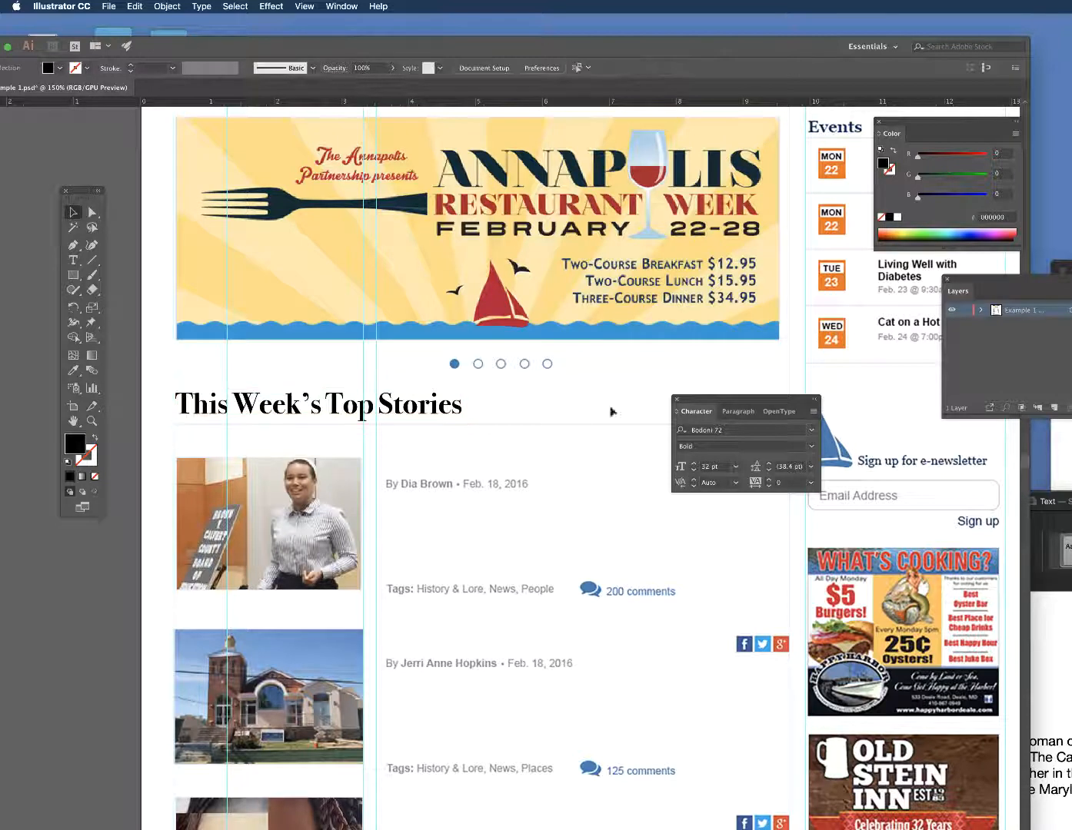
left_click_drag(729, 405, 758, 400)
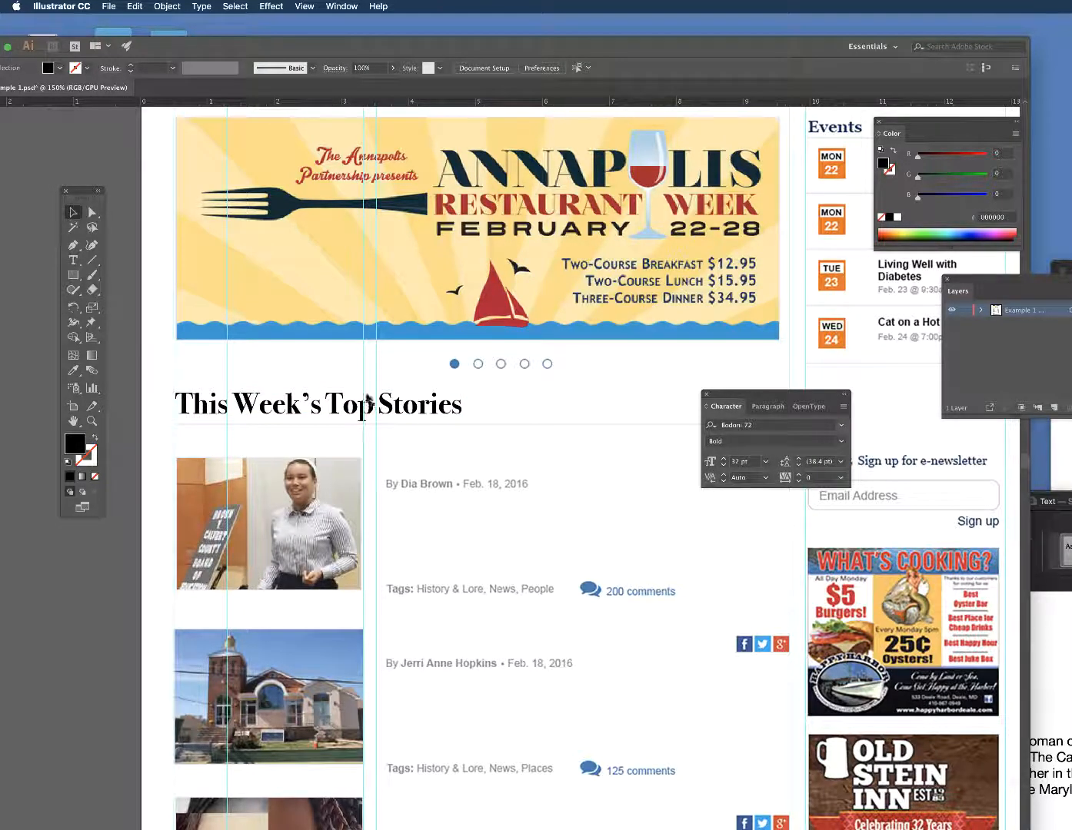
left_click_drag(722, 398, 864, 513)
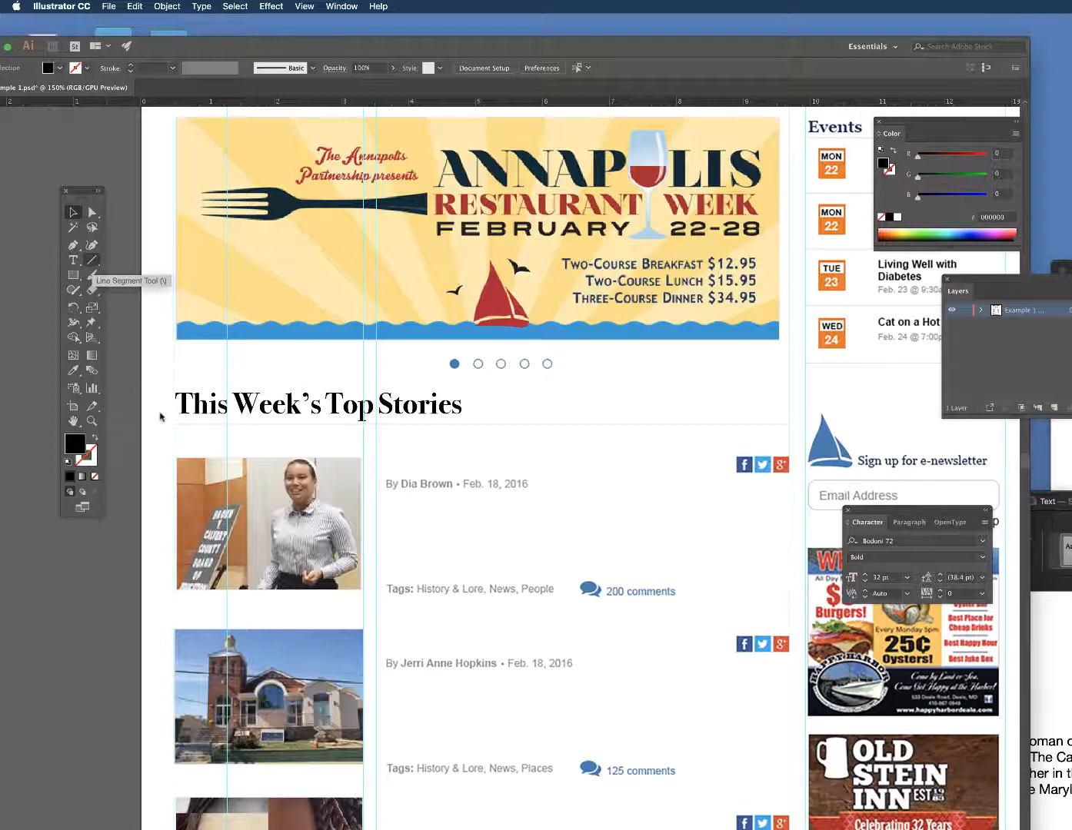
Step: Draw a horizontal line about 9.23 in long just below the heading's divider, spanning the width of the story column
left_click(93, 260)
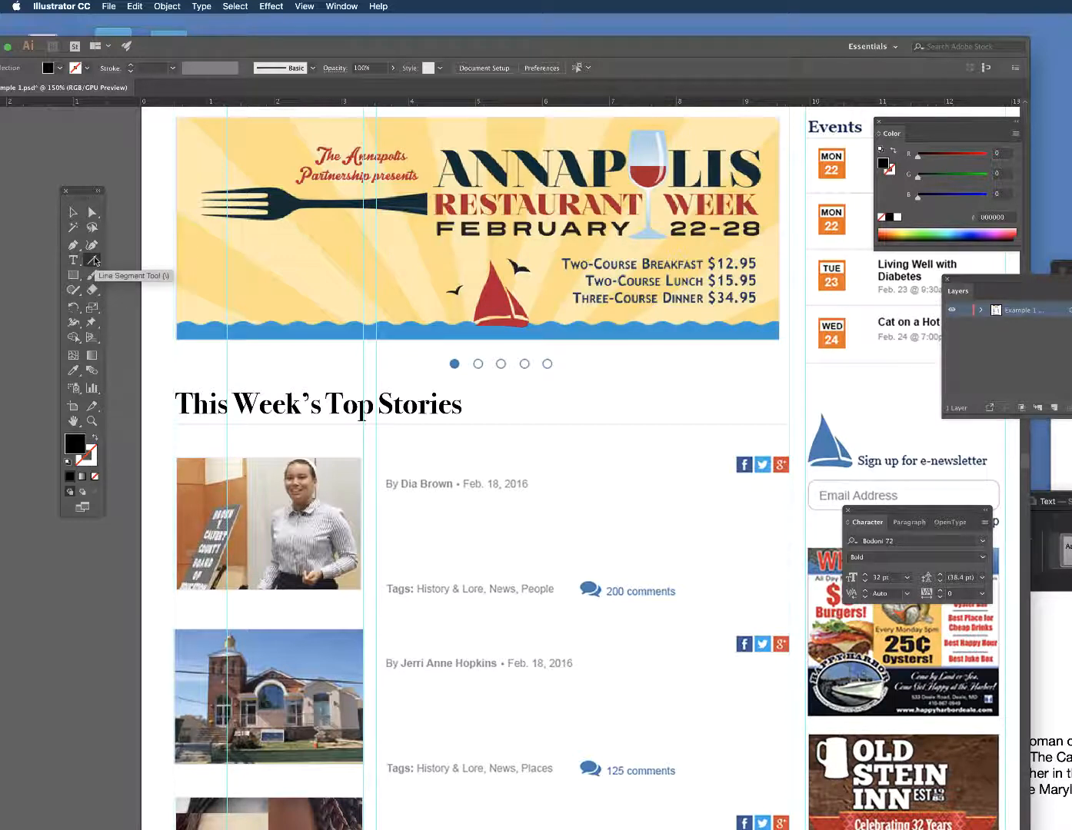
left_click_drag(94, 260, 137, 265)
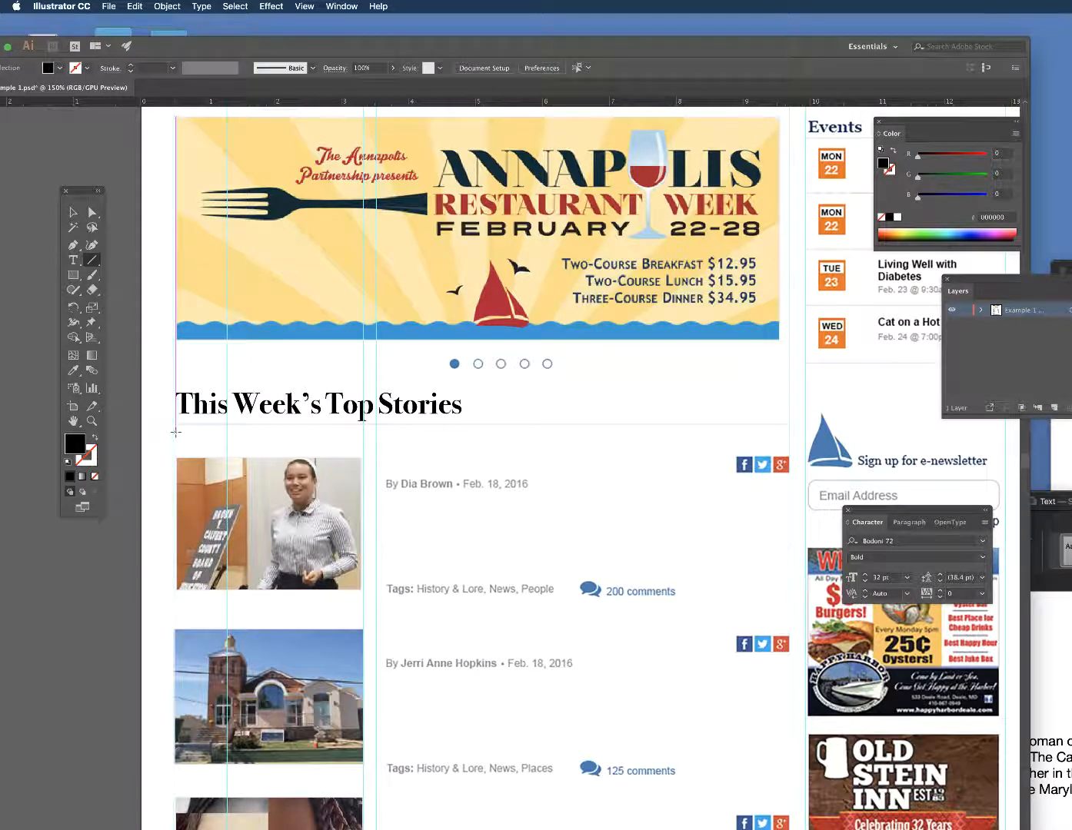
left_click_drag(174, 432, 792, 432)
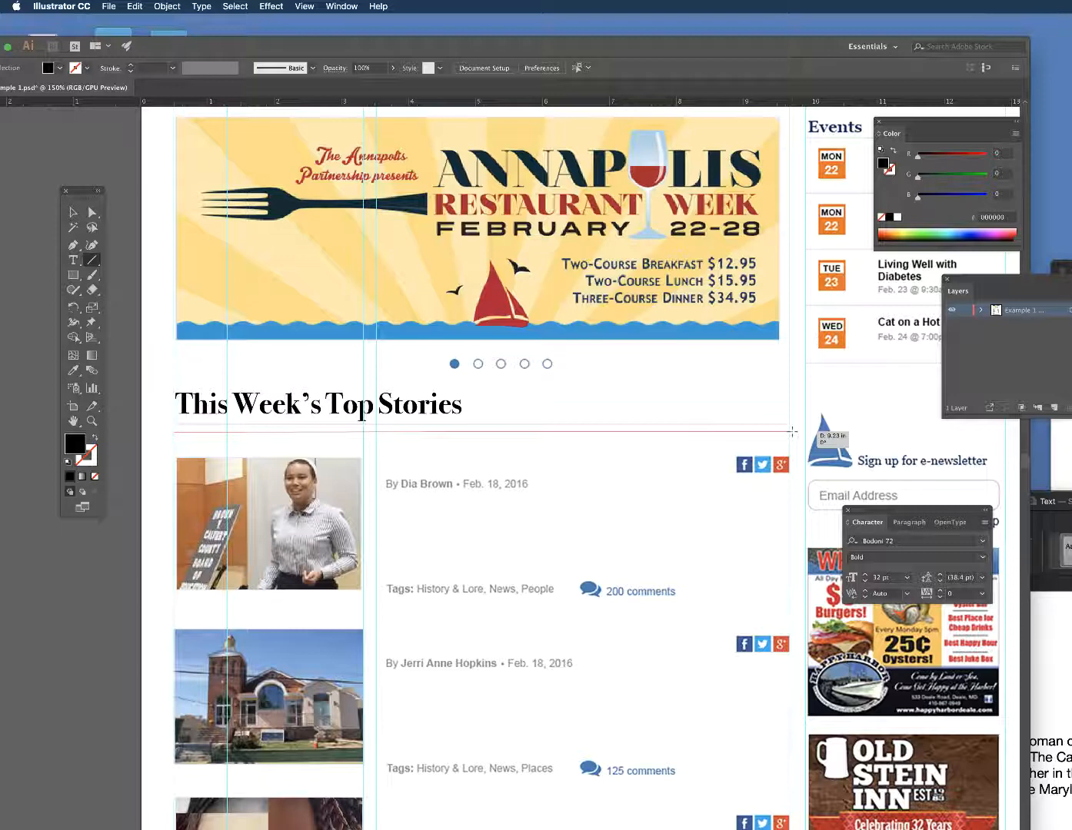
left_click_drag(792, 432, 792, 432)
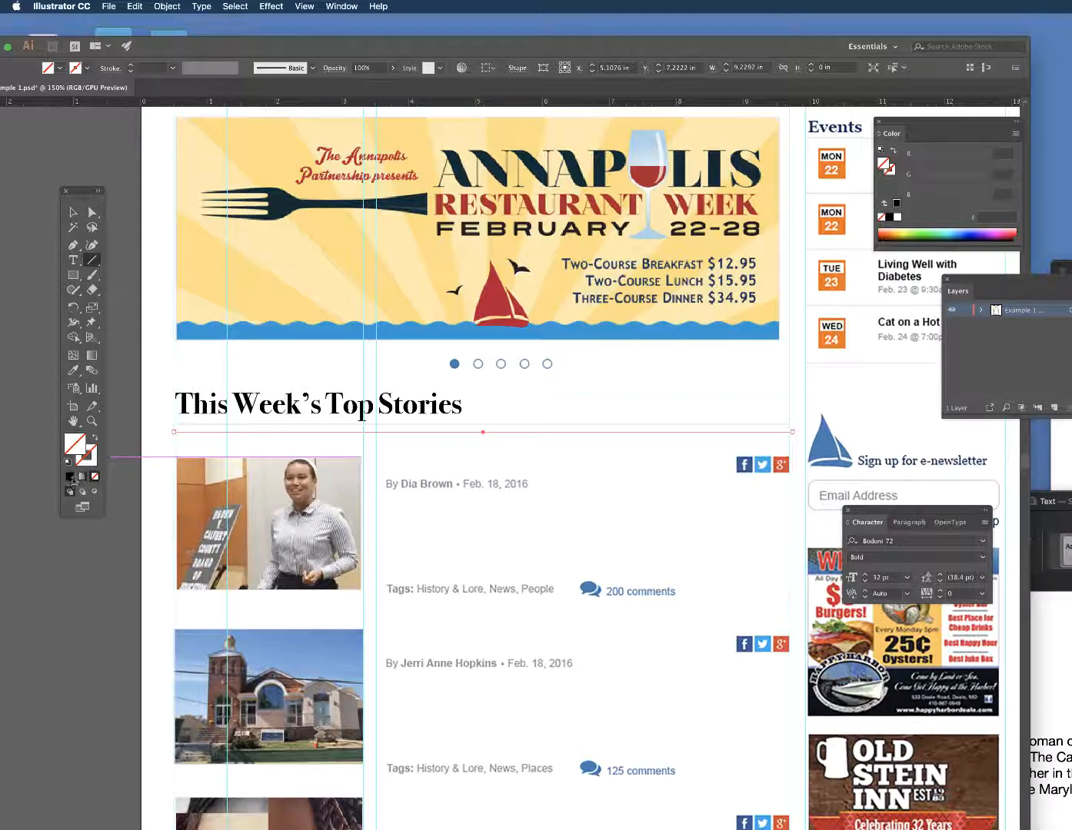
Step: Give the new line a black fill and a black 0.75 pt stroke
left_click(70, 477)
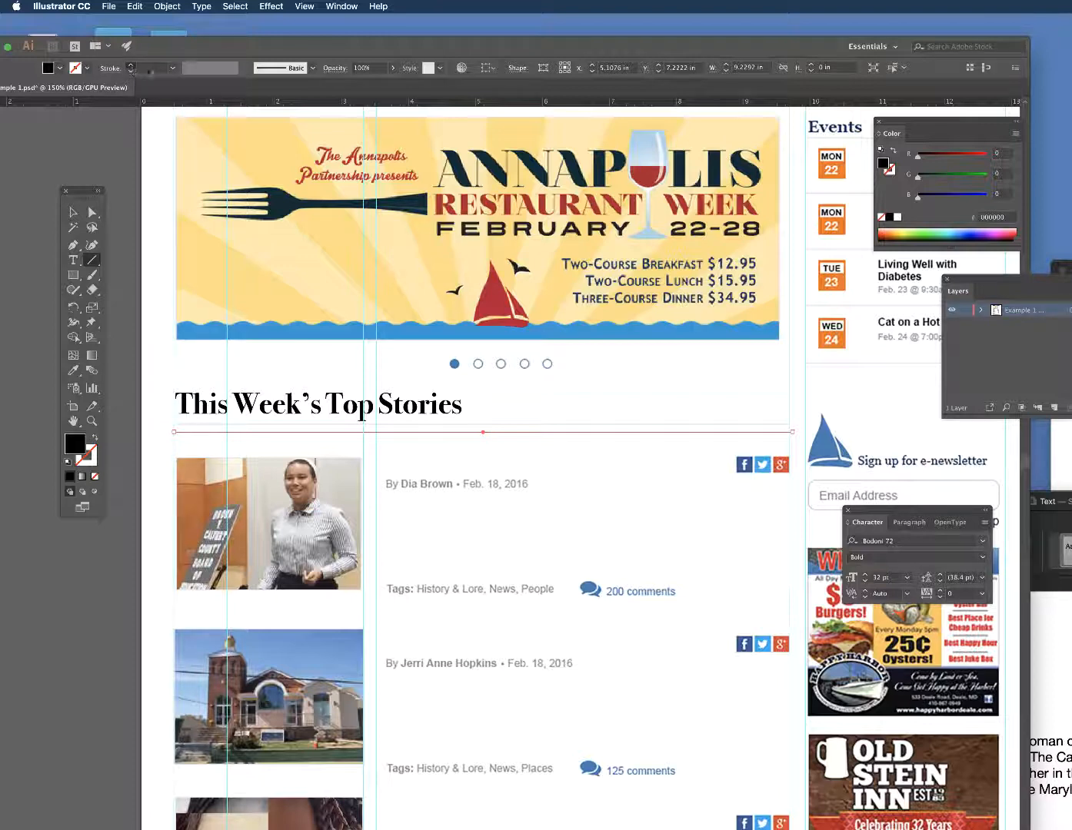
left_click(132, 69)
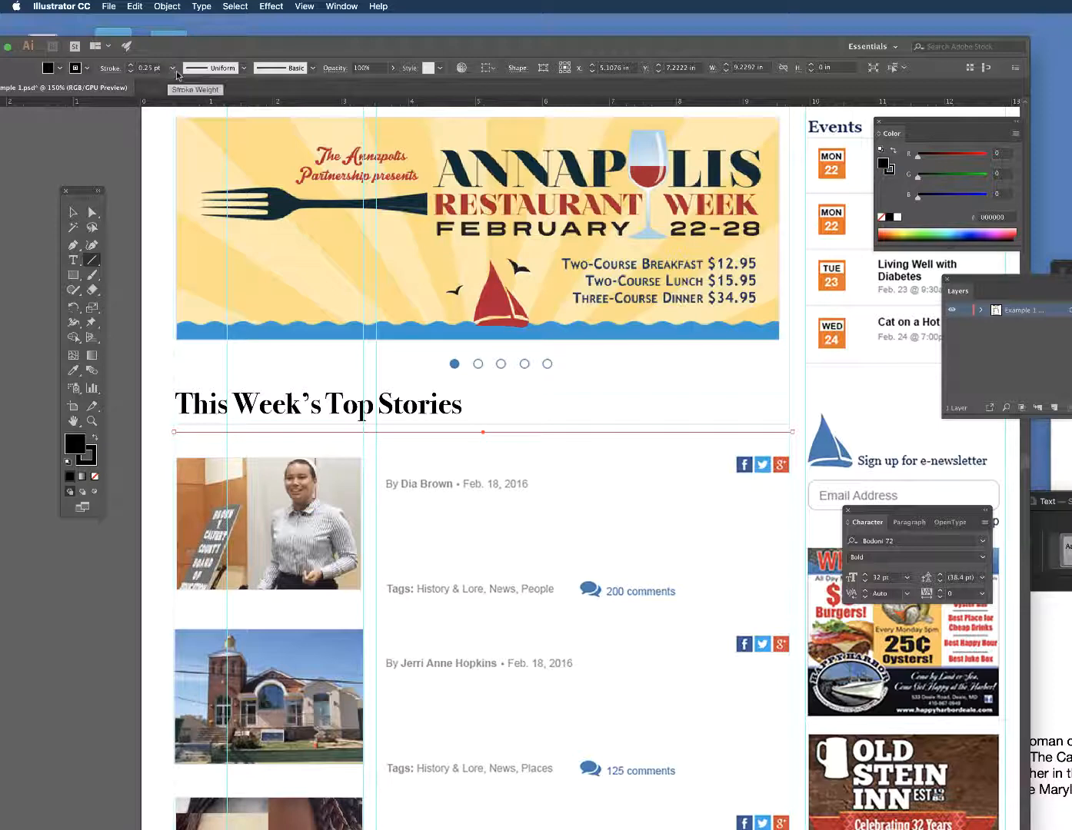
left_click(174, 69)
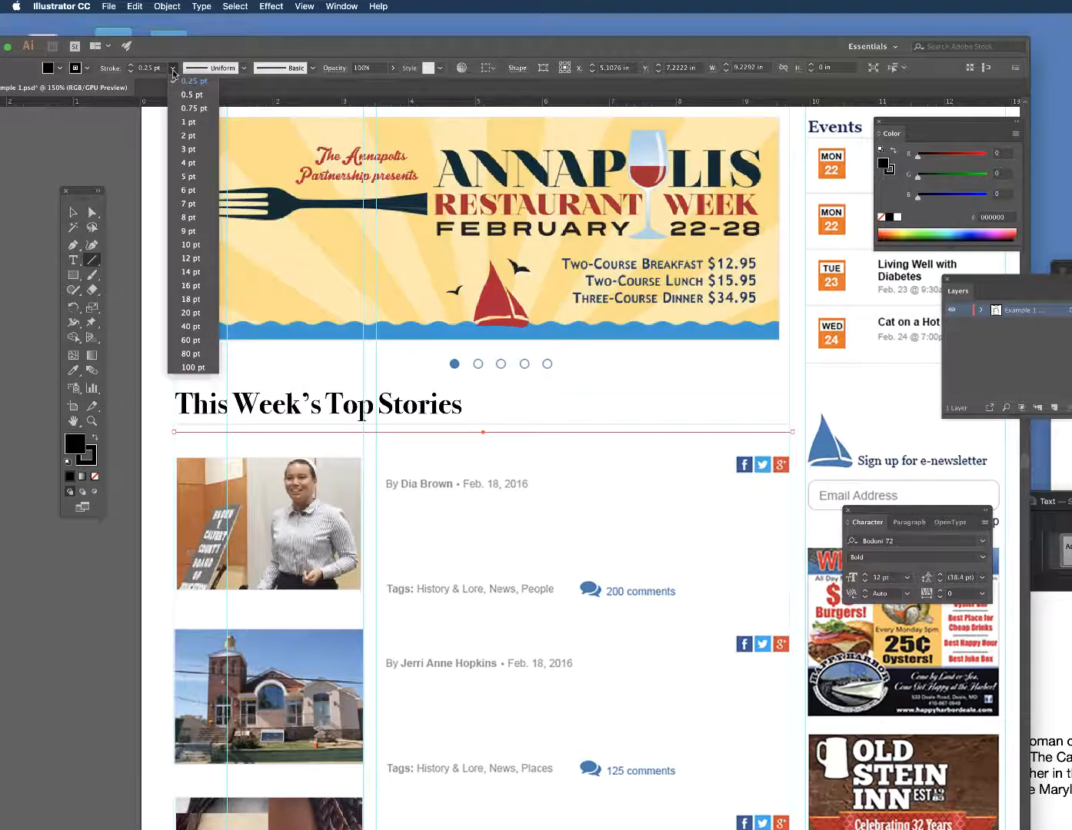
left_click(193, 108)
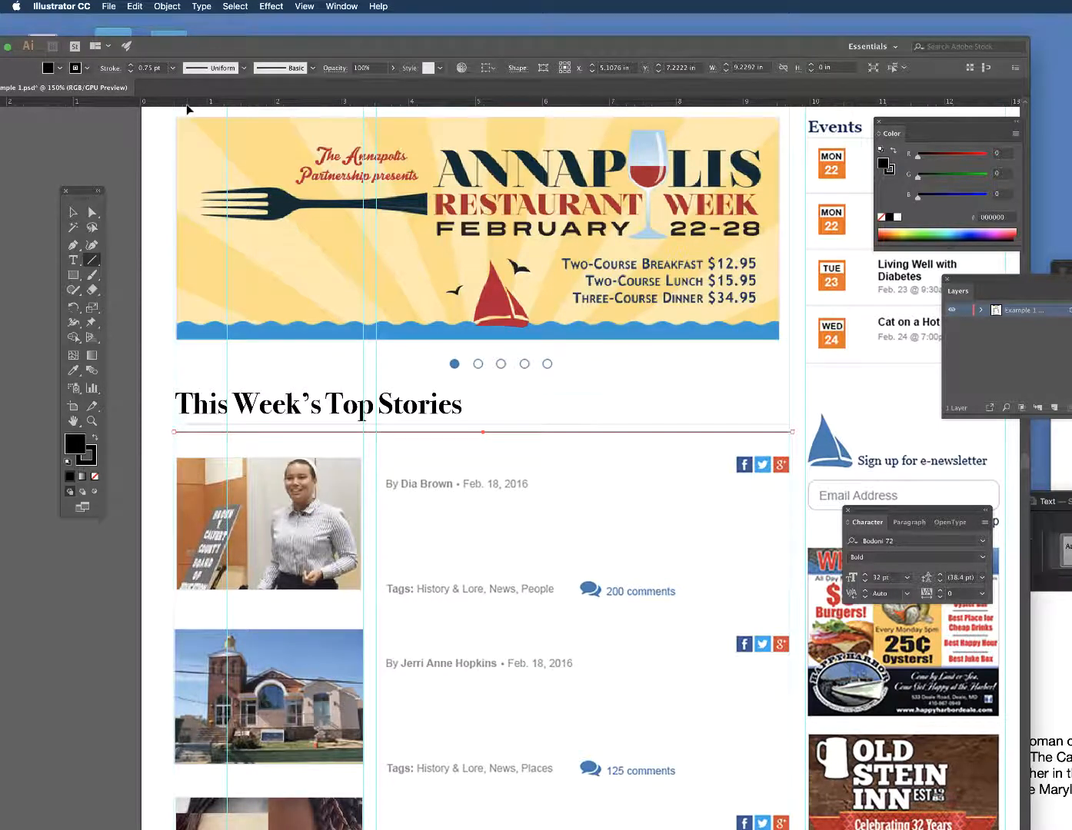
Step: Delete the black line drawn below the "This Week's Top Stories" heading
left_click(73, 212)
left_click(555, 459)
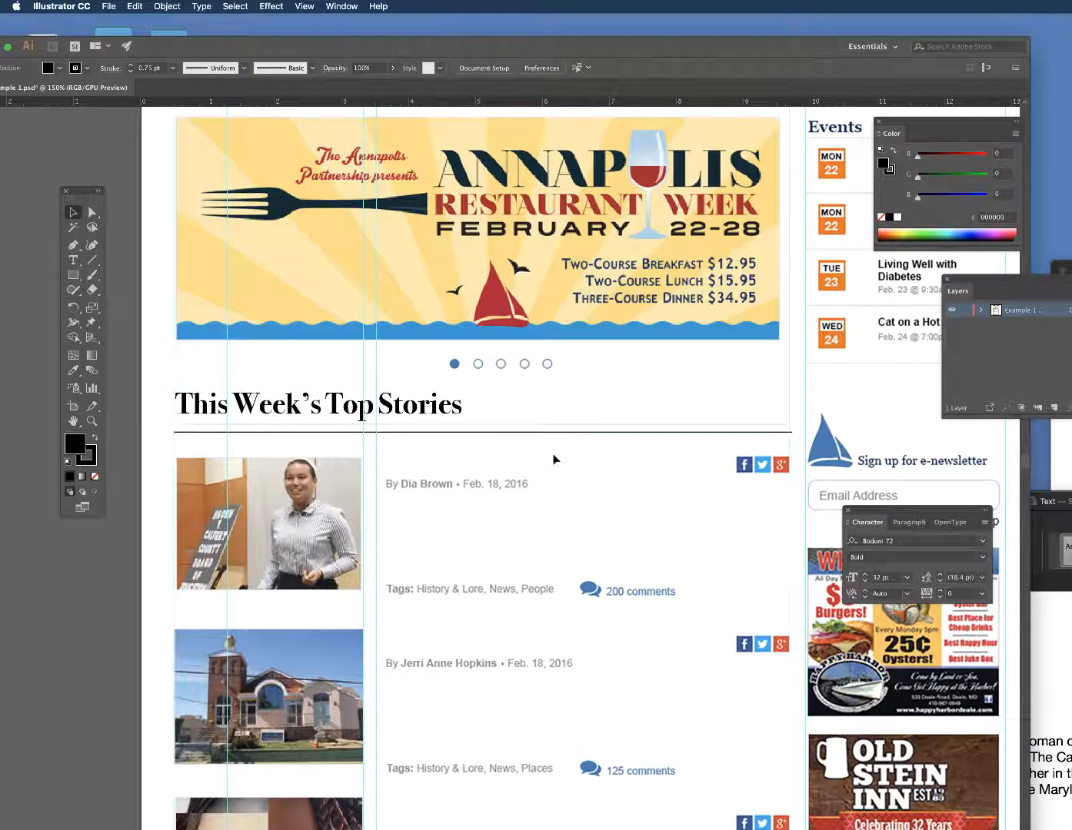
left_click(587, 432)
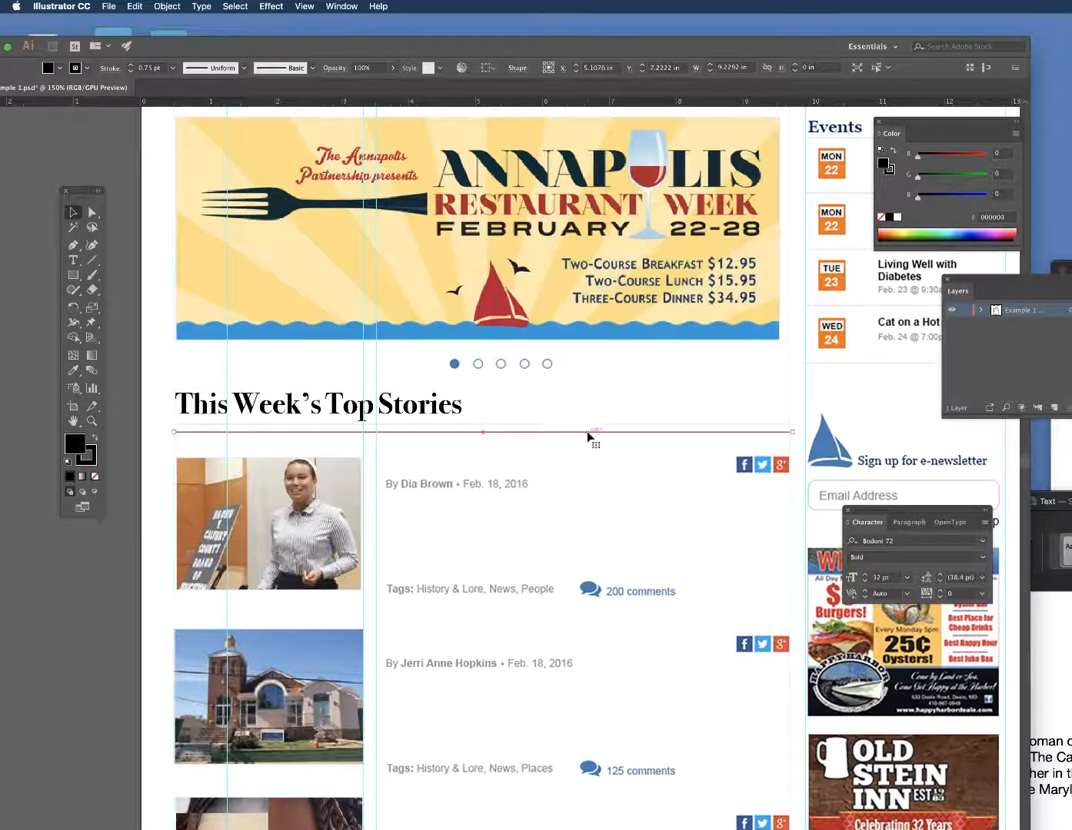
key("Delete")
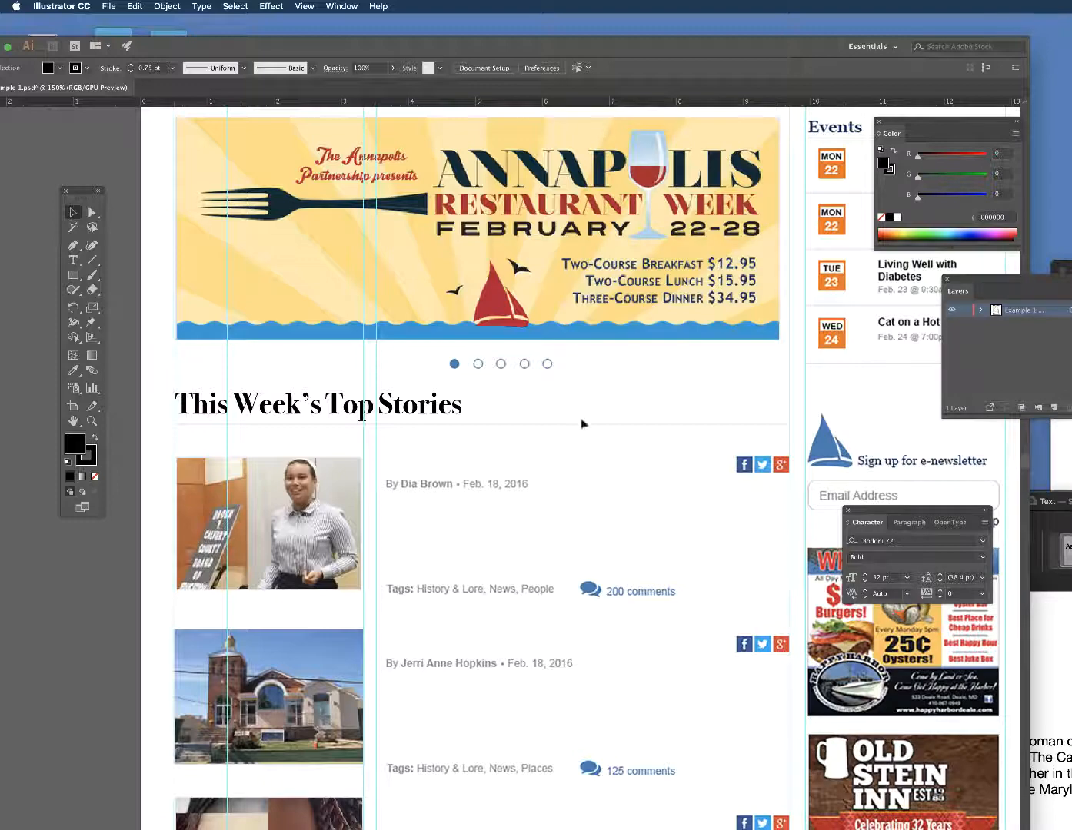
Step: Switch to the Word document with the story text and copy the title "The Power of One"
left_click(1067, 658)
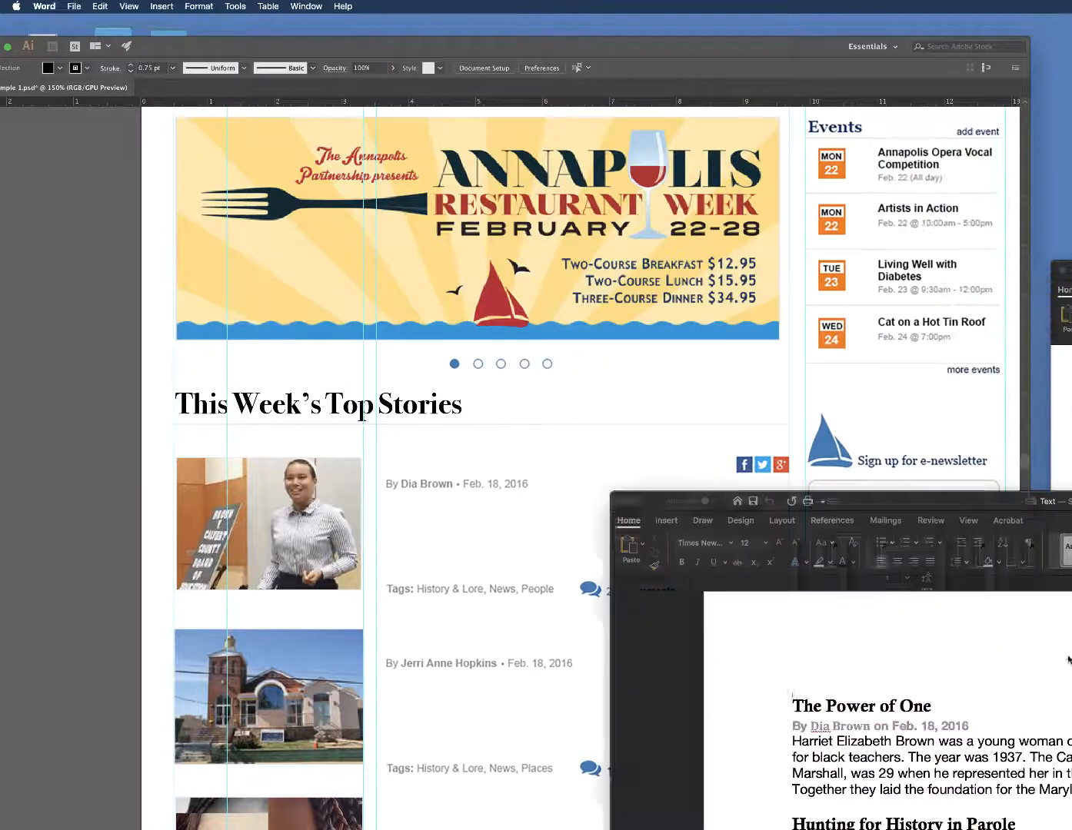
left_click_drag(999, 500, 992, 288)
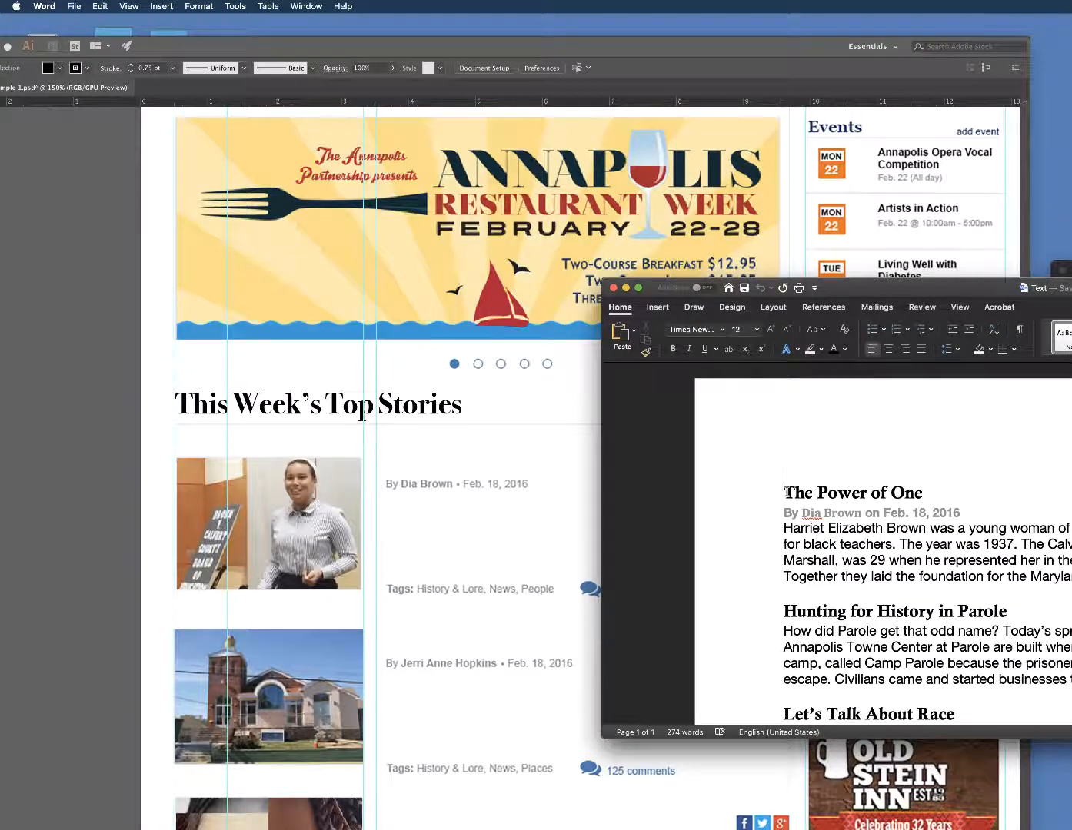
left_click(827, 493)
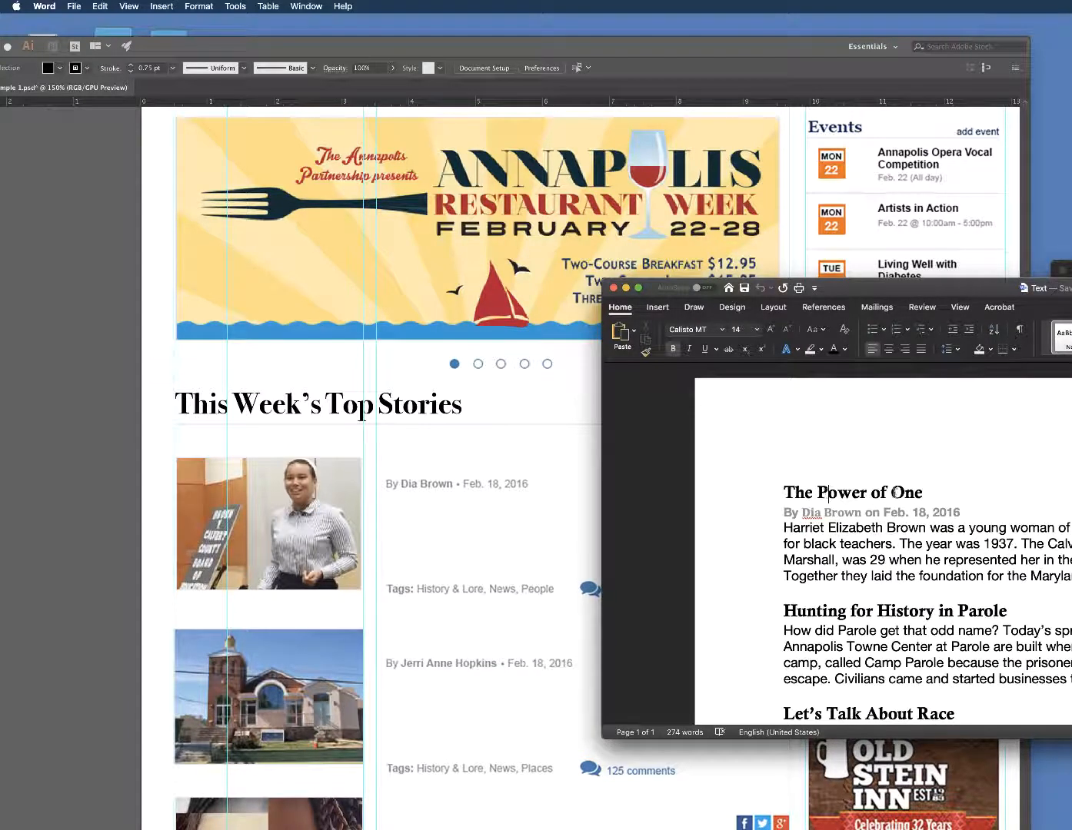
triple_click(923, 493)
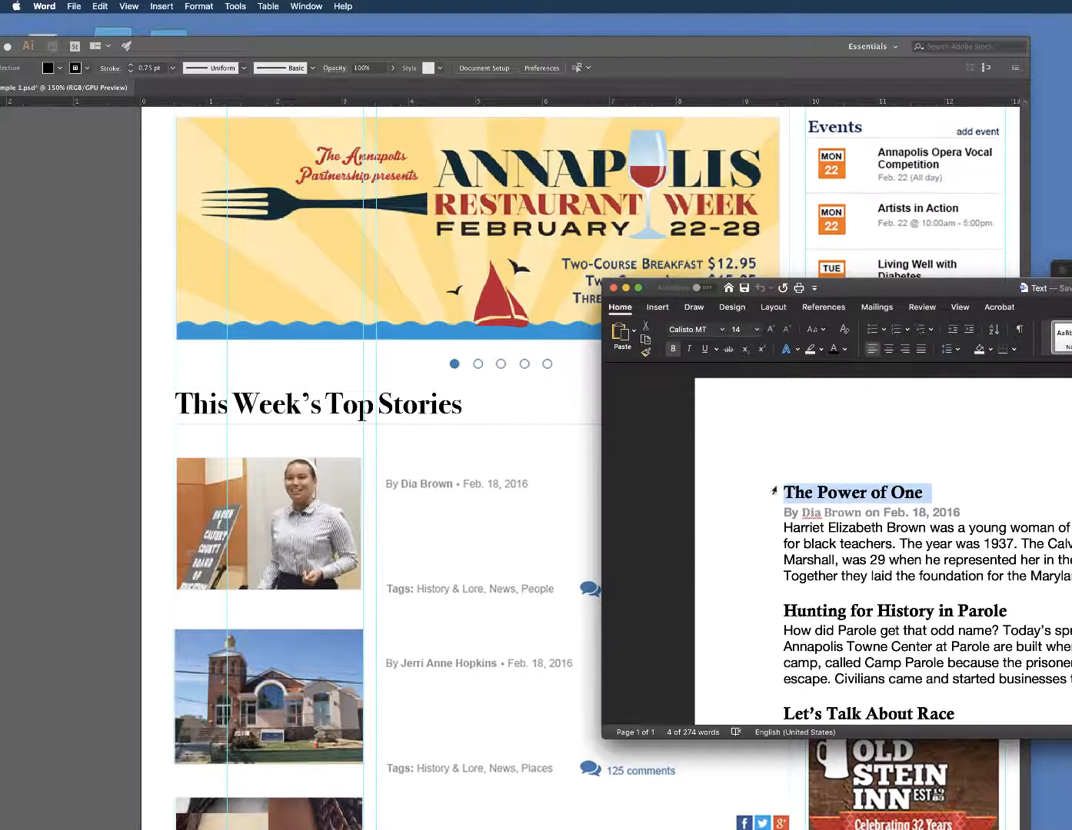
right_click(863, 496)
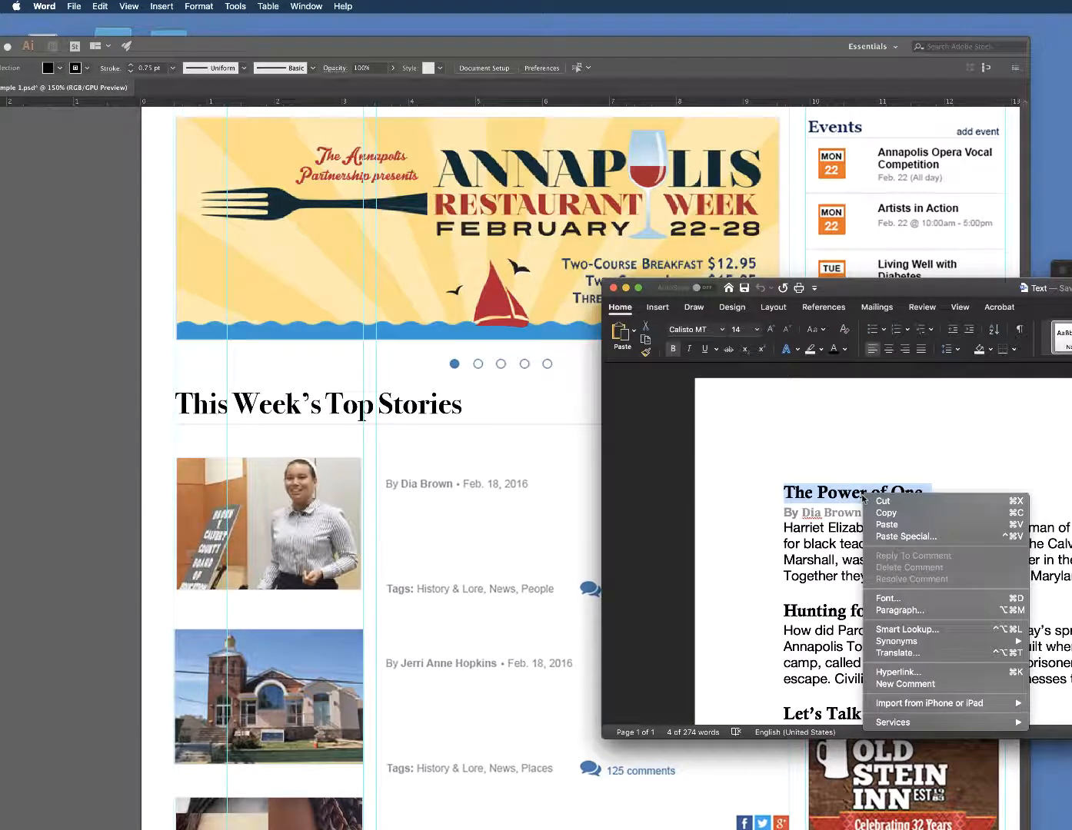
left_click(888, 513)
Step: Back in Illustrator, add a text object above the first story's byline and paste the title "The Power of One" into it
left_click(422, 459)
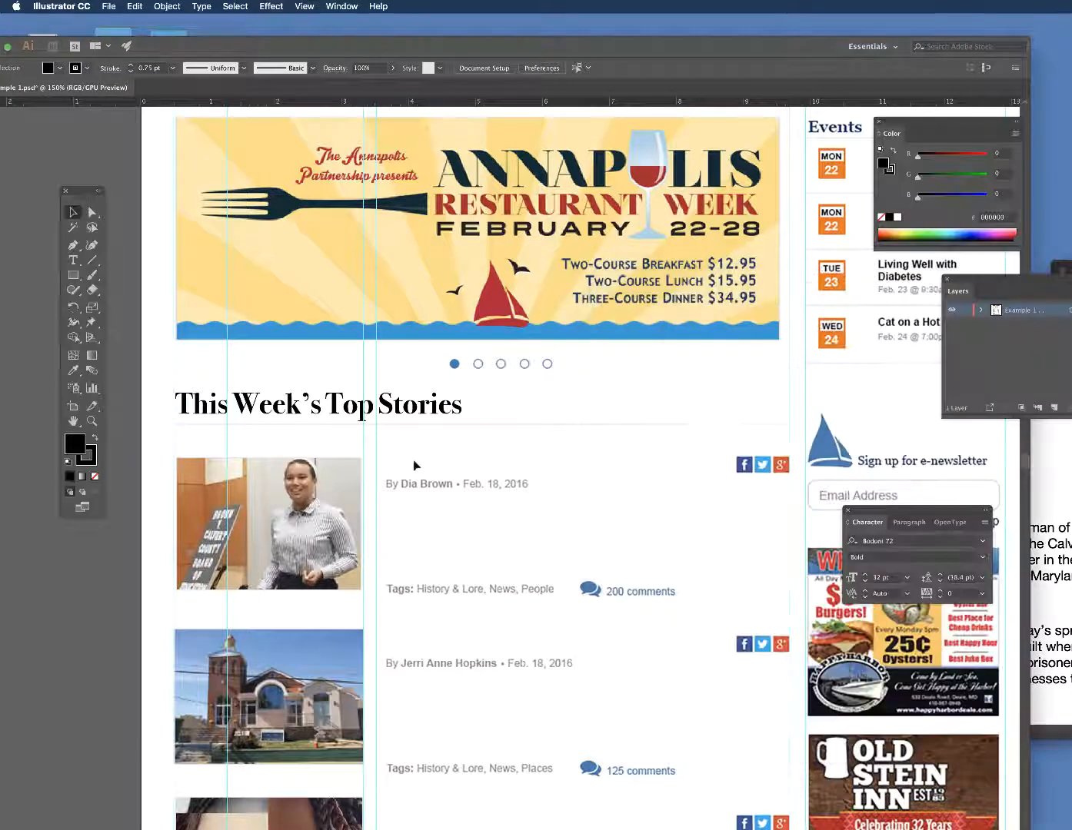
left_click(72, 260)
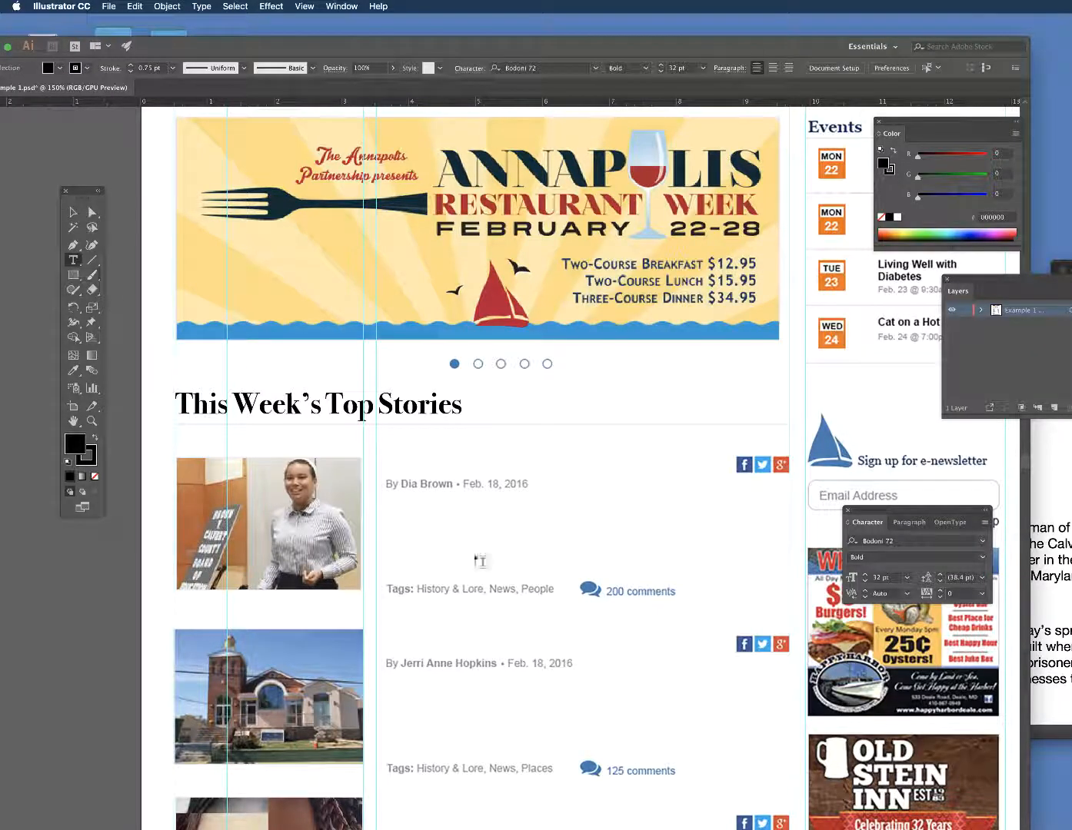
left_click(382, 447)
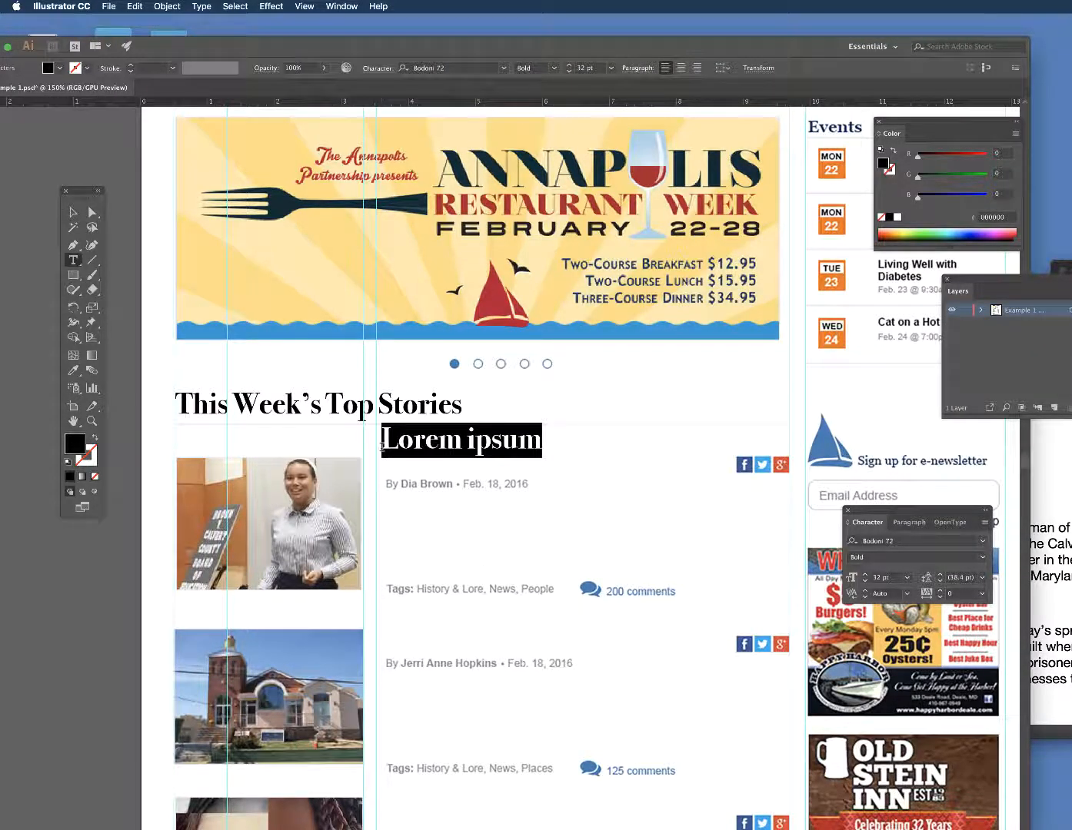
right_click(382, 450)
mouse_move(435, 517)
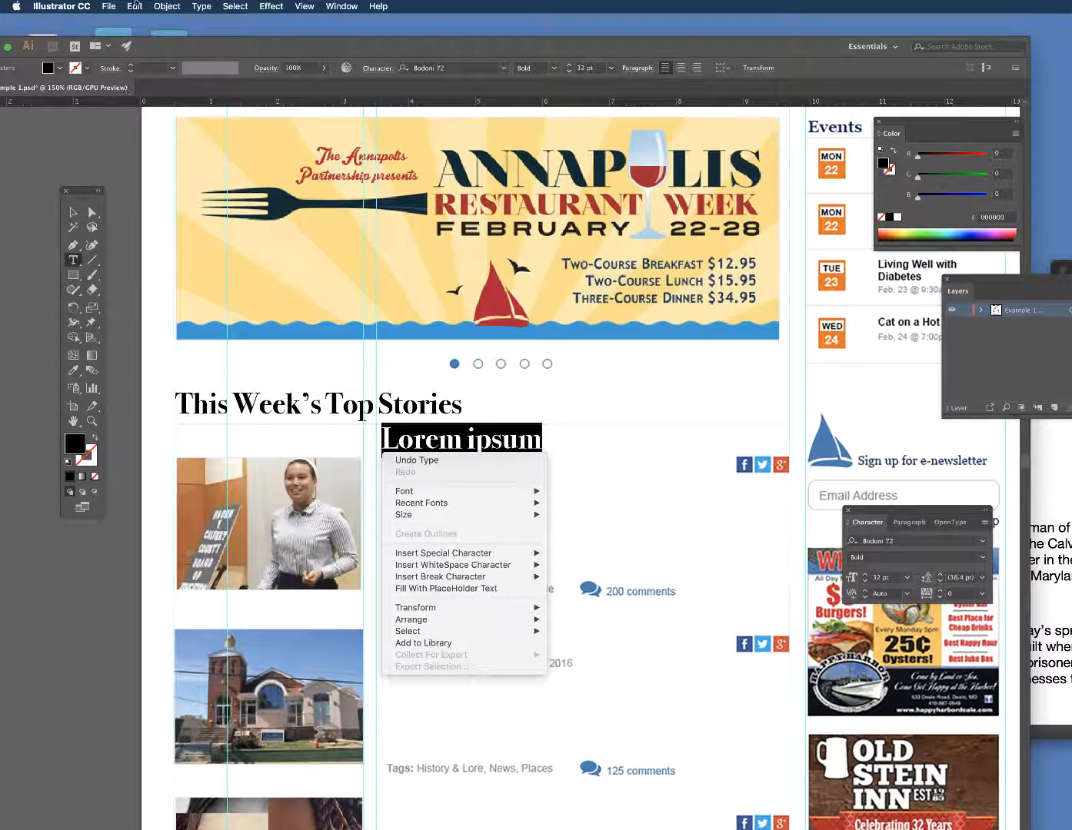
left_click(135, 6)
left_click(136, 7)
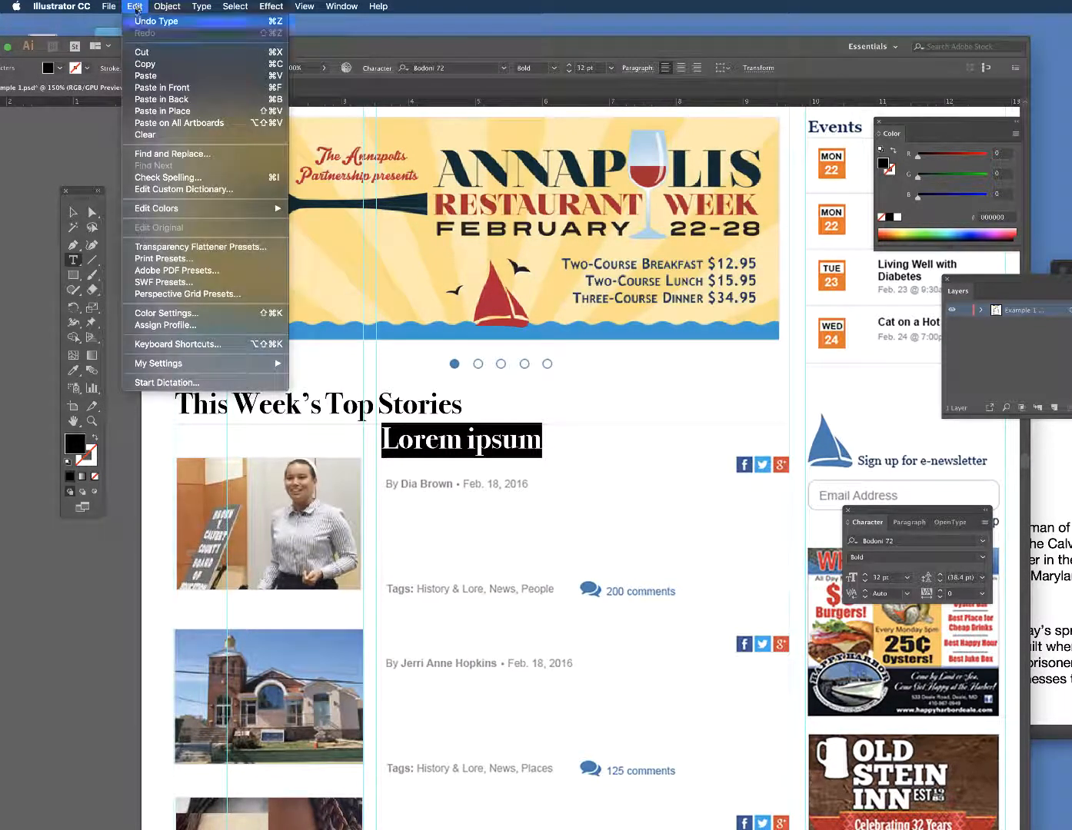
left_click(161, 77)
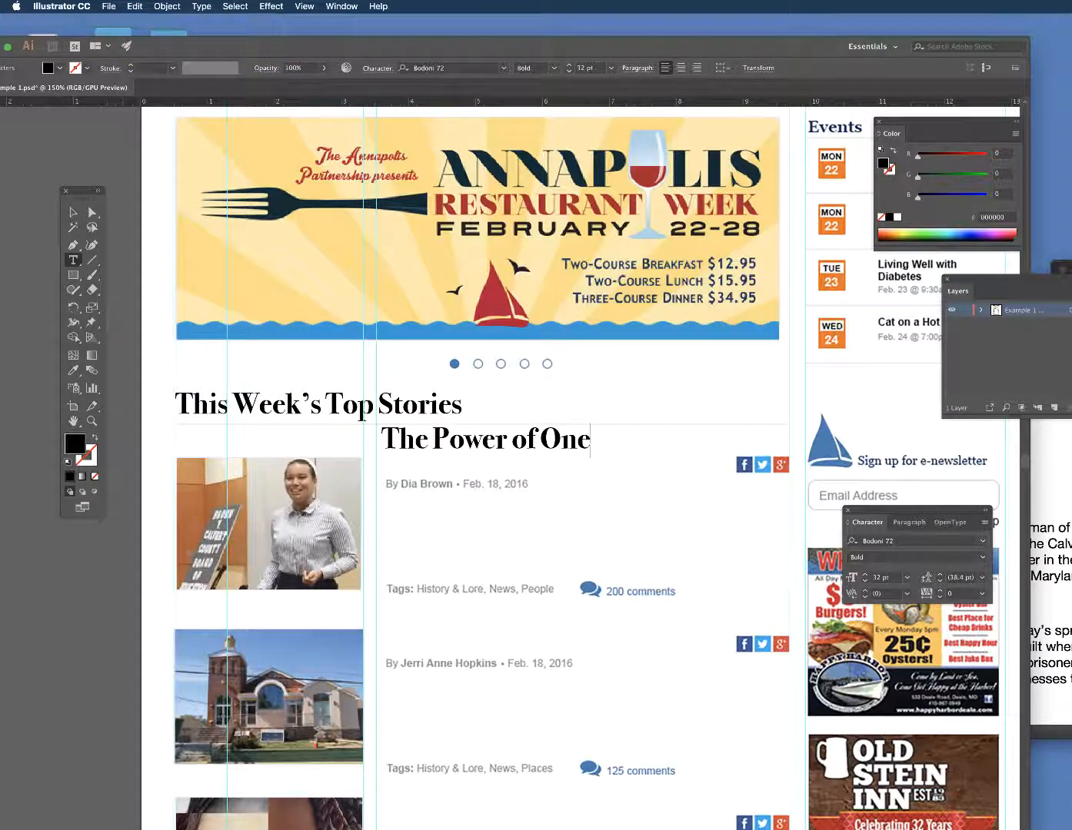
left_click(73, 211)
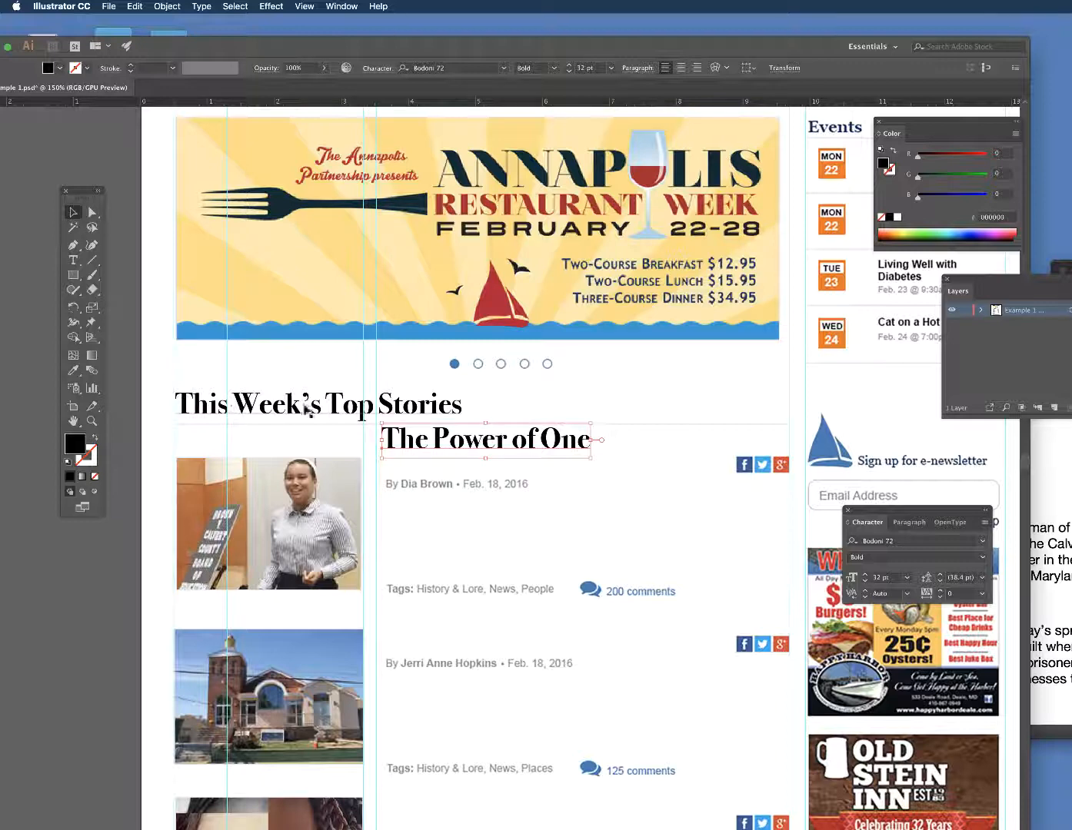
Step: Reduce the font size of the "The Power of One" story title to 21 pt
left_click(73, 259)
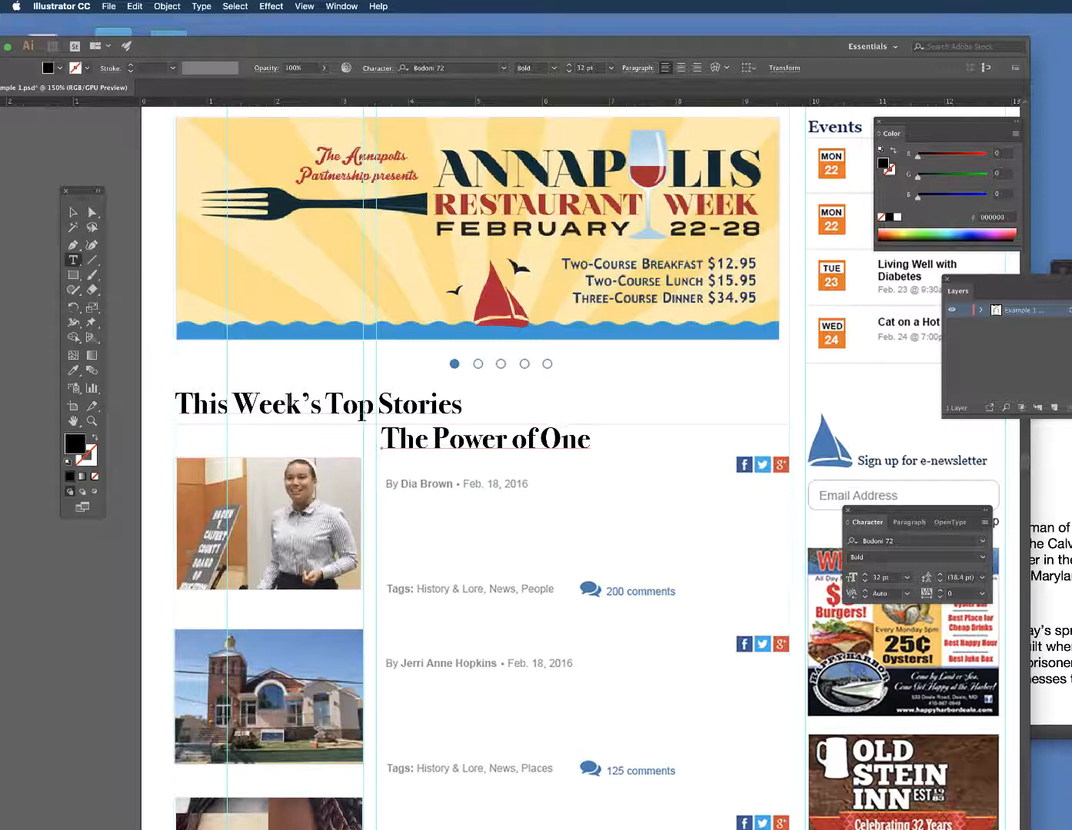
left_click_drag(284, 399, 532, 422)
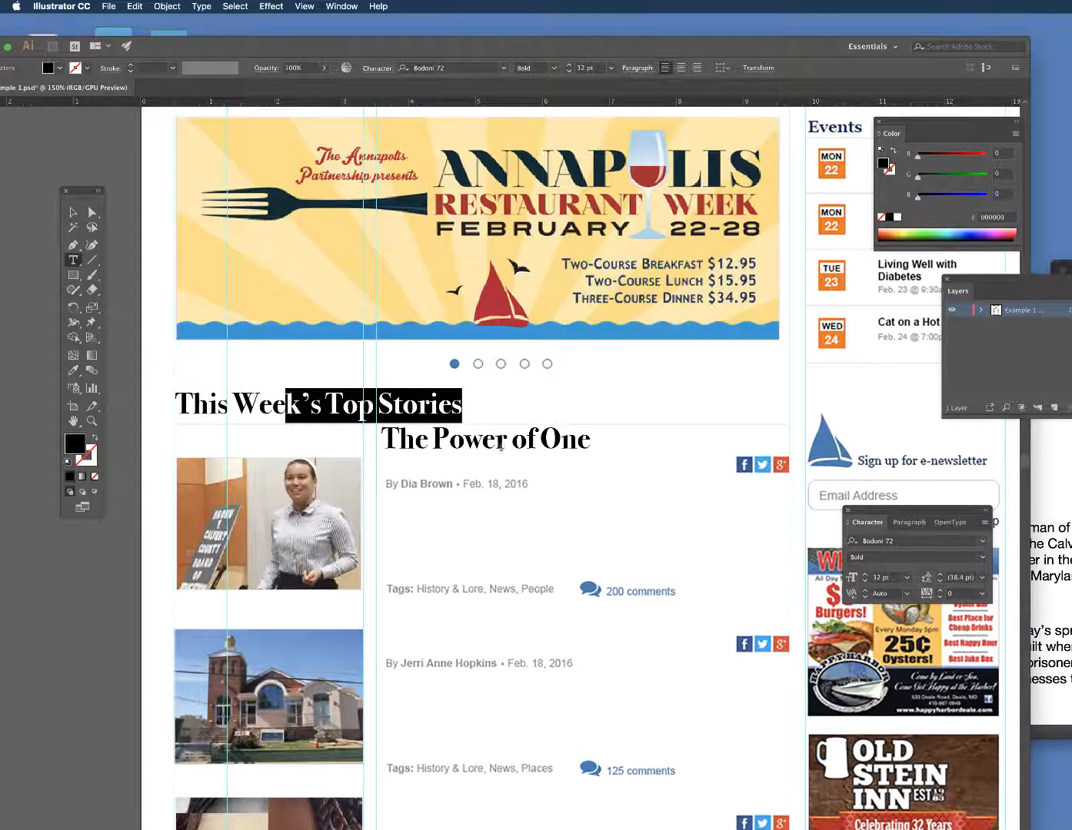
left_click_drag(385, 440, 611, 446)
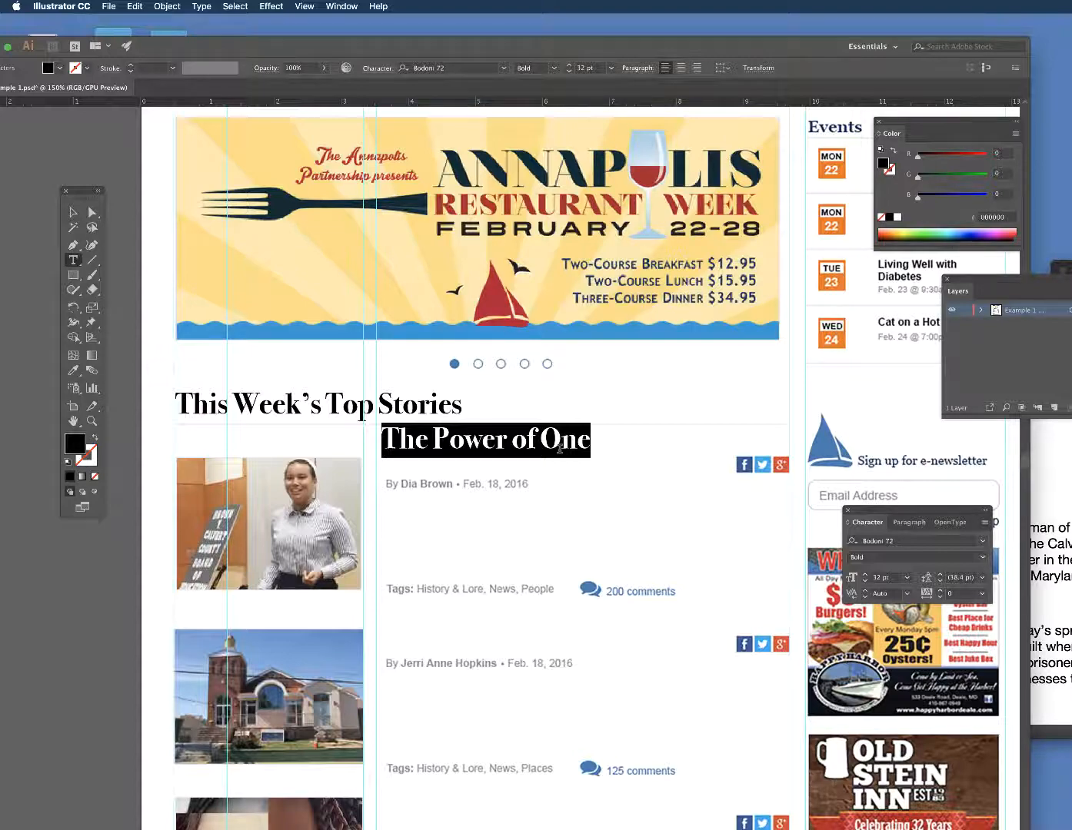
left_click_drag(553, 49, 594, 33)
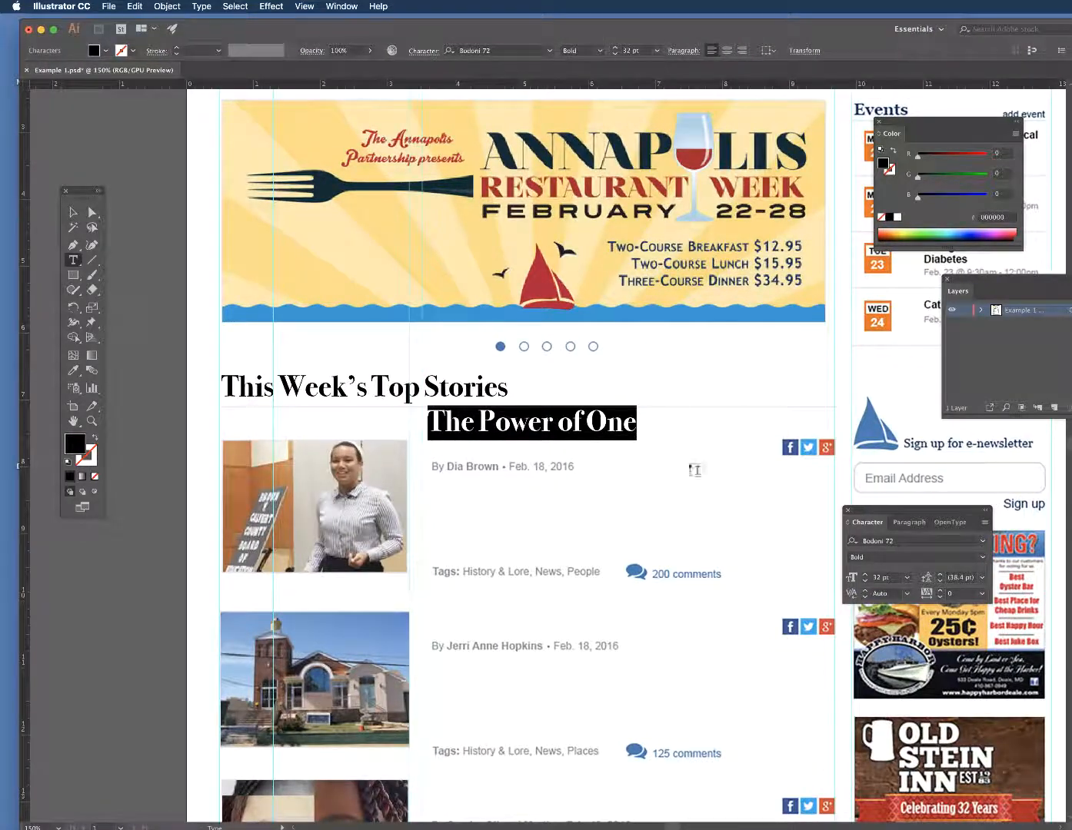
left_click(866, 584)
left_click(866, 584)
left_click(866, 584)
left_click(865, 584)
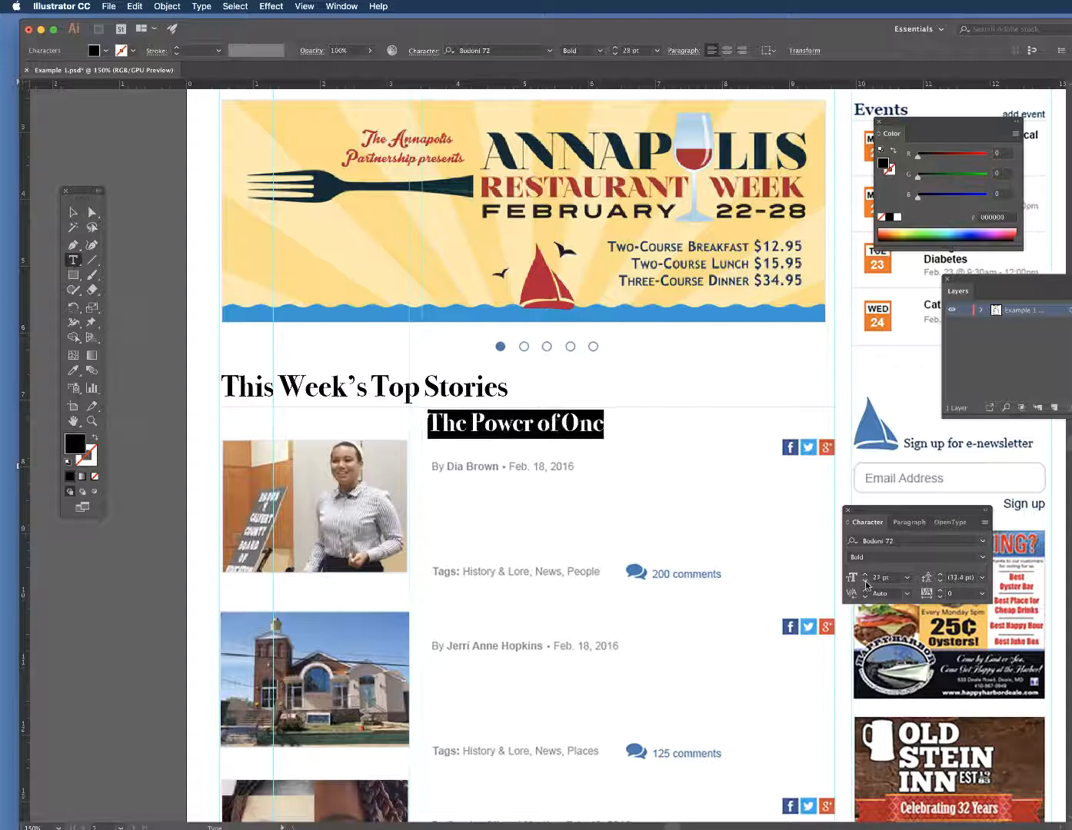
left_click(866, 584)
left_click(866, 585)
left_click(865, 584)
left_click(866, 585)
left_click(866, 584)
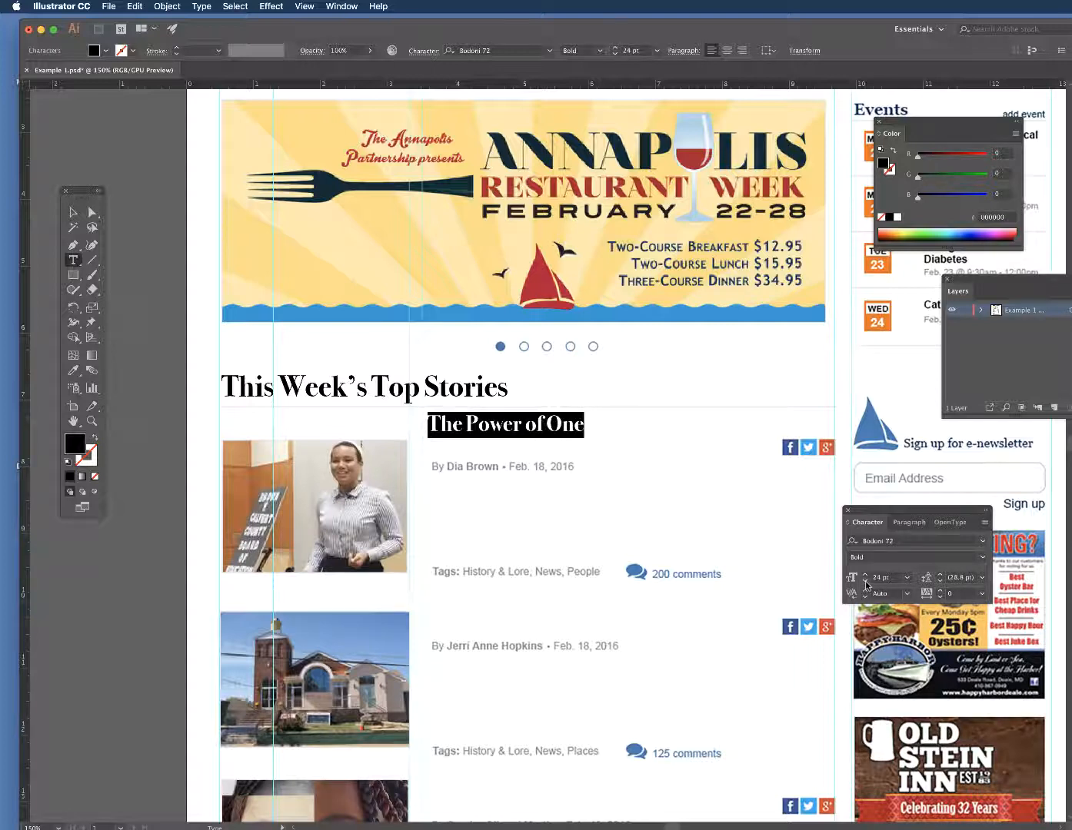
left_click(866, 584)
left_click(866, 585)
left_click(865, 583)
left_click(866, 582)
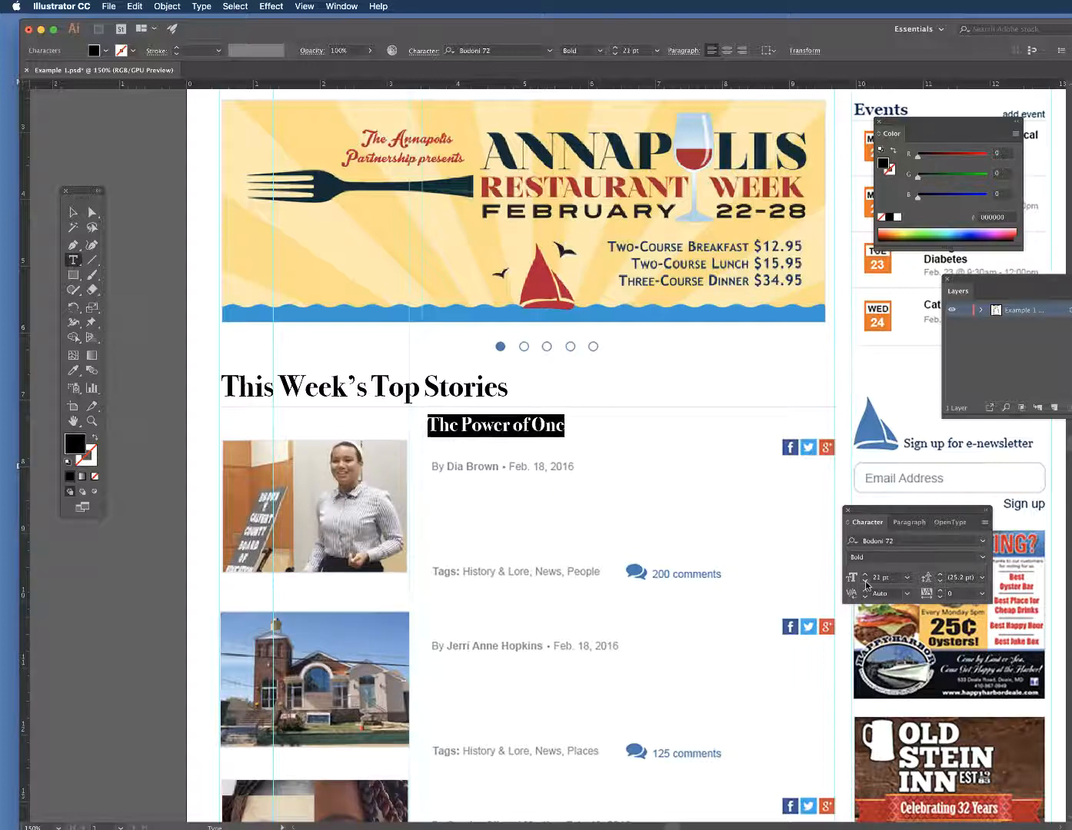
Step: Reduce the font size of the "The Power of One" story title to 20 pt
left_click(865, 584)
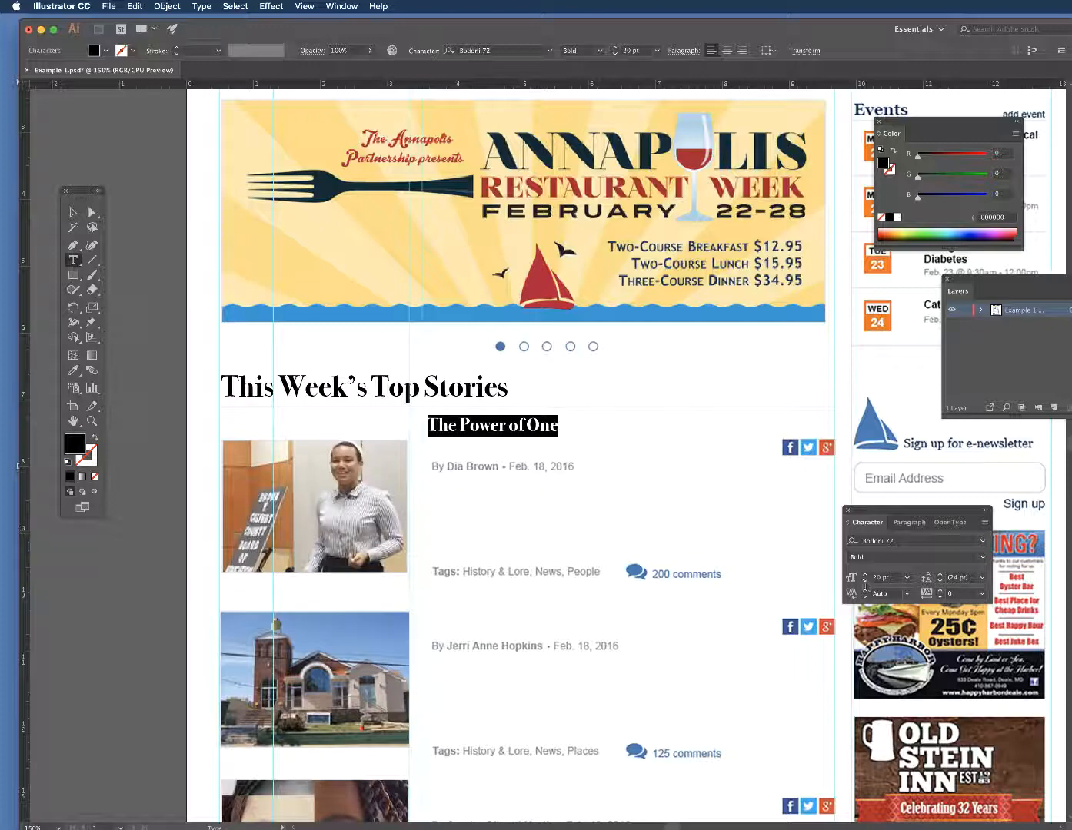
left_click(73, 211)
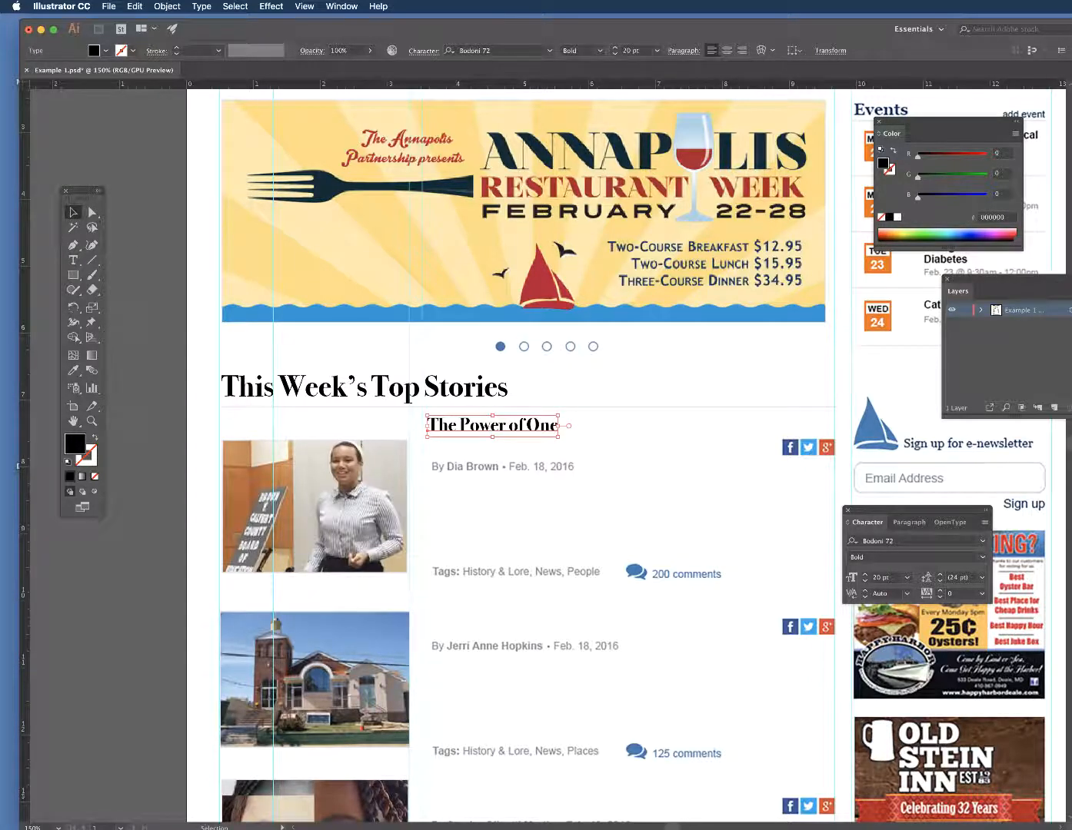
Step: Move the first story's photo up slightly and place a horizontal guide along its top edge
key("super+Tab")
left_click_drag(869, 289, 998, 402)
left_click(338, 493)
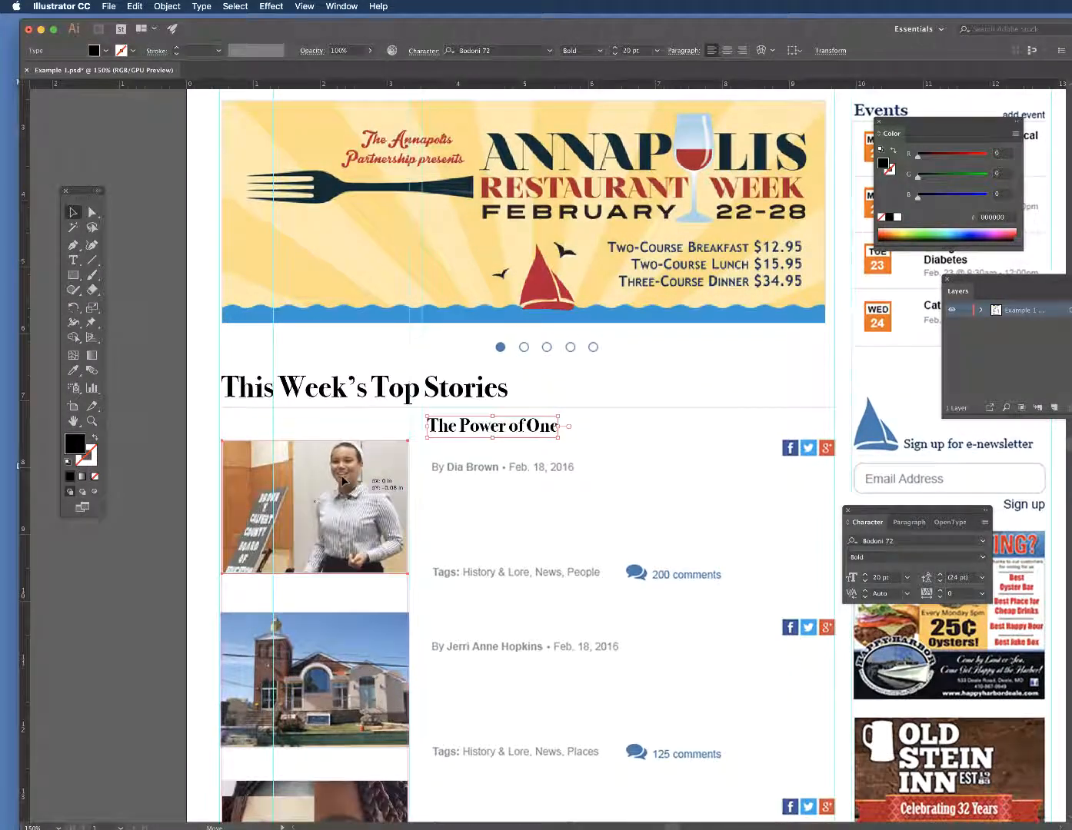
left_click(345, 487)
left_click_drag(343, 483, 346, 478)
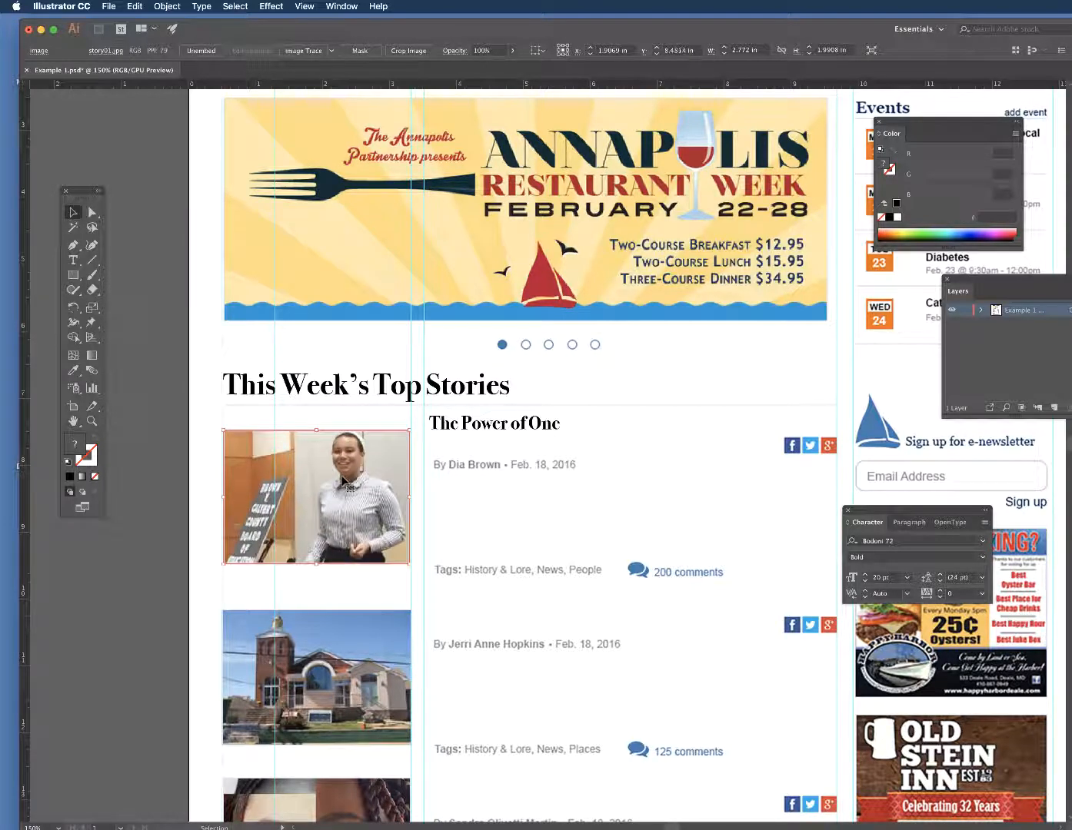
left_click_drag(169, 85, 263, 429)
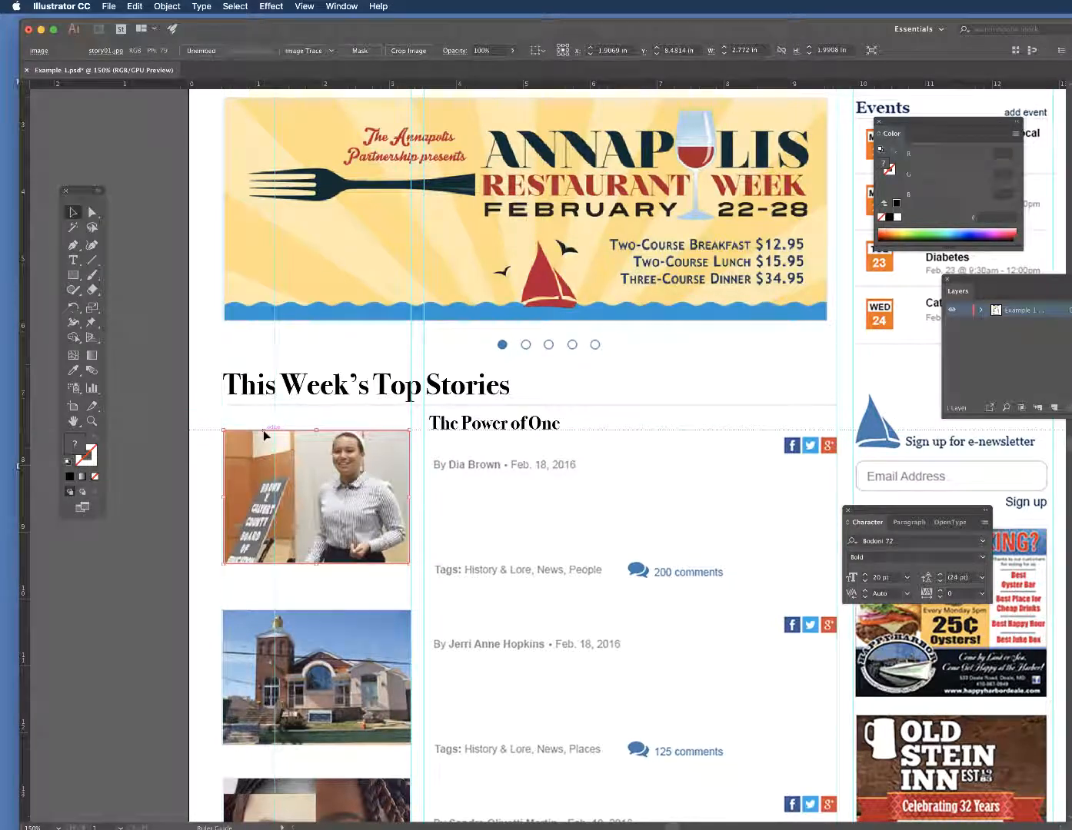
scroll(263, 432, "down", 1)
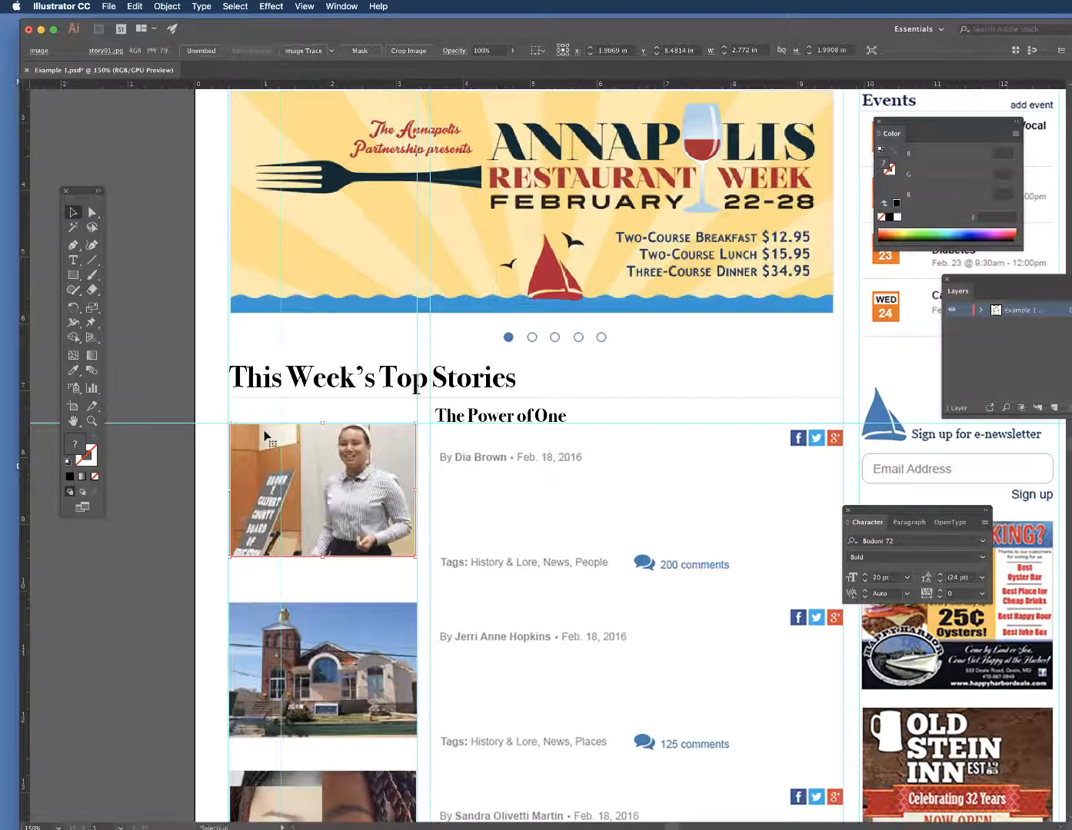
Step: Move the "The Power of One" title straight down until its top lines up with the horizontal guide at the photo's top edge
left_click(489, 416)
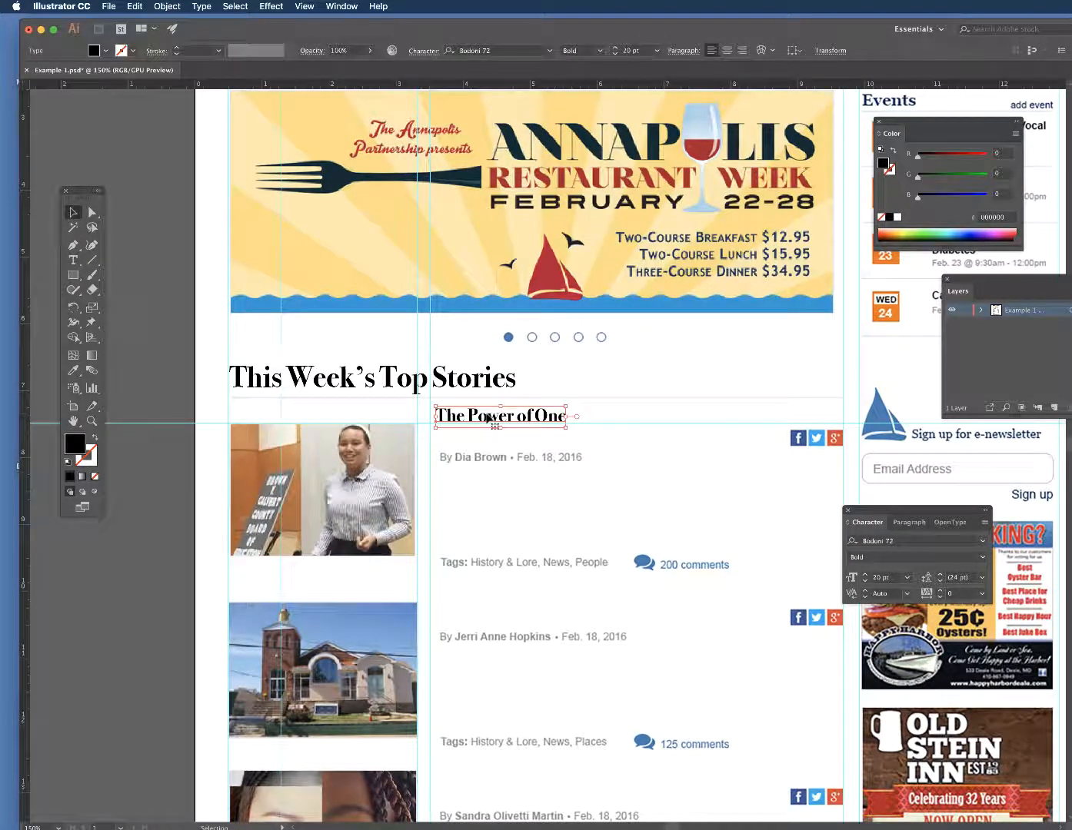
left_click_drag(489, 417, 488, 420)
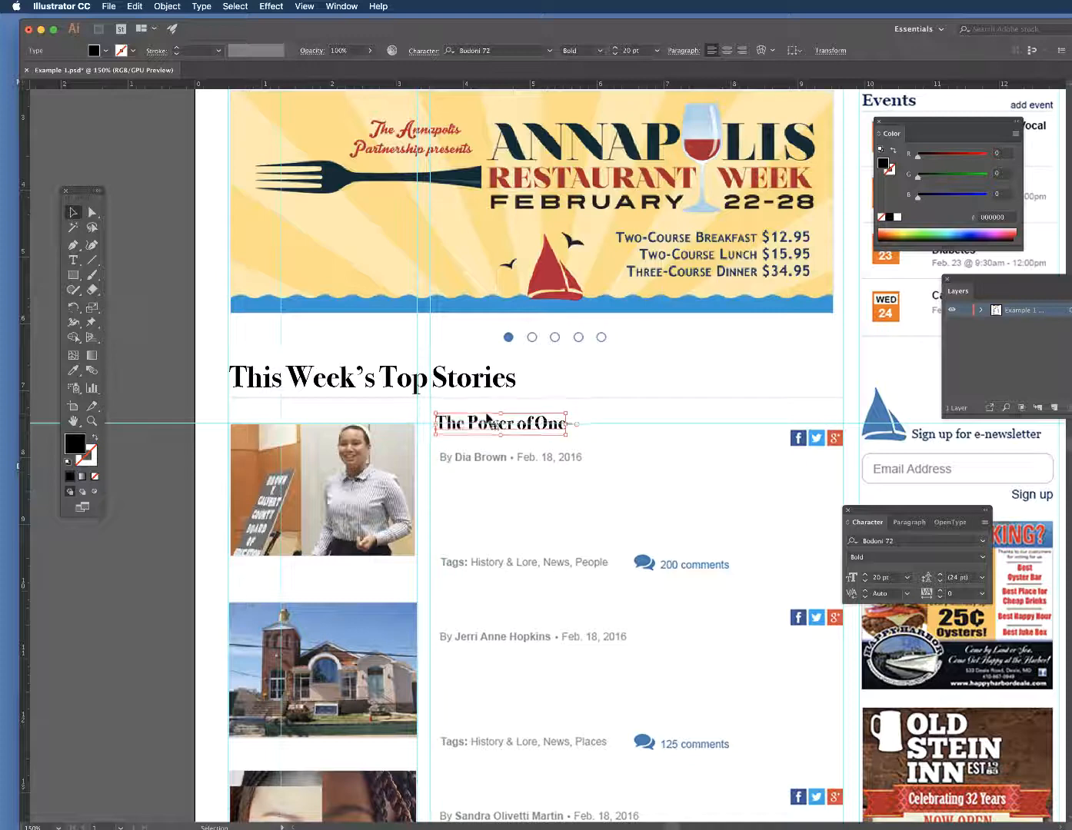
key("Down")
key("Down")
key("Down")
key("Down")
key("Down")
key("Down")
key("Down")
key("Down")
key("Down")
key("Down")
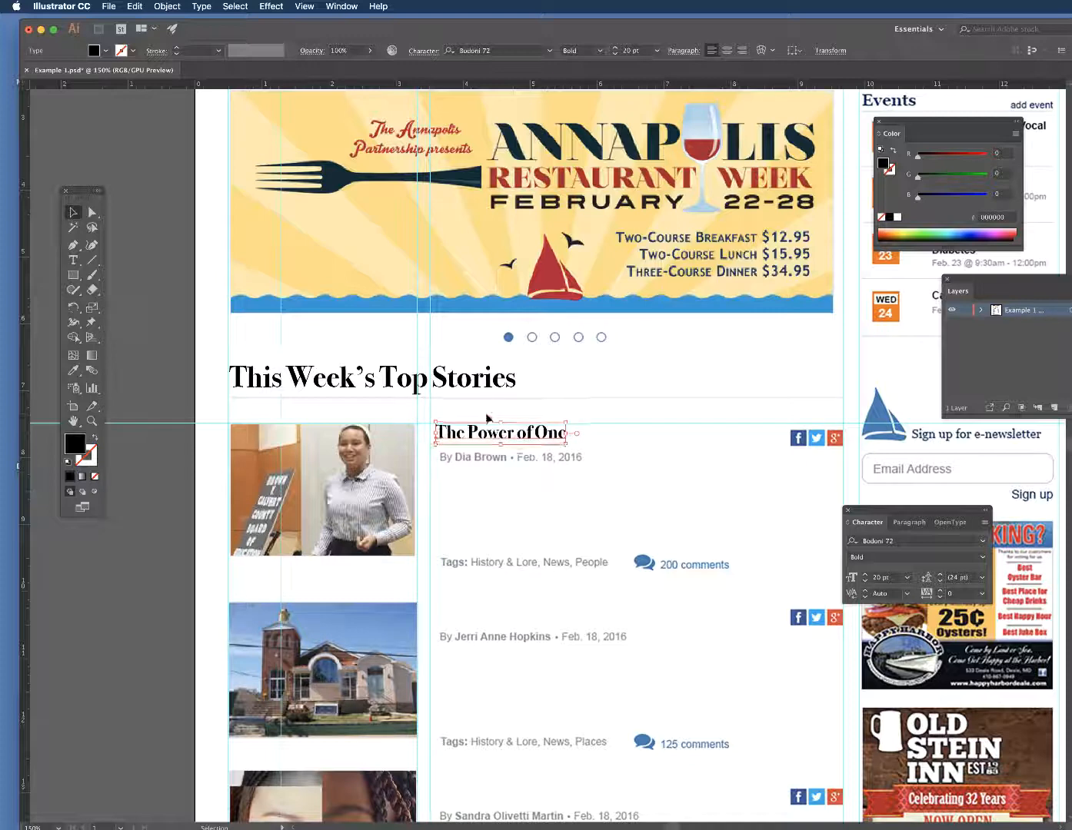
key("Down")
Step: Nudge the "The Power of One" title left to the vertical guide beside the photo
key("Left")
key("Left")
key("Left")
key("Left")
key("Left")
key("Left")
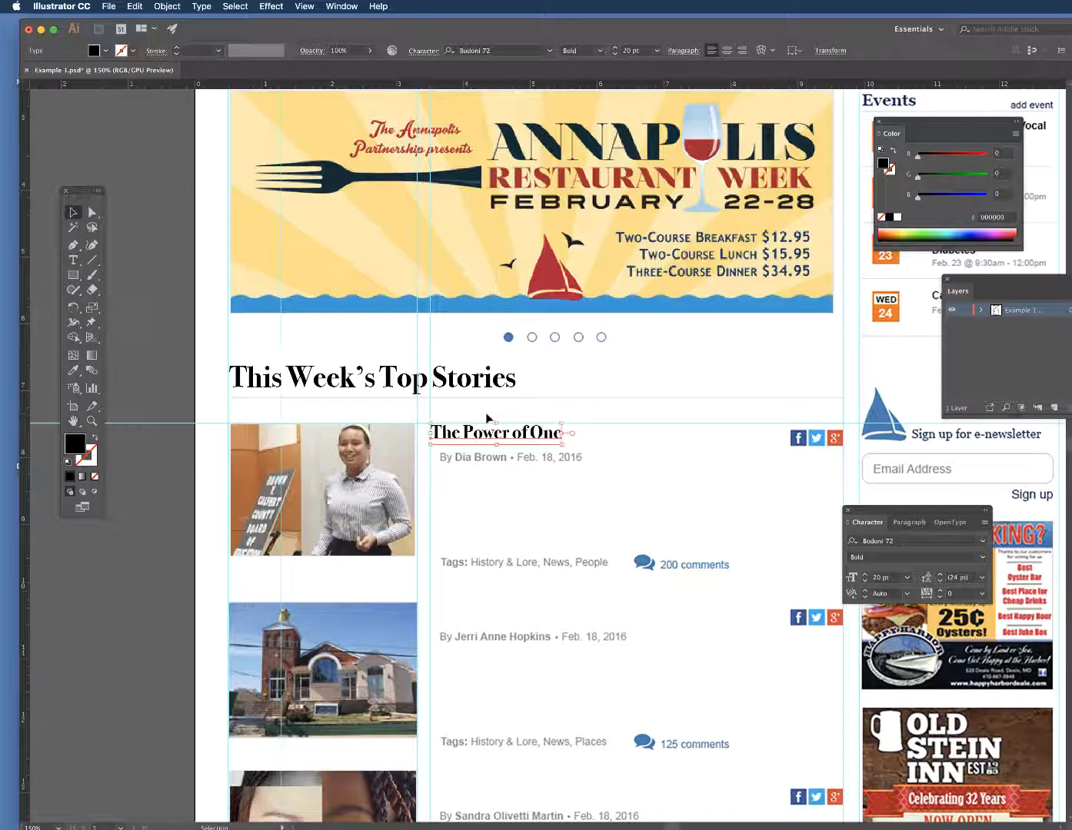
Step: Shift the "The Power of One" title horizontally so its left edge aligns with the byline below it
scroll(485, 418, "down", 1)
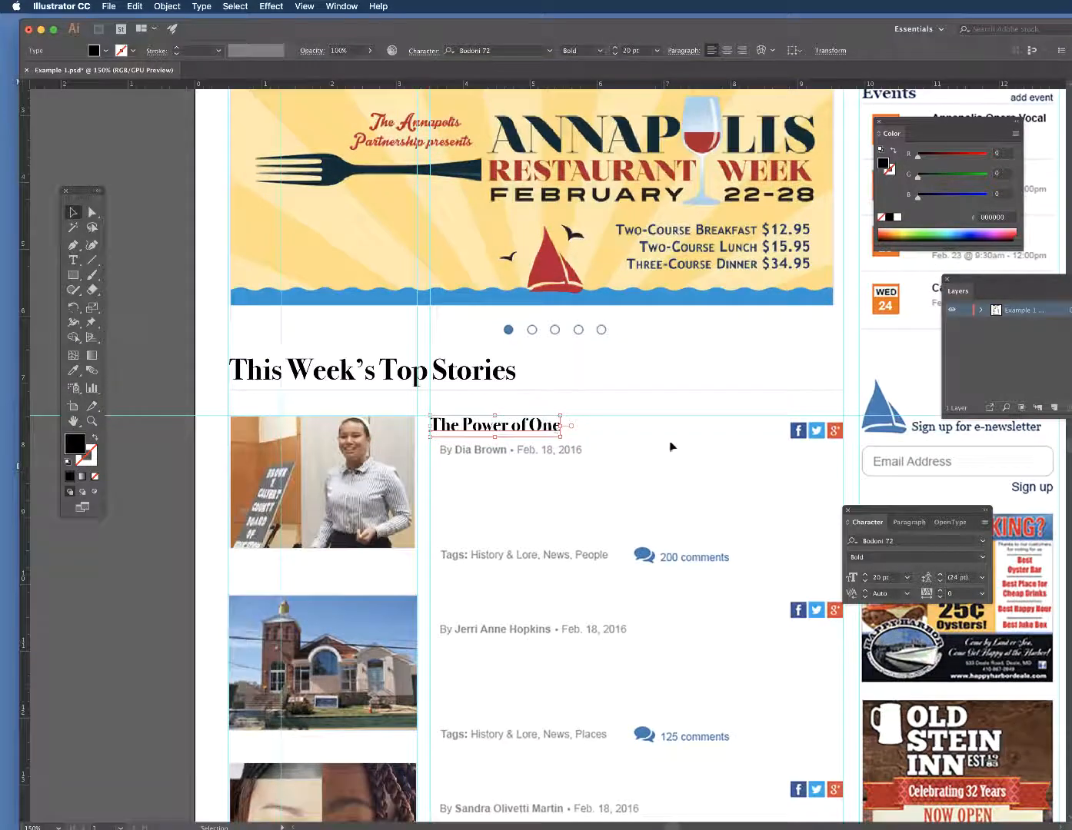
scroll(463, 456, "right", 1)
left_click(464, 456)
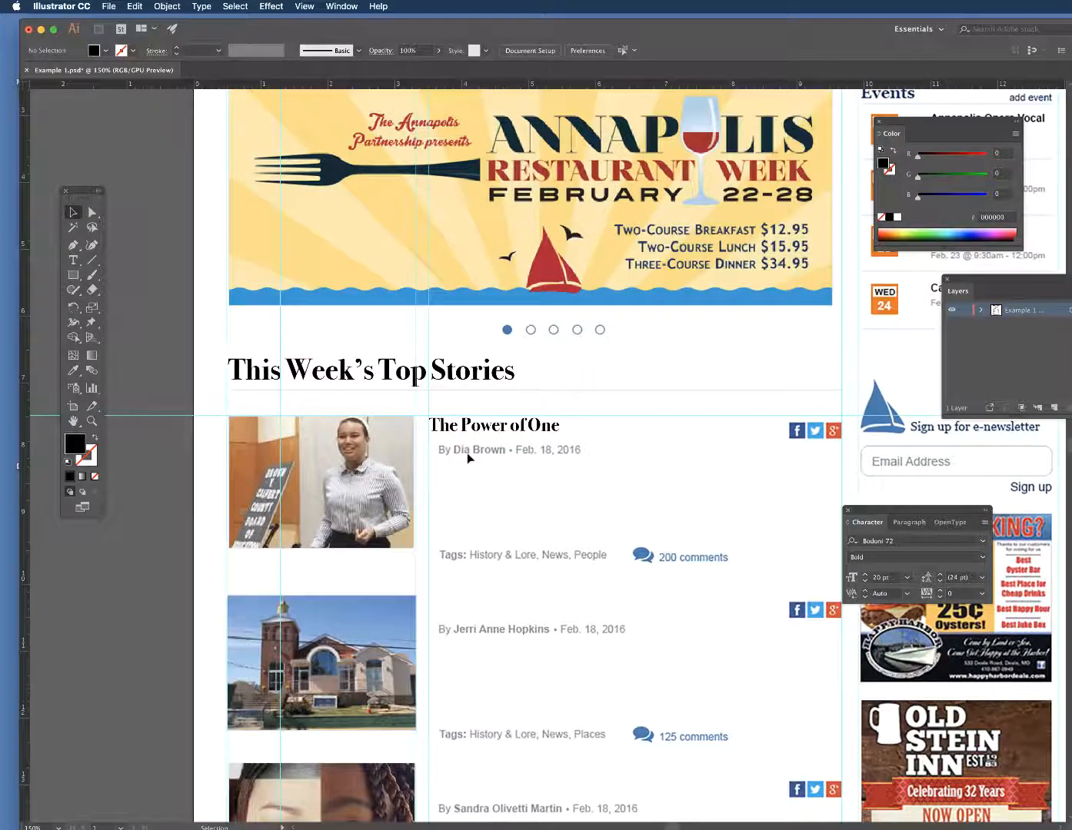
left_click(457, 432)
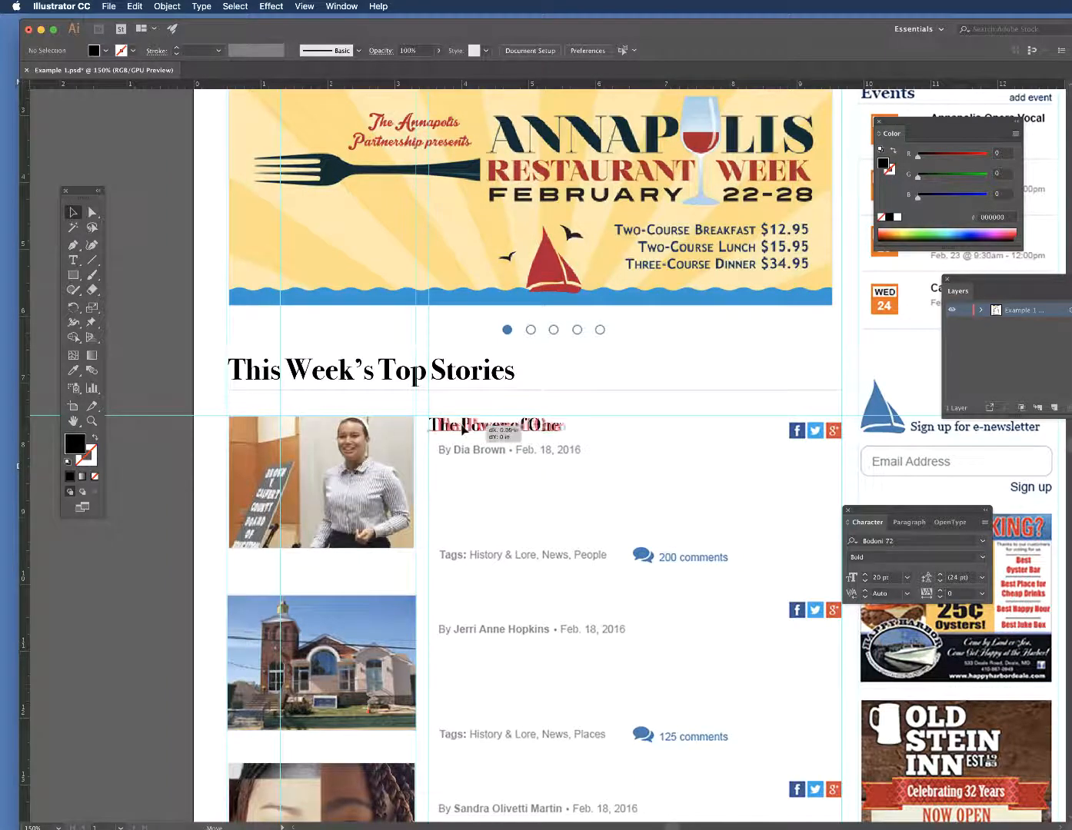
scroll(465, 430, "down", 1)
scroll(464, 431, "left", 1)
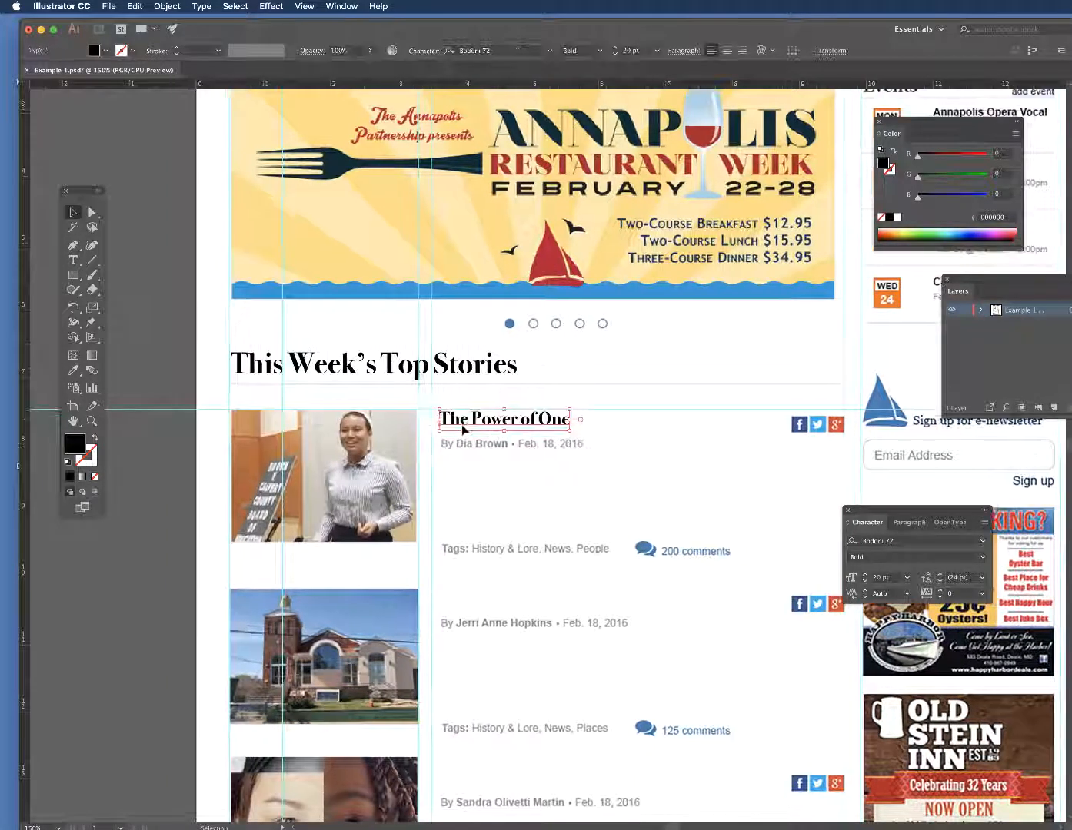
left_click(433, 462)
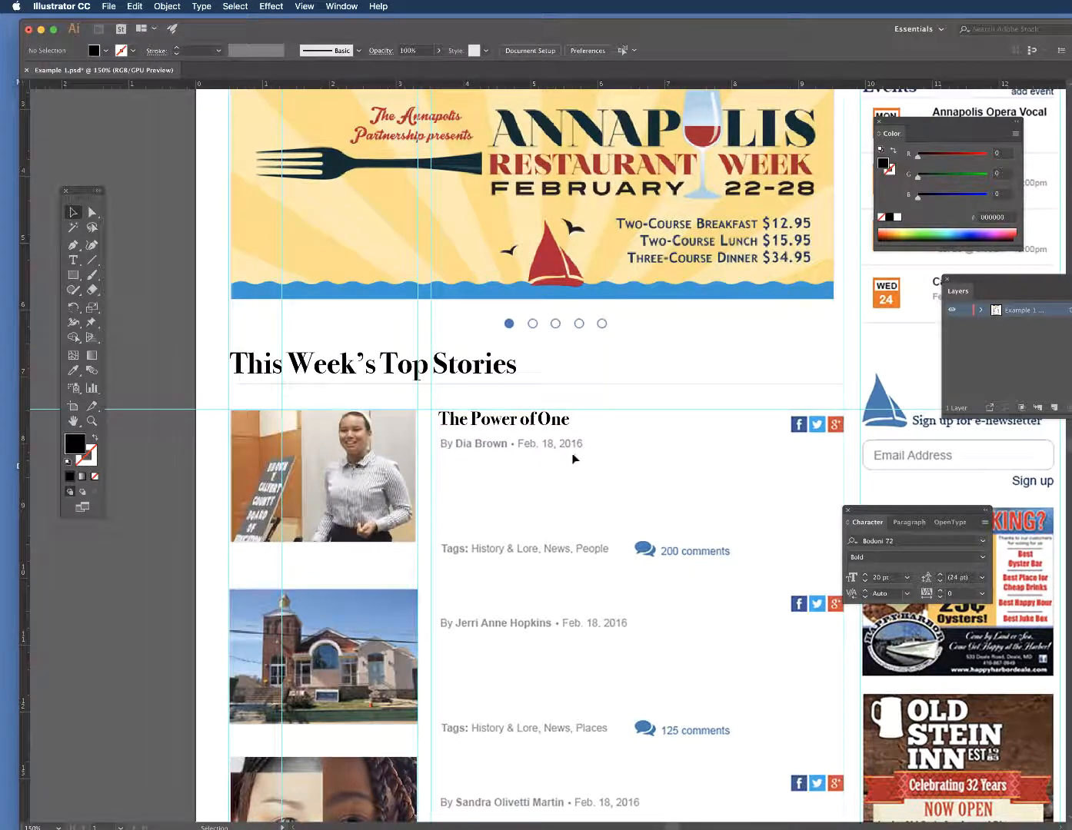
Step: Unlock the guides and move the two vertical guides between the story photos and text to the right, matching the text's left edge
left_click(315, 5)
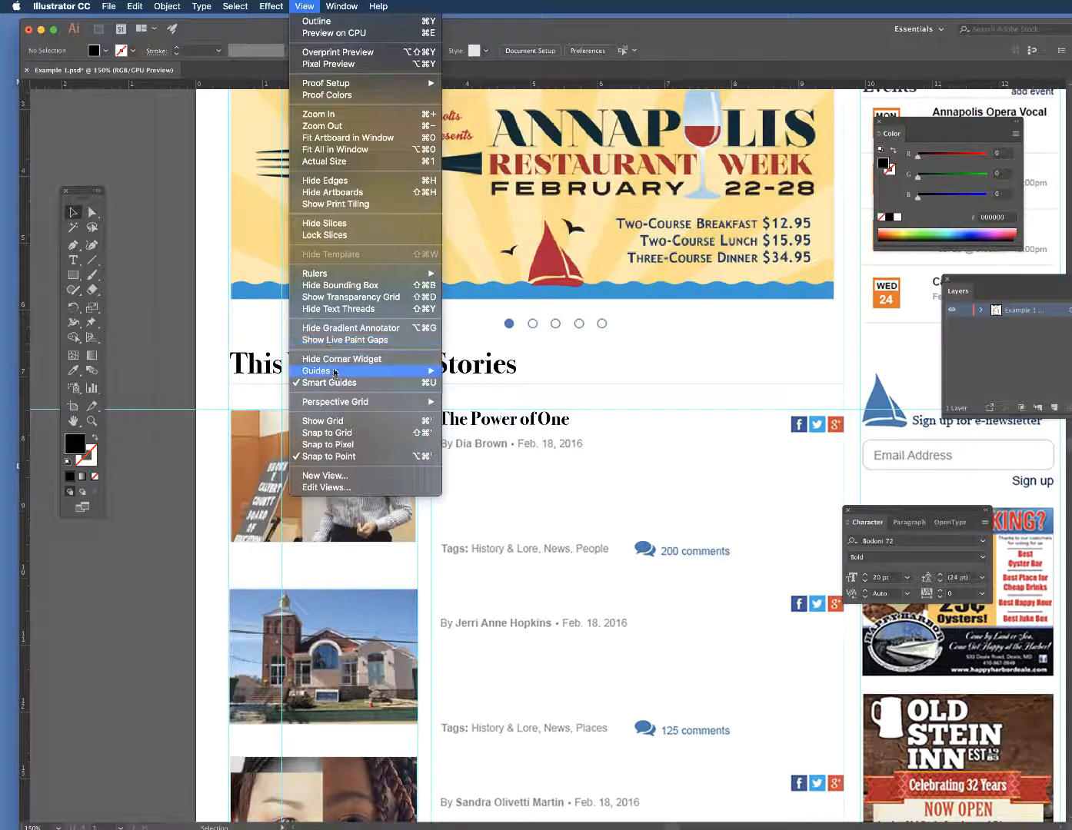
mouse_move(334, 374)
left_click(463, 382)
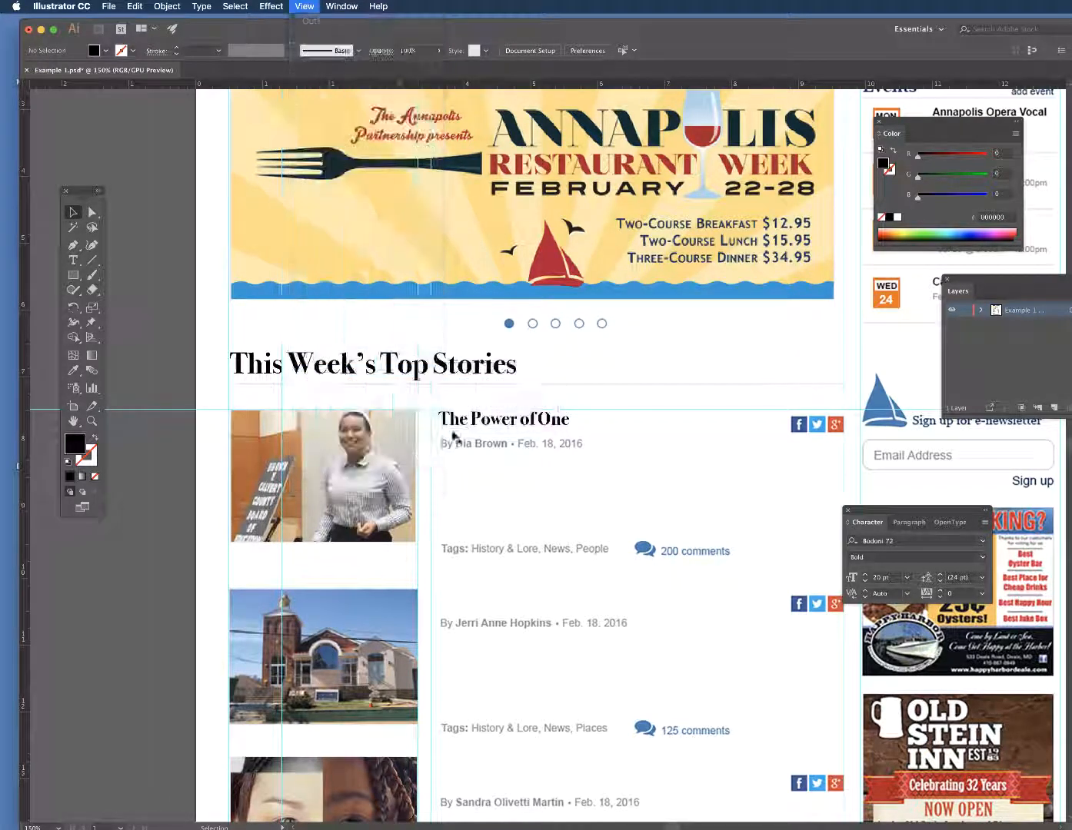
mouse_move(429, 478)
left_mouse_down()
mouse_move(441, 484)
mouse_move(414, 483)
mouse_move(431, 483)
left_mouse_up()
scroll(431, 484, "left", 1)
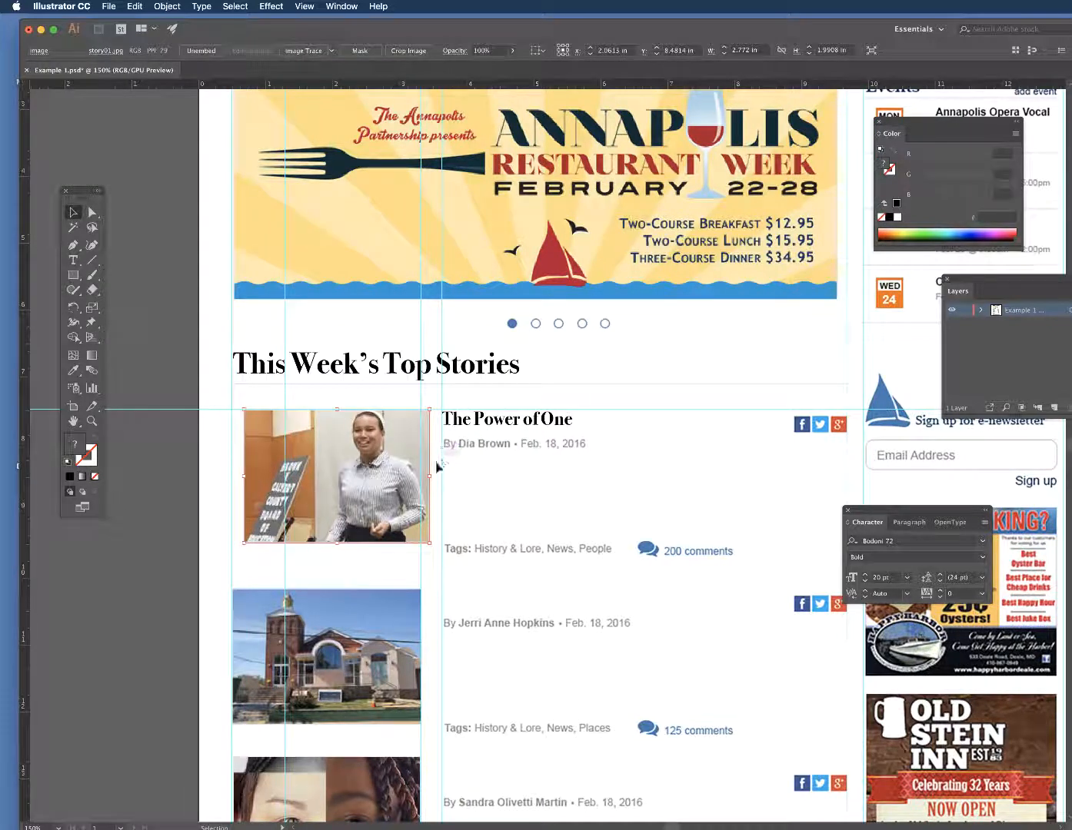
scroll(420, 396, "up", 1)
left_click_drag(419, 398, 433, 406)
scroll(395, 484, "down", 2)
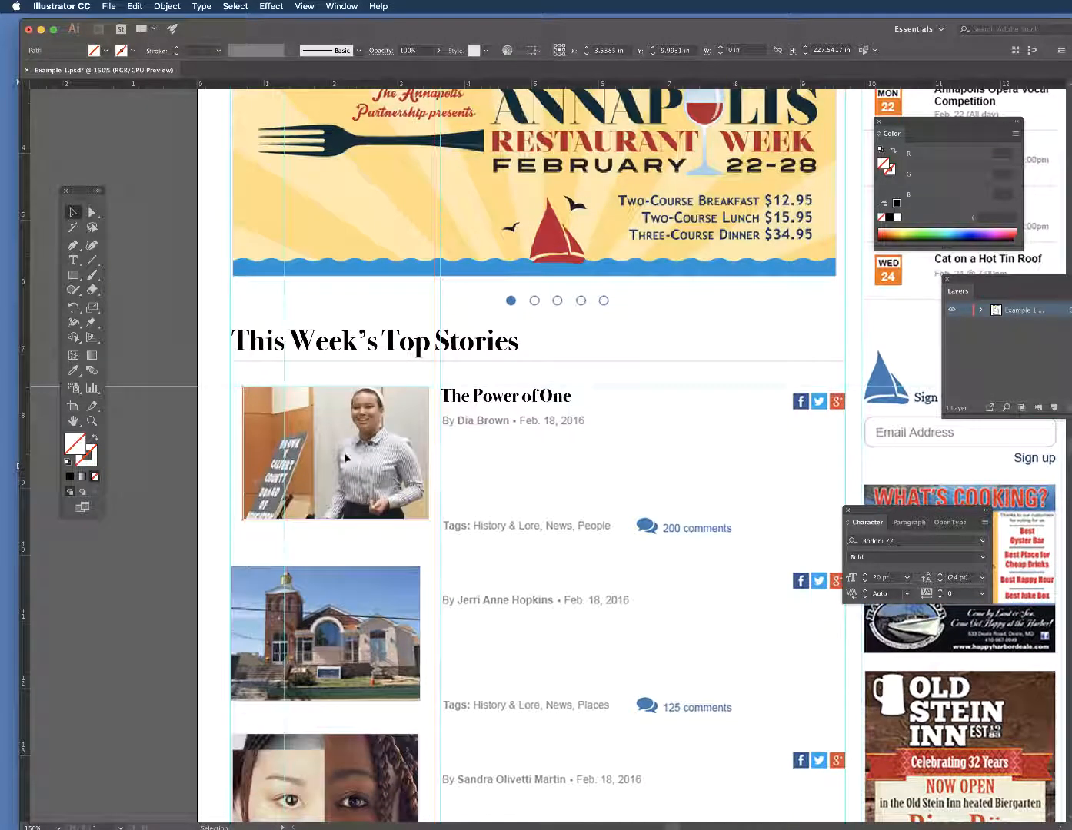
Step: Enlarge the first story's photo to span from the left margin guide to the repositioned guide beside the text
left_click(391, 481)
left_click_drag(243, 521, 221, 526)
left_click_drag(428, 527, 432, 529)
left_click(536, 471)
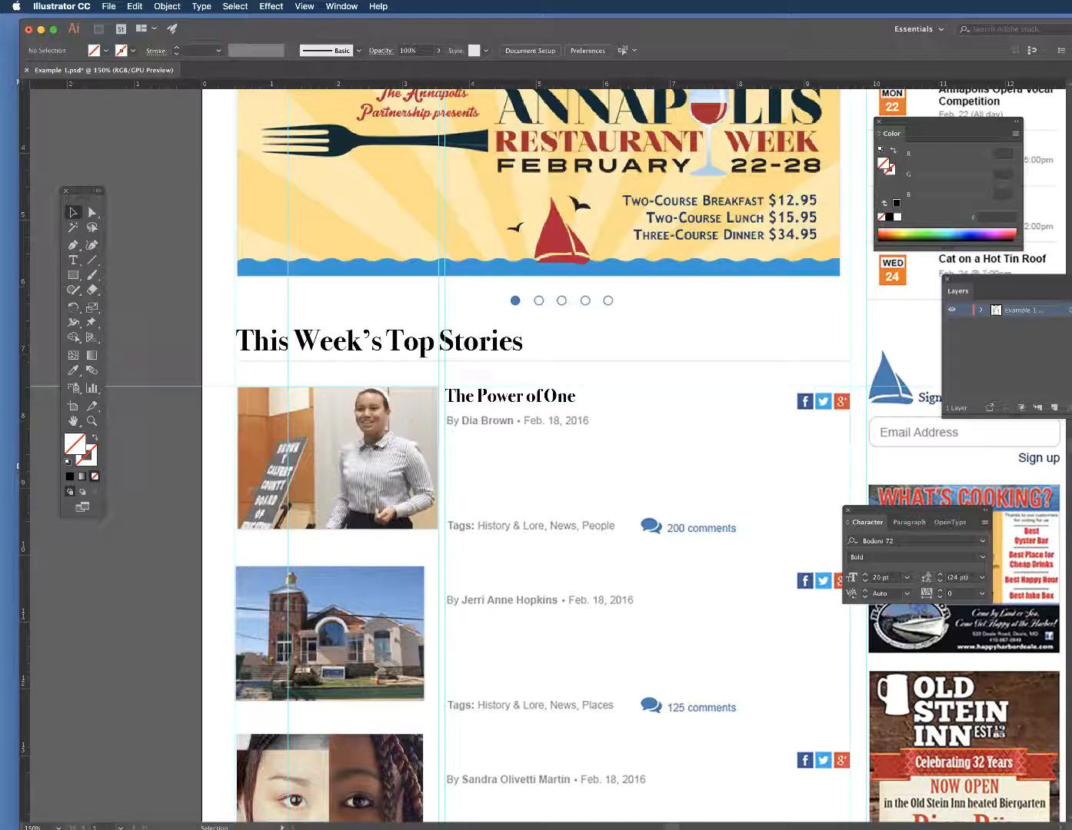
Step: Switch to the Word document and copy the body paragraph of "The Power of One"
key("super+Tab")
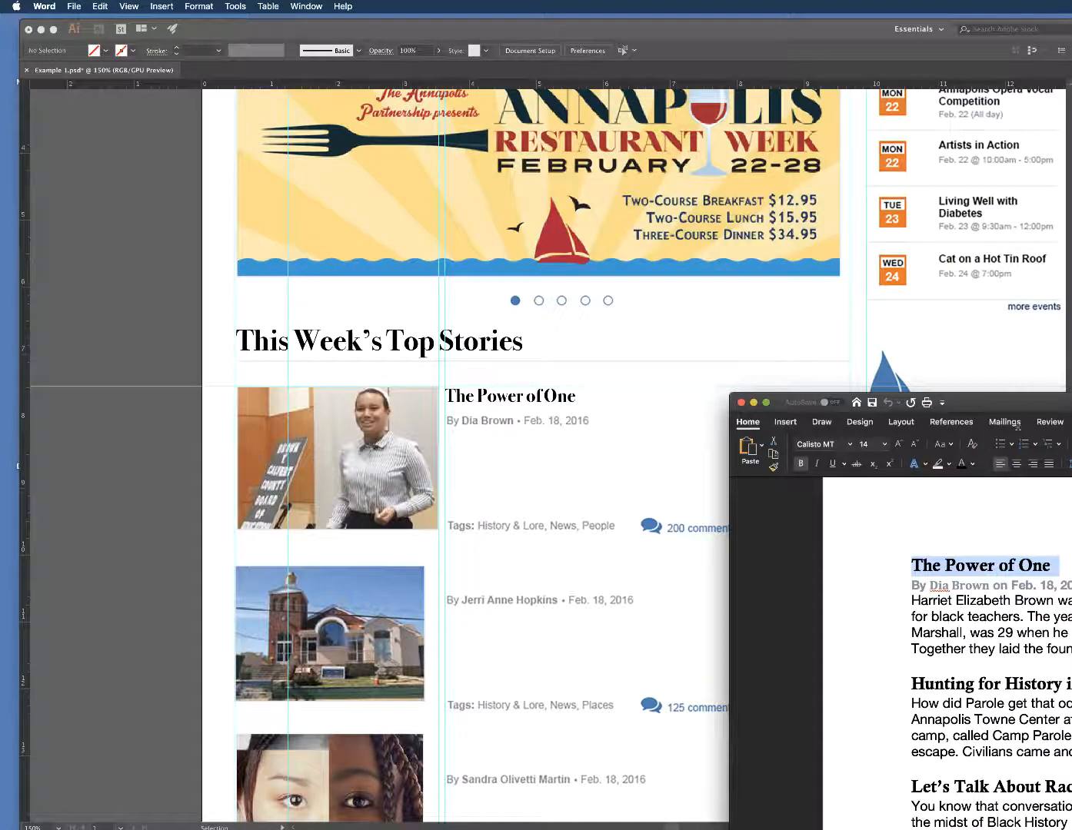
left_click_drag(1038, 401, 453, 152)
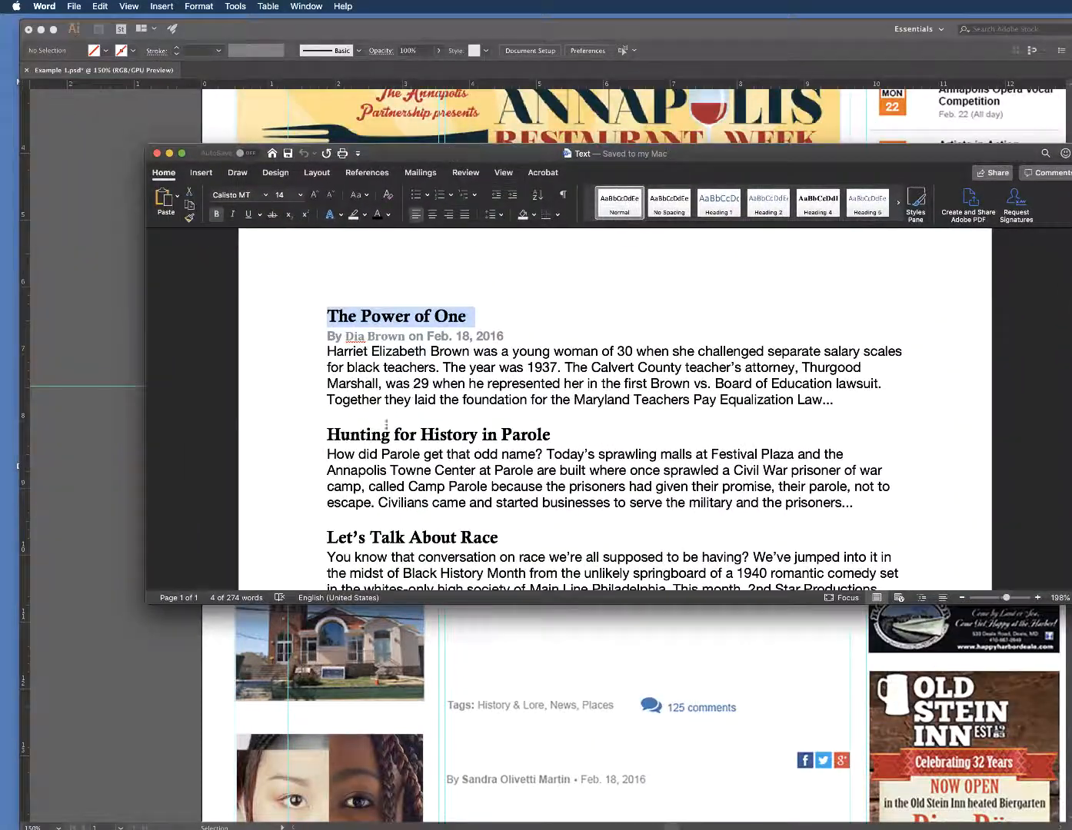
left_click_drag(329, 351, 839, 405)
right_click(573, 382)
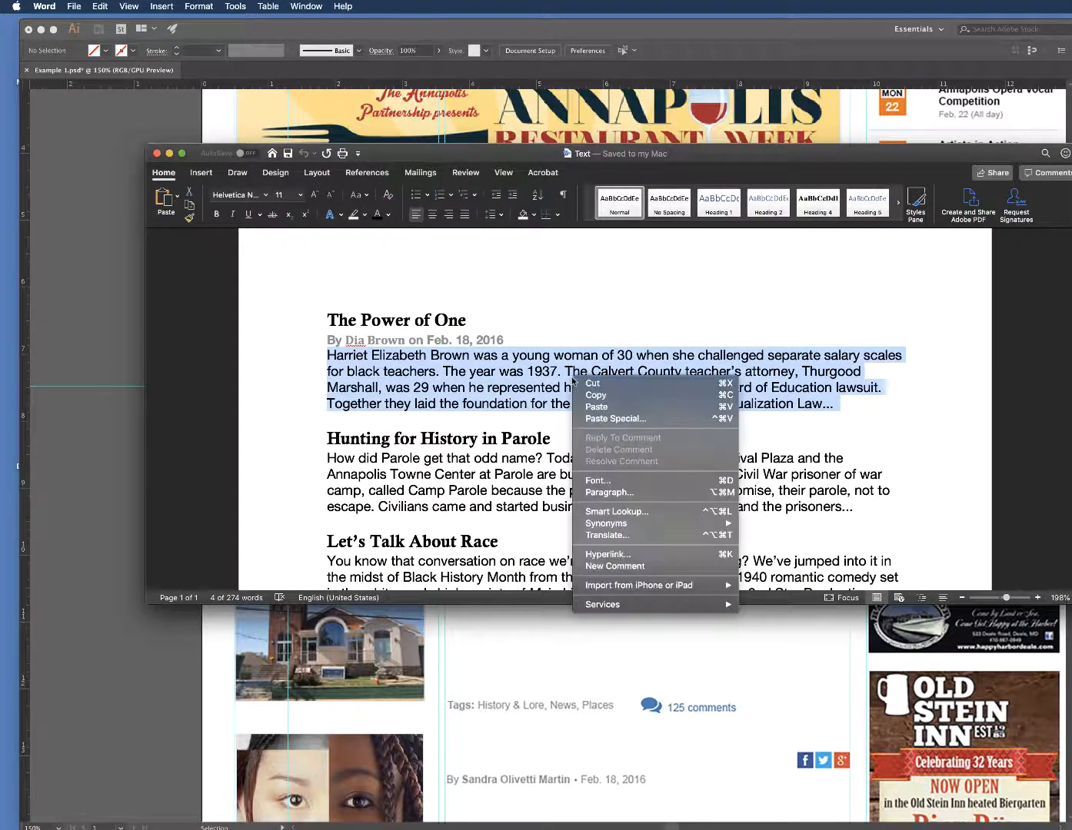
left_click(598, 398)
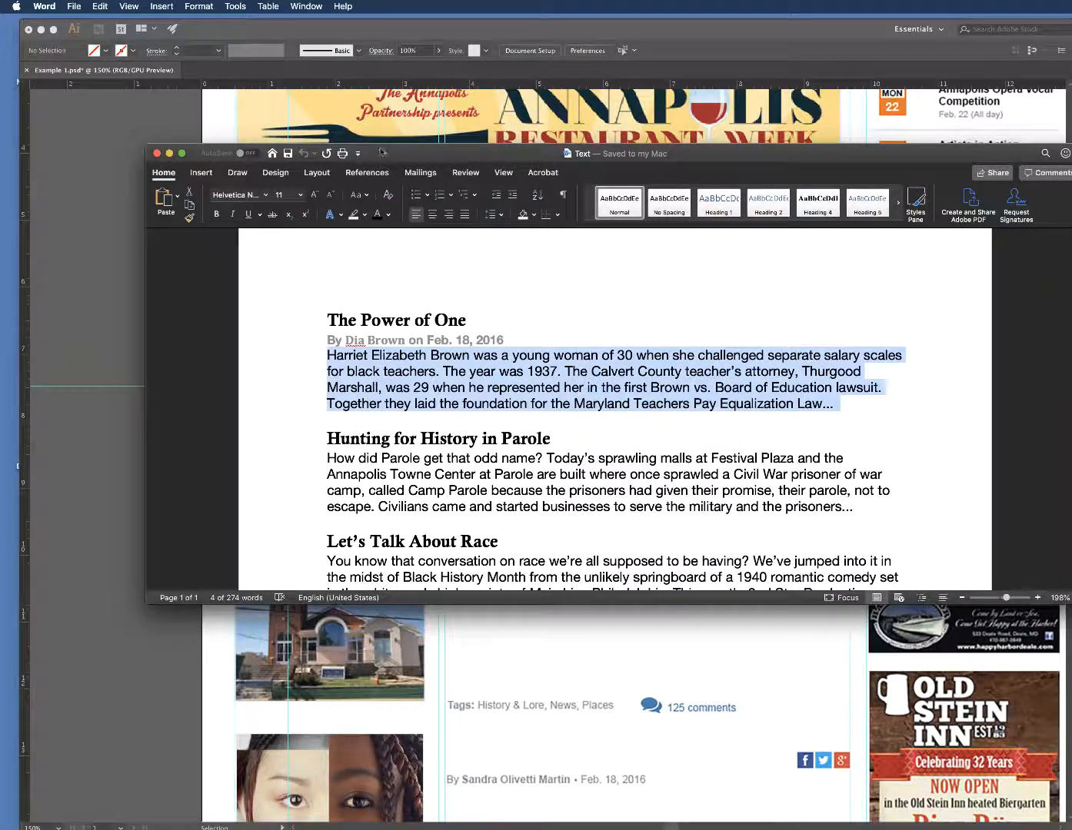
left_click_drag(382, 154, 1071, 472)
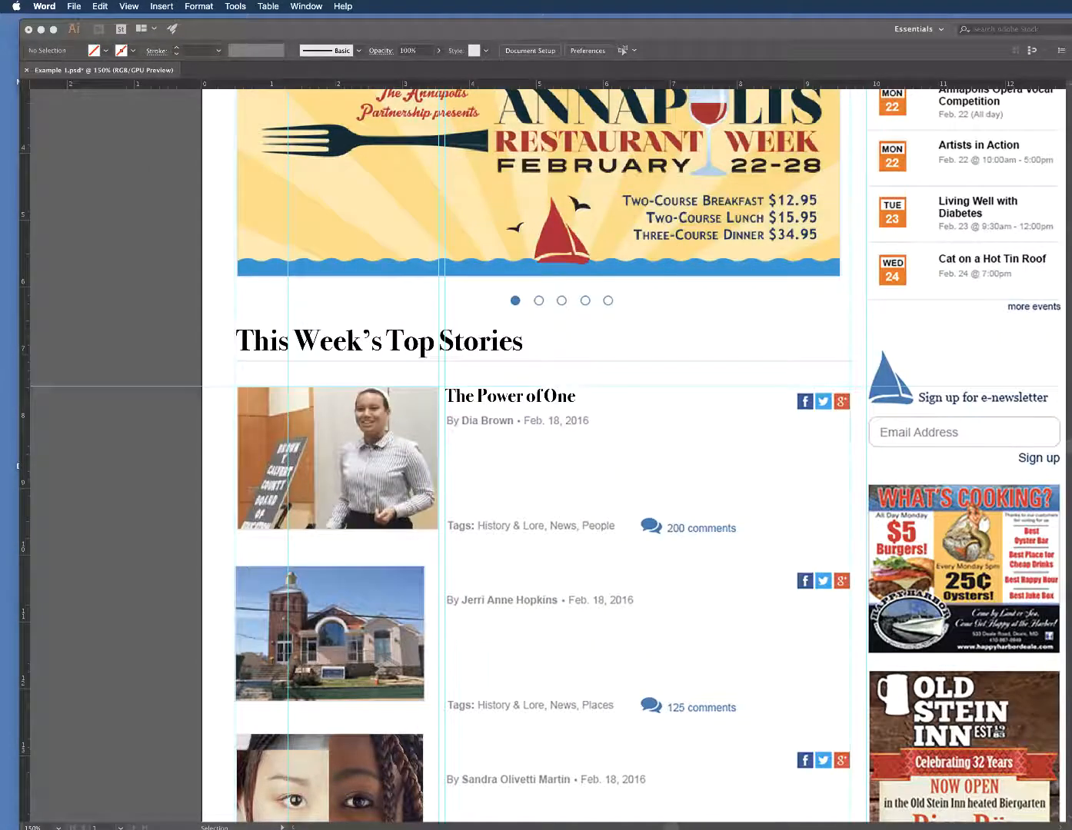
Step: Back in Illustrator, draw a text area between the first story's byline and tags and paste the copied paragraph into it
left_click(484, 465)
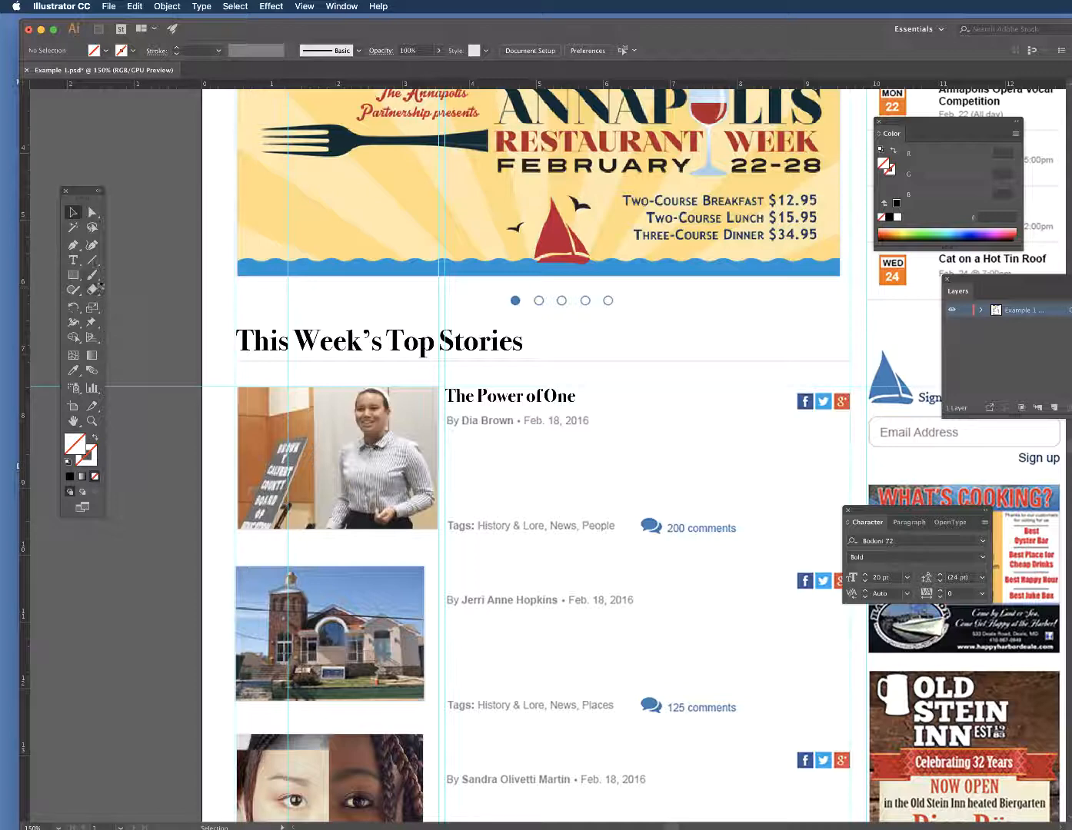
left_click(74, 261)
left_click(74, 262)
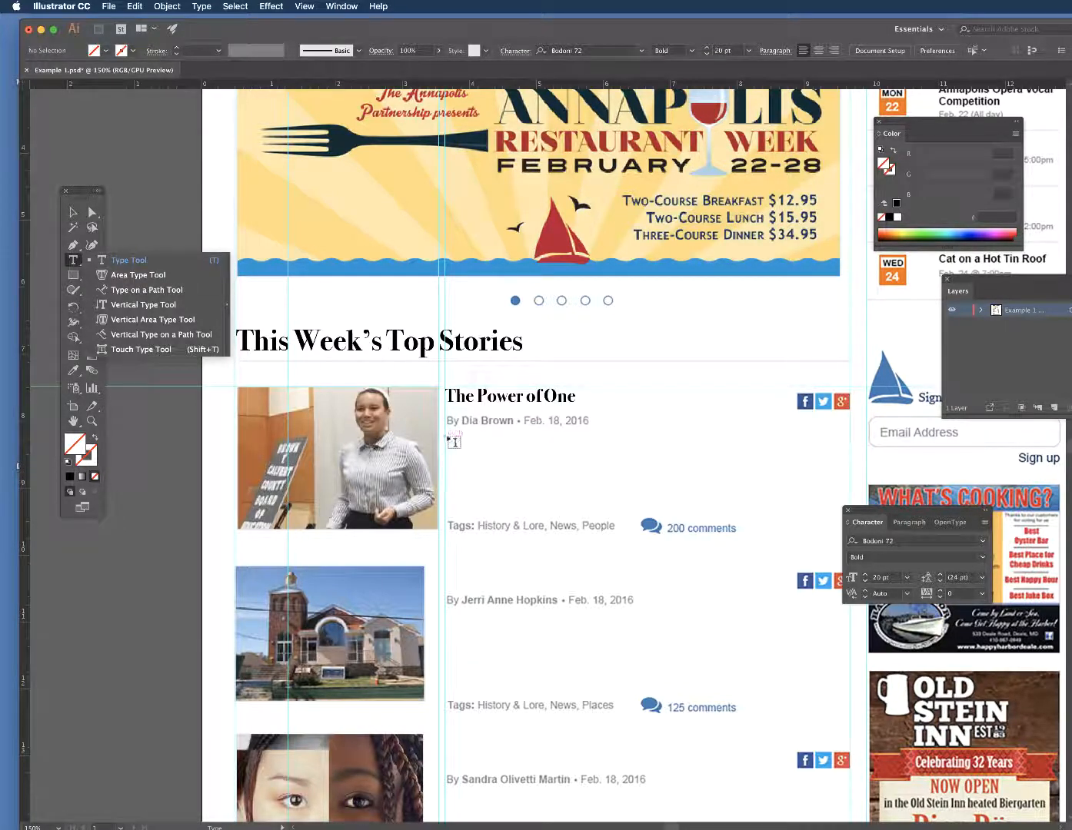
left_click_drag(445, 434, 848, 512)
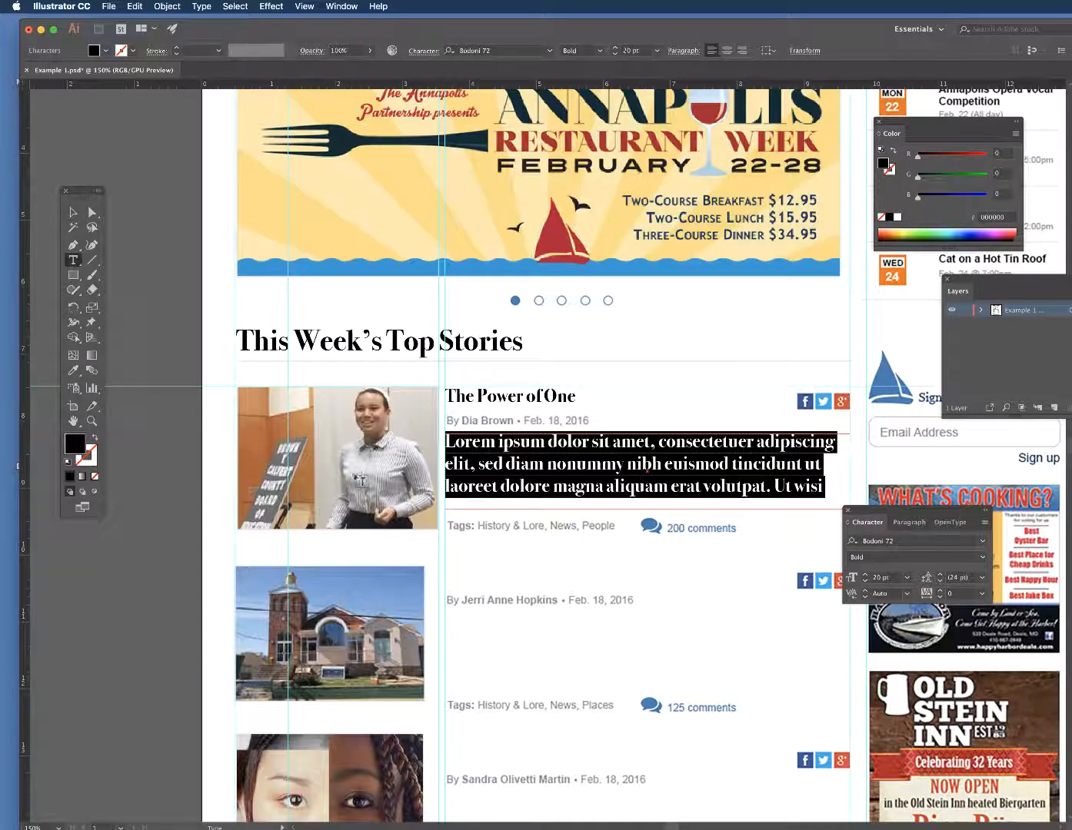
left_click(135, 6)
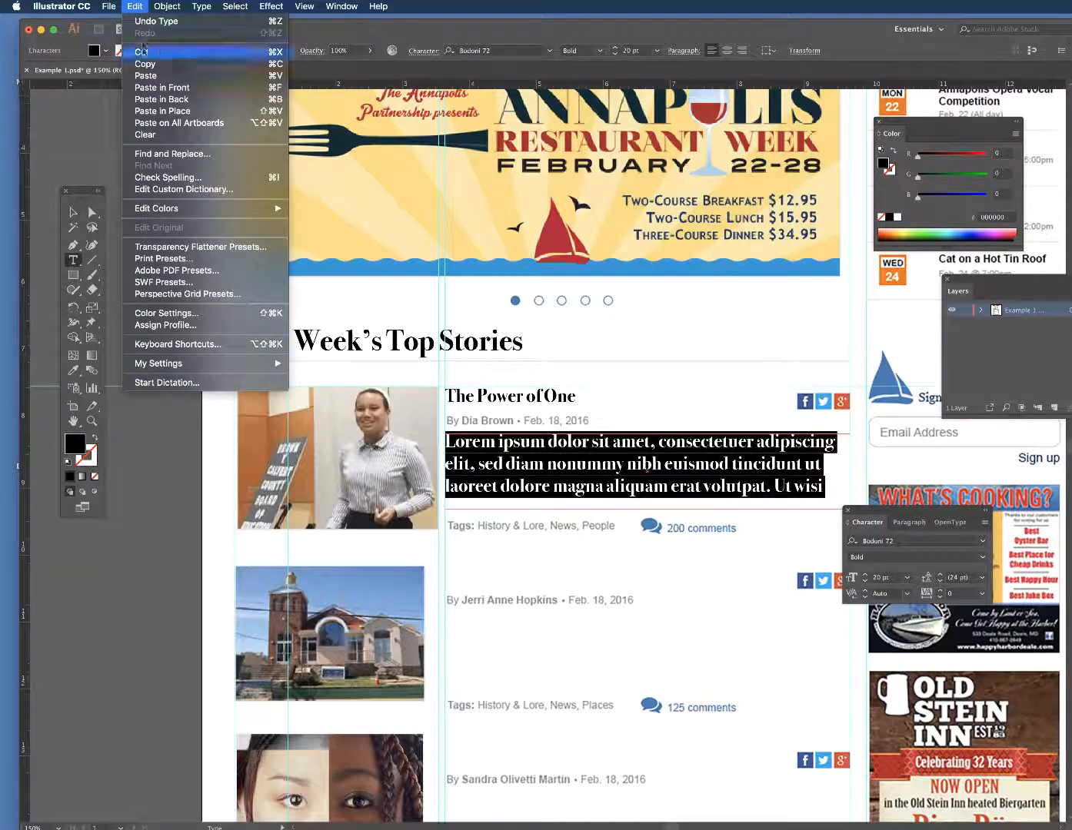
left_click(152, 76)
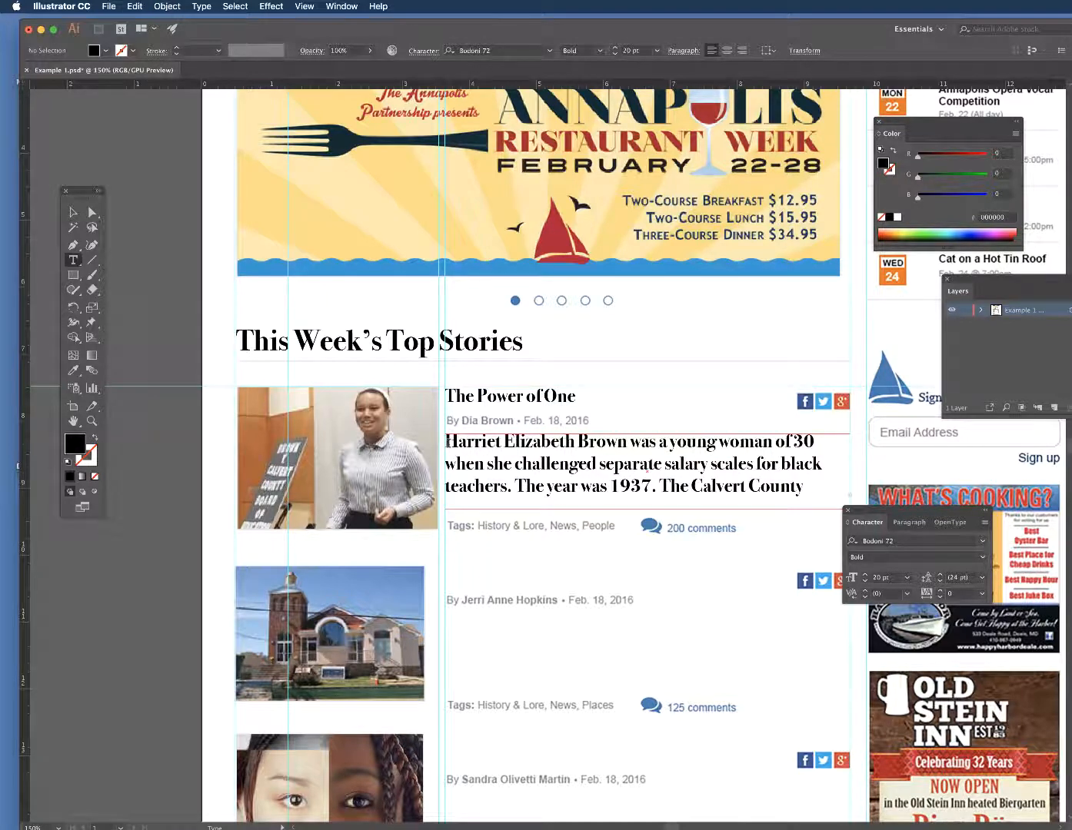
Step: Select the visible lines of the pasted story paragraph and reduce their font size to 10 pt
left_click_drag(447, 442, 840, 498)
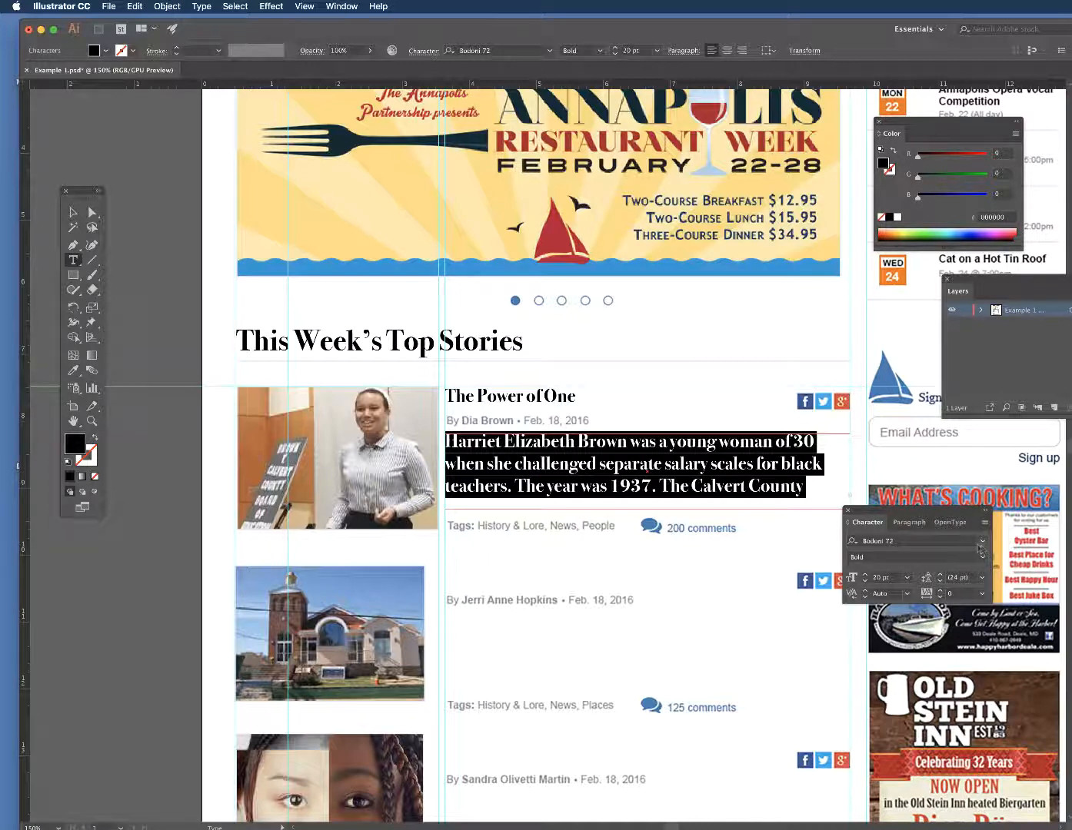
left_click(865, 582)
left_click(864, 580)
left_click(864, 581)
left_click(865, 581)
left_click(865, 581)
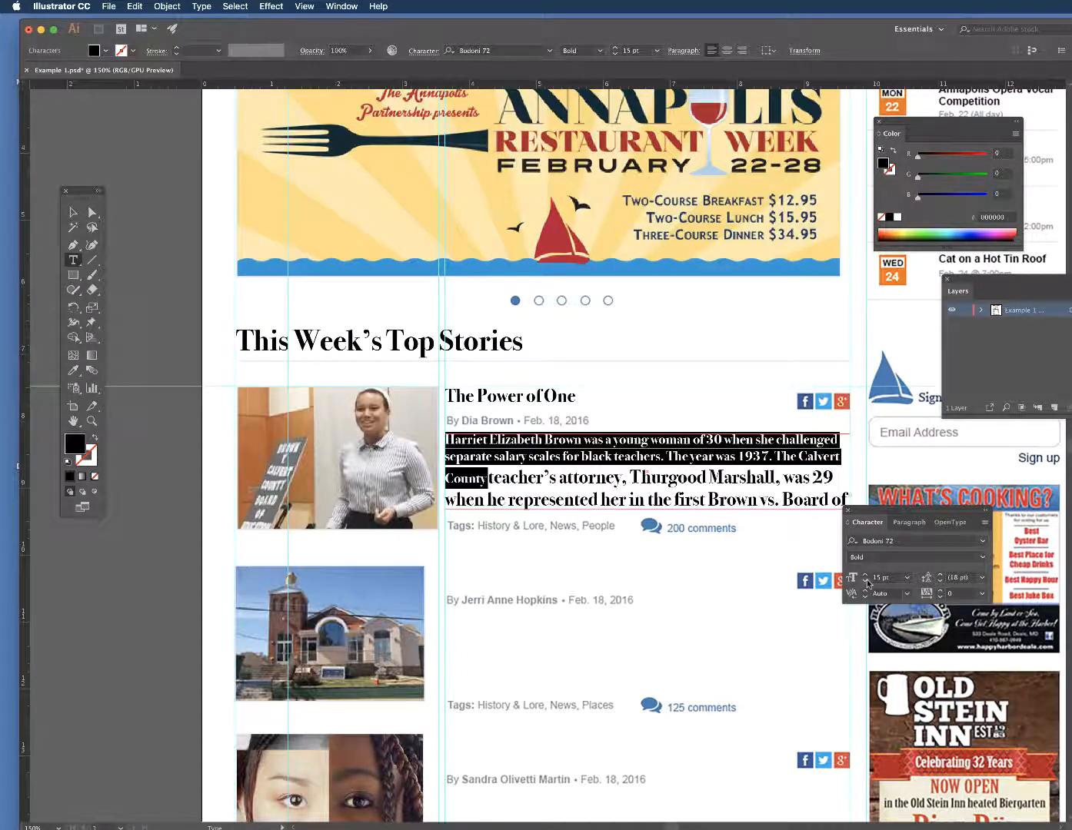
left_click(865, 582)
left_click(866, 581)
left_click(866, 582)
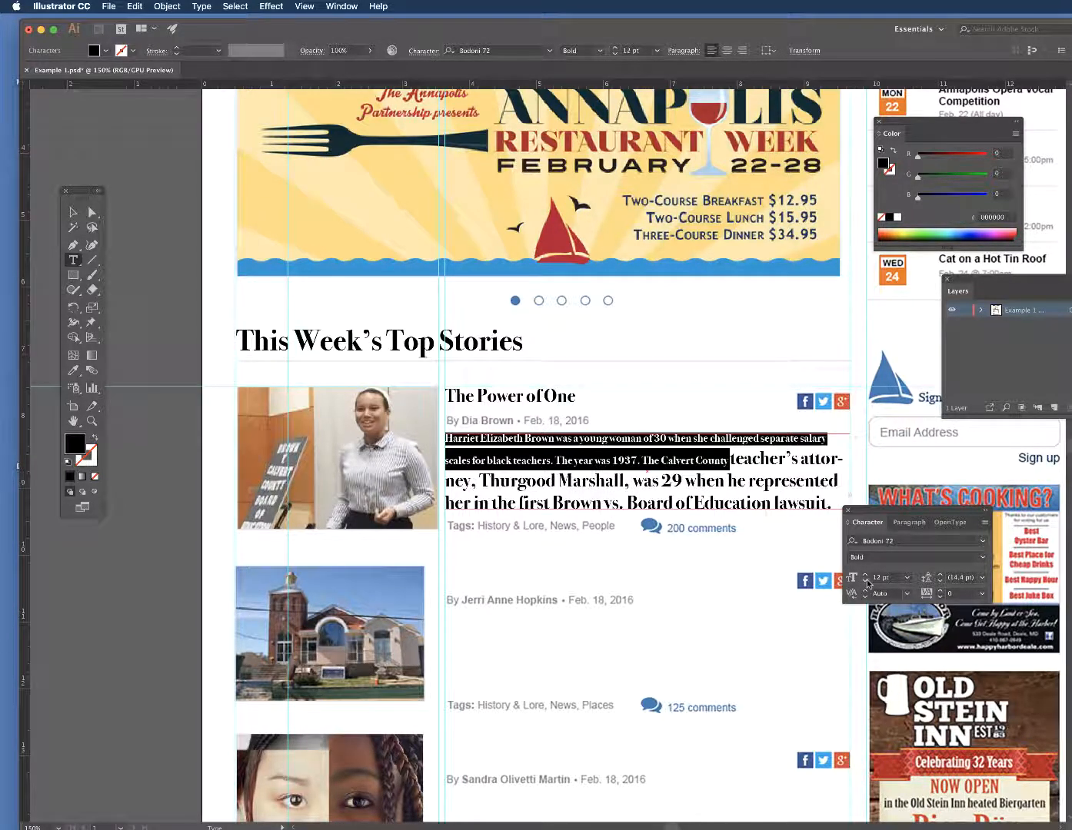
left_click(865, 582)
left_click(866, 581)
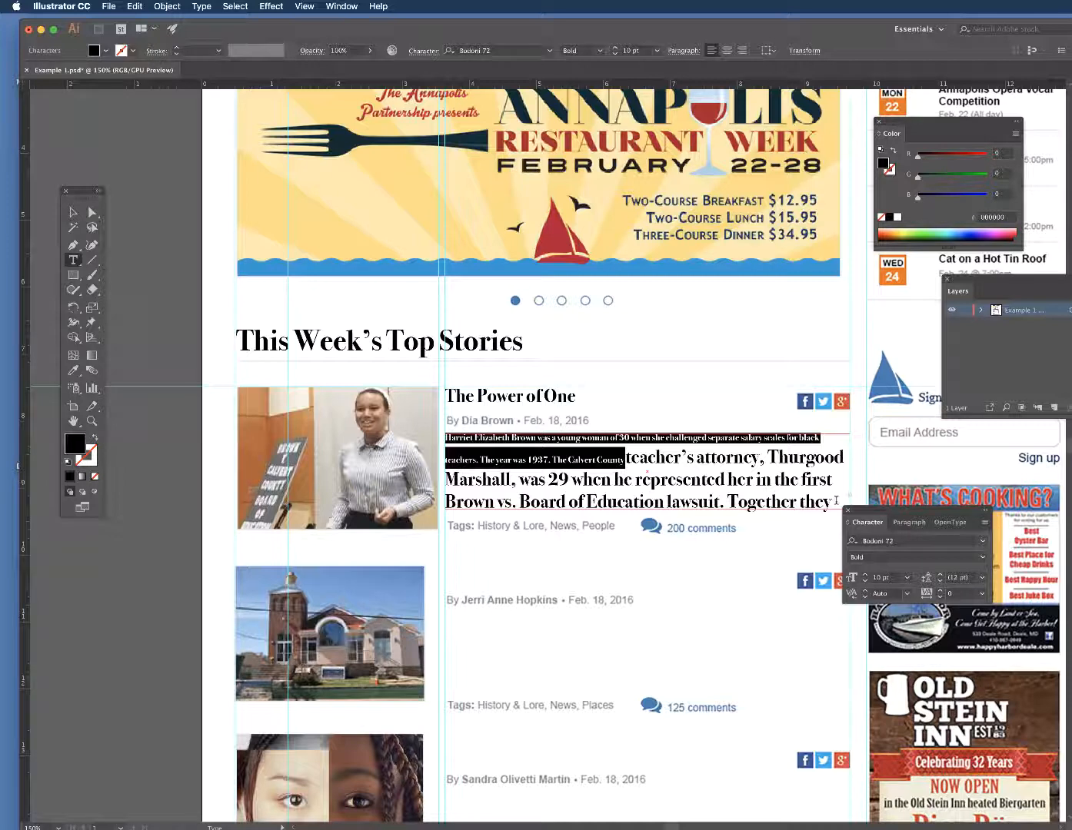
Step: Shrink the visible lines of the first story's paragraph until all its text fits, and set the whole paragraph to 12 pt
left_click_drag(836, 501, 445, 437)
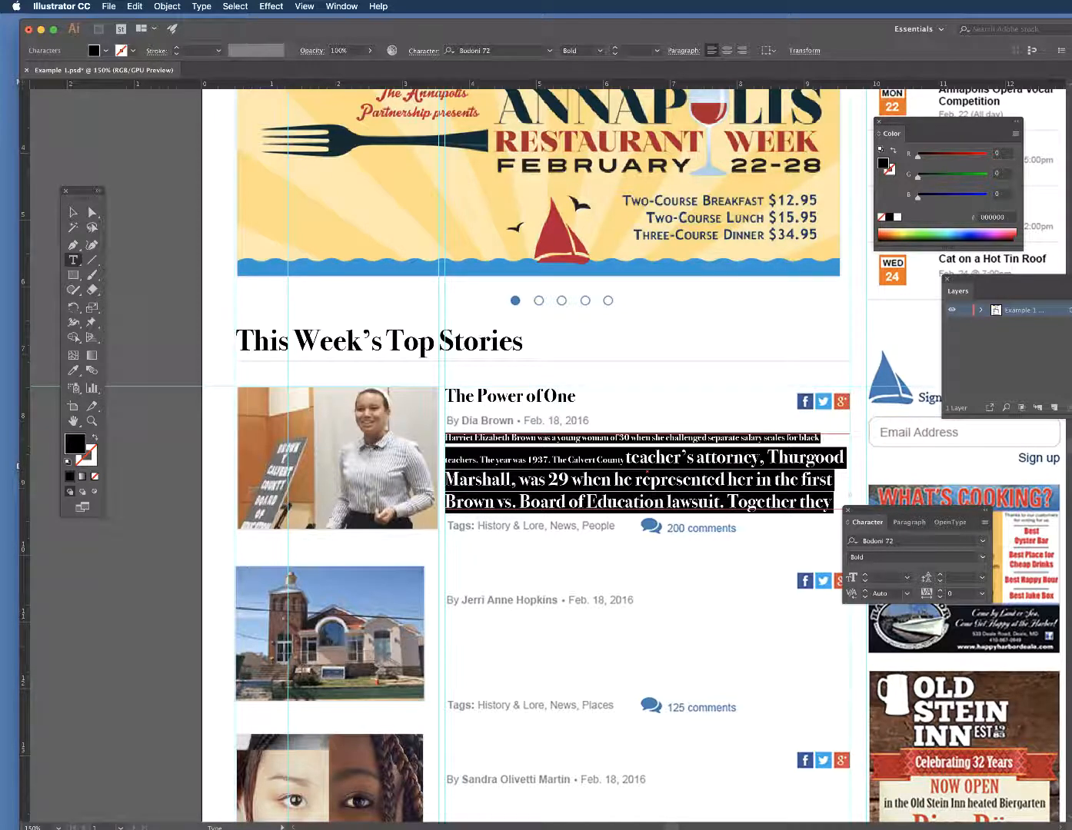
left_click(865, 582)
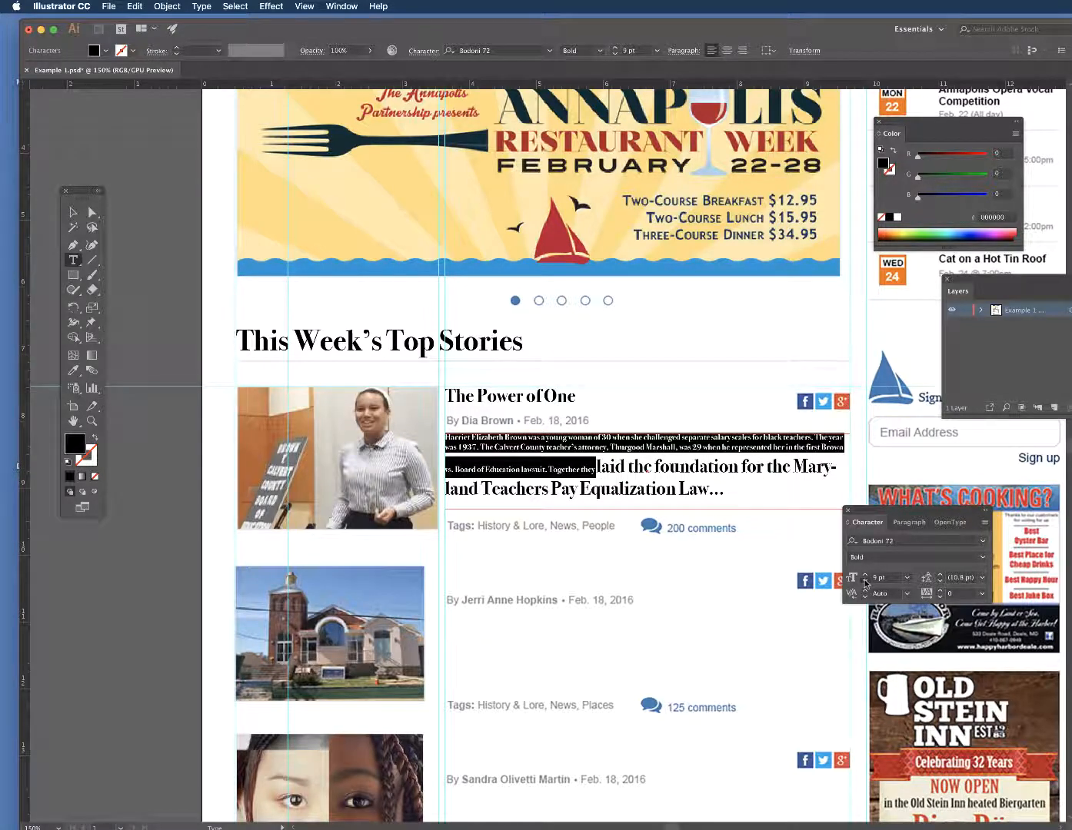
left_click(865, 582)
left_click_drag(661, 503, 444, 434)
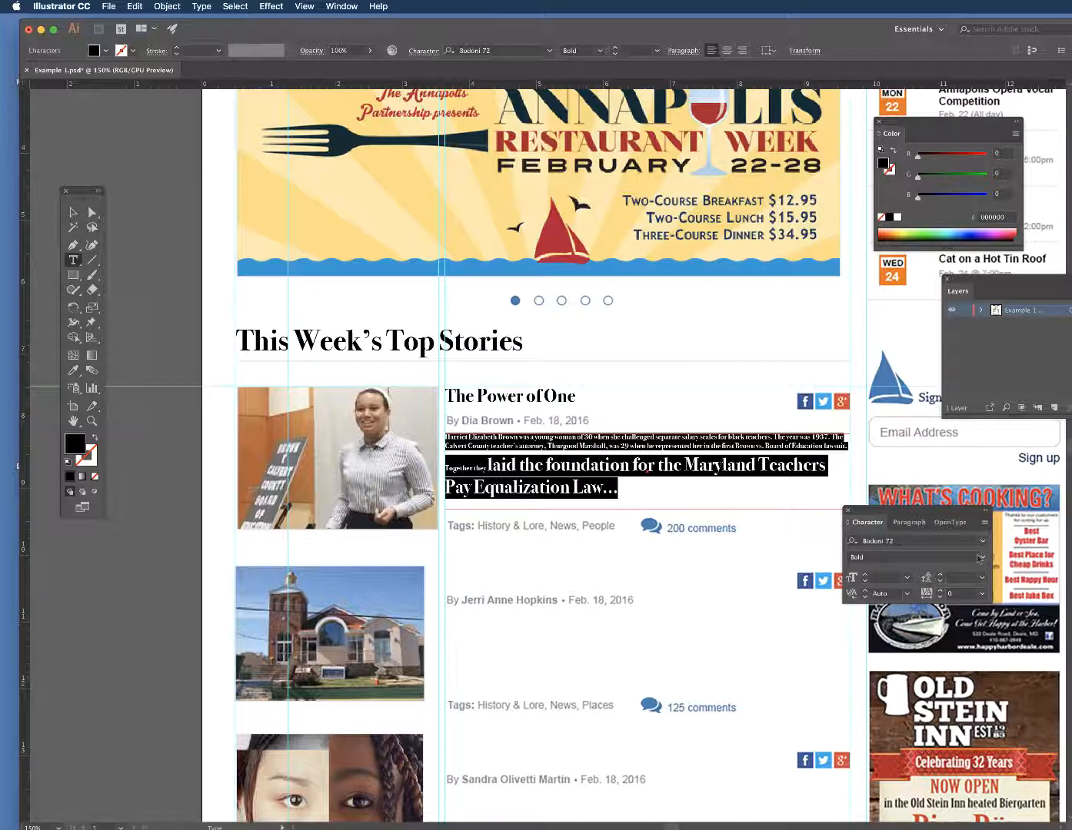
left_click(907, 577)
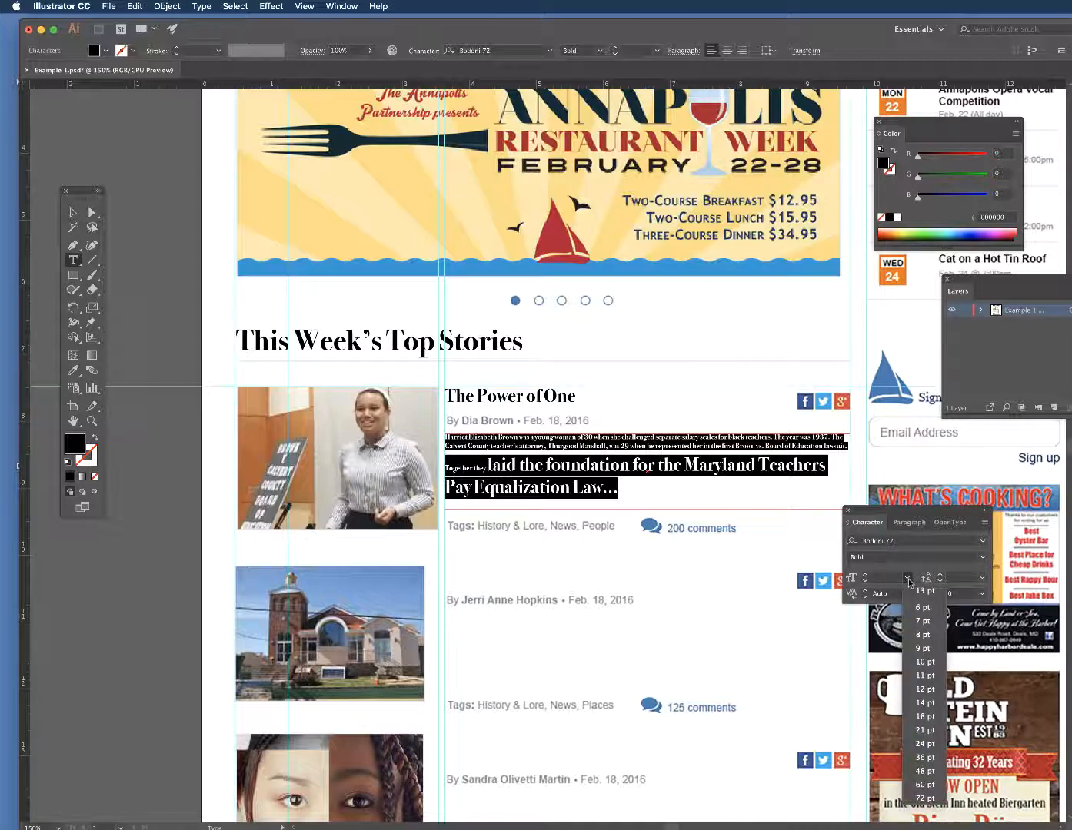
left_click(927, 691)
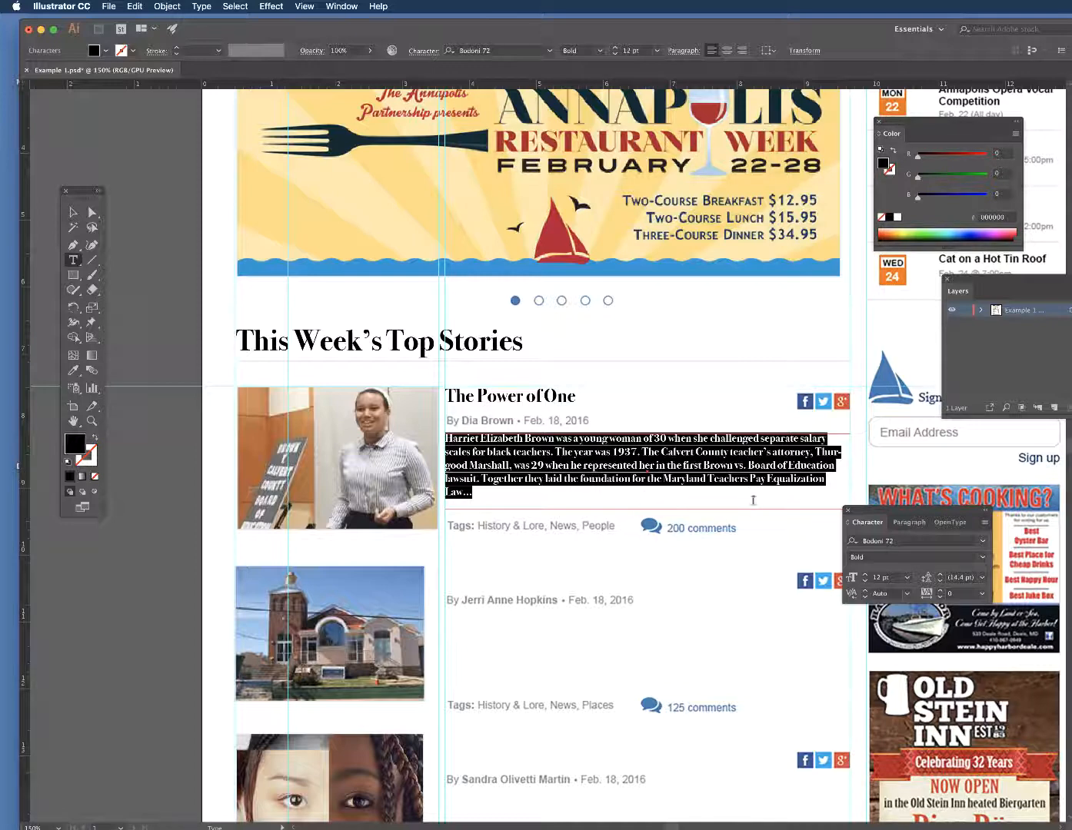
Step: Change the font of the first story's paragraph to Myriad Pro Regular and deselect the text
left_click_drag(872, 514, 785, 503)
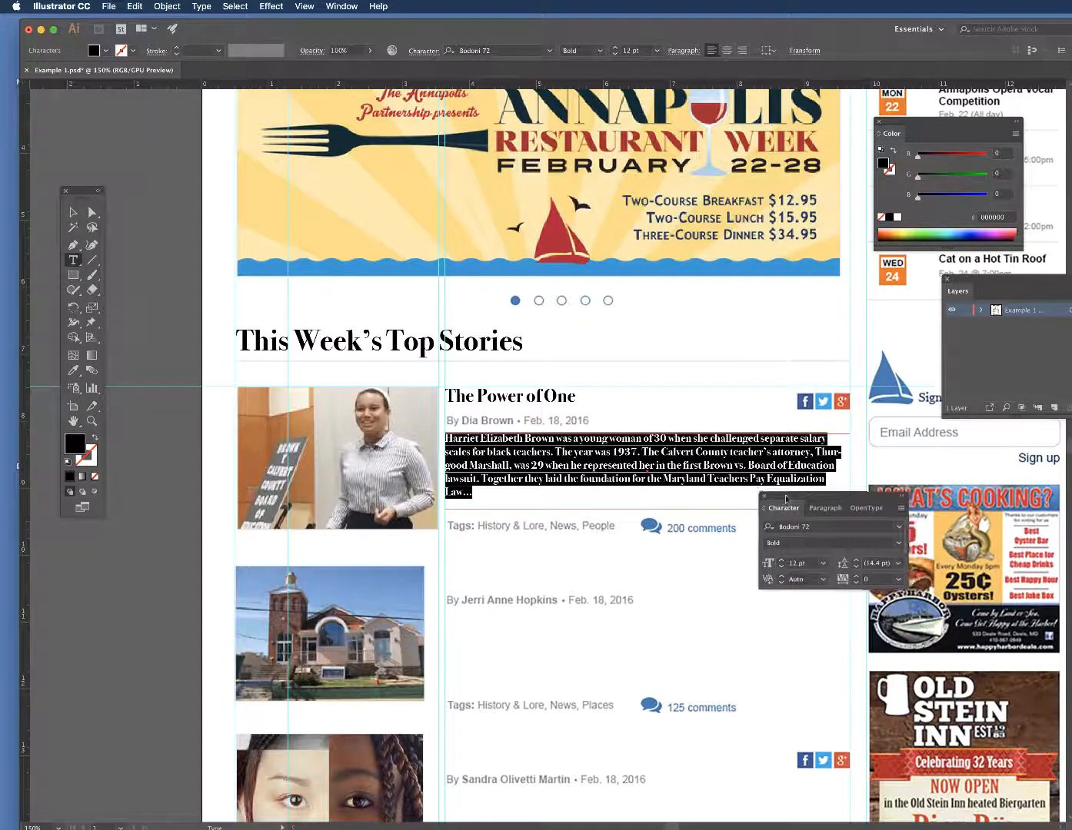
left_click(896, 530)
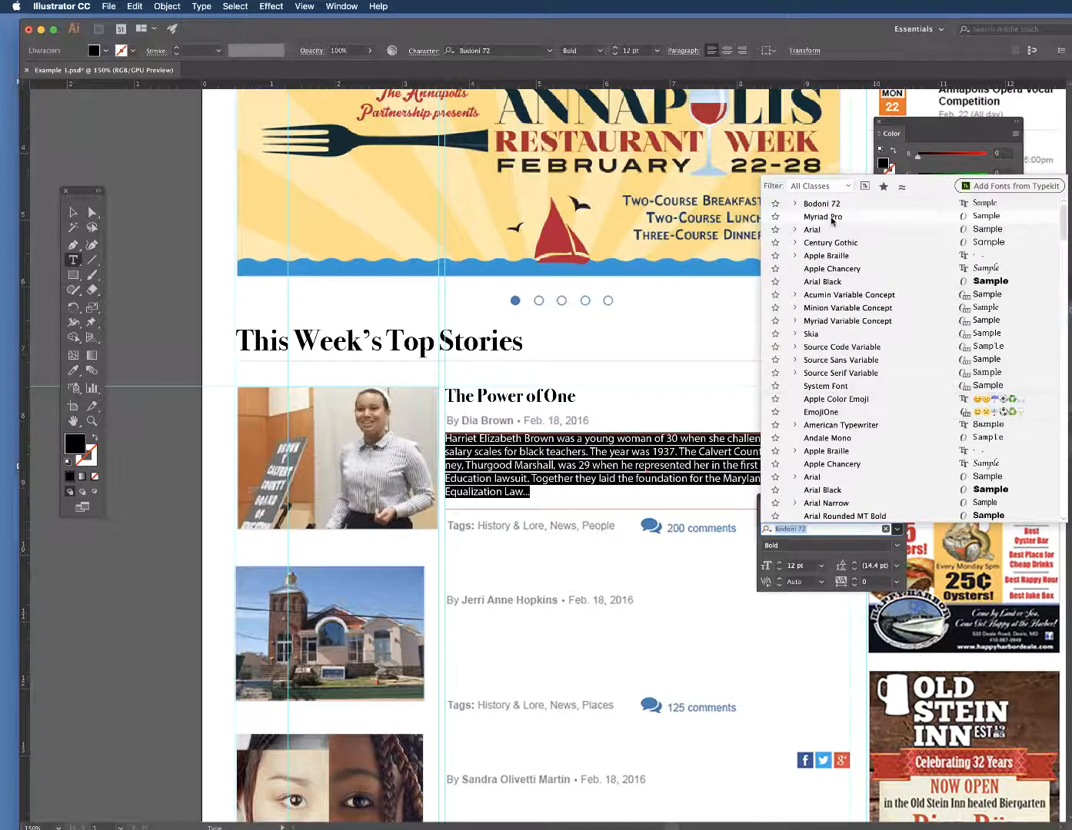
left_click(829, 219)
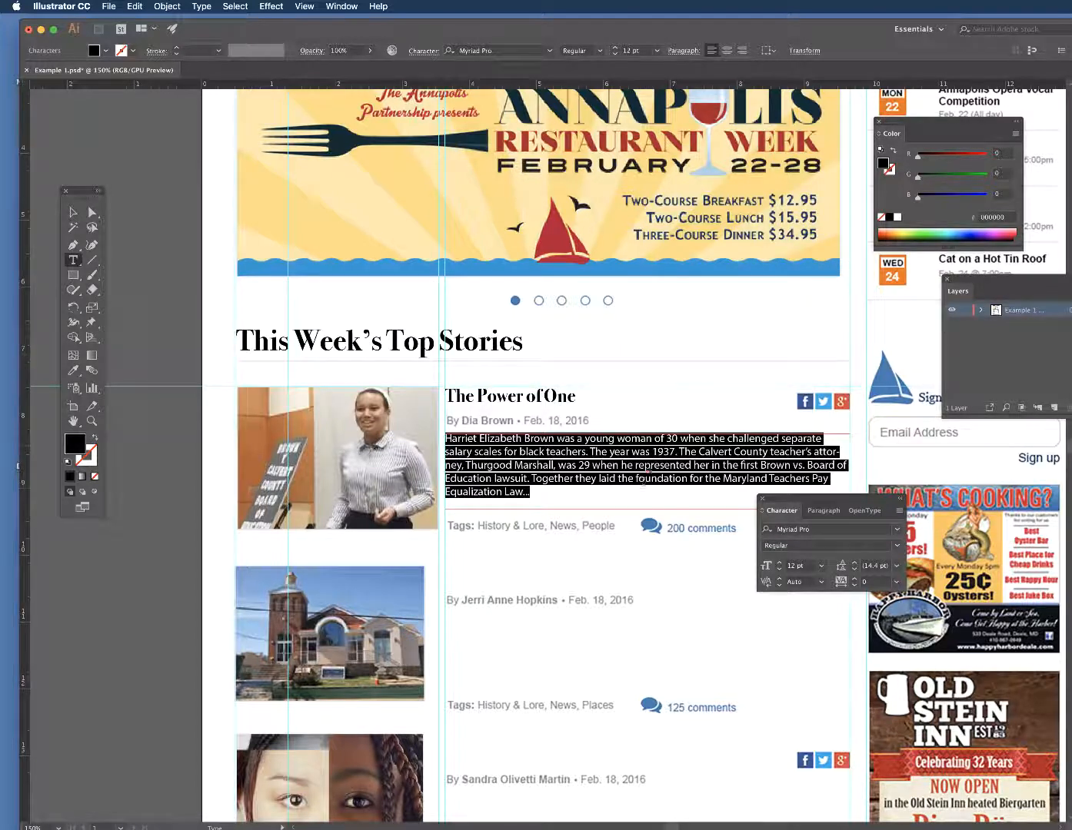
scroll(644, 482, "up", 1)
left_click(644, 482)
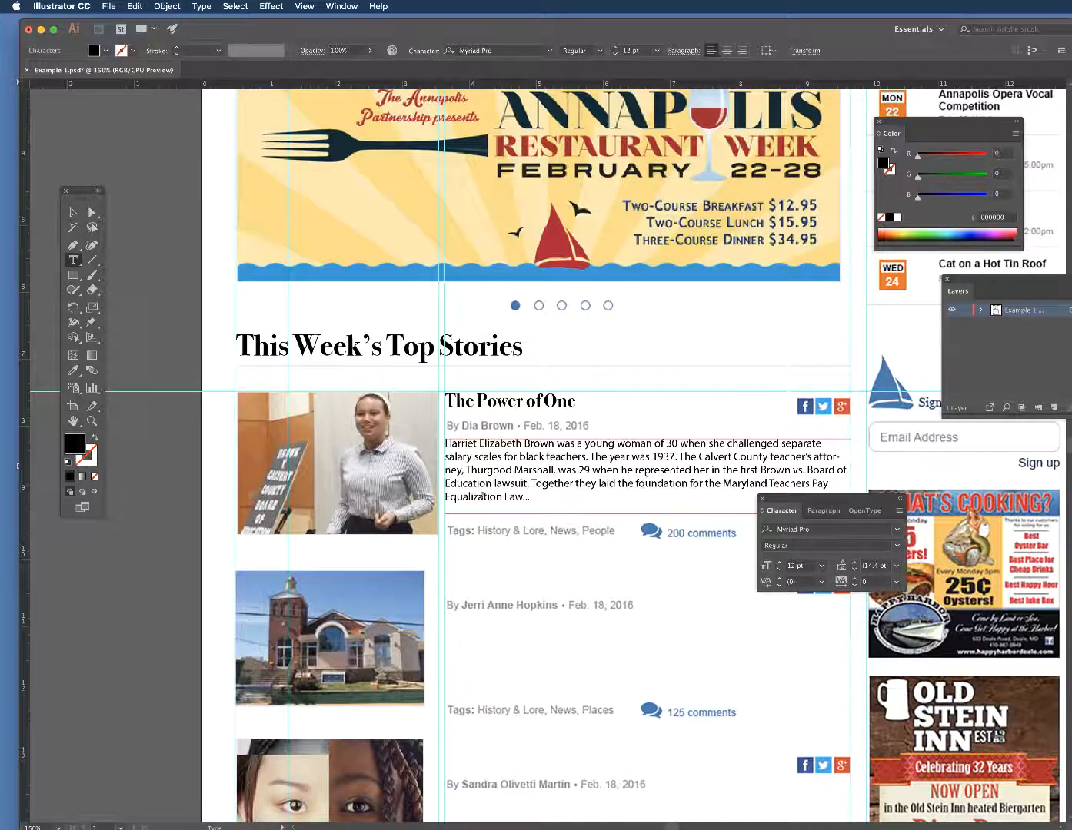
left_click_drag(840, 495, 954, 511)
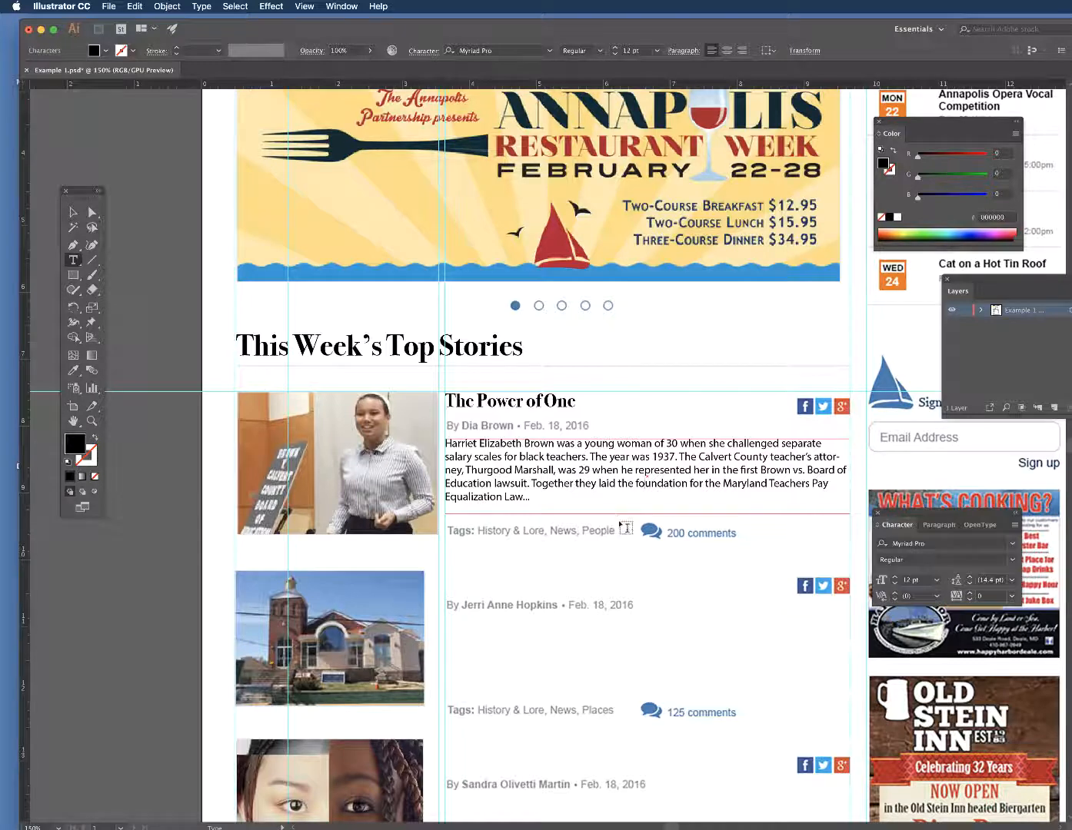
Step: Enlarge the second story's church photo from the left margin guide to just short of the guide beside the text
scroll(626, 528, "down", 3)
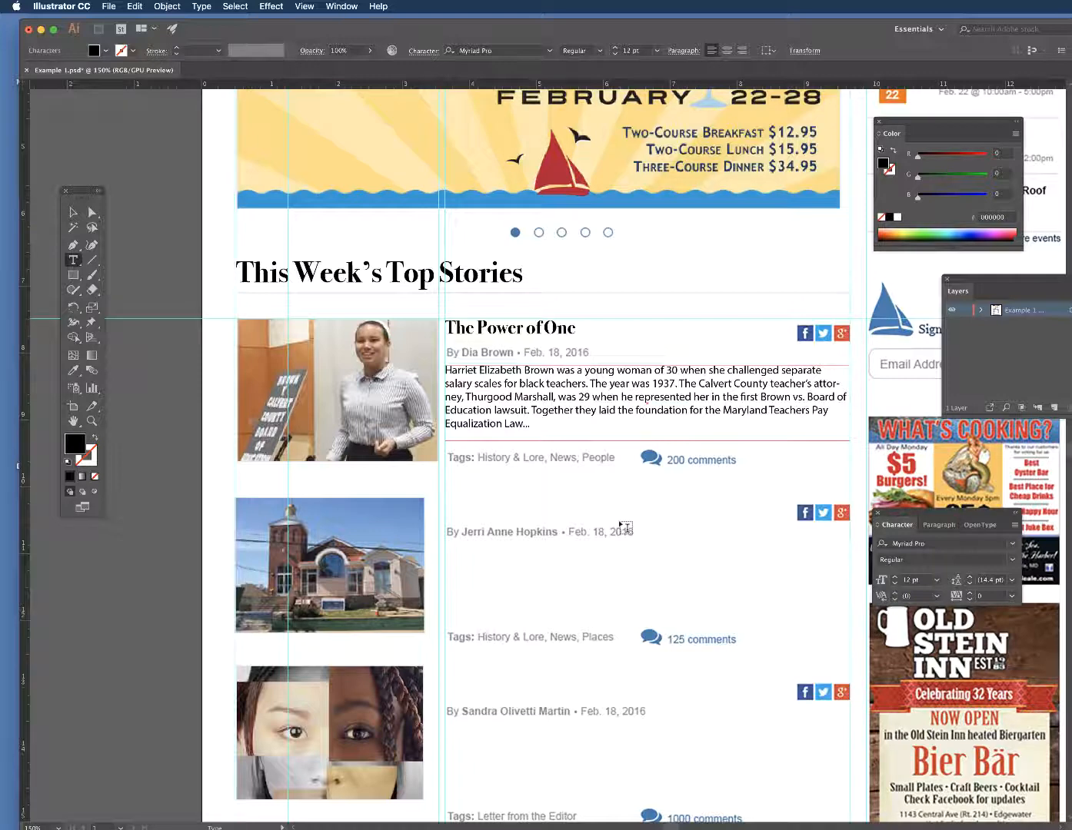
scroll(626, 528, "down", 1)
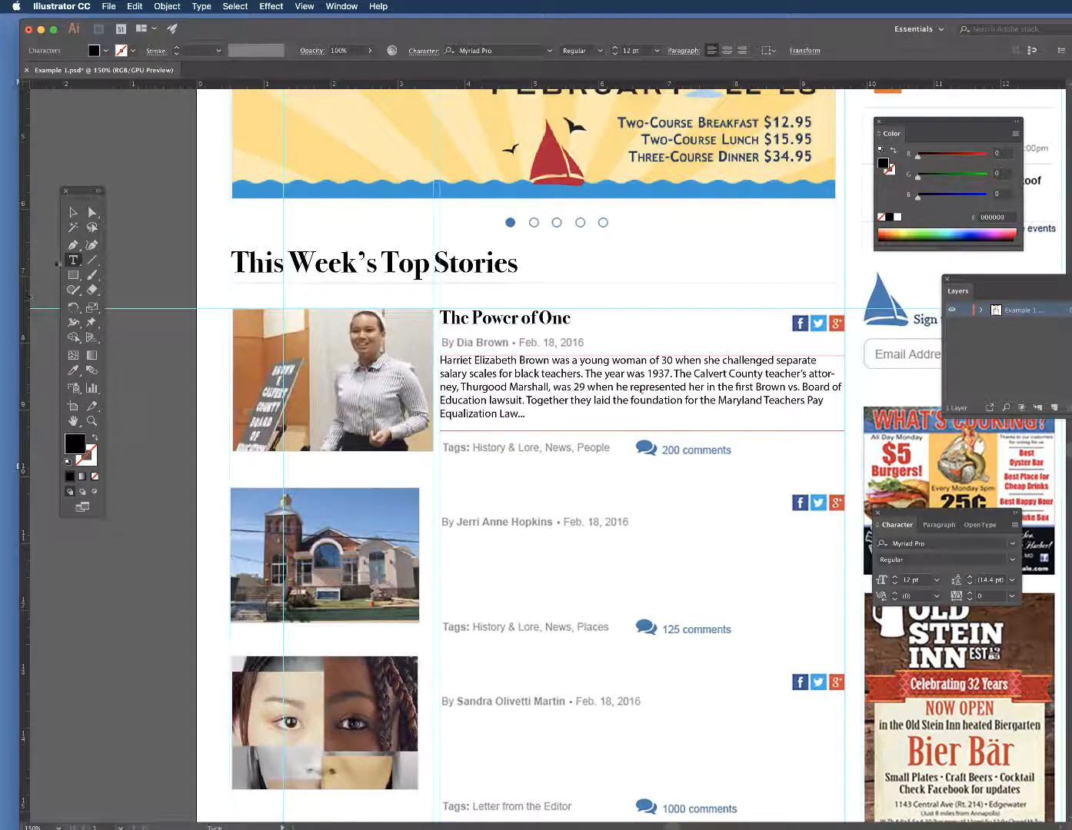
left_click(73, 212)
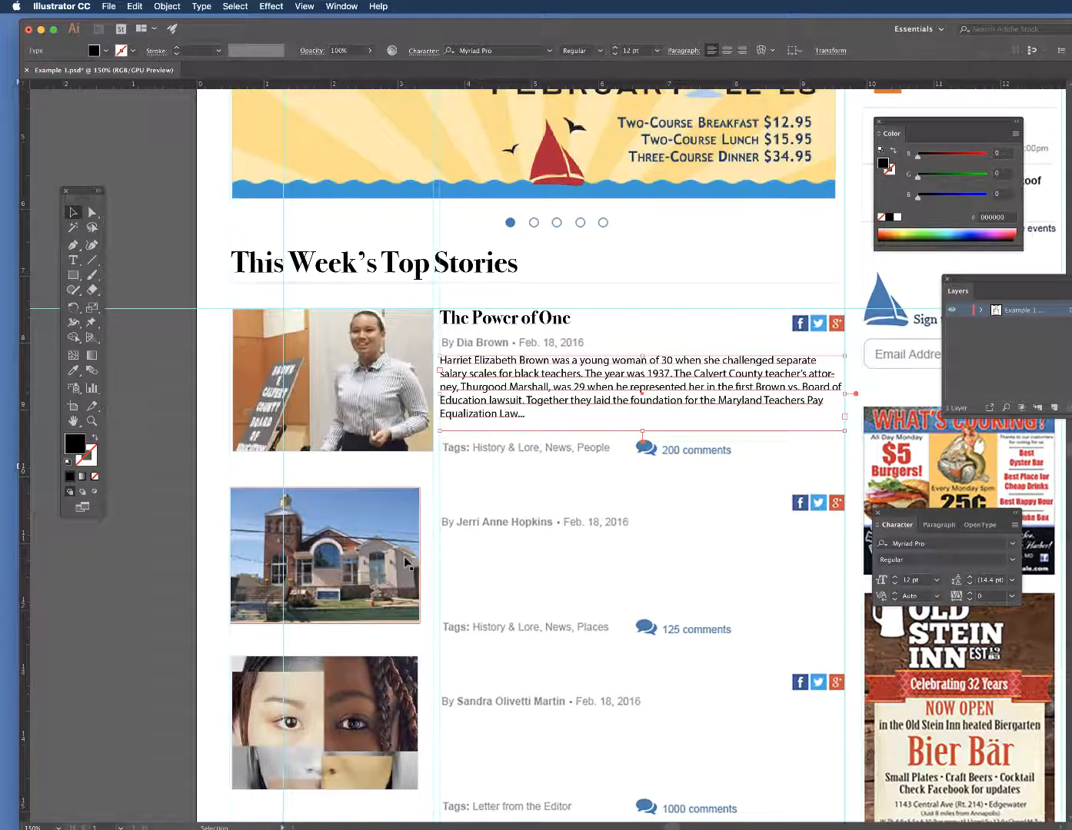
left_click(408, 562)
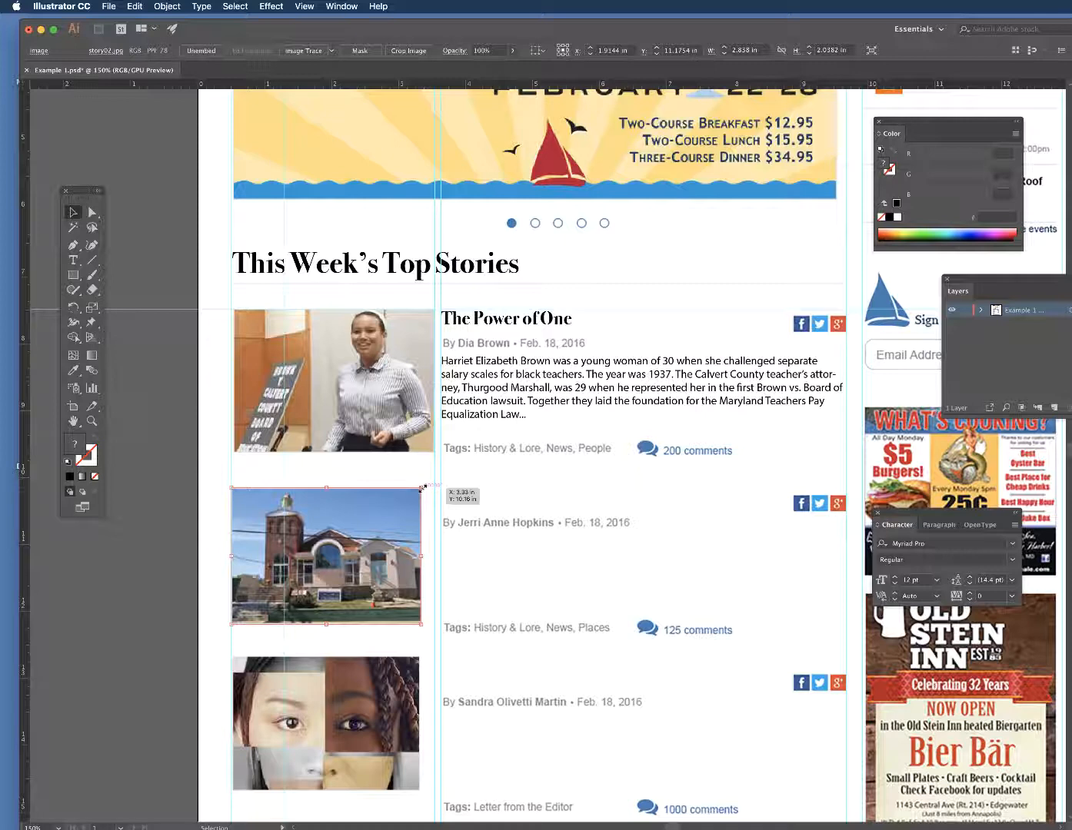
left_click_drag(422, 487, 446, 479)
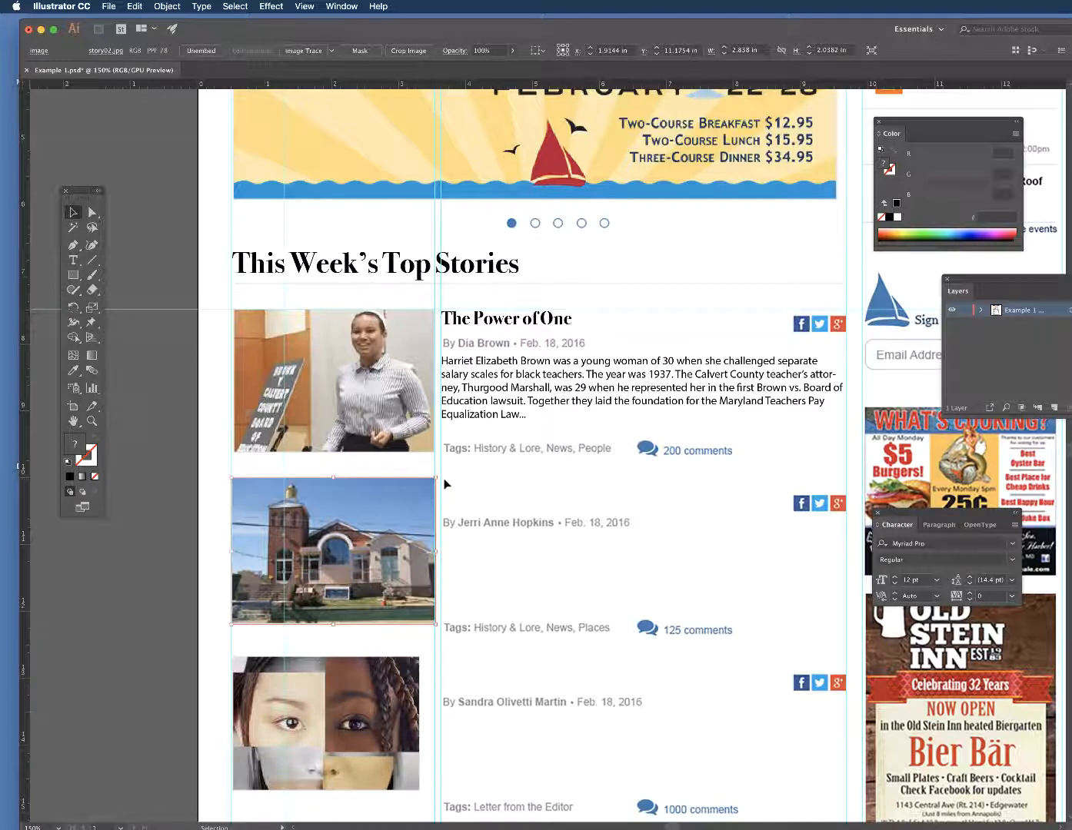
left_click(521, 601)
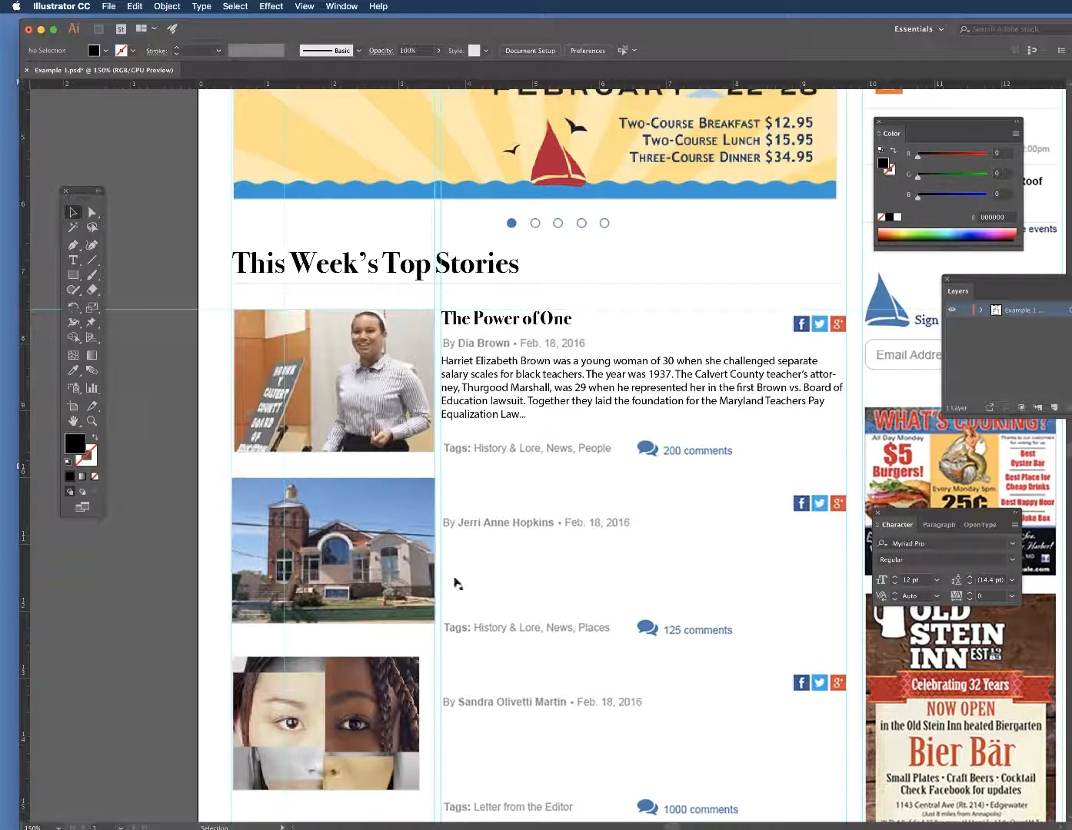
left_click(413, 496)
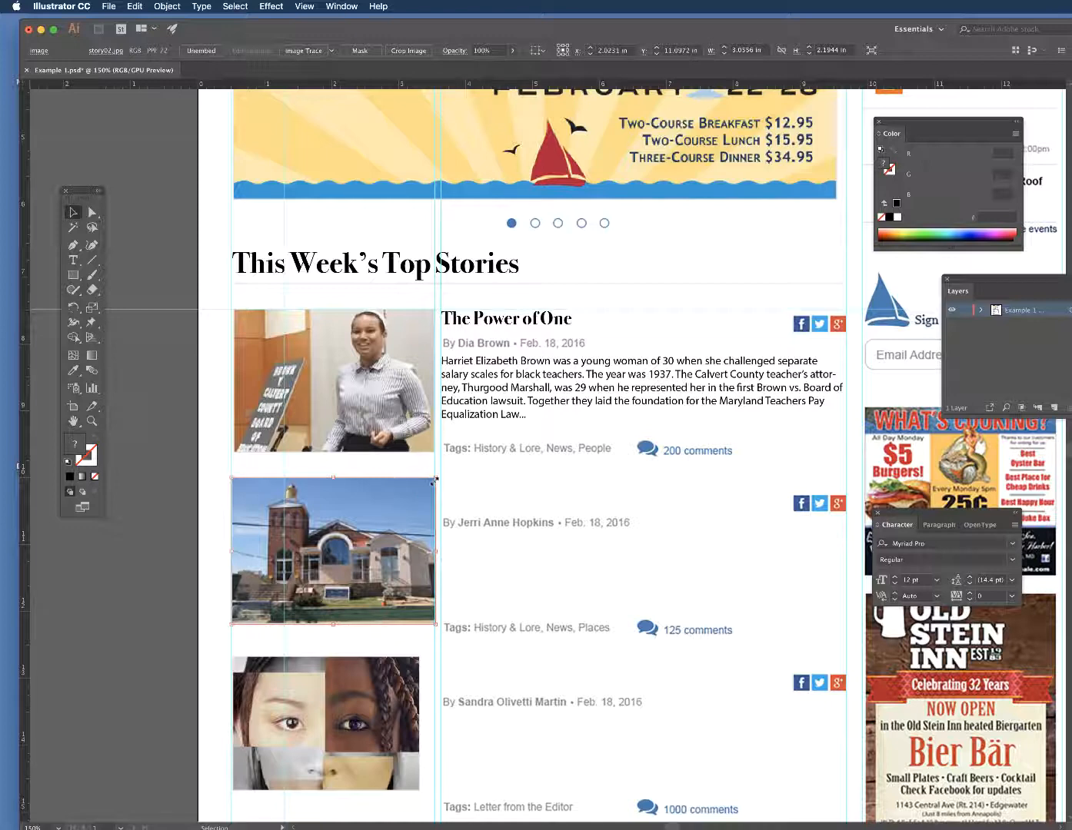
left_click_drag(436, 480, 429, 480)
Step: Reduce the first story's photo to about 2.92 in wide to match the church photo, and nudge it up to the horizontal guide
left_click(426, 397)
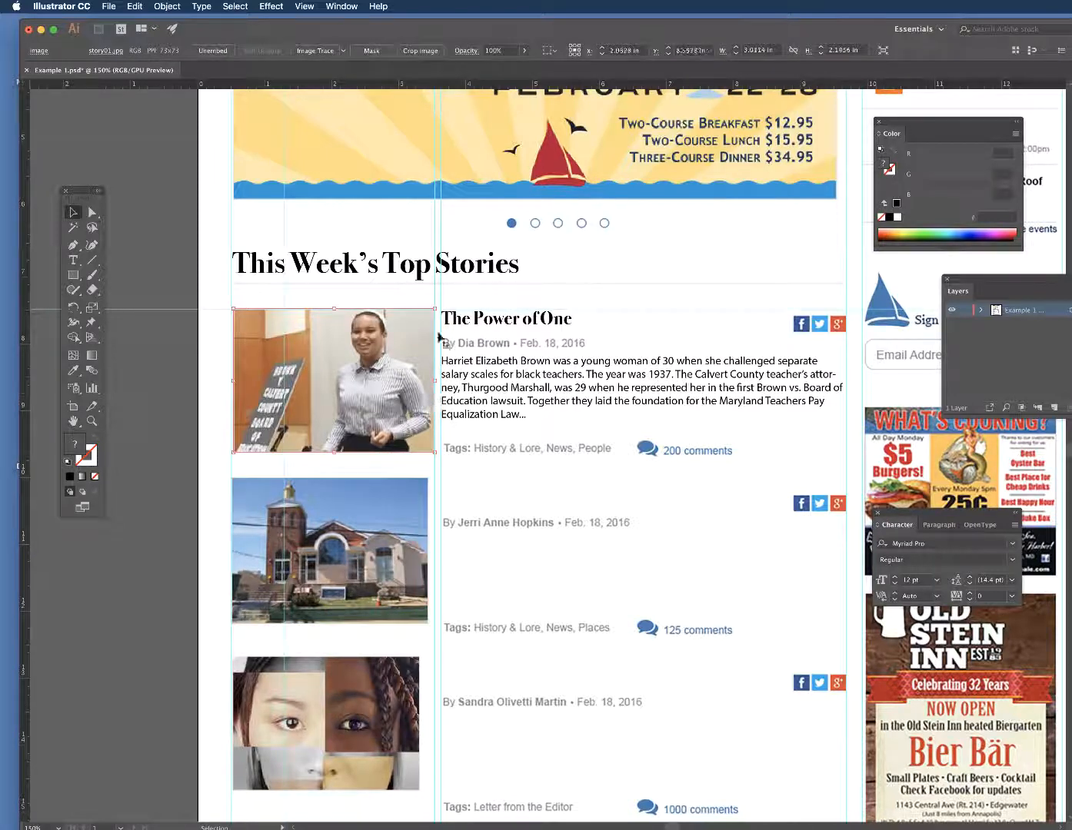
left_click_drag(436, 309, 428, 314)
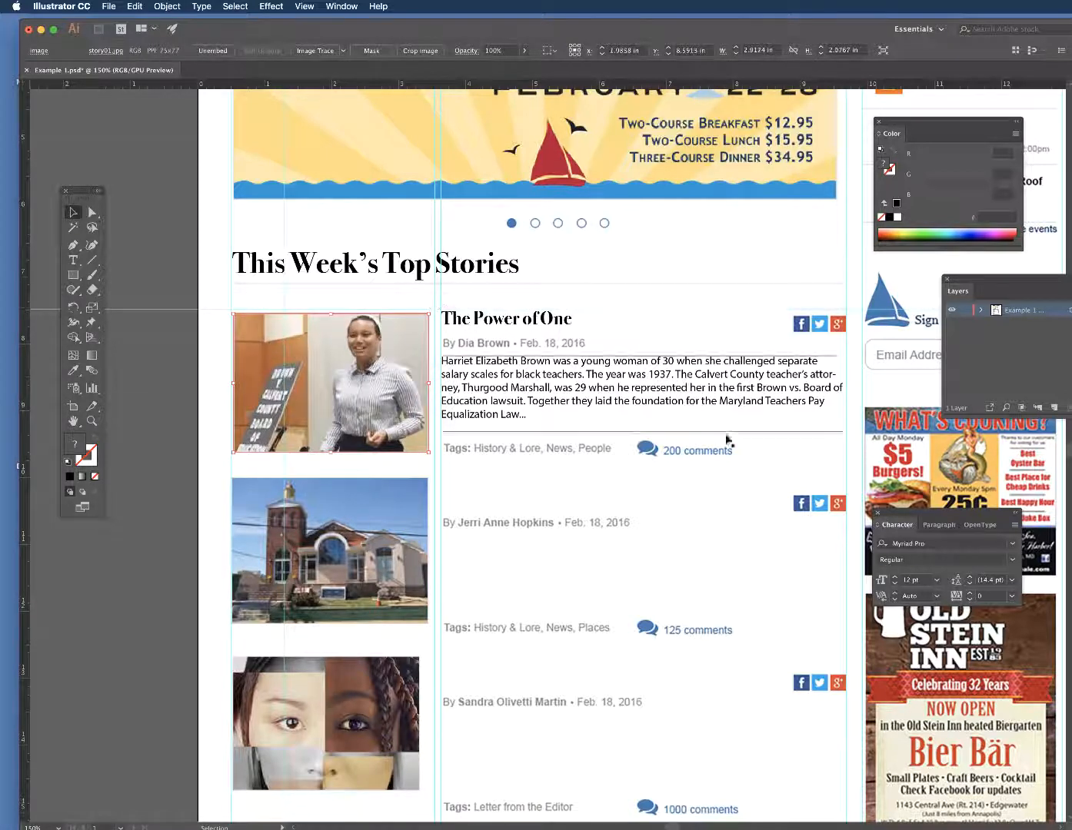
key("Up")
key("Up")
key("Up")
key("Up")
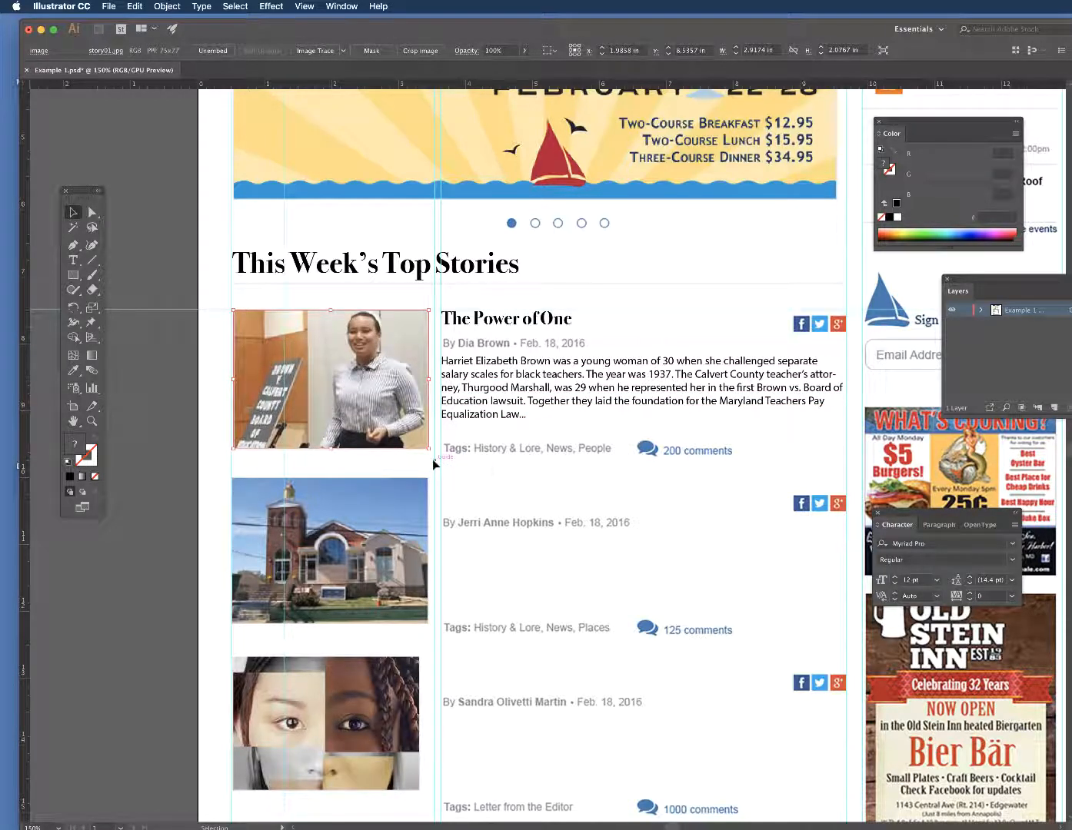
Step: Move the vertical guide beside the photos to their right edge, and shift the text column's right guide to the social icons' outer edge
left_click_drag(434, 465, 429, 466)
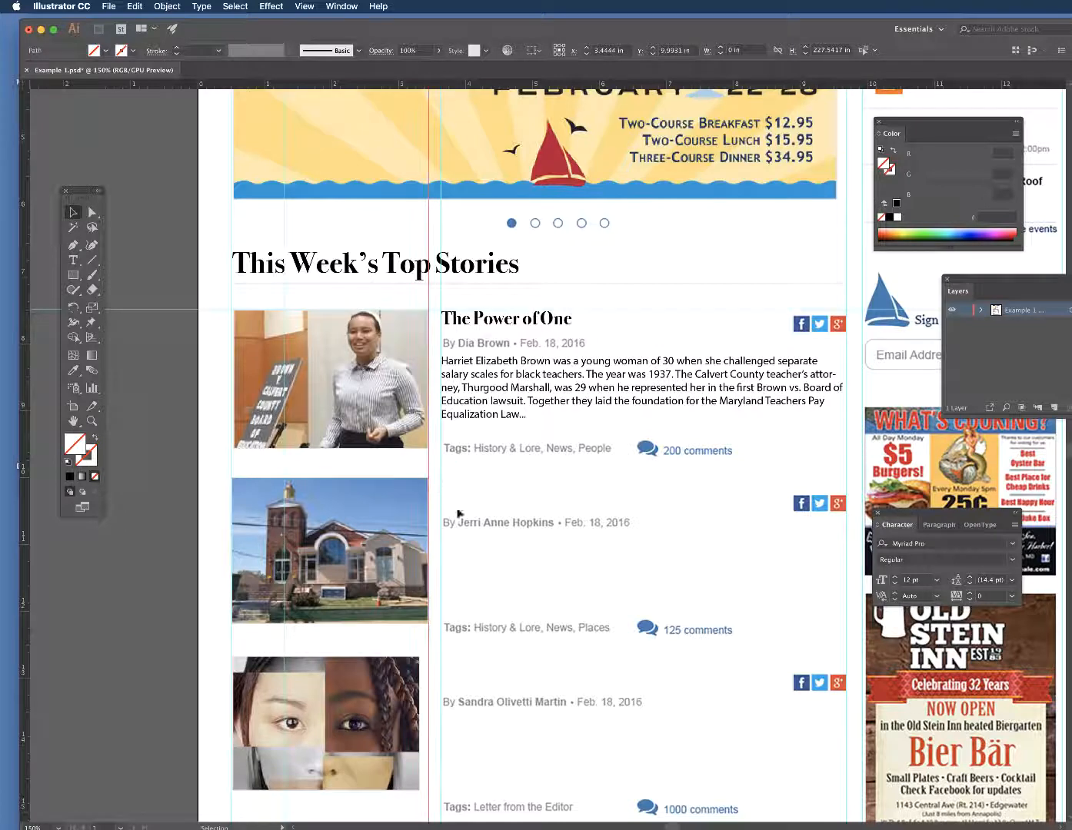
scroll(476, 674, "down", 2)
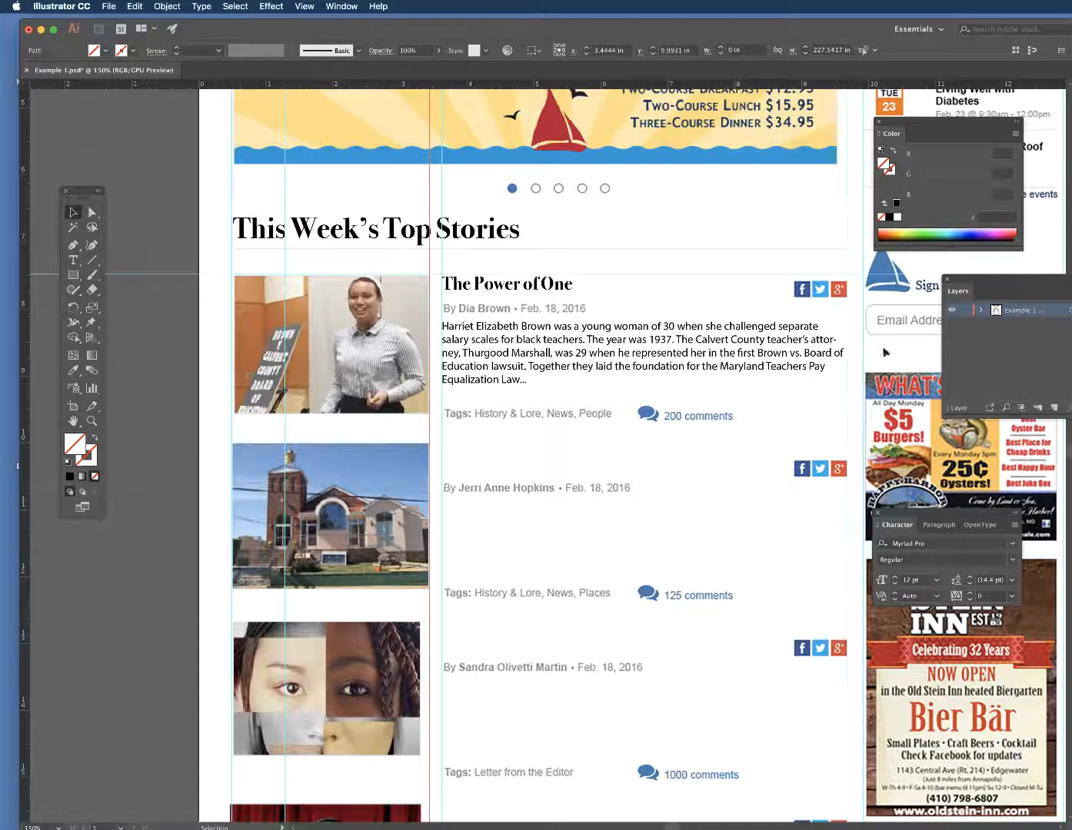
left_click_drag(843, 507, 846, 509)
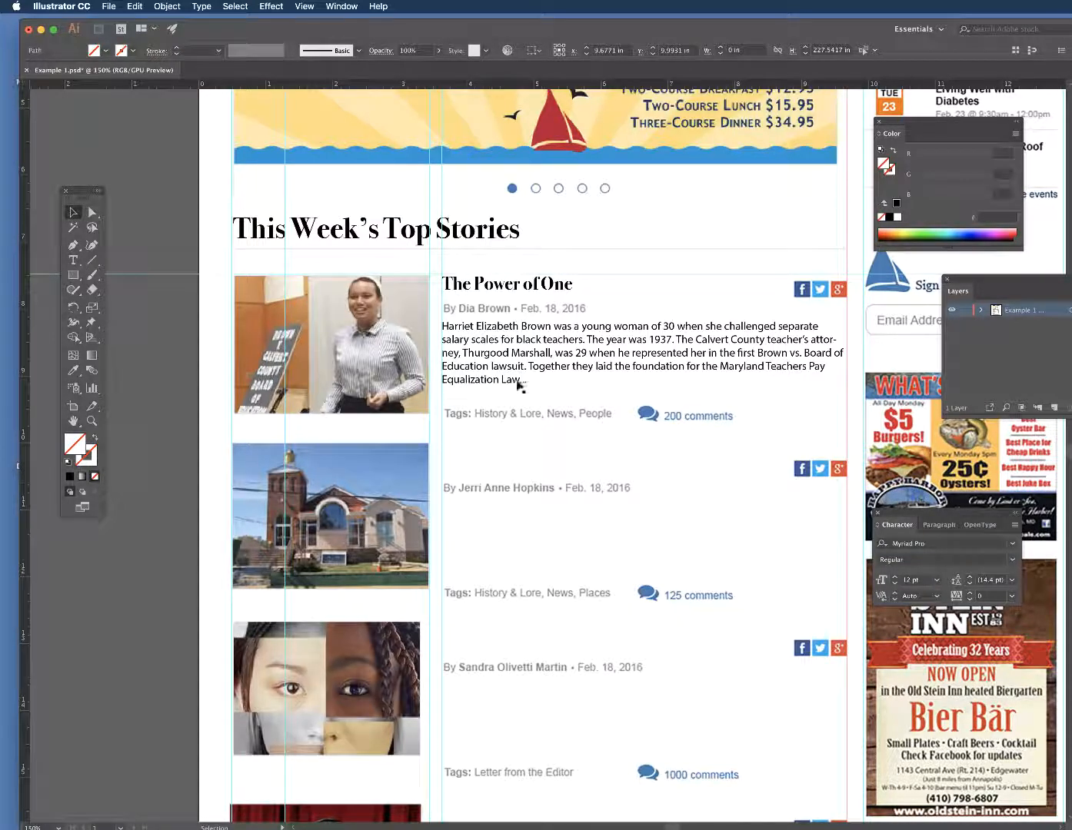
left_click(566, 385)
scroll(567, 385, "left", 1)
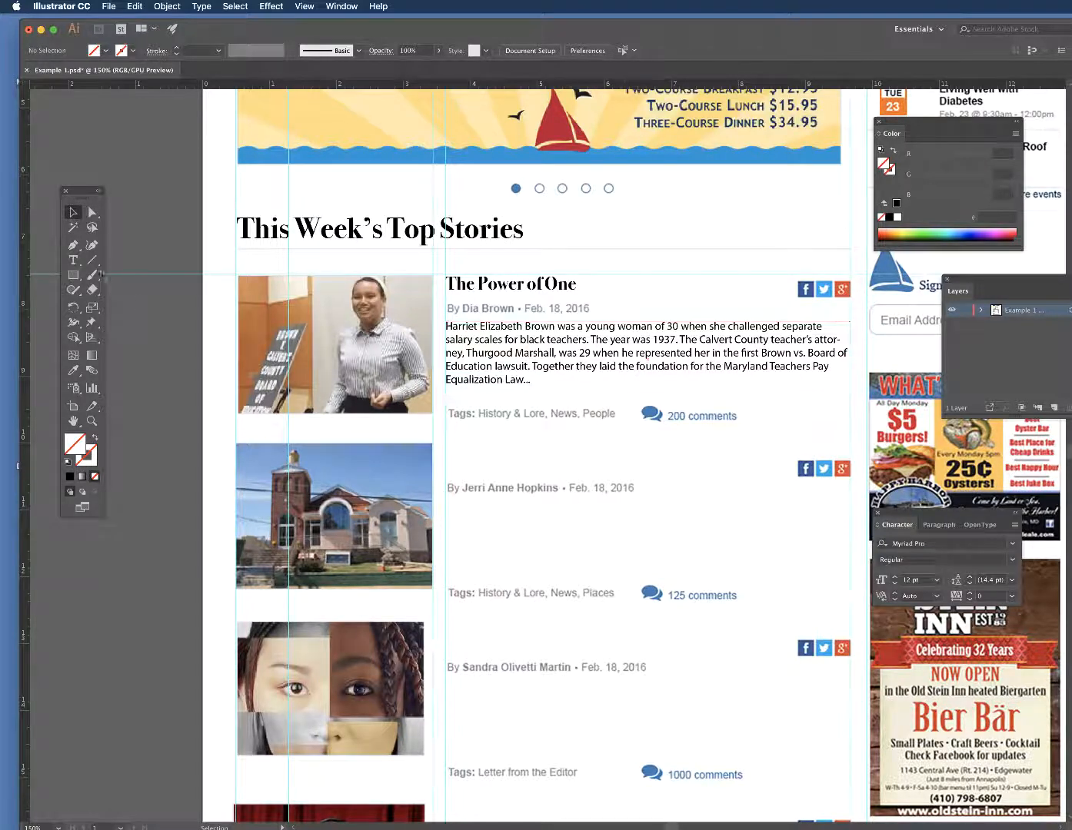
Step: Select the first story's whole paragraph and set its font to Arial Regular
left_click(73, 260)
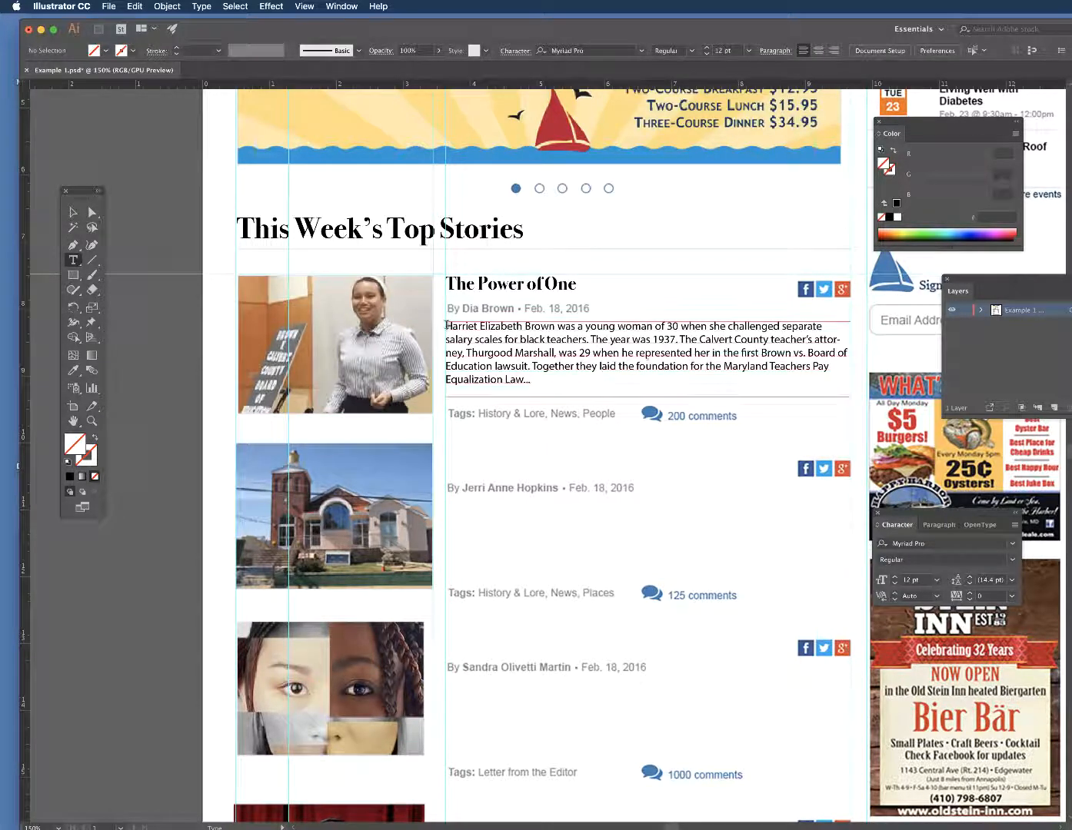
left_click_drag(446, 326, 549, 380)
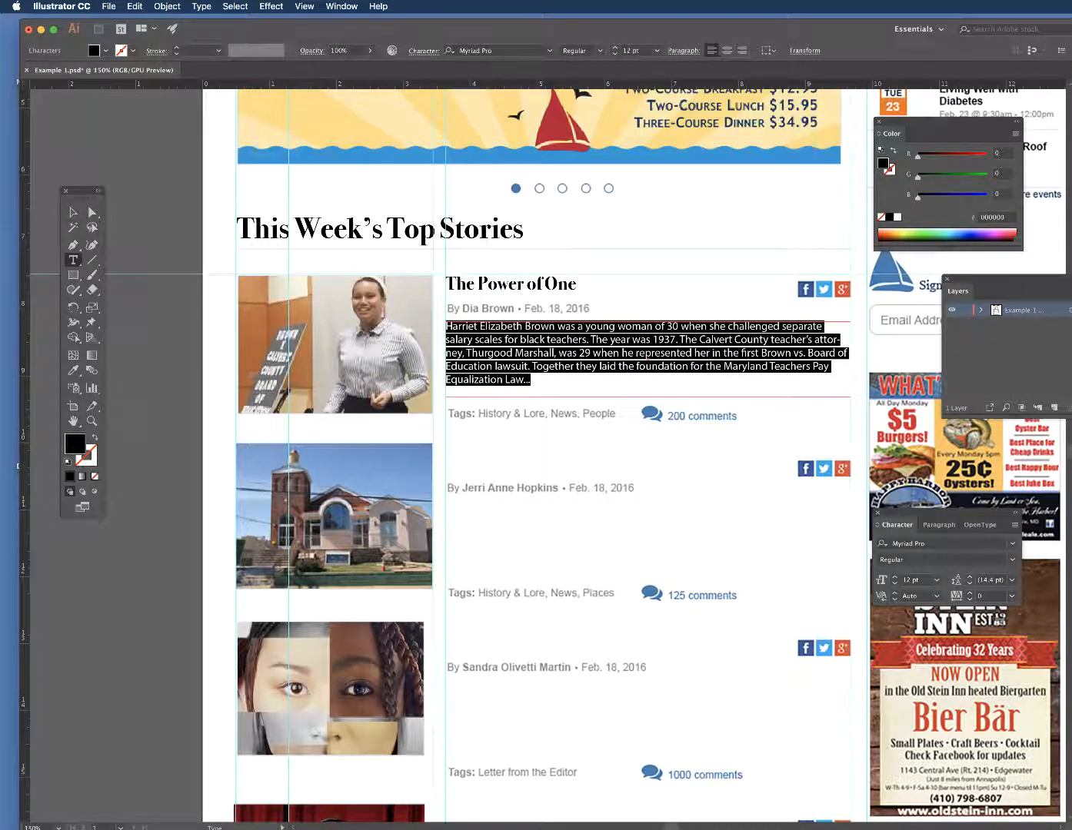
left_click_drag(935, 518, 760, 487)
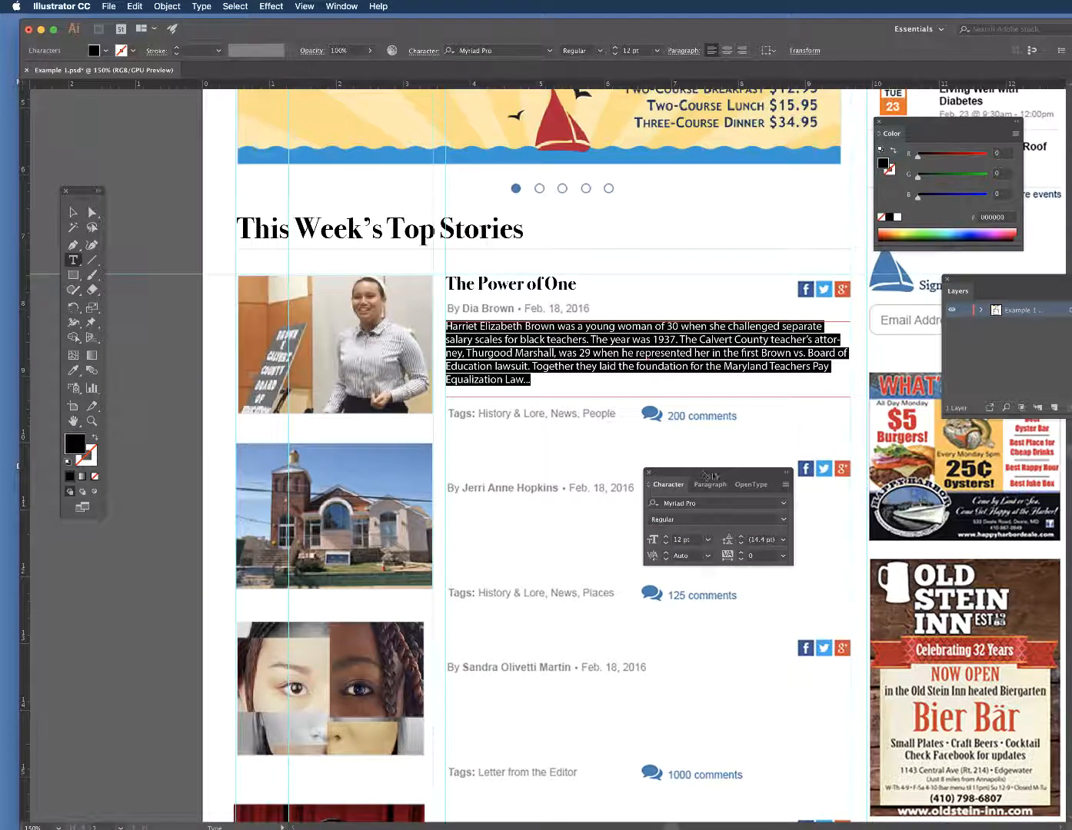
left_click(784, 503)
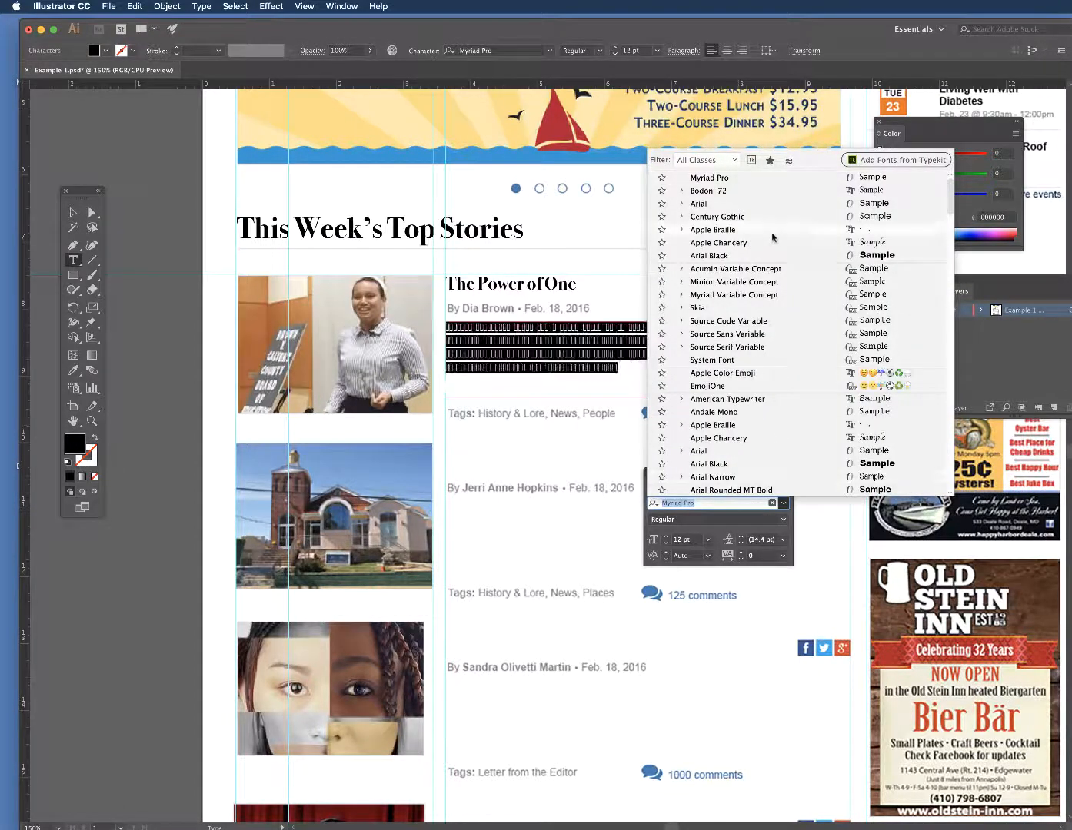
scroll(753, 263, "down", 15)
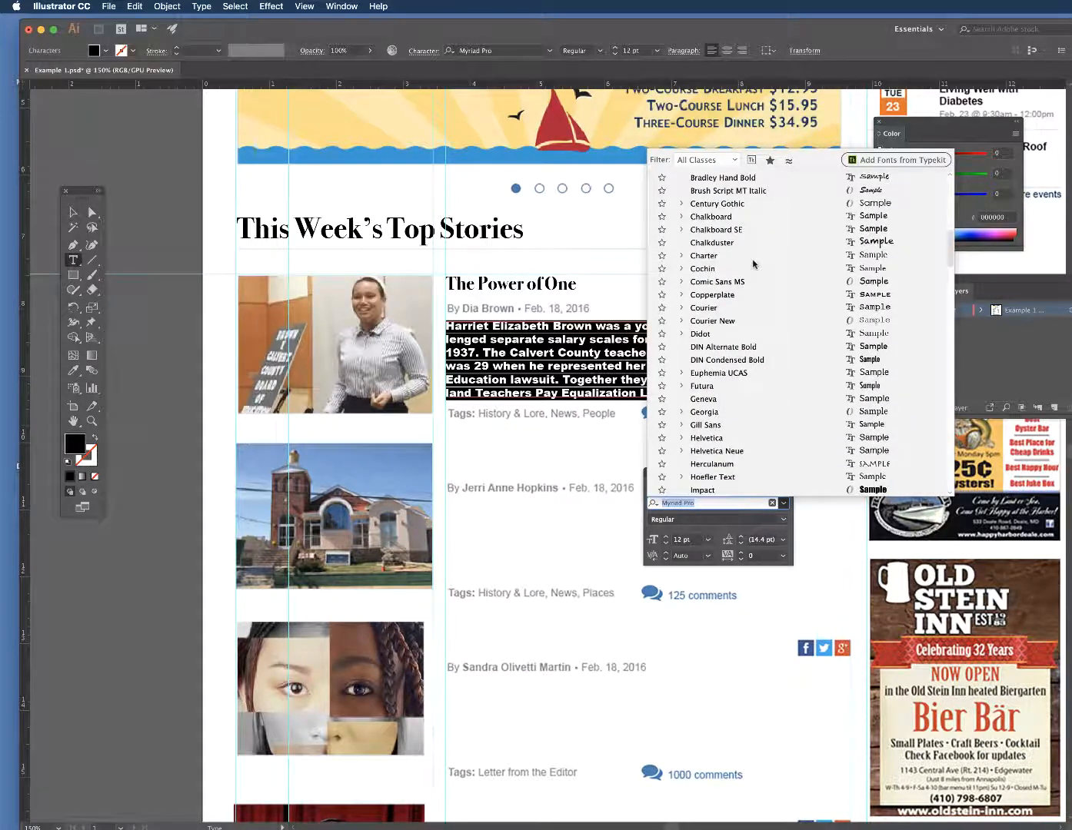
scroll(752, 263, "down", 3)
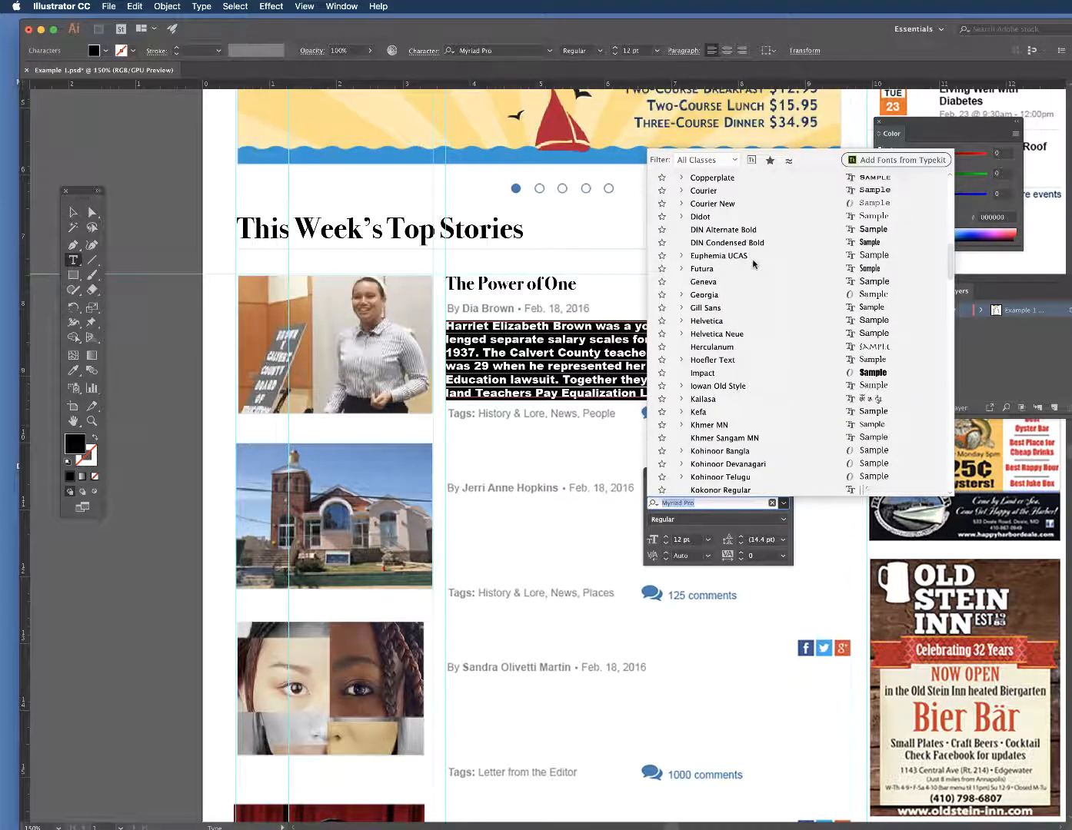
scroll(752, 264, "down", 4)
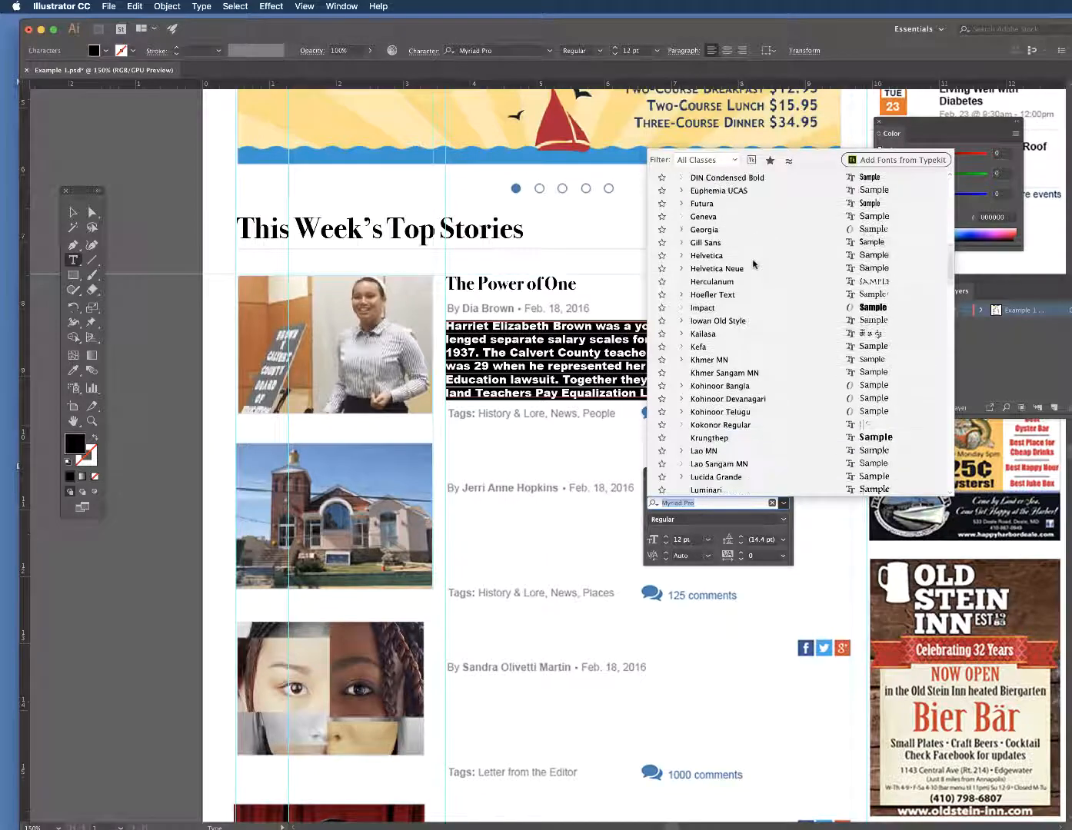
scroll(753, 264, "down", 12)
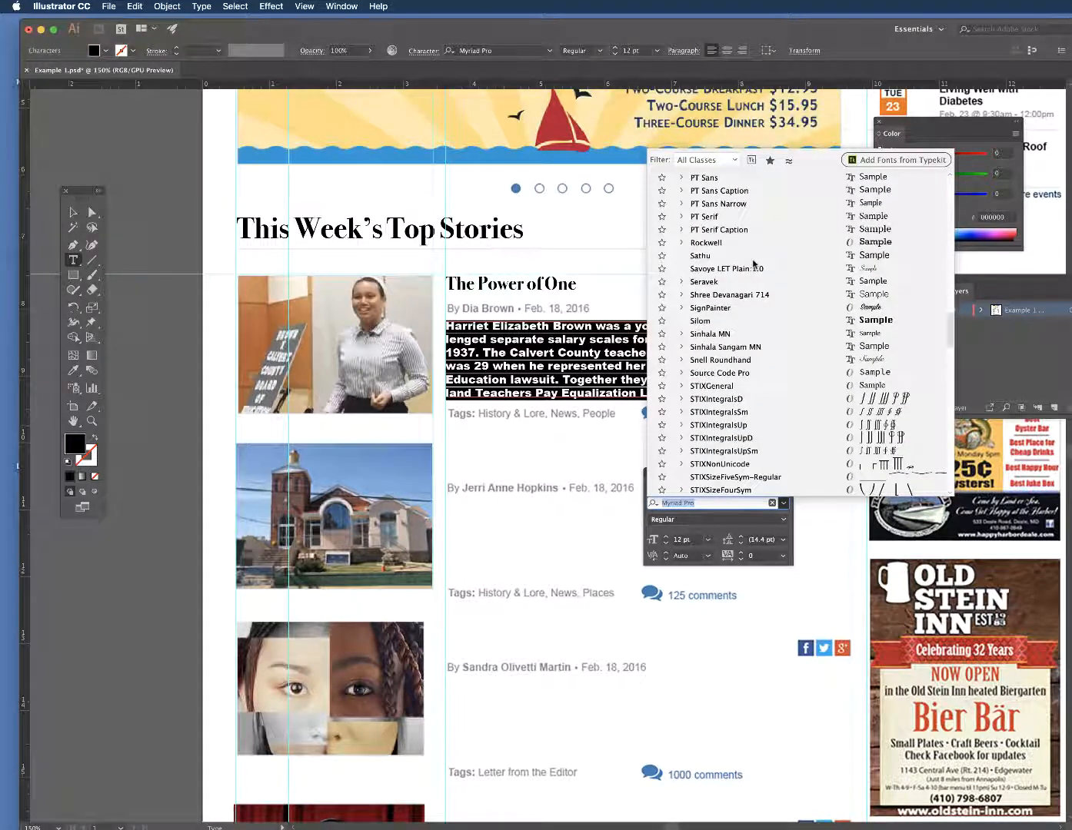
scroll(752, 264, "up", 20)
scroll(753, 264, "down", 20)
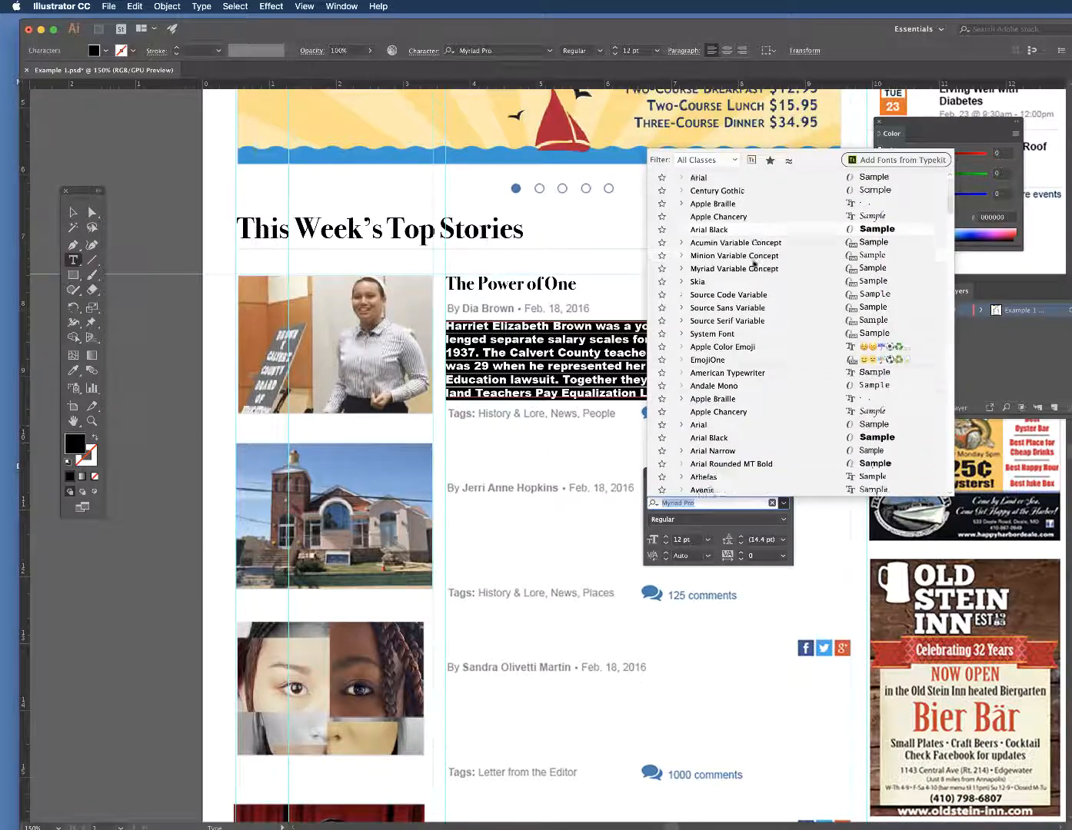
scroll(753, 263, "up", 20)
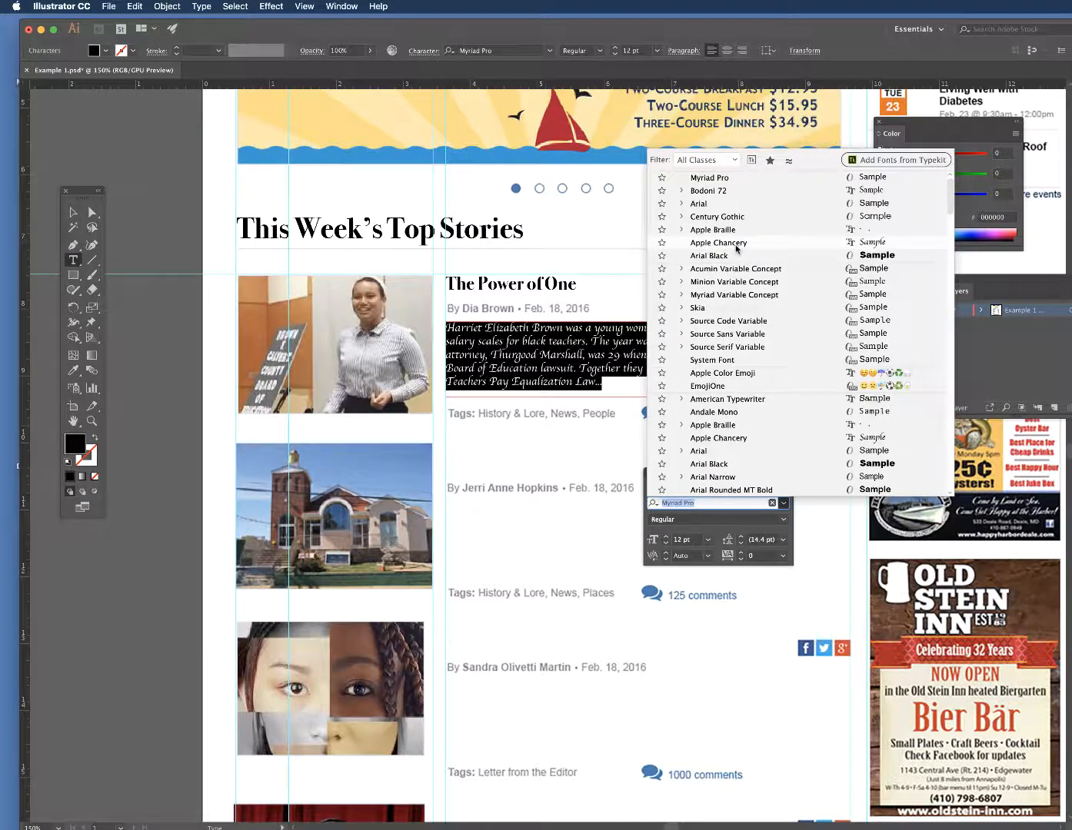
left_click(704, 206)
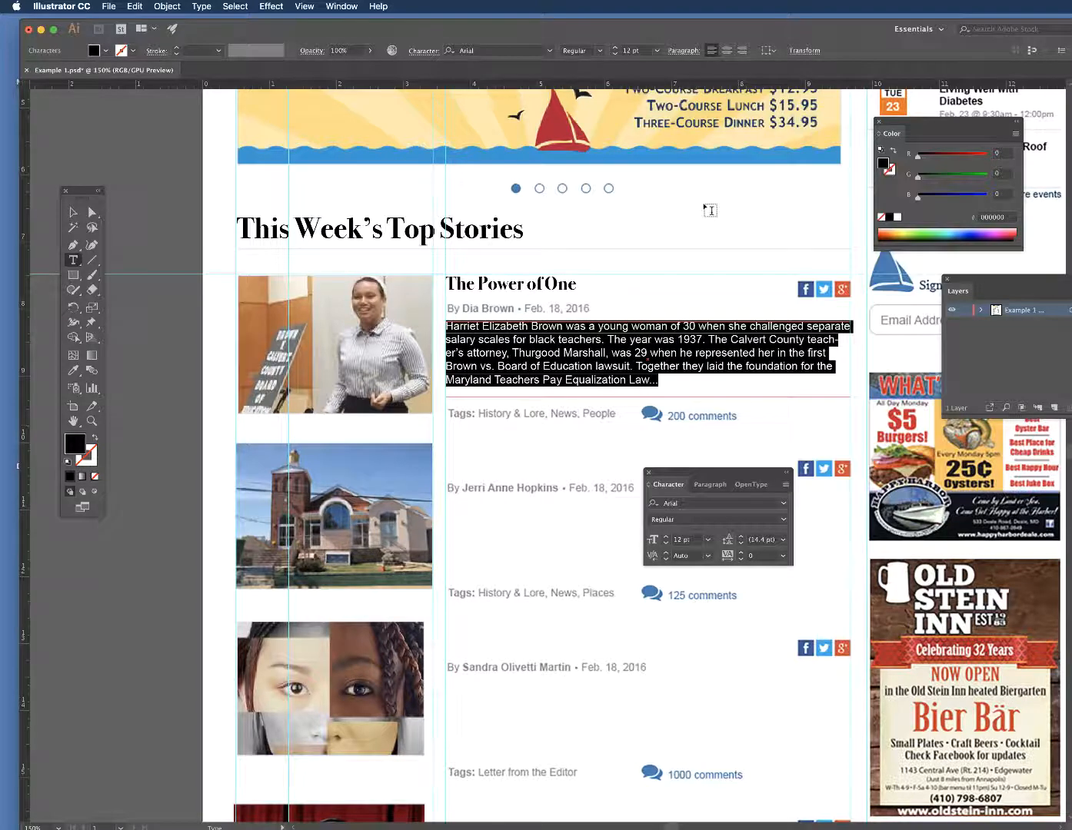
Step: Move the Character settings clear of the stories, switch to Word and copy the headline "Hunting for History in Parole"
left_click(690, 391)
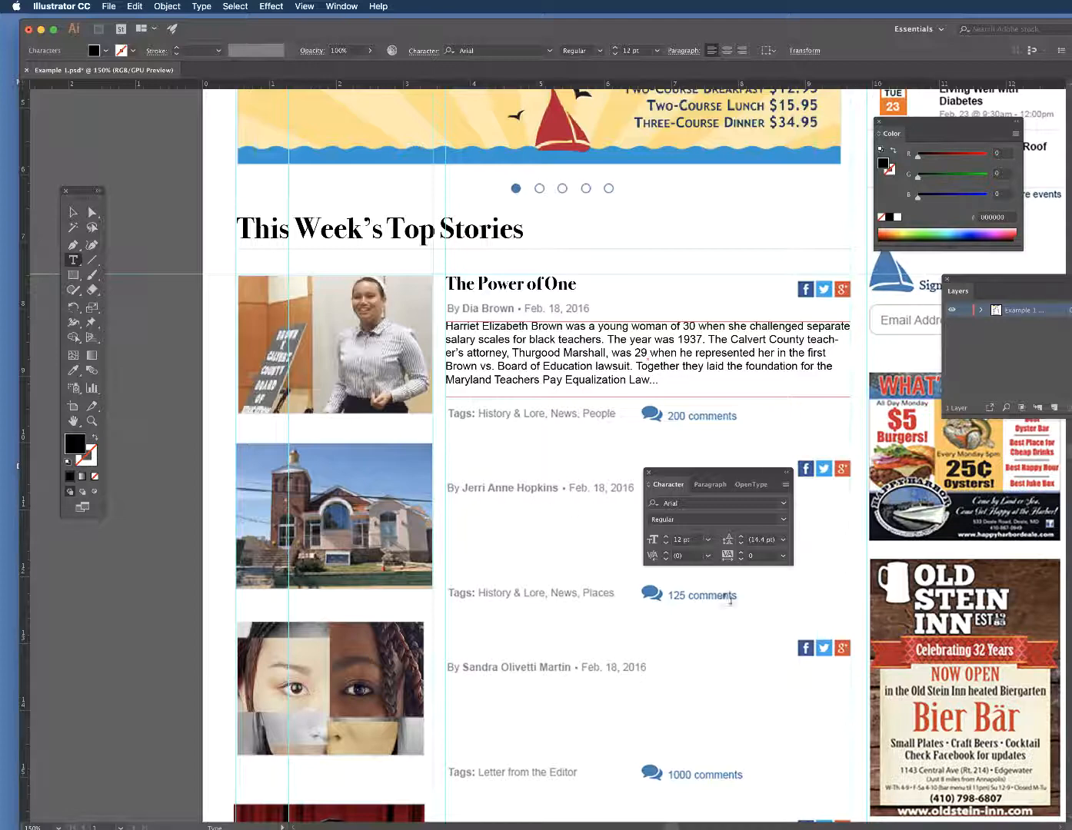
left_click_drag(669, 474, 809, 570)
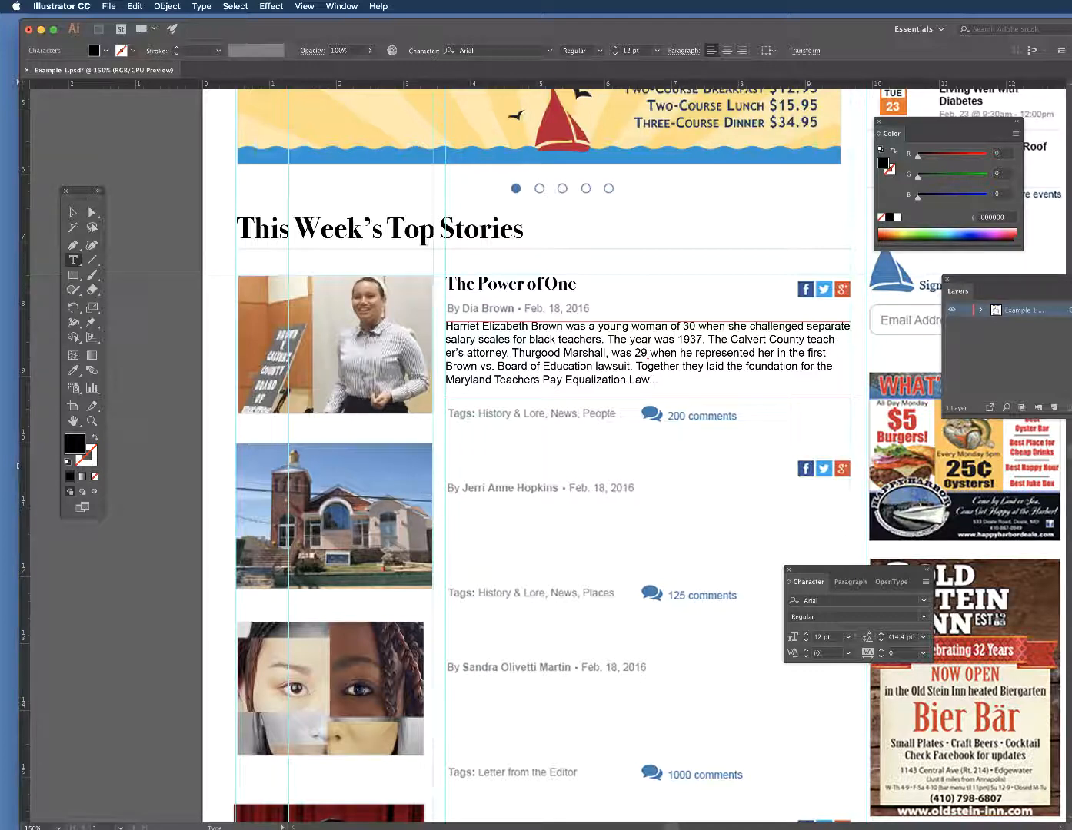
key("super+Tab")
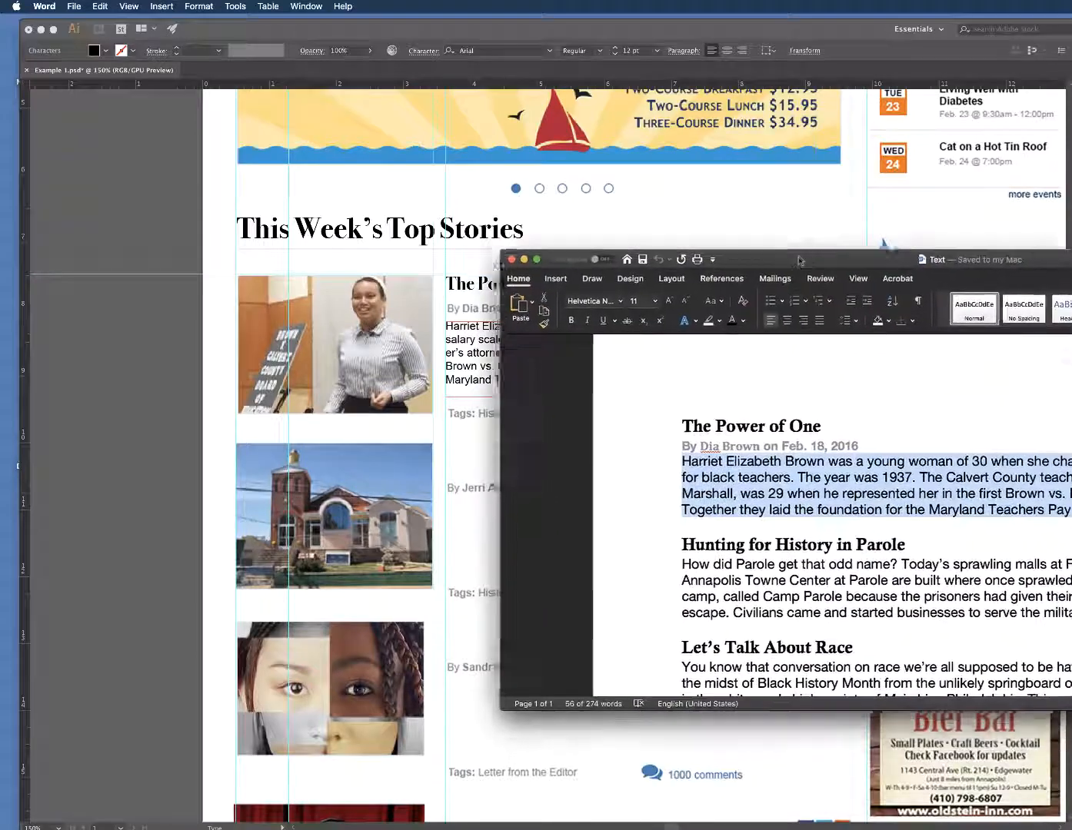
left_click_drag(685, 521, 884, 517)
right_click(846, 513)
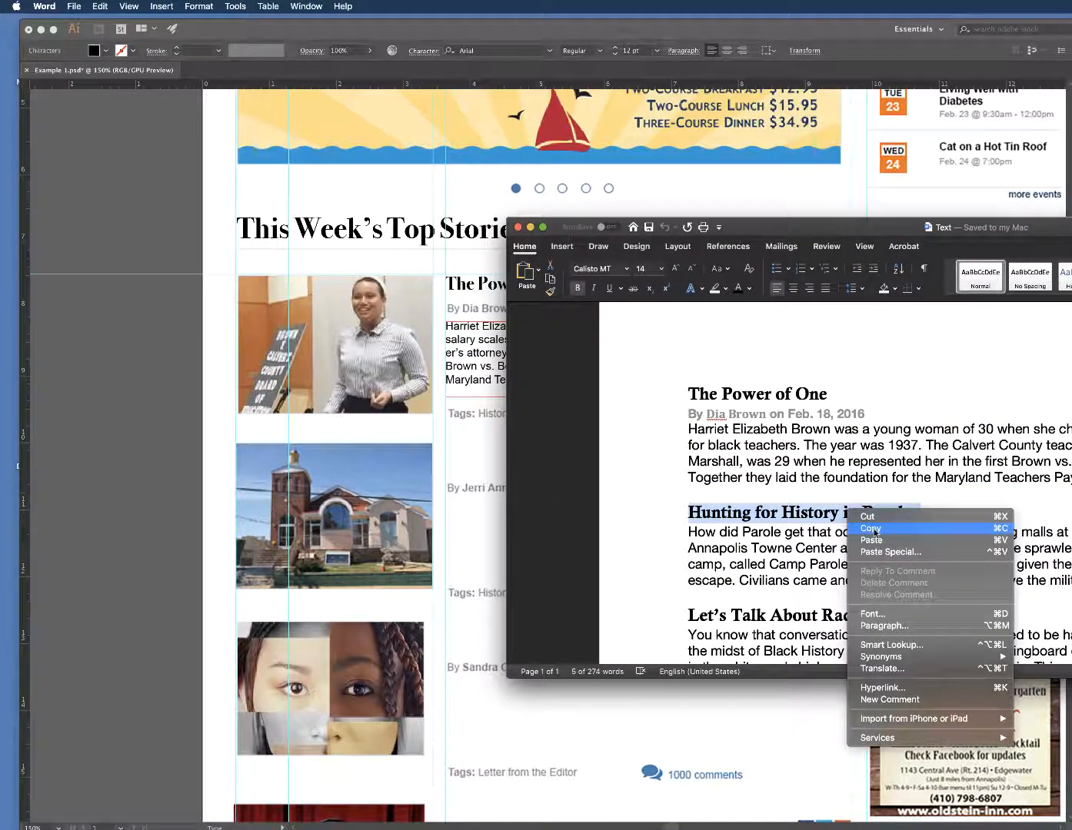
left_click(870, 529)
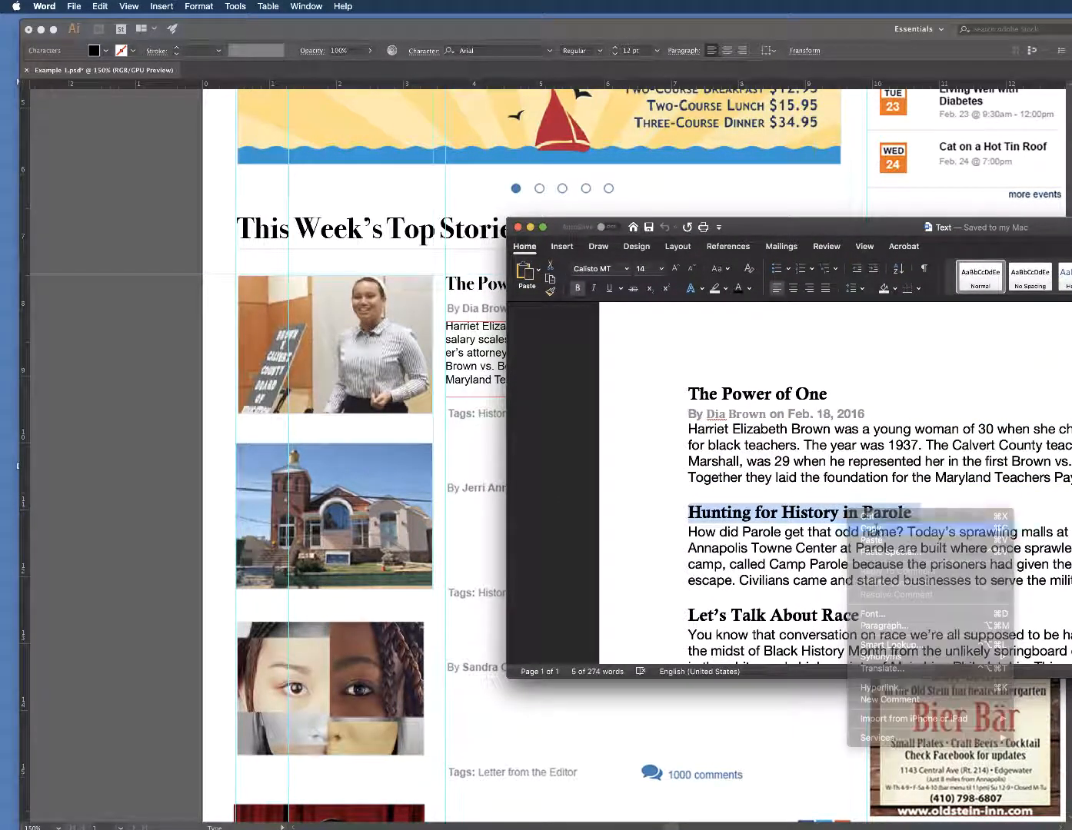
Step: Switch back to Illustrator and paste the copied headline as new point text above the second story's byline
left_click(469, 488)
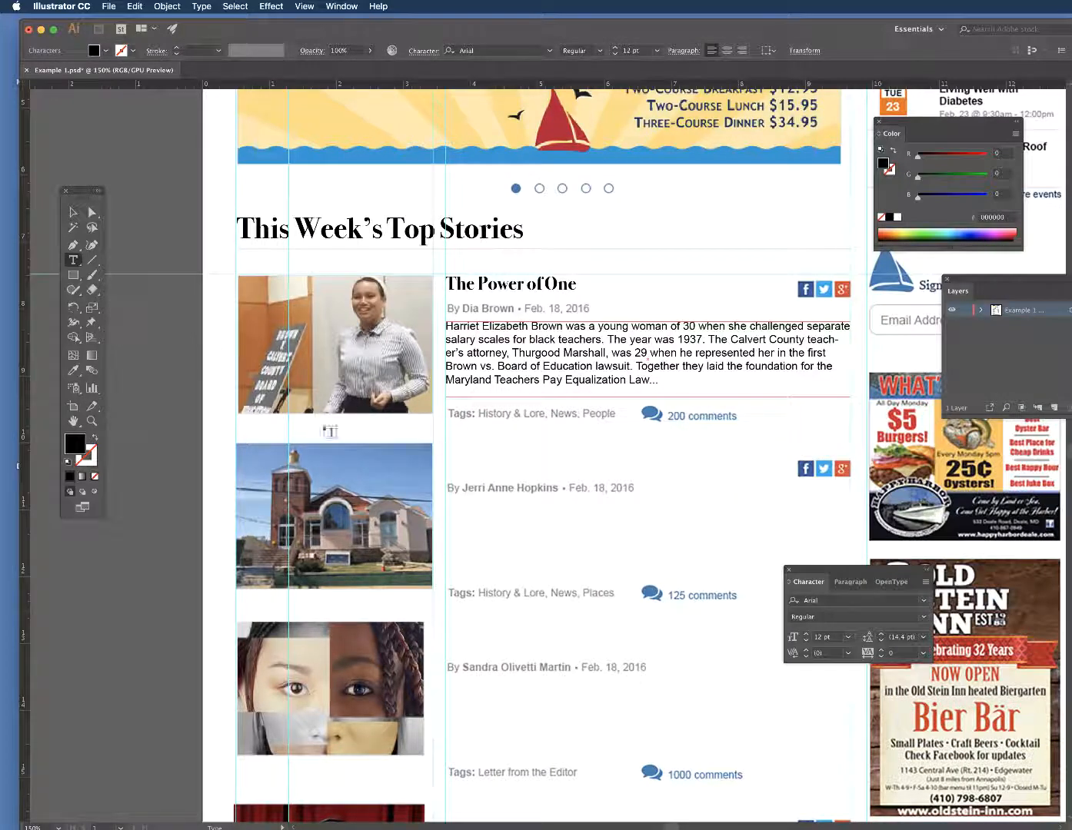
left_click(453, 453)
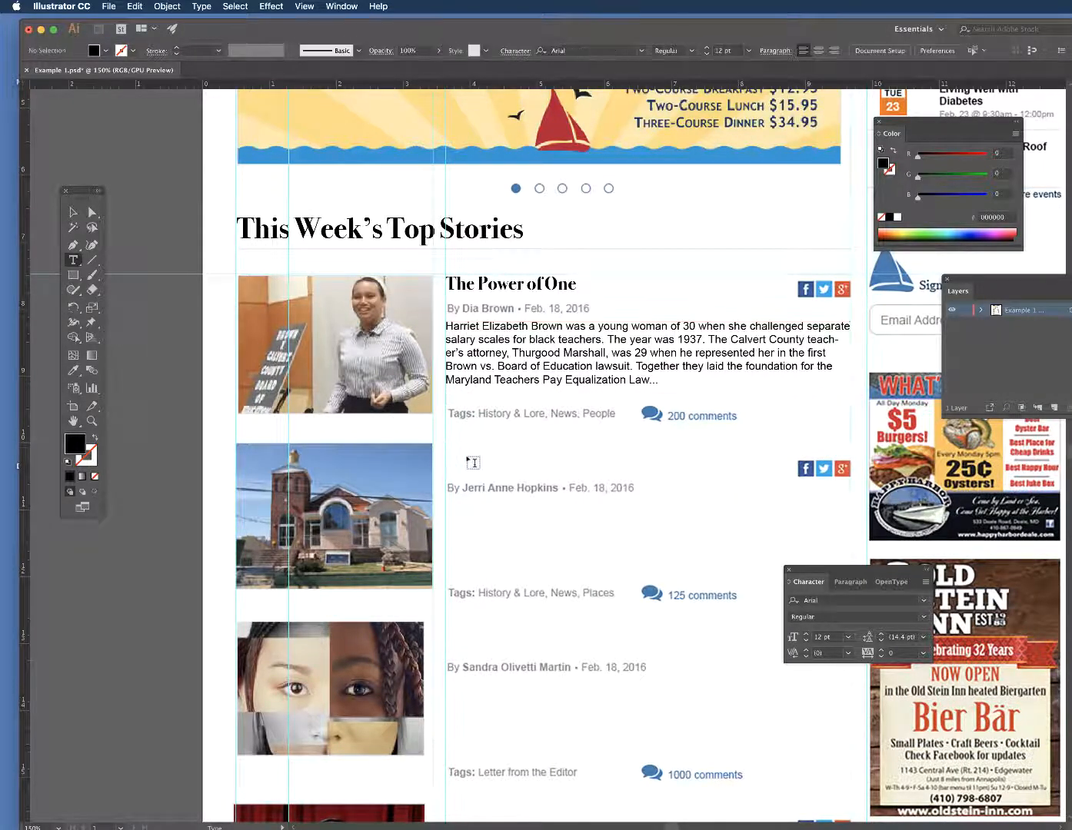
right_click(452, 449)
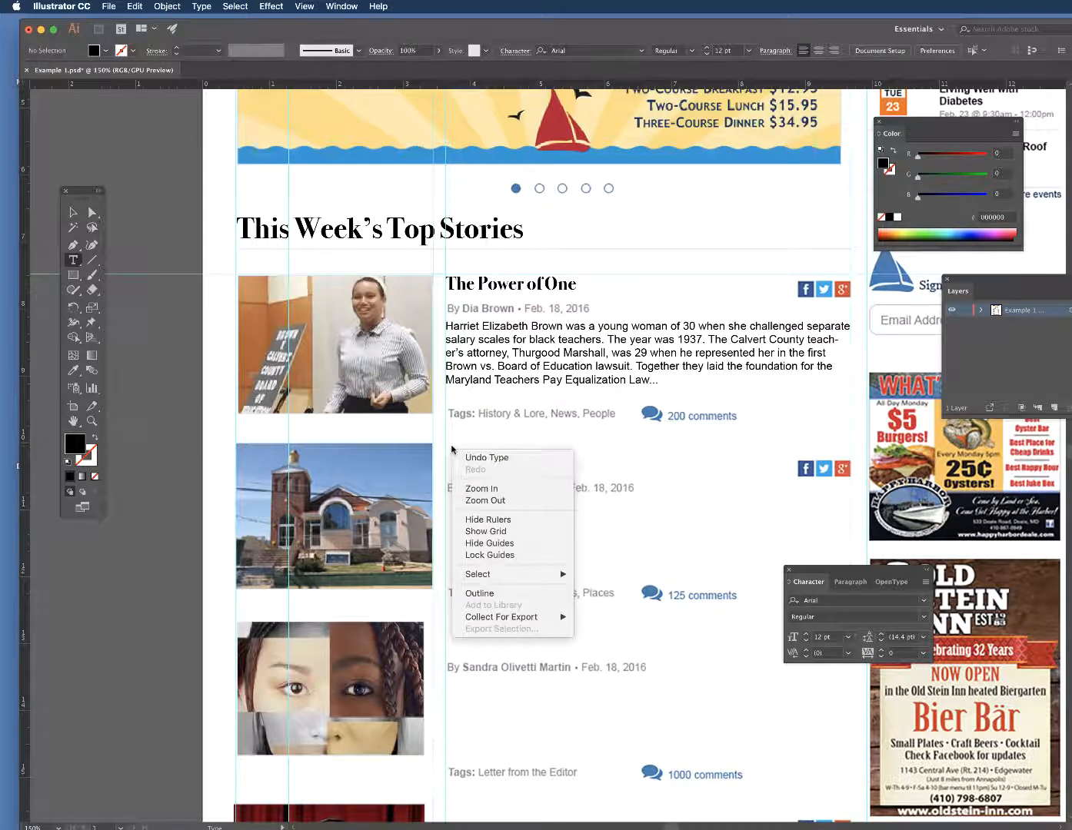
left_click(453, 449)
left_click(449, 449)
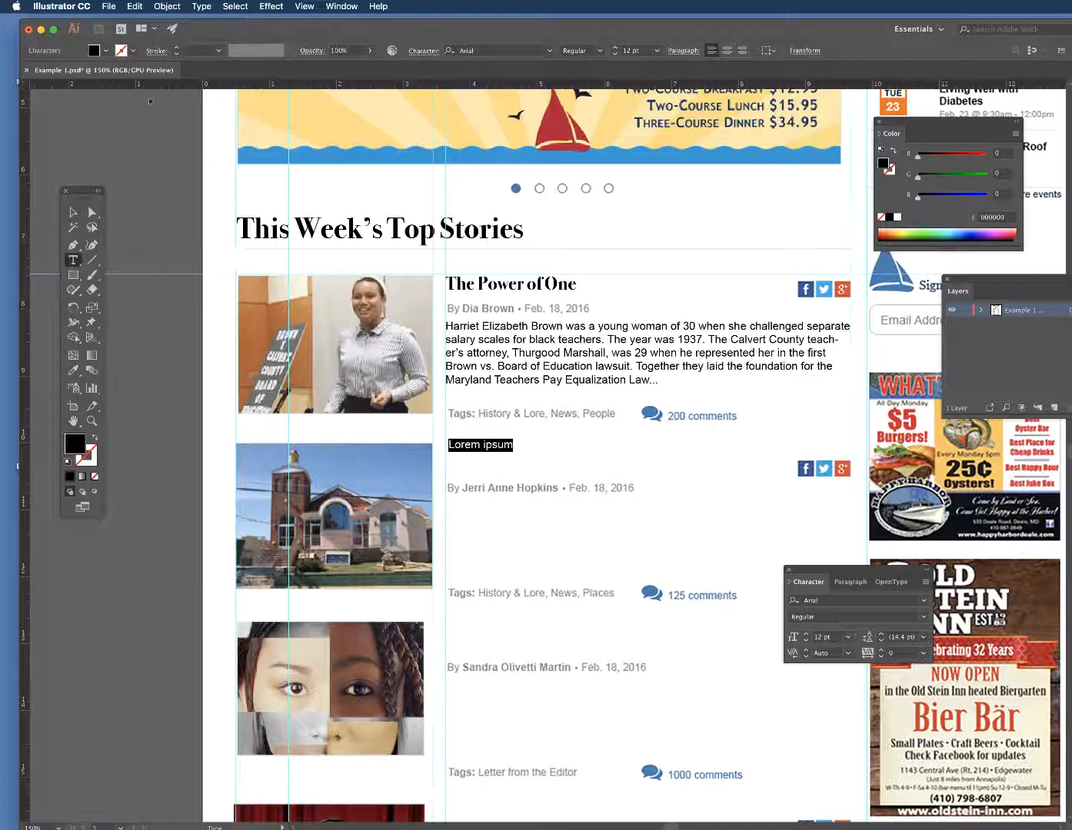
left_click(134, 7)
left_click(155, 75)
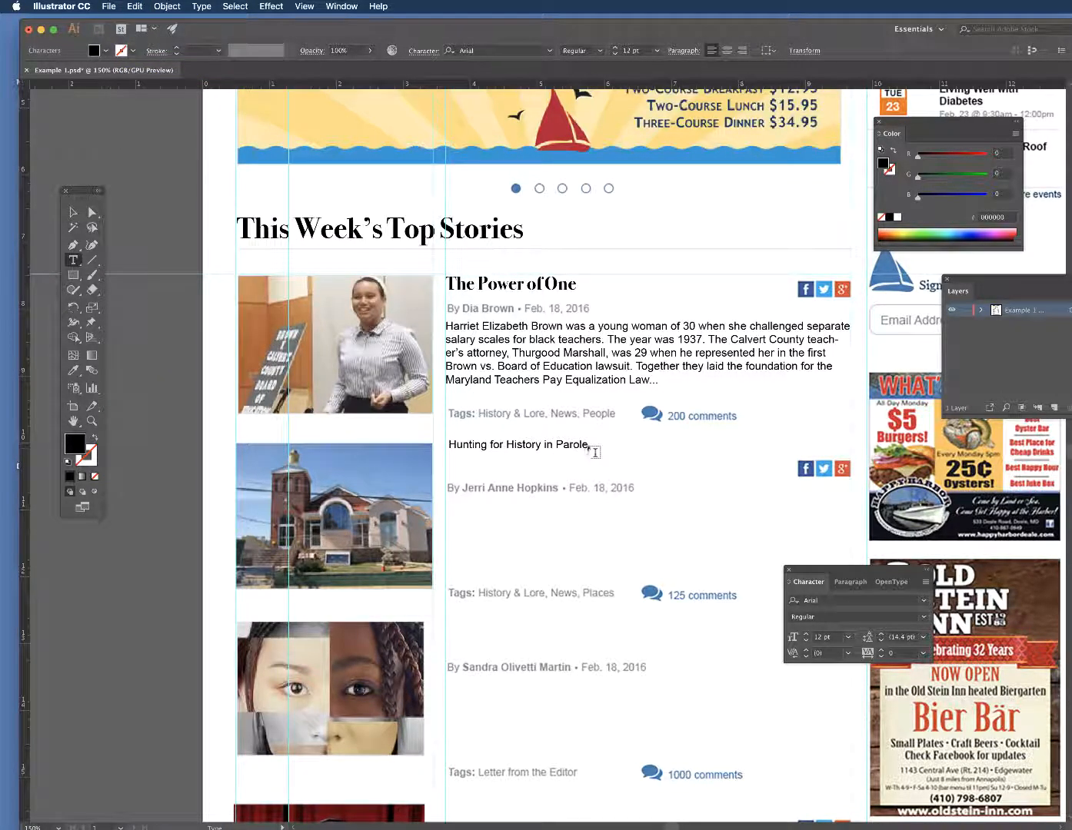
Step: Select the whole "Hunting for History in Parole" headline and set its font to Bodoni 72
scroll(598, 452, "left", 1)
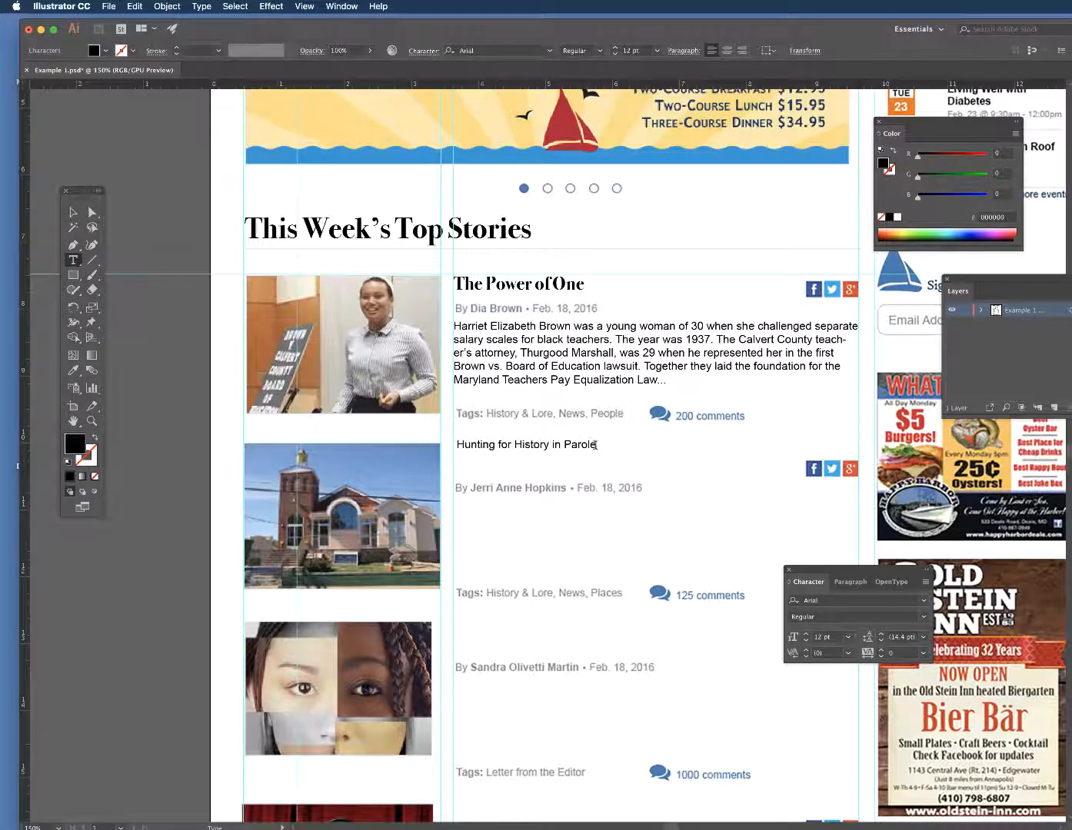
left_click_drag(597, 446, 450, 448)
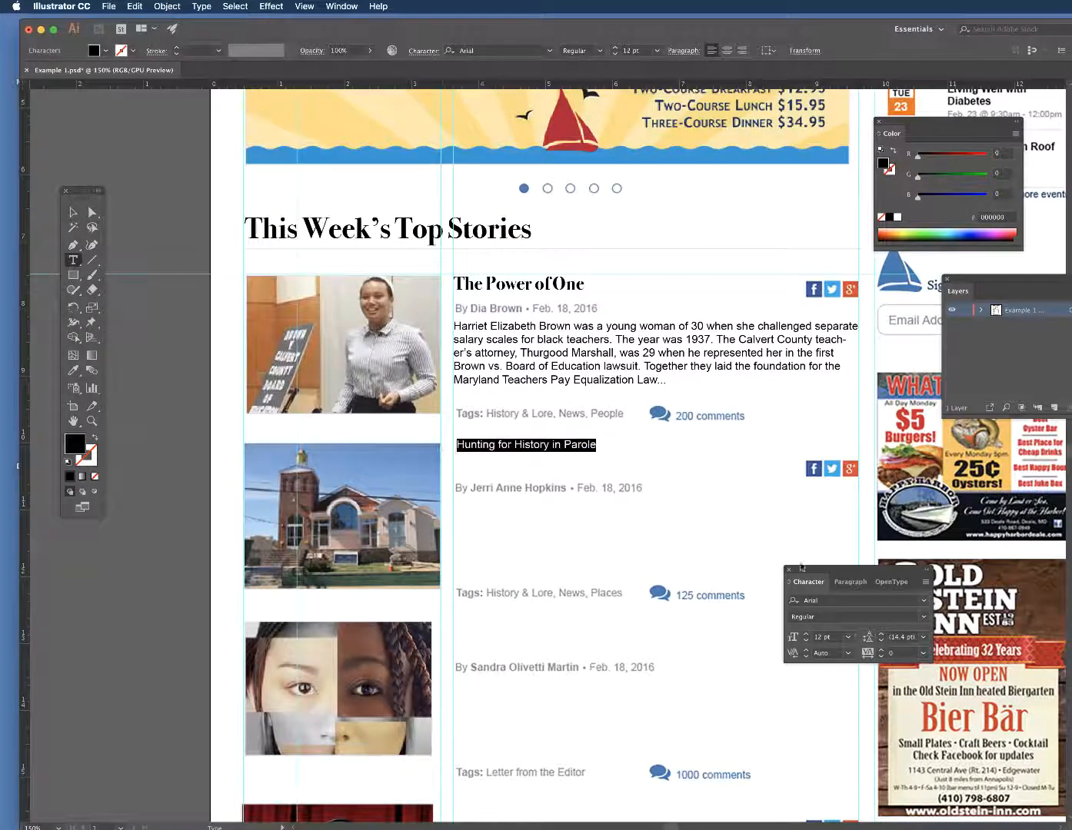
left_click(924, 603)
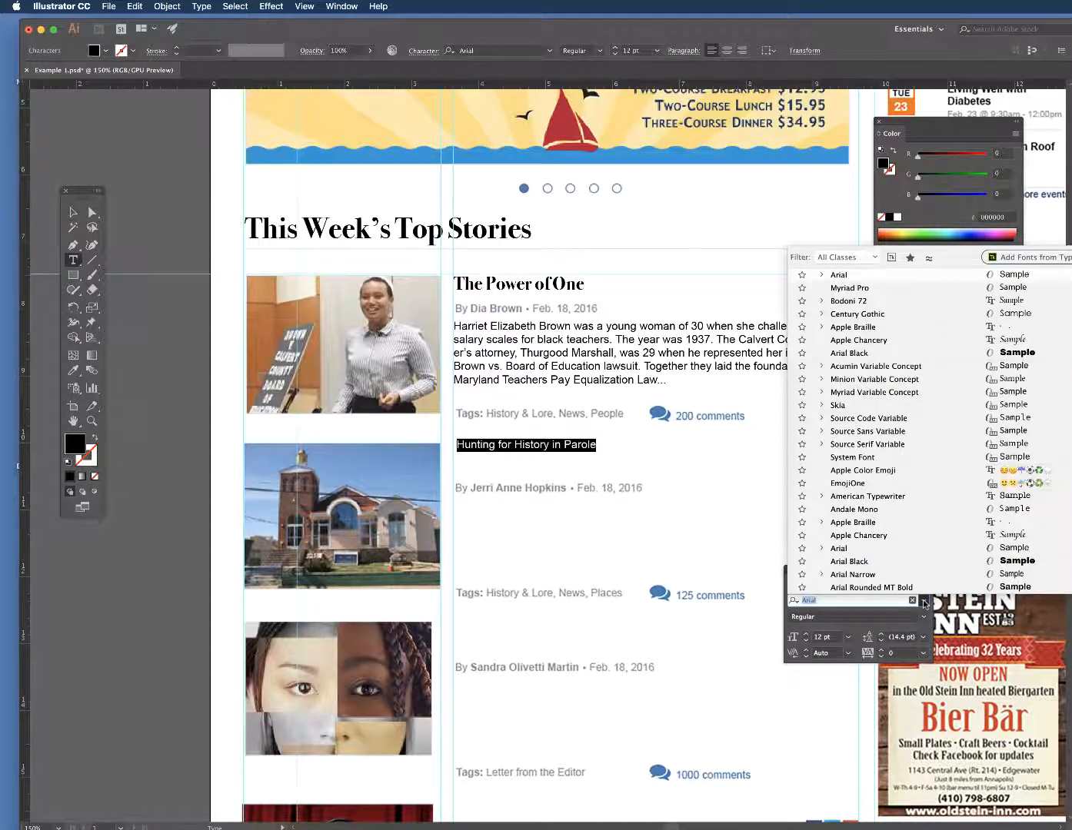
left_click(850, 304)
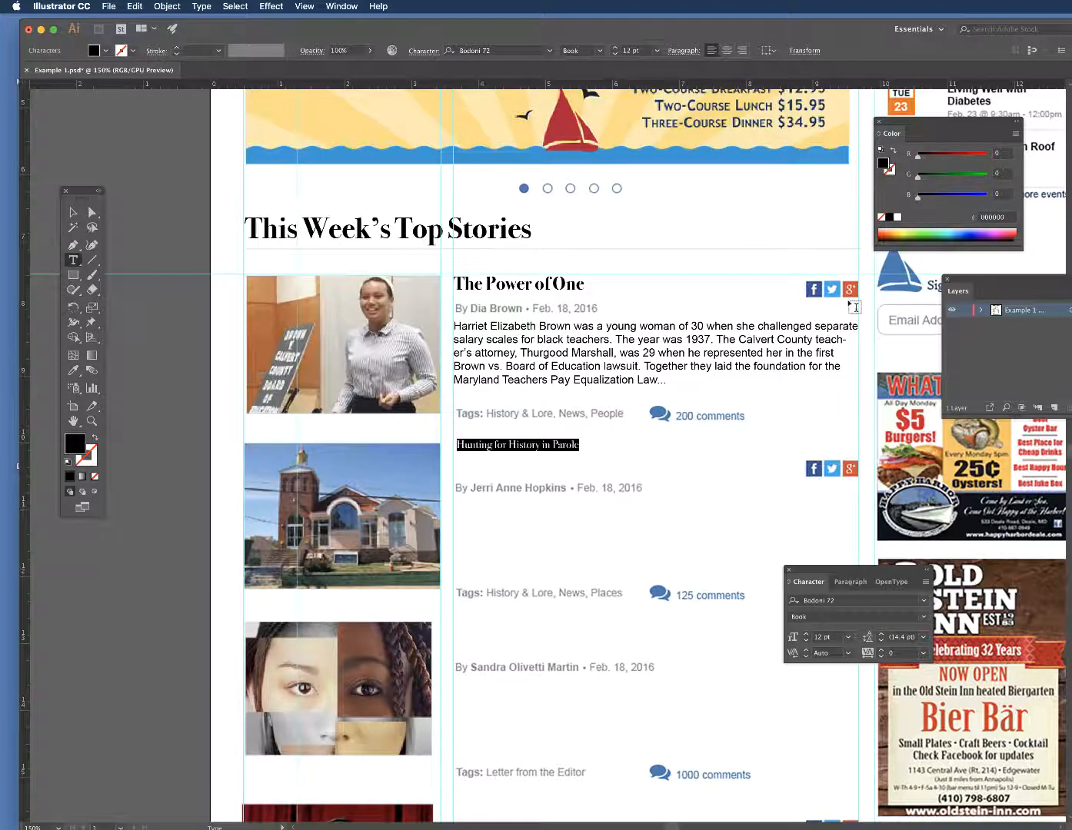
Step: Check the first story's title formatting and match it on the second headline with 20 pt size and Bold style
left_click(521, 285)
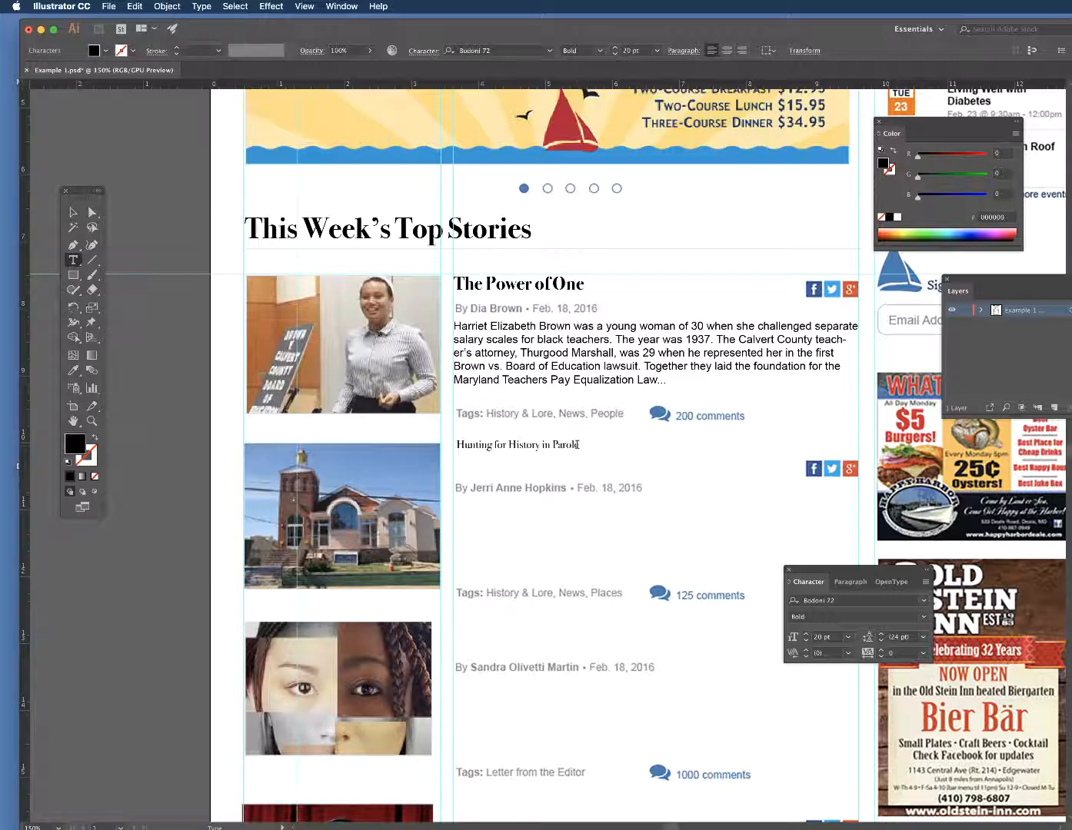
left_click_drag(578, 446, 453, 444)
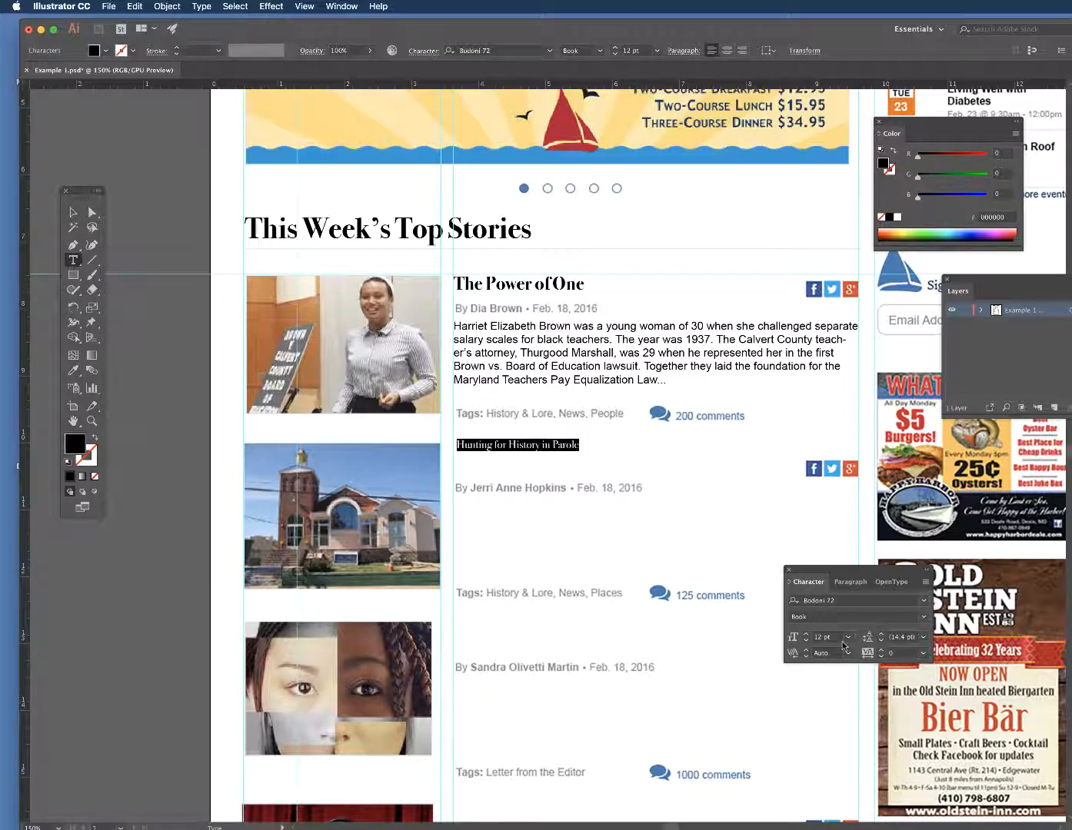
left_click(804, 634)
left_click(804, 634)
left_click(804, 635)
left_click(805, 635)
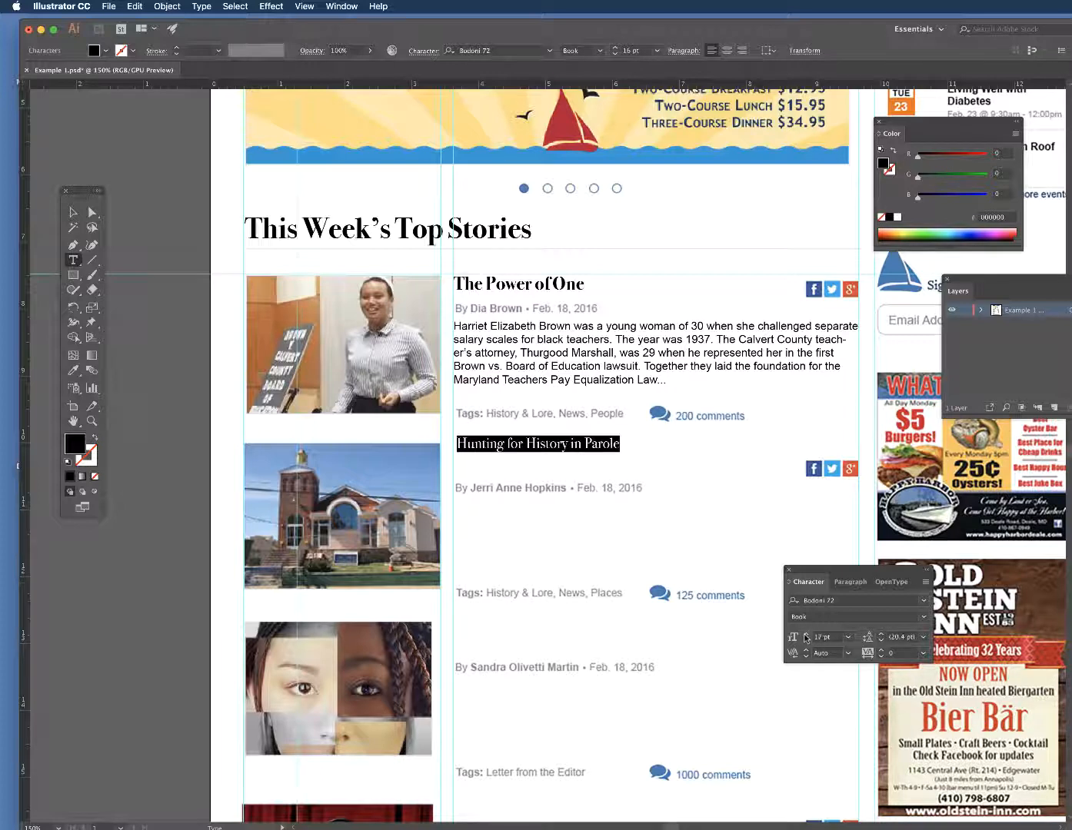
left_click(805, 635)
left_click(805, 634)
left_click(805, 634)
left_click(805, 634)
left_click(805, 634)
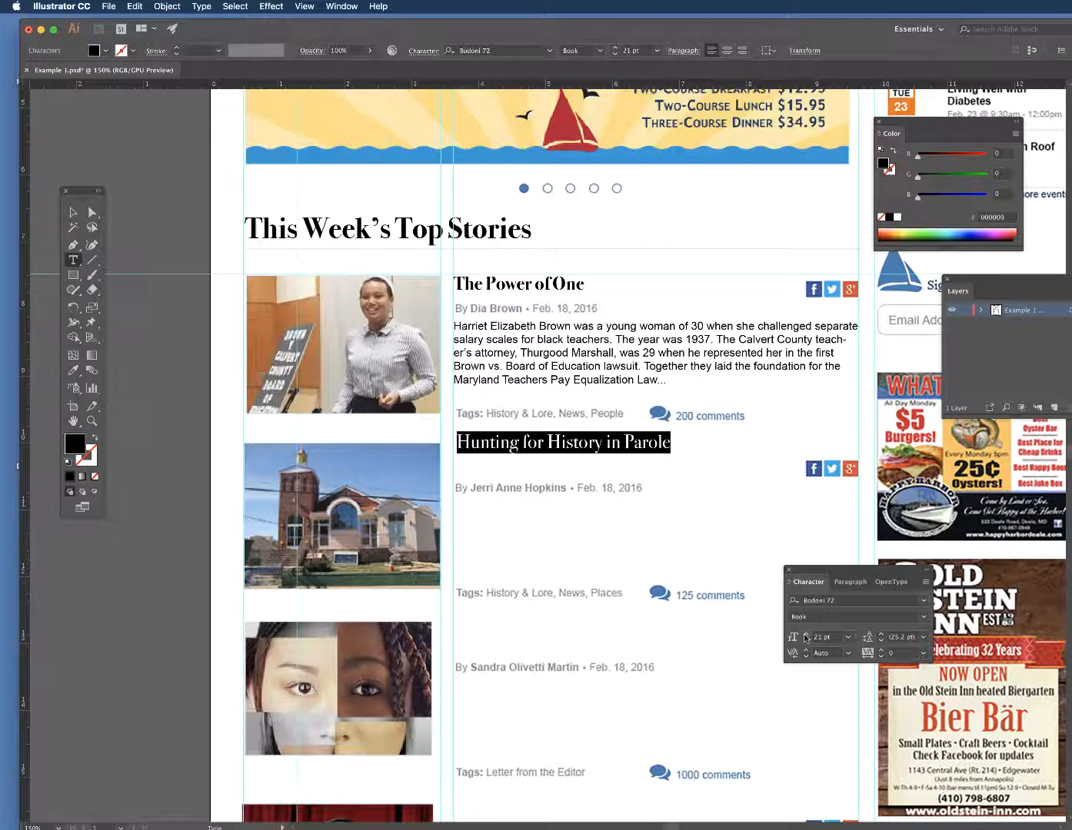
left_click(805, 642)
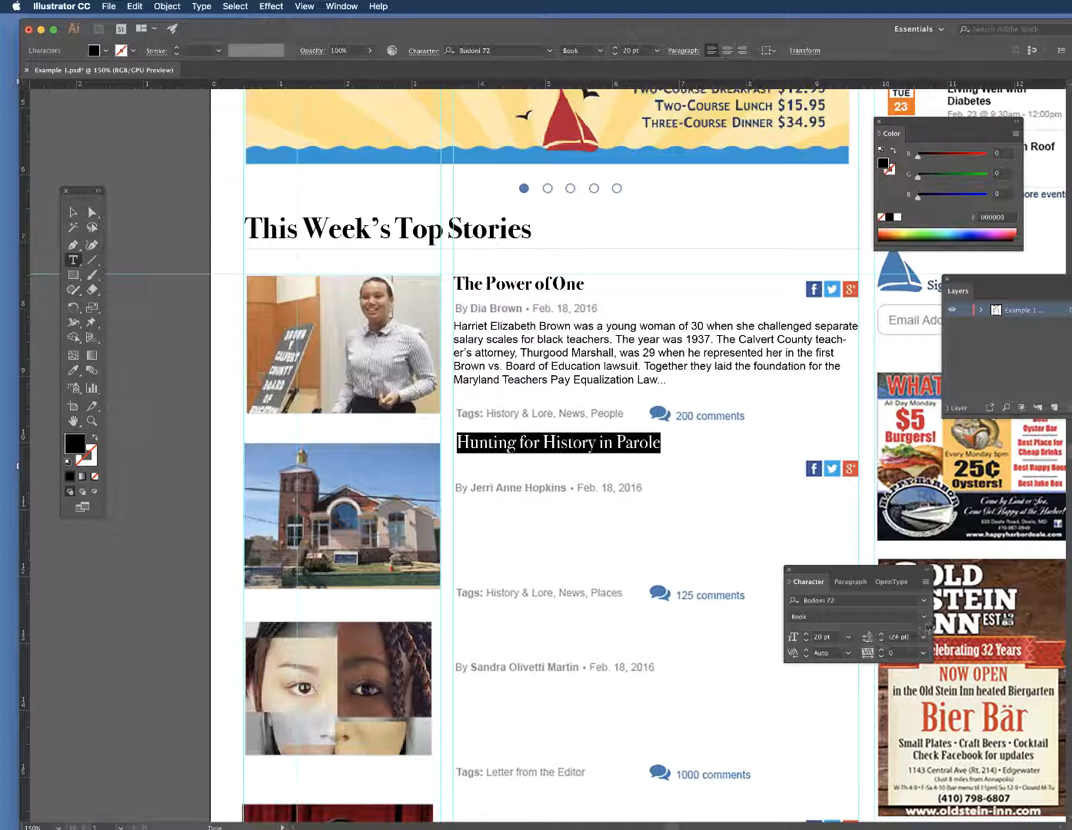
left_click(924, 619)
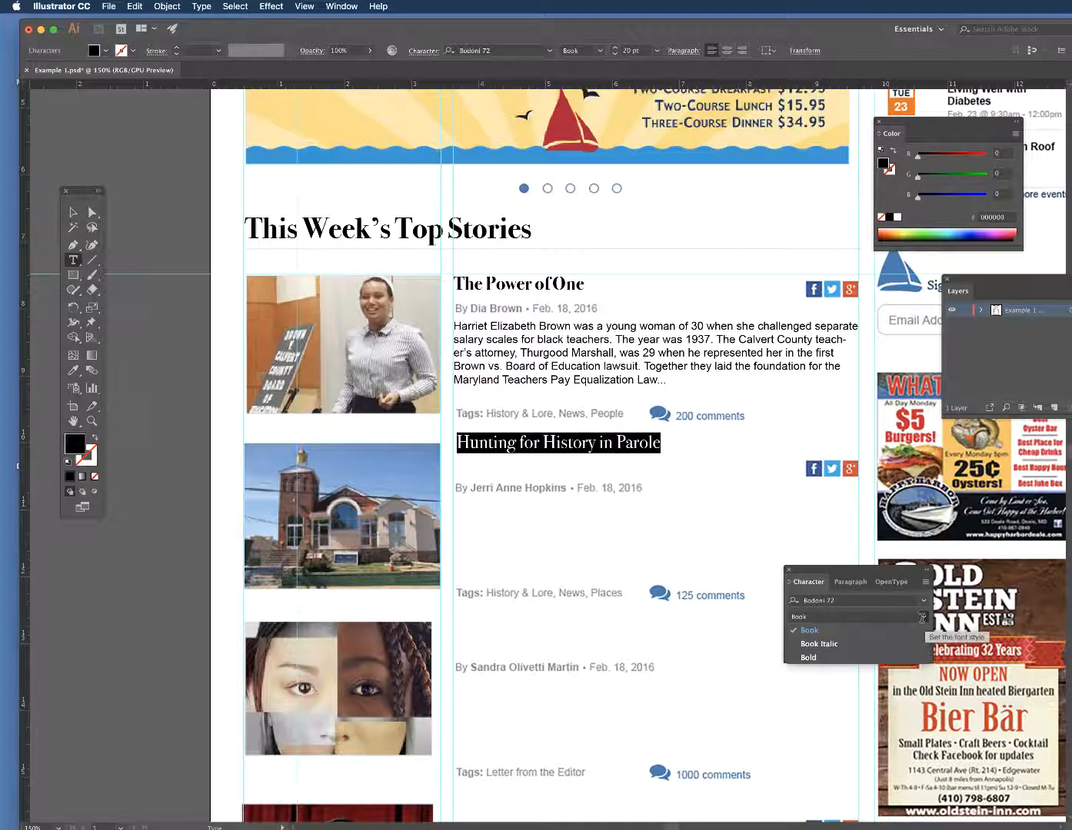
left_click(862, 658)
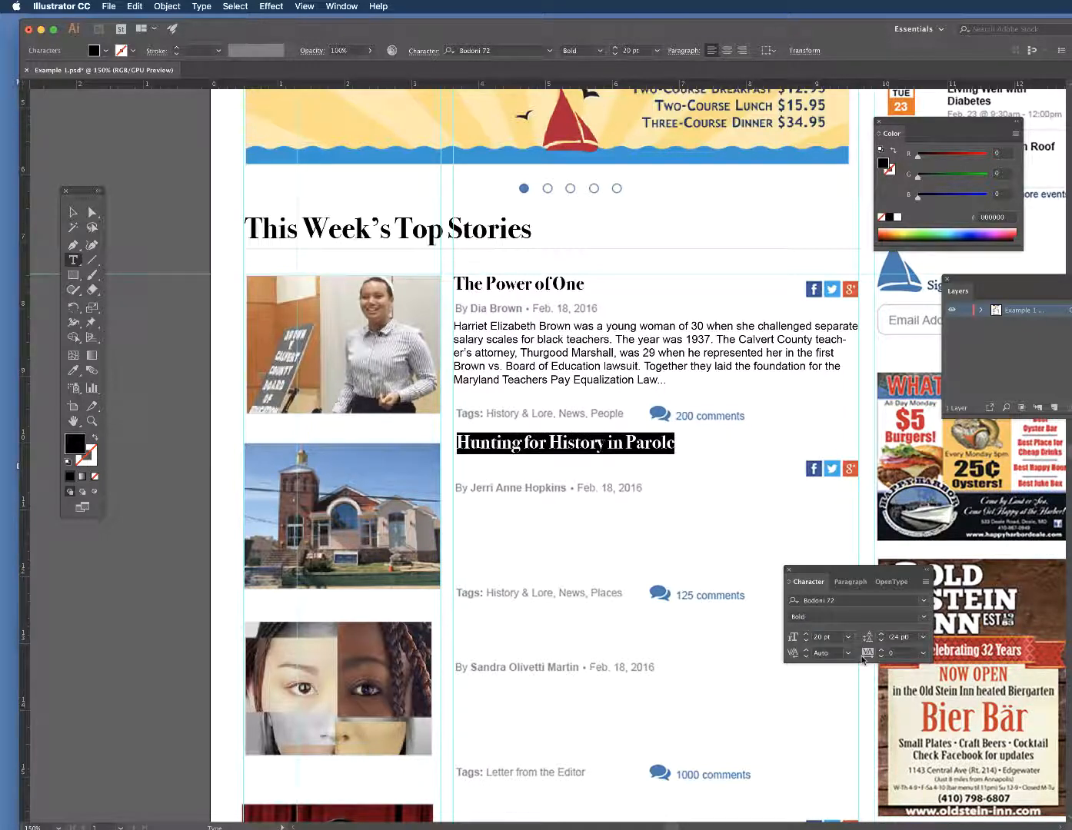
Step: Nudge the second story's headline down until its upper edge is about level with the top of the church photo
left_click(72, 212)
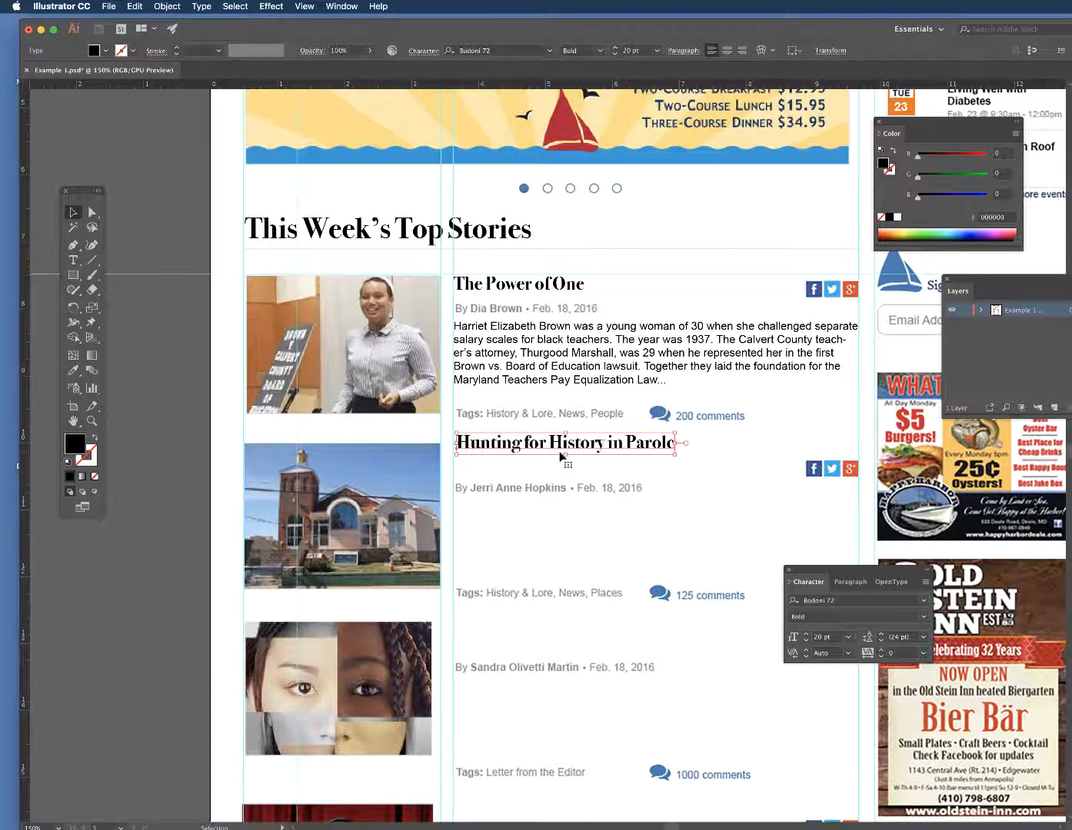
key("Down")
key("Down")
key("Down")
key("Down")
key("Down")
key("Down")
key("Down")
key("Down")
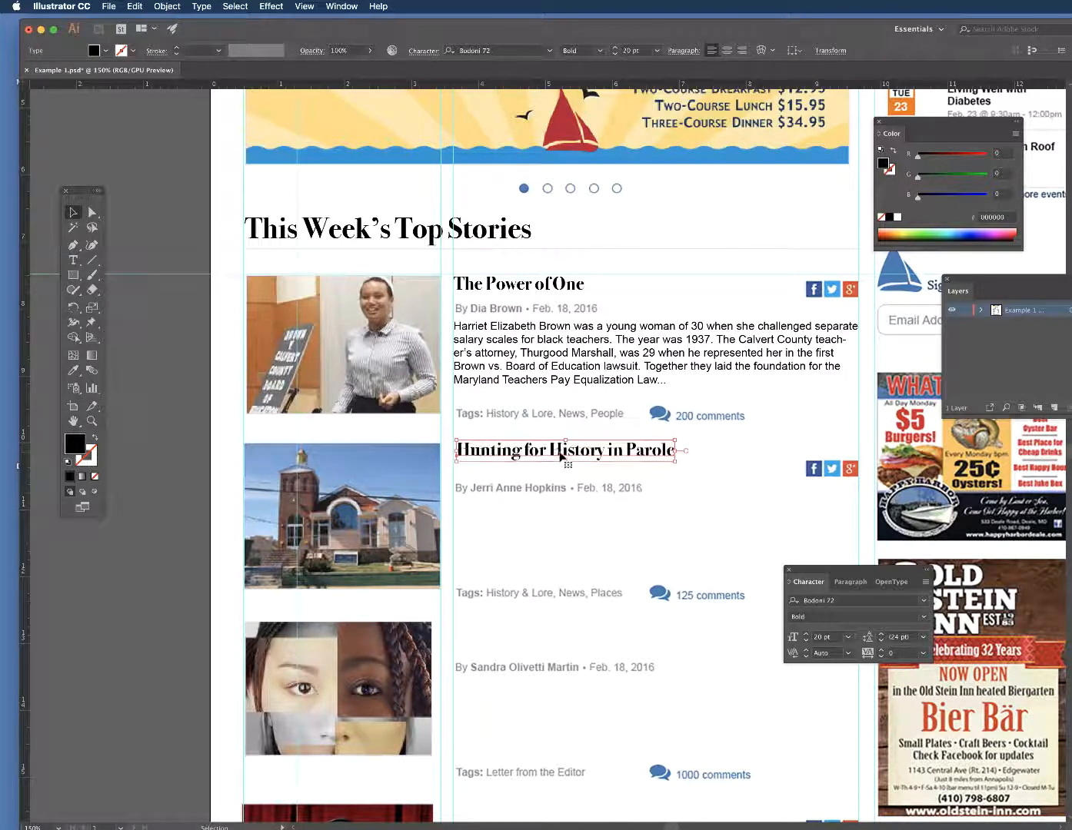
key("Down")
key("Down")
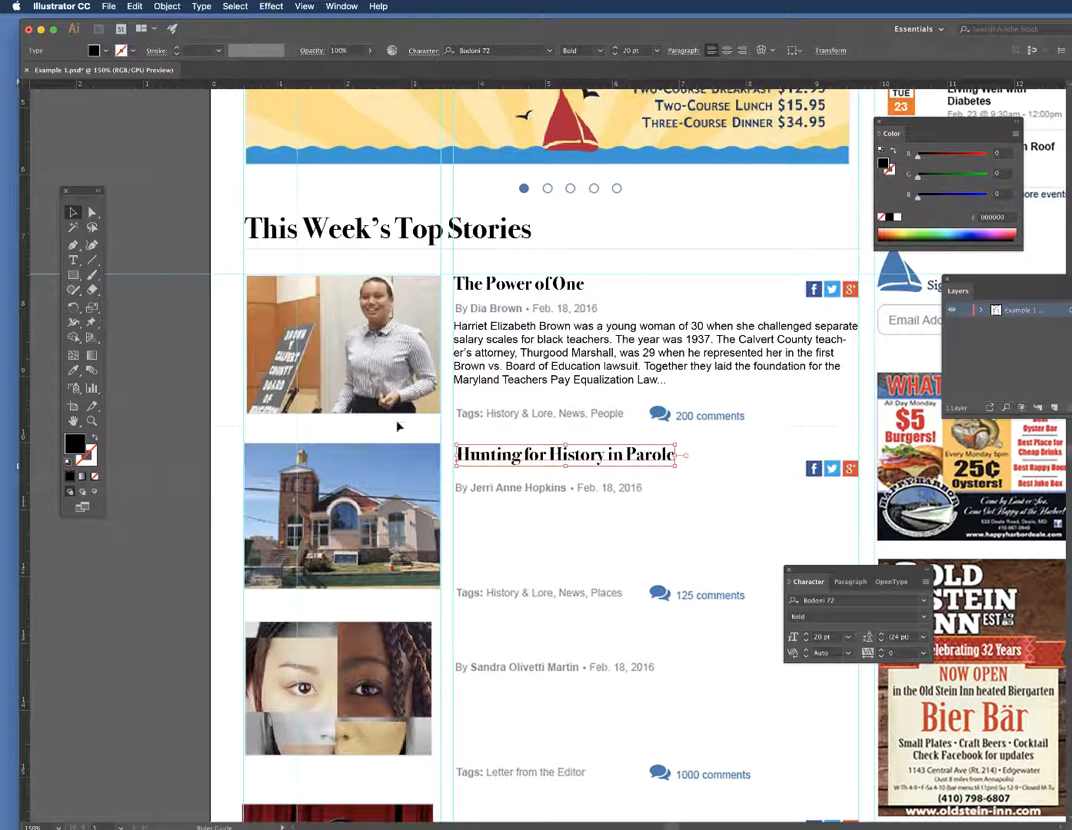
Step: Place a horizontal guide along the church photo's top edge and nudge the second headline left to the text column's guide
left_click(399, 444)
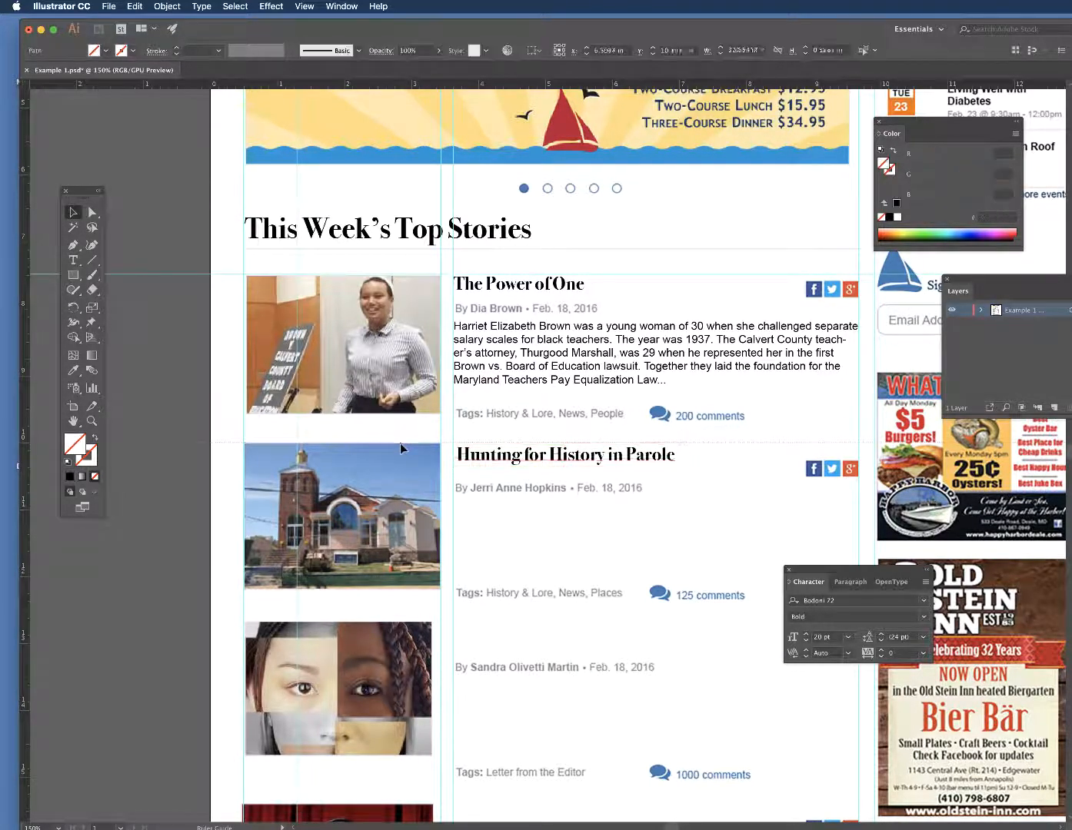
left_click(578, 465)
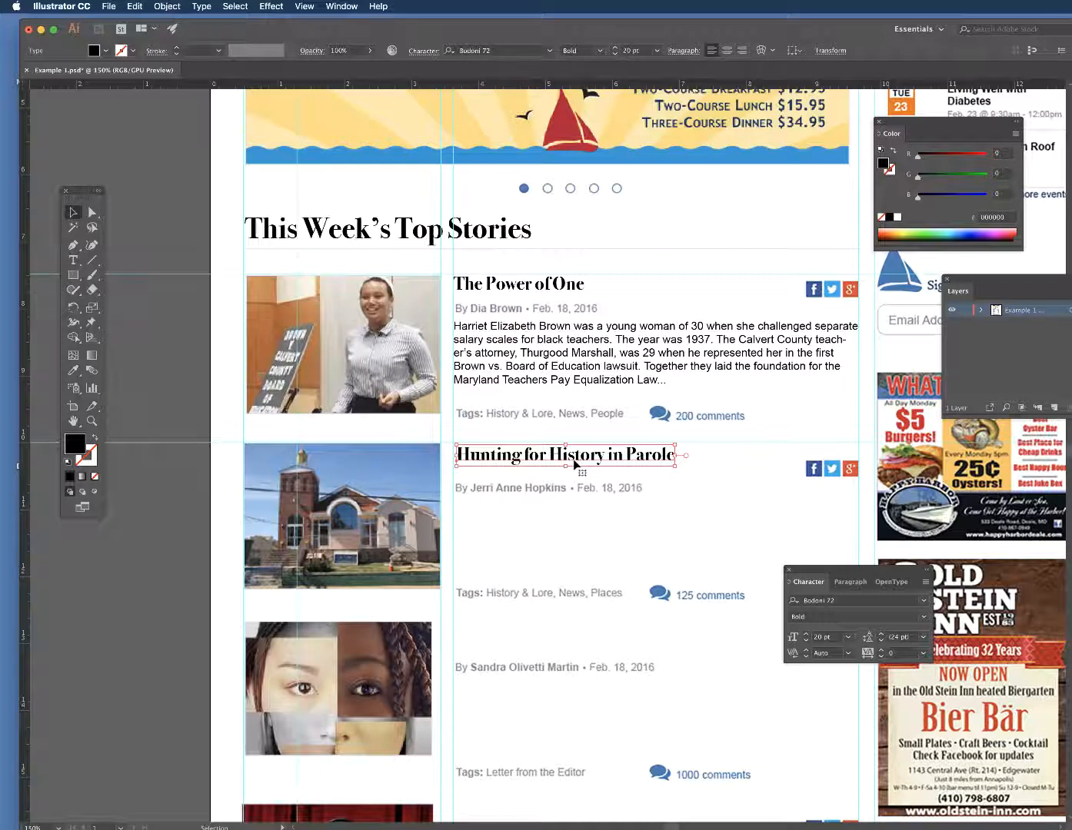
key("Left")
key("Left")
key("Left")
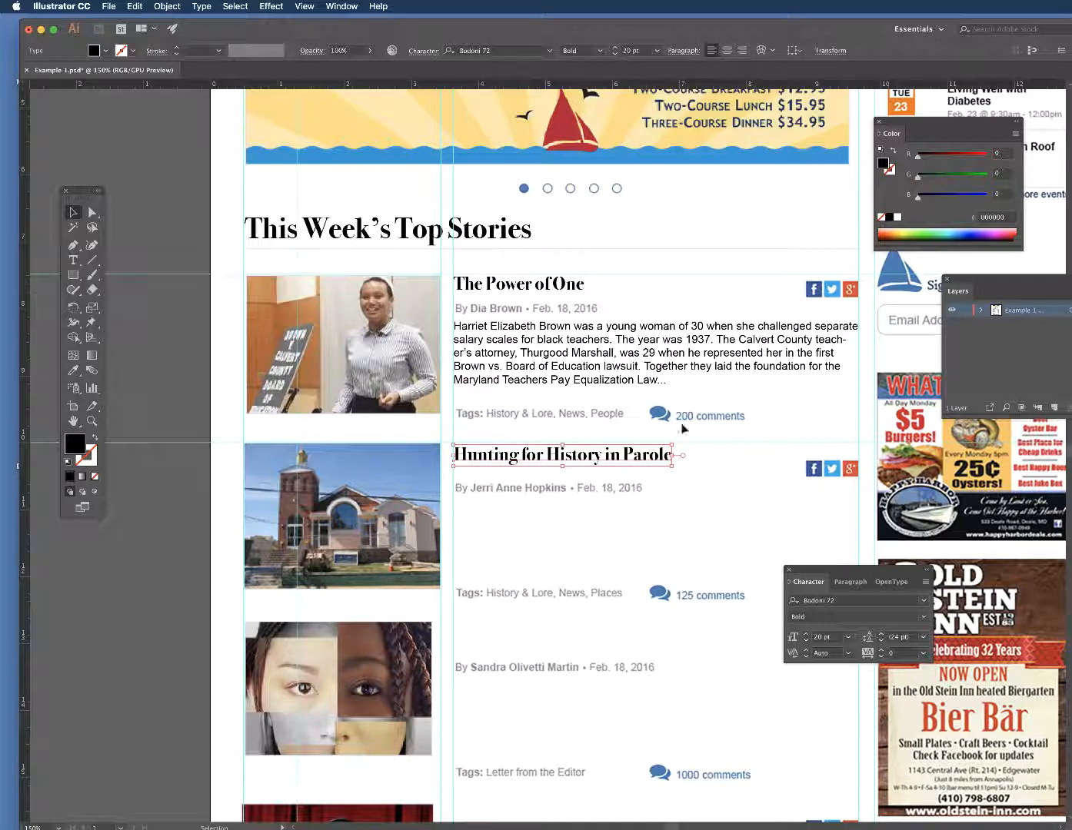
Step: Switch to Word and copy the full paragraph under "Hunting for History in Parole"
key("super+Tab")
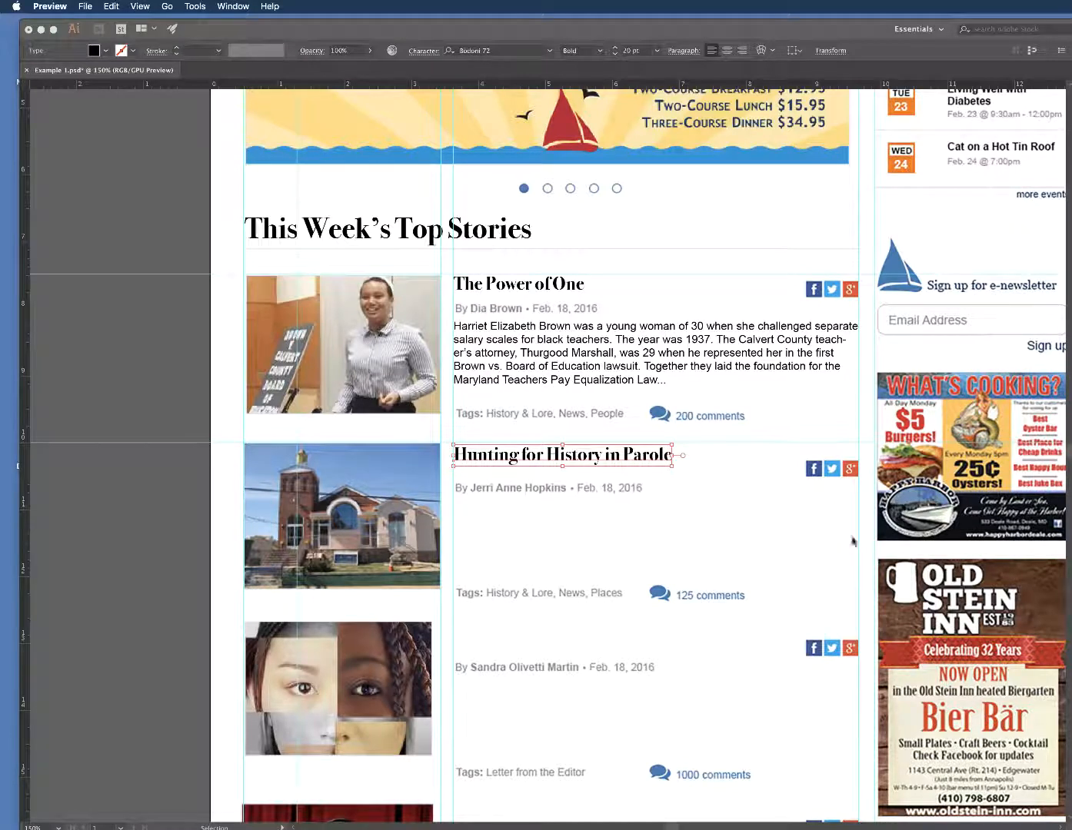
left_click(621, 541)
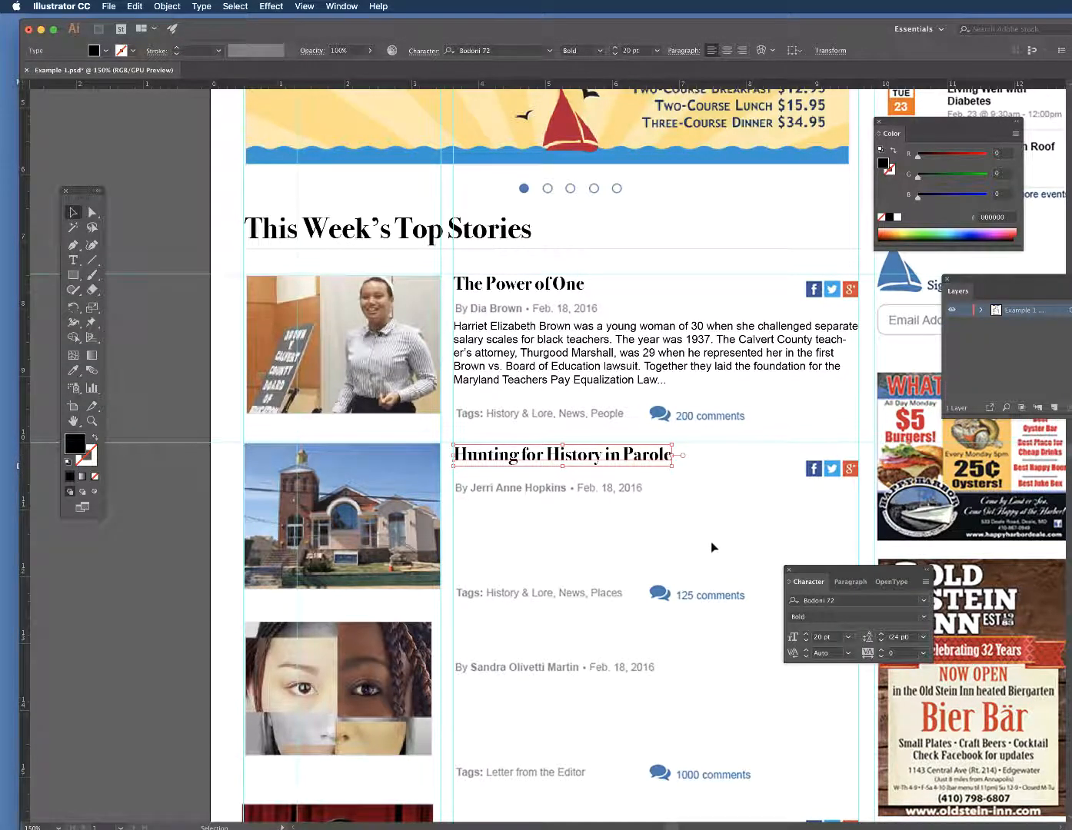
scroll(709, 540, "down", 3)
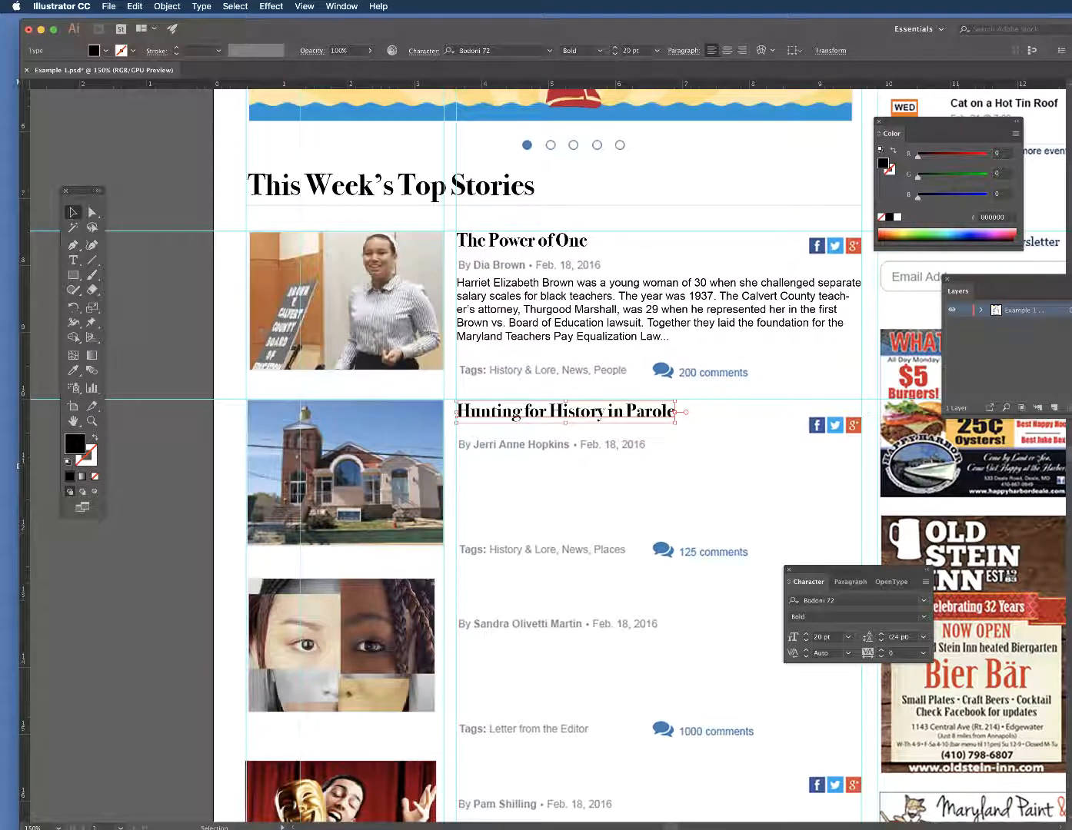
key("super+Tab")
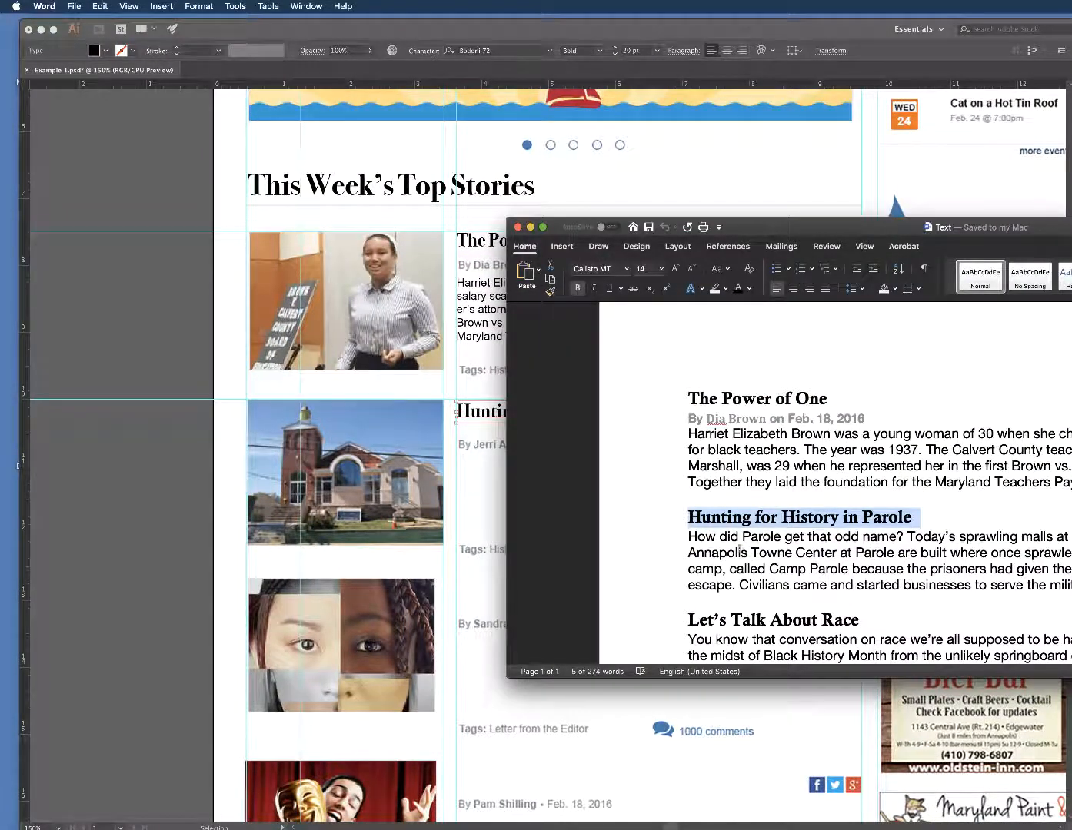
left_click_drag(688, 537, 1068, 586)
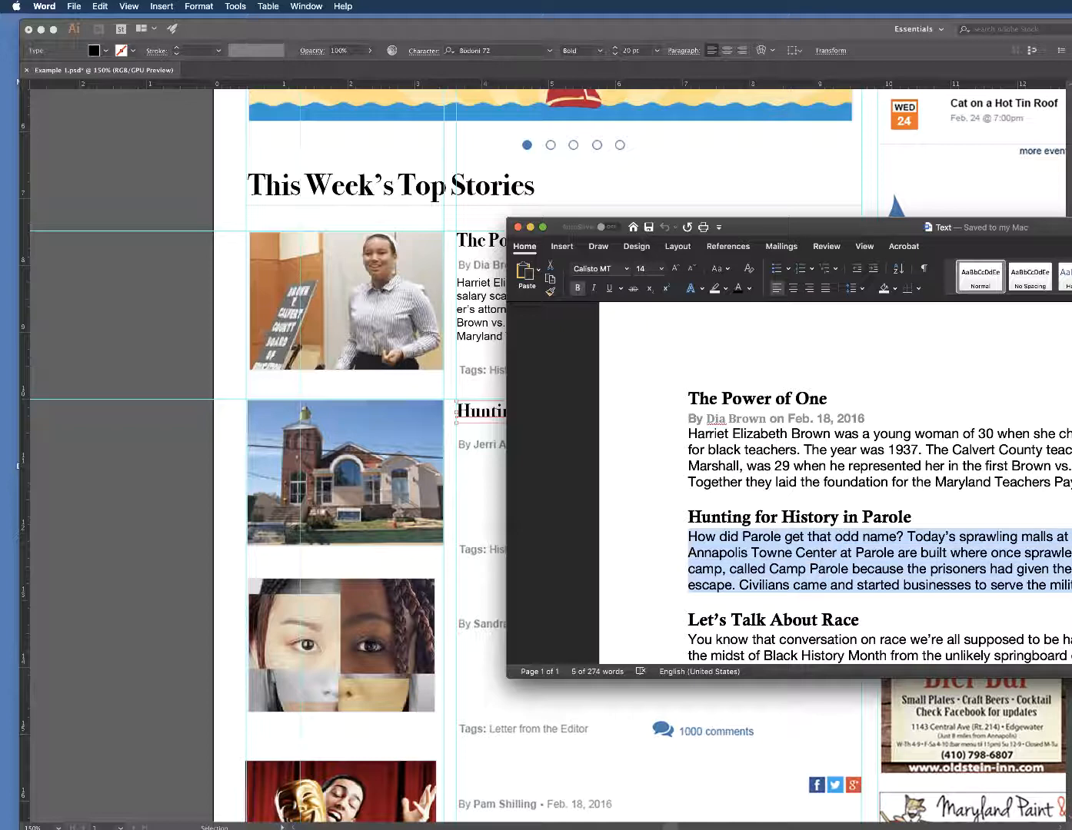
right_click(885, 566)
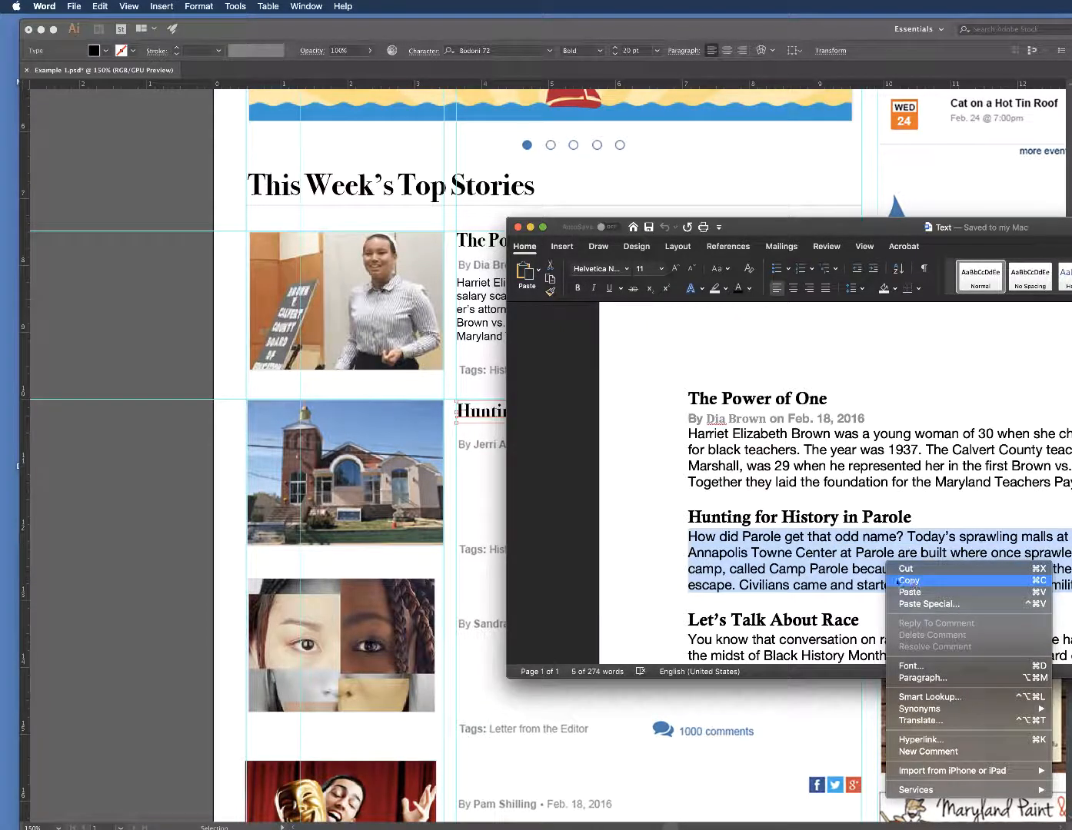
left_click(897, 581)
Step: Return to Illustrator, draw a text area below the second story's byline, and paste the copied Parole paragraph into it
left_click(481, 501)
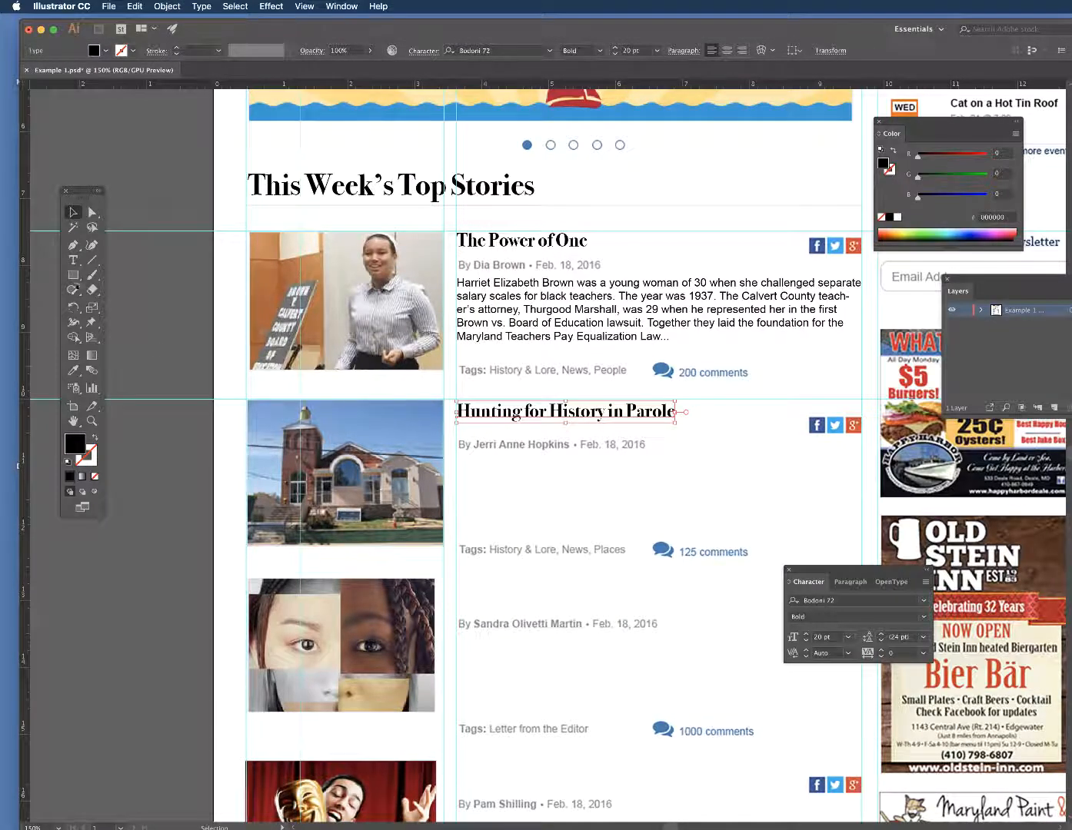
left_click(73, 260)
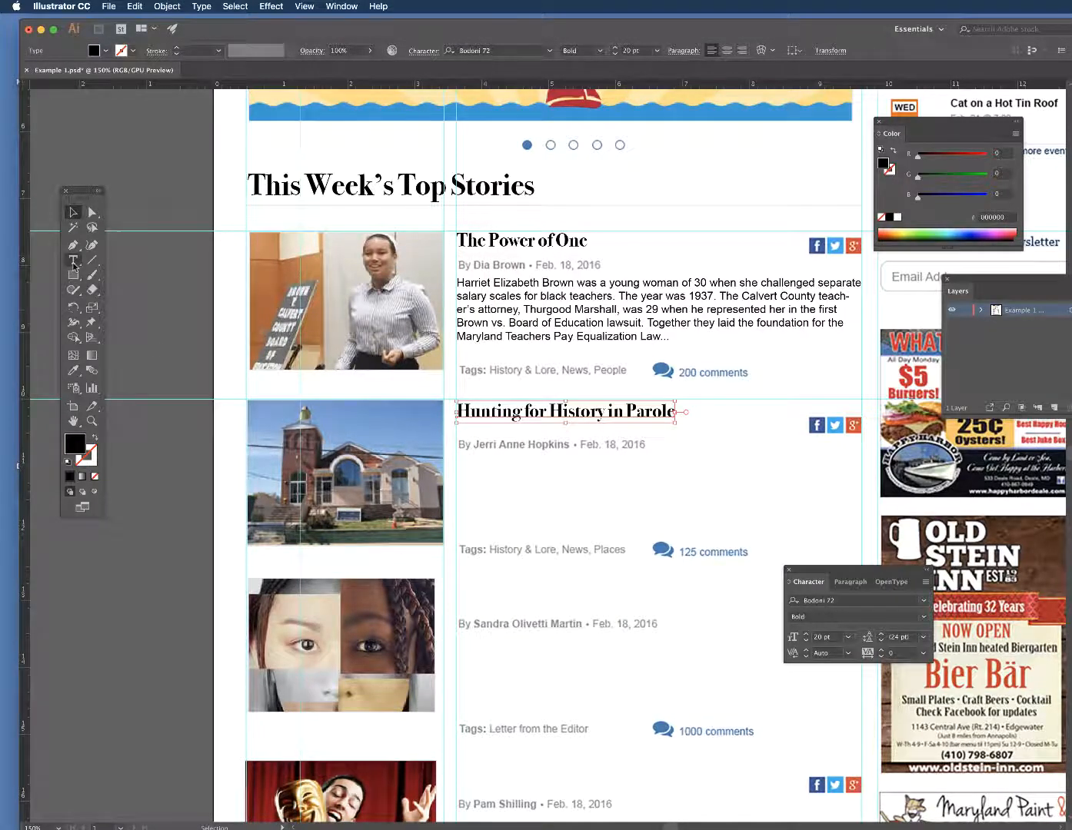
left_click_drag(457, 456, 860, 535)
right_click(459, 464)
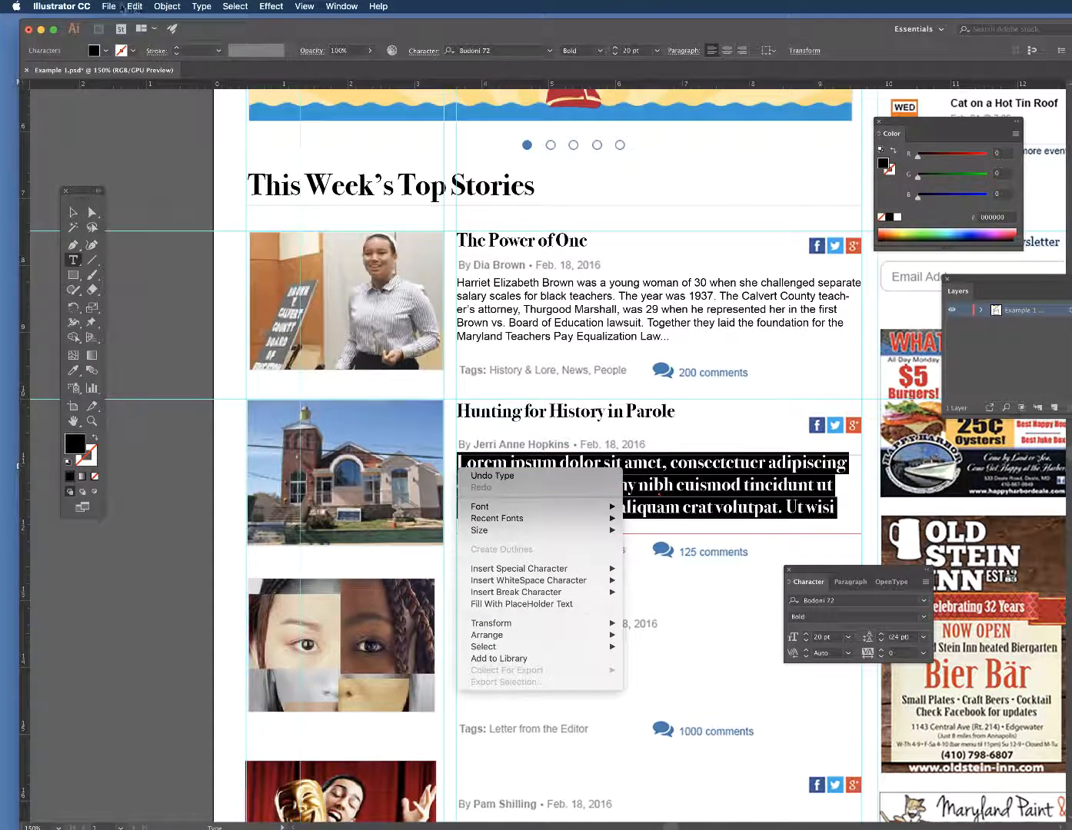
left_click(136, 7)
left_click(136, 6)
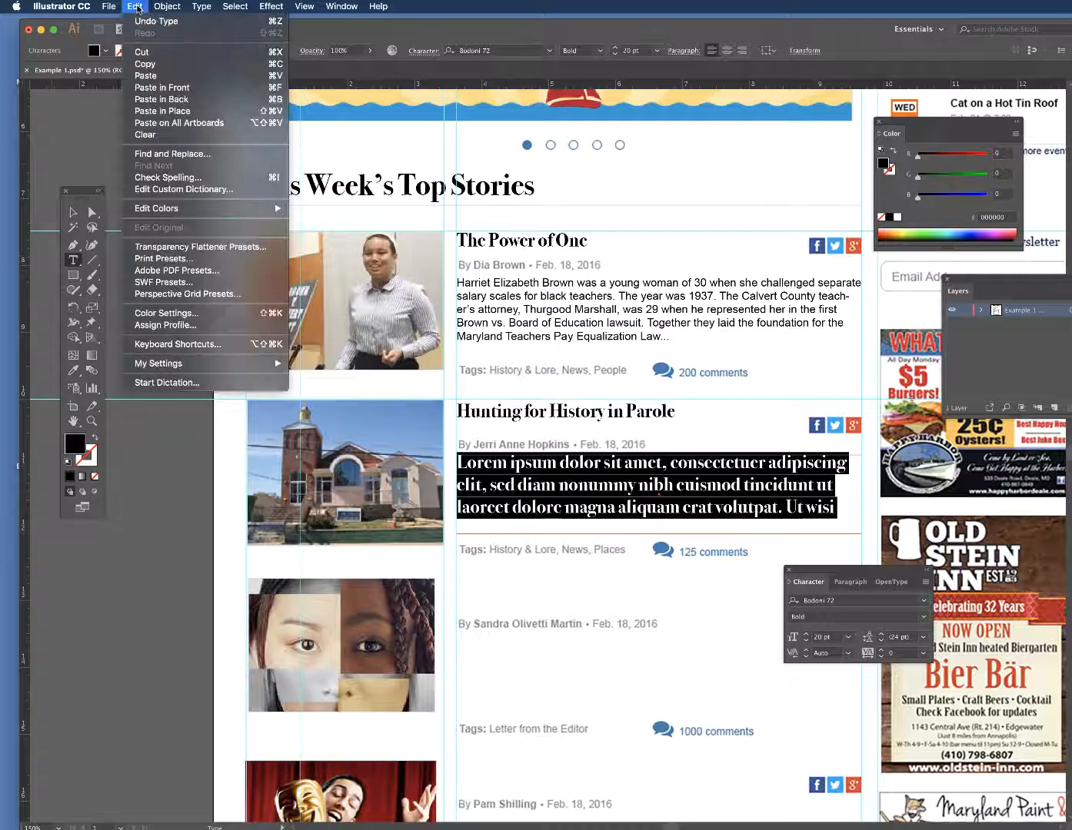
left_click(156, 79)
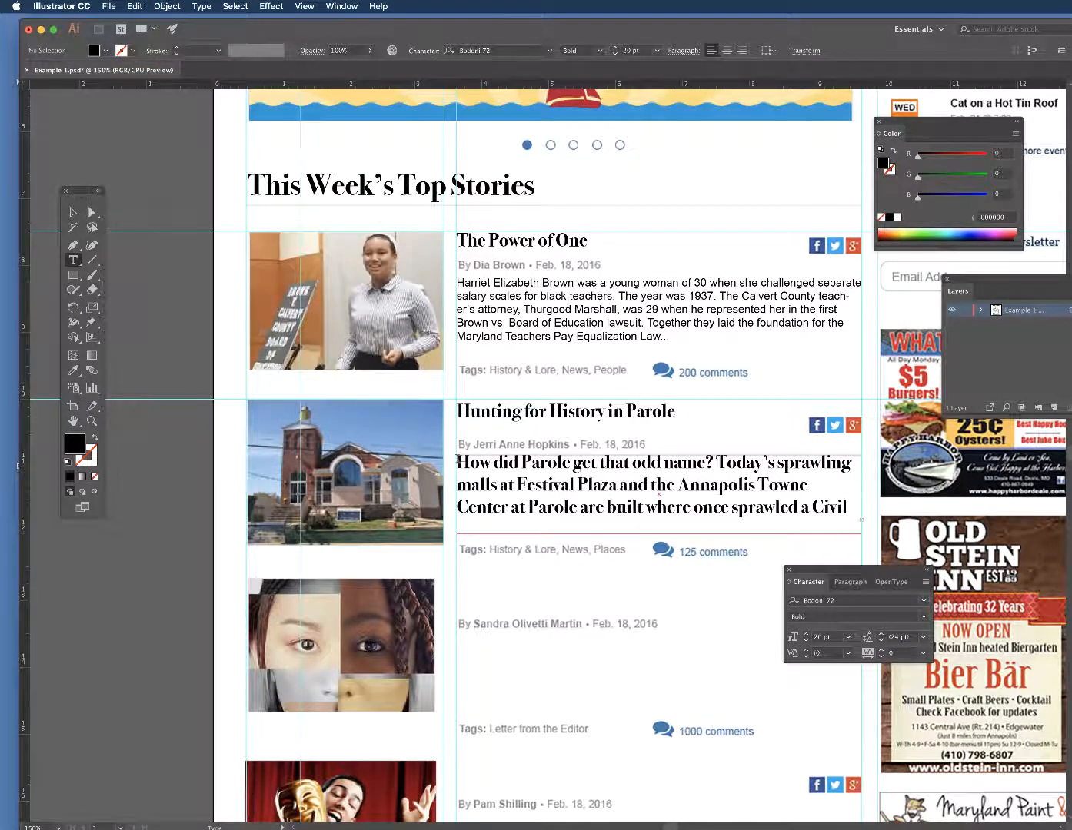
Step: Reduce the font size of the visible part of the pasted Parole paragraph gradually down to 0.1 pt
left_click_drag(460, 461, 903, 512)
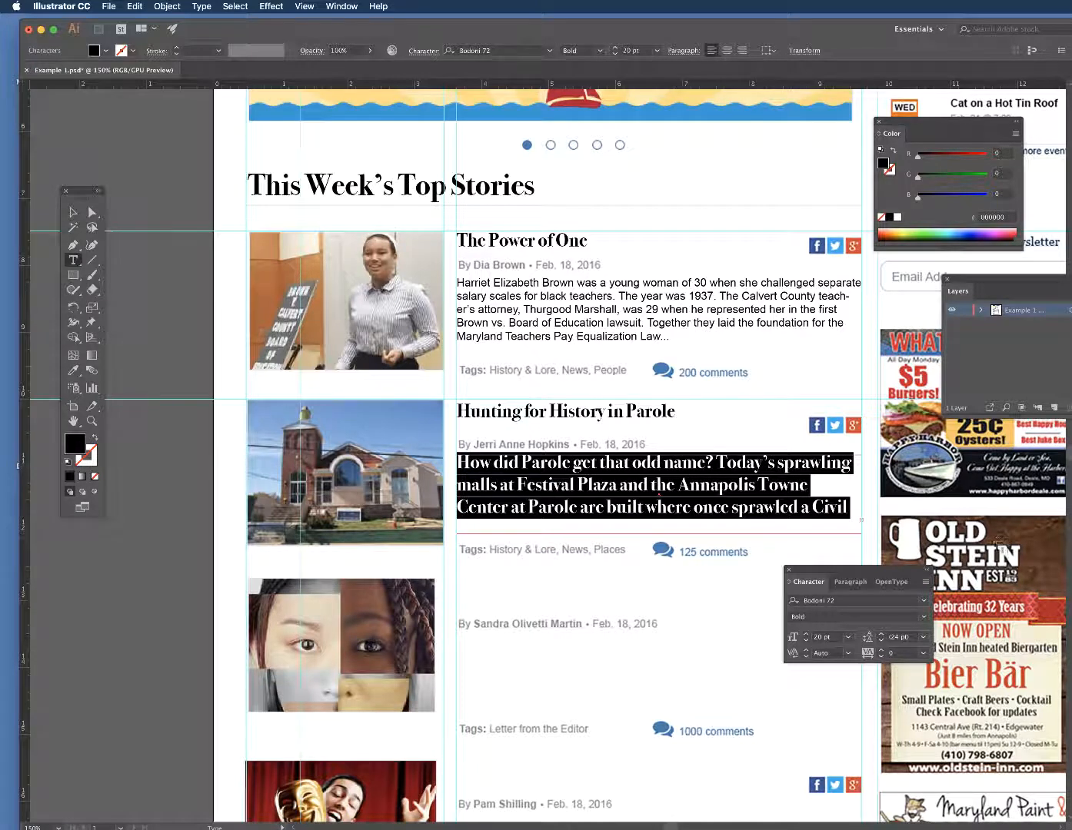
left_click(805, 641)
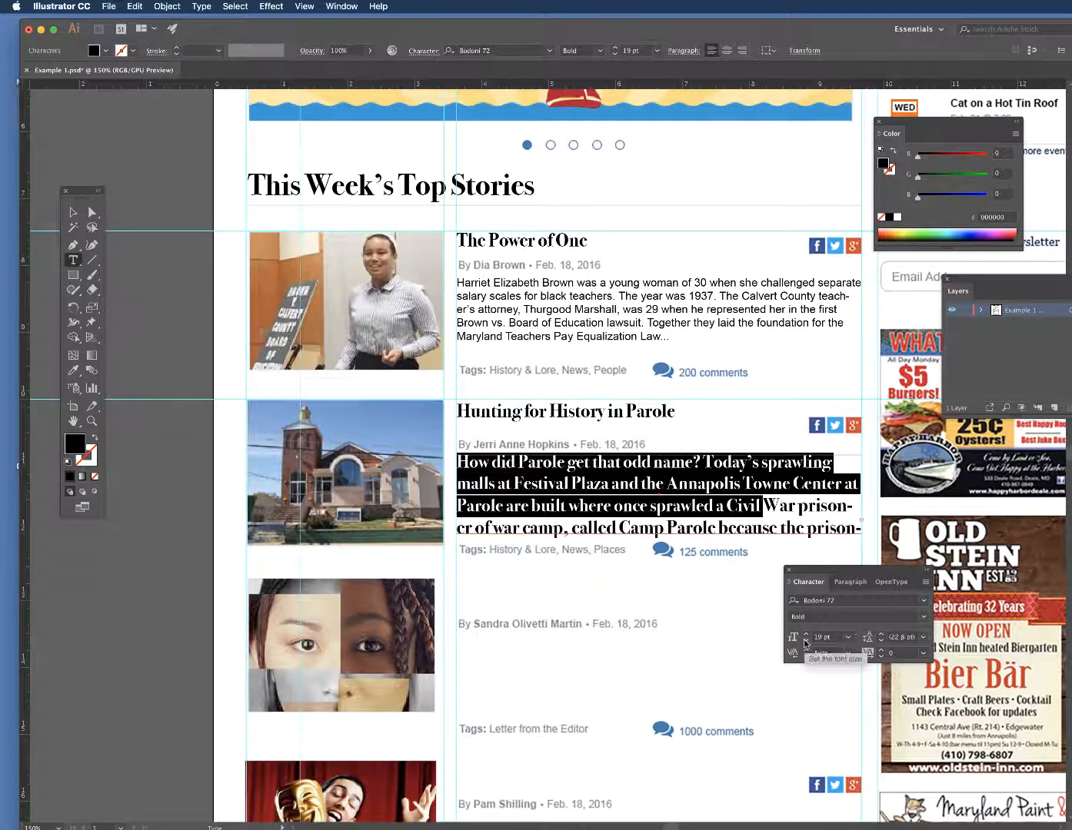
left_click(804, 642)
left_click(805, 642)
left_click(805, 642)
left_click(805, 642)
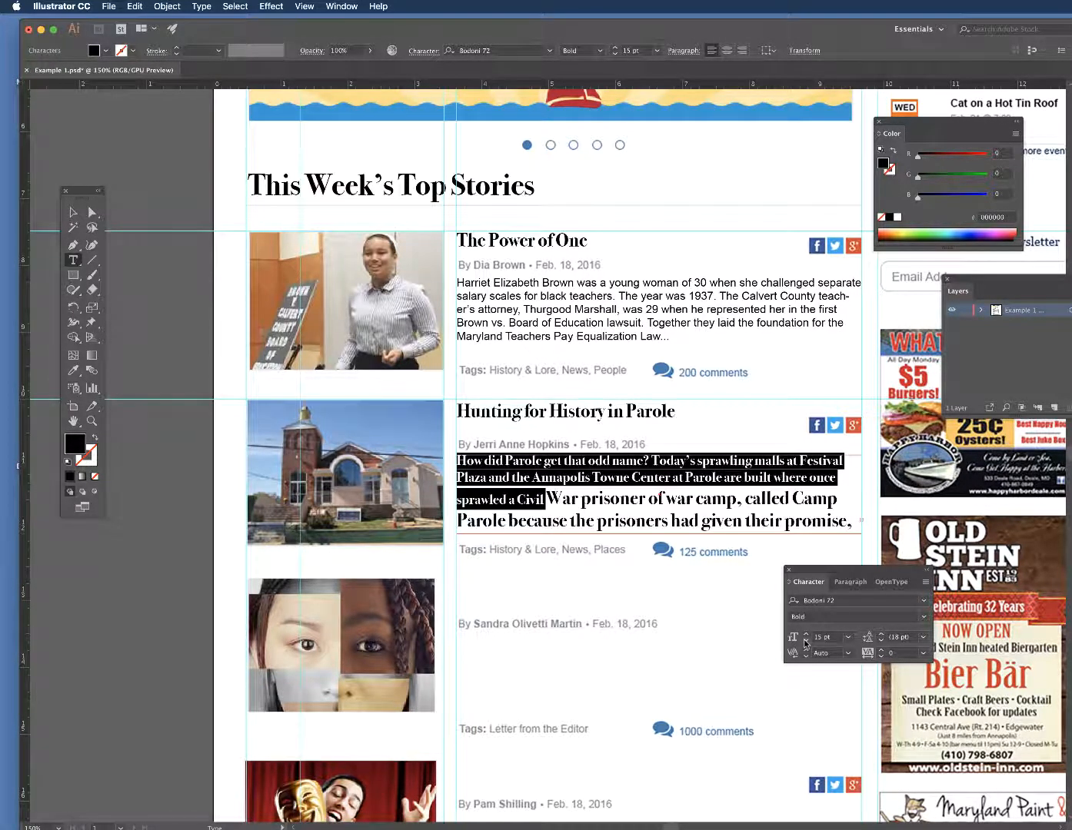
left_click(805, 642)
left_click(804, 644)
left_click(805, 643)
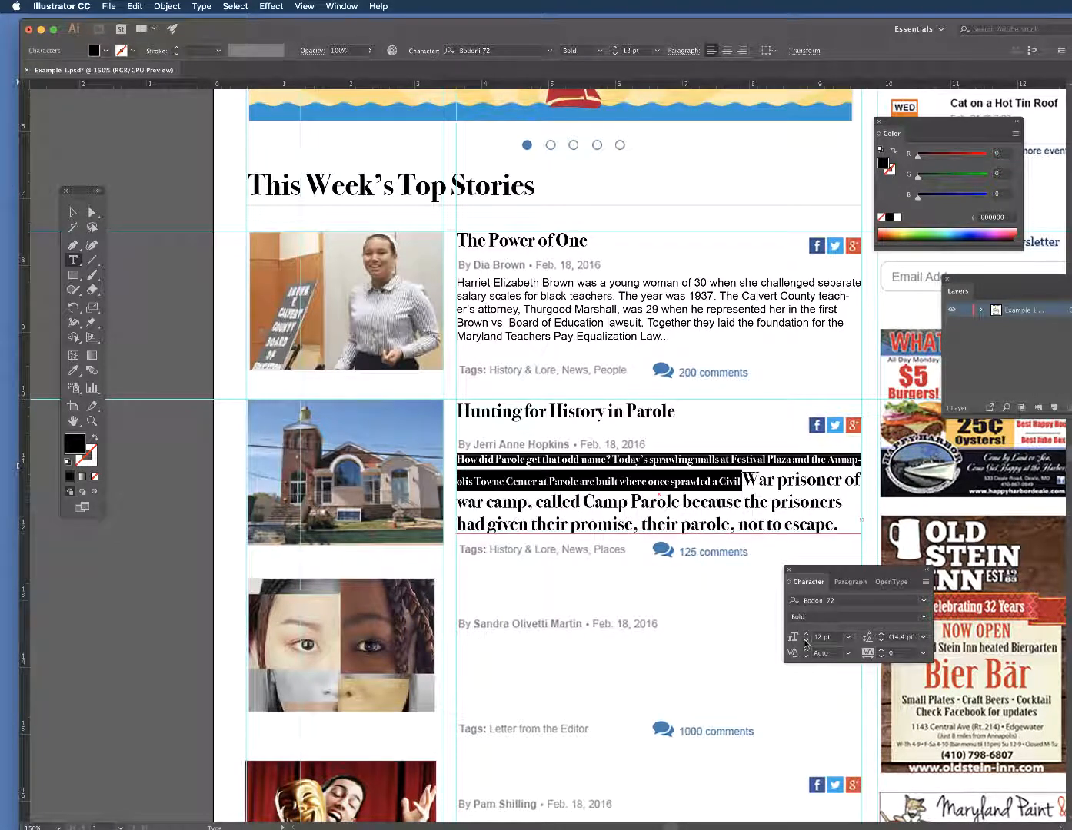
left_click(805, 644)
left_click(805, 643)
left_click(805, 643)
left_click(804, 643)
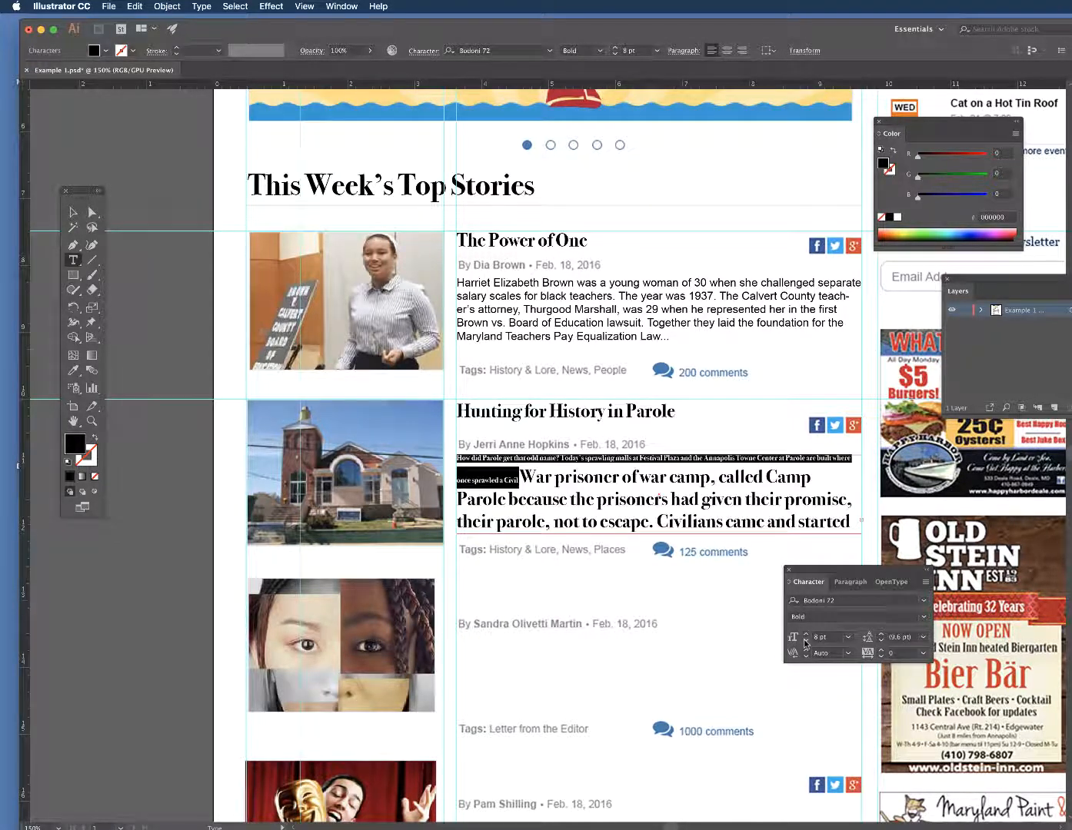
left_click(805, 643)
left_click(805, 643)
left_click(805, 643)
left_click(804, 643)
left_click(805, 643)
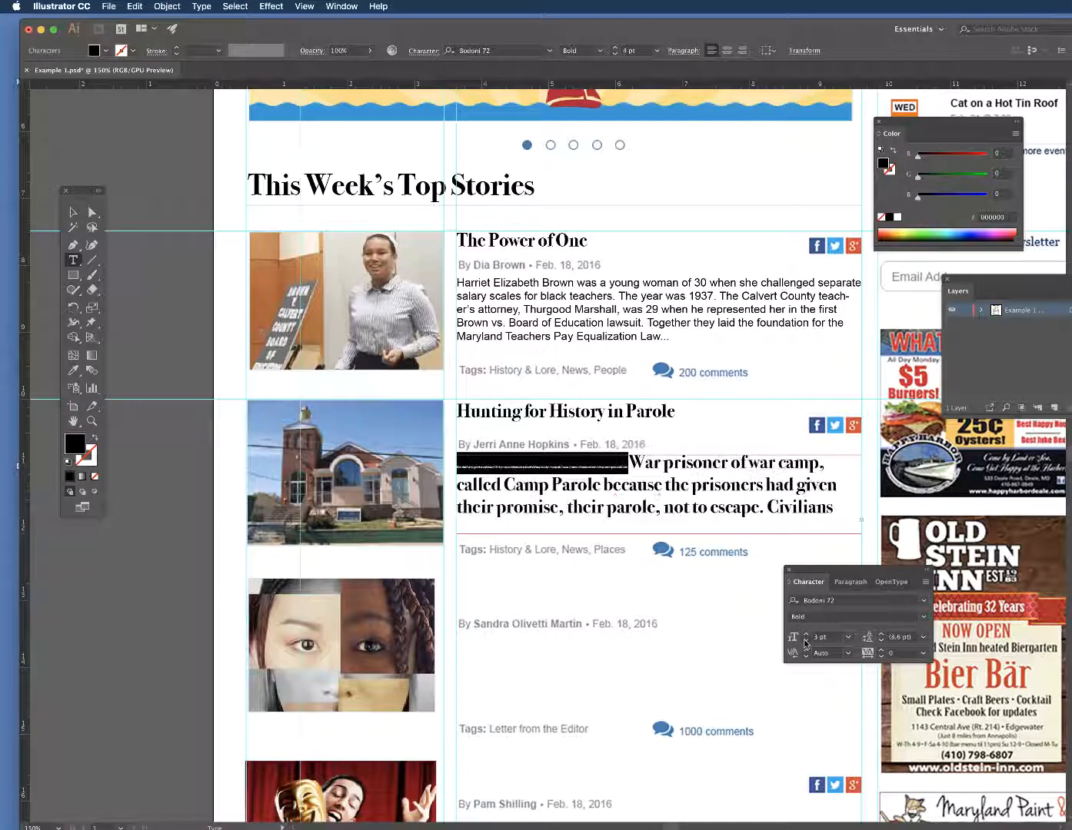
left_click(805, 643)
left_click(804, 644)
left_click(805, 643)
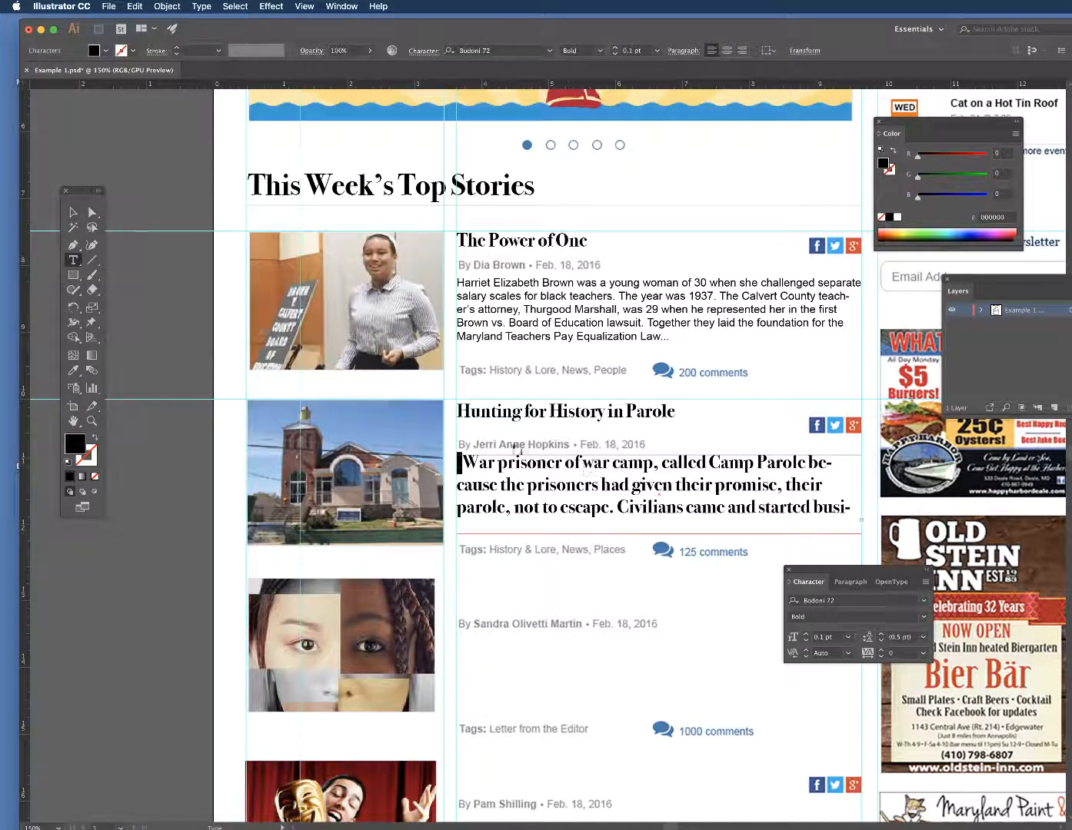
Step: Set the text visible in the second story's text area to 12 pt
left_click_drag(459, 464, 850, 511)
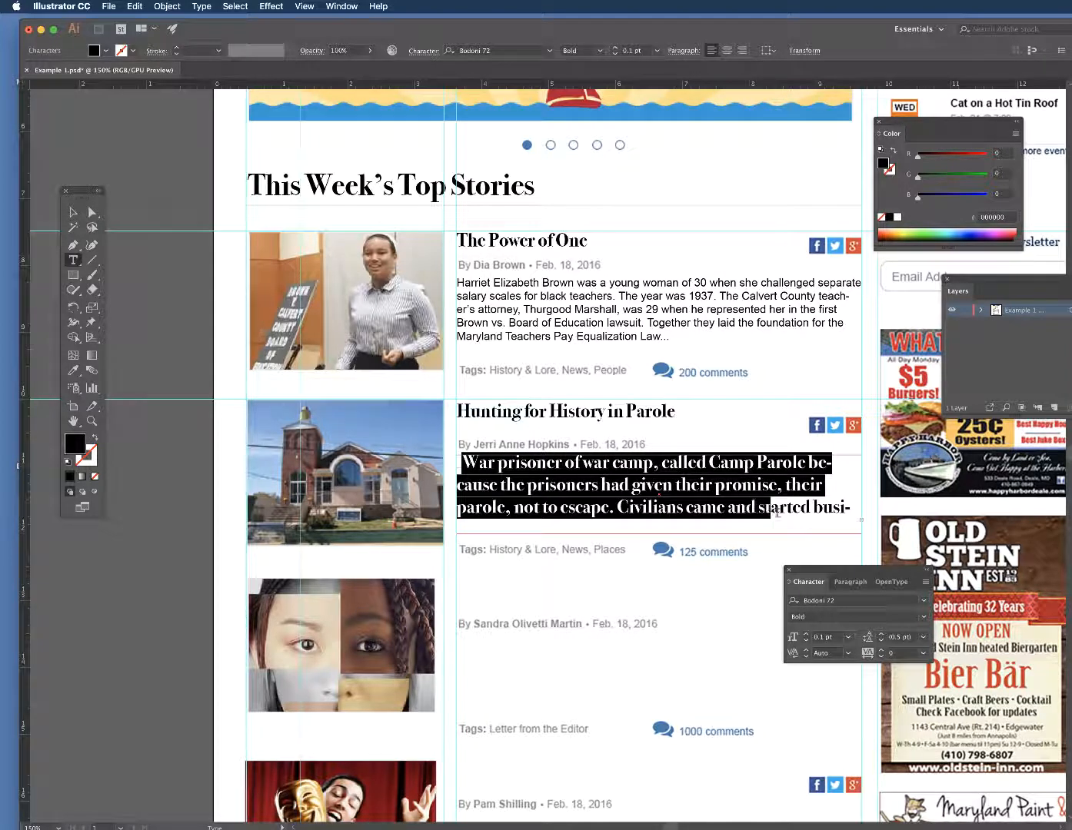
left_click(848, 637)
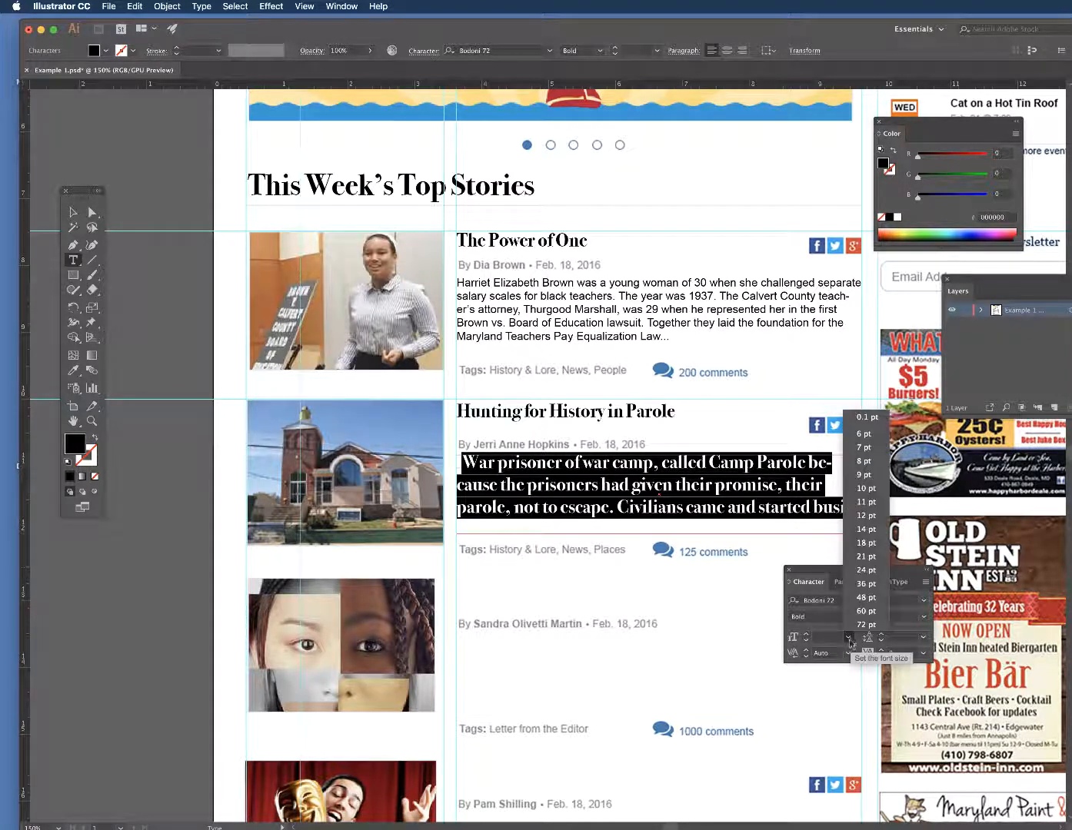
left_click(868, 515)
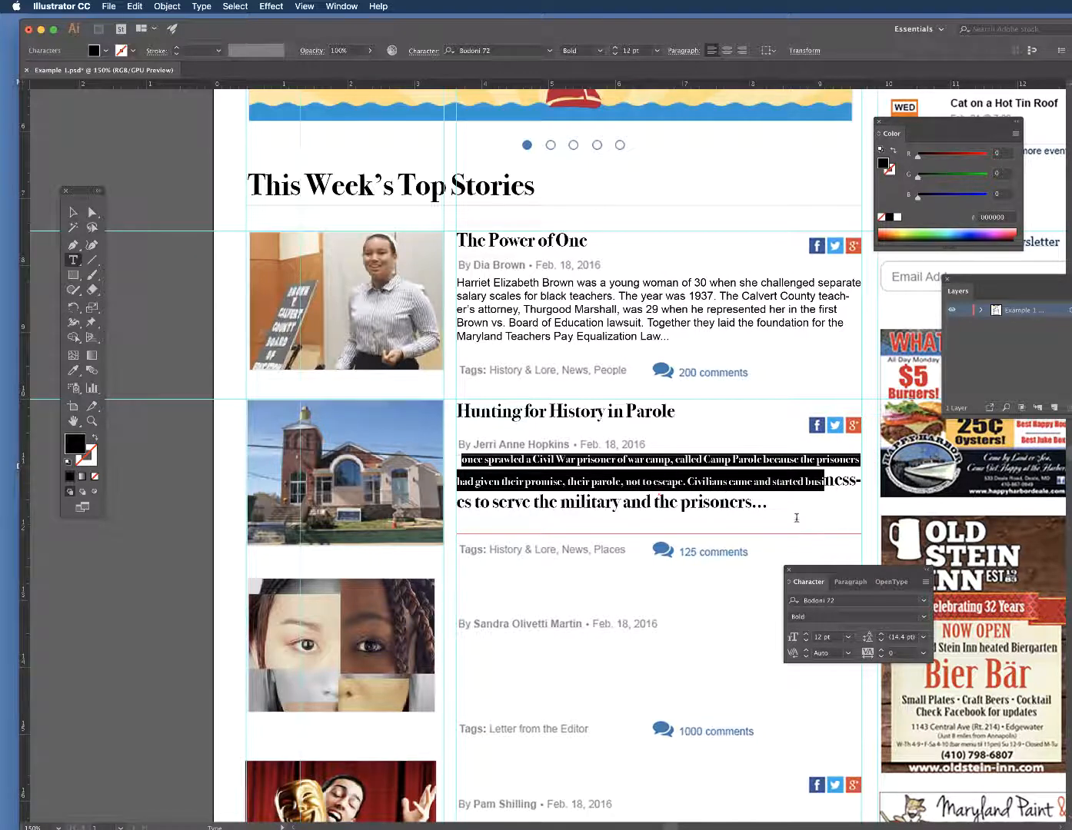
Step: Try to apply a uniform 12 pt size to all the visible text of the second story's paragraph
left_click_drag(796, 519, 420, 454)
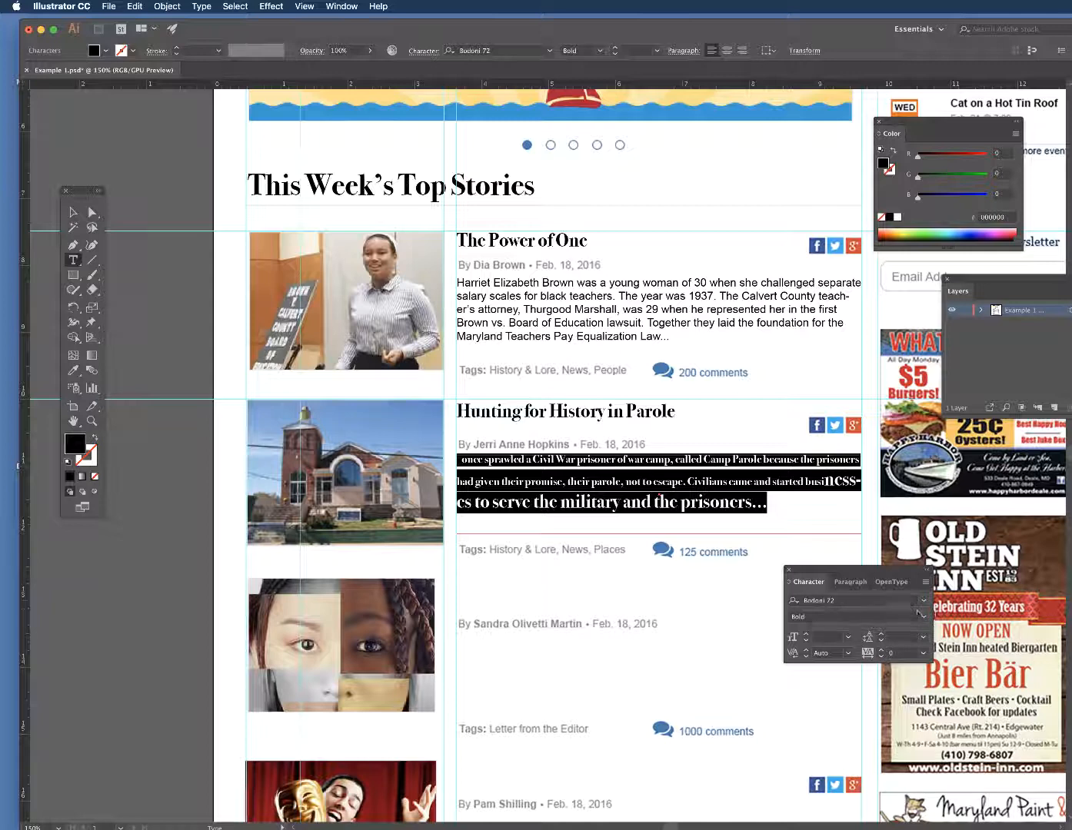
left_click(849, 640)
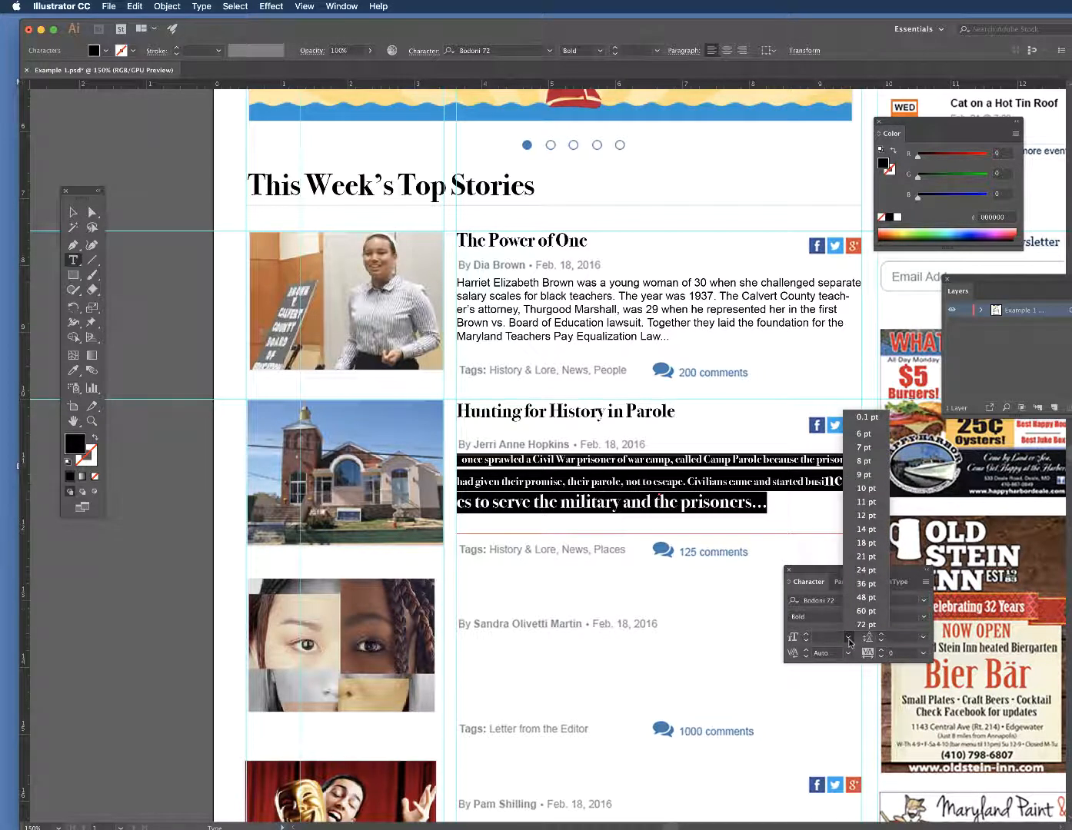
left_click(871, 517)
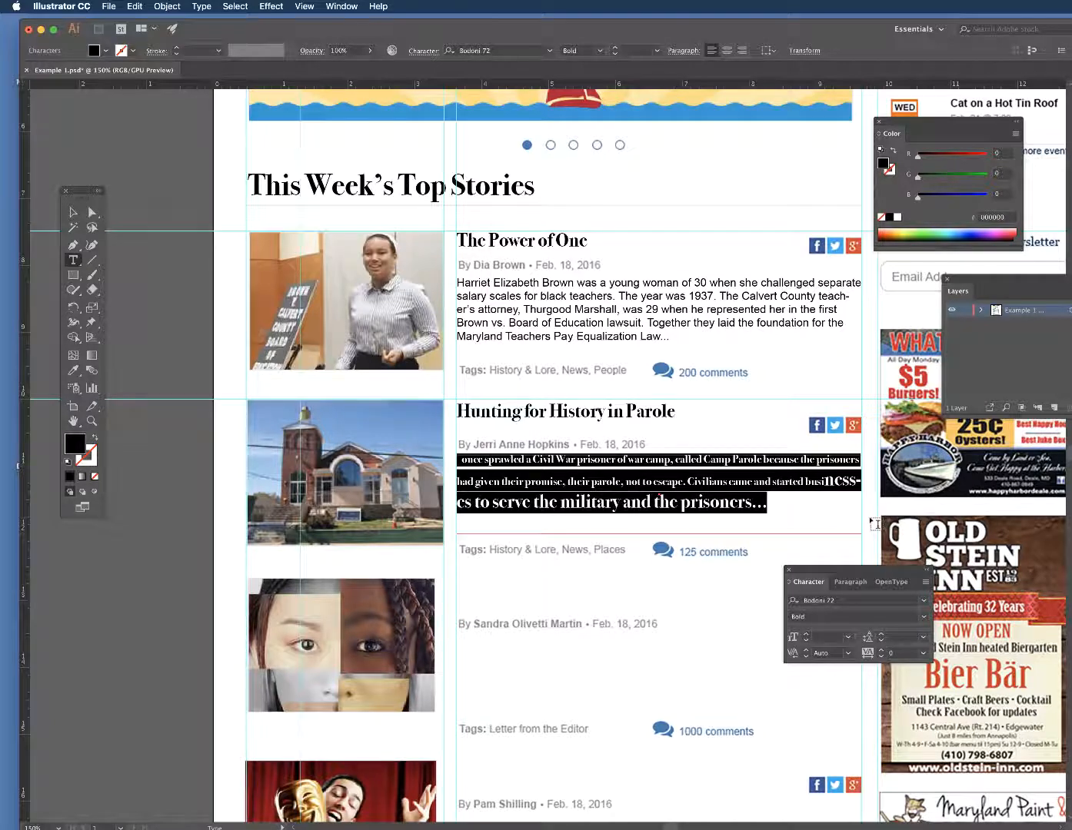
left_click(526, 464)
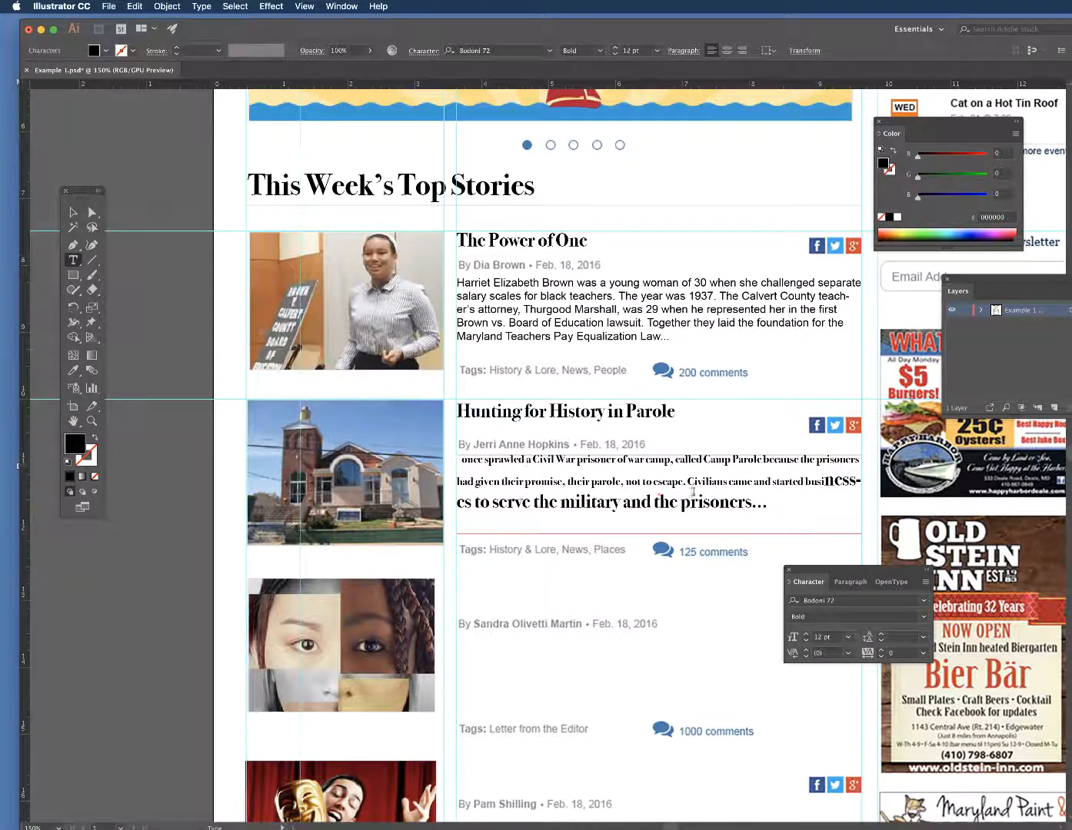
left_click_drag(461, 459, 766, 503)
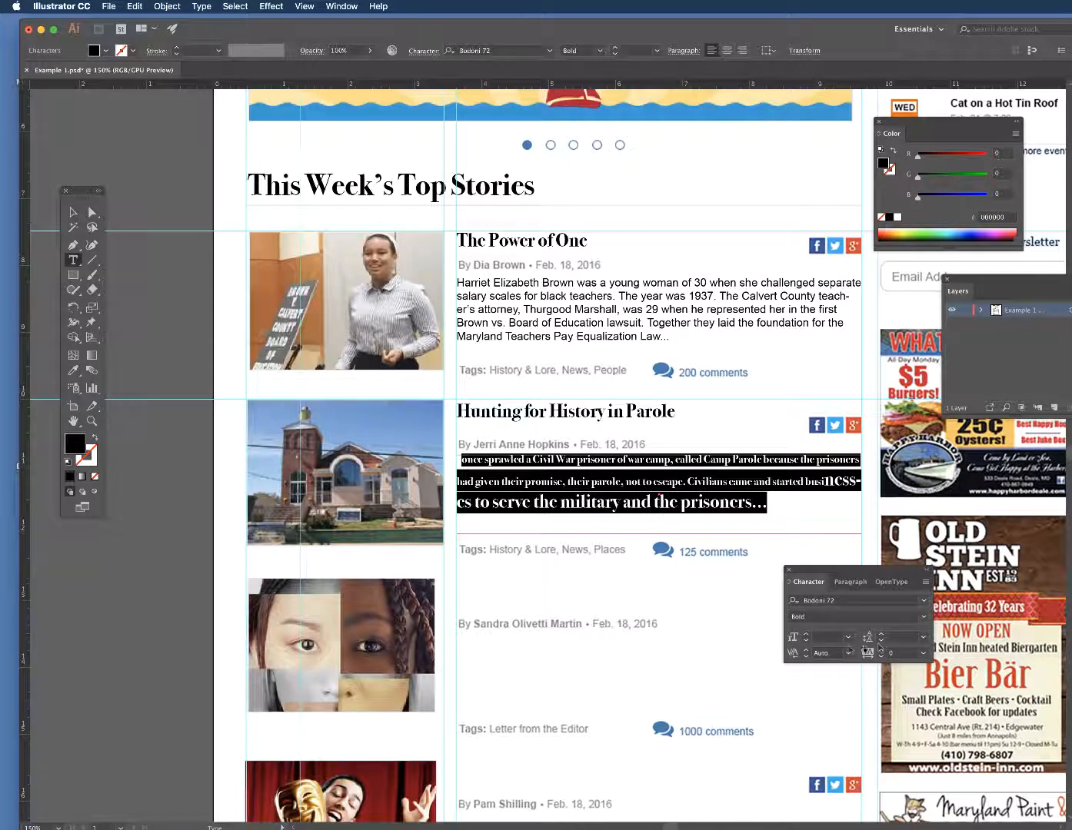
left_click(848, 637)
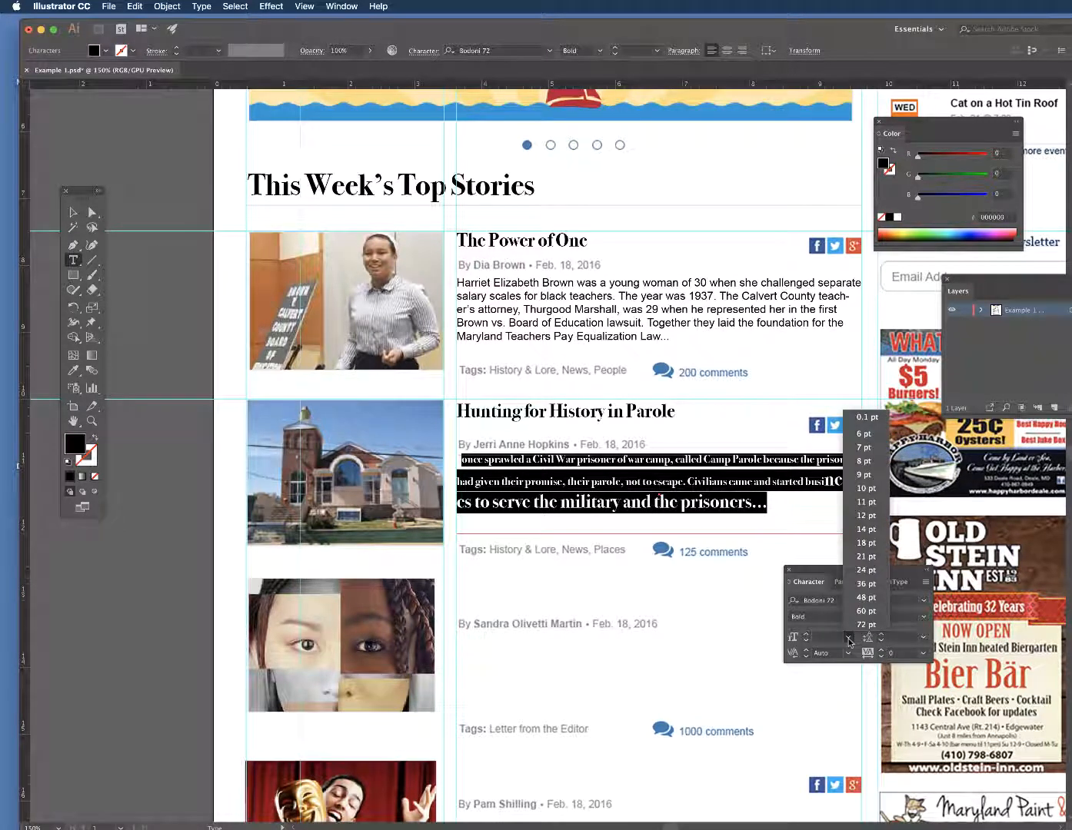
left_click(866, 518)
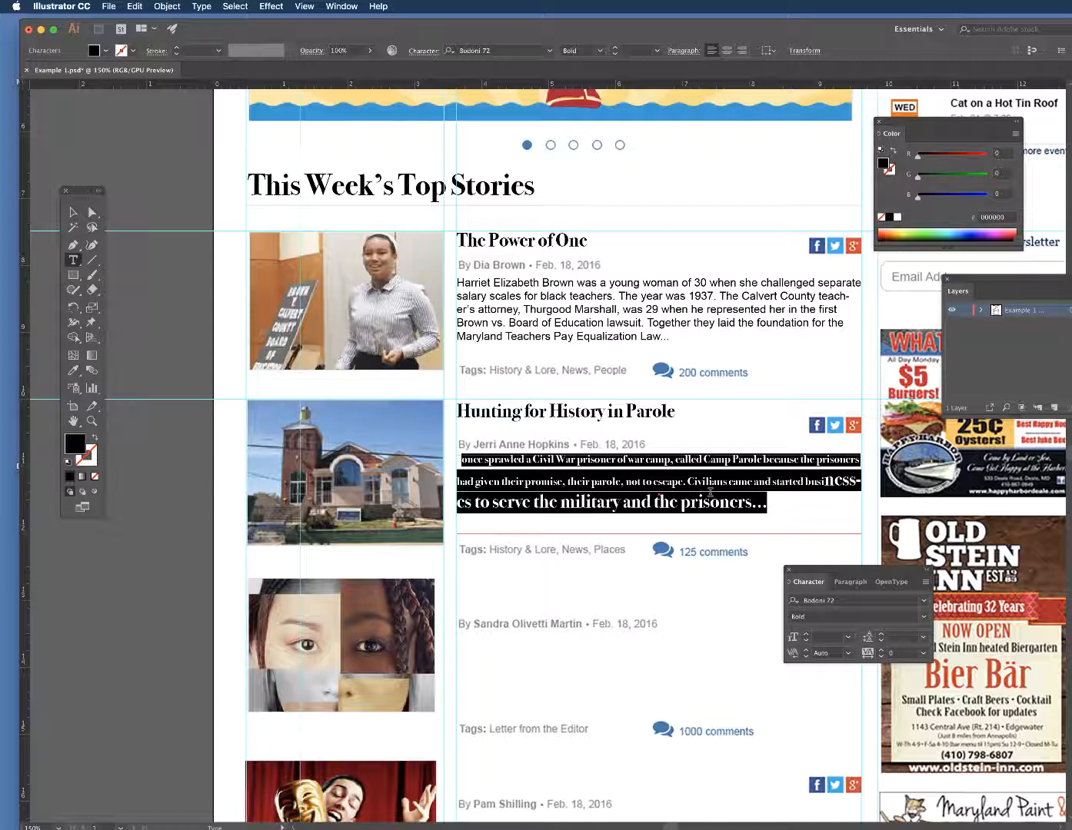
Step: Delete the unevenly sized text from the second story's text area and paste the copied paragraph again
key("BackSpace")
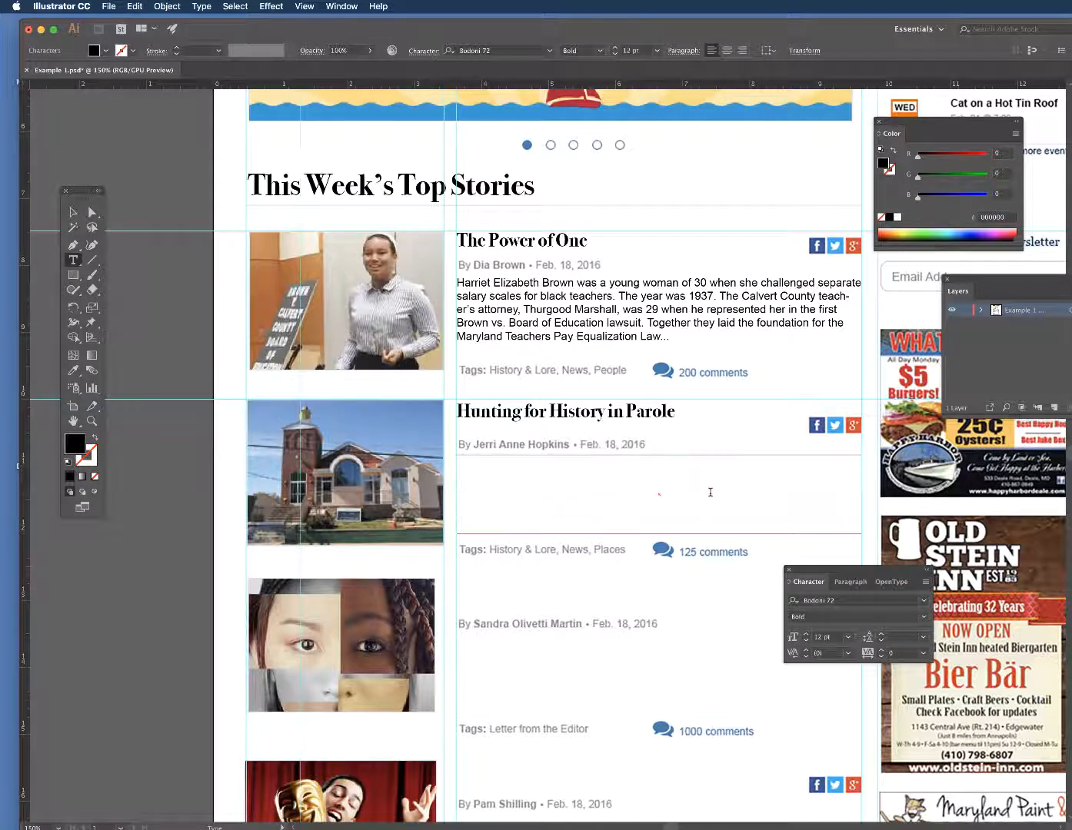
left_click(495, 470)
left_click(135, 6)
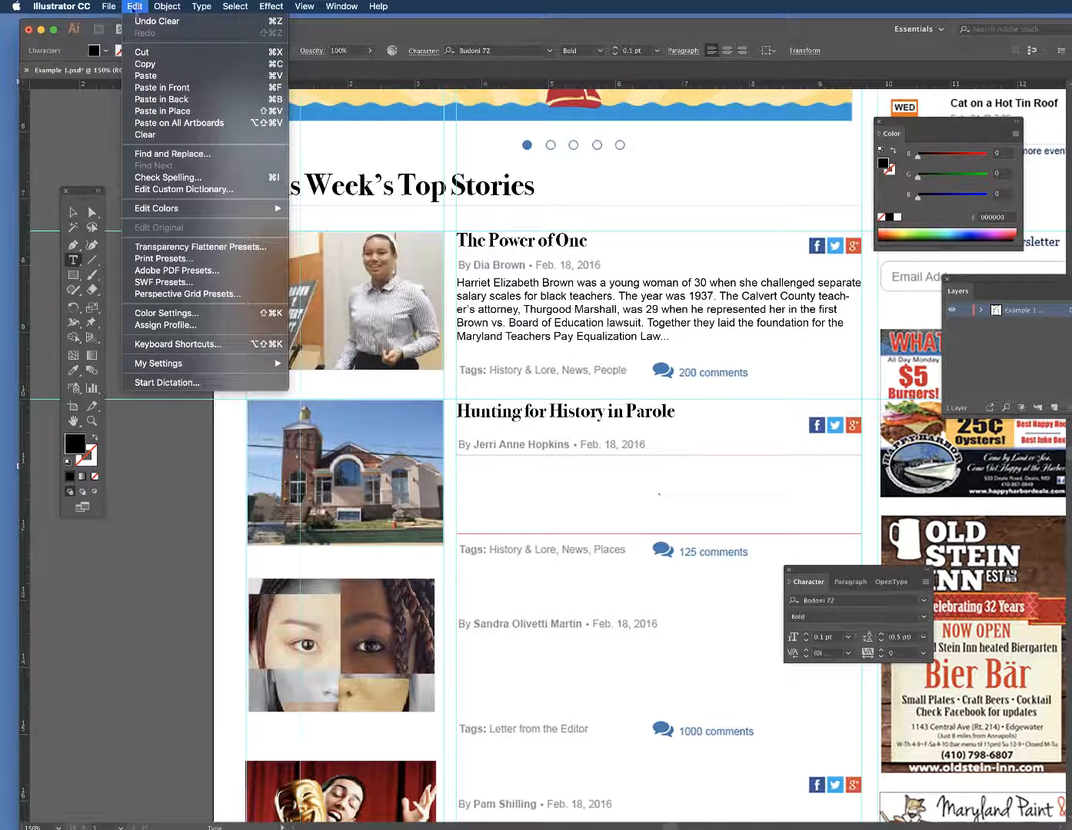
left_click(156, 78)
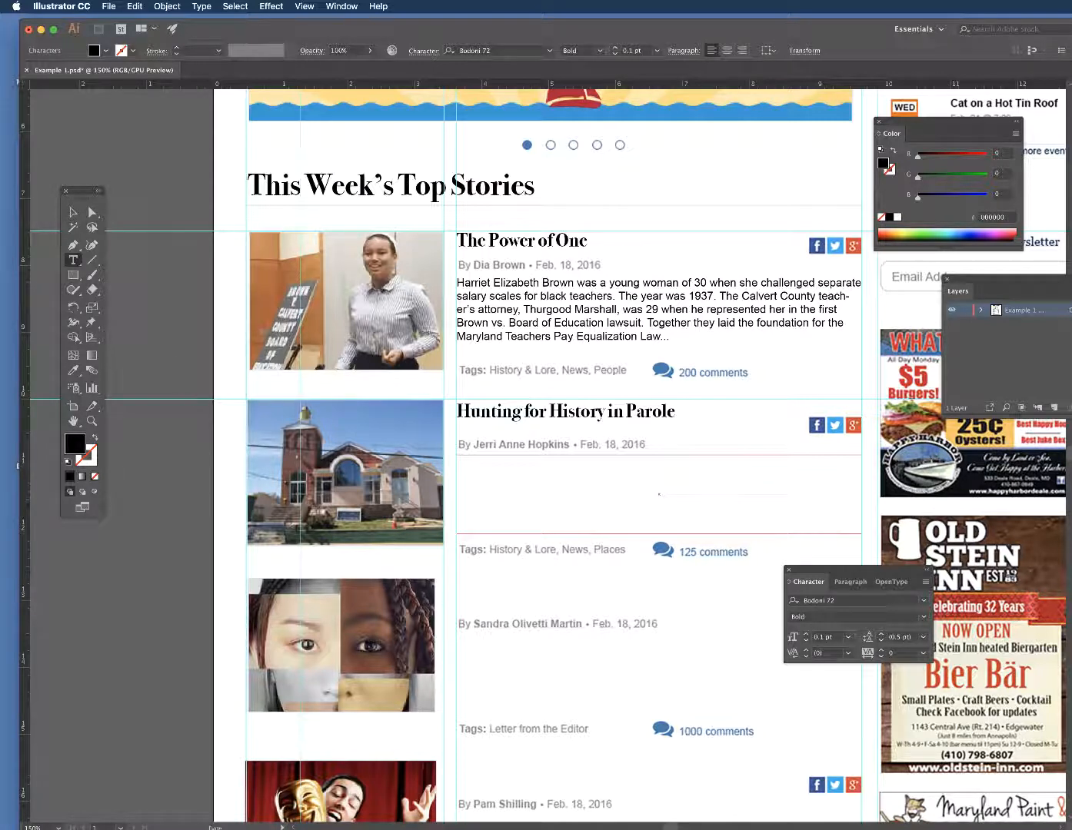
Step: Retry pasting the copied paragraph at the start of the second story's text area, then discard that text area
left_click(68, 213)
left_click(693, 455)
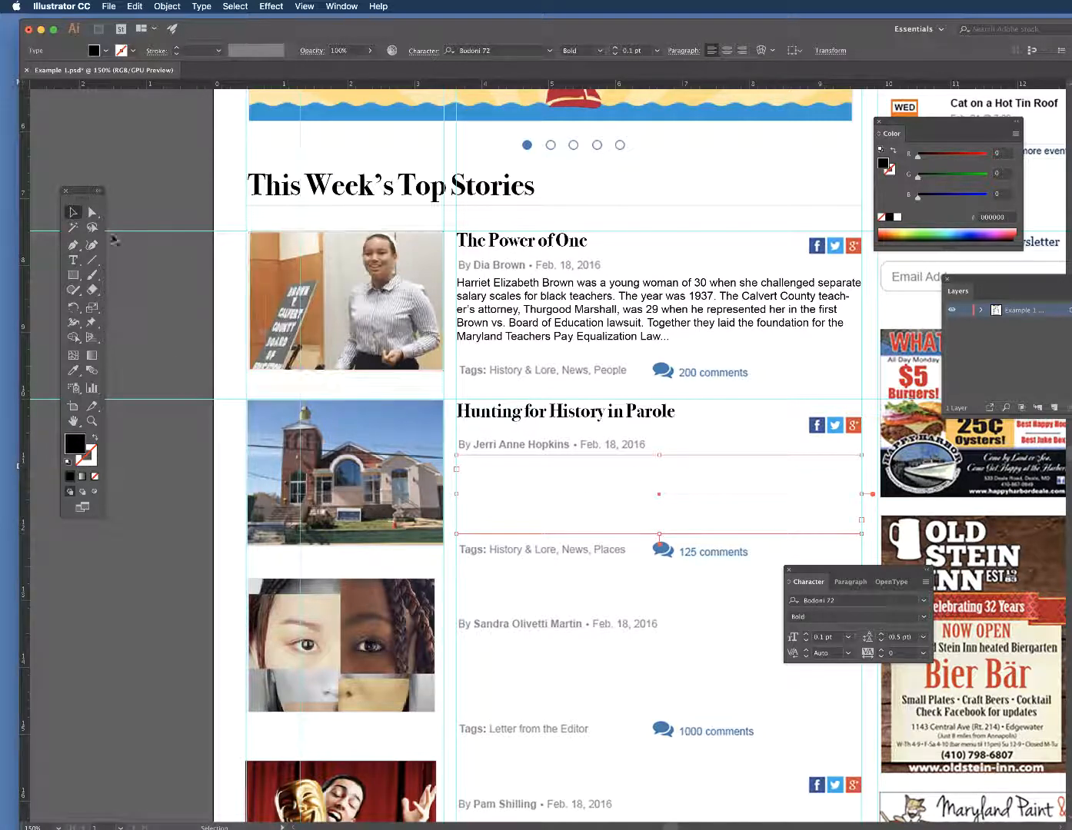
left_click(74, 261)
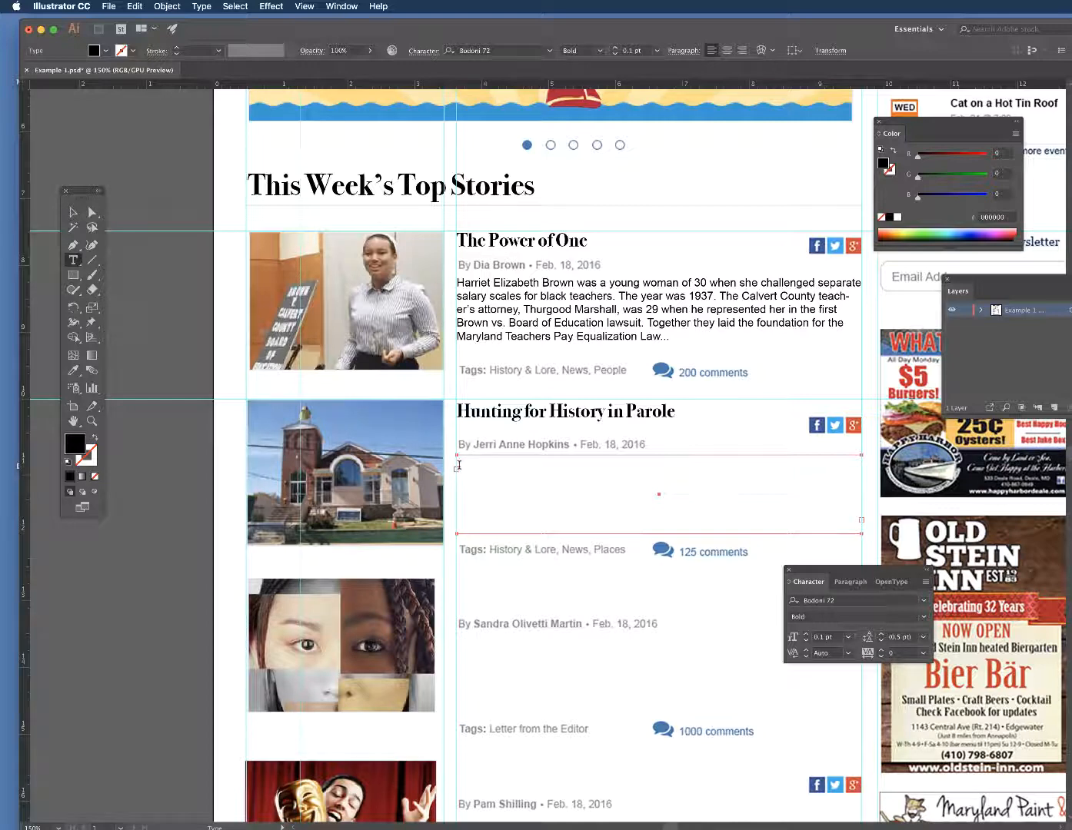
right_click(459, 465)
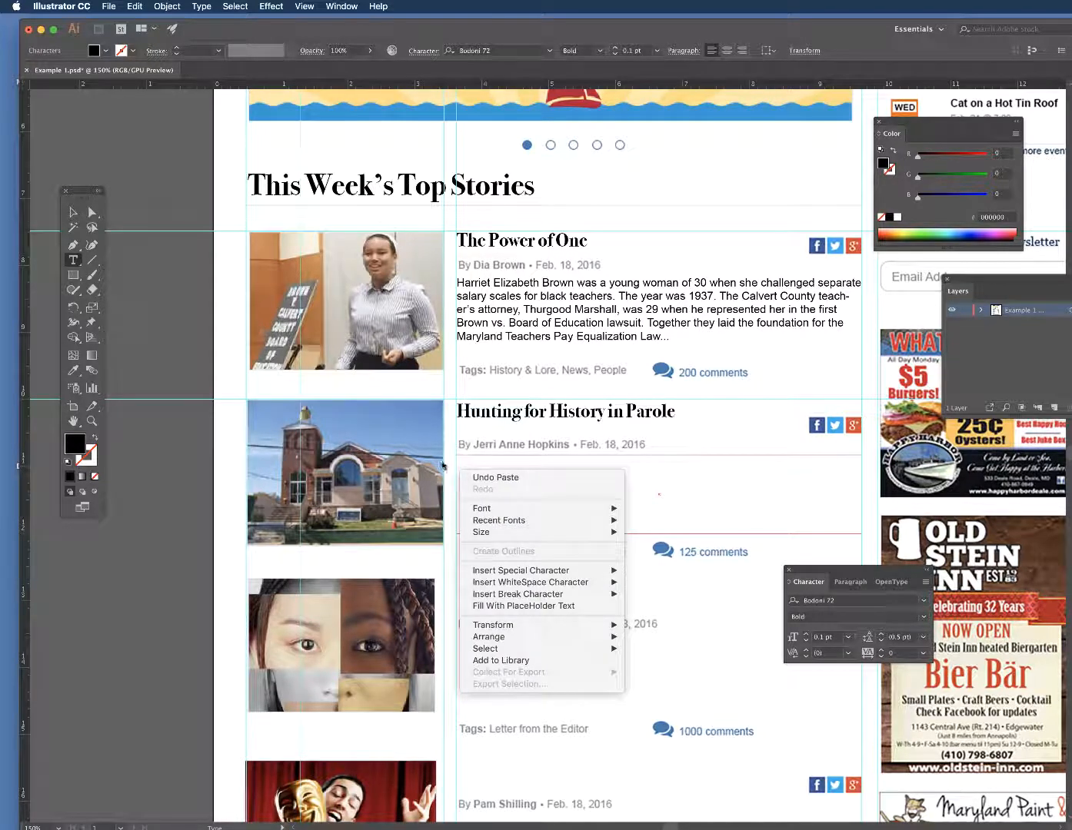
left_click(142, 10)
left_click(137, 8)
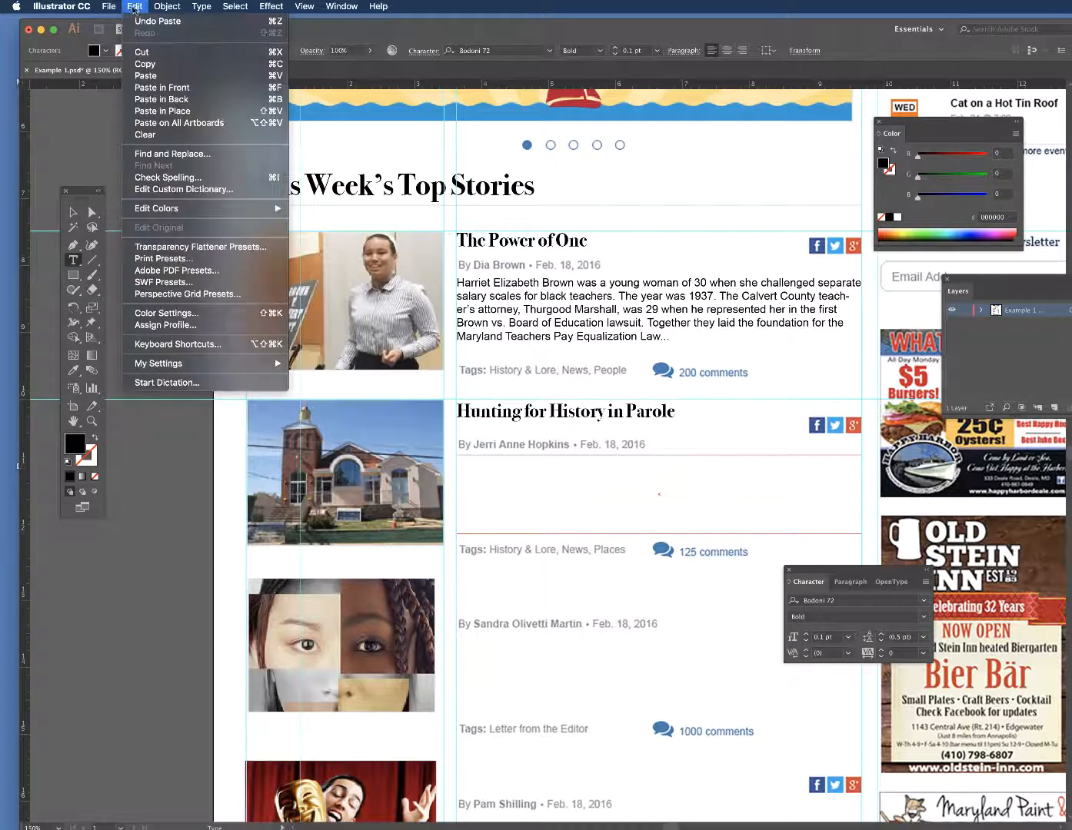
left_click(162, 77)
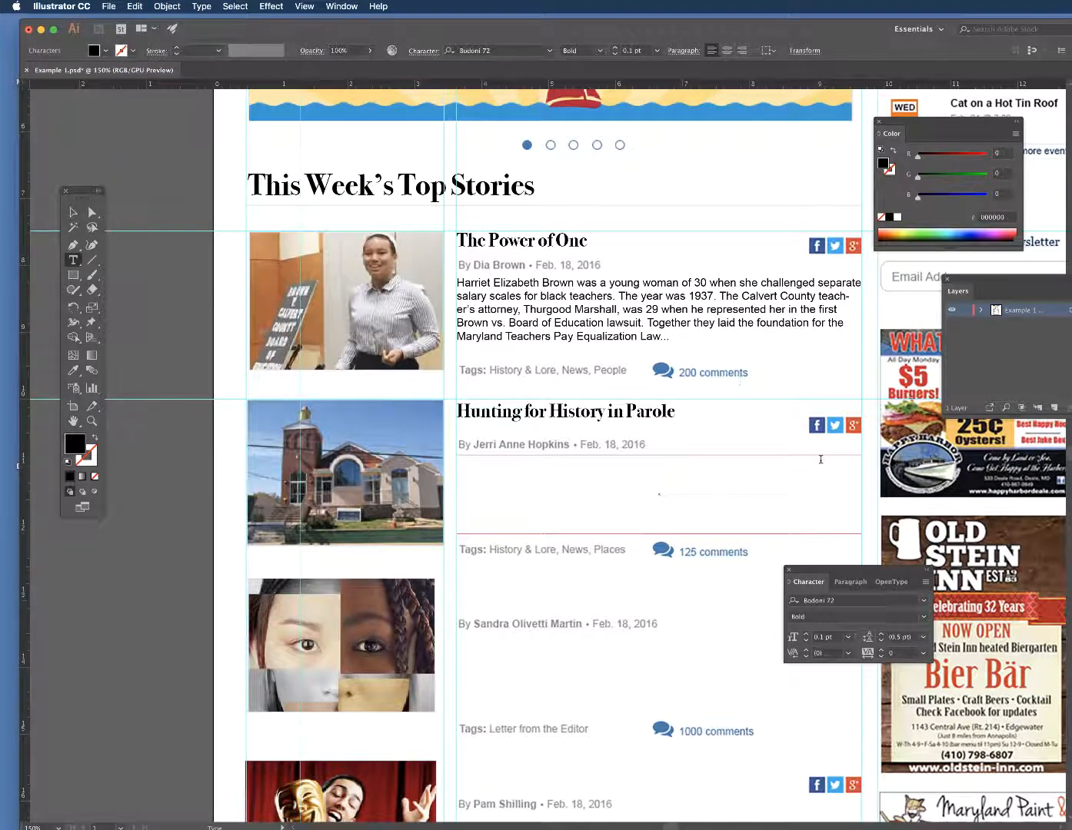
left_click(73, 212)
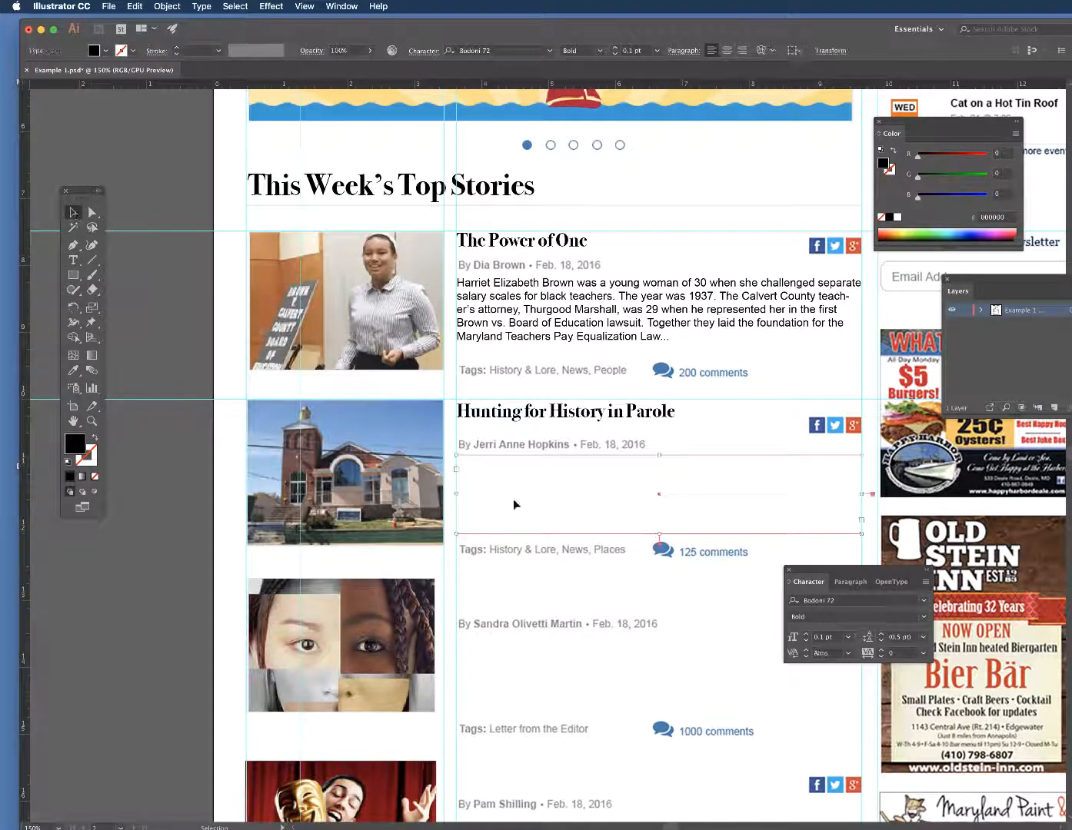
left_click(477, 459)
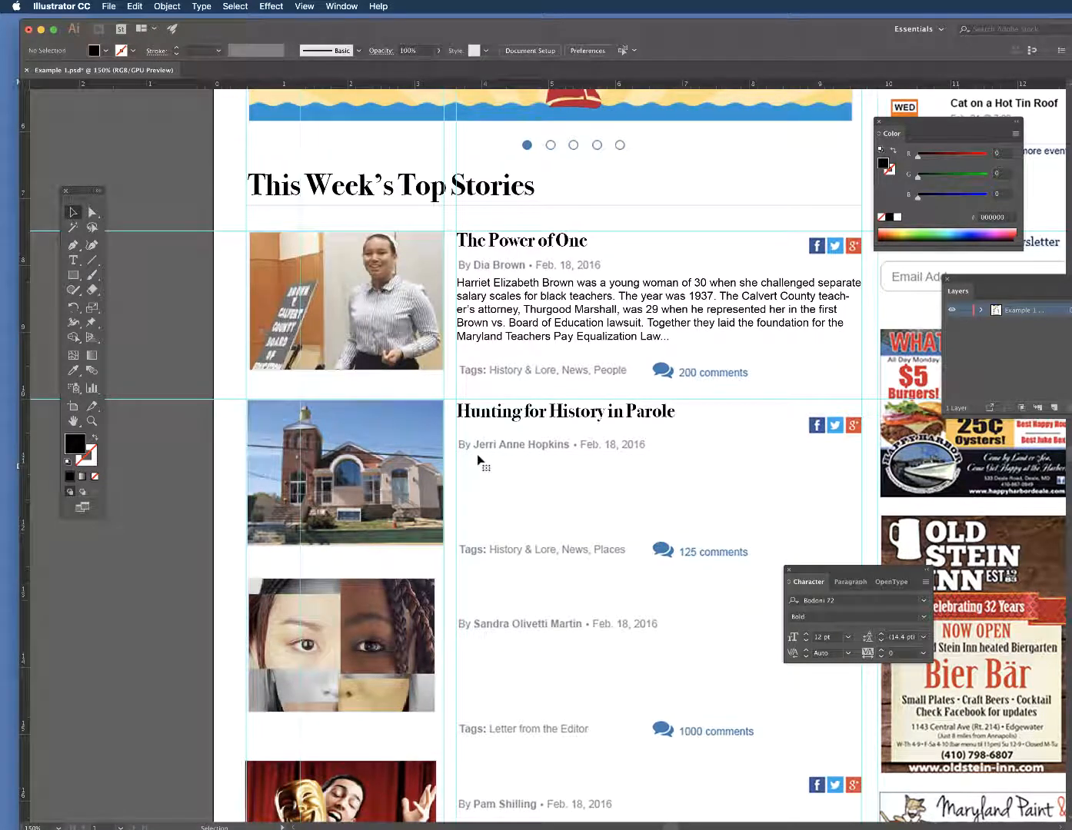
Step: Create a column-wide text area under the second story's byline and replace its placeholder text with the copied paragraph
left_click(74, 261)
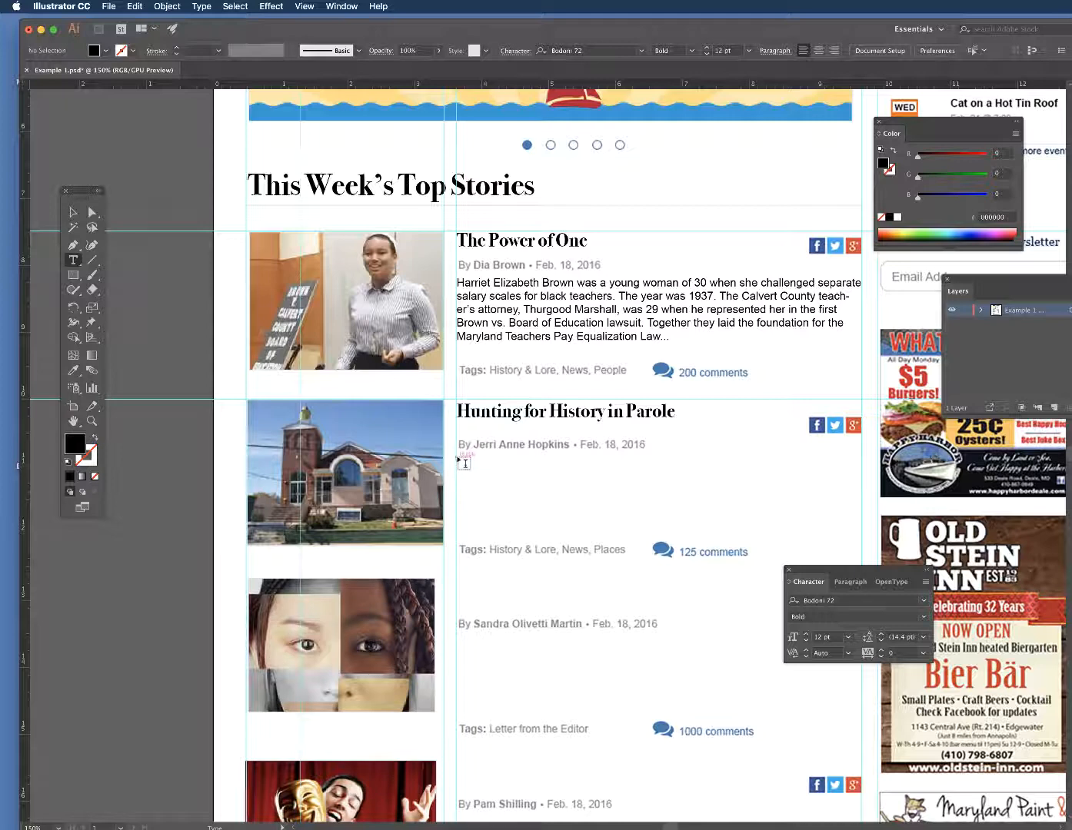
left_click_drag(459, 458, 864, 537)
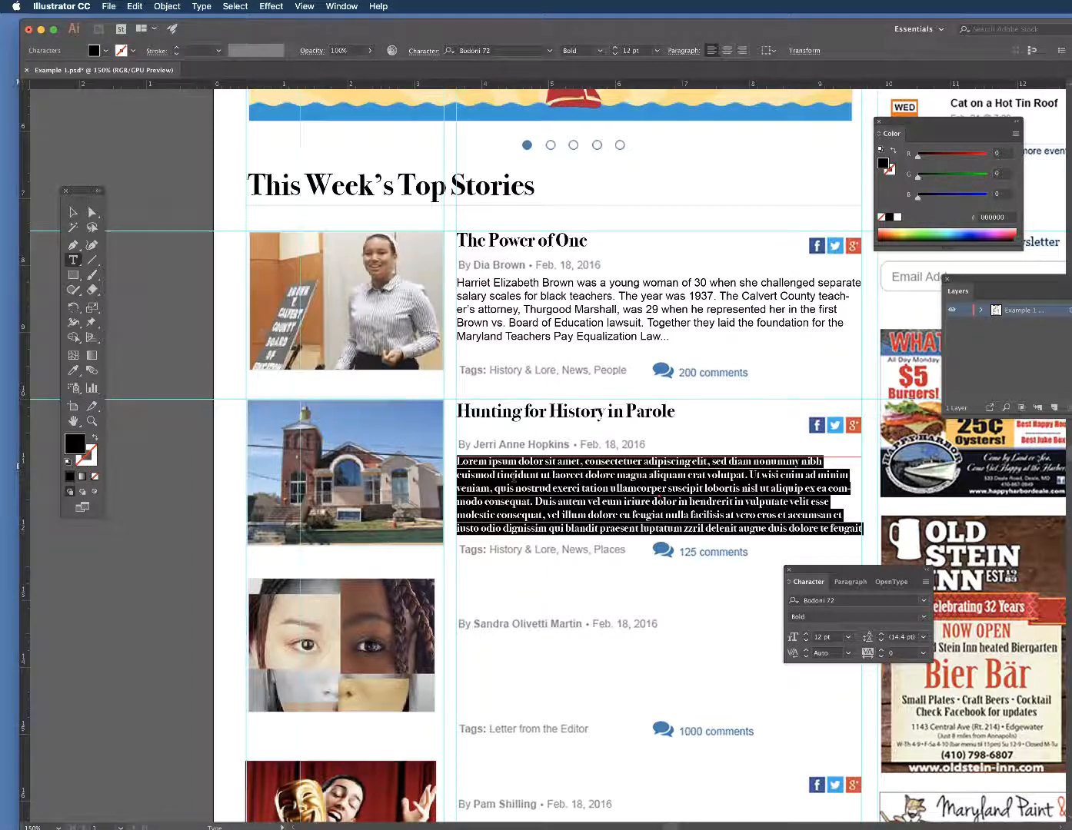
left_click(135, 7)
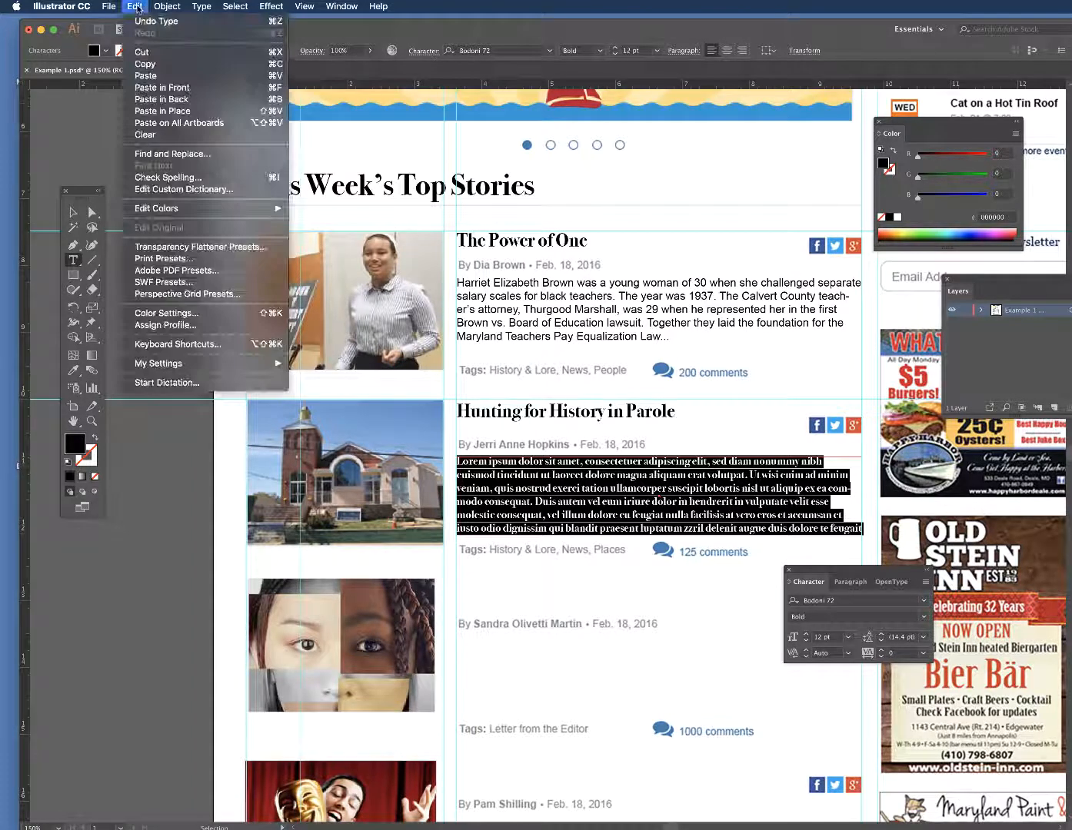
left_click(146, 76)
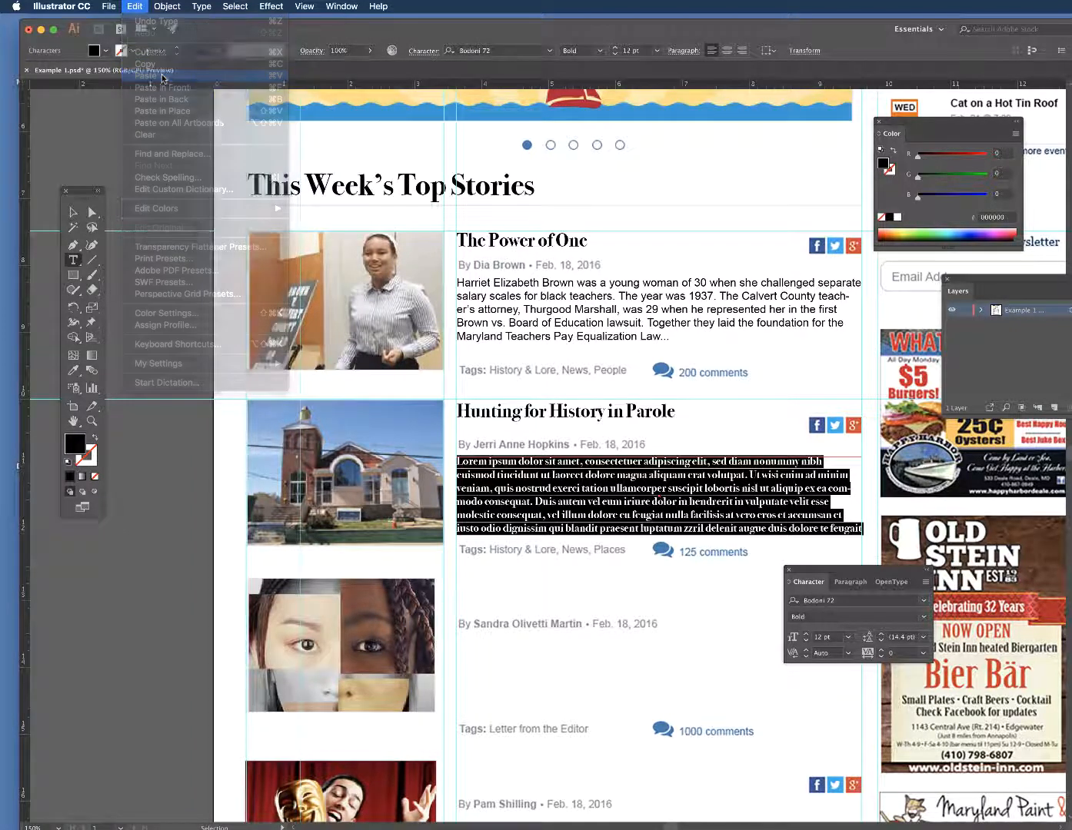
left_click_drag(846, 506, 473, 385)
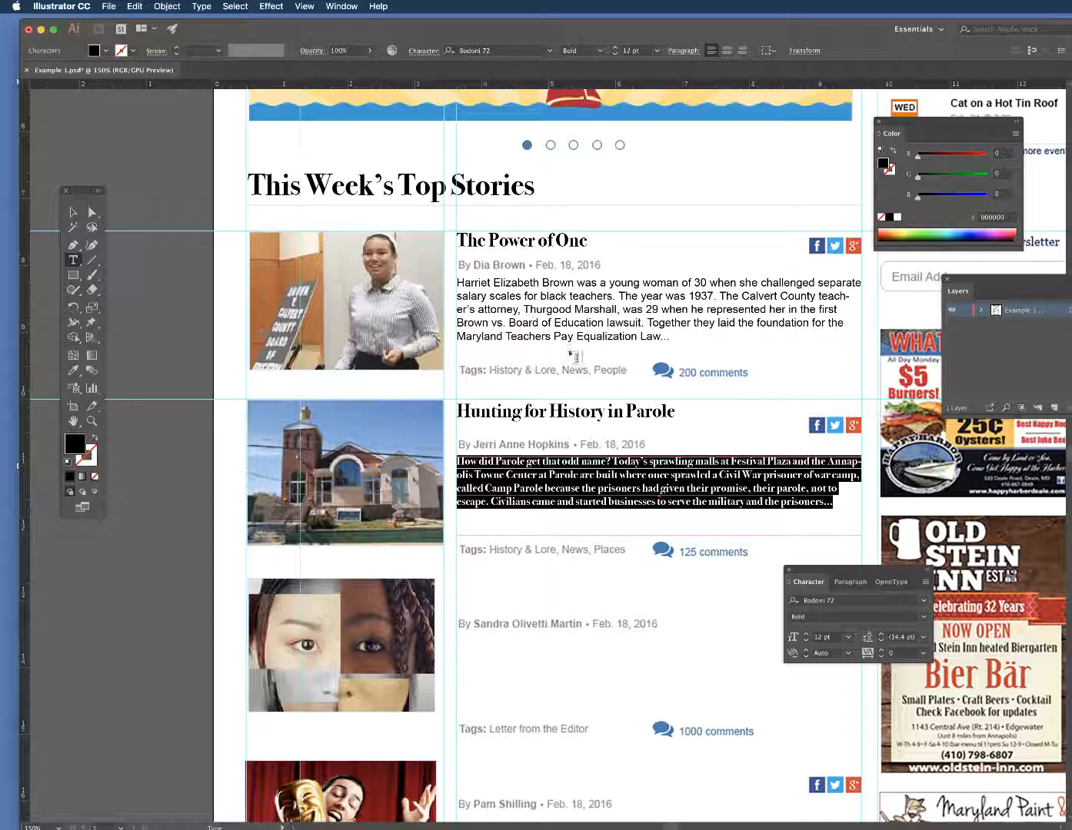
left_click(719, 513)
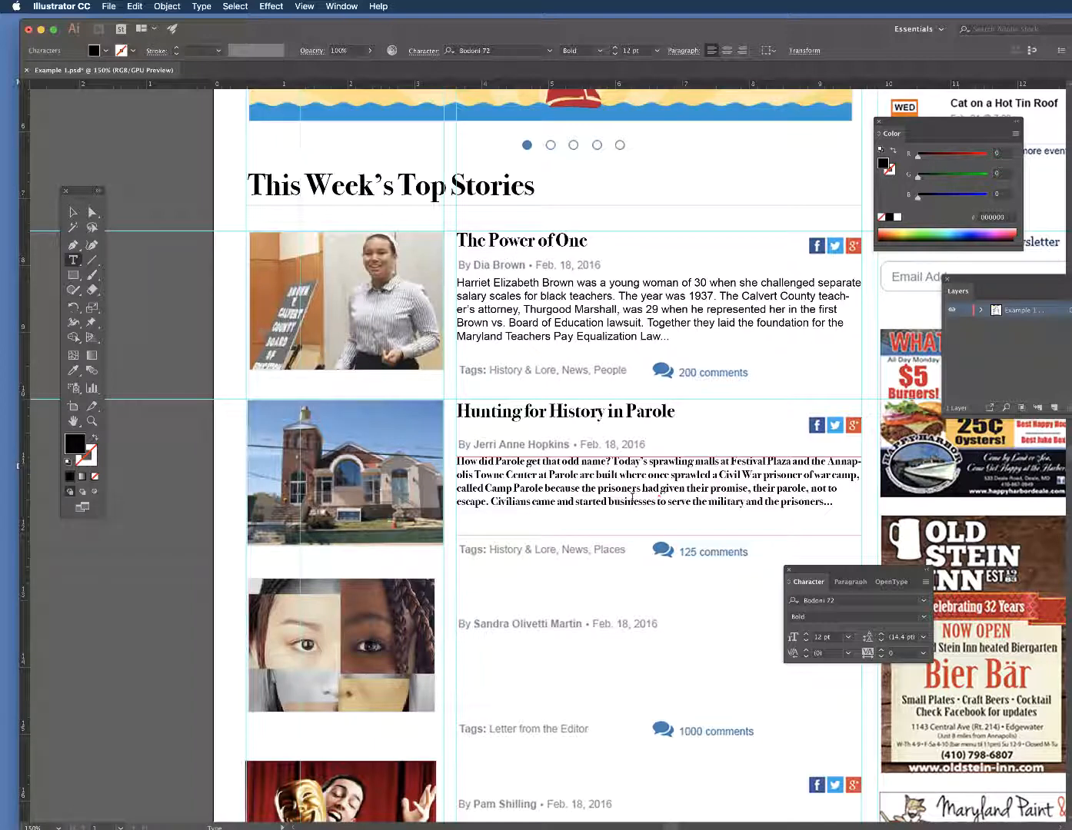
Step: Change the second story's paragraph to Arial Regular to match the first story's body text
left_click(633, 324)
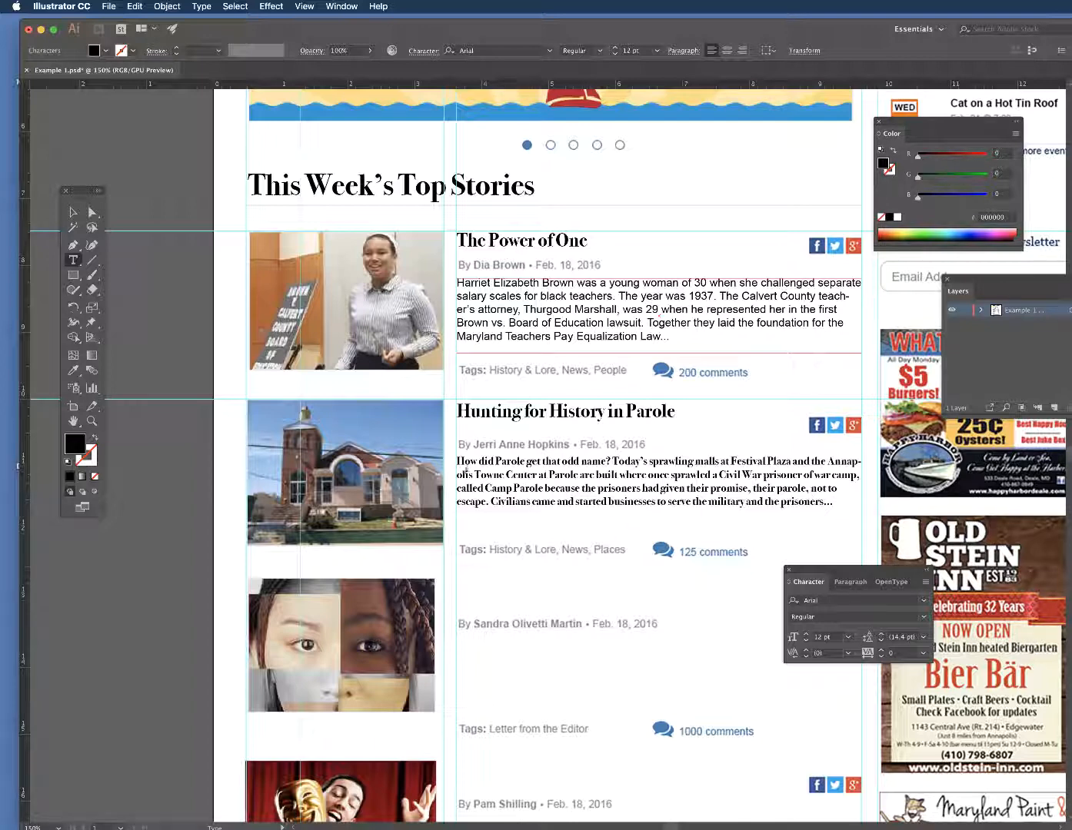
left_click_drag(457, 462, 864, 517)
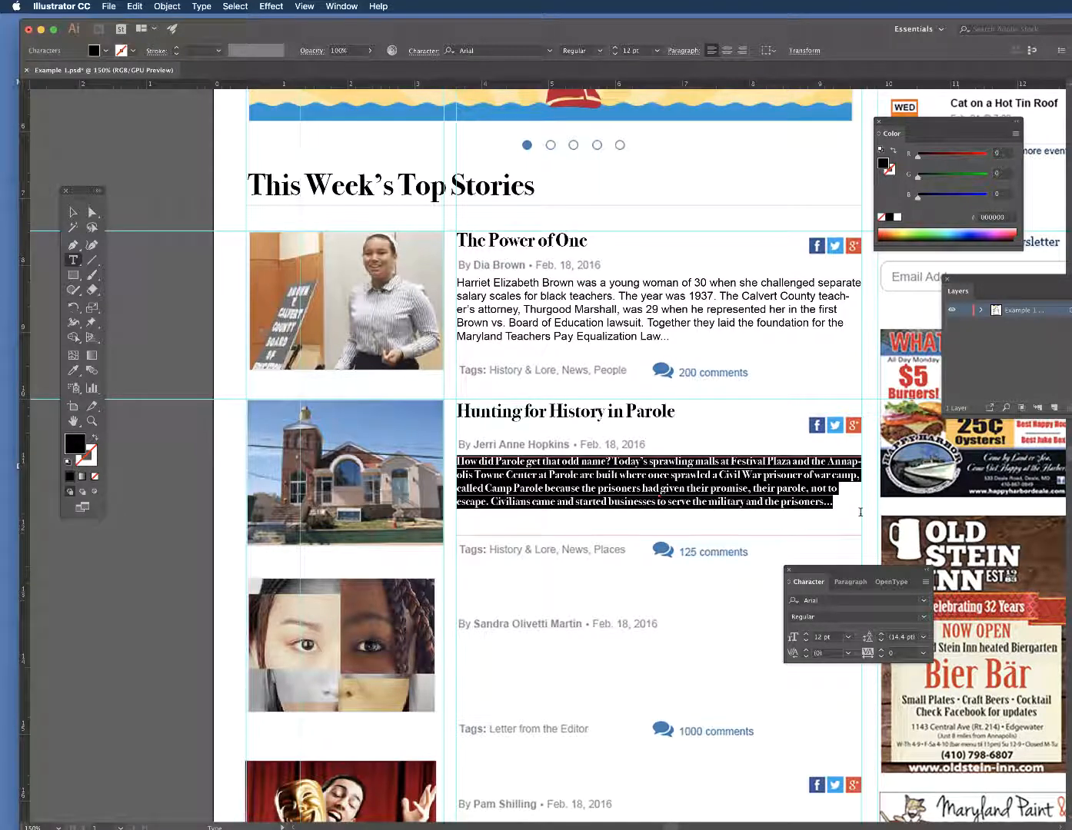
left_click(926, 605)
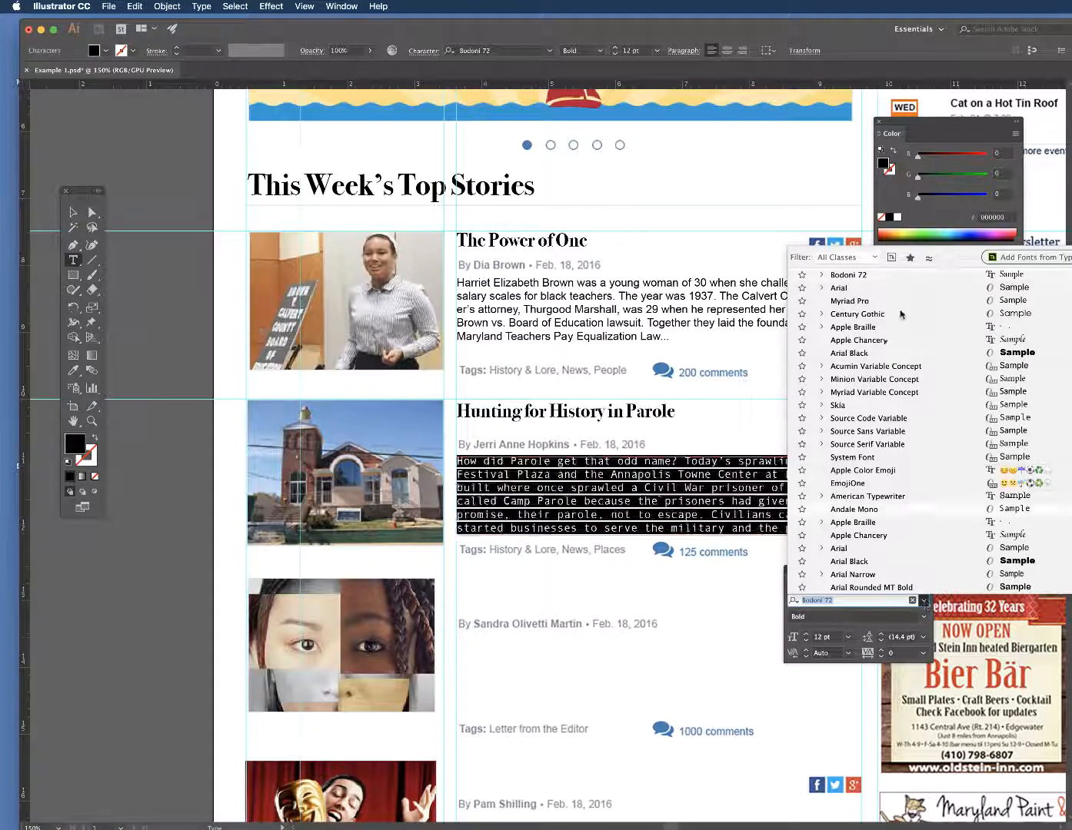
left_click(849, 289)
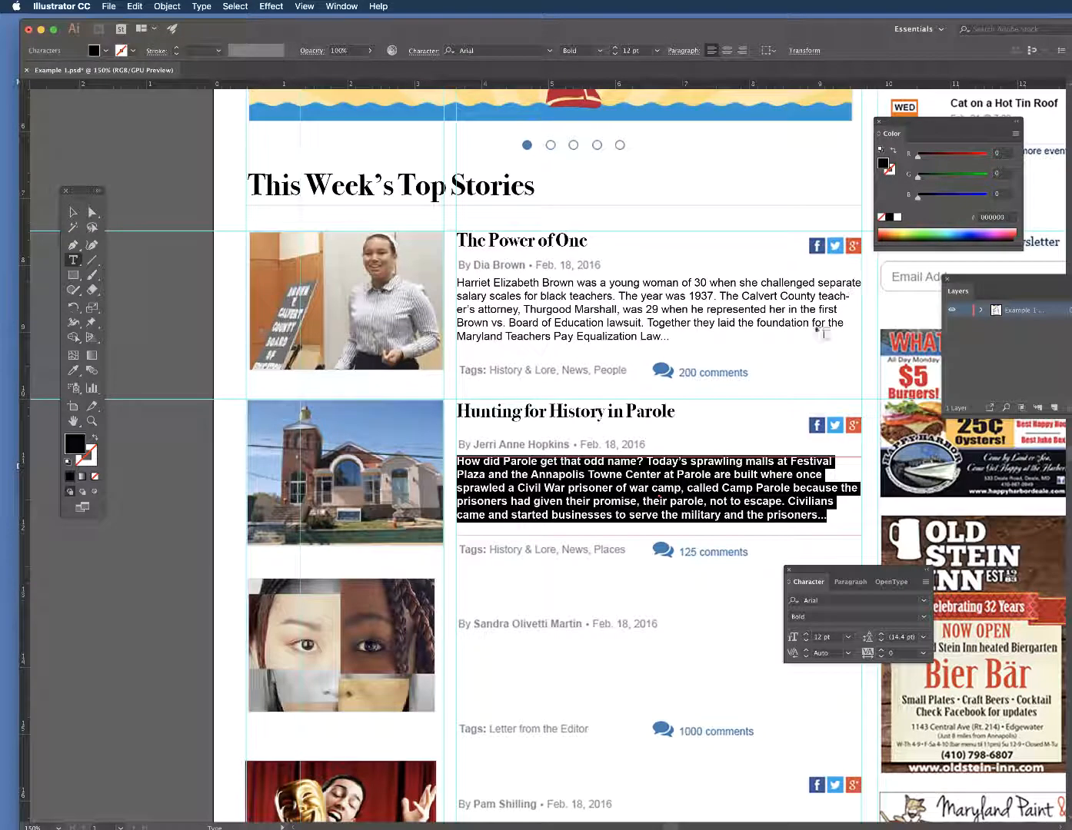
left_click(795, 529)
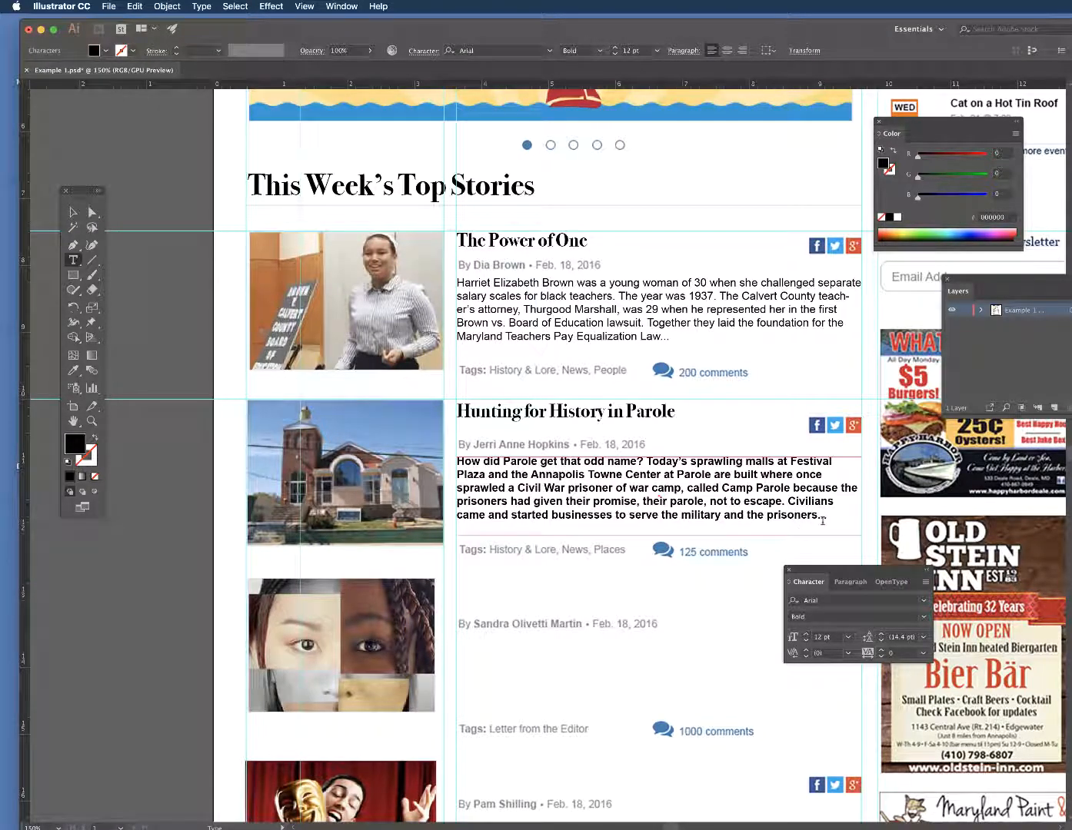
left_click_drag(828, 515, 452, 465)
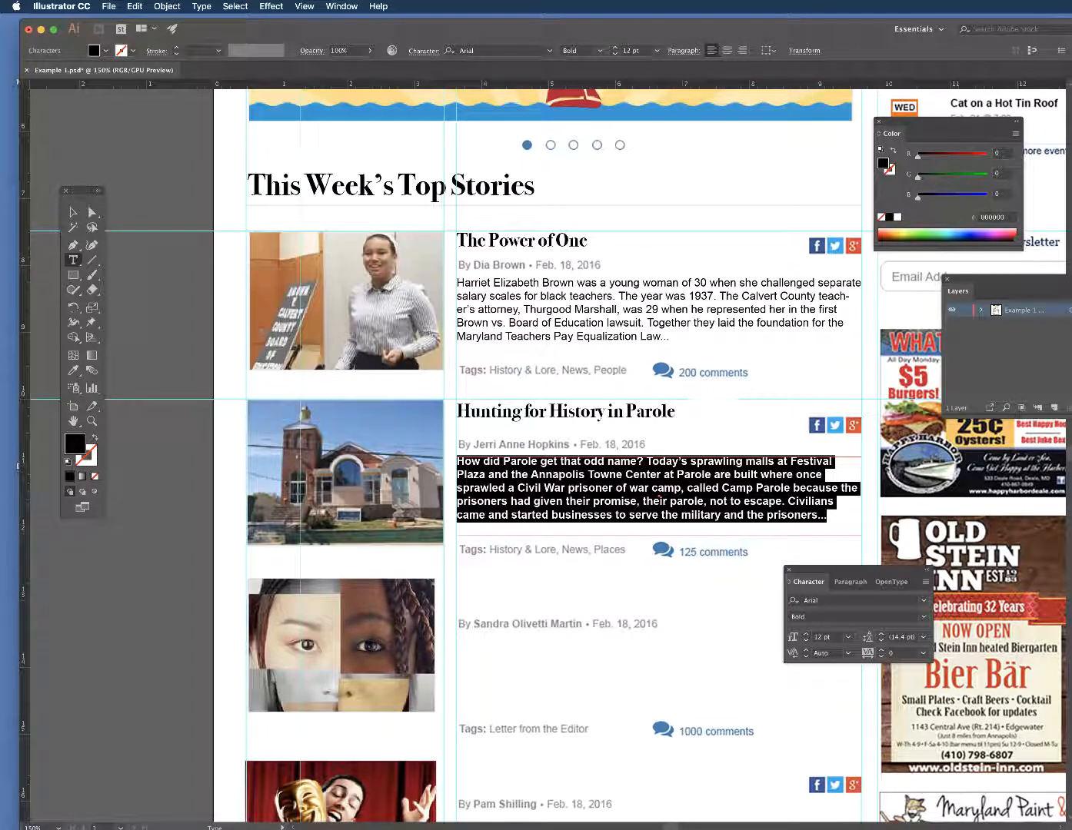
left_click(926, 625)
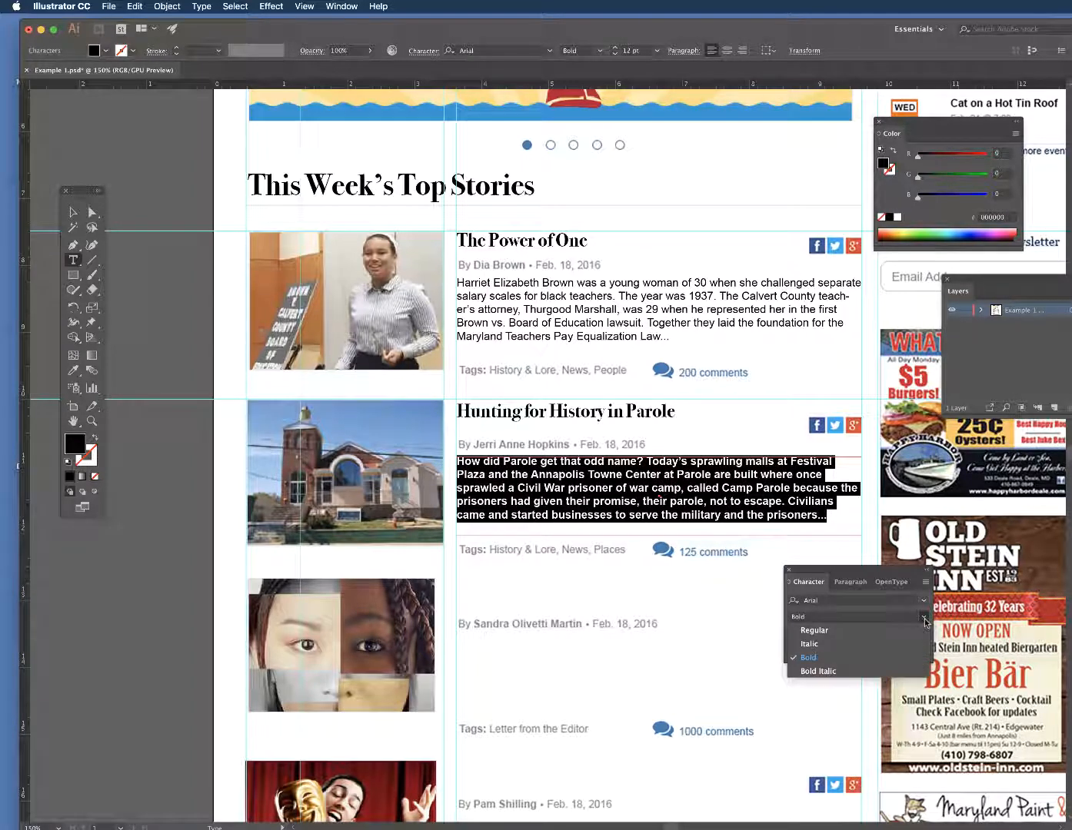
left_click(820, 627)
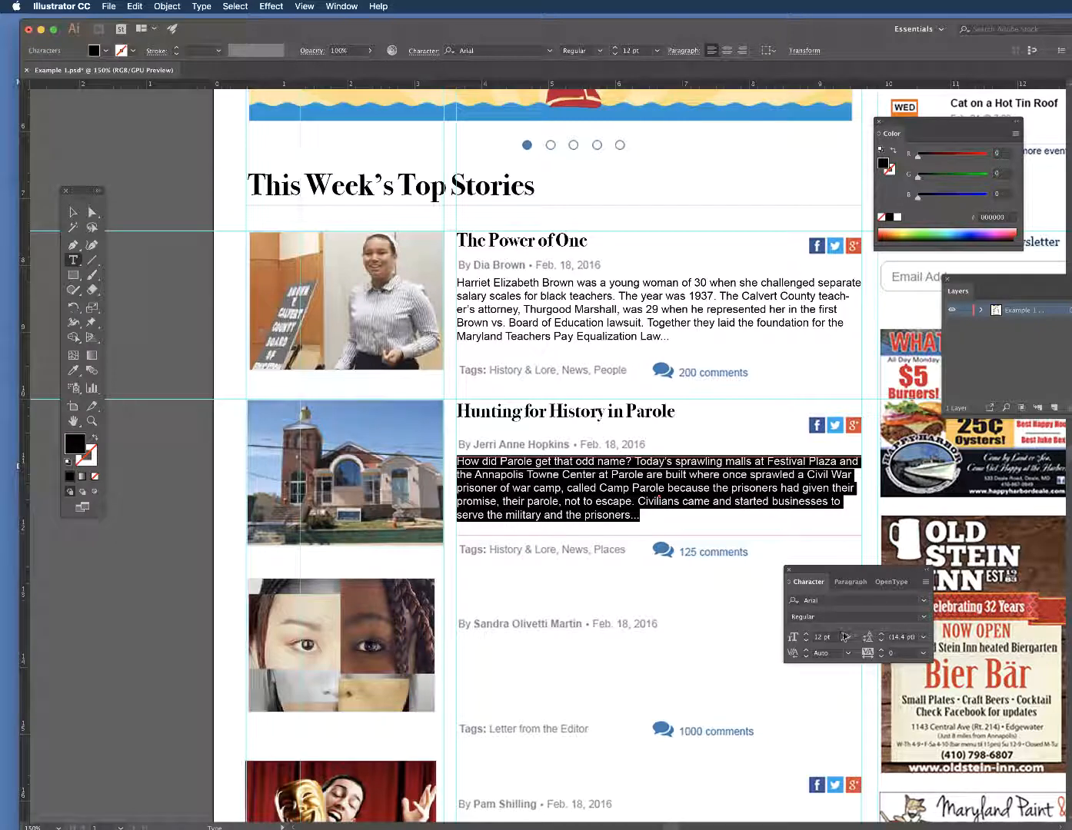
left_click(672, 511)
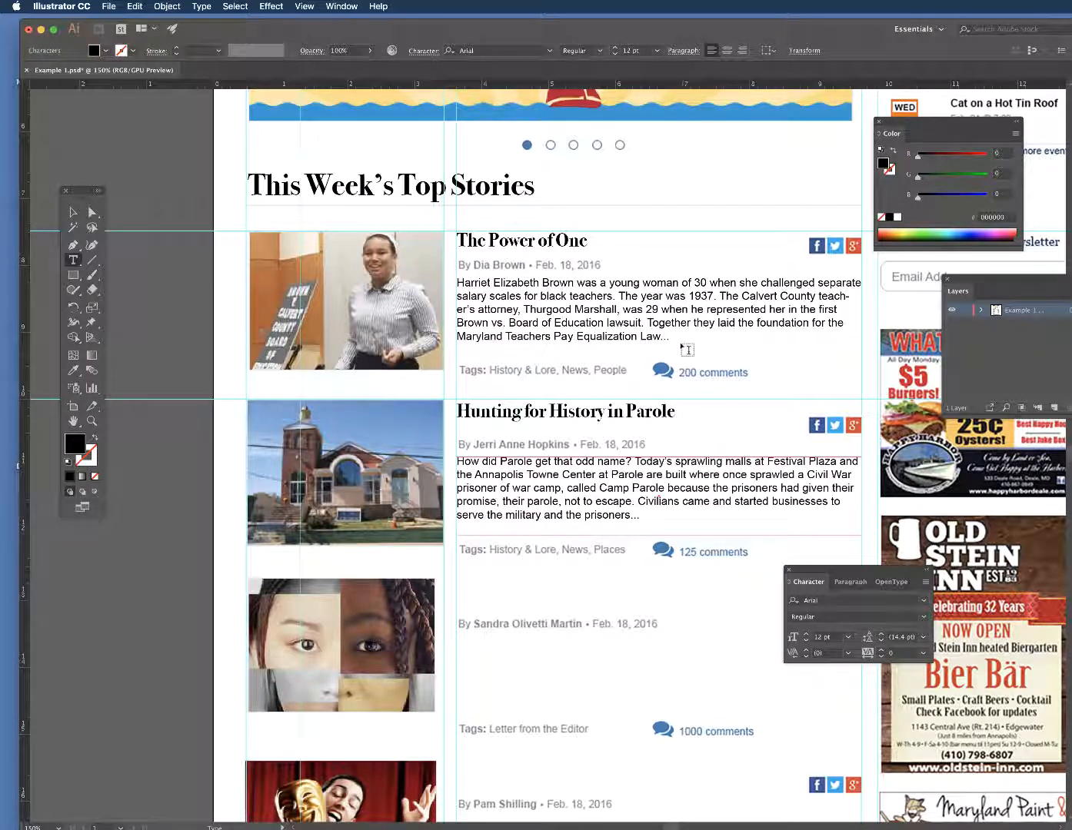
Step: Switch to Preview to examine the enlarged reference image of the finished Bay Weekly page, and return to the Illustrator mockup
left_click_drag(668, 338, 445, 291)
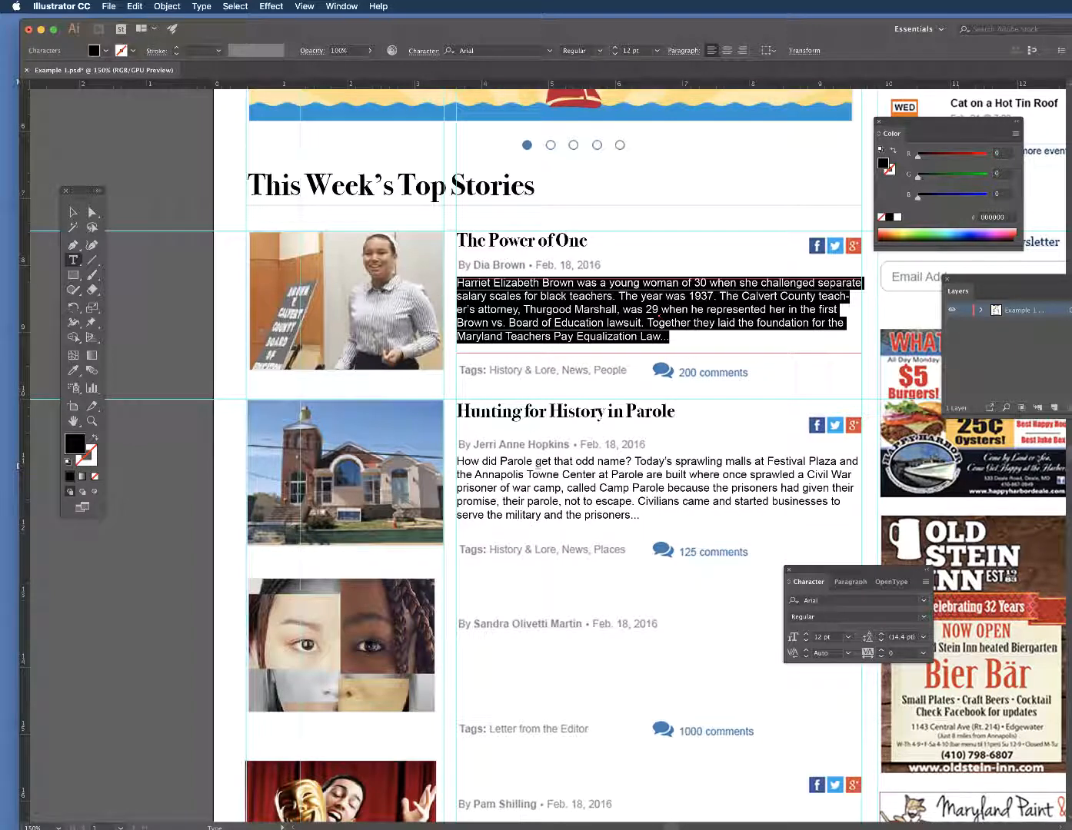
scroll(531, 457, "down", 2)
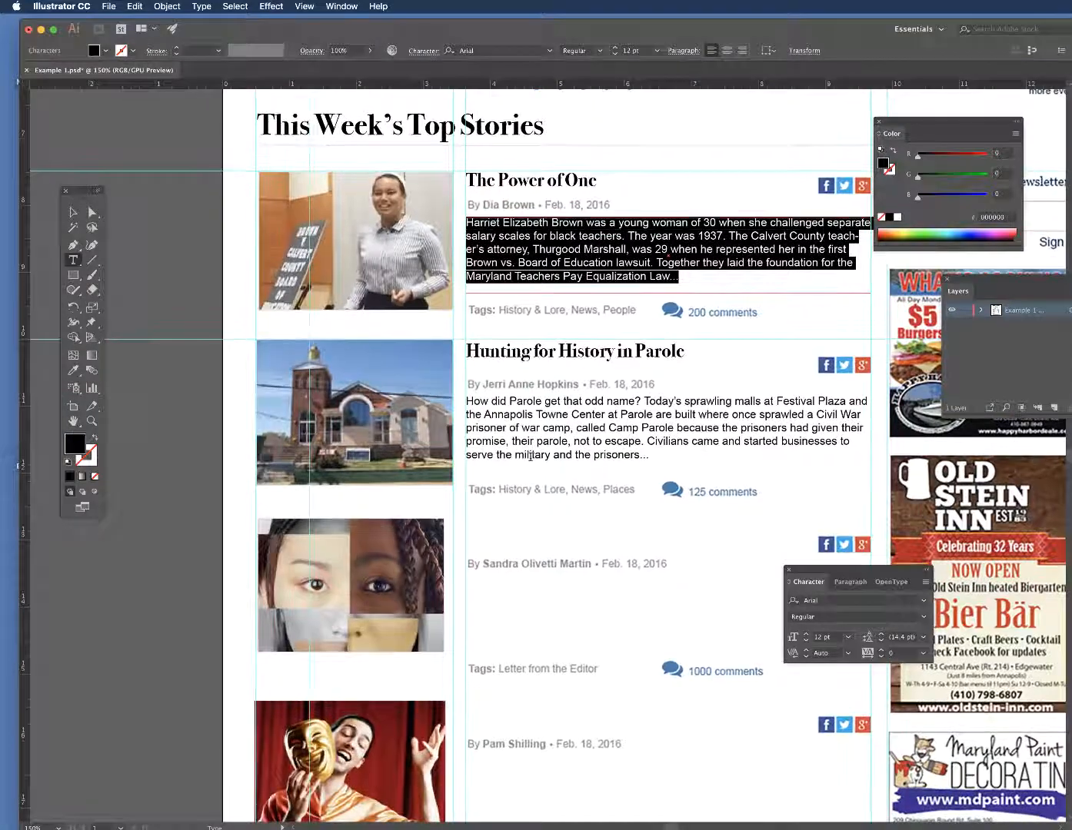
key("super+Tab")
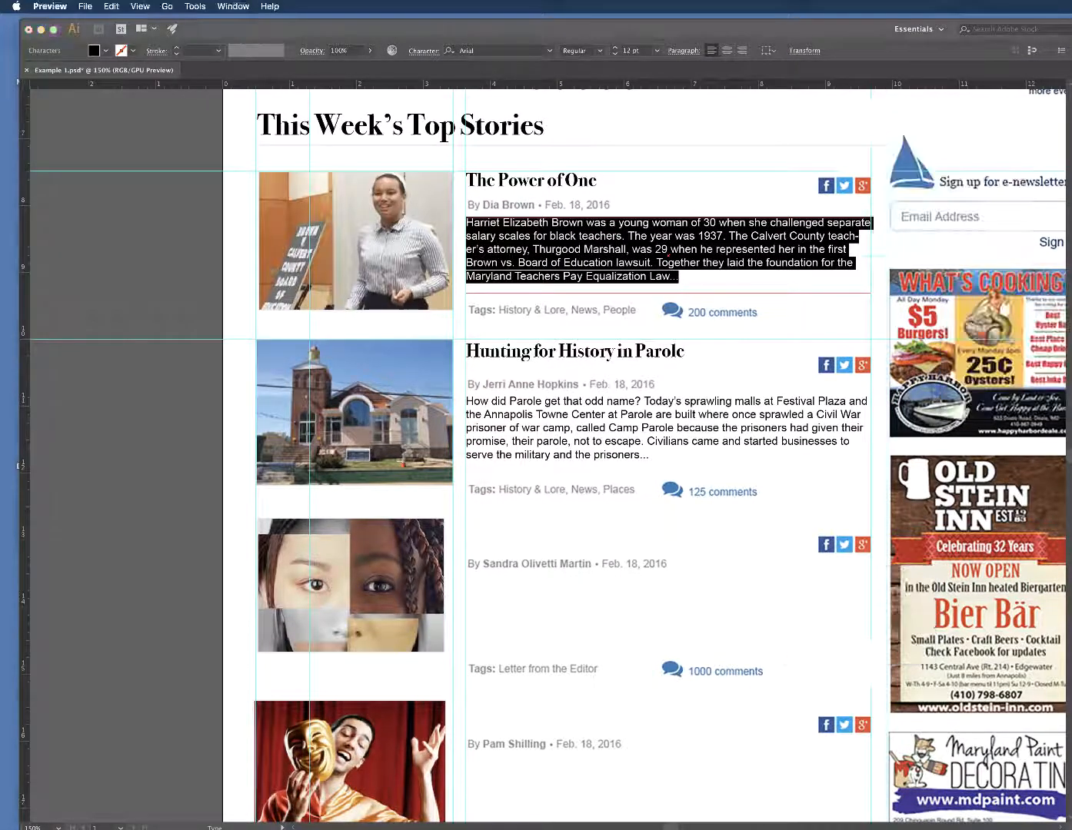
left_click_drag(1069, 46, 424, 48)
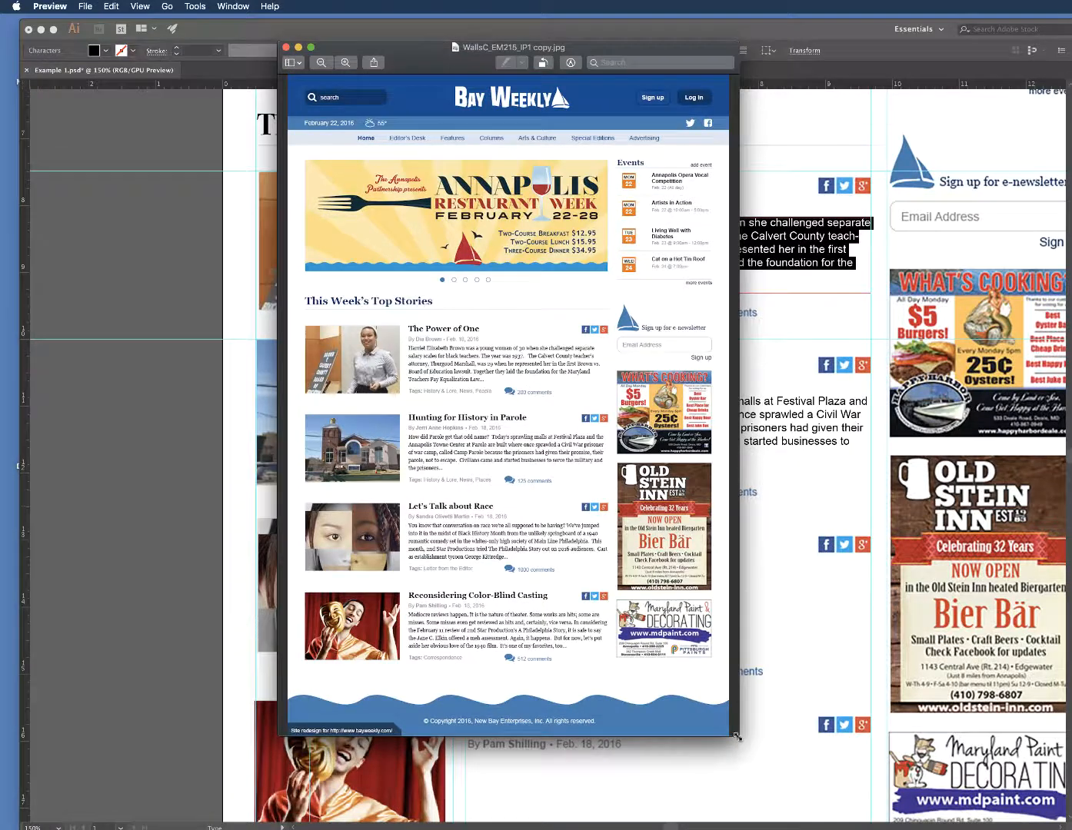
left_click_drag(739, 736, 865, 805)
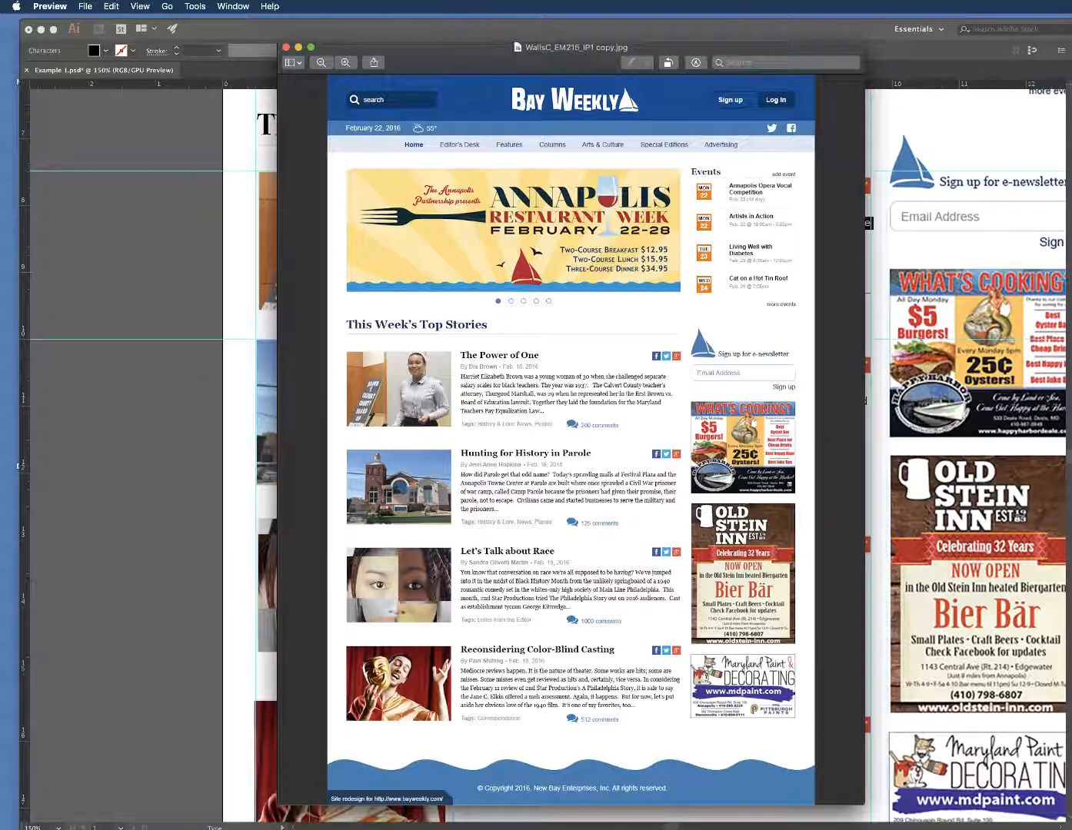
left_click_drag(424, 63, 1069, 130)
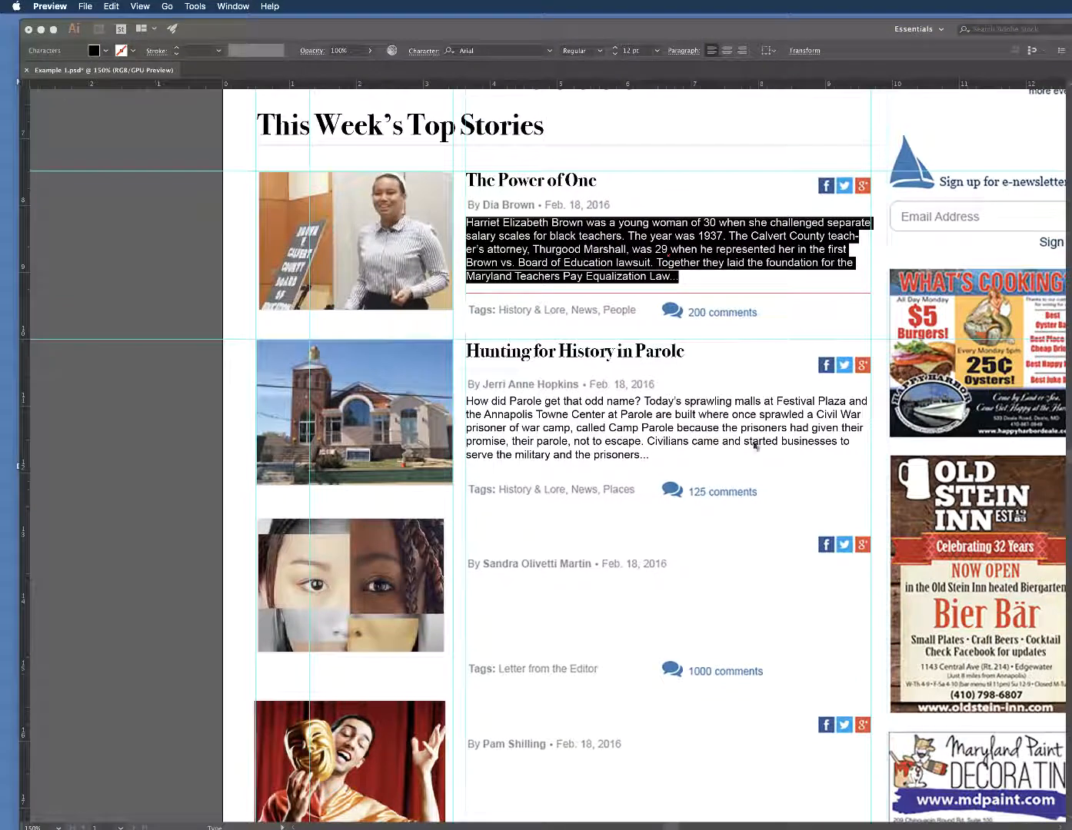
left_click(191, 675)
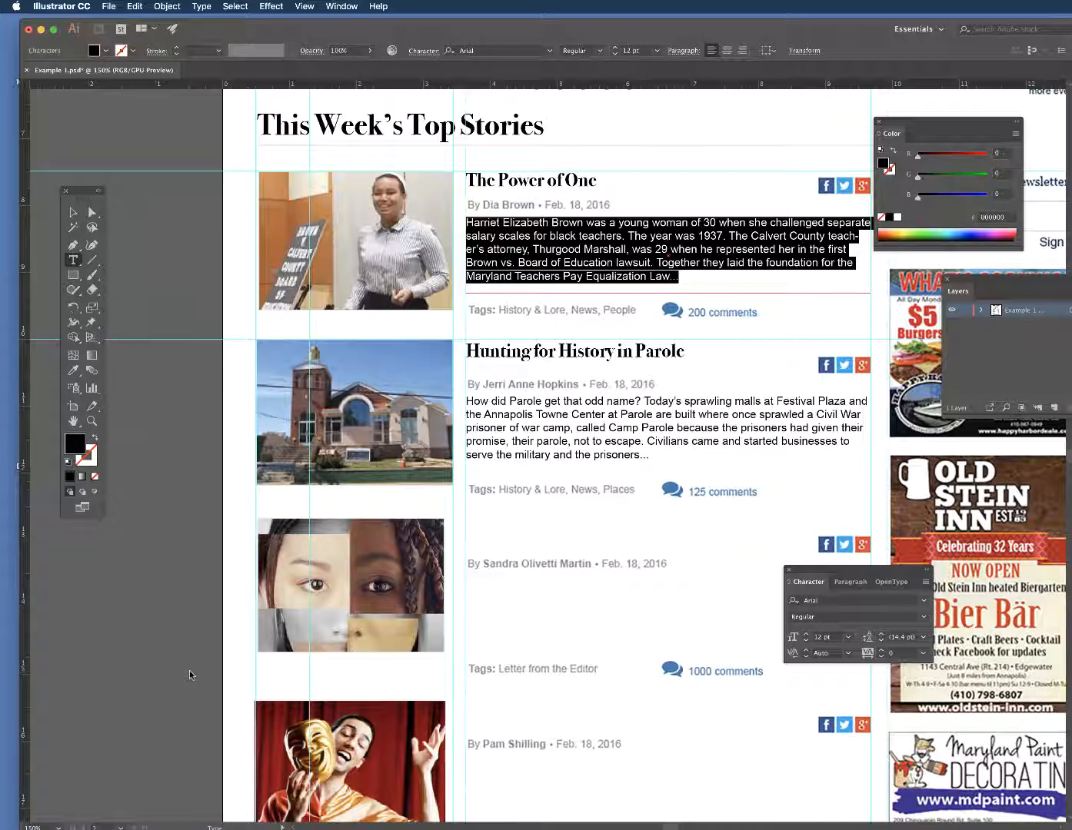
Step: Open the Logo Elements symbol library, enlarge it to show all its symbols and move it over the story text
left_click(342, 6)
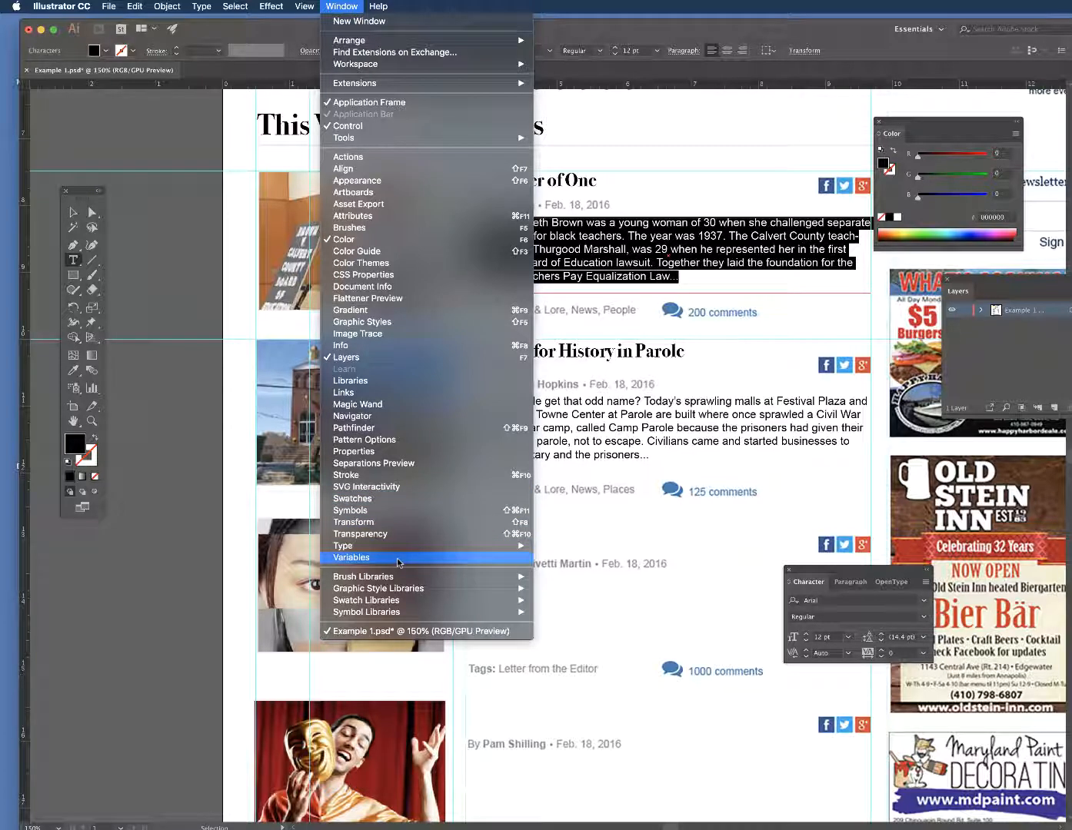
mouse_move(399, 579)
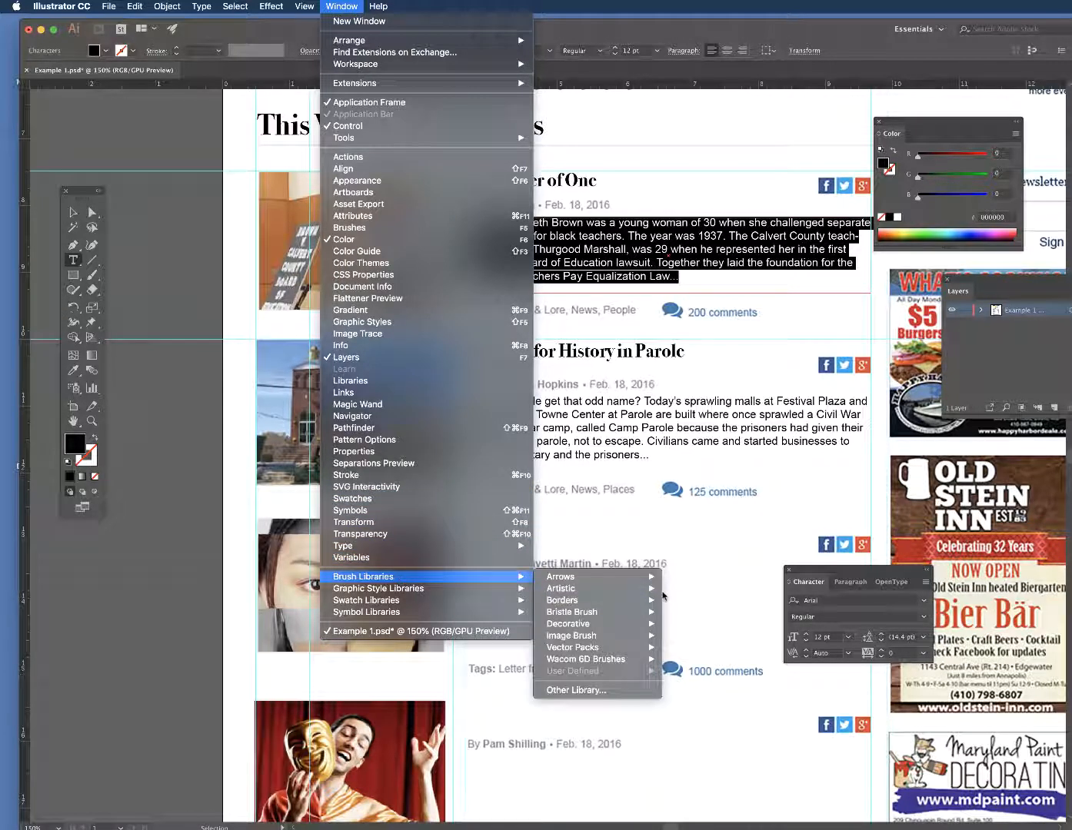
mouse_move(585, 578)
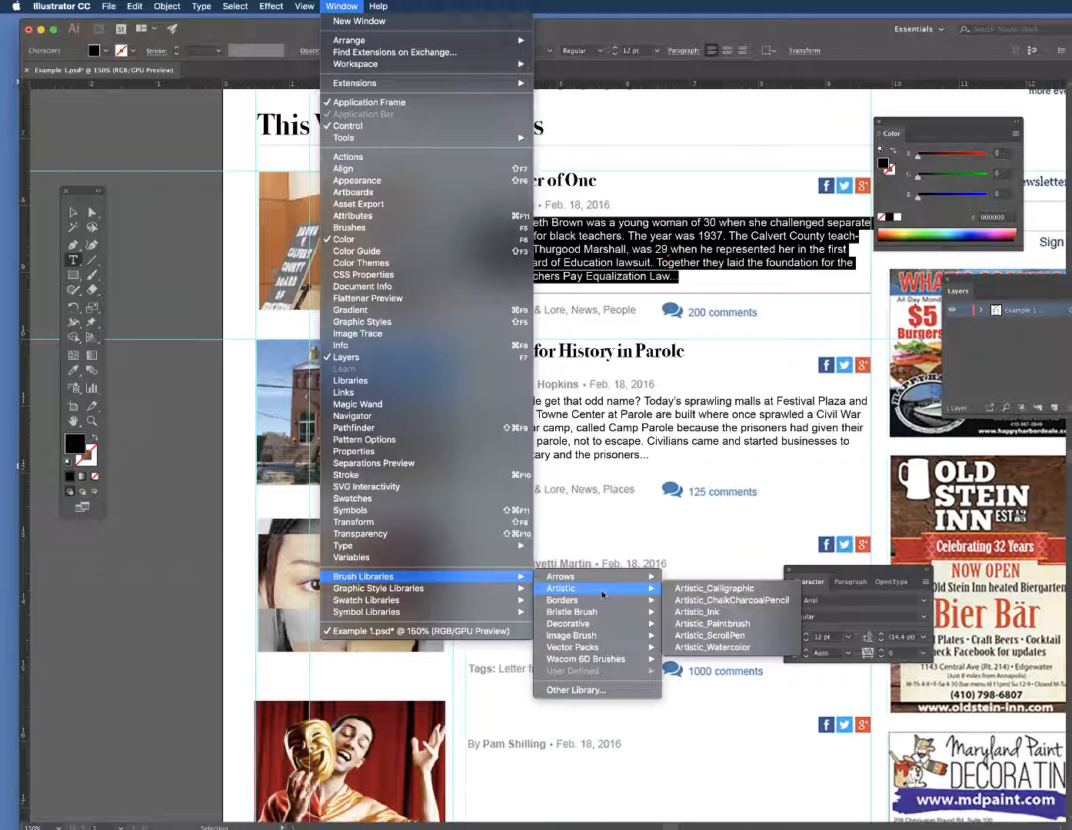
mouse_move(599, 625)
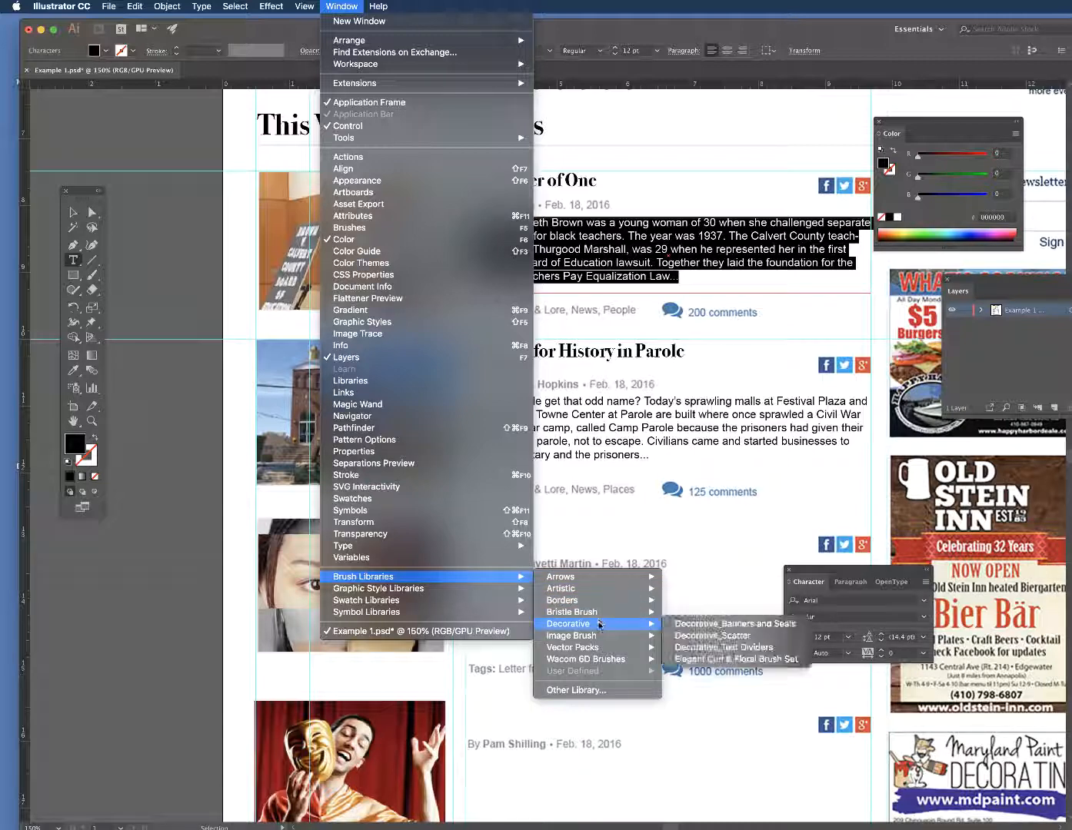
mouse_move(591, 650)
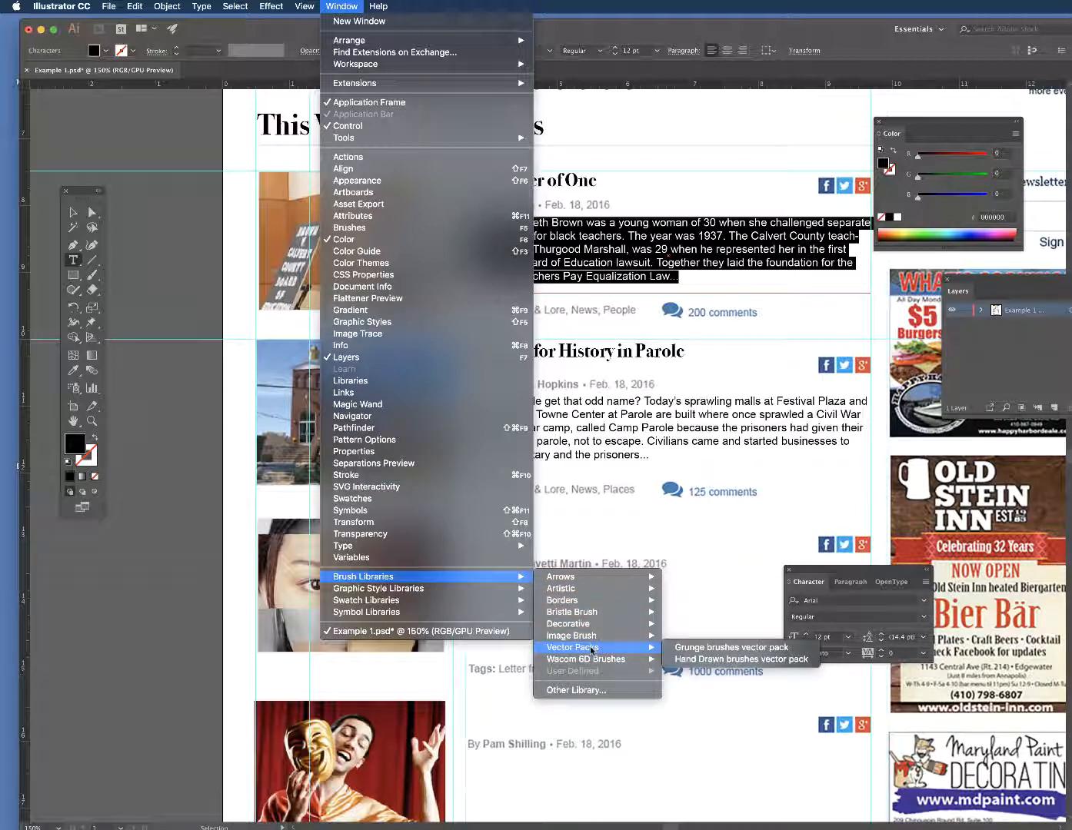
mouse_move(458, 591)
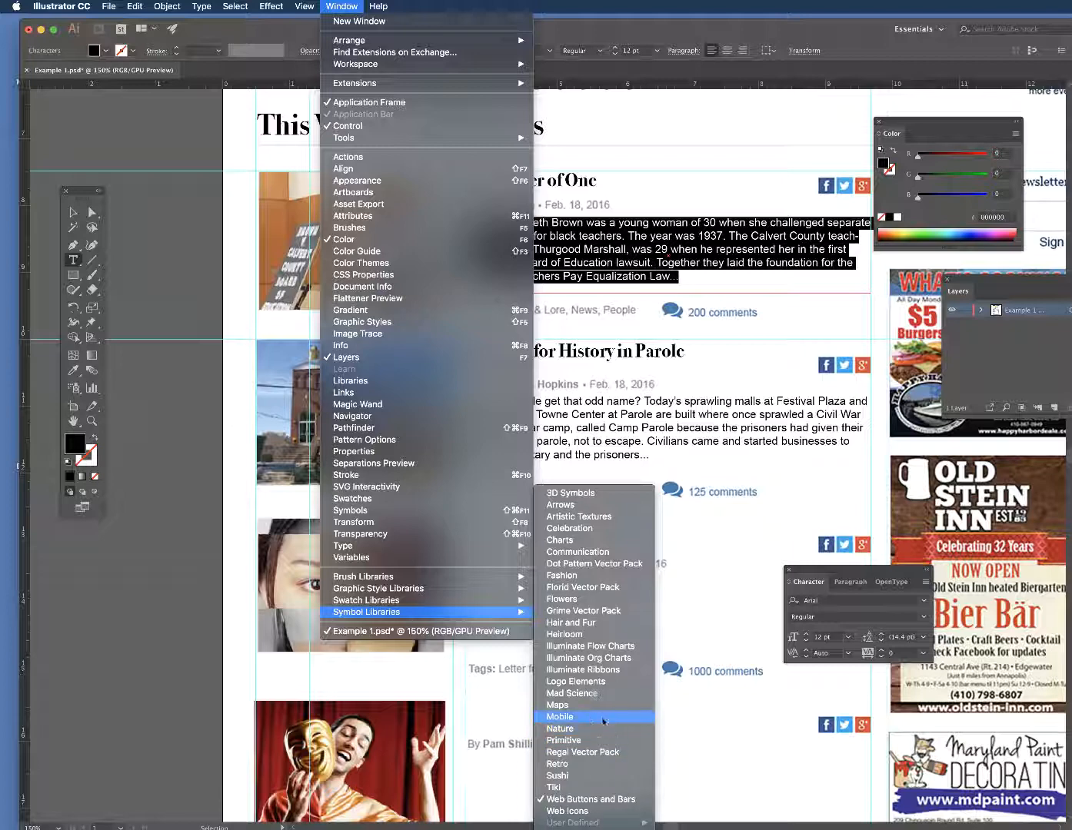
left_click(602, 684)
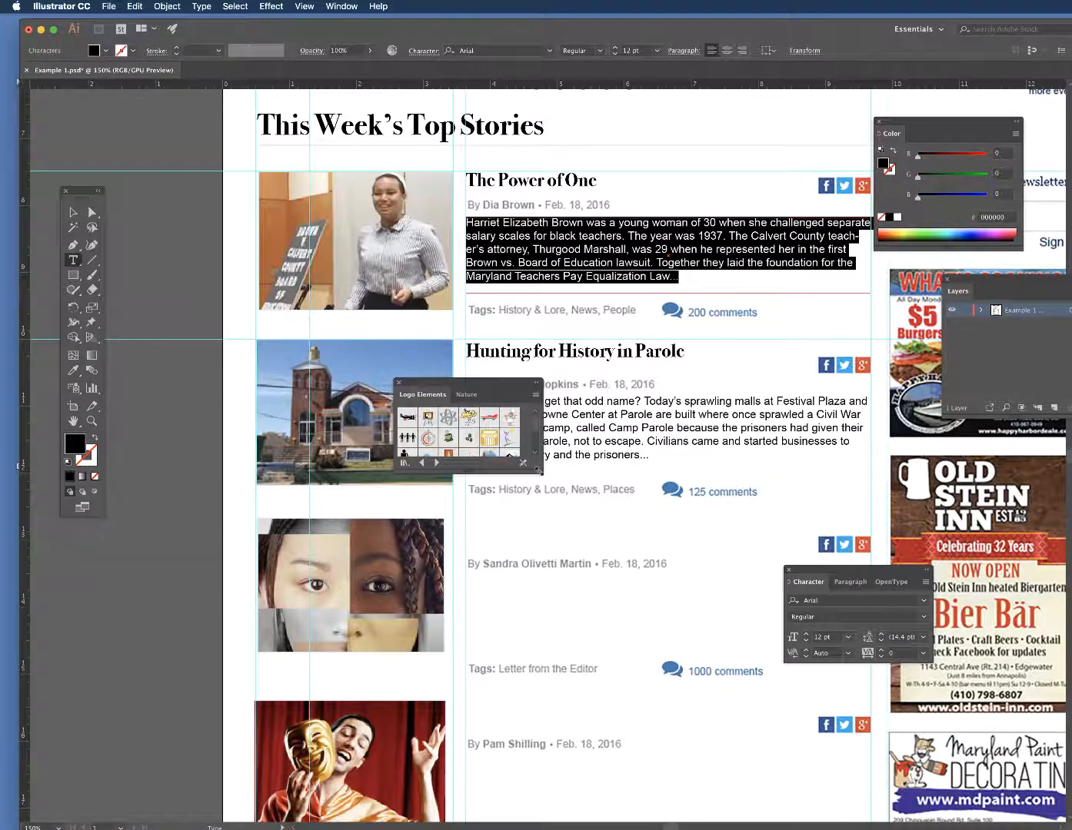
left_click_drag(542, 466, 685, 577)
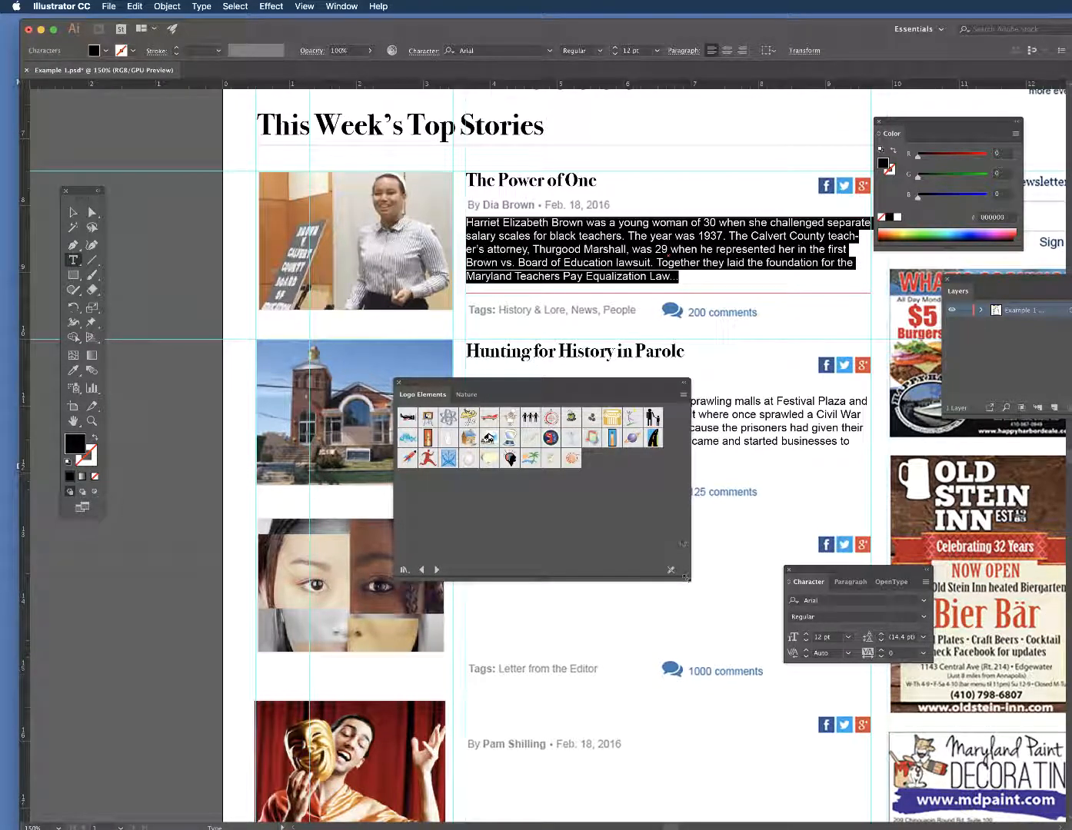
left_click_drag(537, 395, 677, 416)
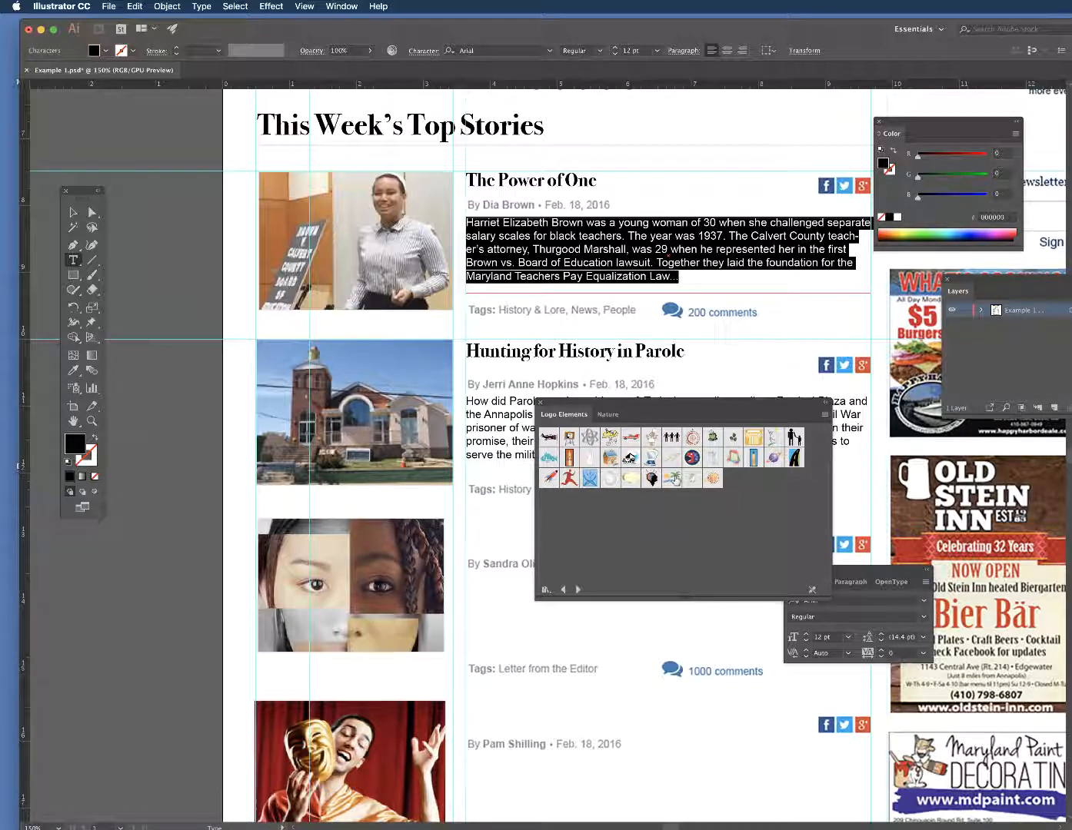
Step: Place the Tropical symbol above the third story's byline, the Car symbol below it and the coffee cup symbol near the second story's social icons
left_click_drag(671, 478, 494, 522)
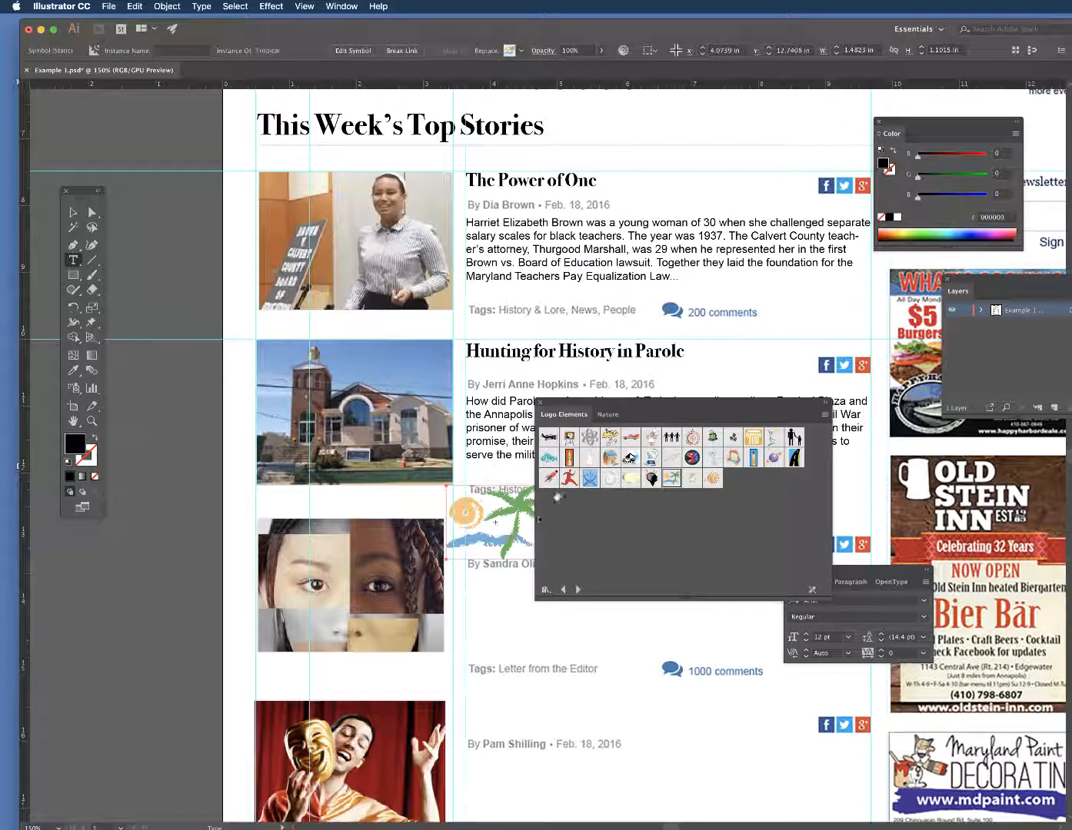
left_click(630, 437)
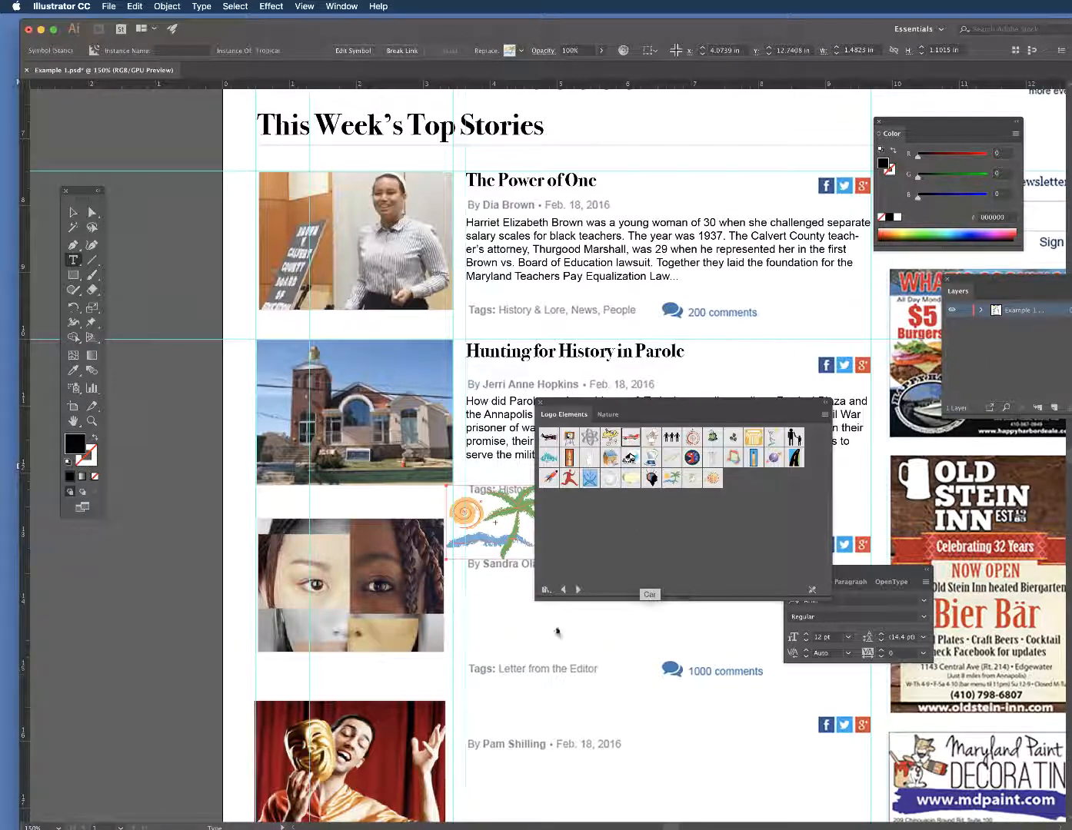
left_click_drag(558, 632, 553, 625)
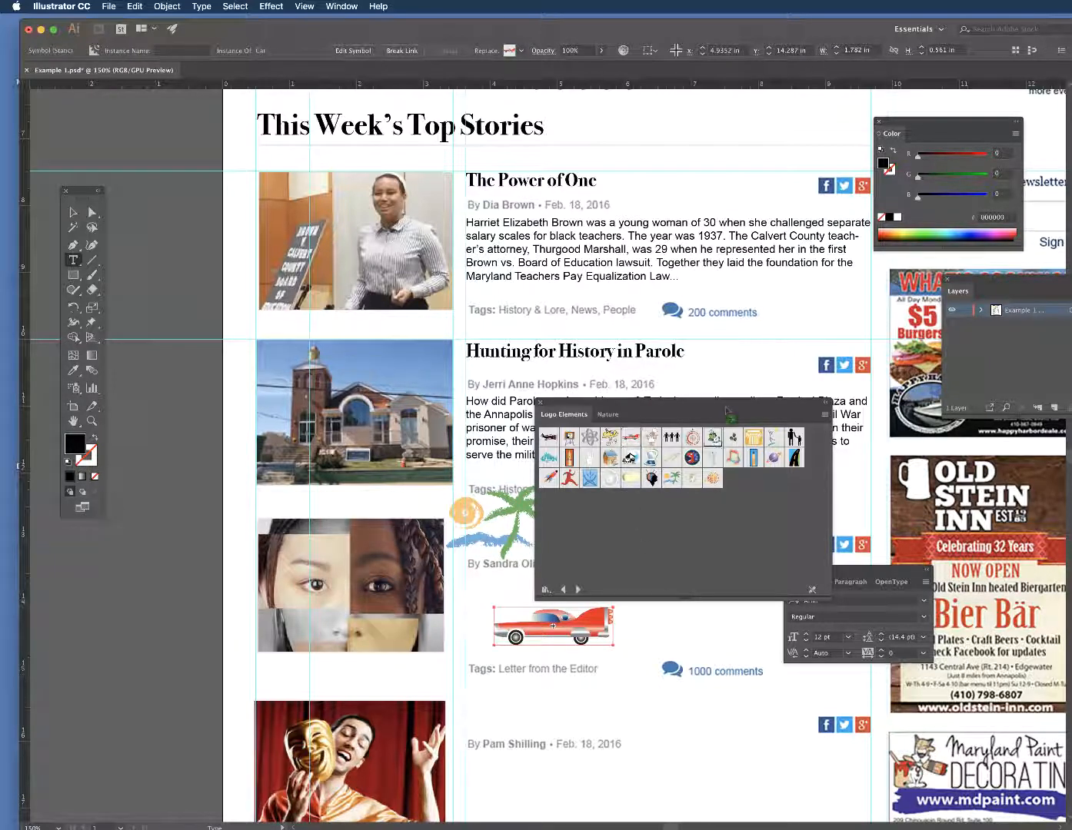
left_click_drag(728, 409, 784, 336)
scroll(738, 384, "up", 1)
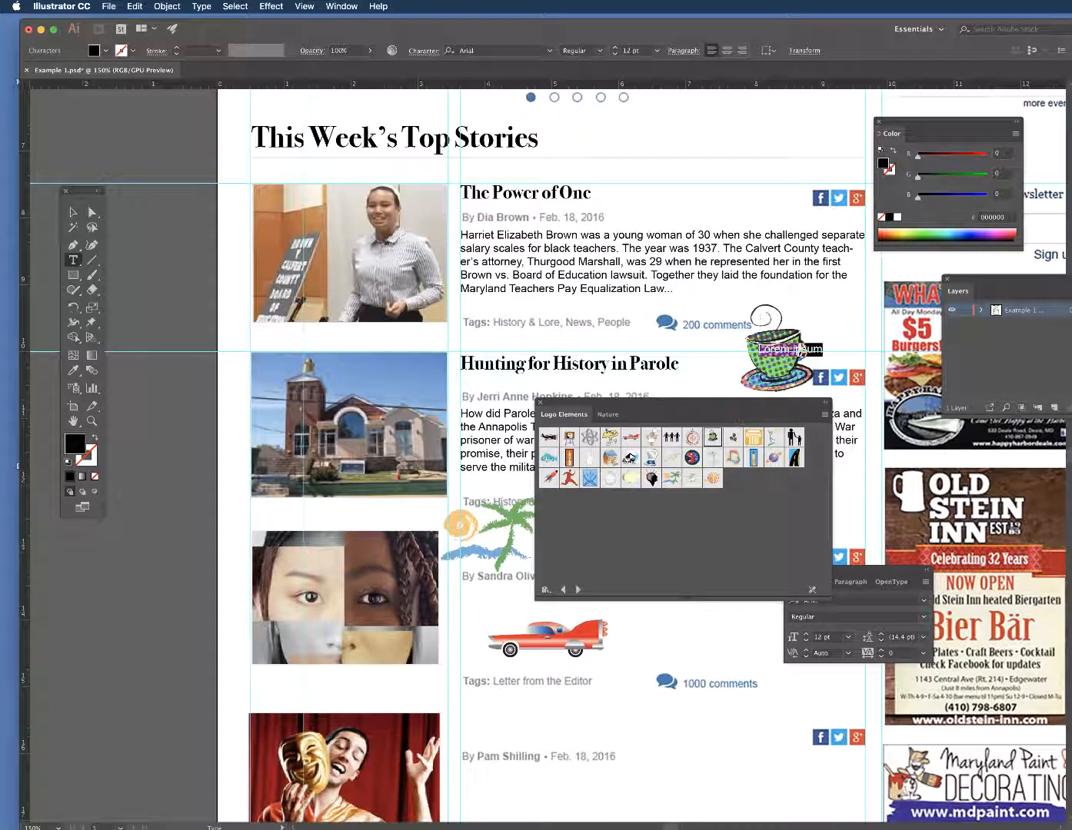
Step: Move the coffee cup symbol beside the first story's headline and shift the symbol library panel off the second story's byline
left_click(73, 212)
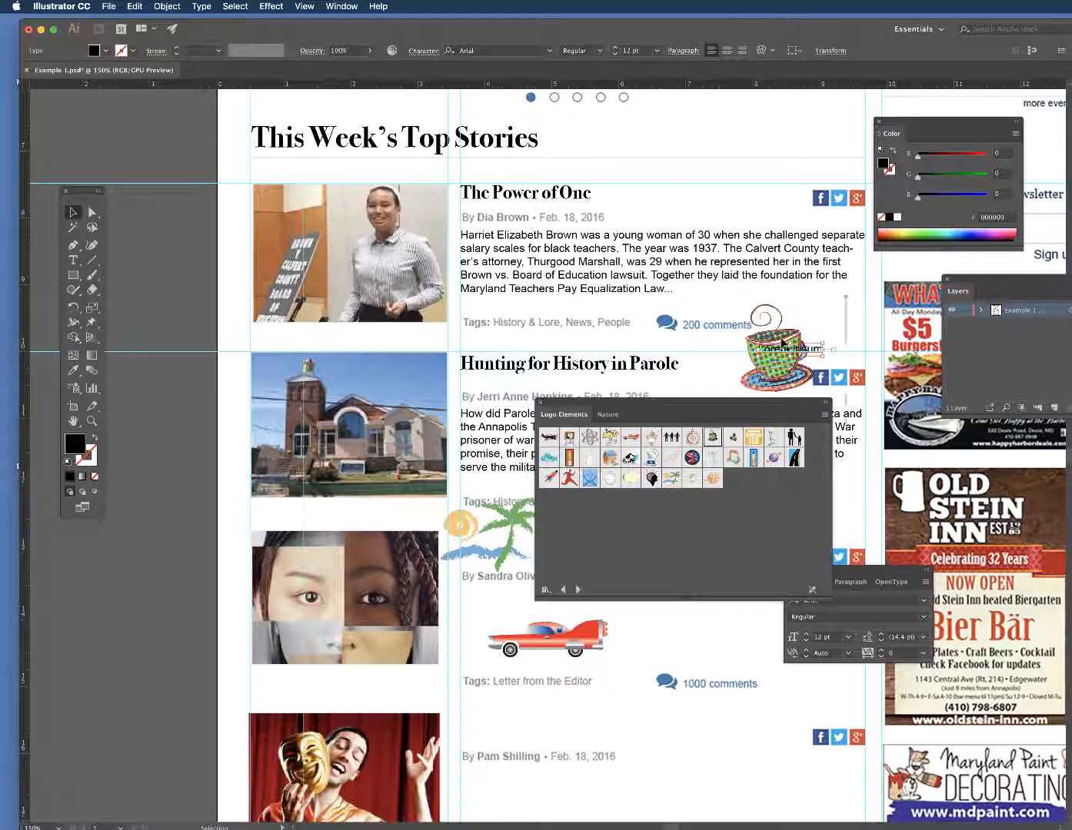
left_click_drag(776, 358, 691, 176)
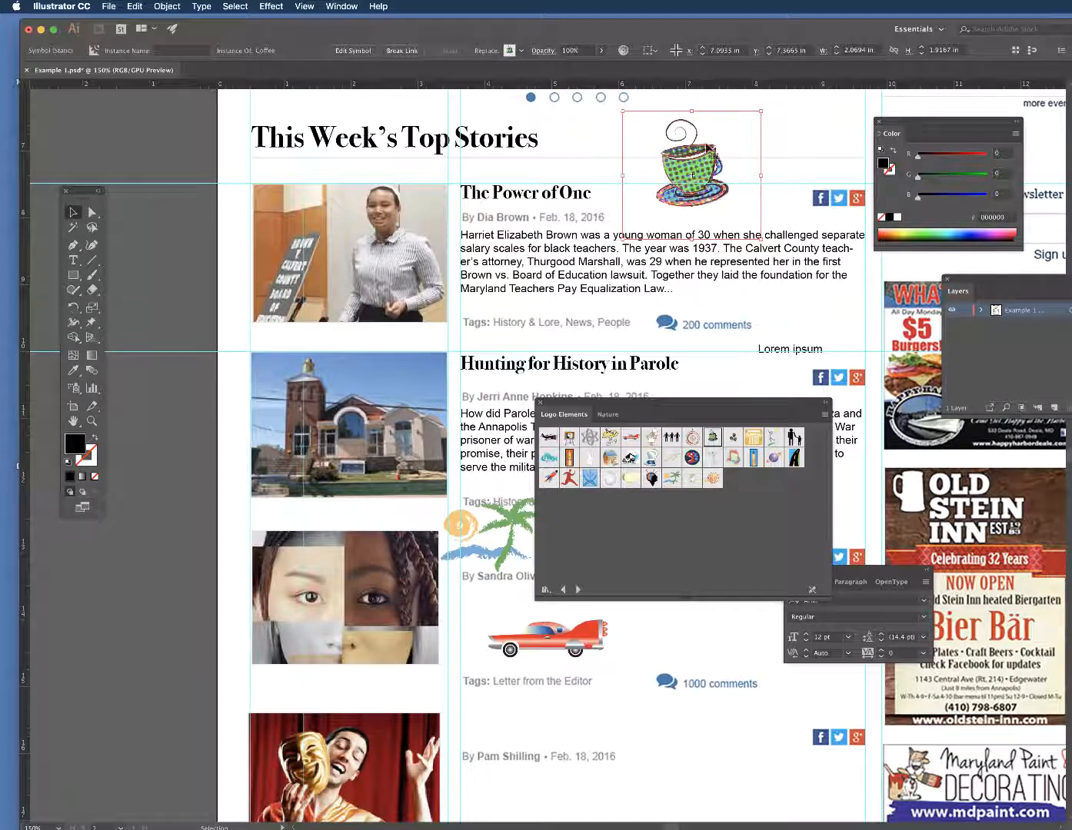
left_click(789, 132)
left_click(692, 175)
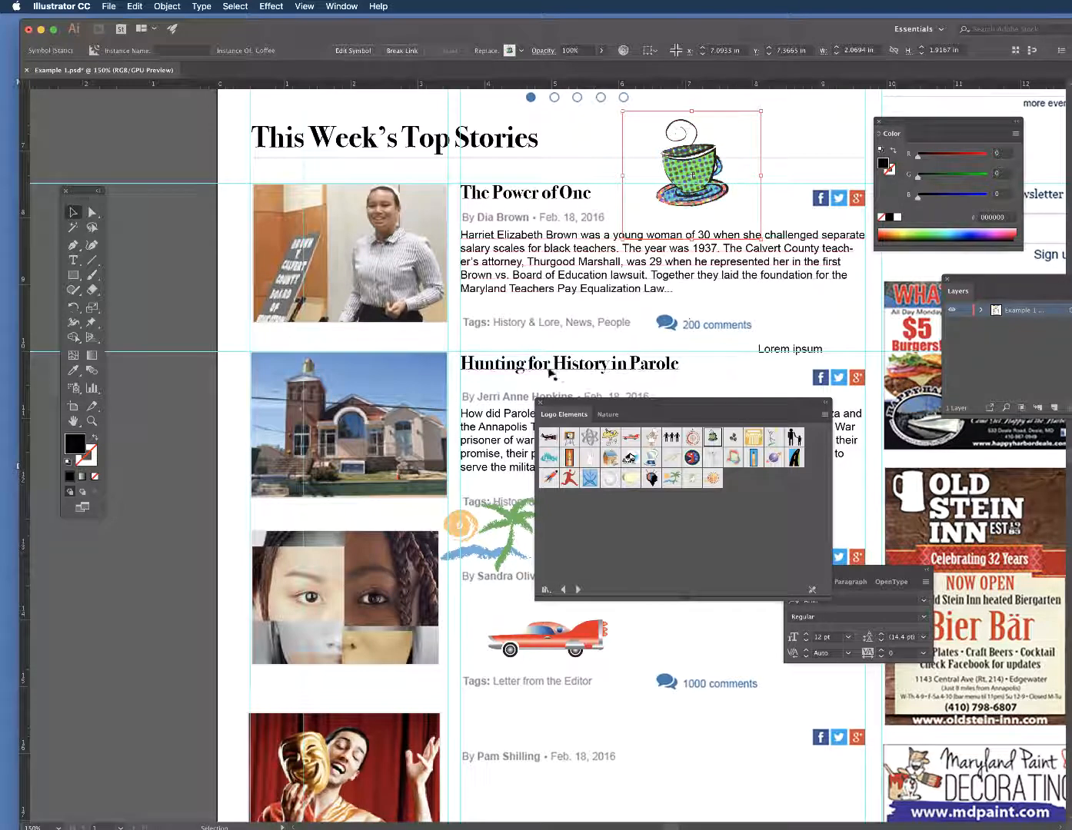
left_click_drag(663, 410, 757, 422)
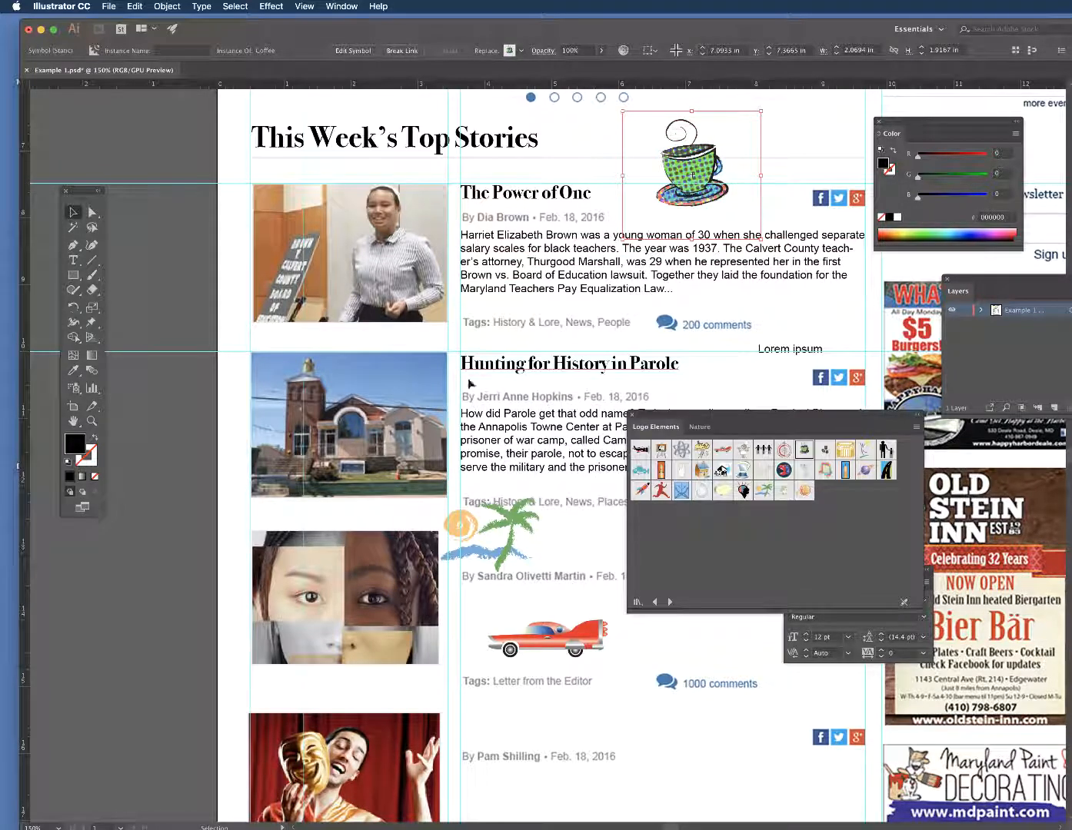
left_click(513, 511)
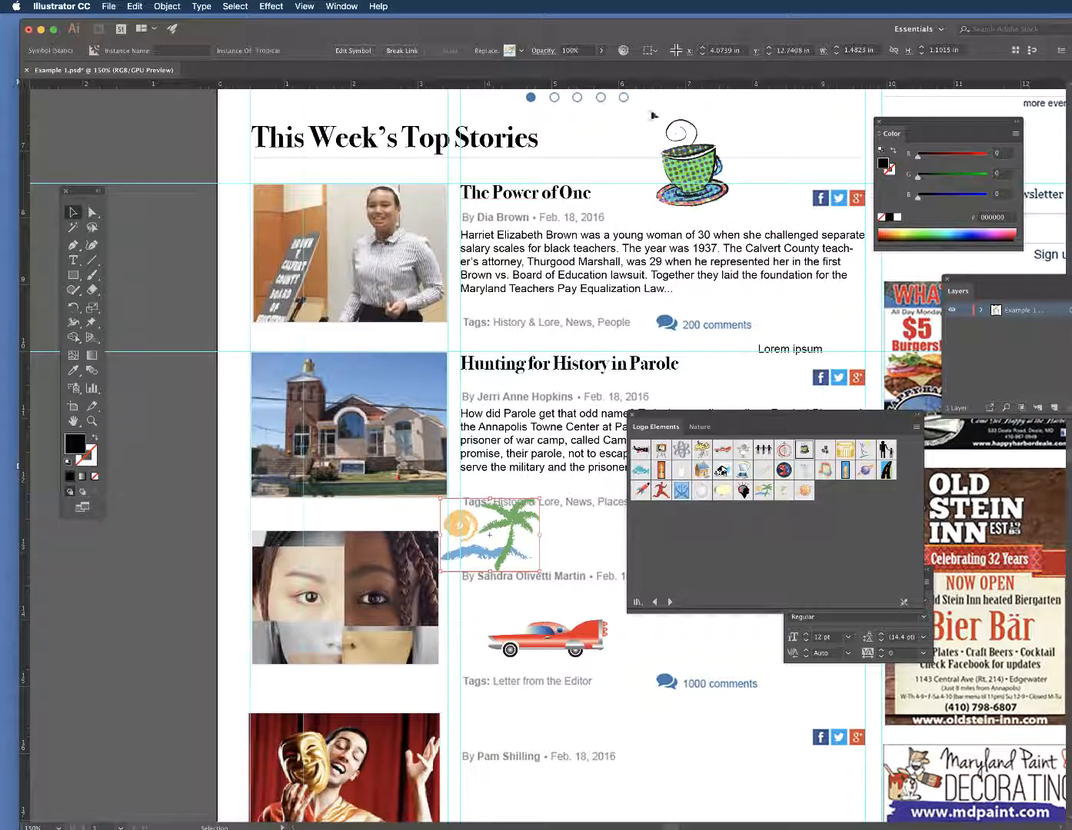
left_click(696, 187)
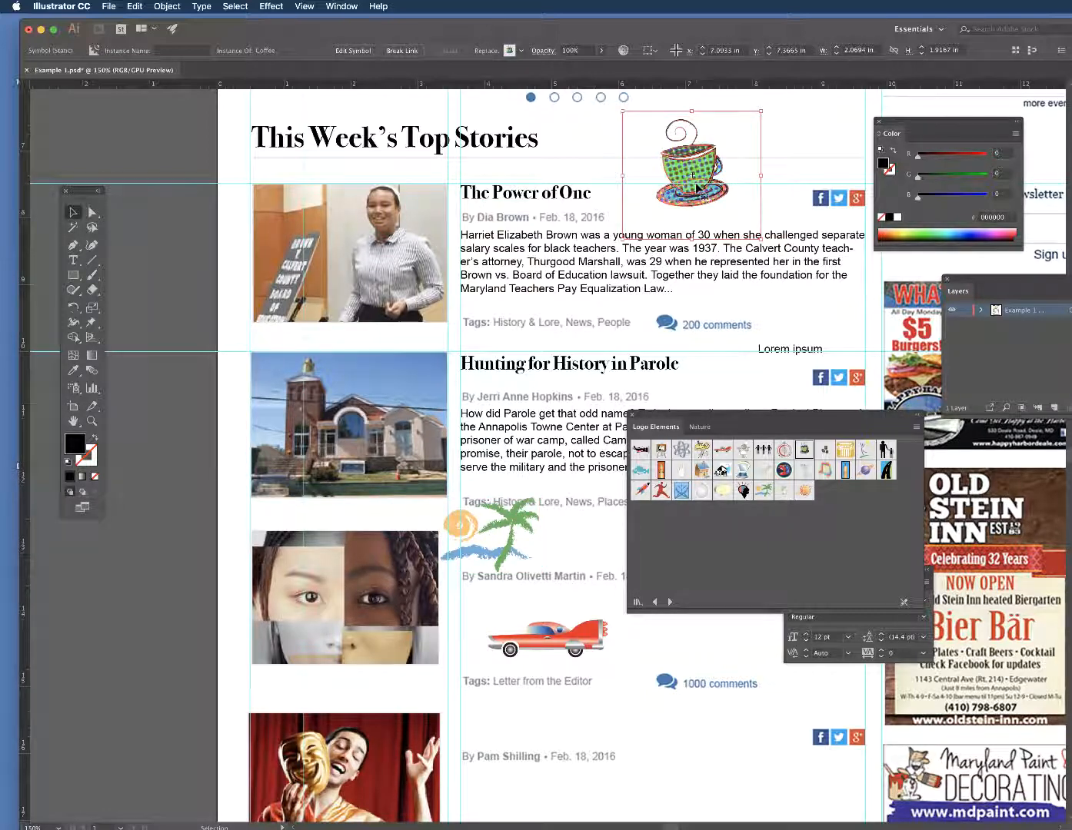
Step: Draw a black freeform shape beside the coffee cup with the Pen tool, and delete it
left_click(72, 245)
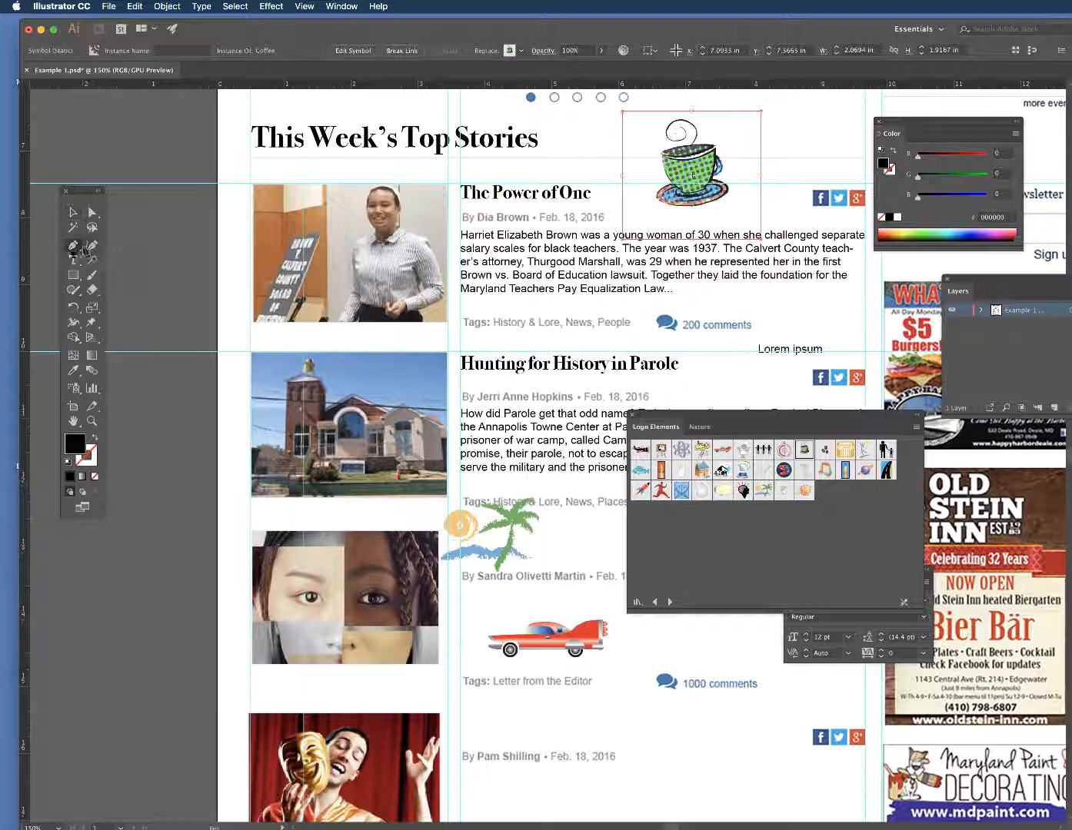
left_click(767, 171)
mouse_move(779, 192)
left_mouse_down()
mouse_move(831, 192)
mouse_move(720, 223)
mouse_move(718, 171)
mouse_move(744, 154)
mouse_move(778, 164)
mouse_move(769, 180)
left_mouse_up()
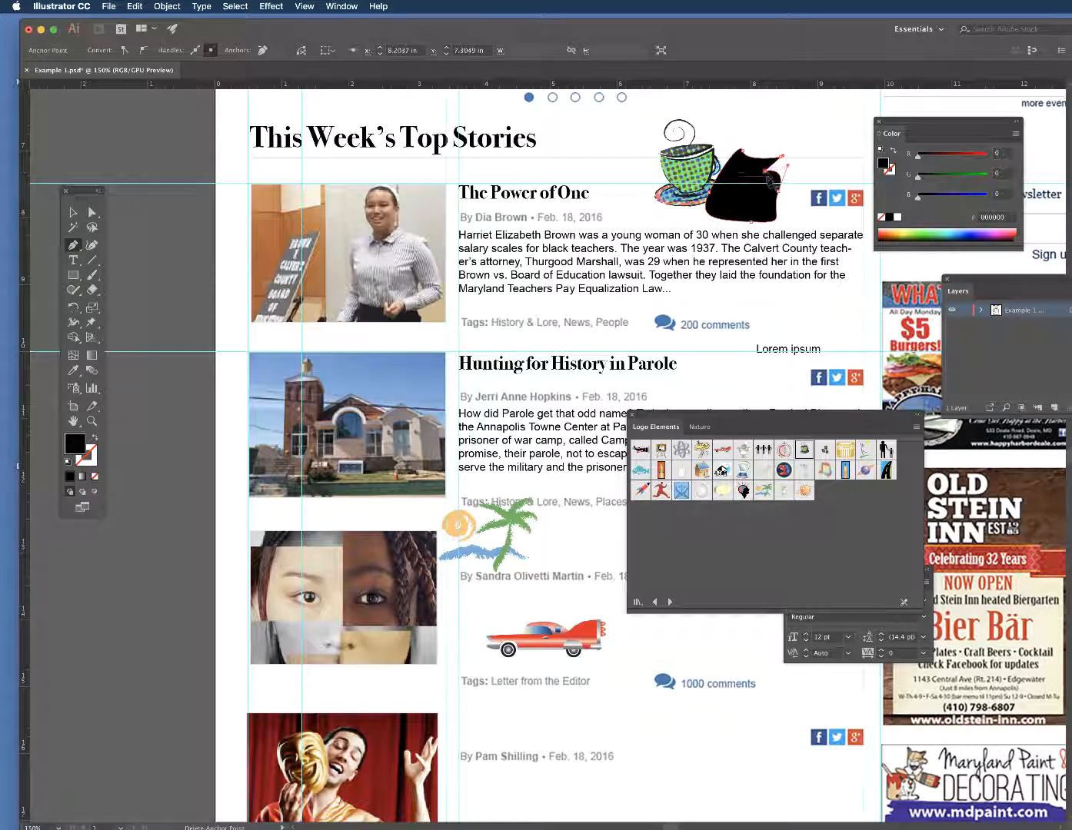
key("Delete")
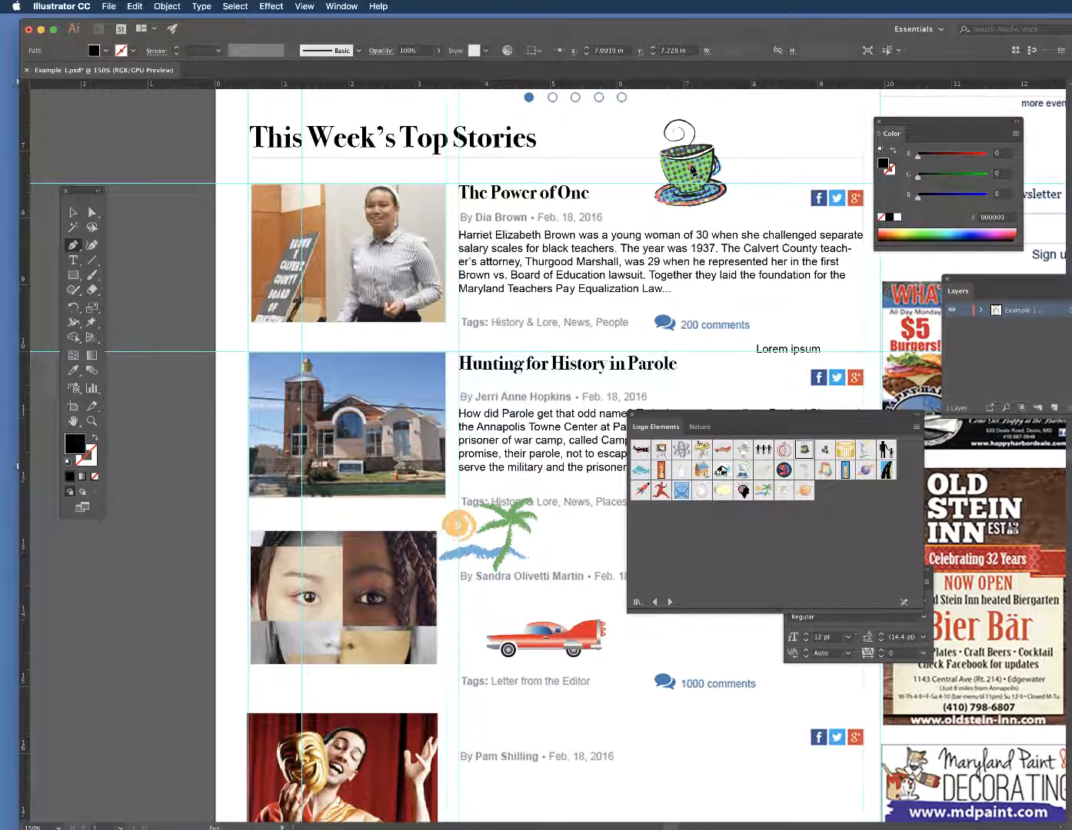
Step: Draw a pointed black shape across the coffee cup with the Pen tool, and remove it completely
left_click(691, 166)
left_click(728, 211)
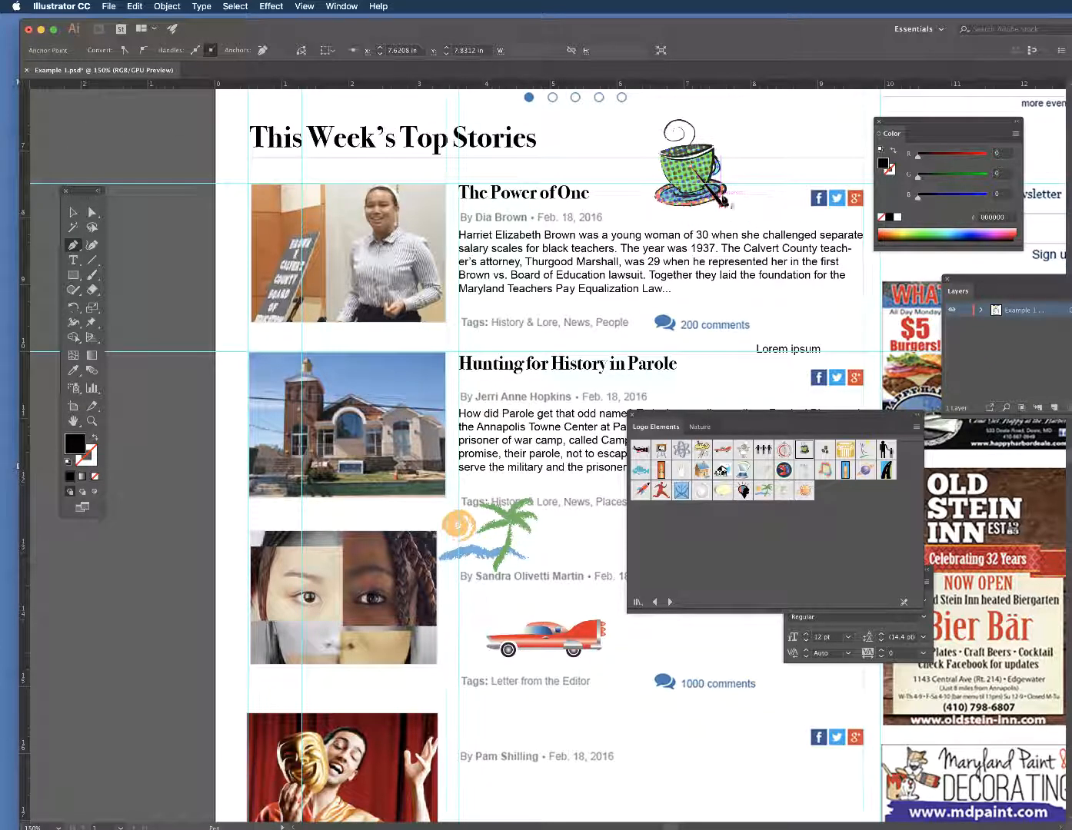
left_click(762, 142)
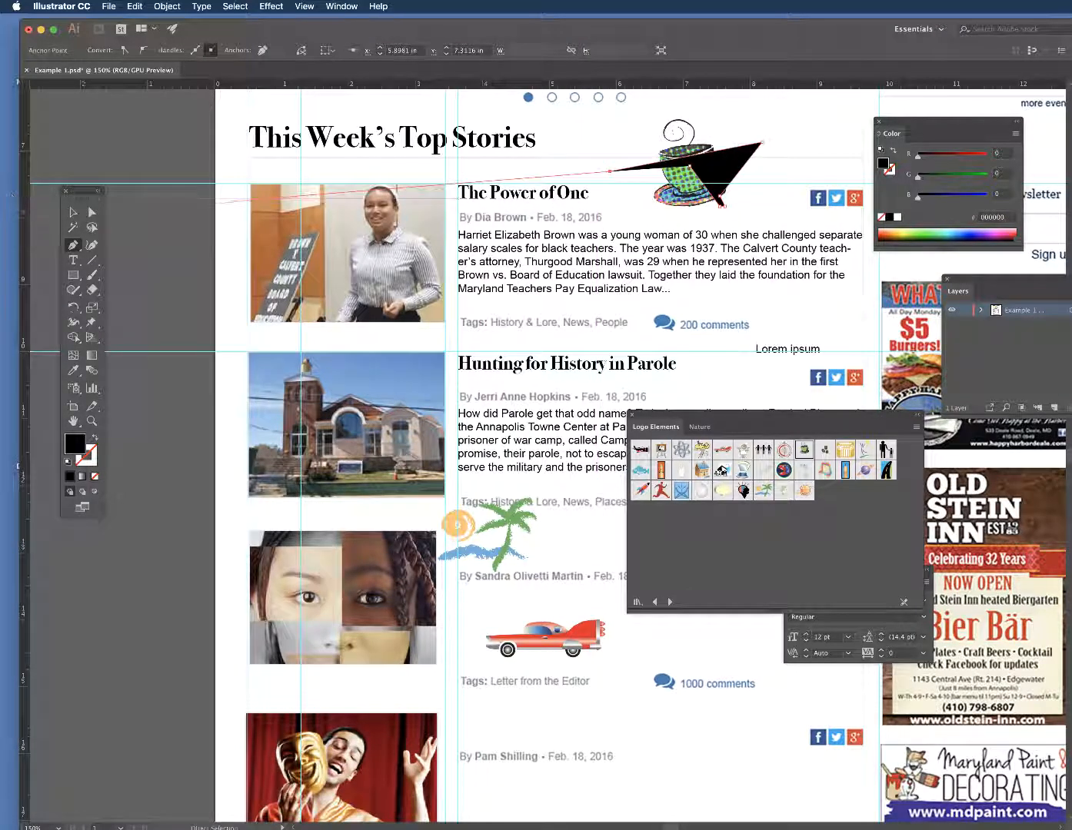
left_click(73, 213)
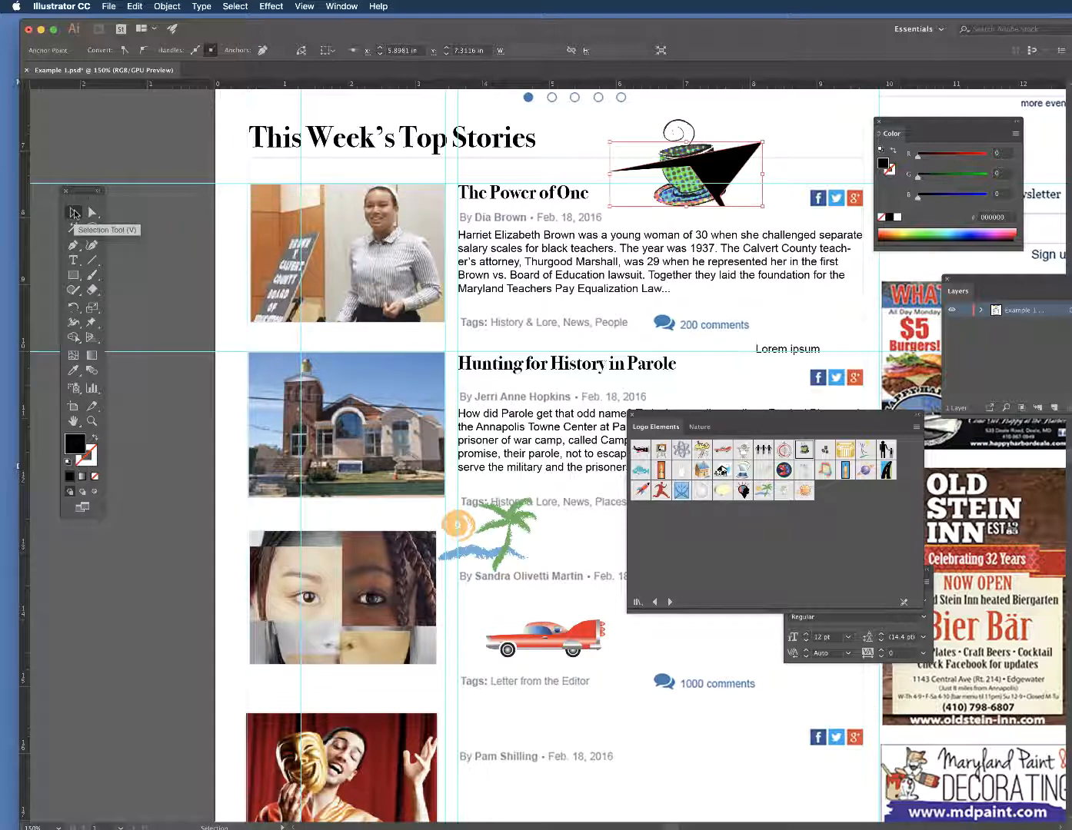
key("Delete")
key("Delete")
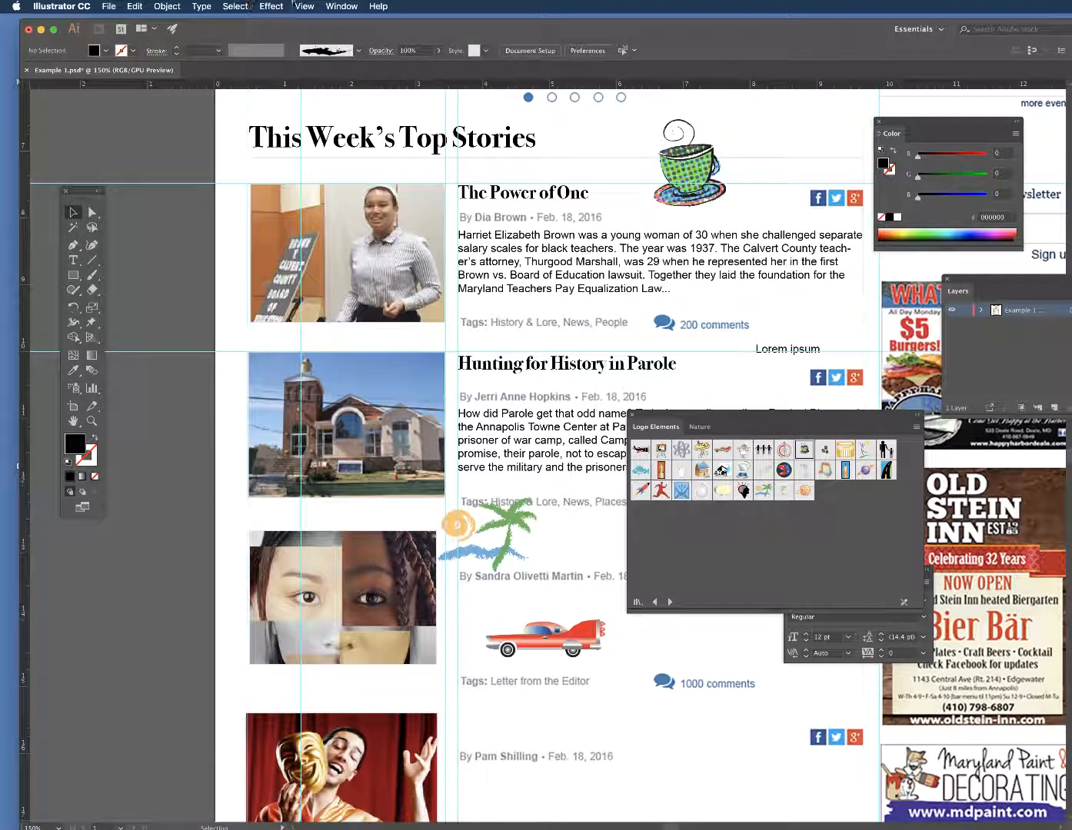
Step: Open the Nature symbol library and compare its symbols with the Logo Elements library, ending on Nature
left_click(341, 6)
mouse_move(433, 606)
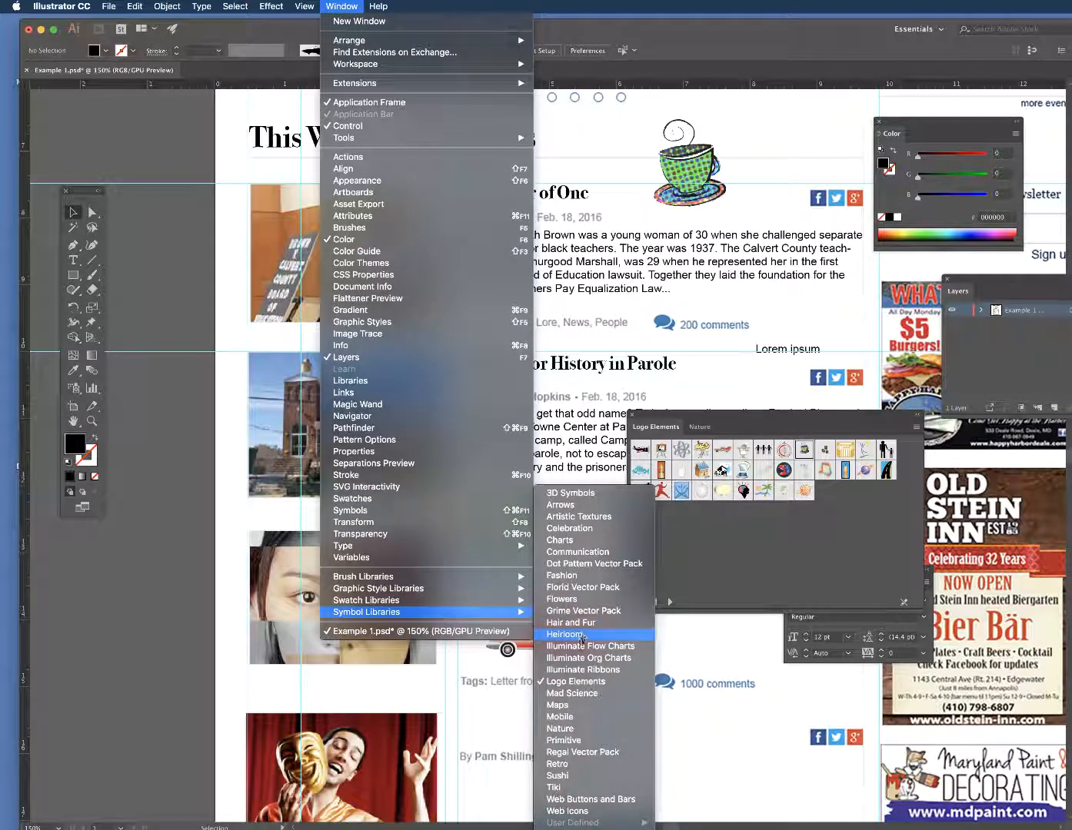
left_click(565, 729)
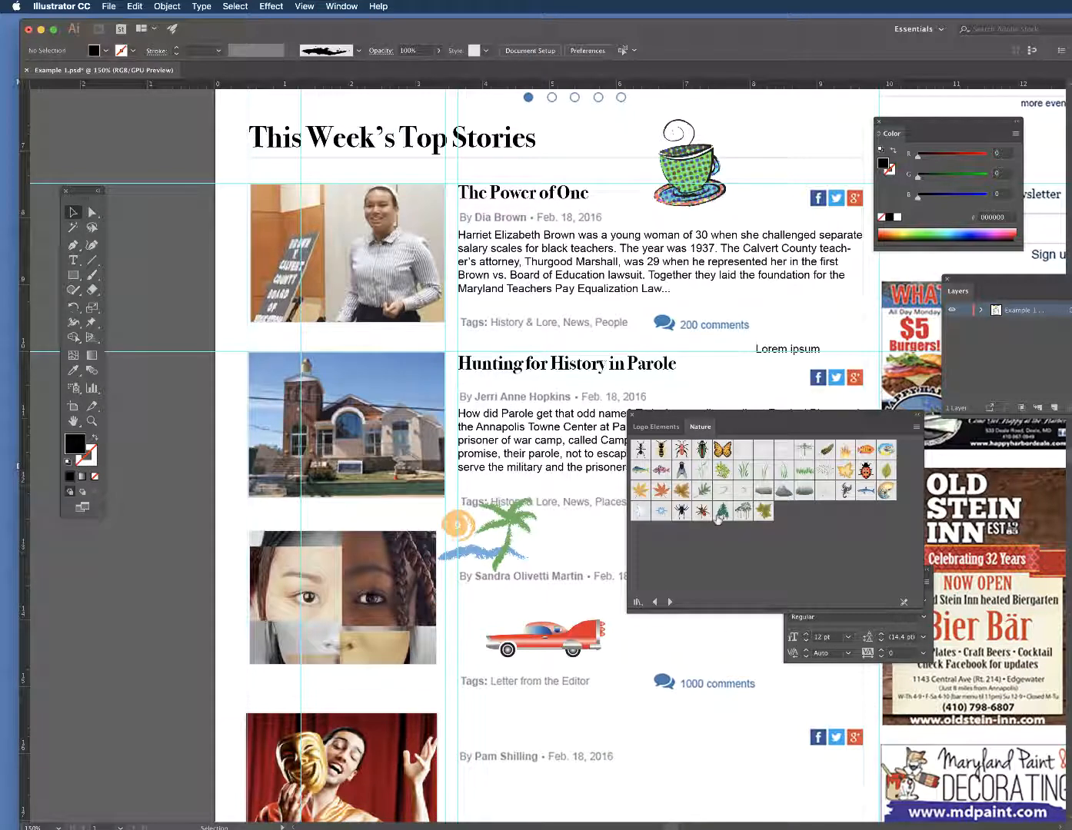
left_click(662, 427)
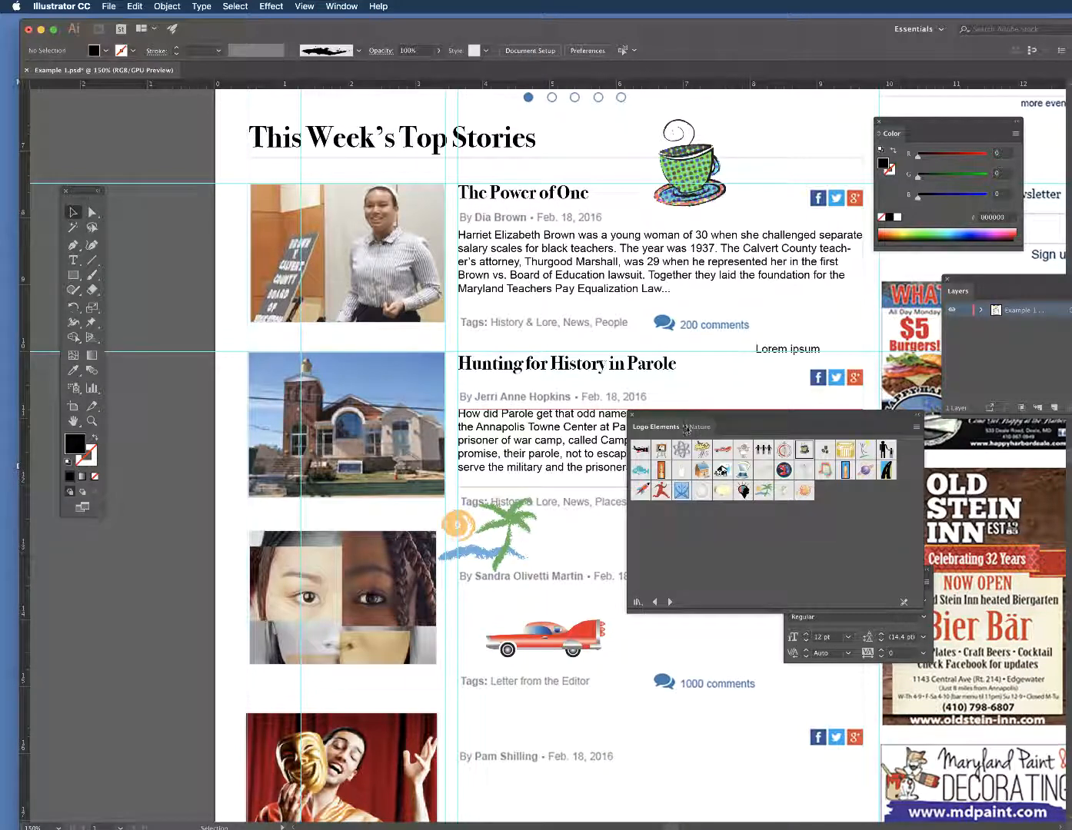
left_click(700, 428)
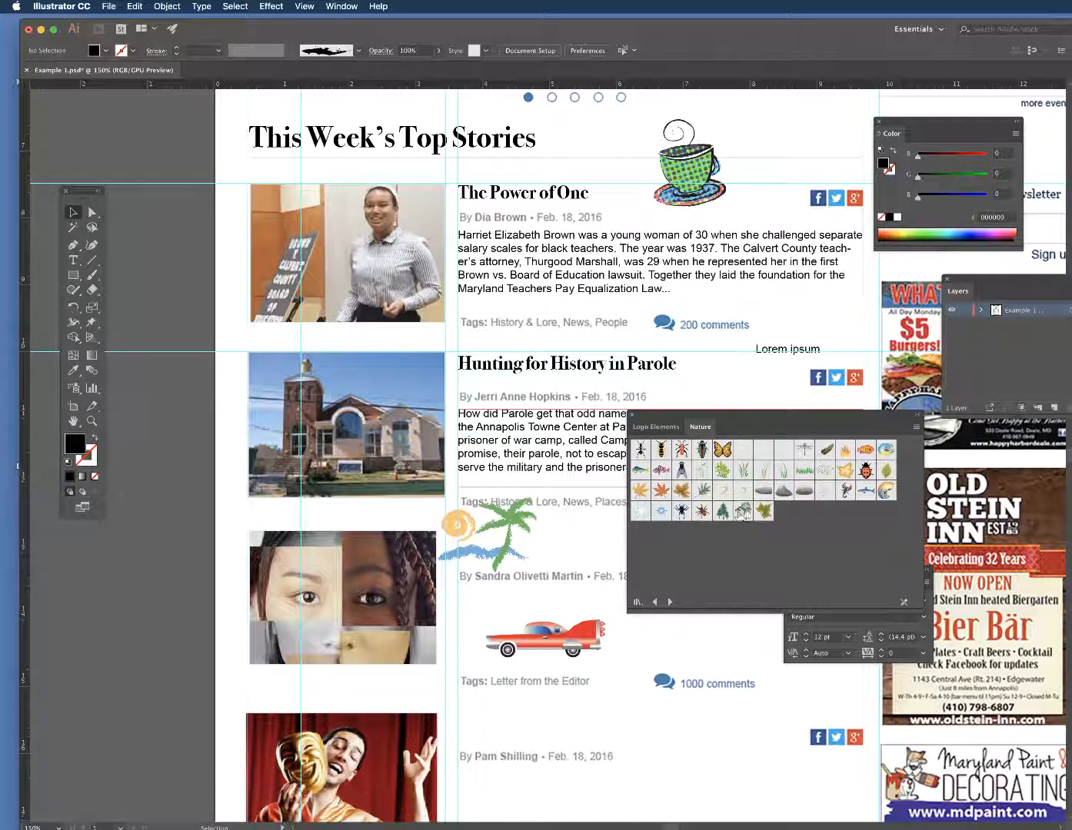
Step: Place the Maple Leaf 2 symbol above the car, the Feather over the second headline's end and Fish 1 above the second story's social icons
left_click_drag(661, 490, 565, 559)
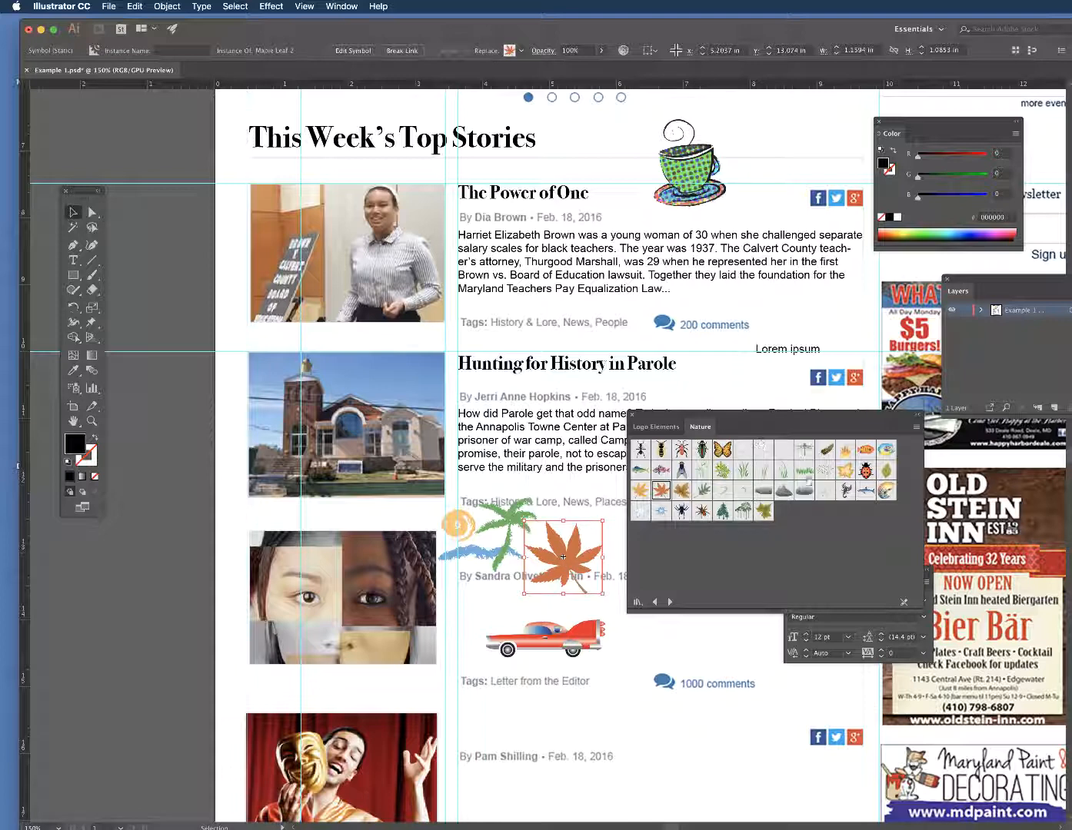
left_click_drag(800, 414, 743, 361)
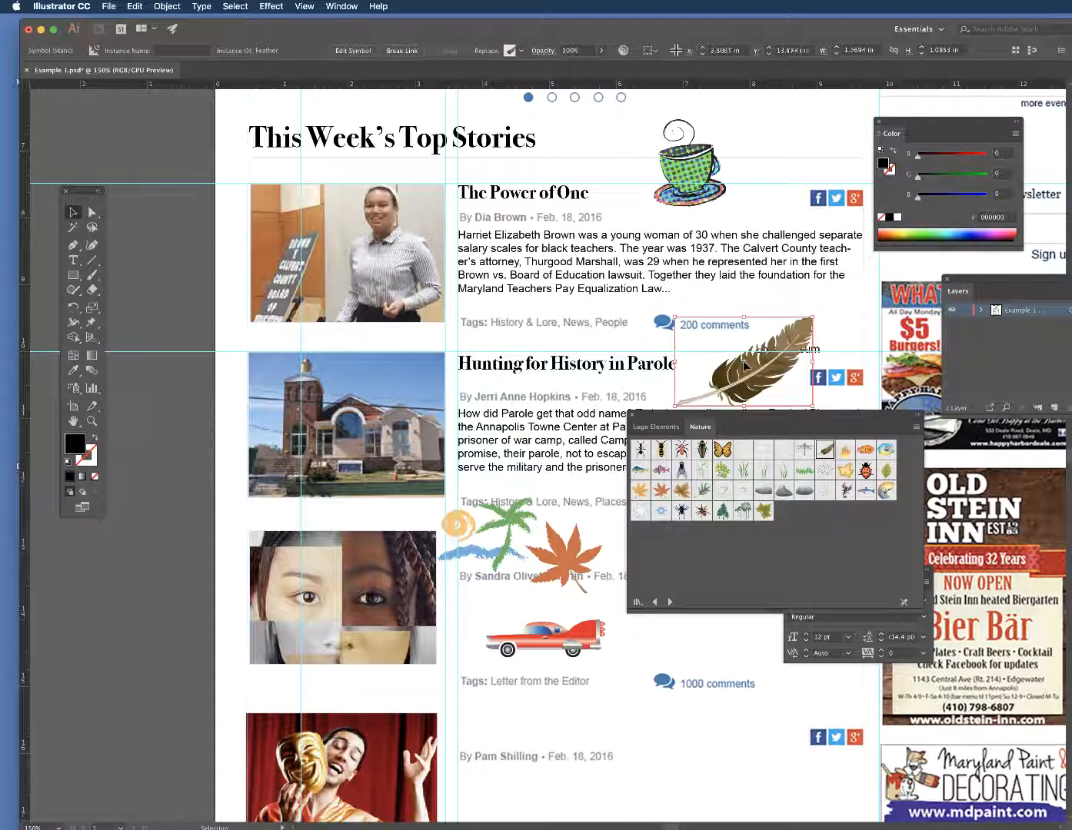
left_click_drag(865, 449, 831, 324)
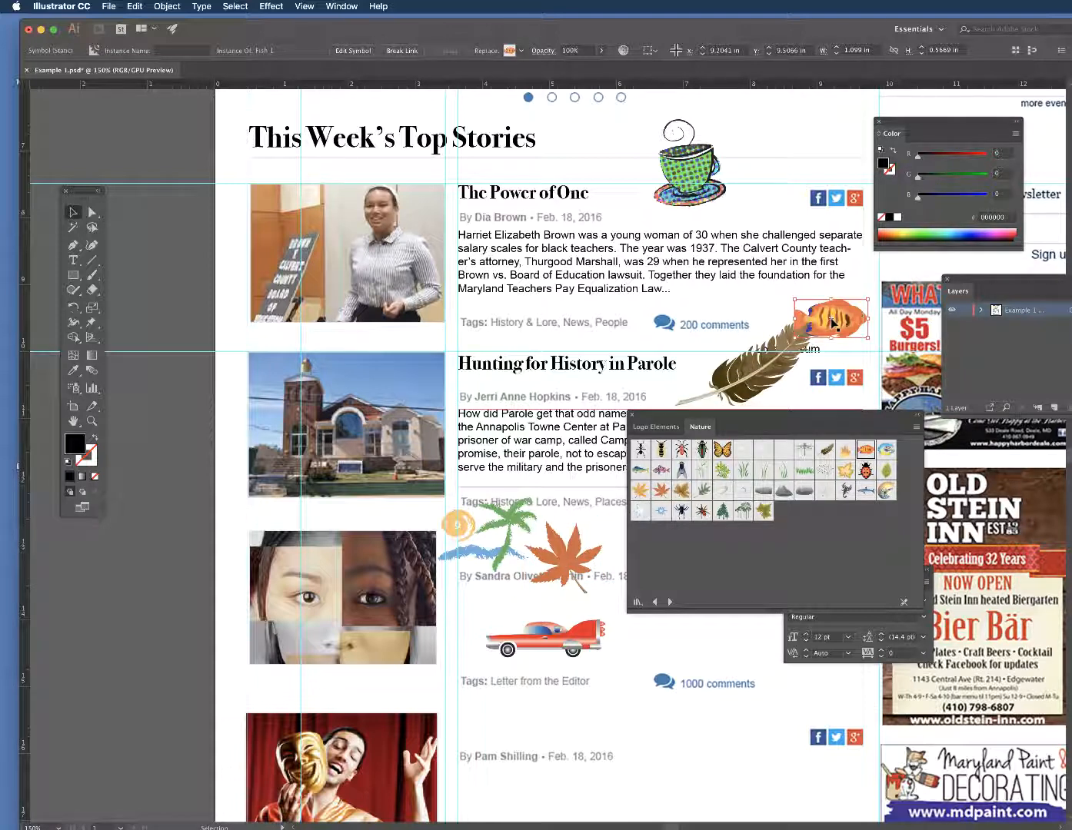
Step: Delete the fish, feather, coffee cup, maple leaf, Tropical and Car symbols from the page
key("Delete")
left_click(769, 345)
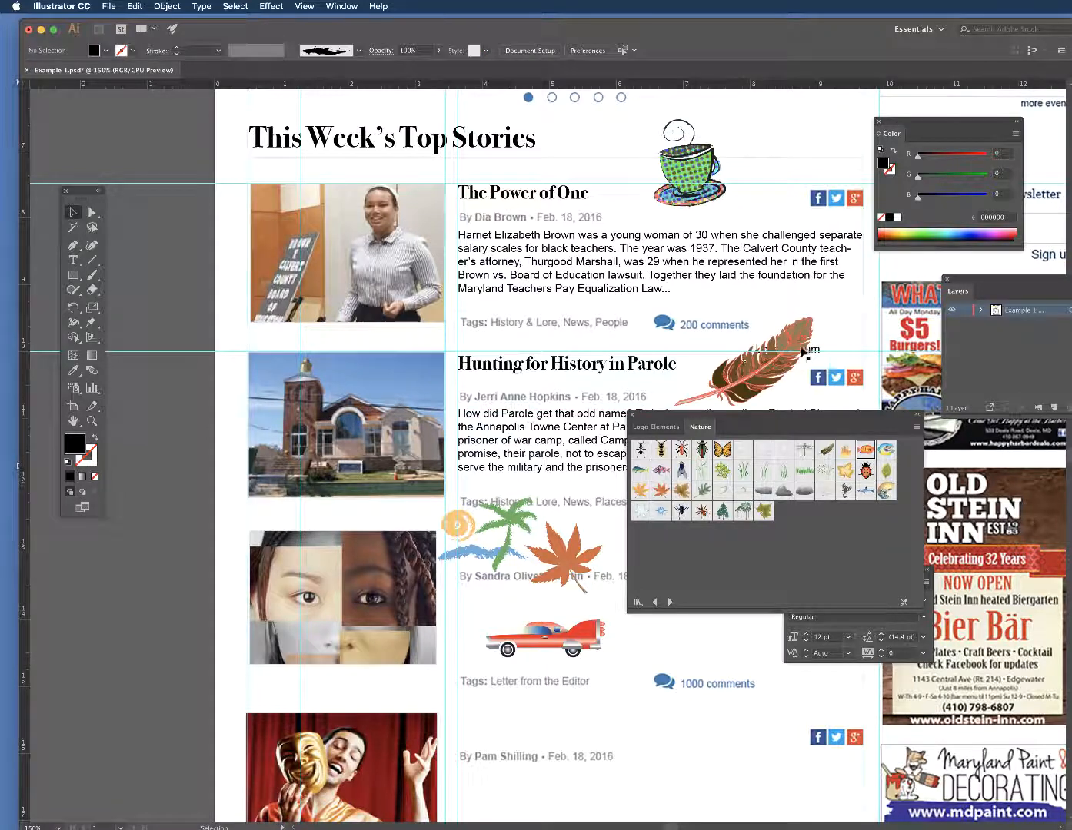
key("Delete")
left_click(685, 157)
key("Delete")
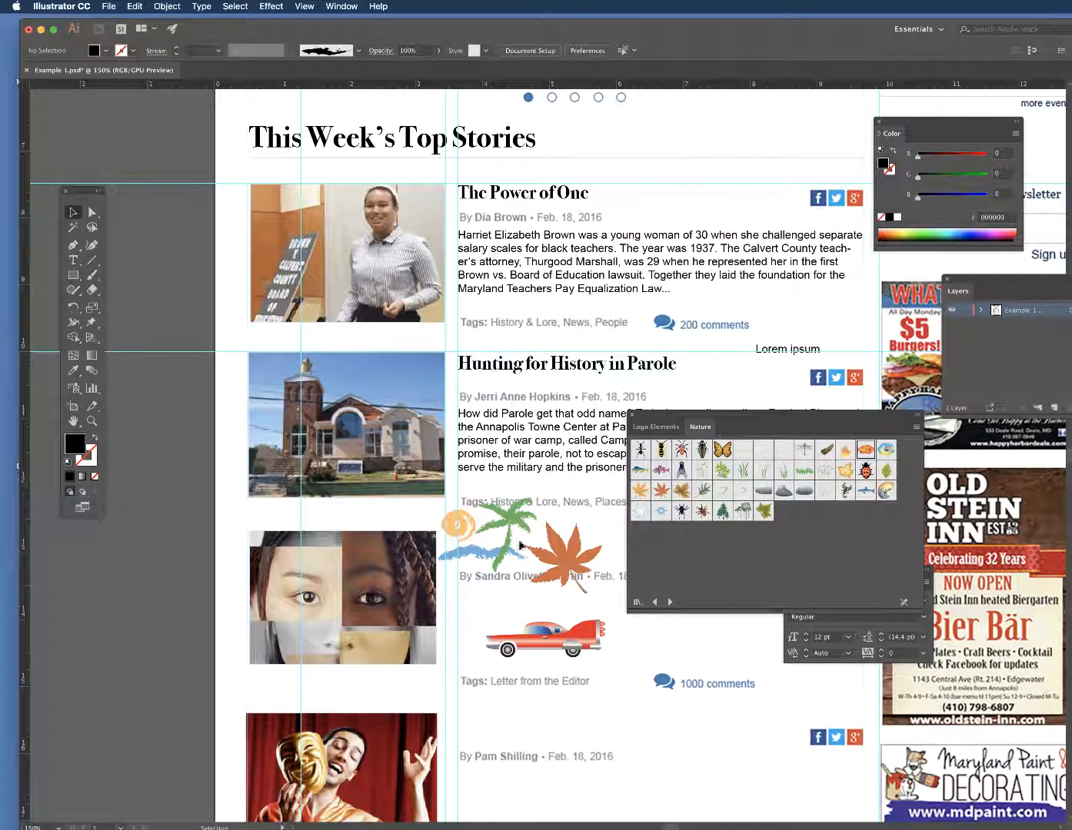
left_click(558, 565)
key("Delete")
left_click(513, 529)
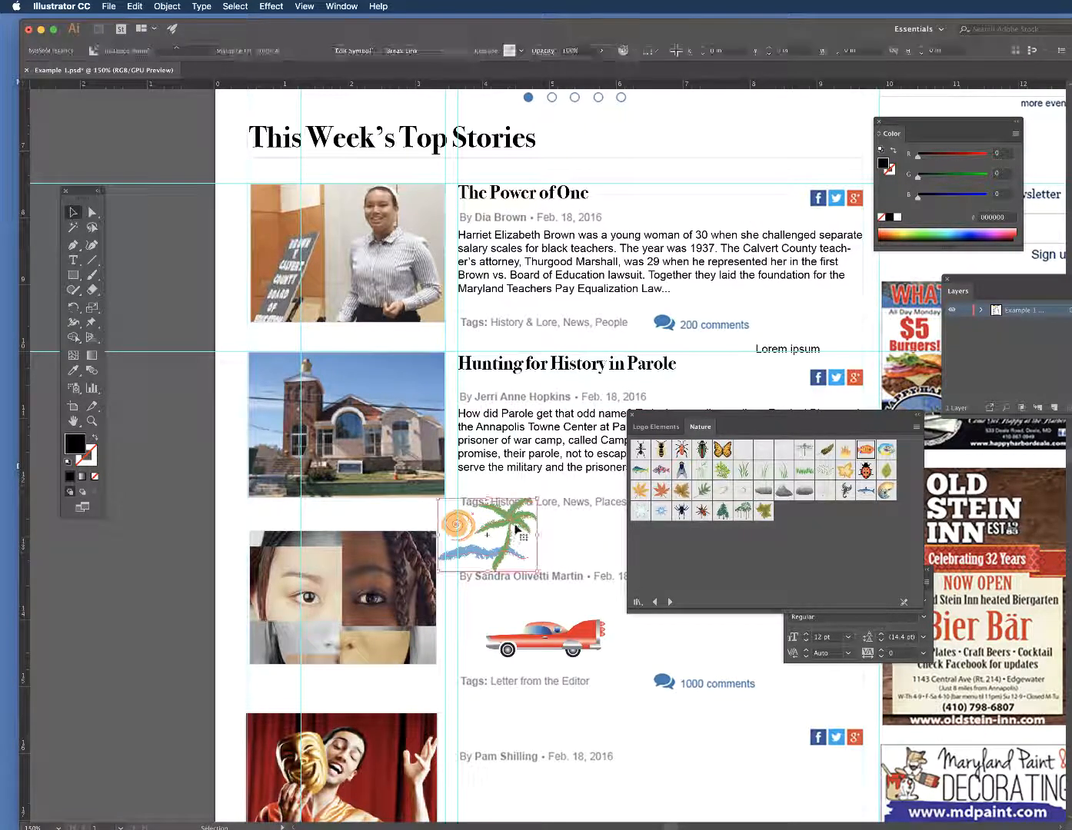
key("Delete")
left_click(584, 644)
key("Delete")
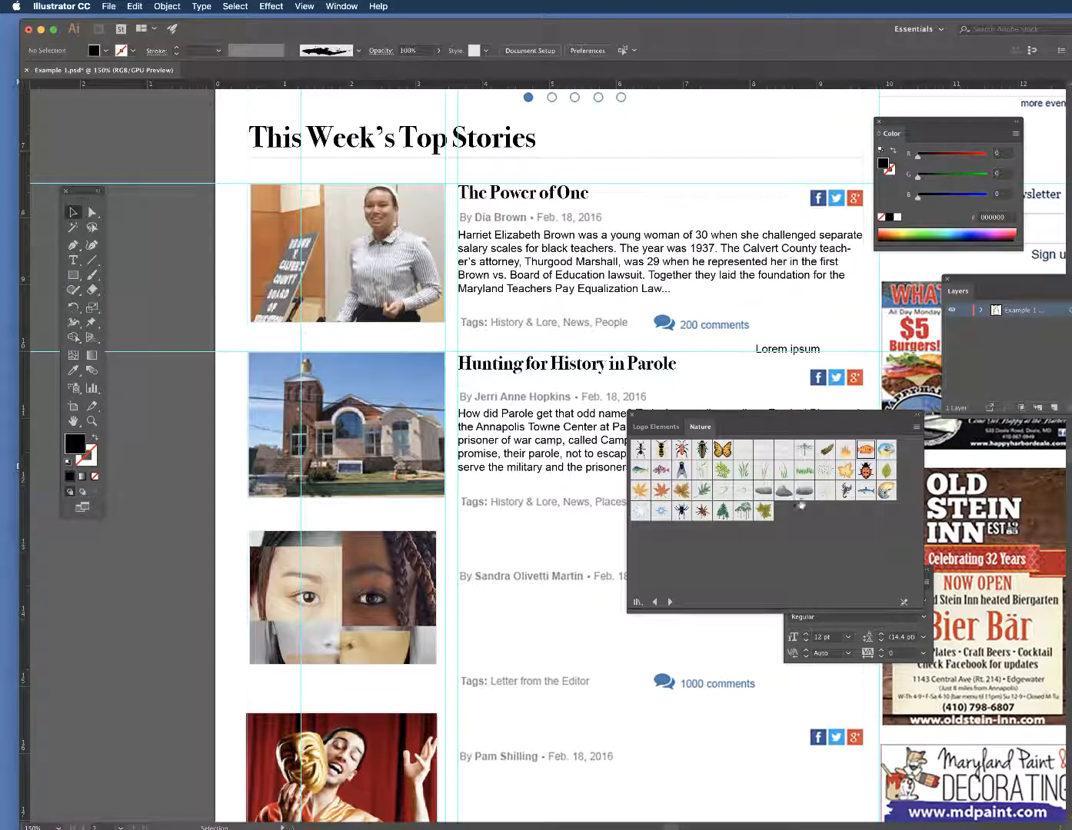
Step: Switch to Preview to compare the finished reference page with the mockup, close the reference window and return to Illustrator
left_click_drag(1069, 116, 1020, 116)
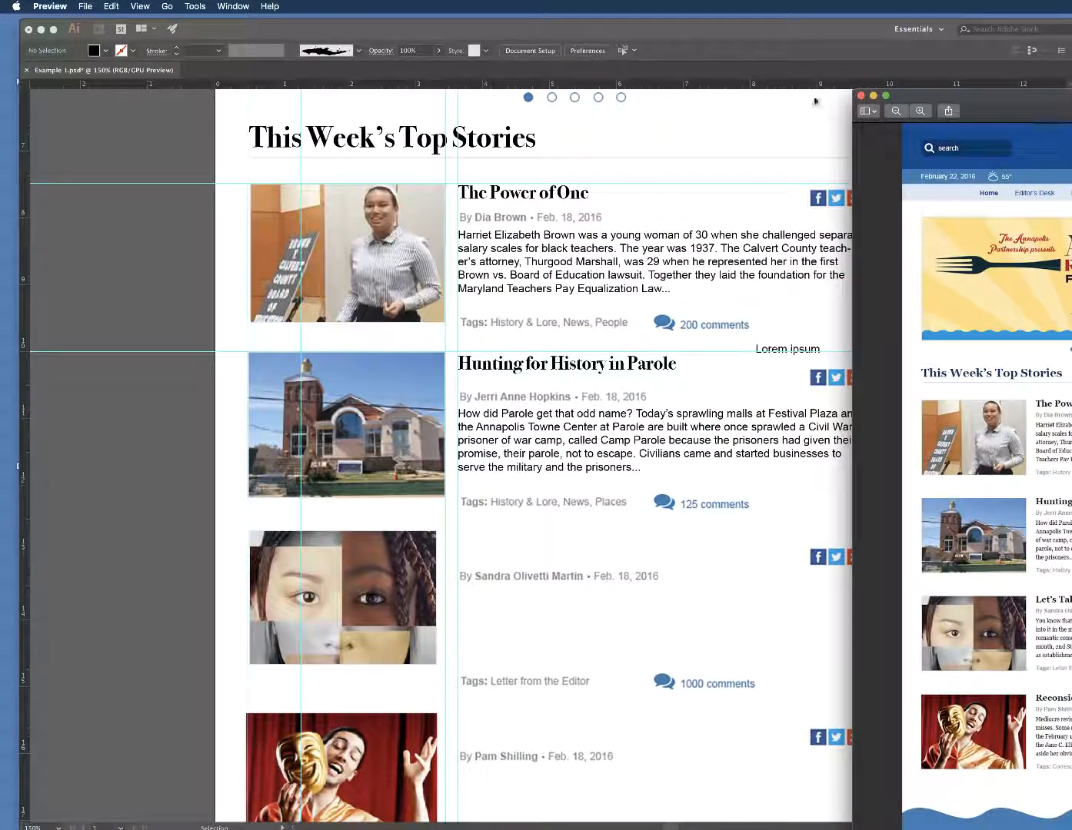
left_click(860, 96)
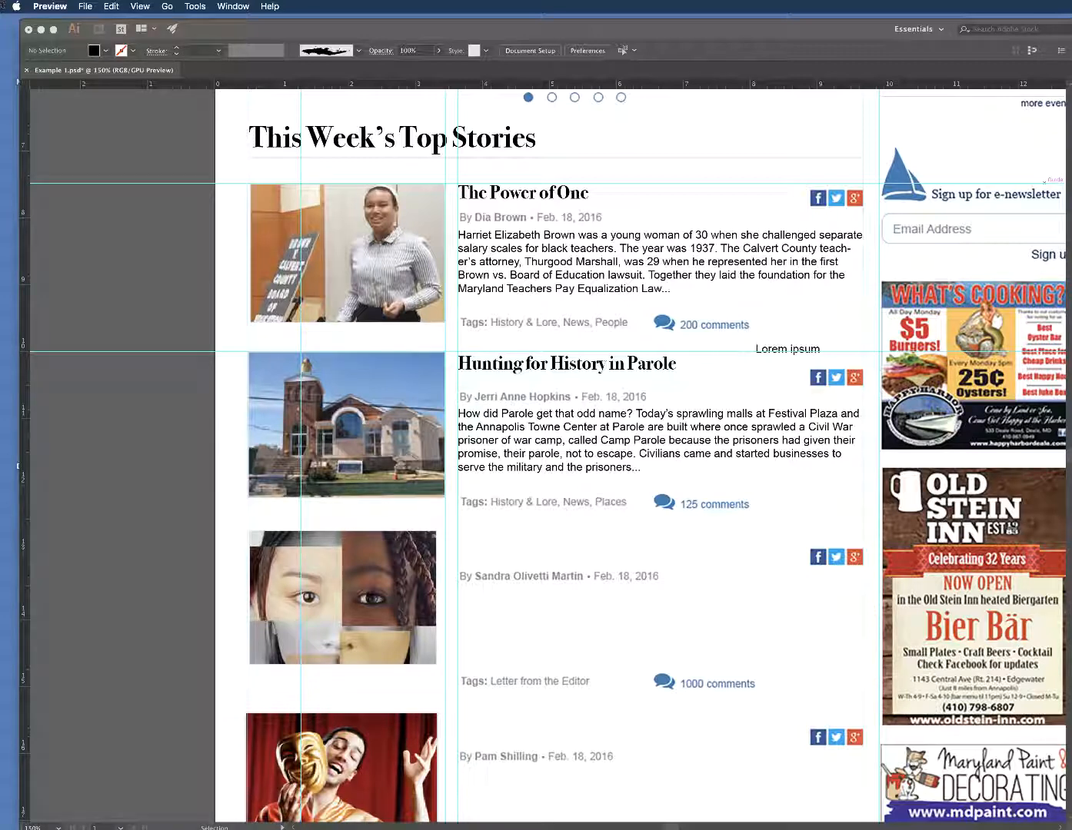
left_click(208, 34)
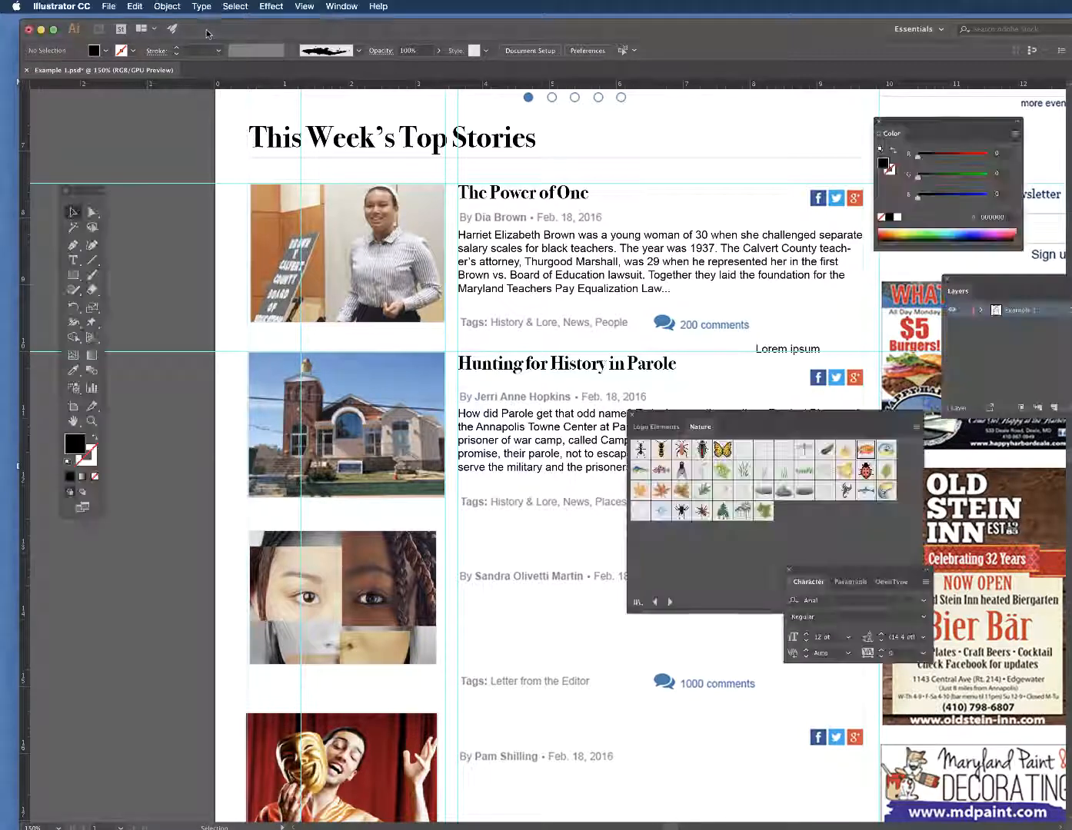
key("super+alt+2")
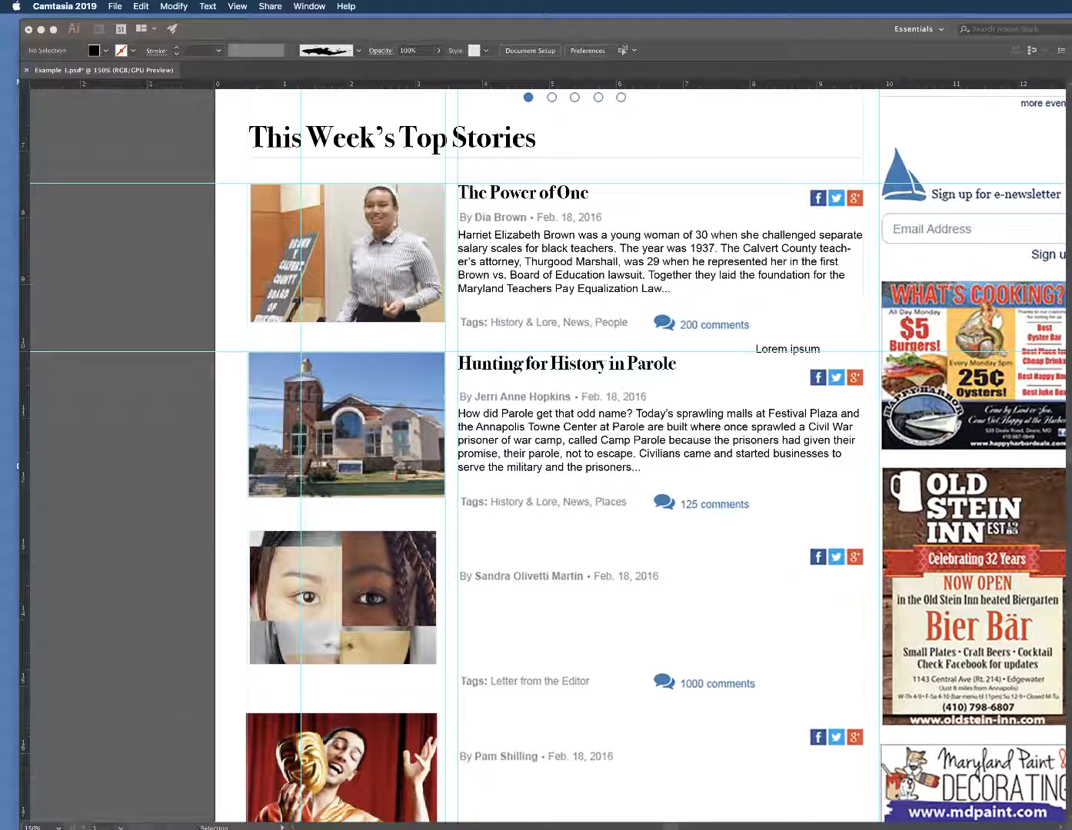
left_click(85, 8)
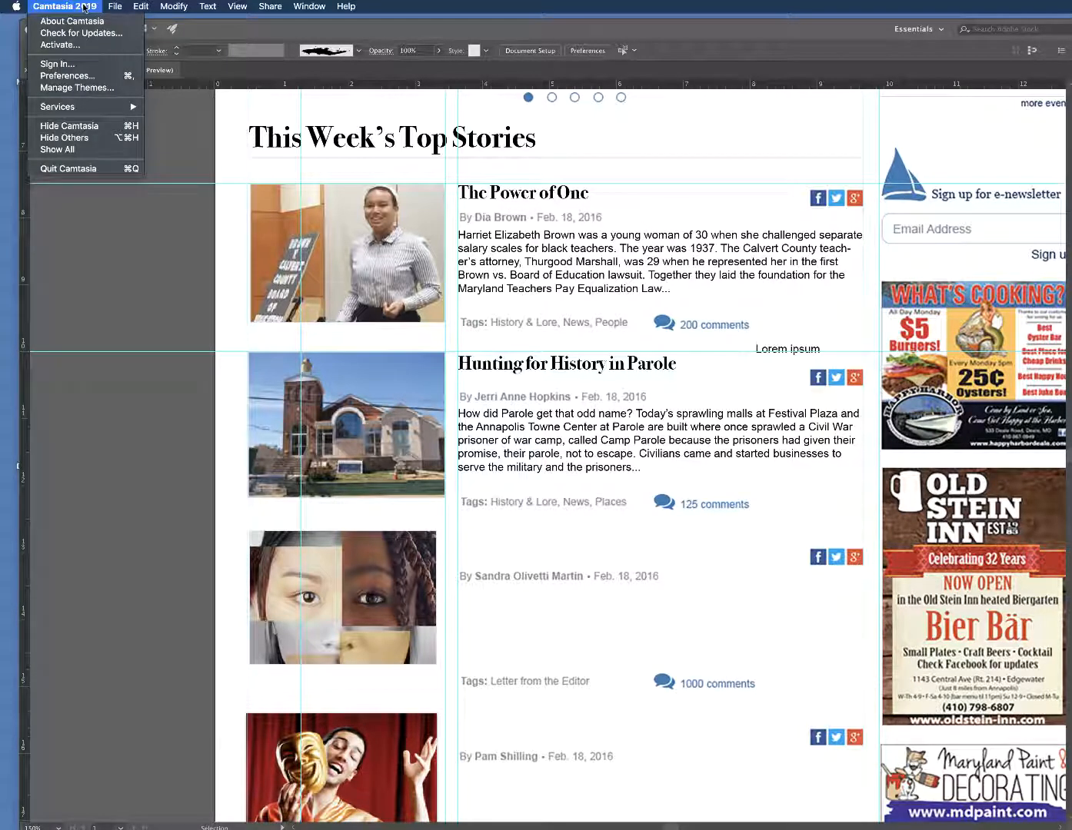
mouse_move(114, 6)
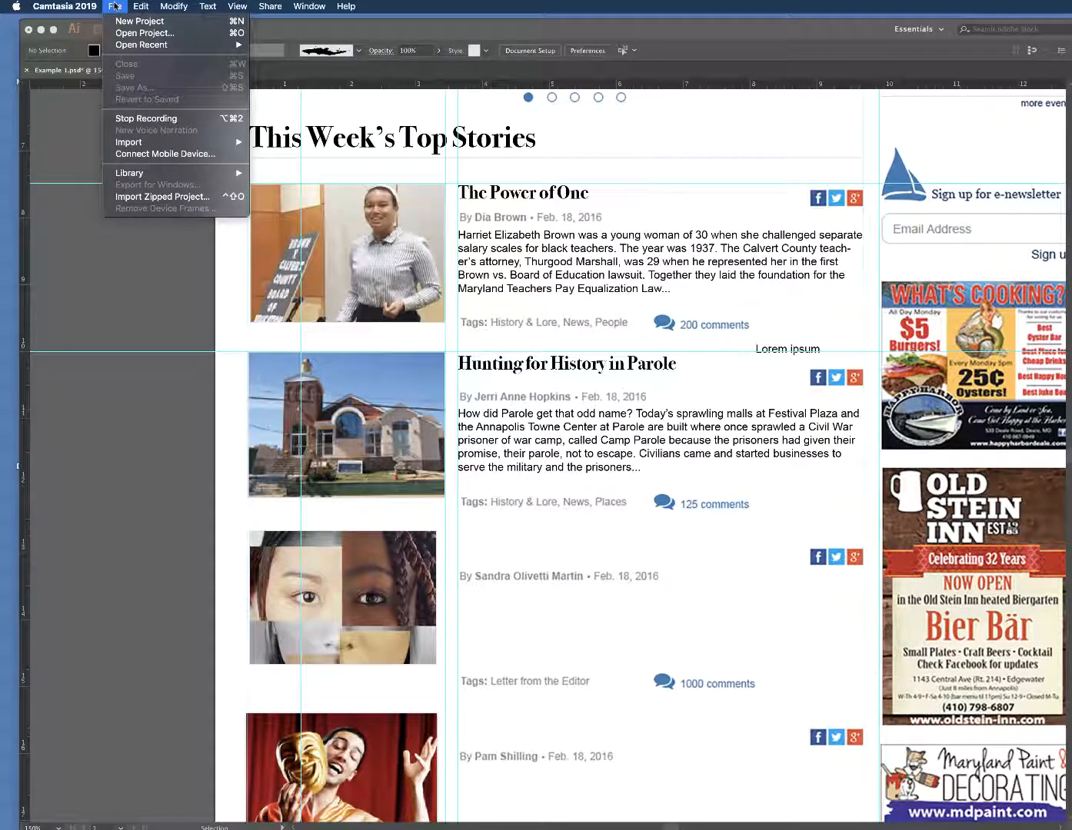